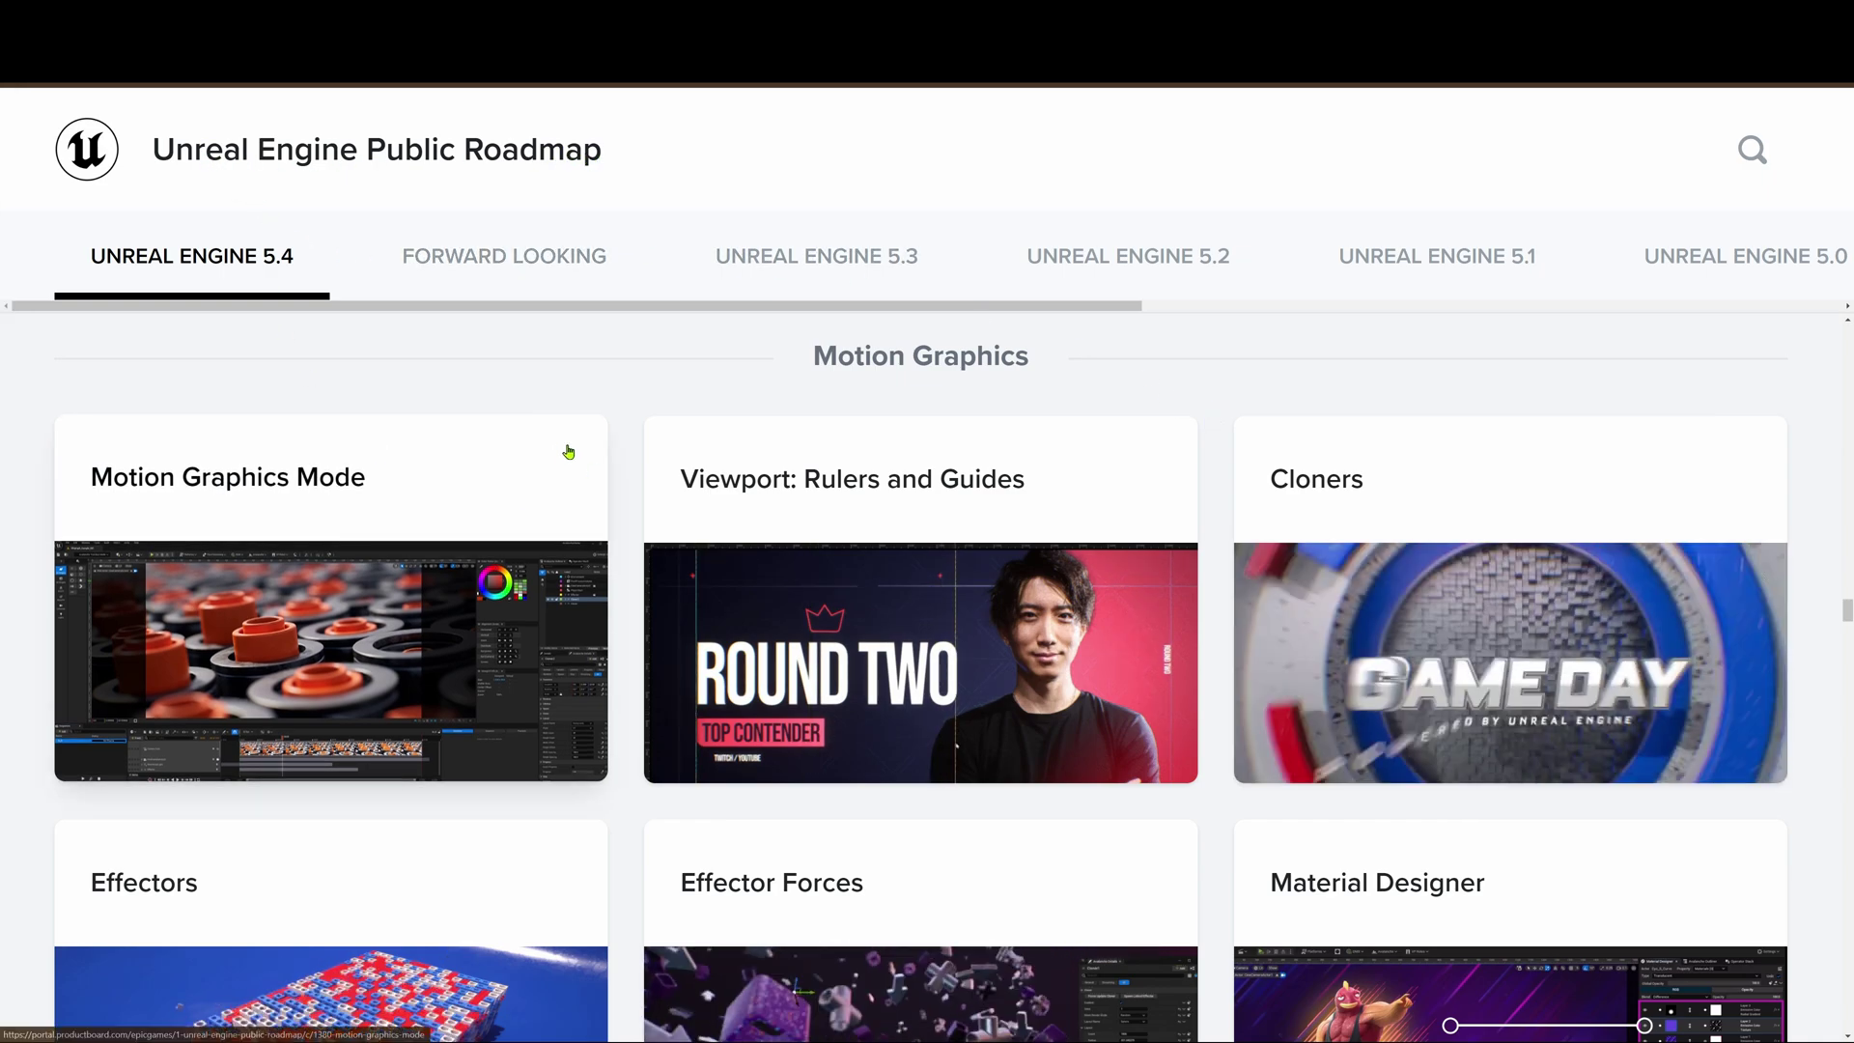
- Open the Motion Graphics Mode entry in the Unreal Engine 5.4 roadmap
click(330, 484)
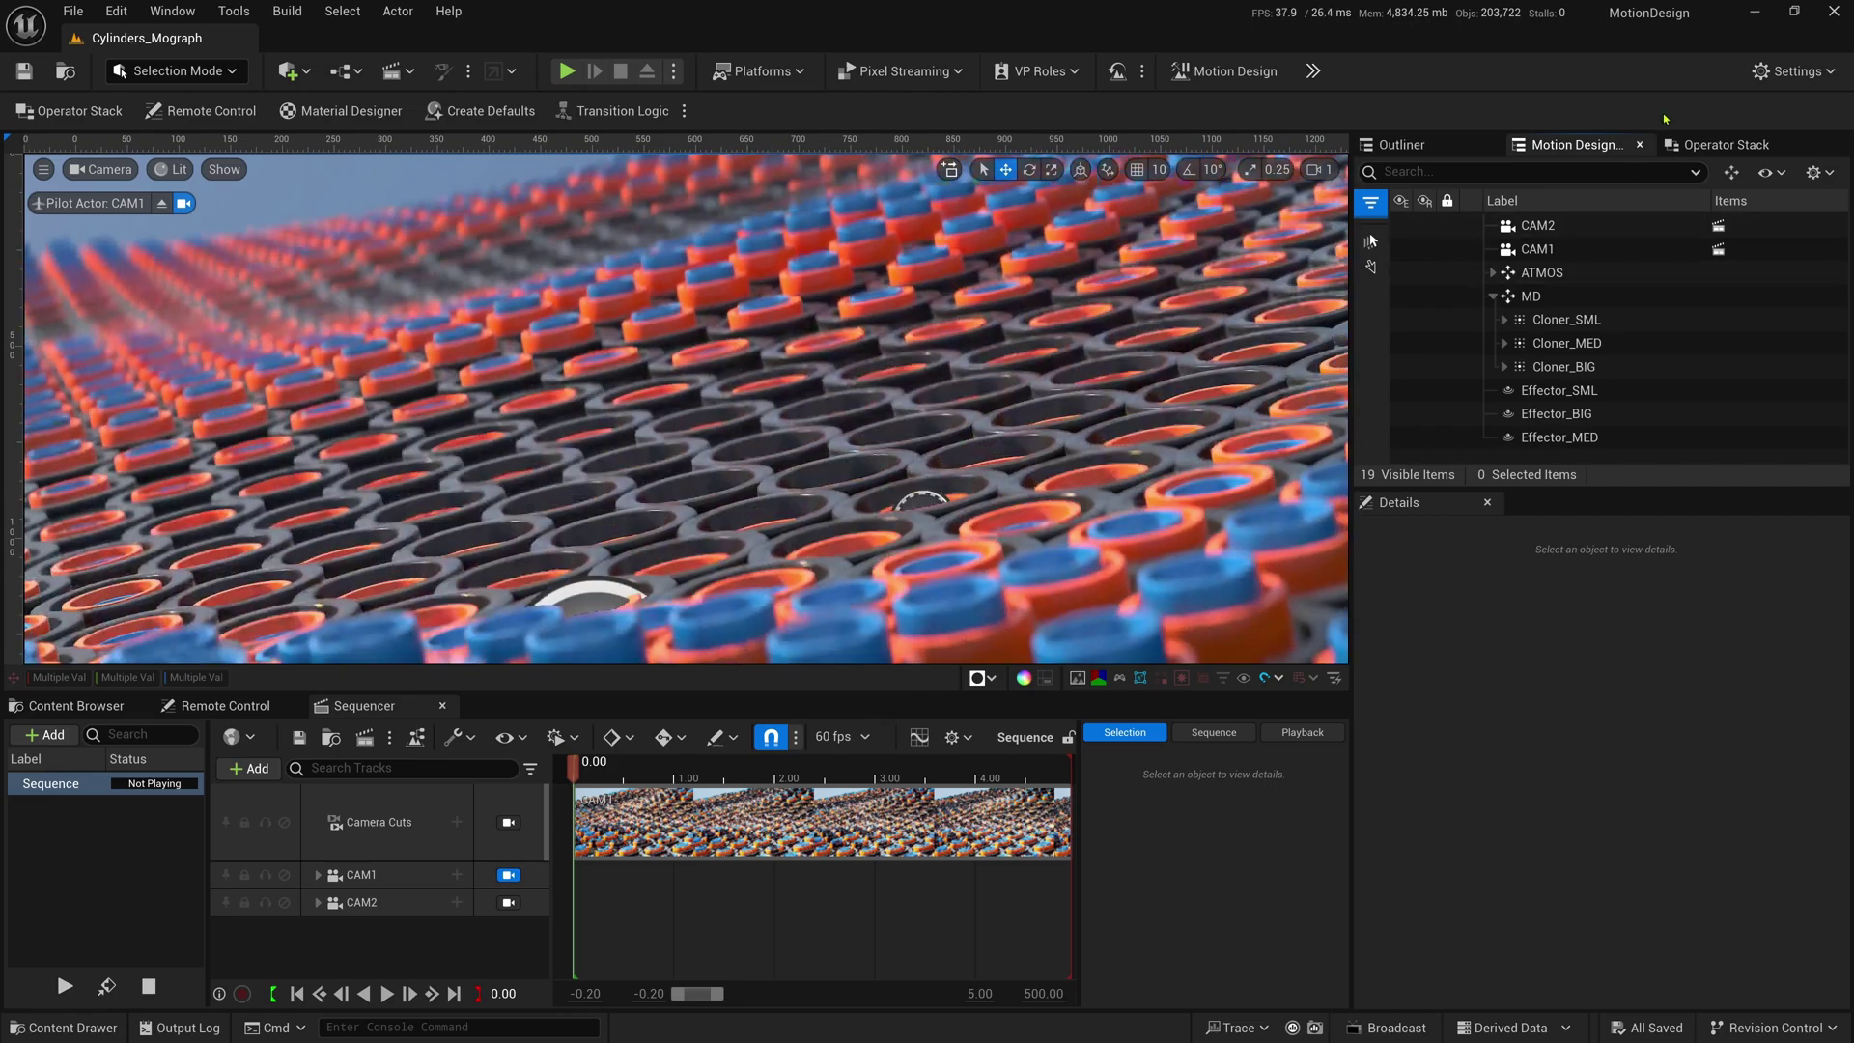
- Switch to Unreal Editor and search the plugin list for "modeling"
click(1820, 75)
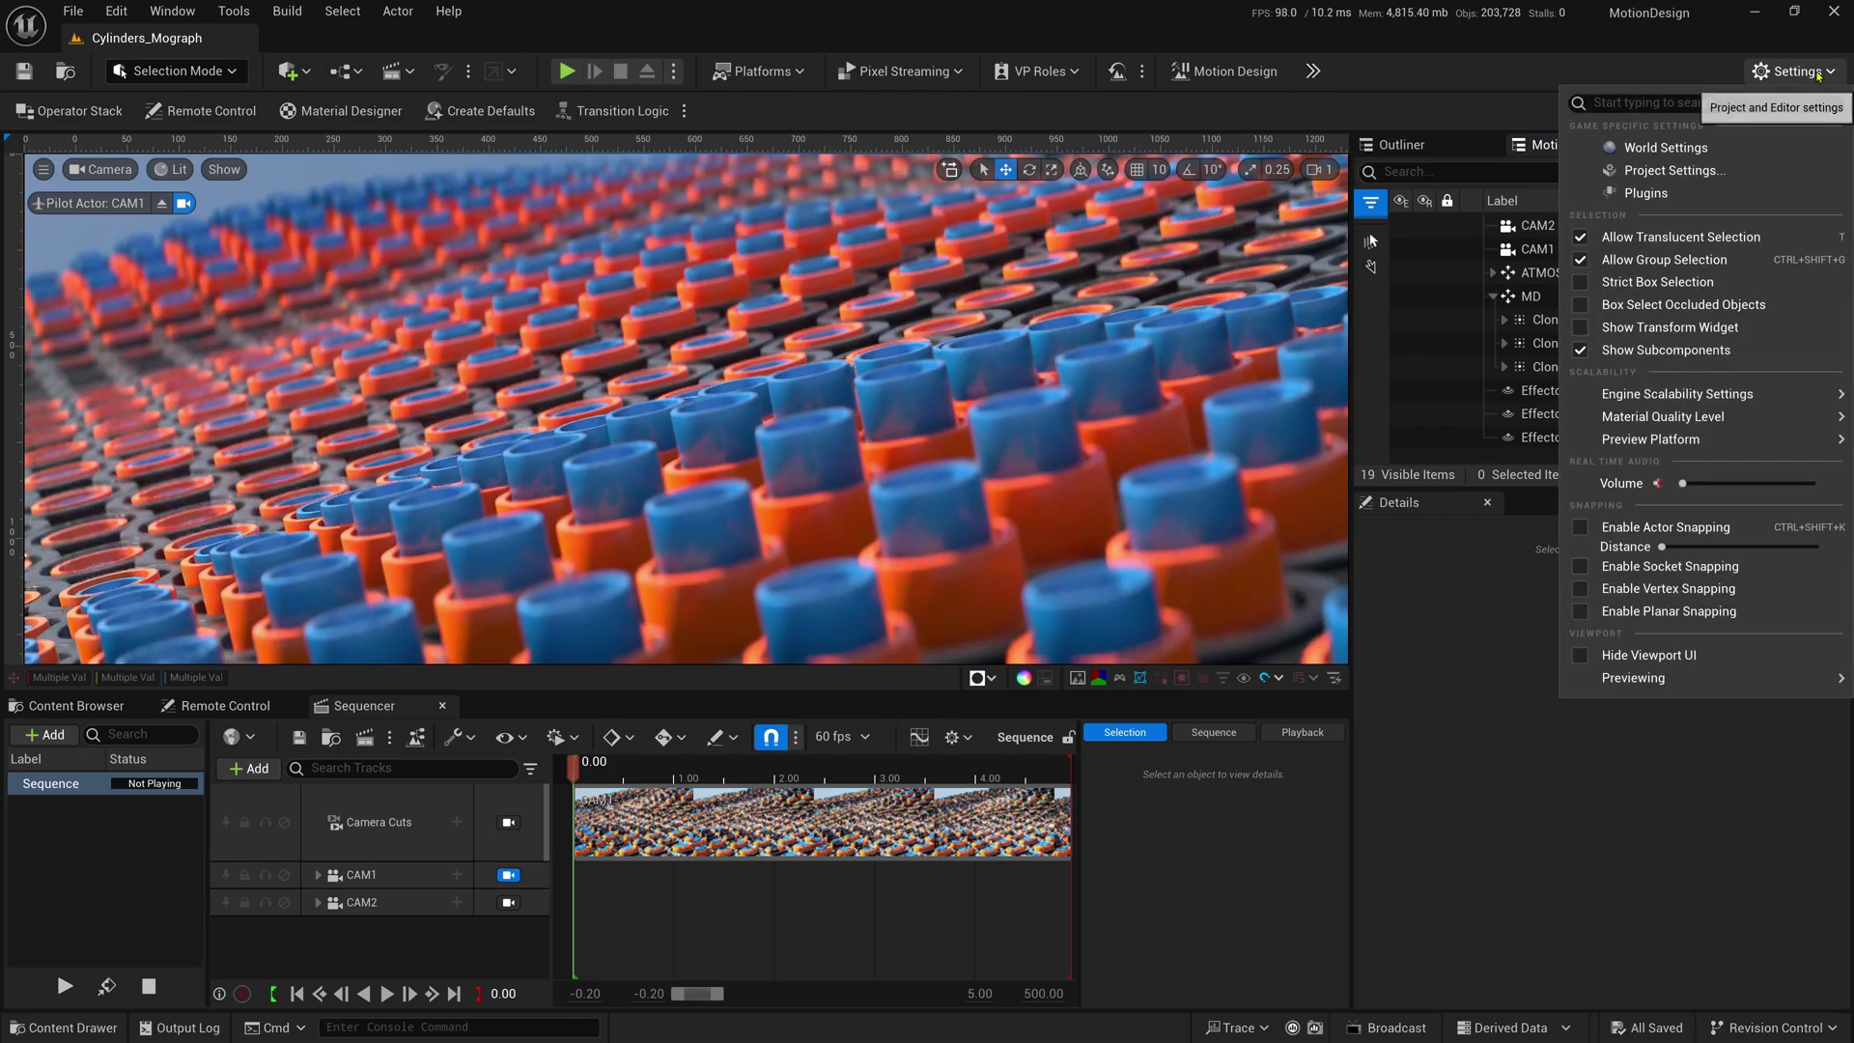
click(1645, 192)
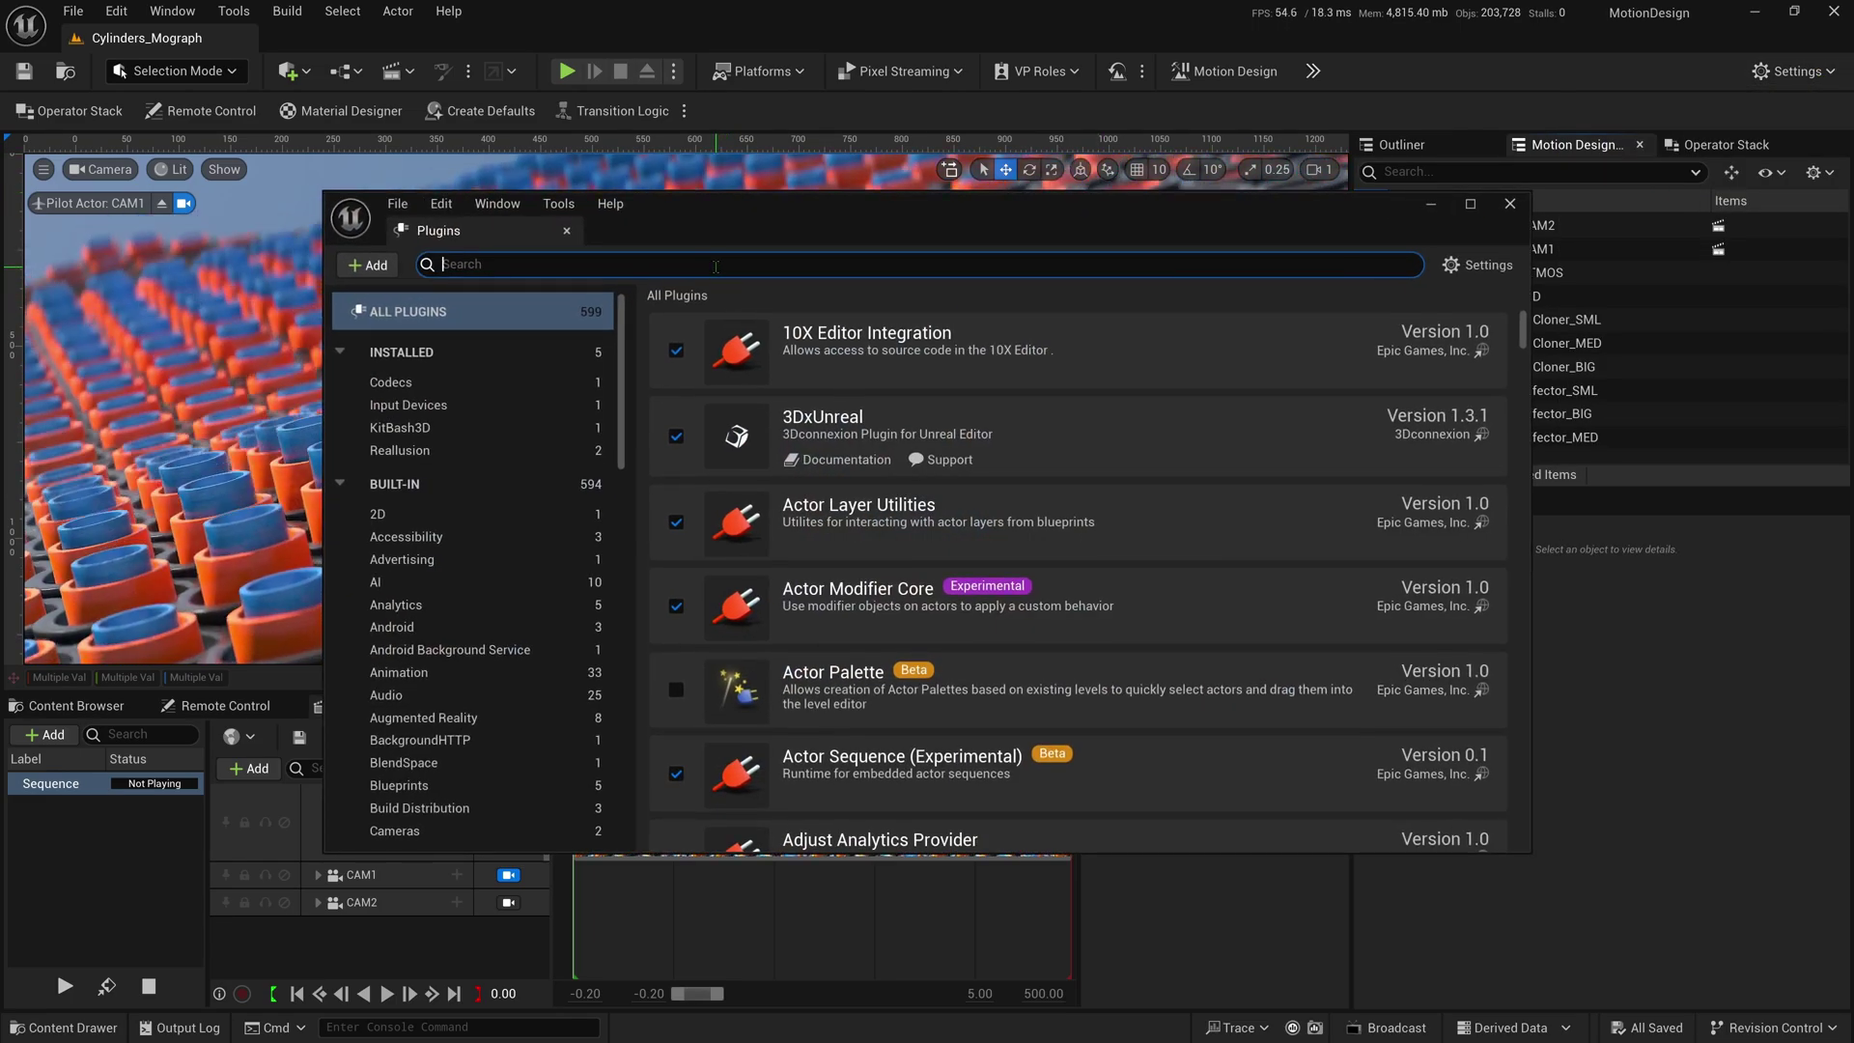
text(mdel)
key(BackSpace)
key(BackSpace)
key(BackSpace)
text(odeling)
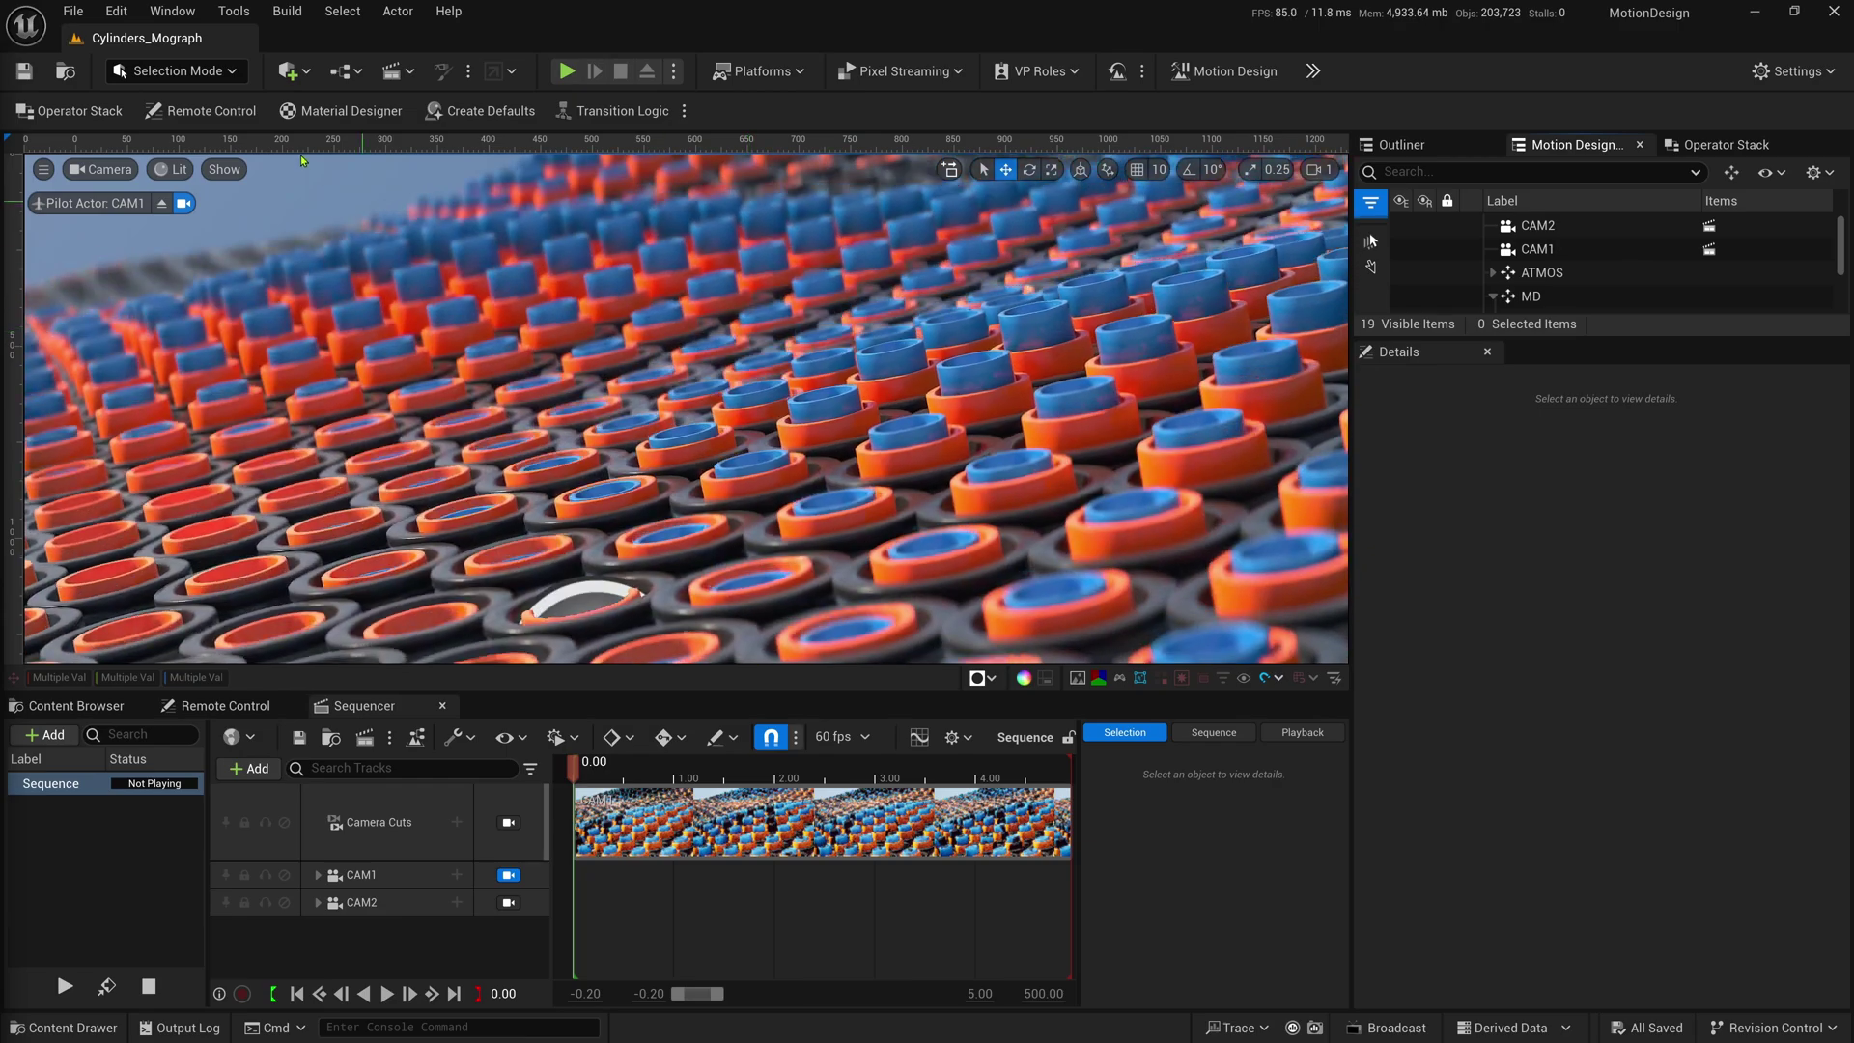
- Create a new level from the template with a sky and floor, and switch the editor to Modeling mode
click(73, 10)
click(101, 84)
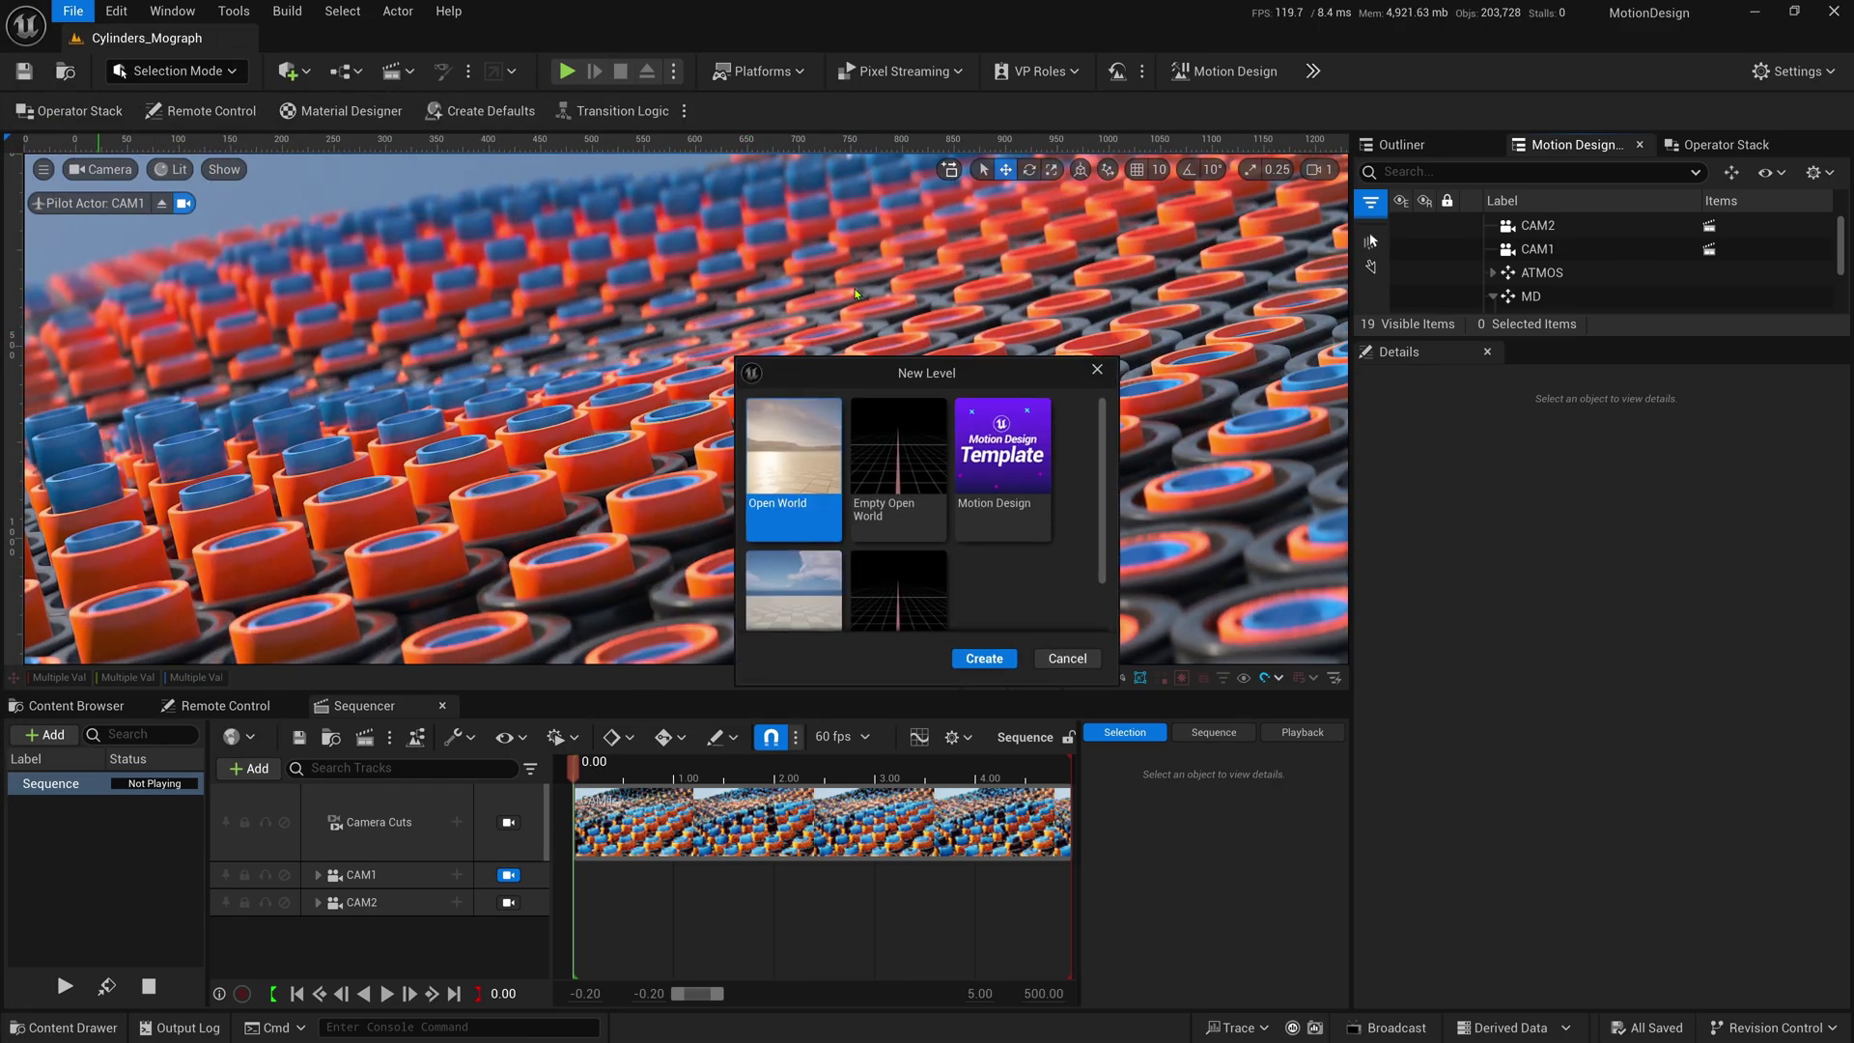
click(1023, 405)
click(1079, 675)
click(177, 70)
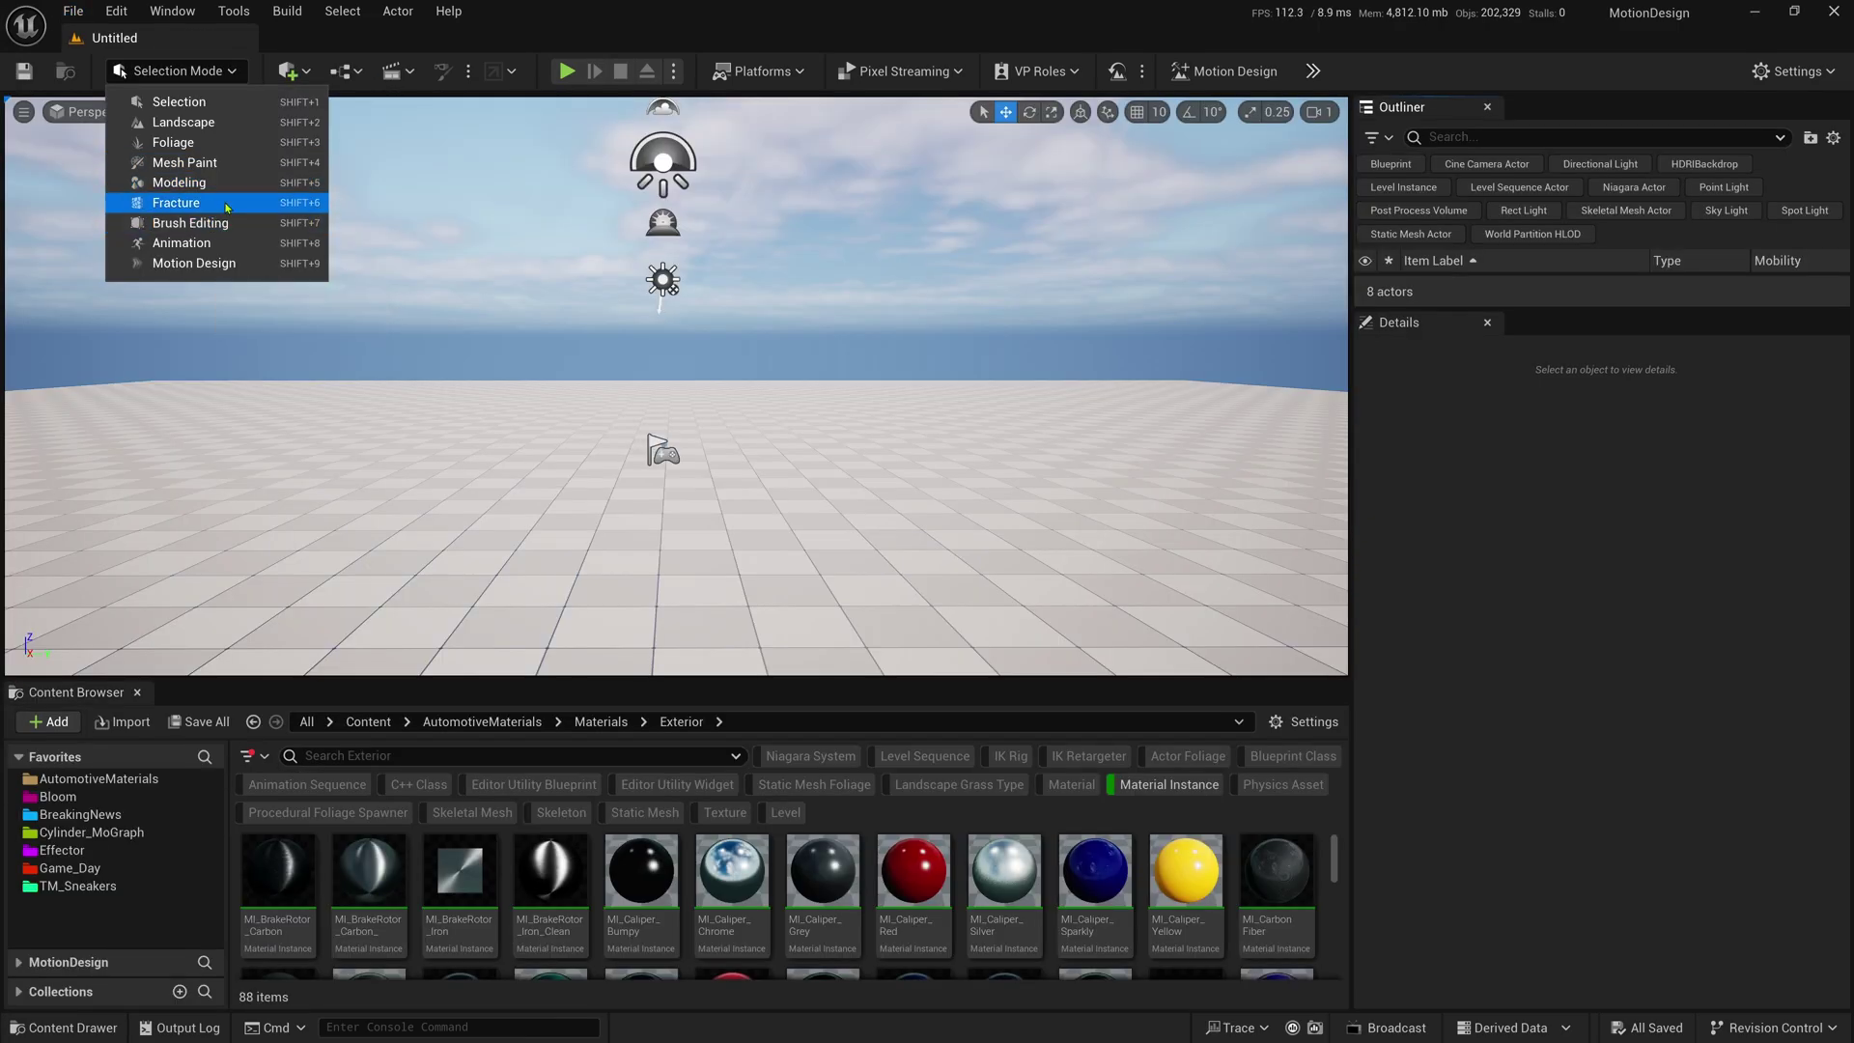
click(188, 184)
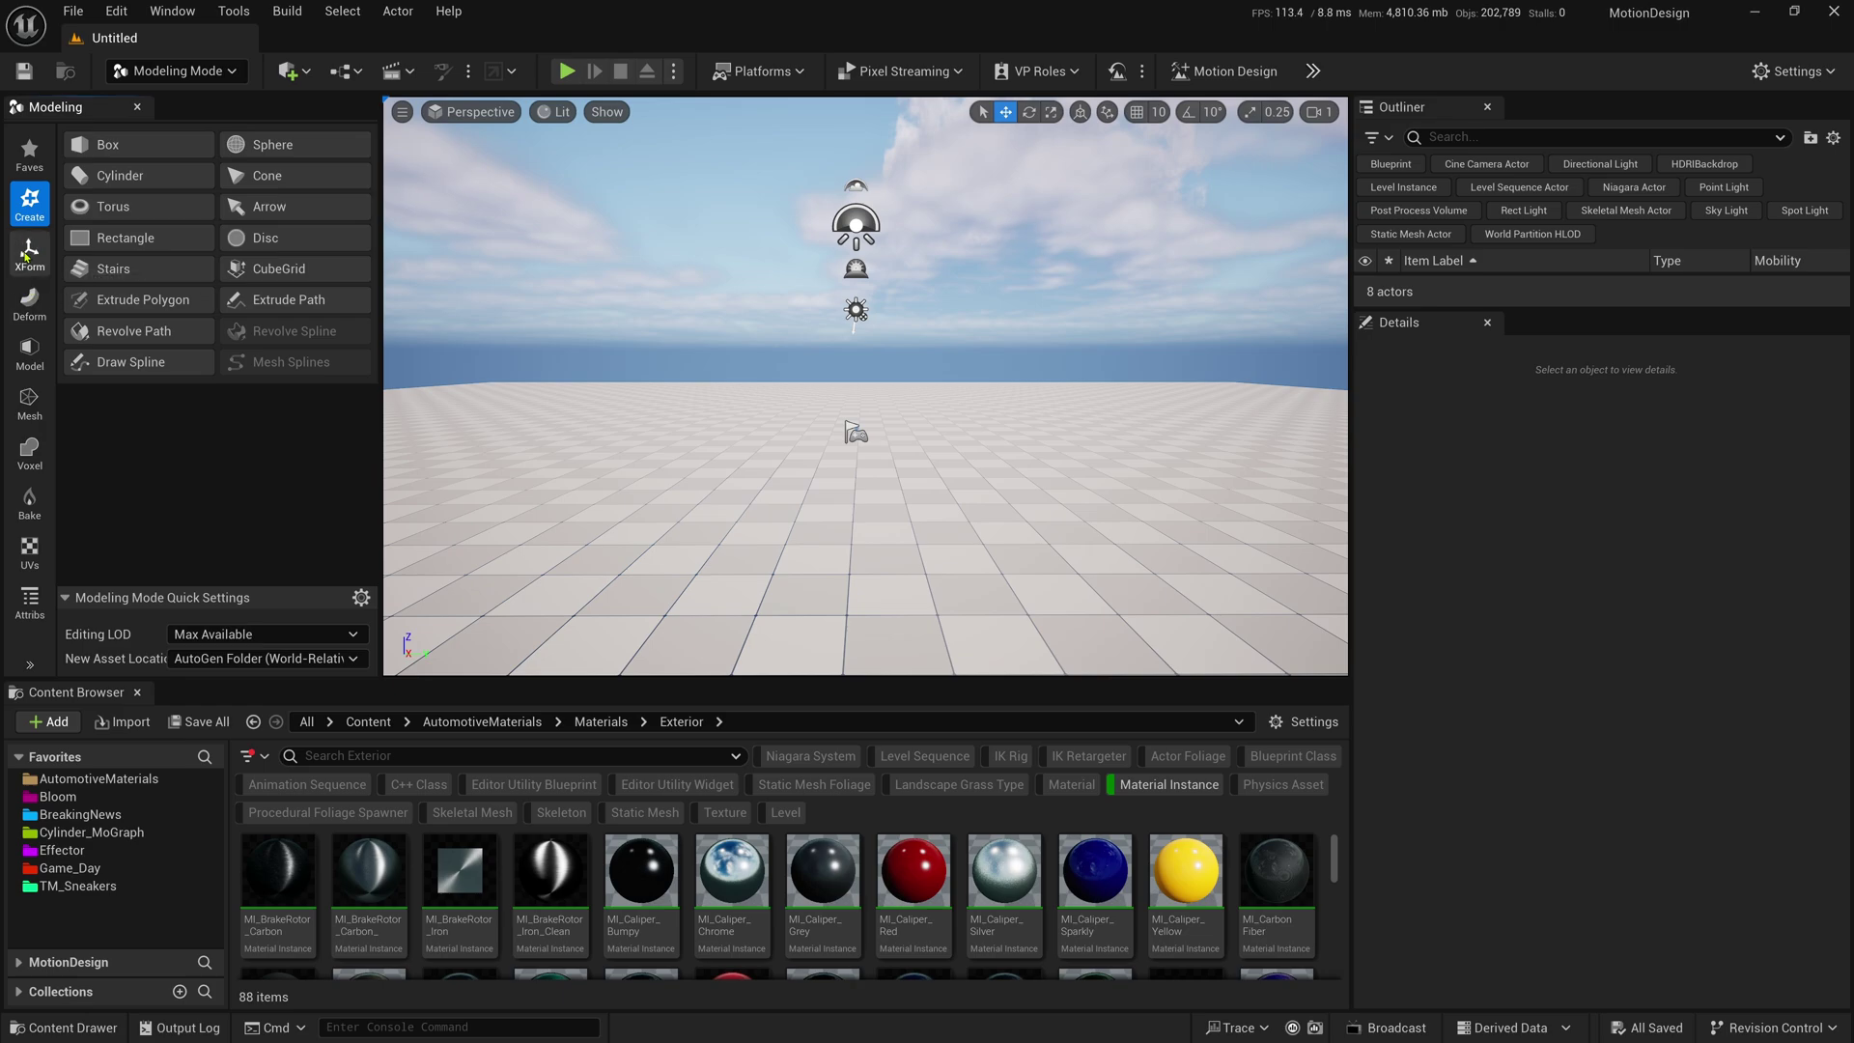
- Place a new cylinder in the scene and set its position to 0, 0, 0
click(108, 180)
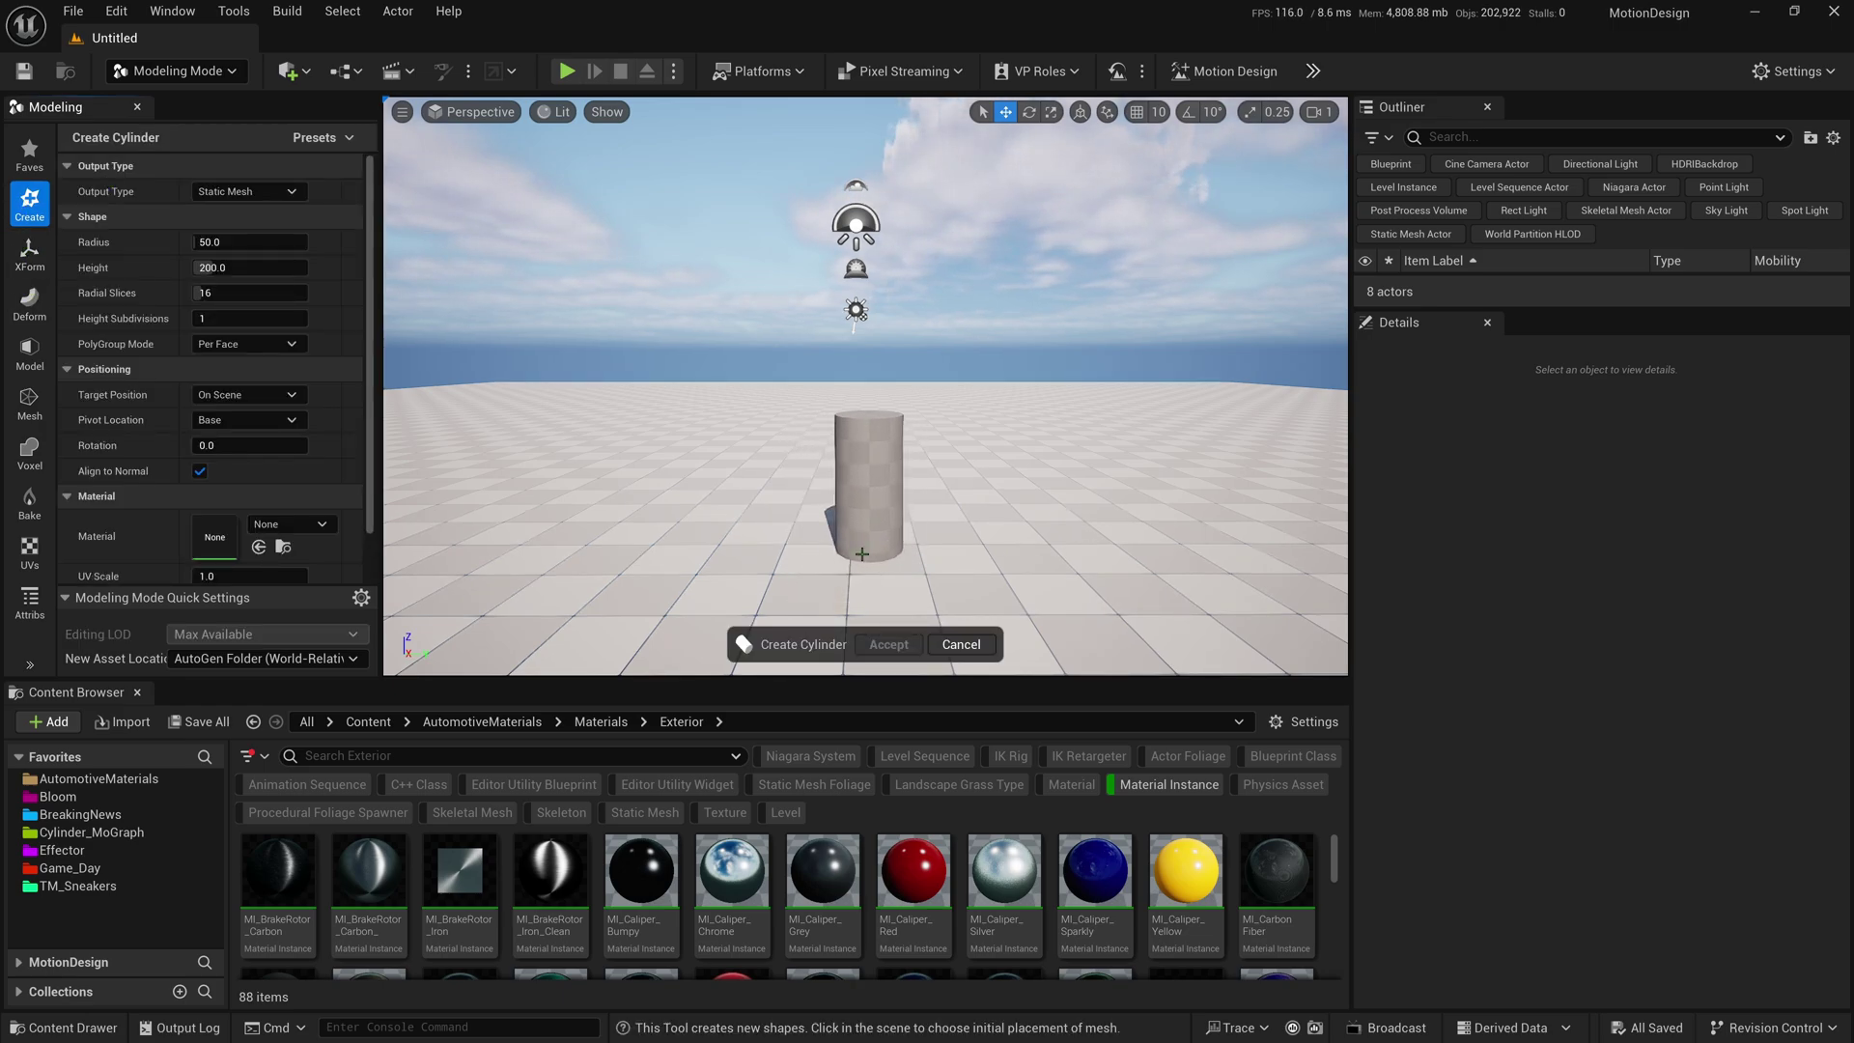
click(850, 544)
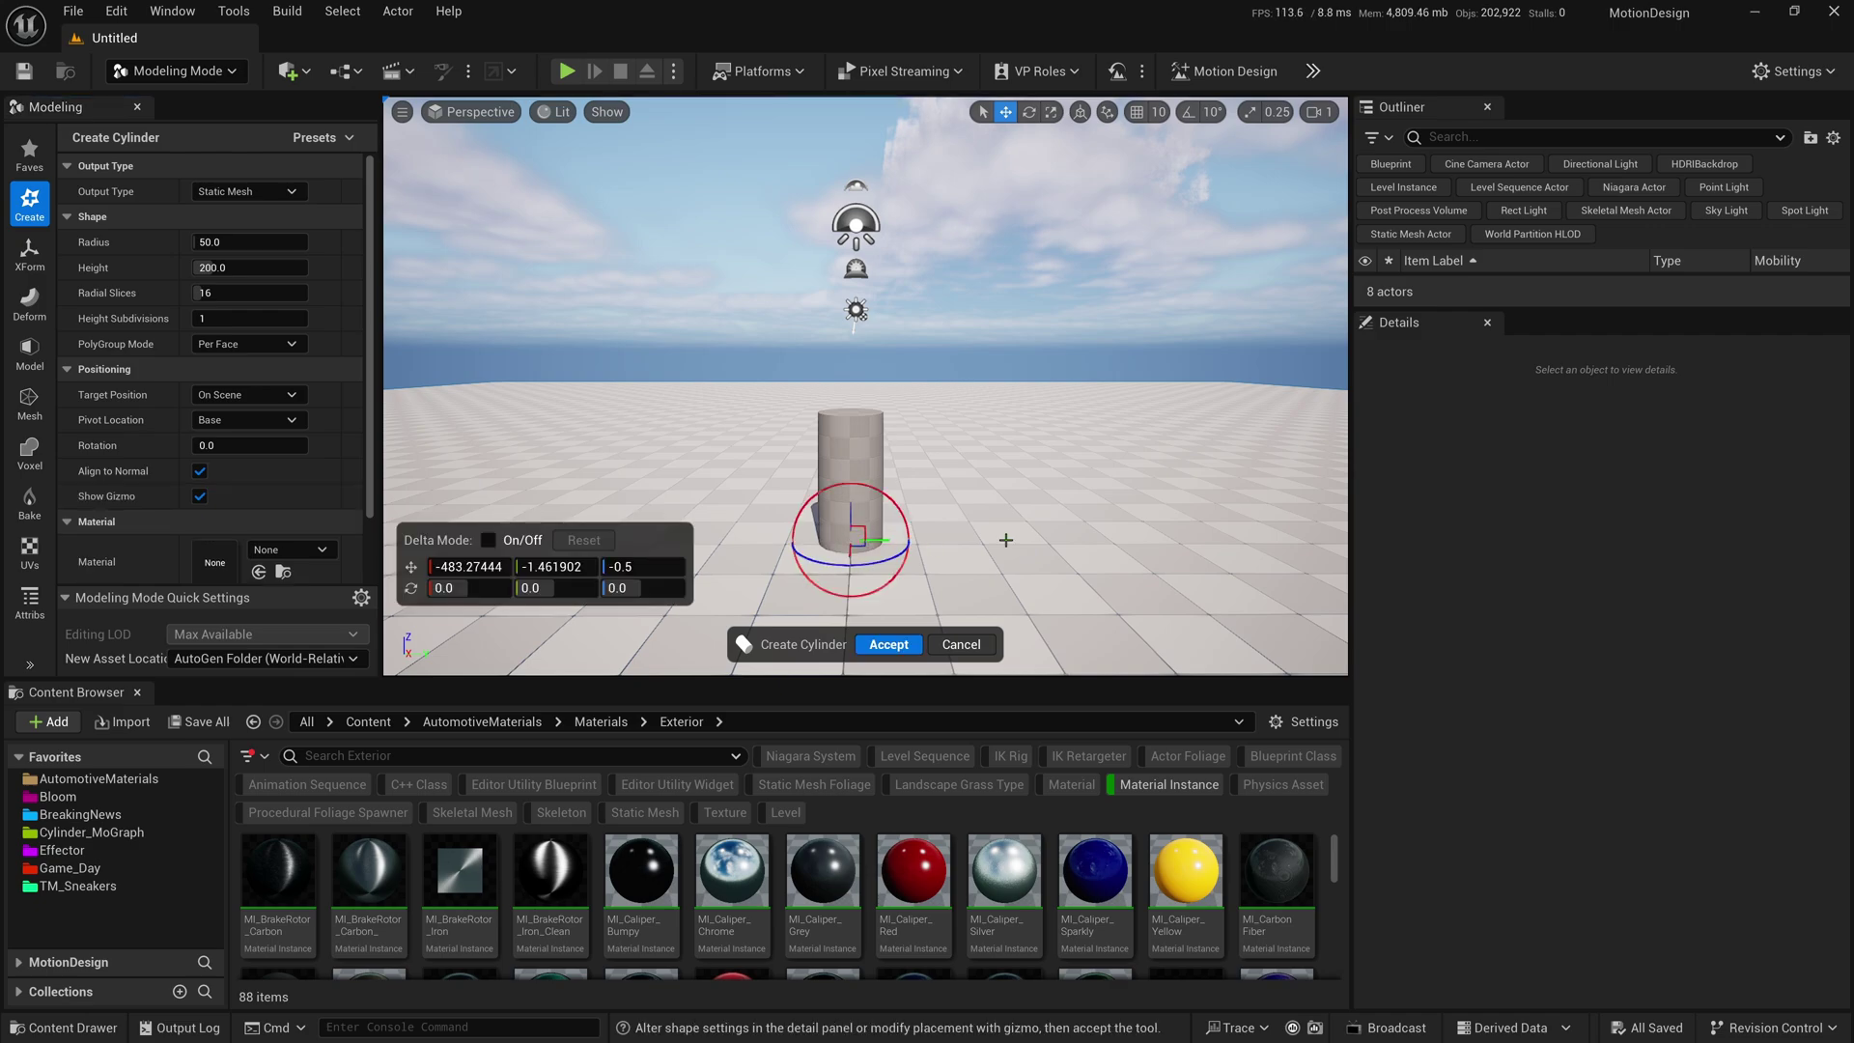
click(468, 567)
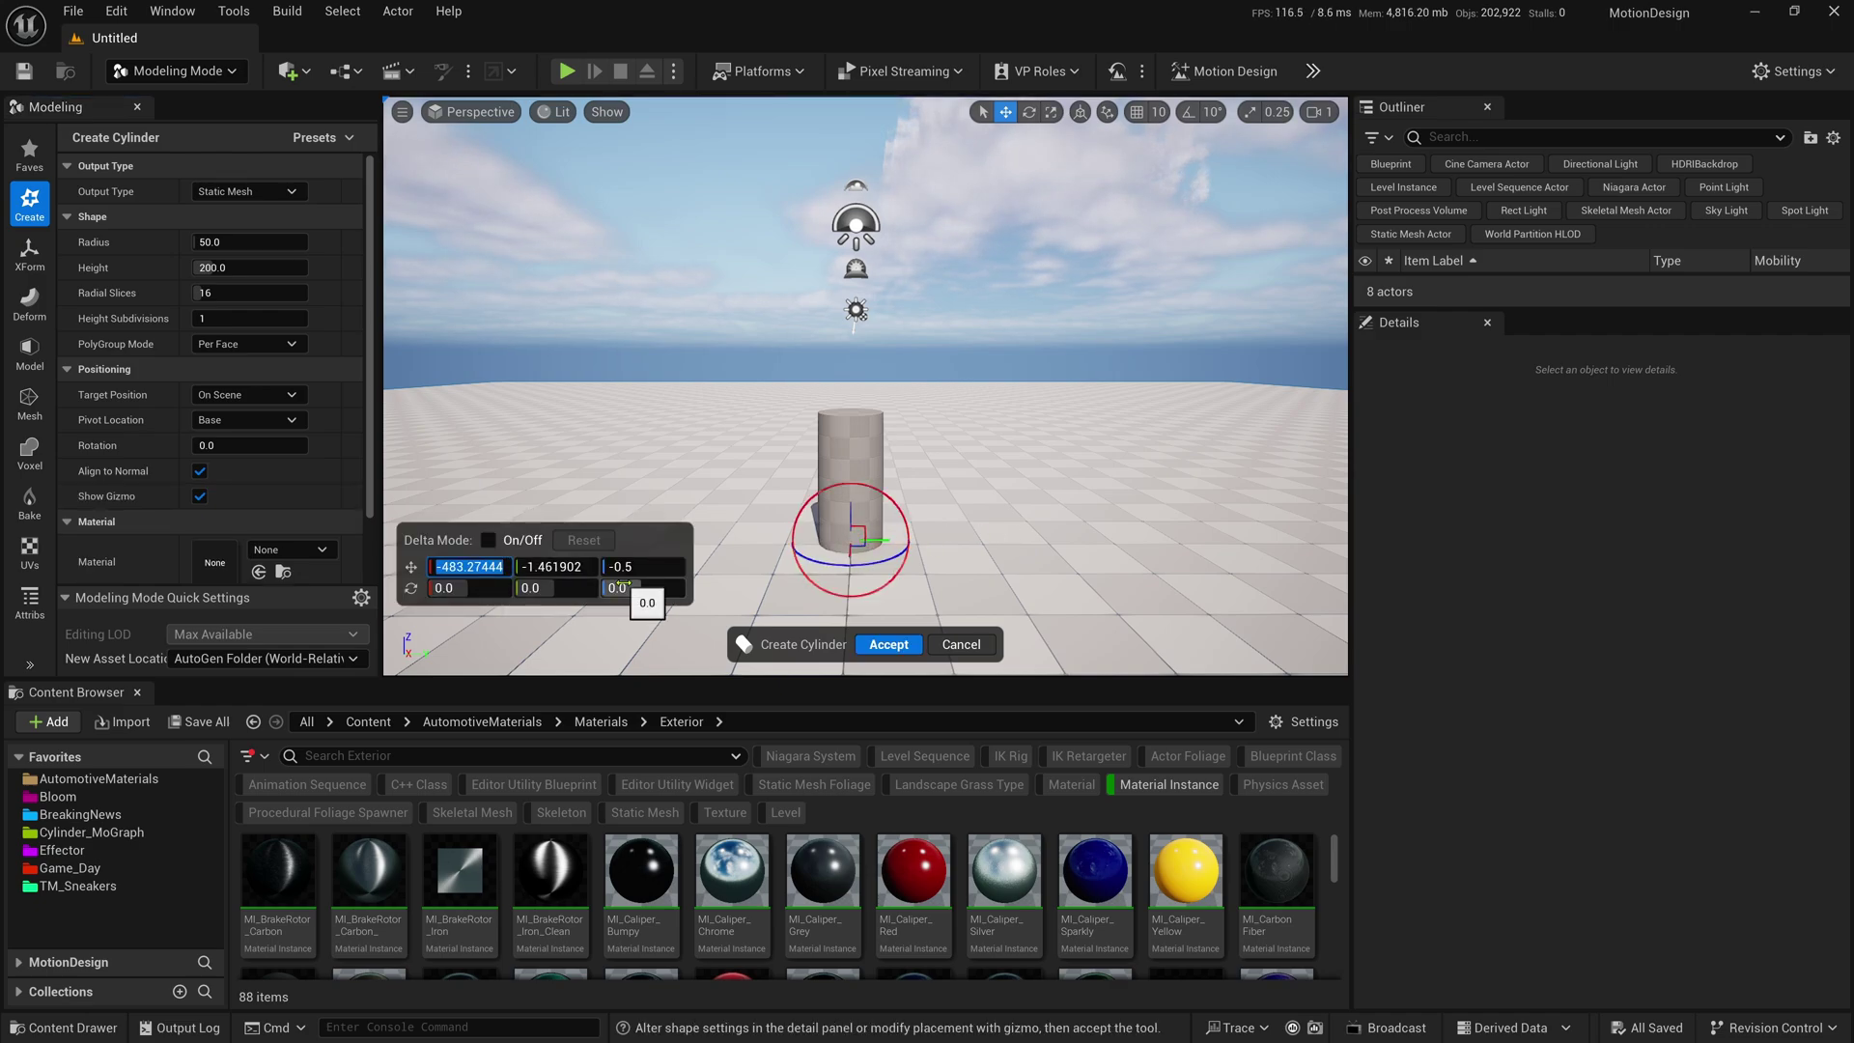
text(0)
key(Tab)
text(0)
key(Tab)
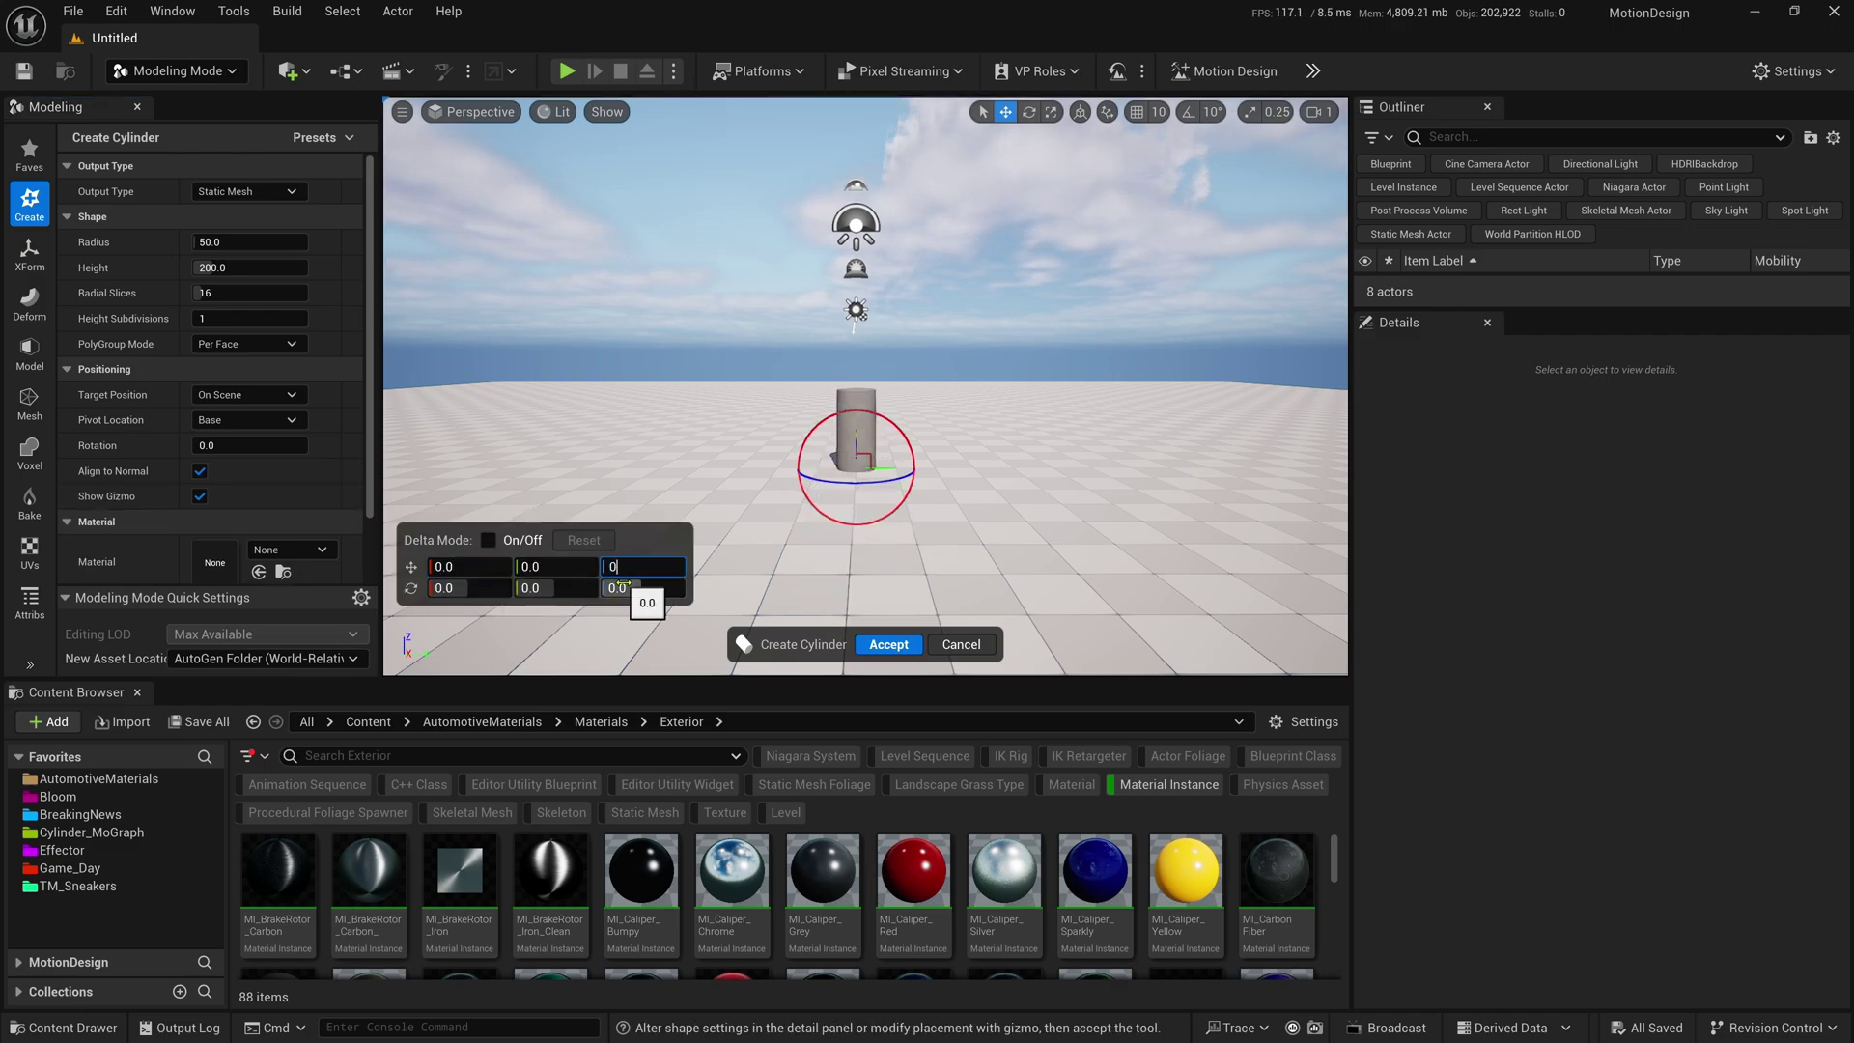
key(Tab)
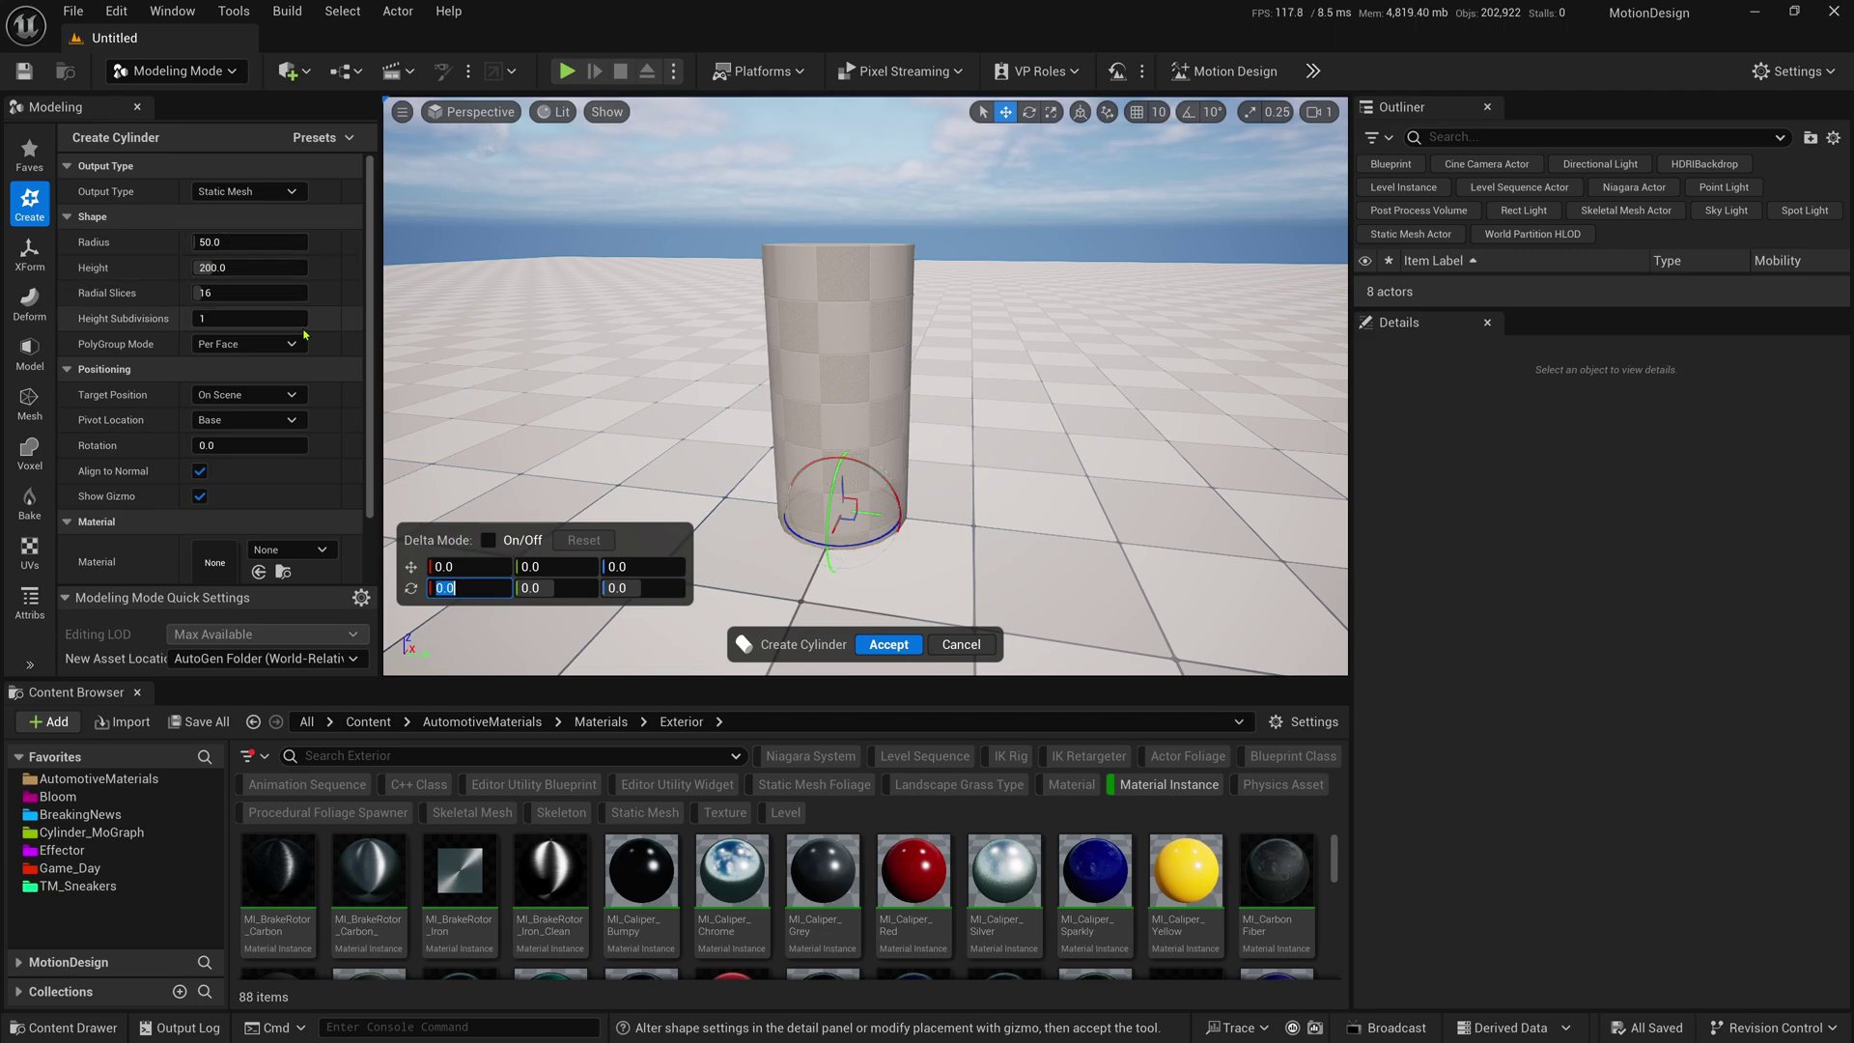
- Set the cylinder's radius to 60 and its radial slices to 64, and accept the shape
click(298, 243)
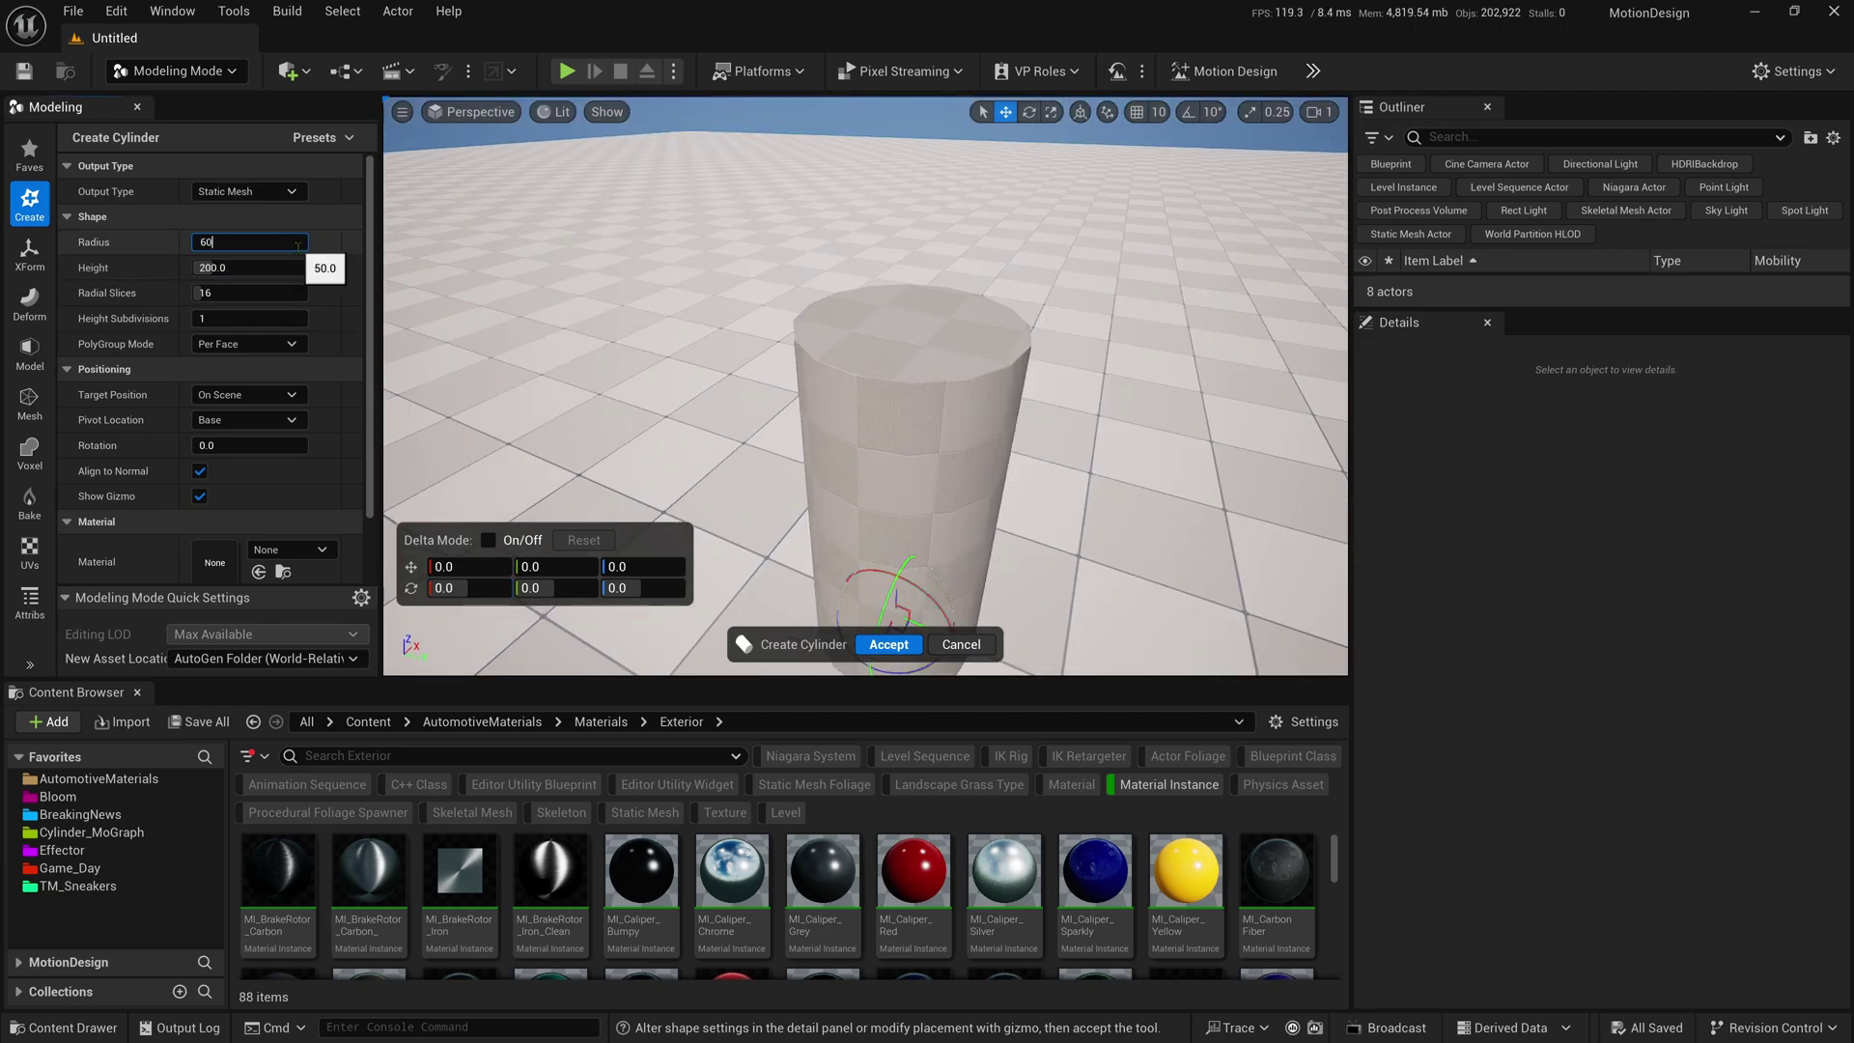
text(60)
key(Tab)
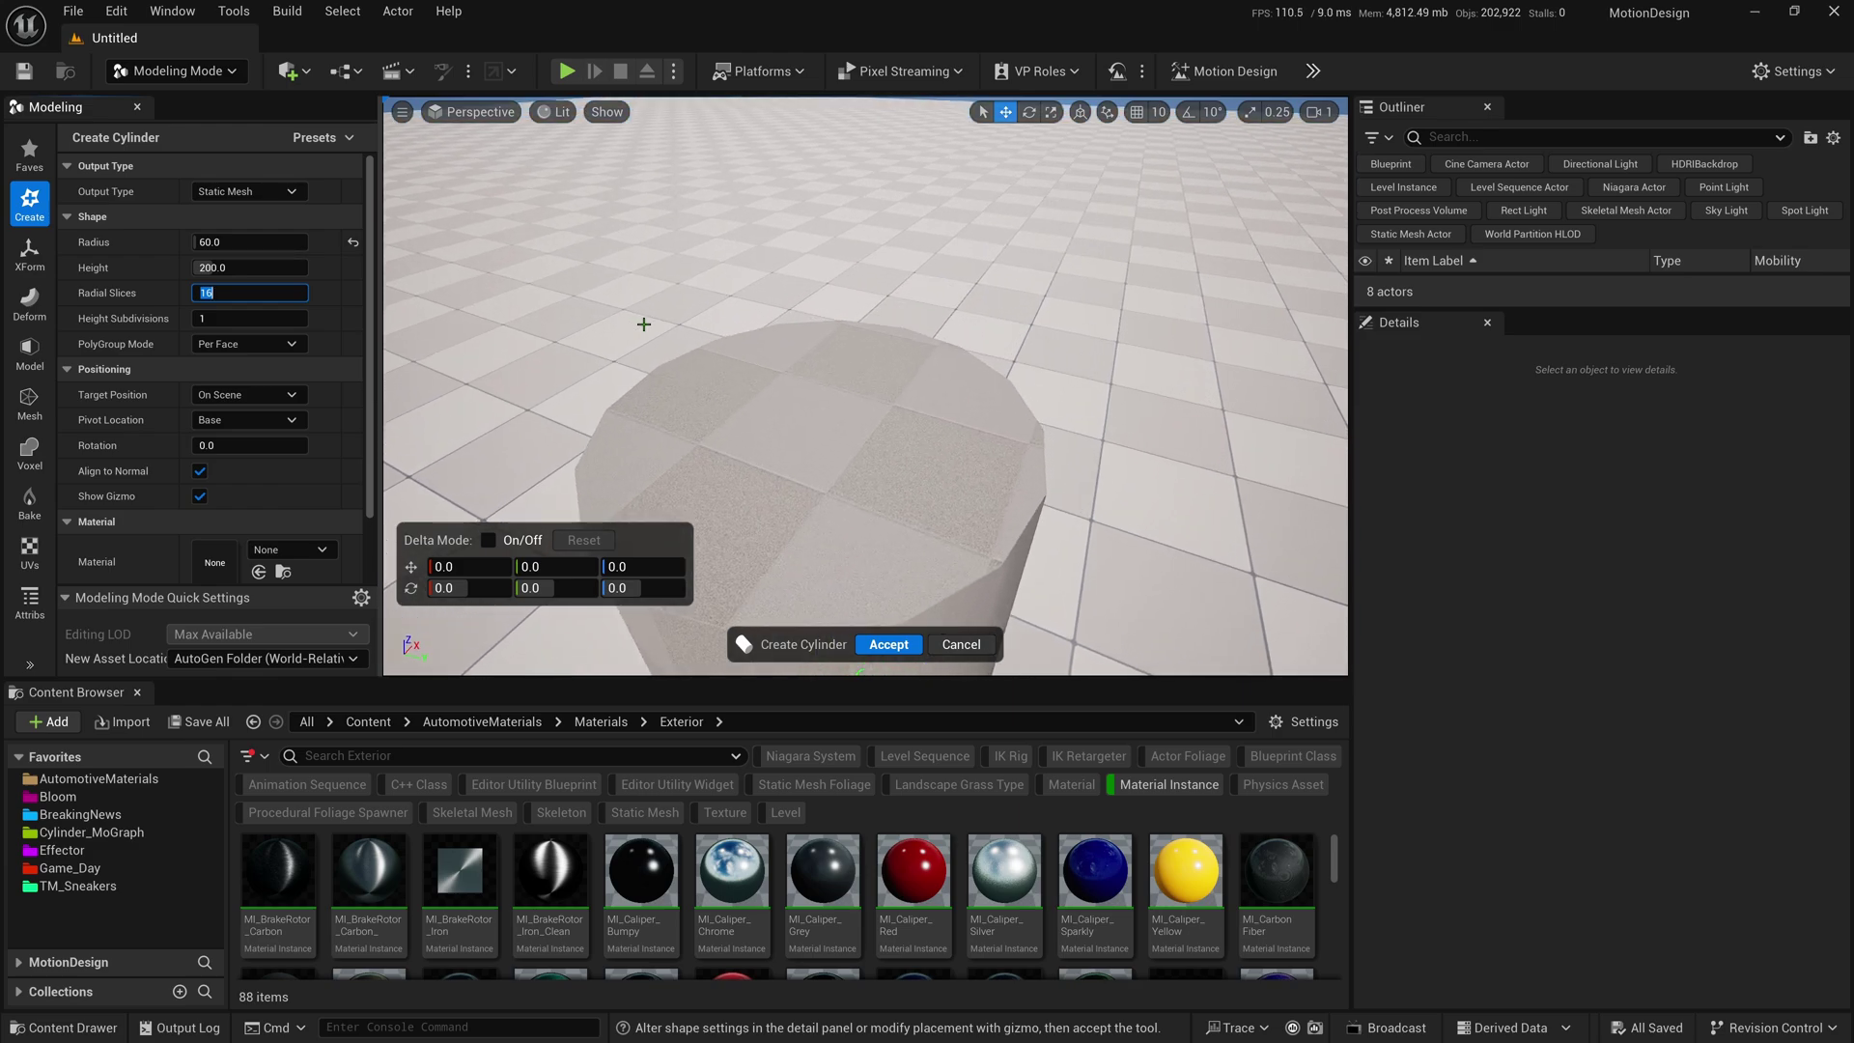
scroll(643, 324, down, 2)
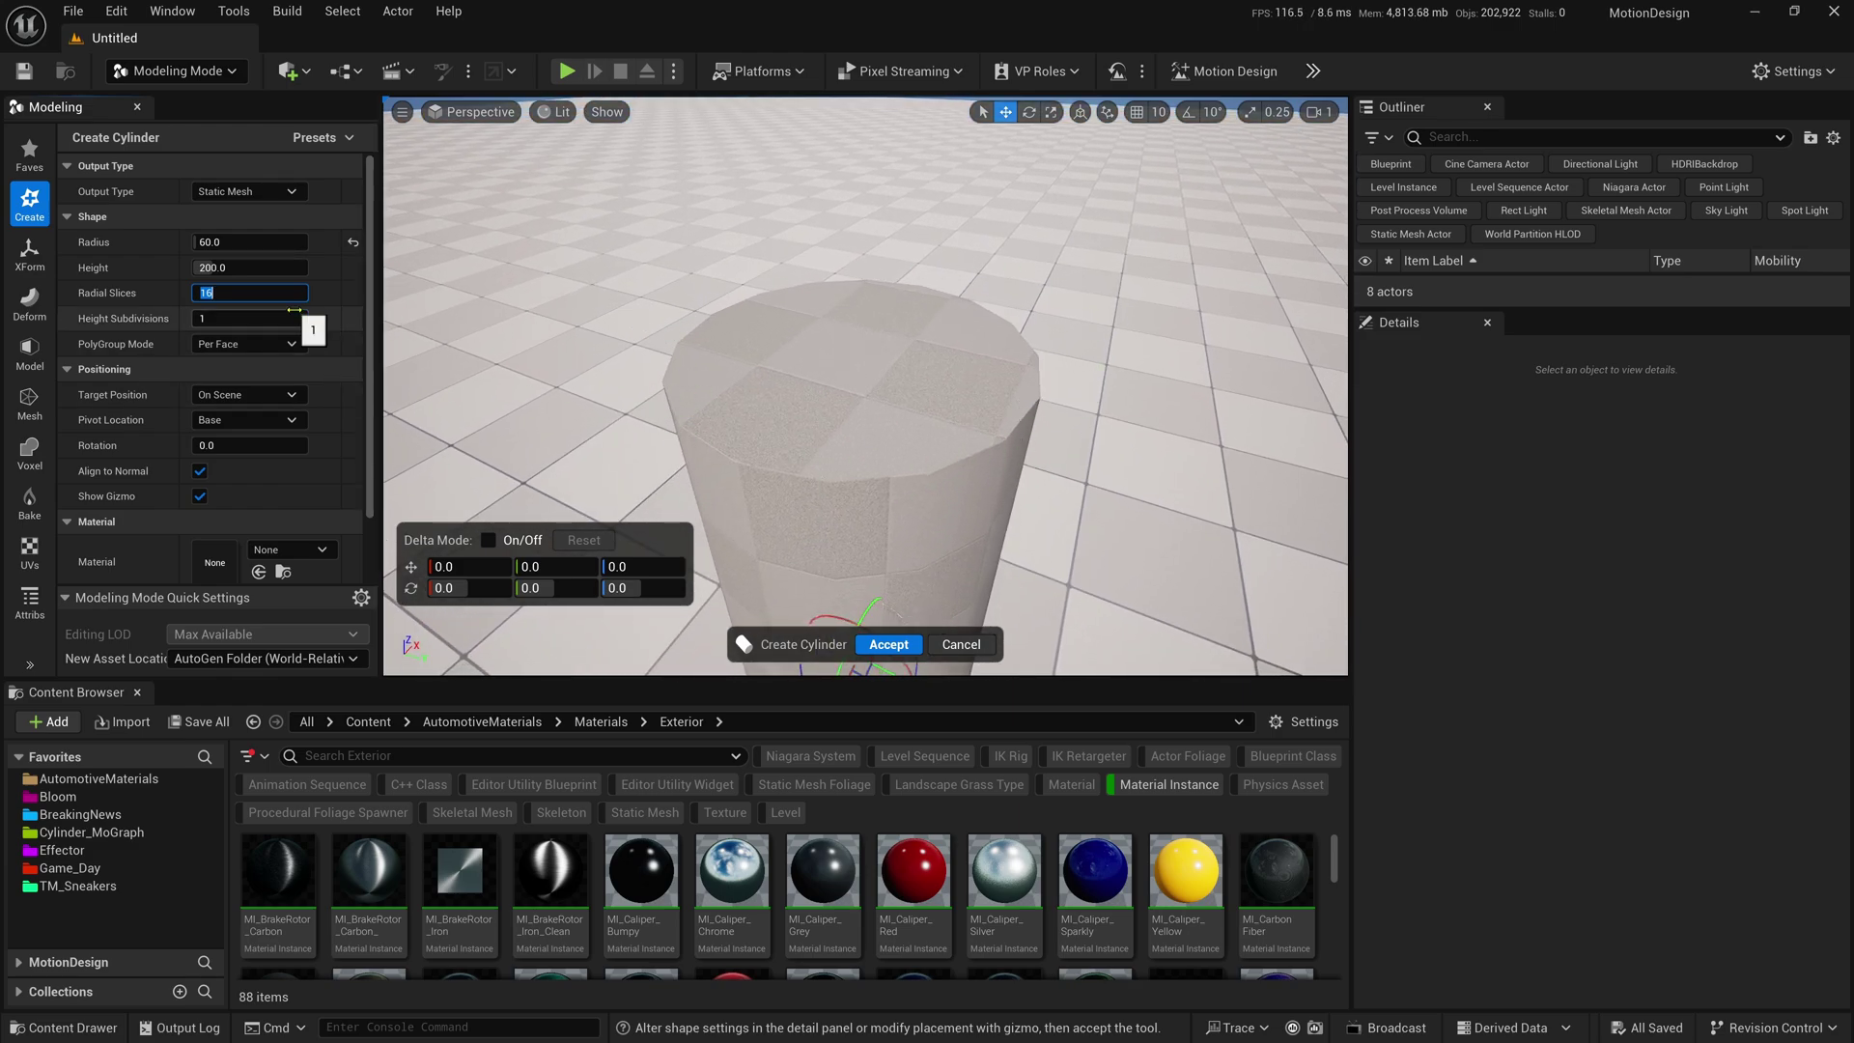
key(Return)
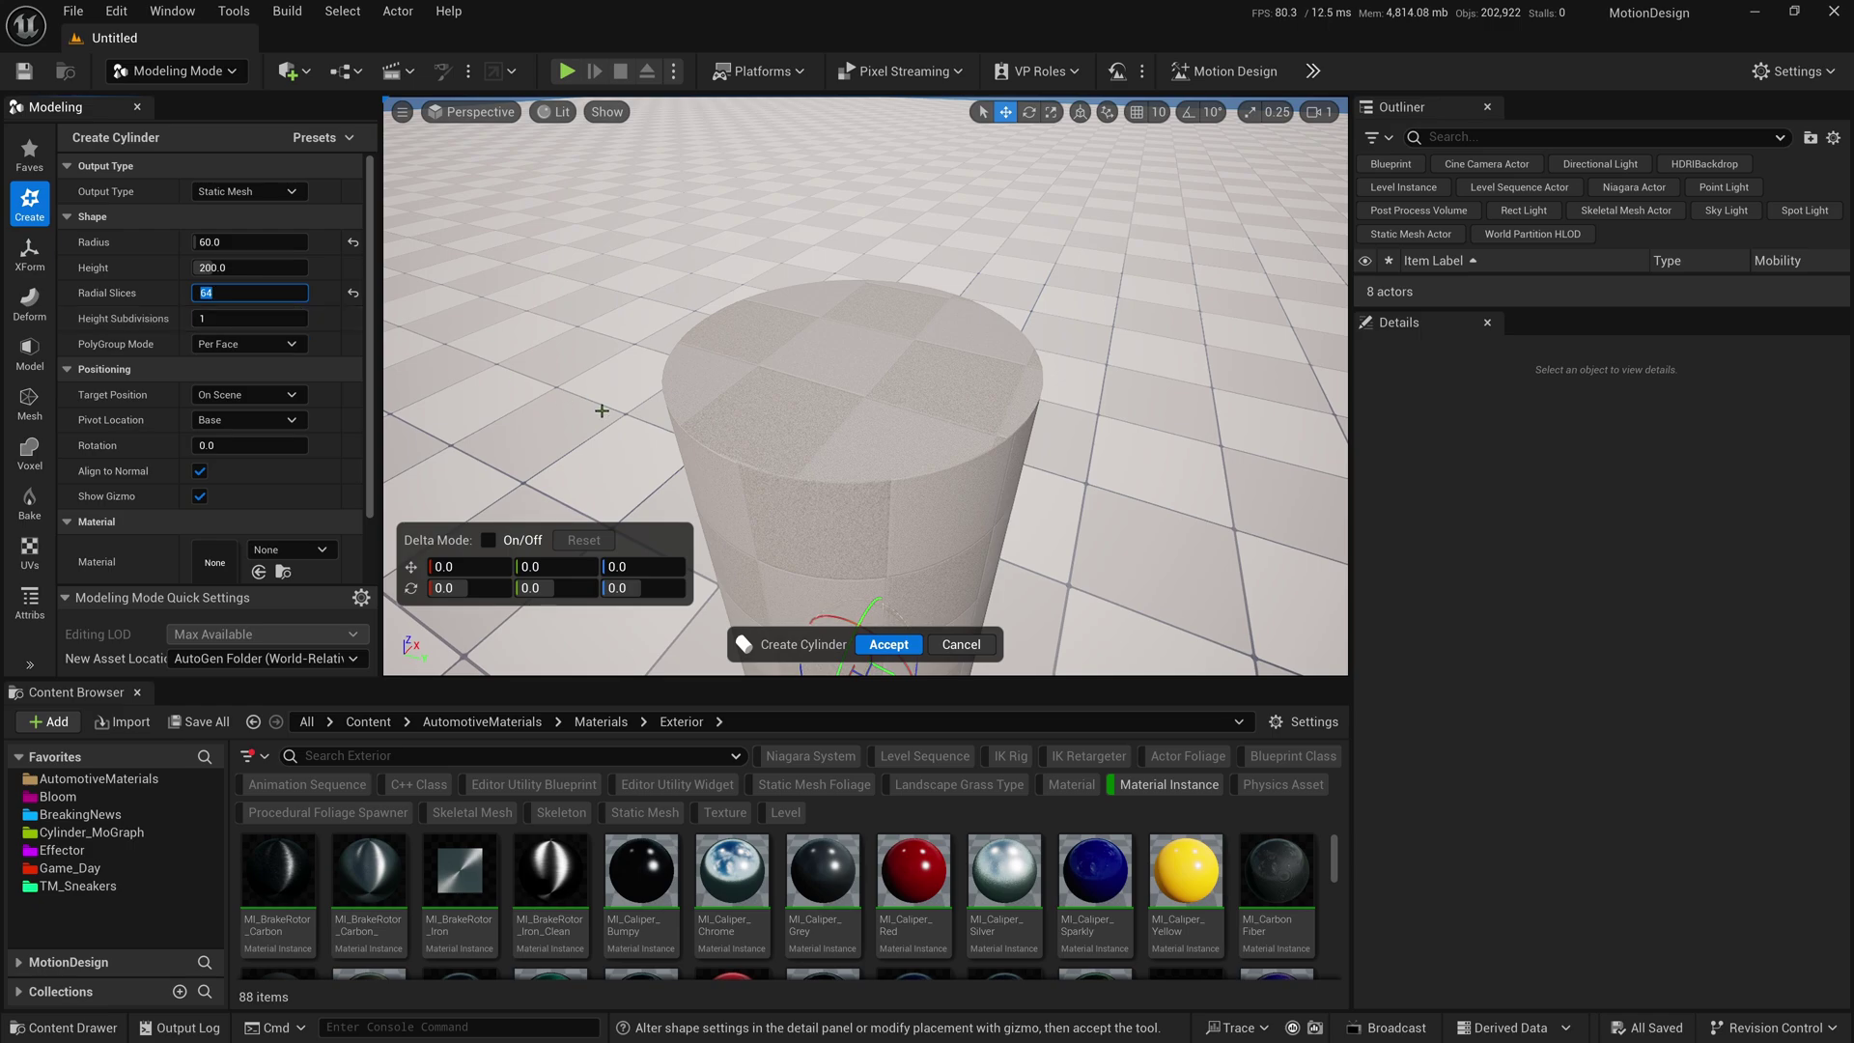
click(889, 644)
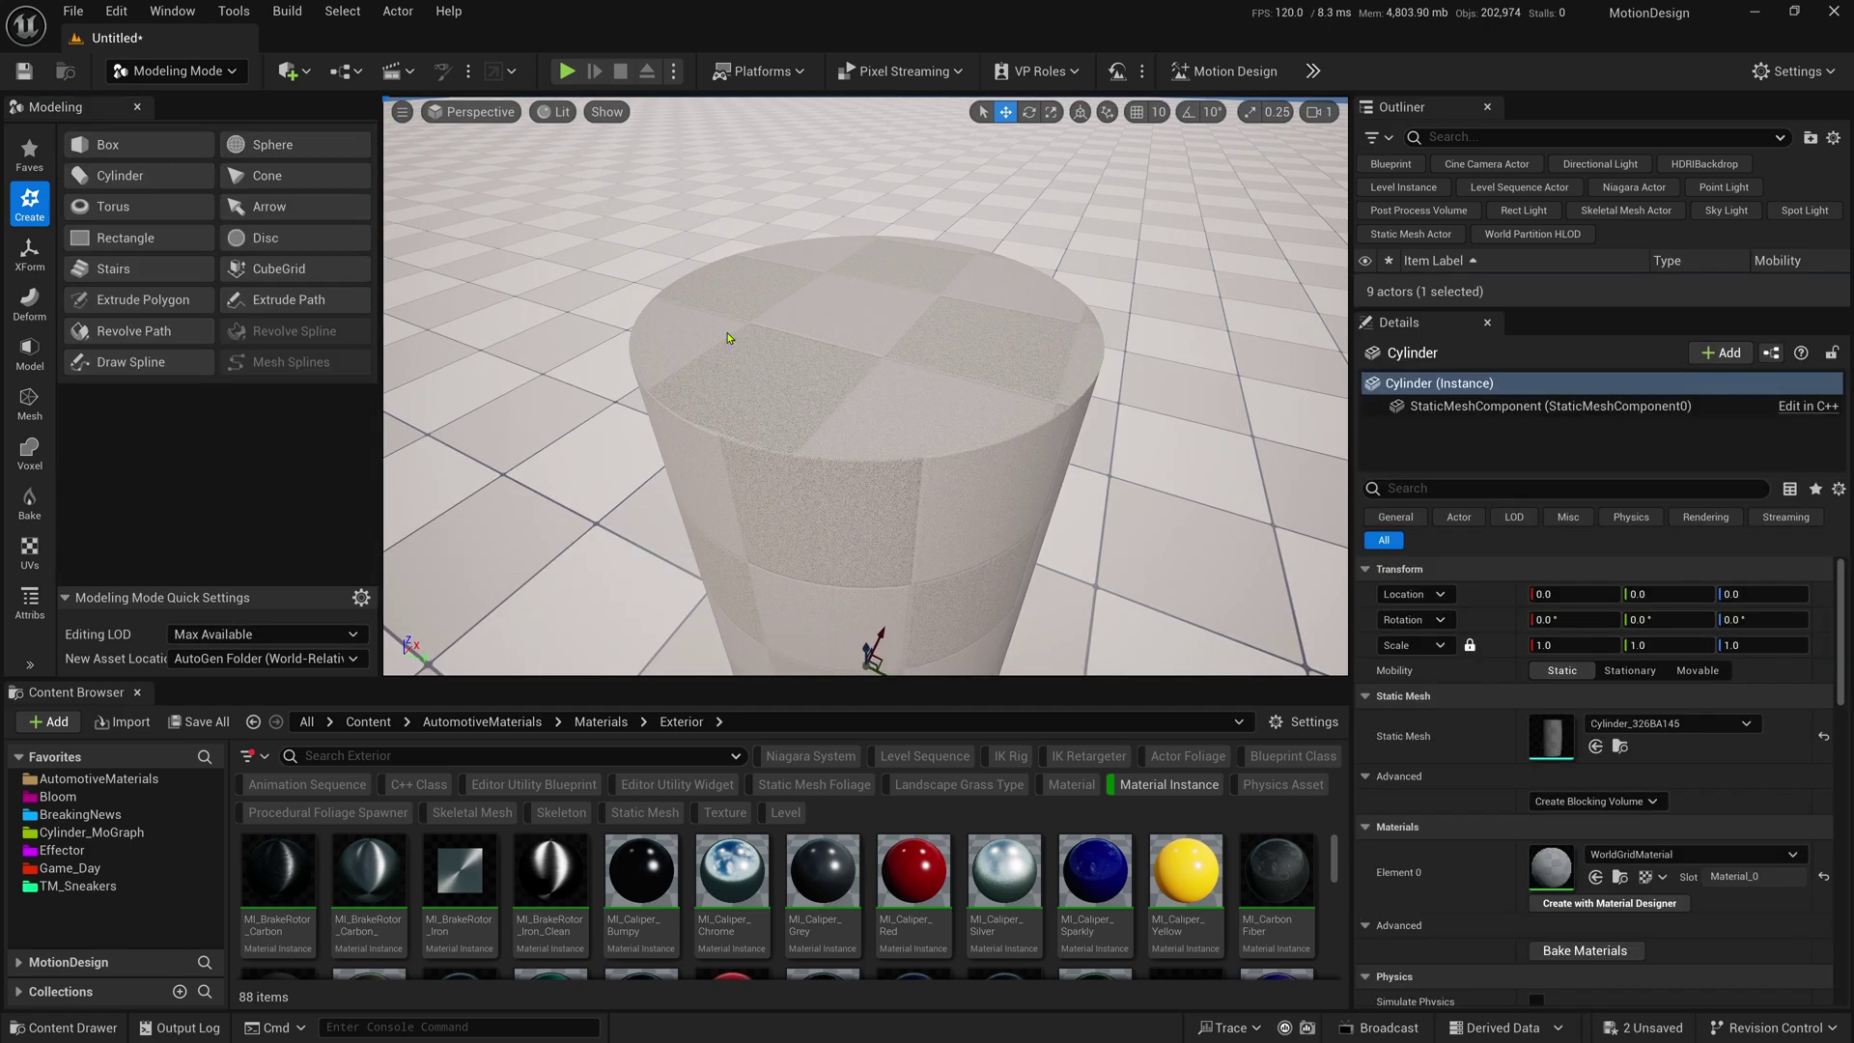
- Inset the cylinder's top face with PolyGroup Edit to leave an even rim, accept the edit and deselect the cylinder
mouse_move(941, 384)
alt+mouse_down()
mouse_move(876, 410)
mouse_move(943, 371)
alt+mouse_up()
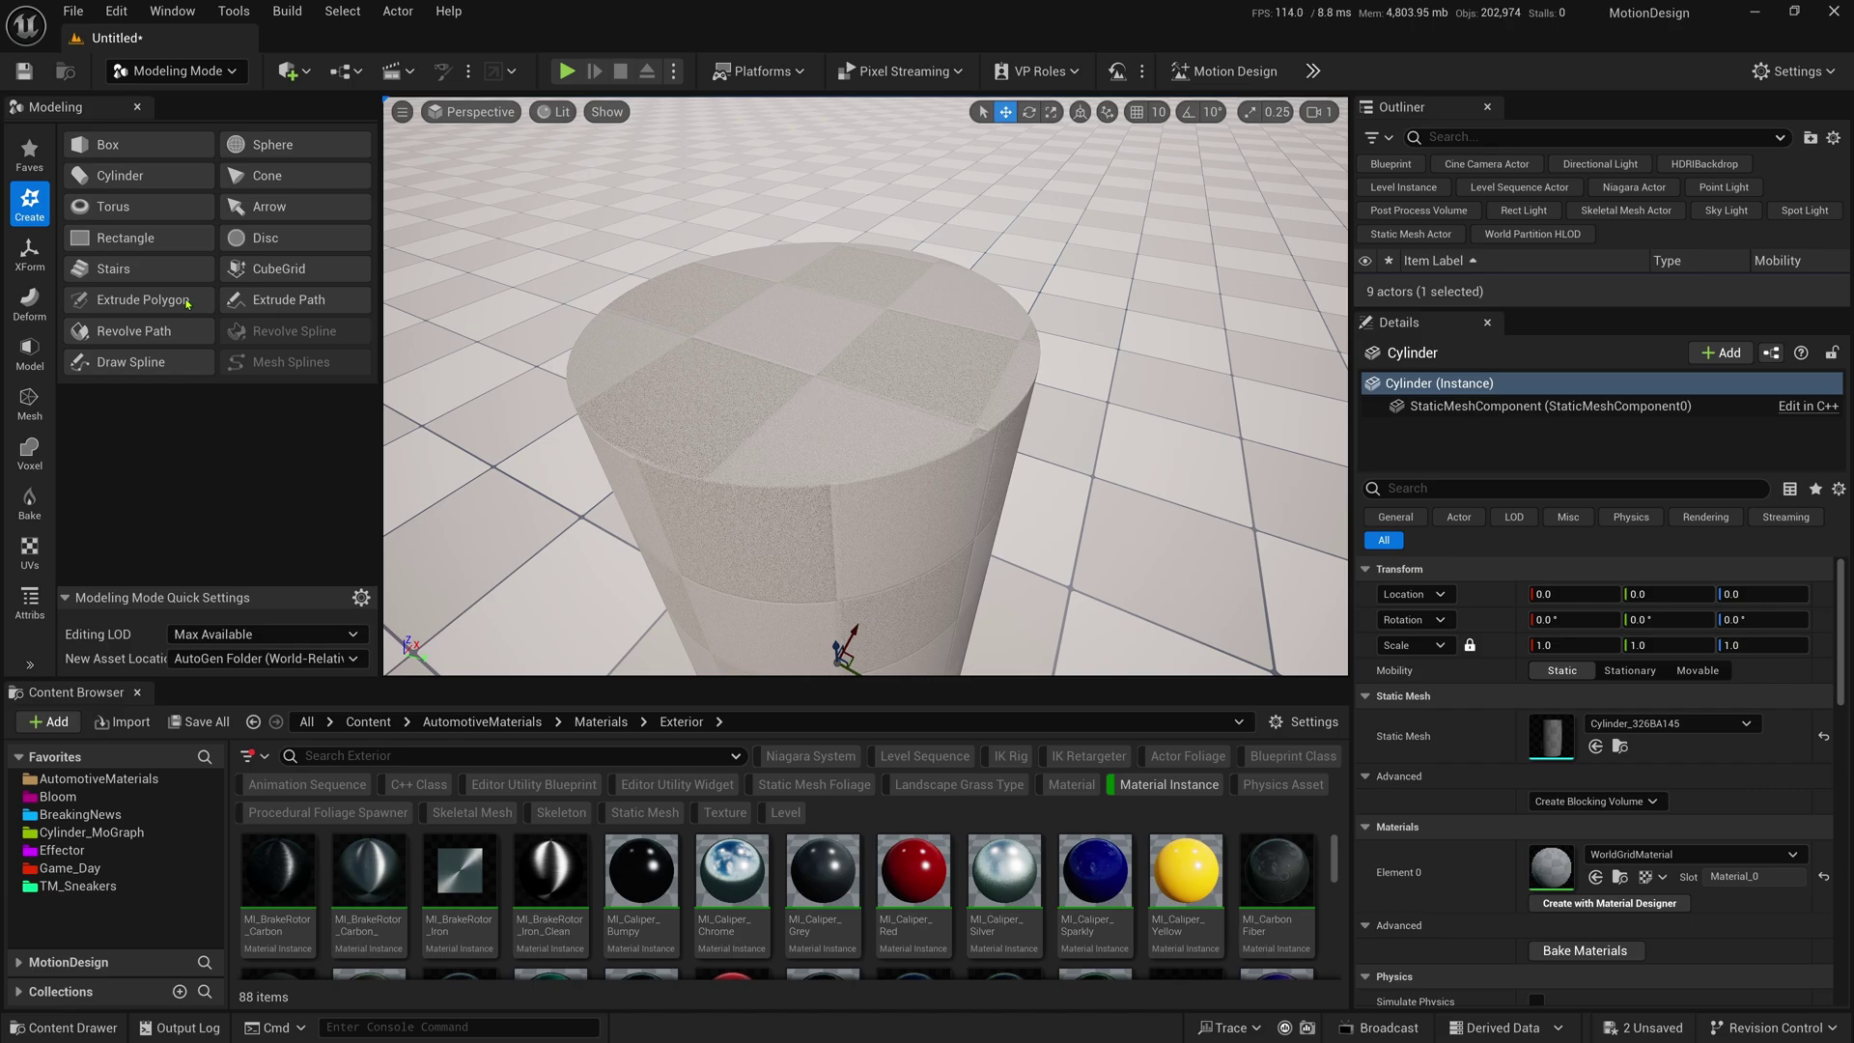
click(29, 353)
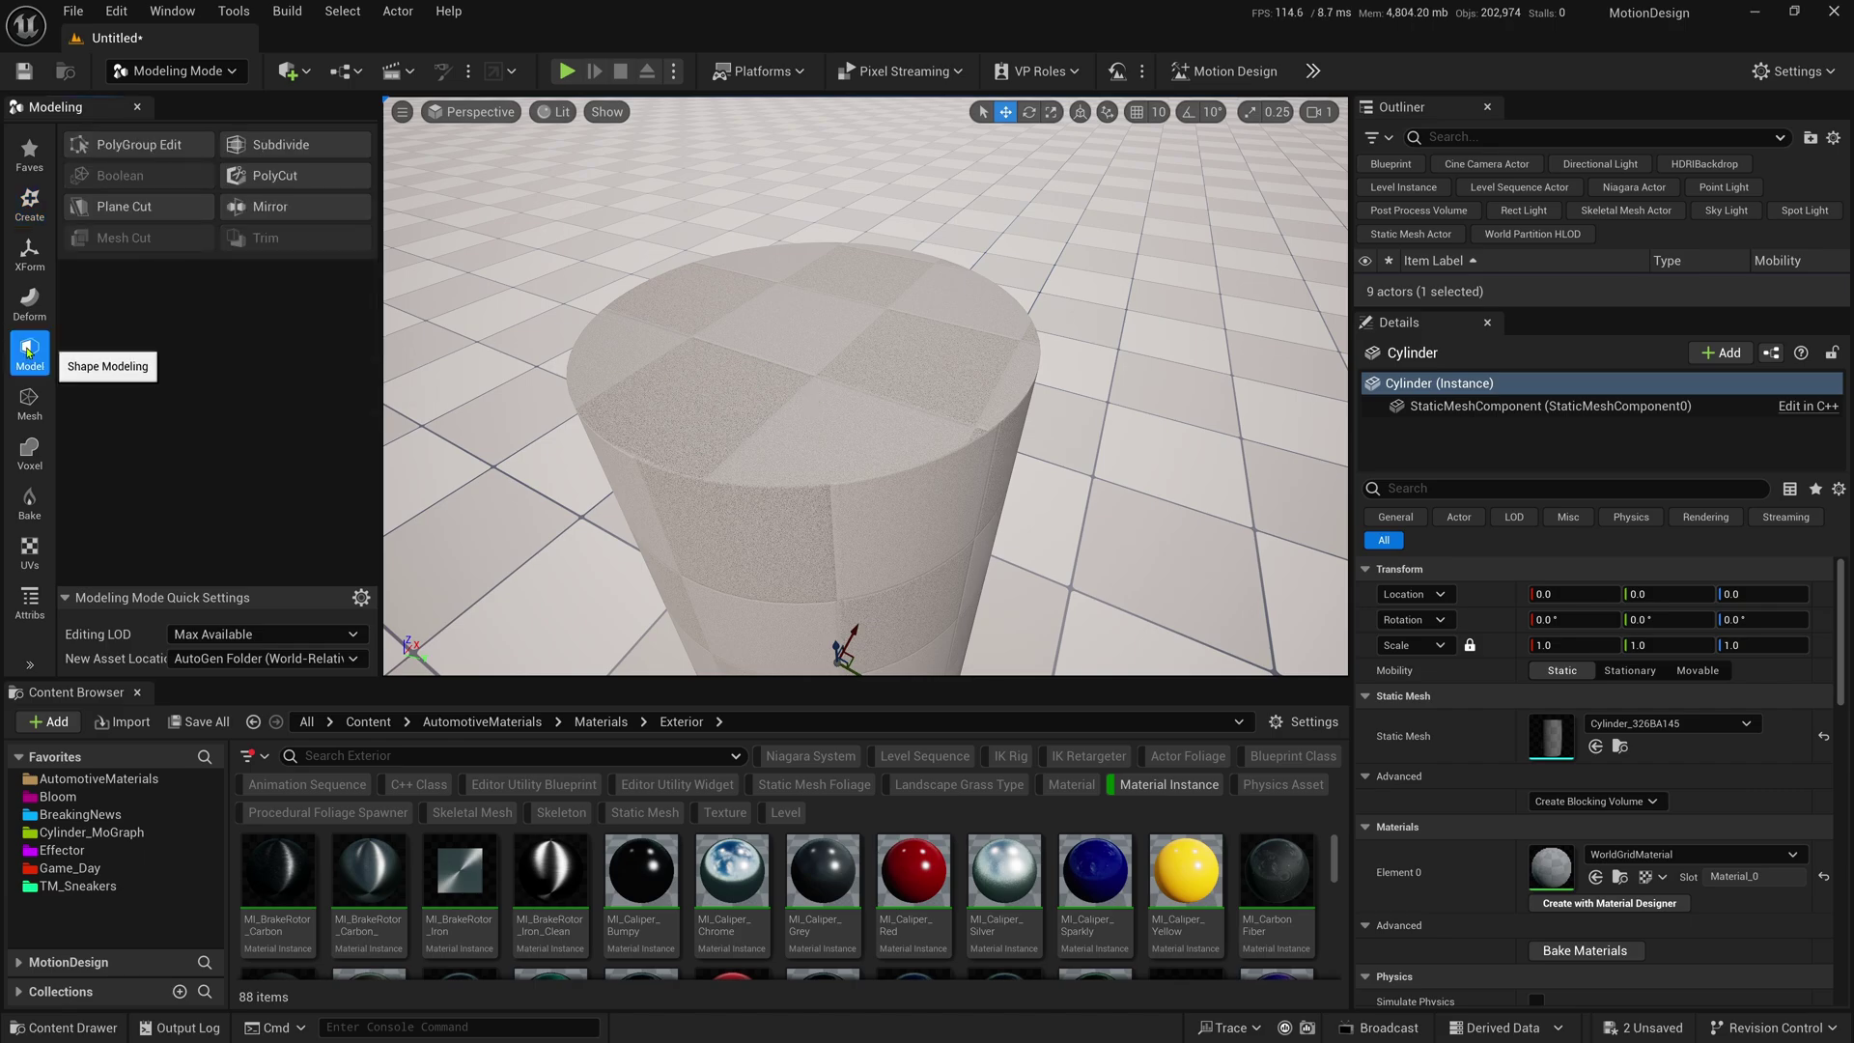
click(112, 146)
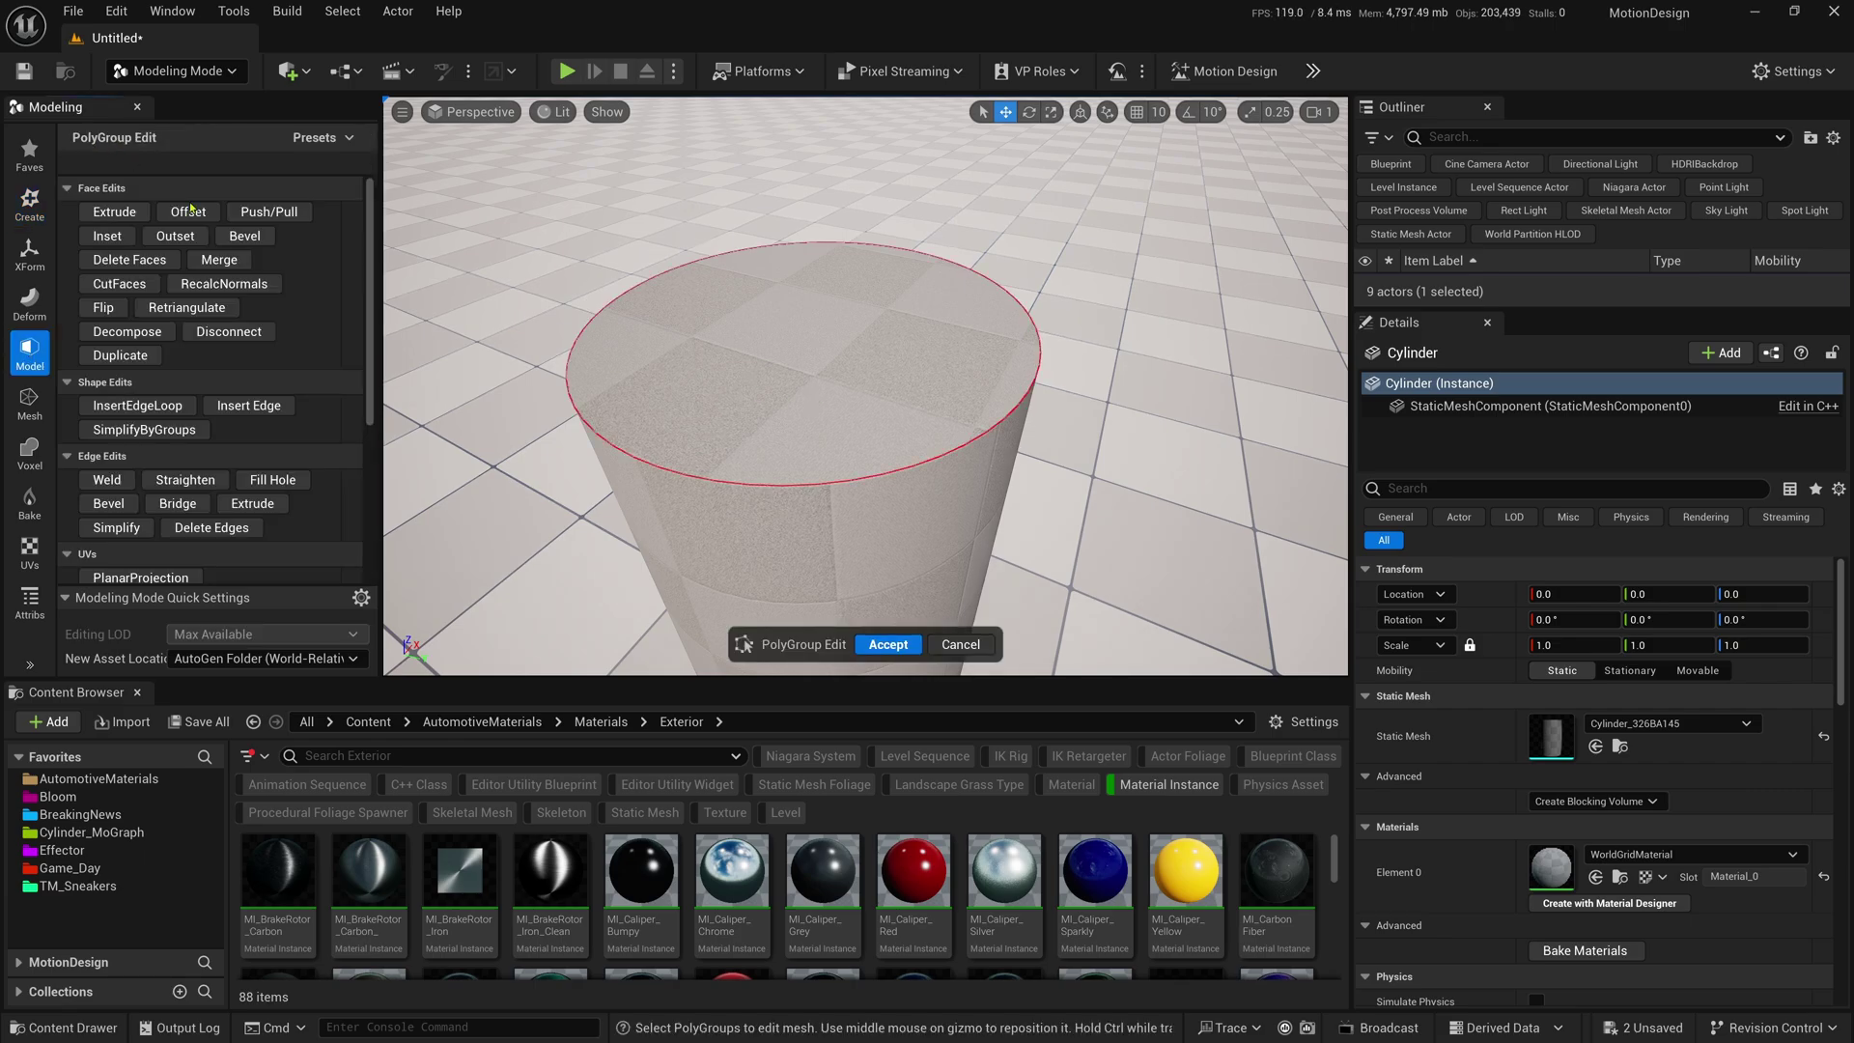
click(824, 374)
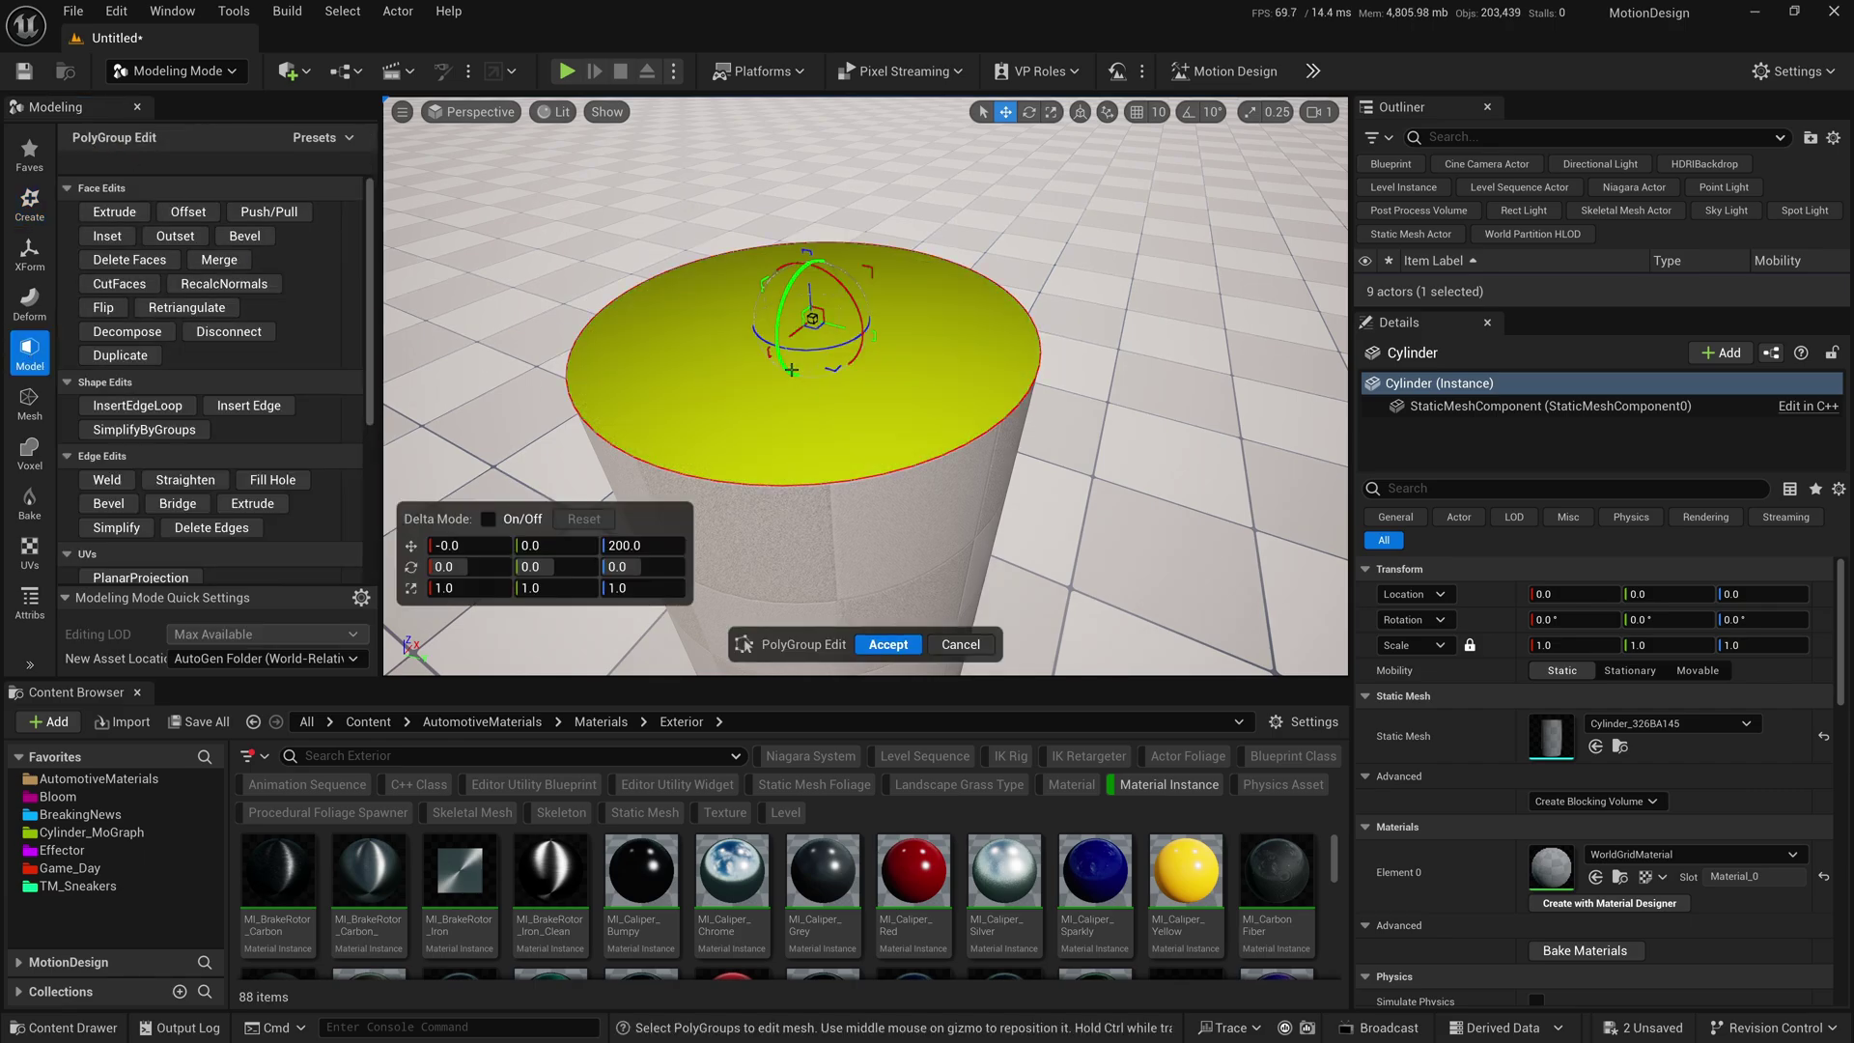
click(108, 236)
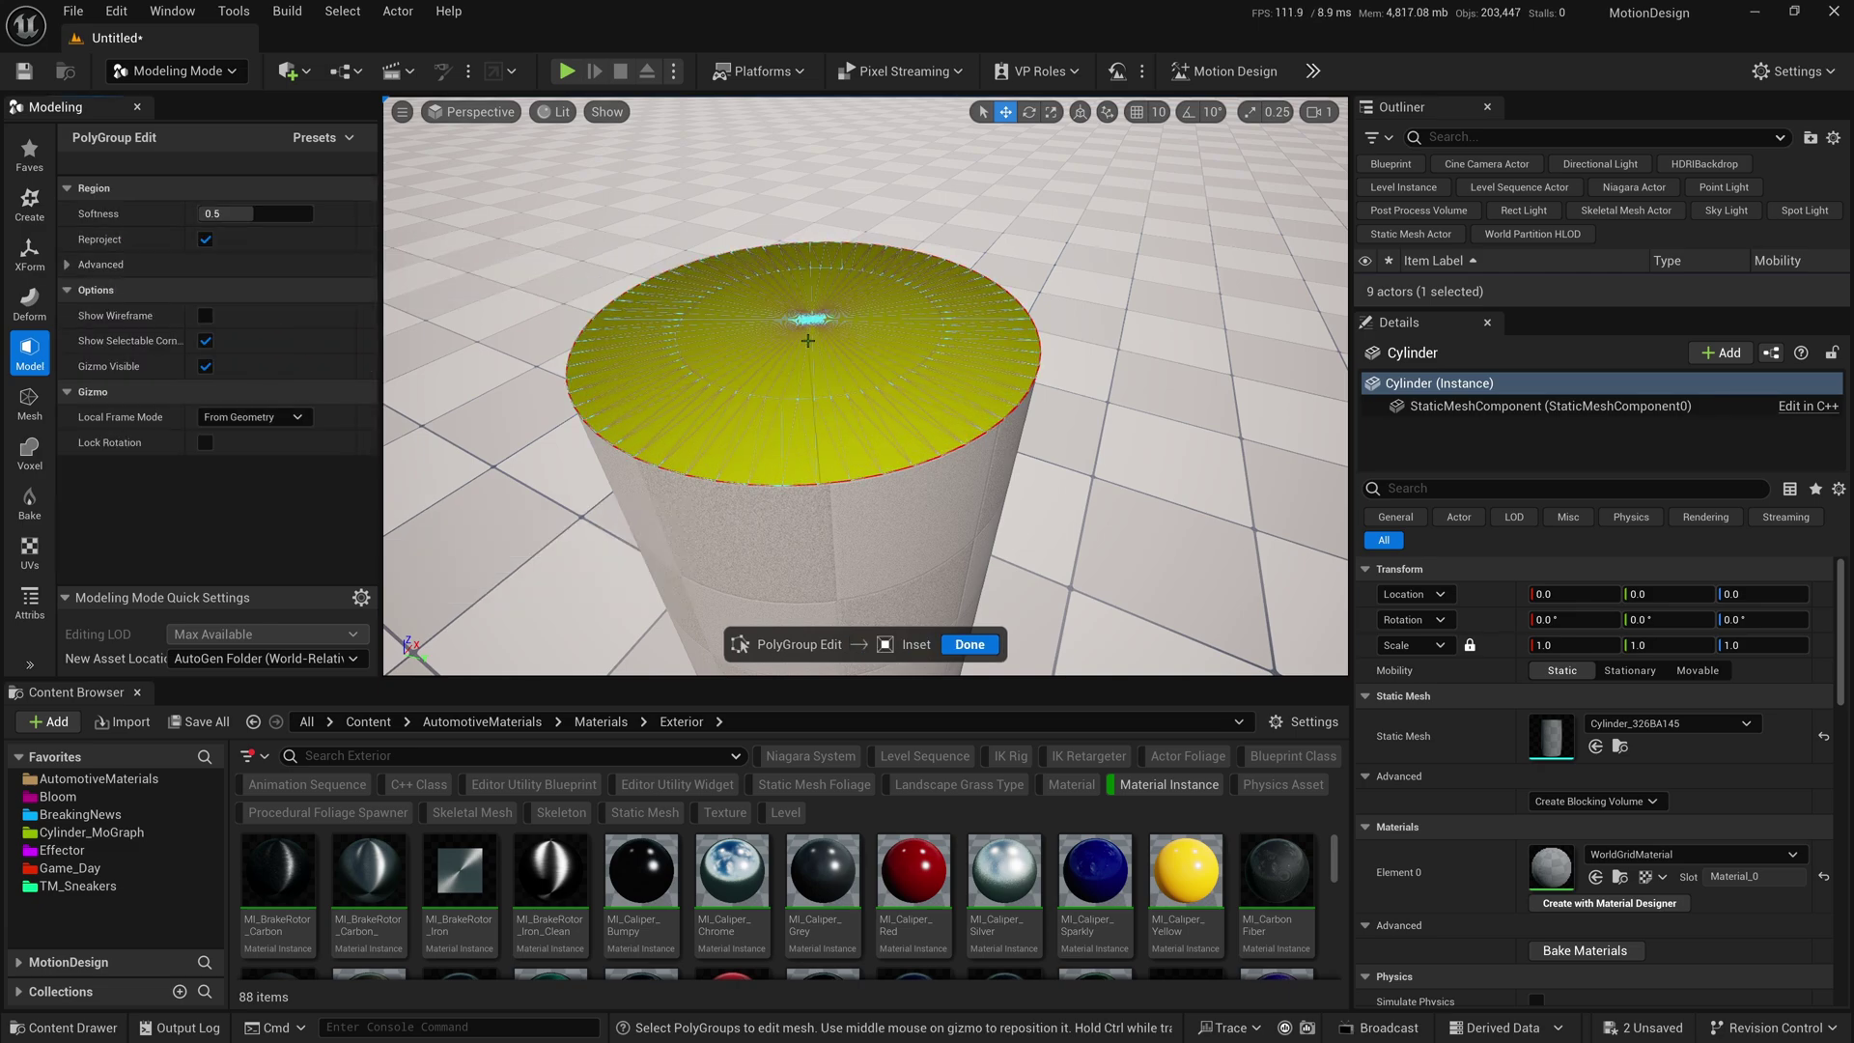
click(769, 426)
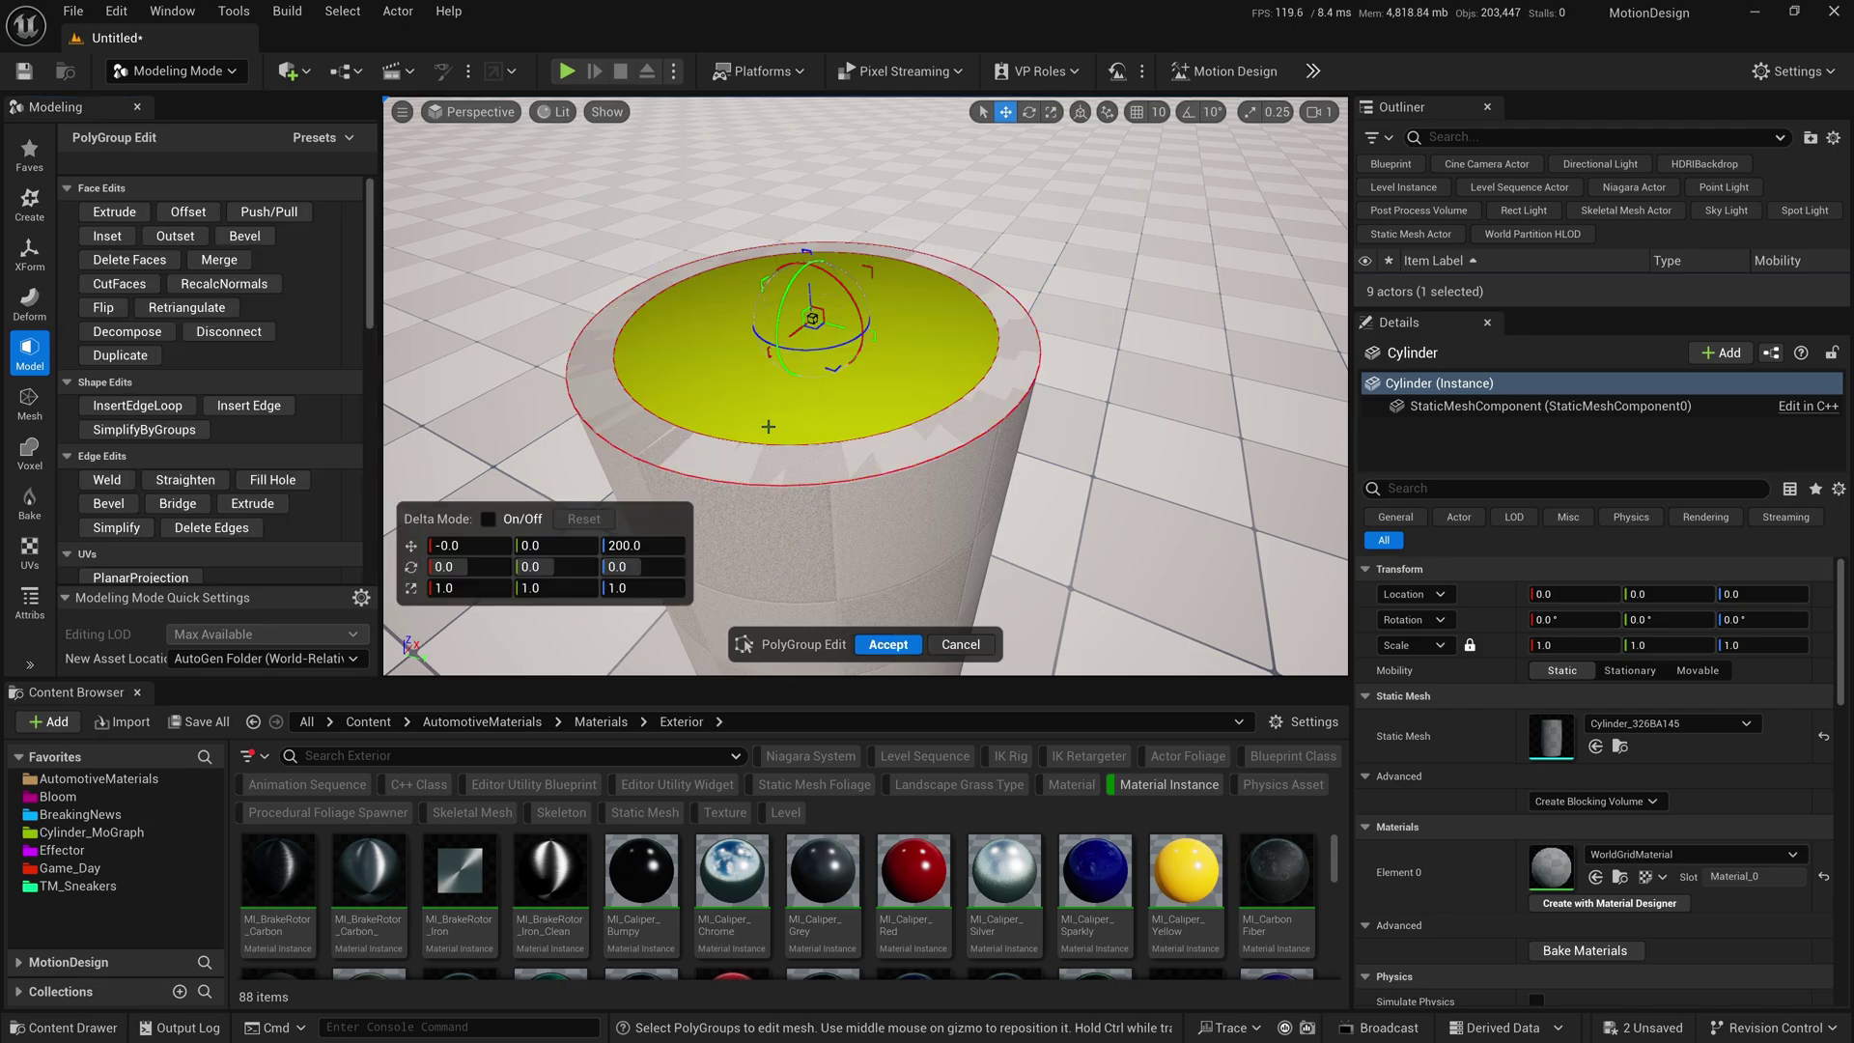
click(890, 642)
key(Escape)
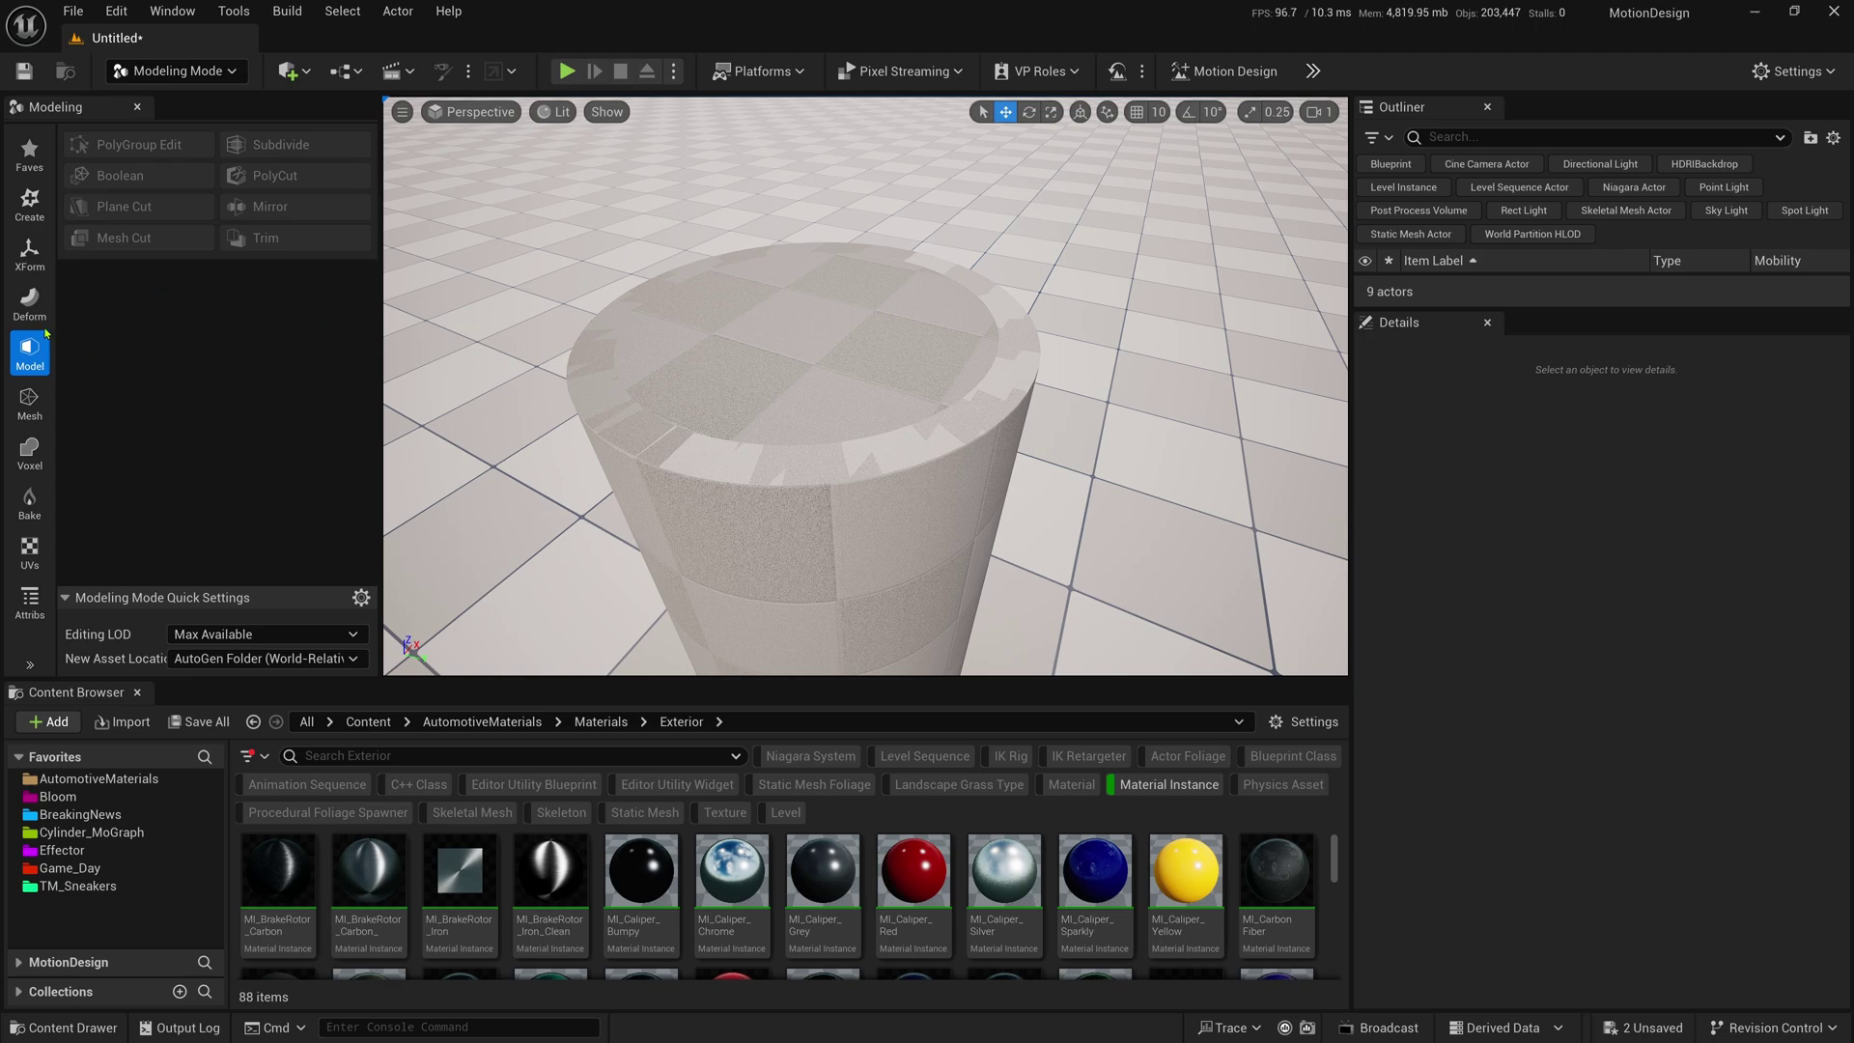
- Push the inset top face down inside the cylinder with Push/Pull to hollow it out, and accept the edit
click(656, 425)
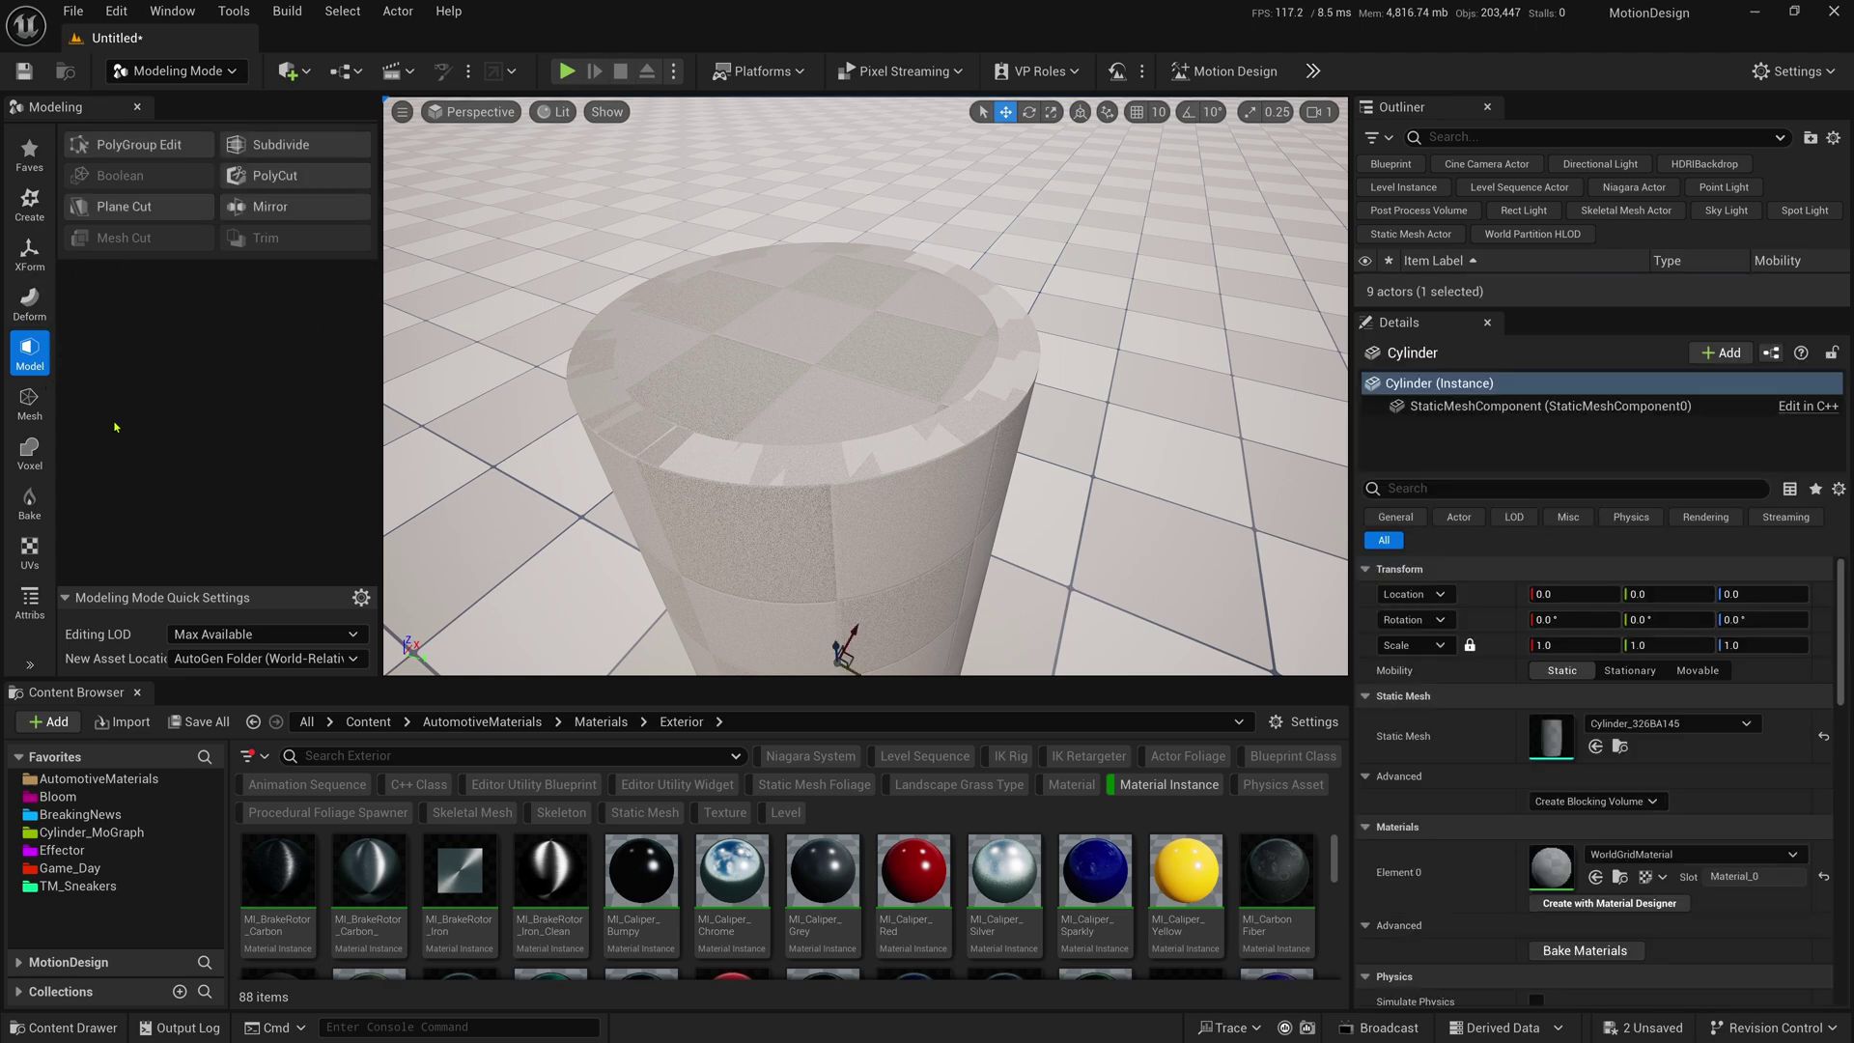
click(131, 145)
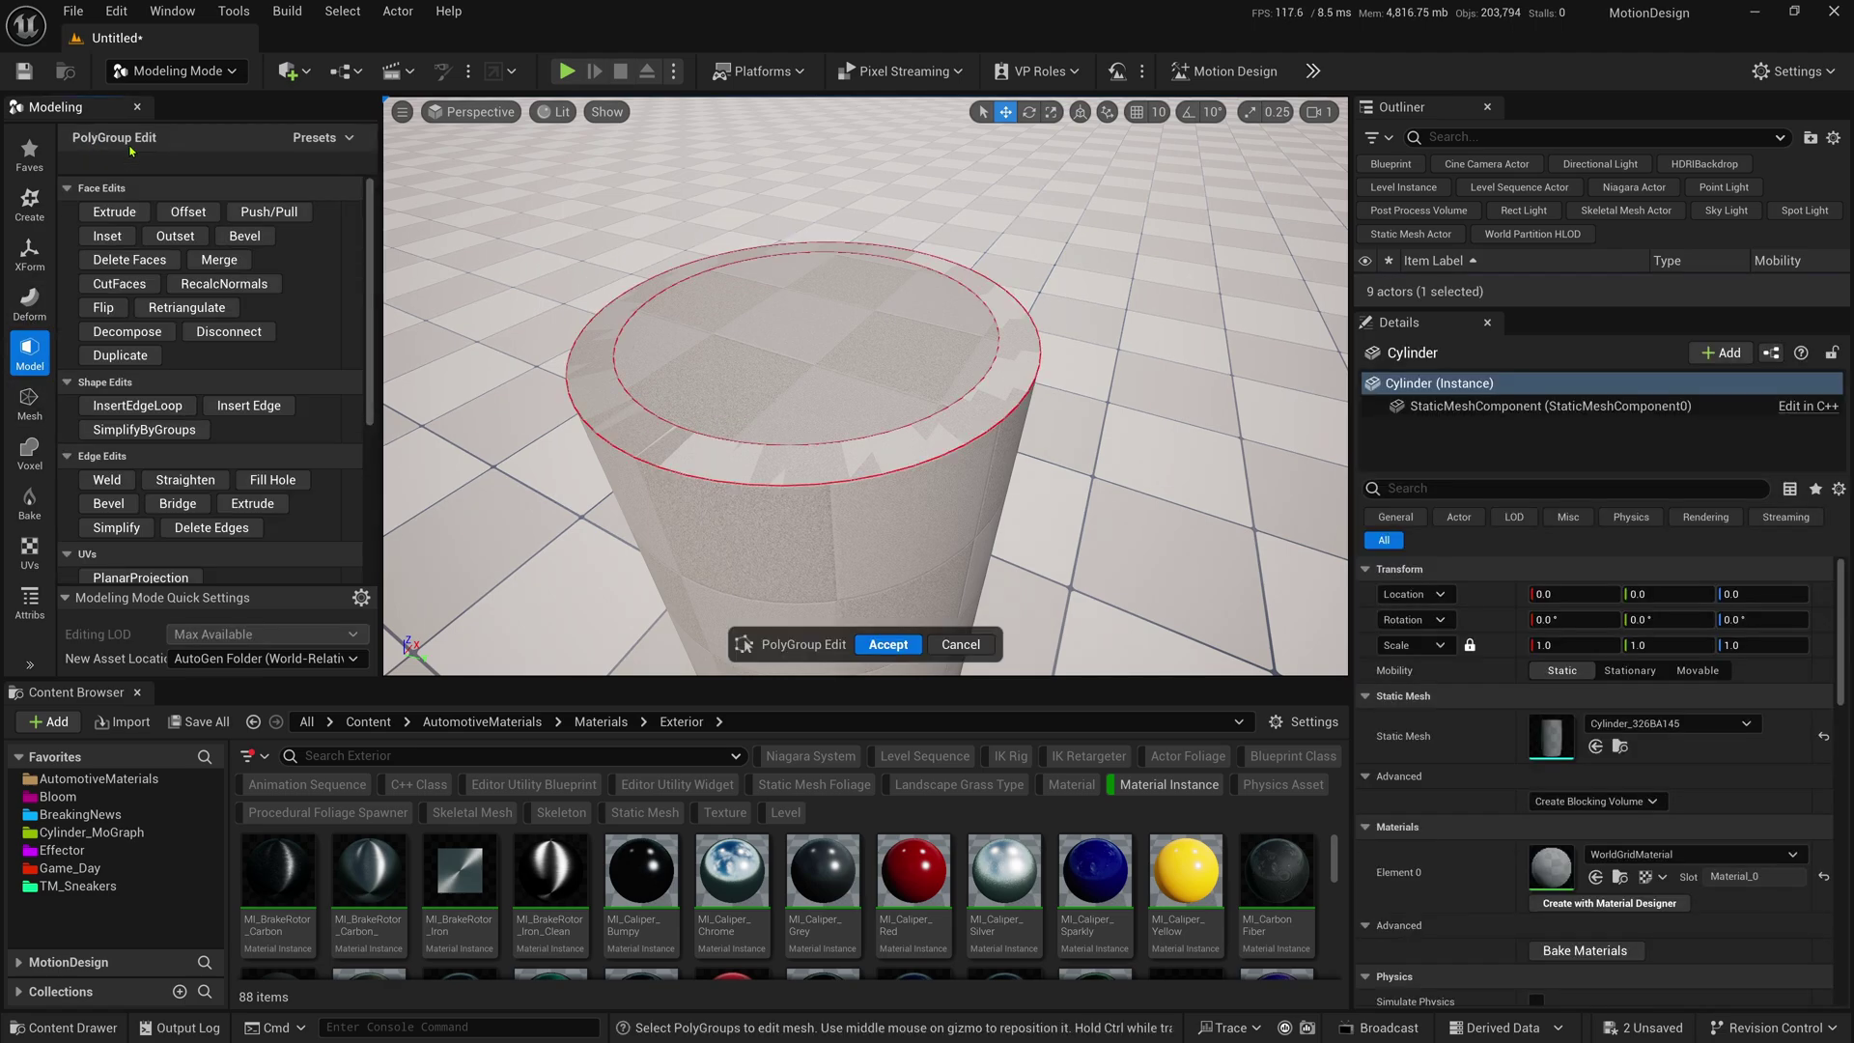
click(737, 376)
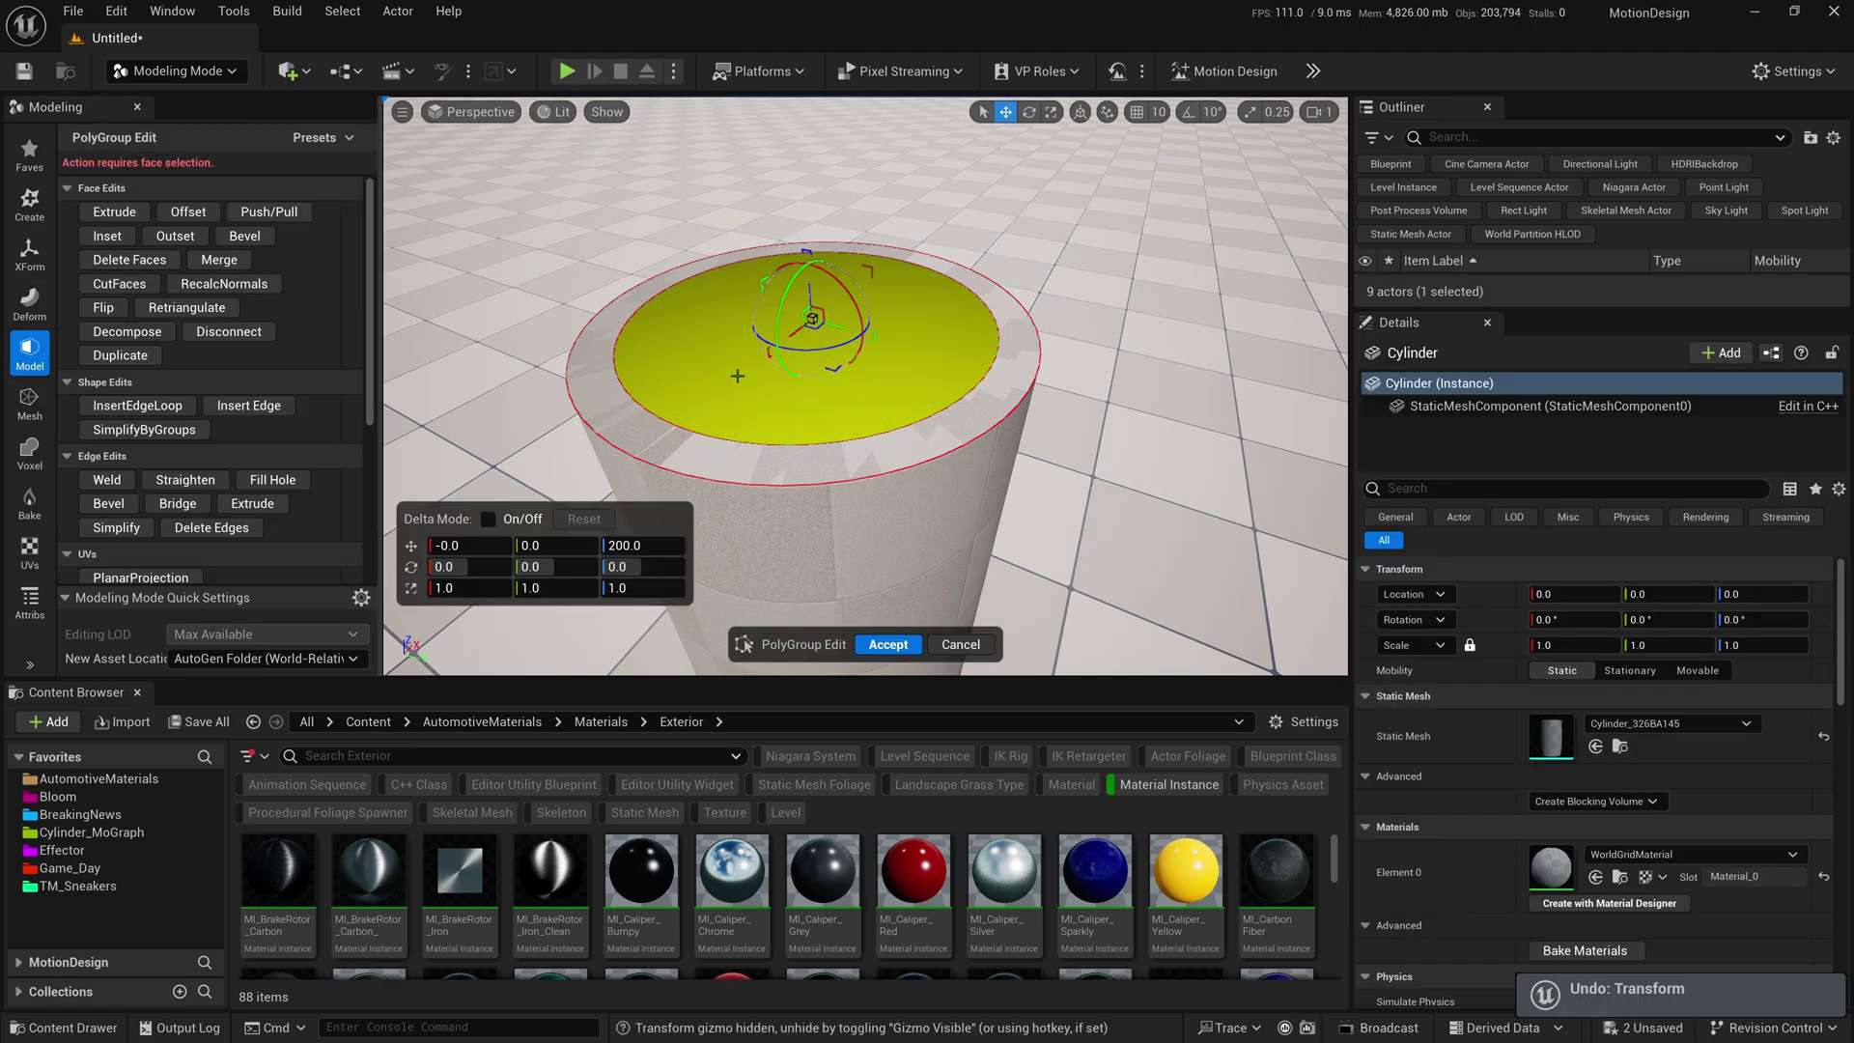
click(246, 215)
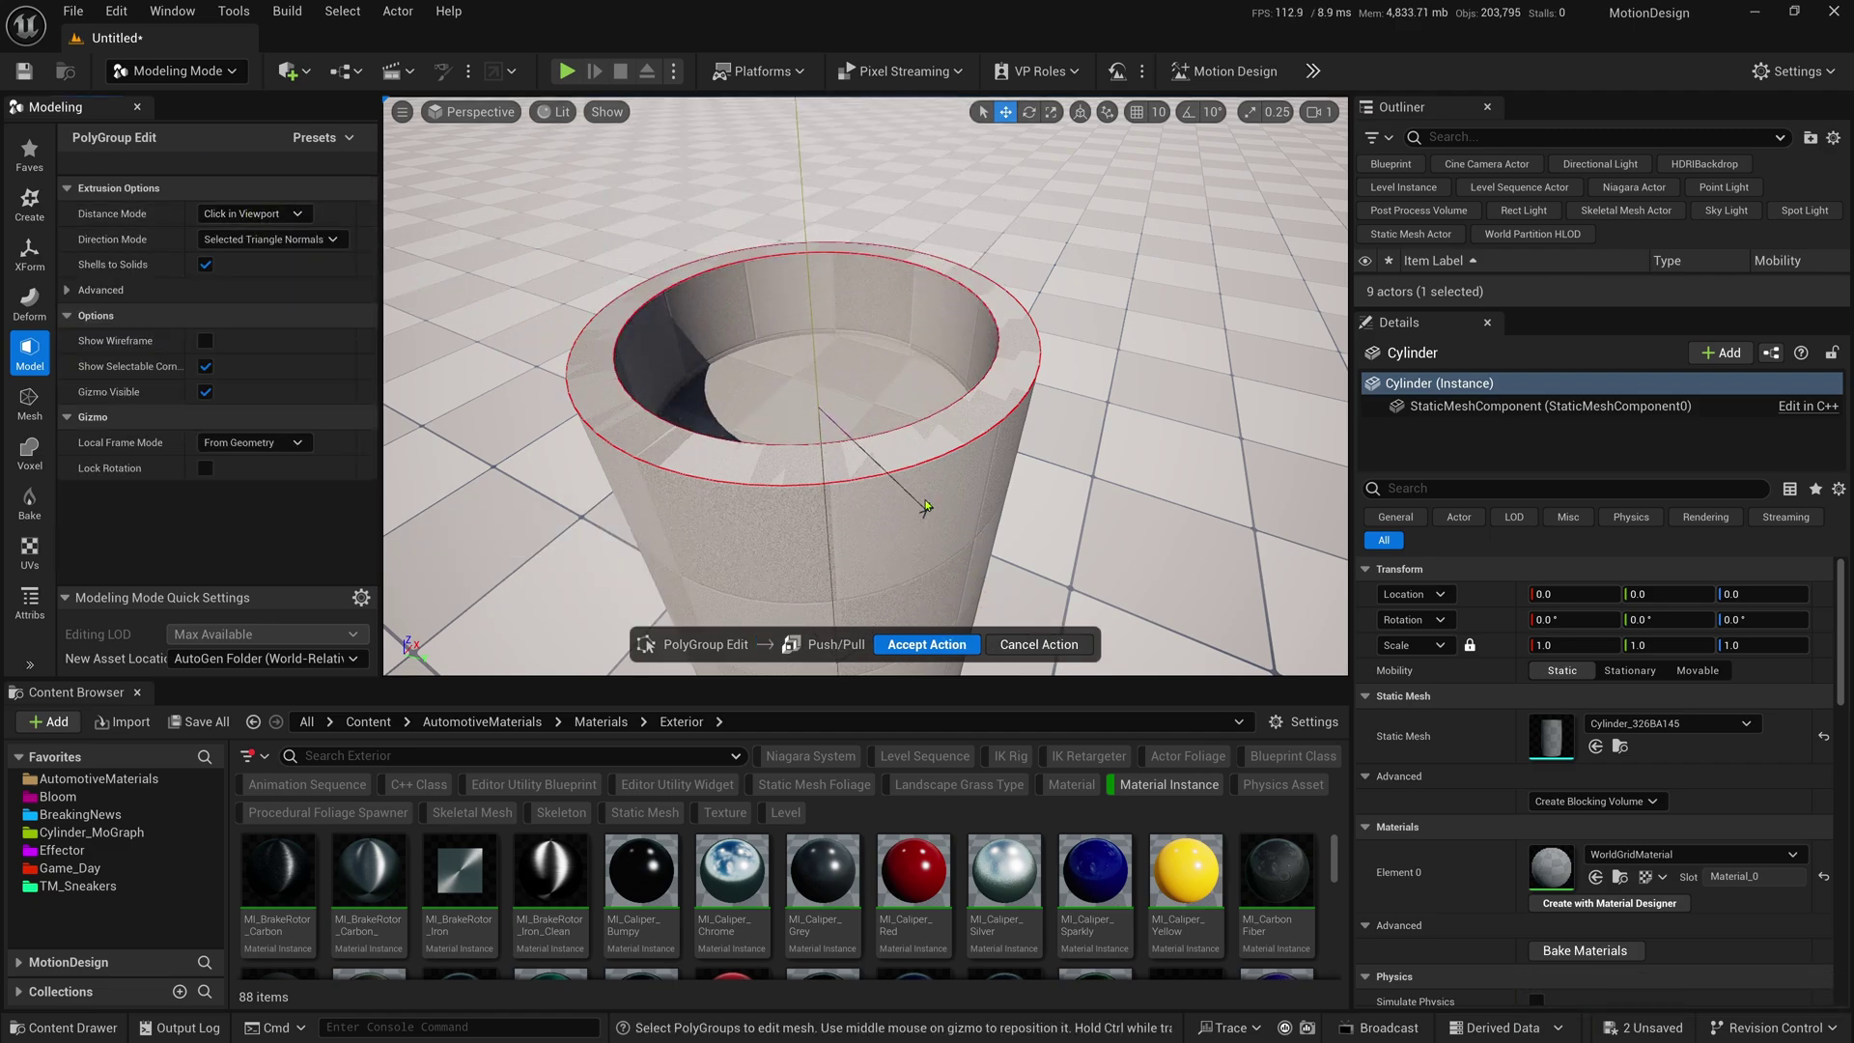
scroll(866, 587, down, 3)
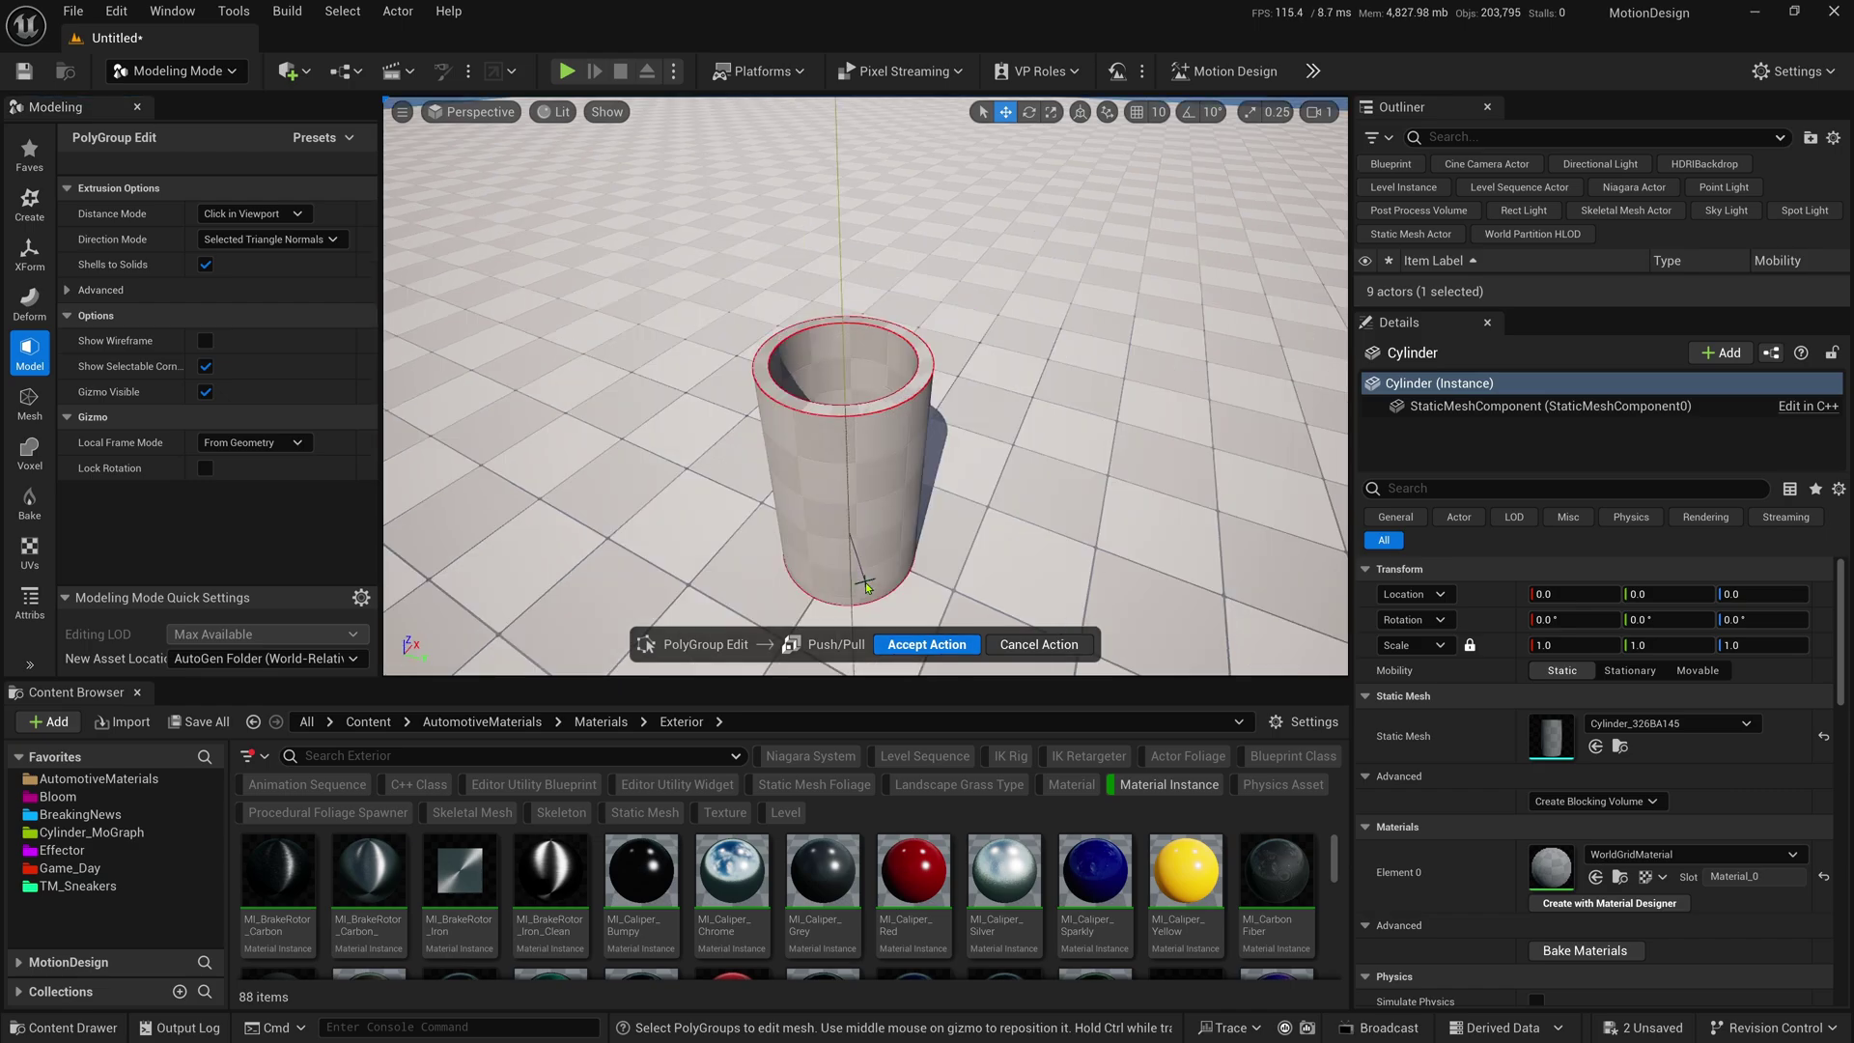
click(866, 587)
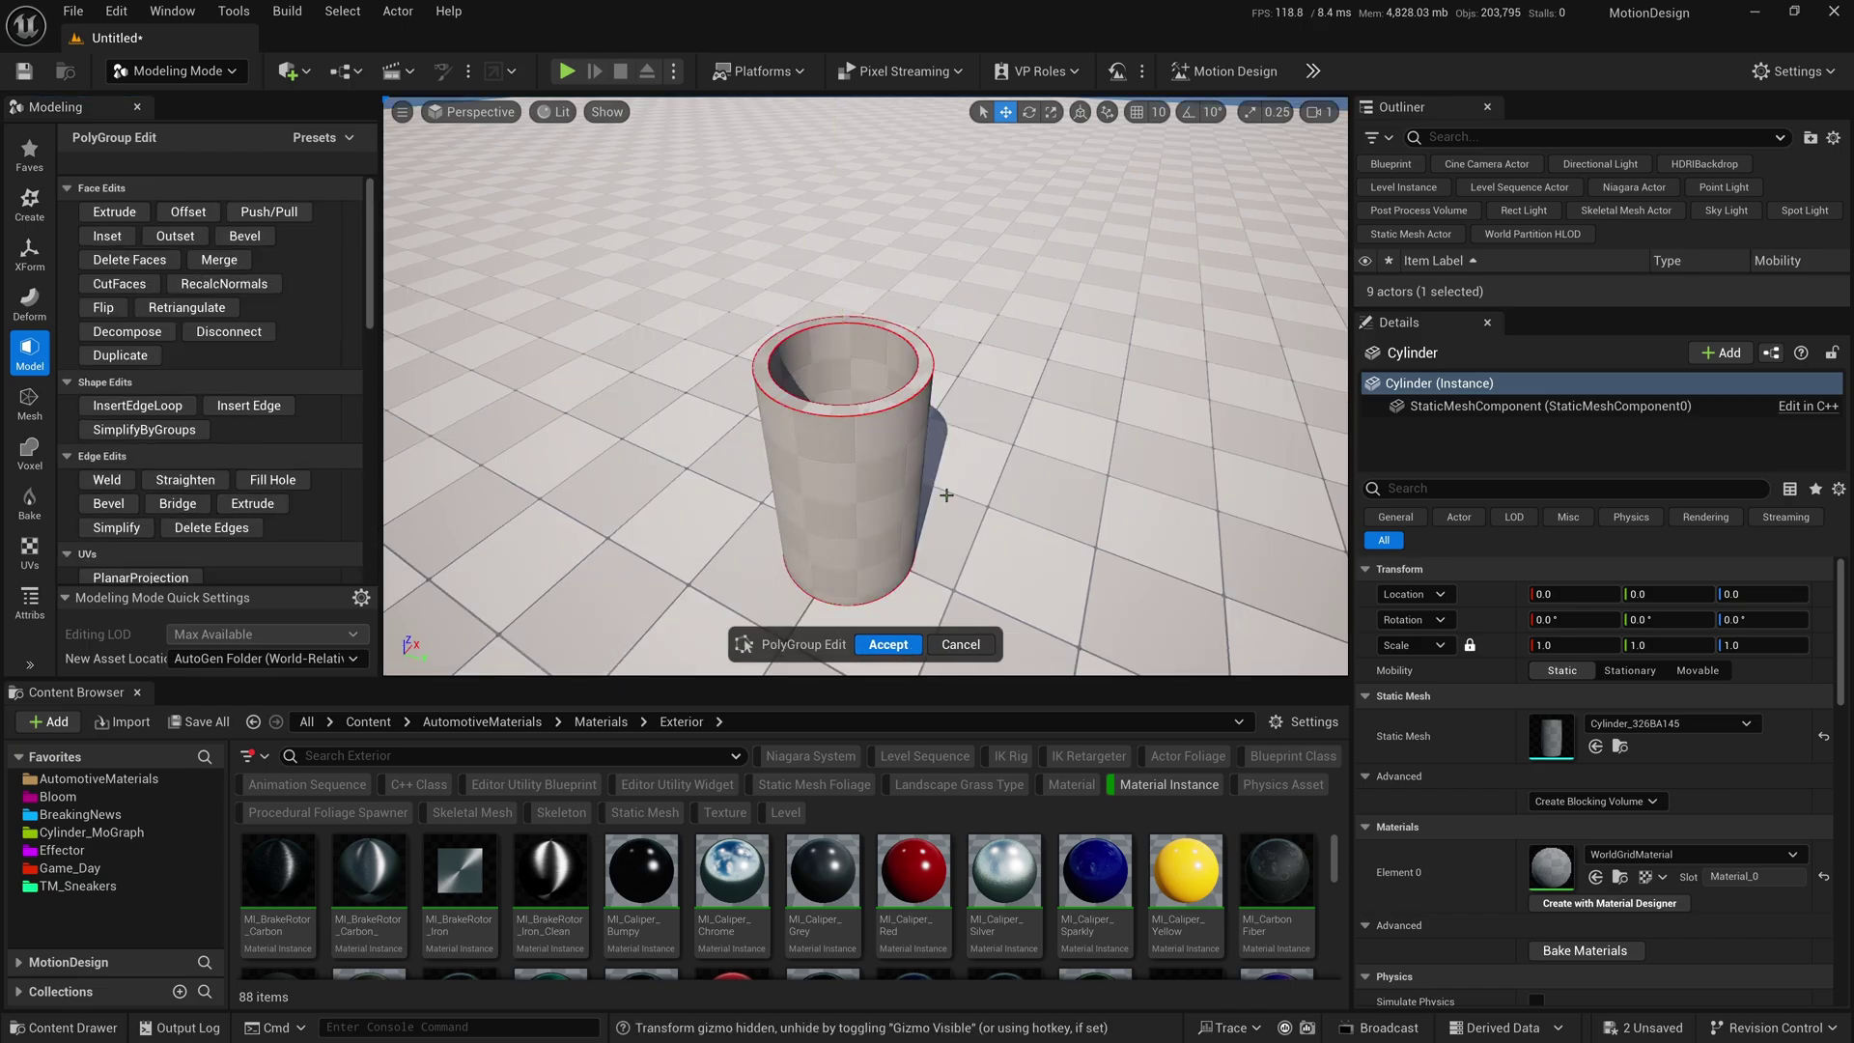
drag(946, 494, 947, 386)
click(888, 644)
- Select the cylinder's inner and outer top rim edges in PolyGroup Edit and start a Bevel on them
drag(1050, 437, 1050, 338)
right_drag(1050, 437, 1049, 540)
alt+drag(1049, 437, 1049, 438)
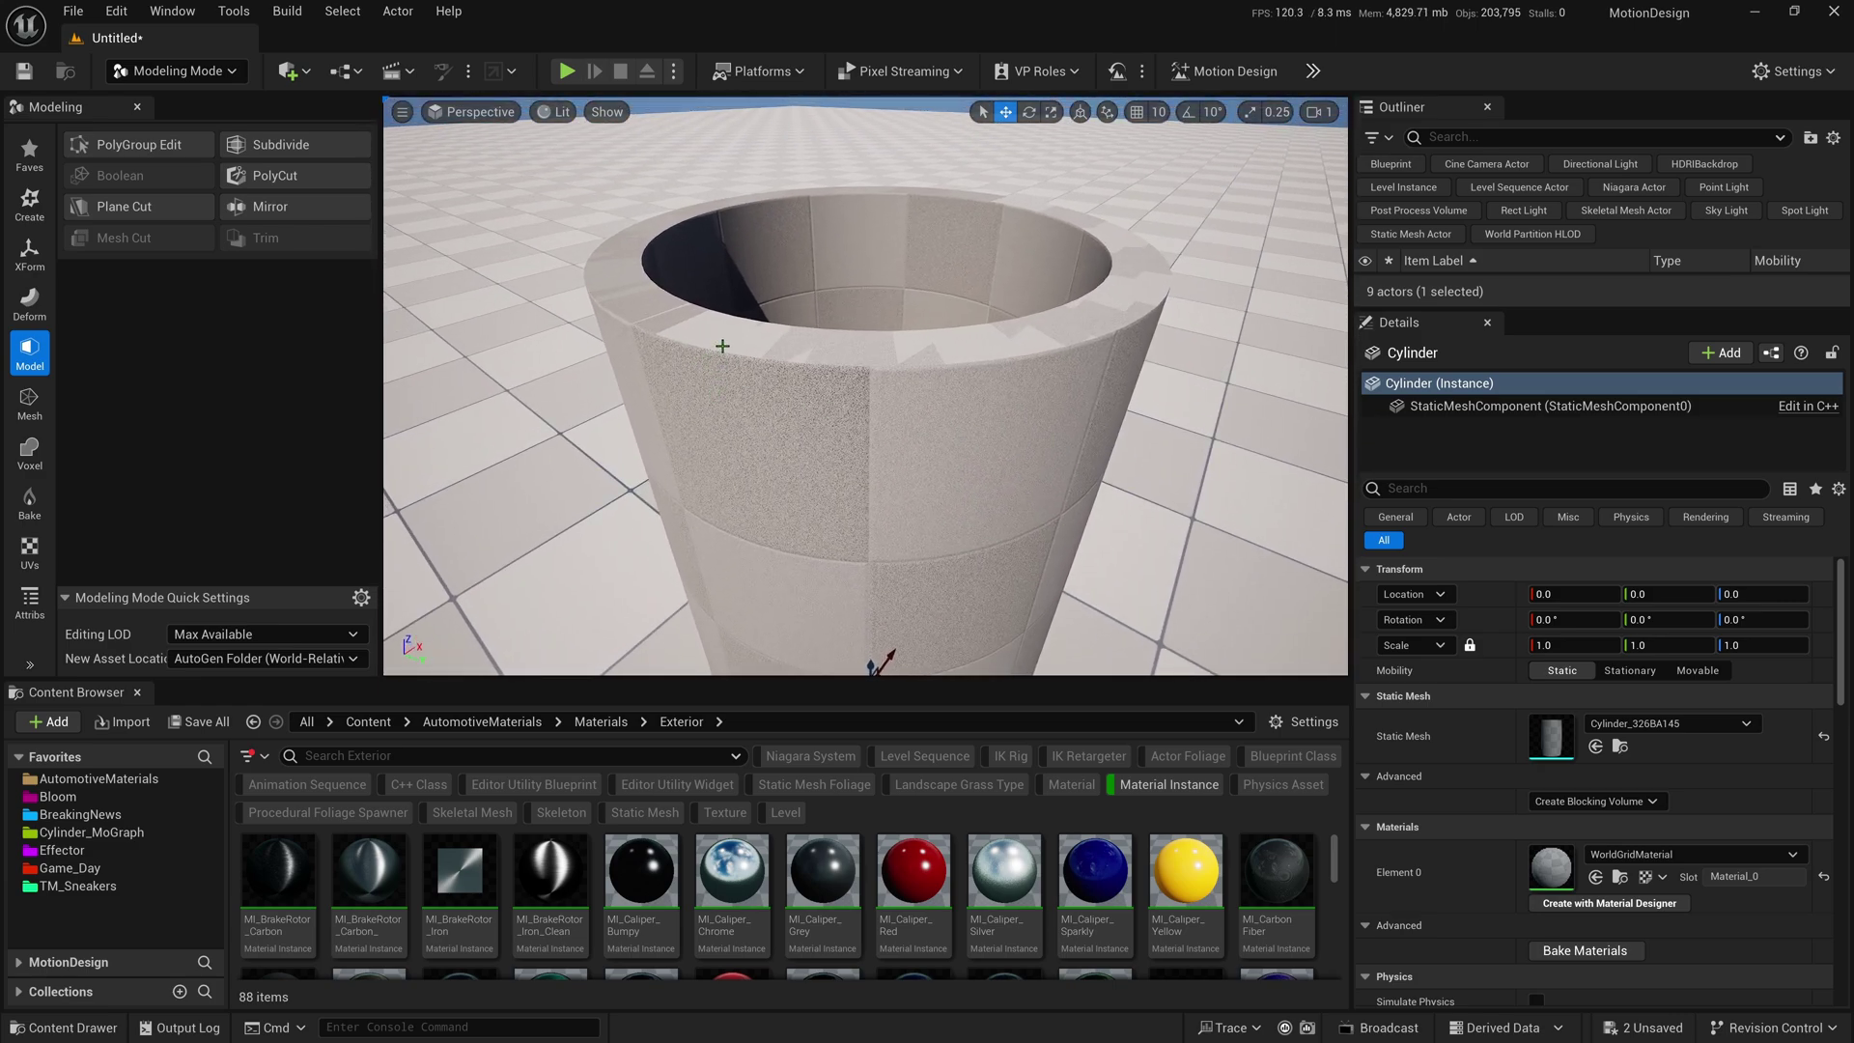
drag(723, 346, 878, 667)
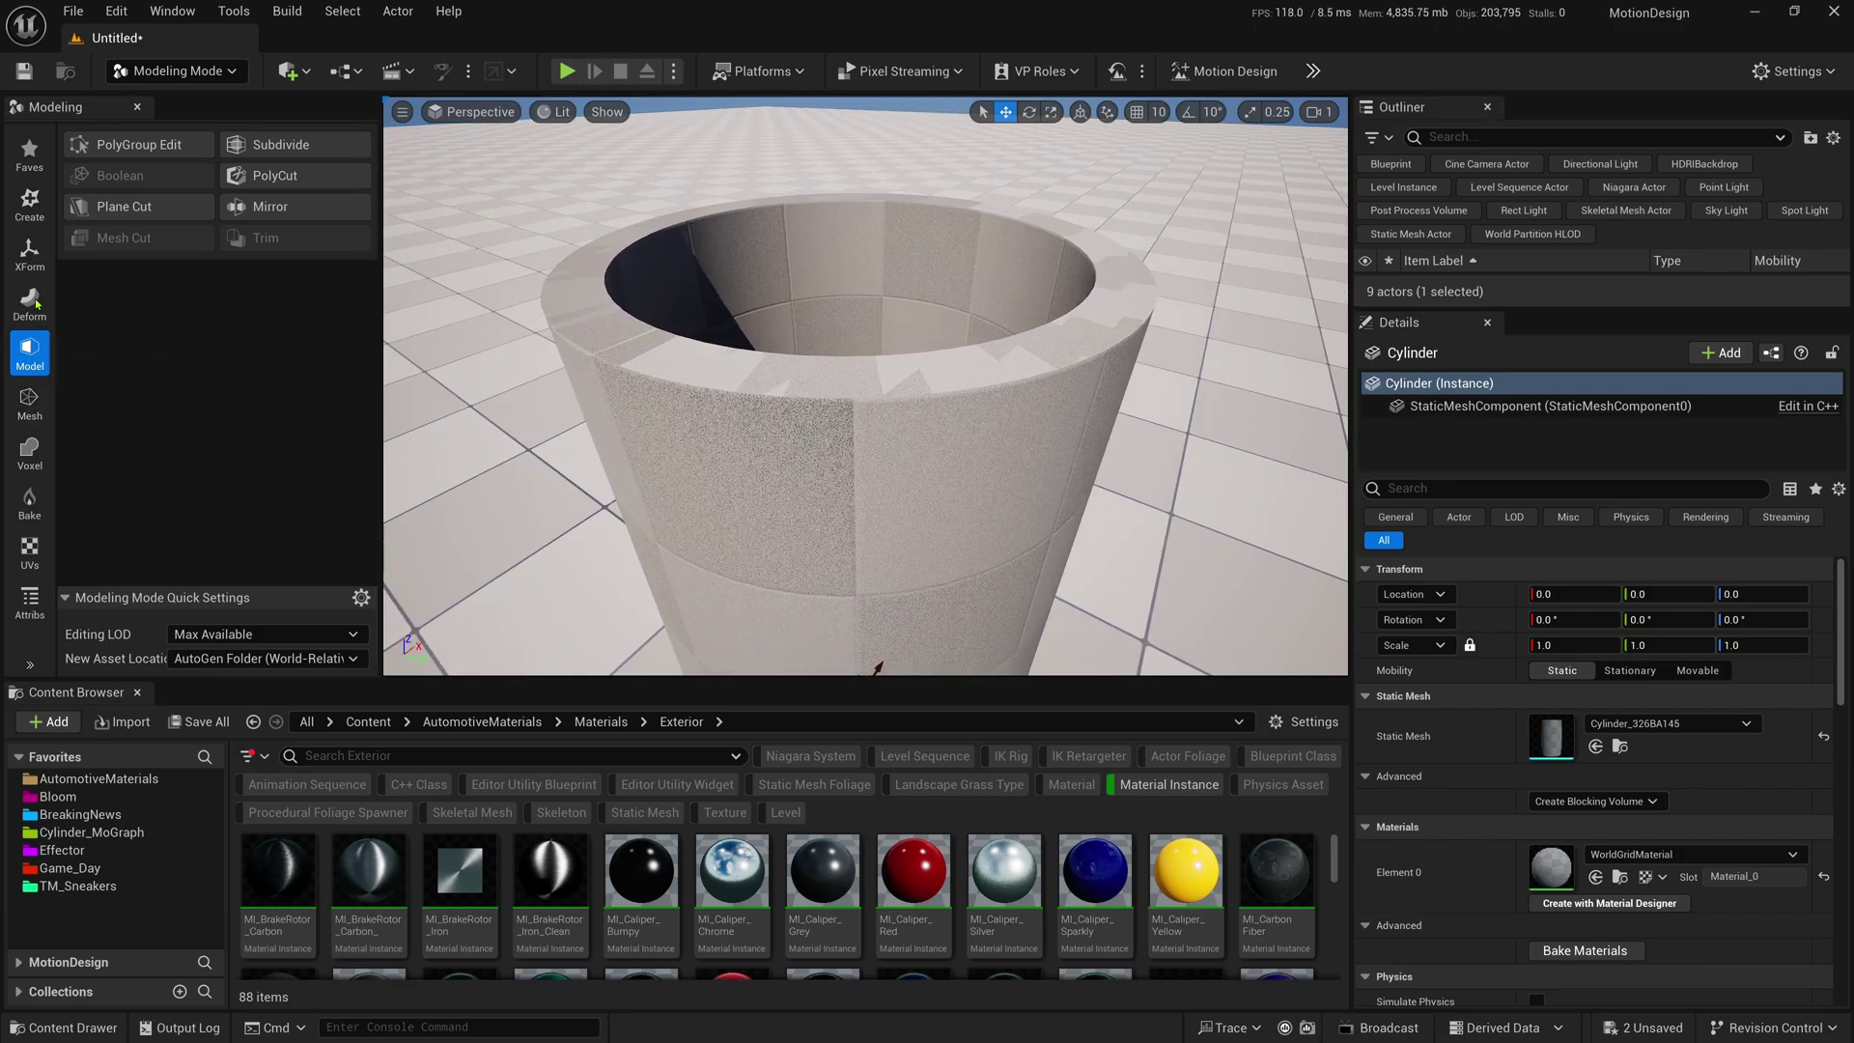
click(125, 145)
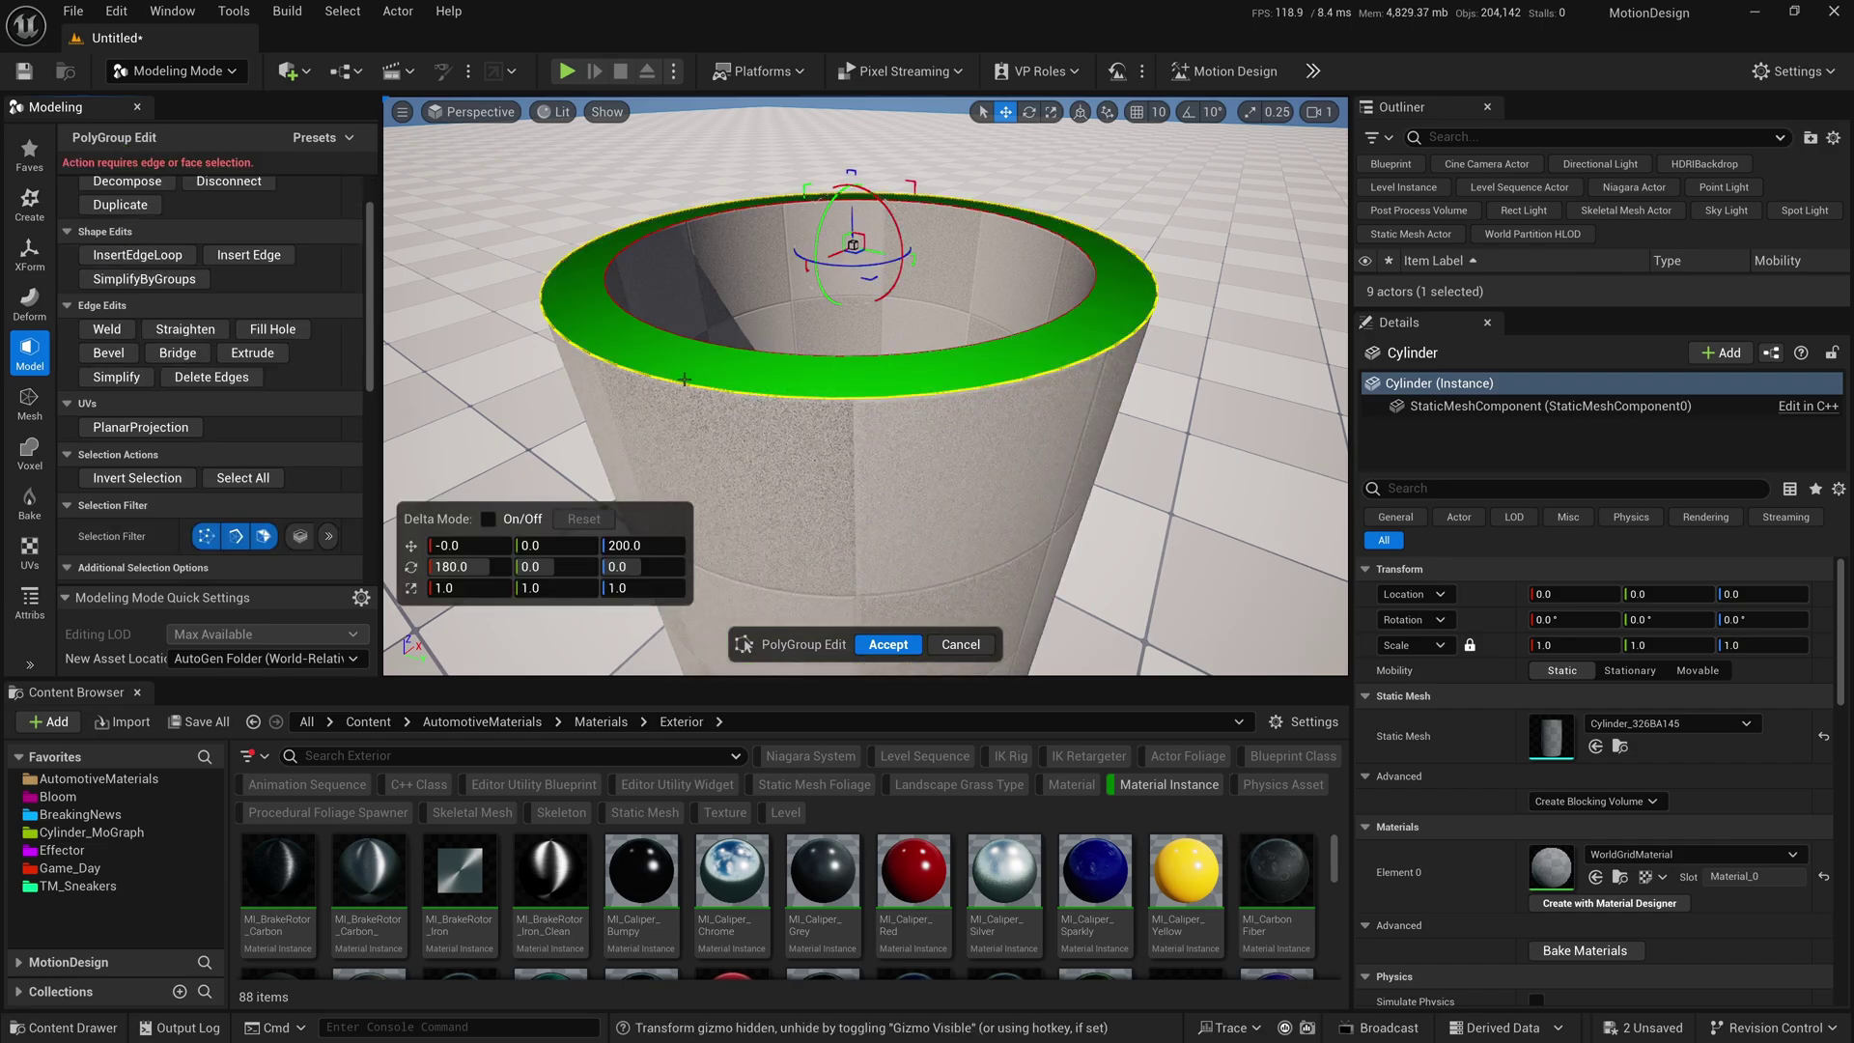
scroll(692, 365, up, 2)
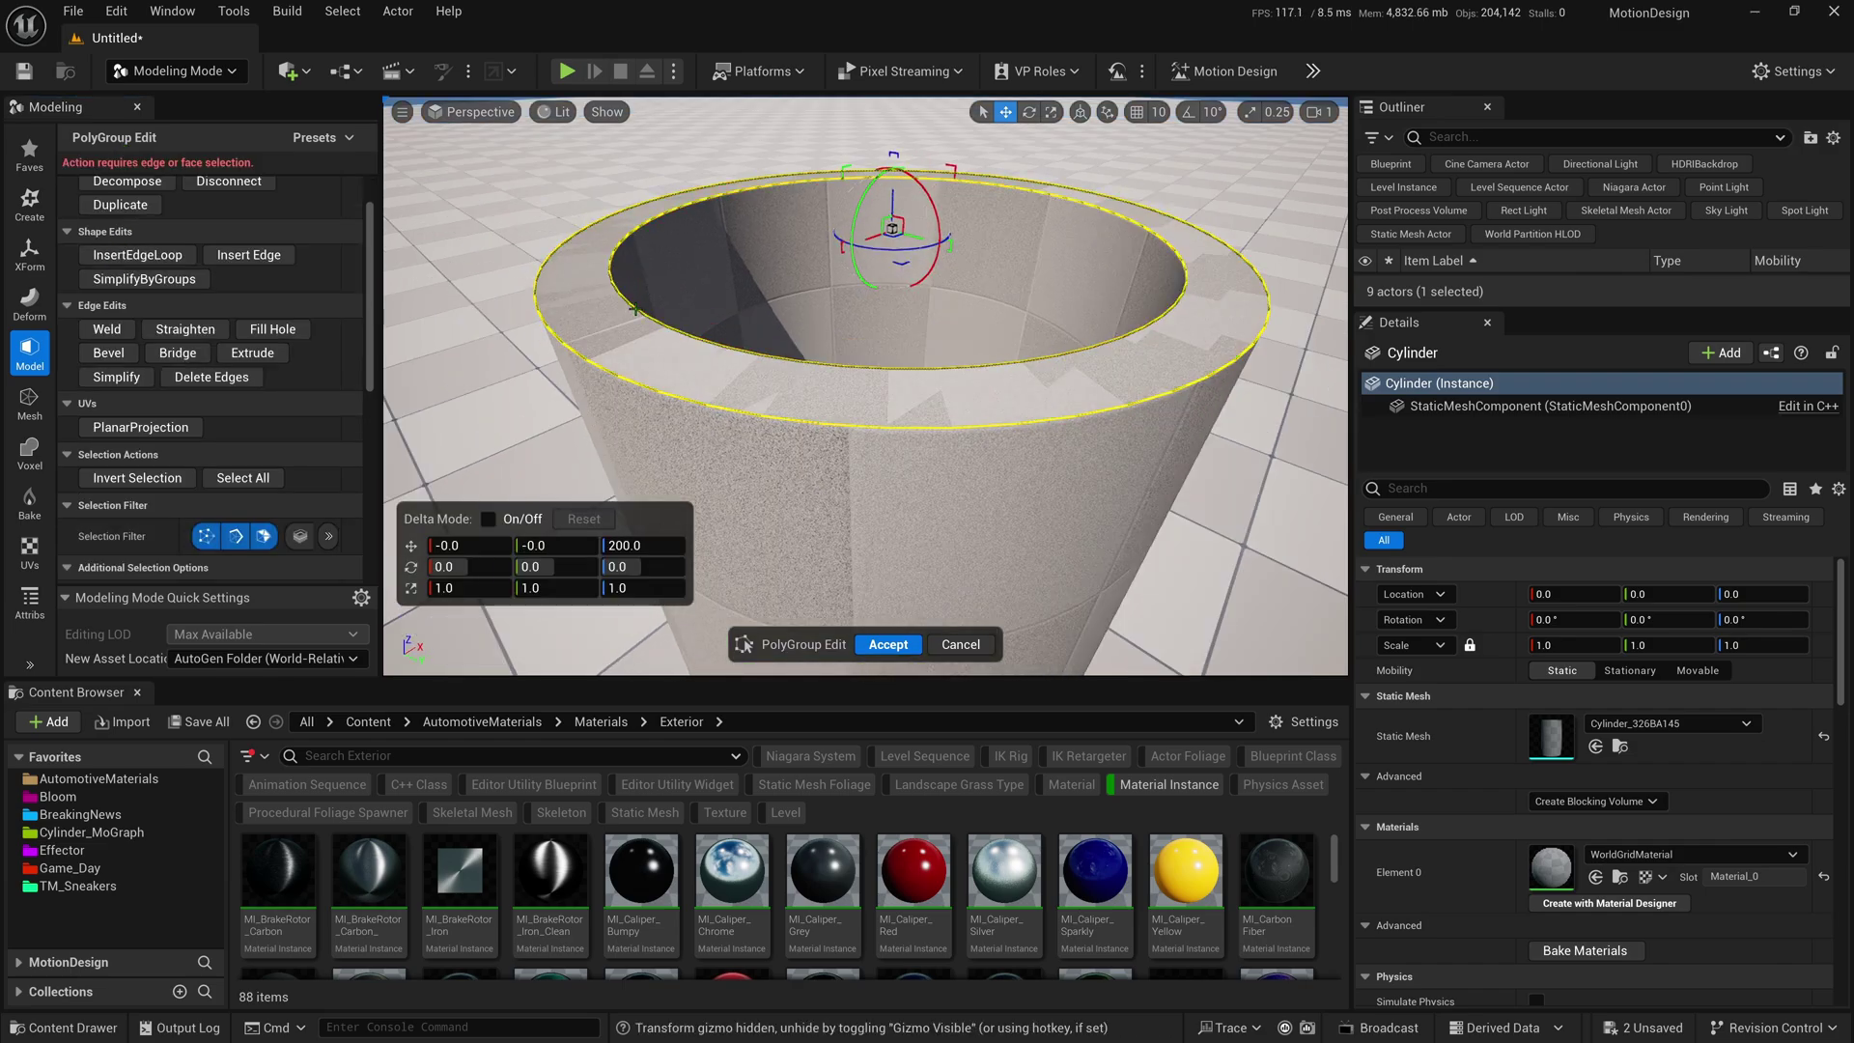
click(108, 355)
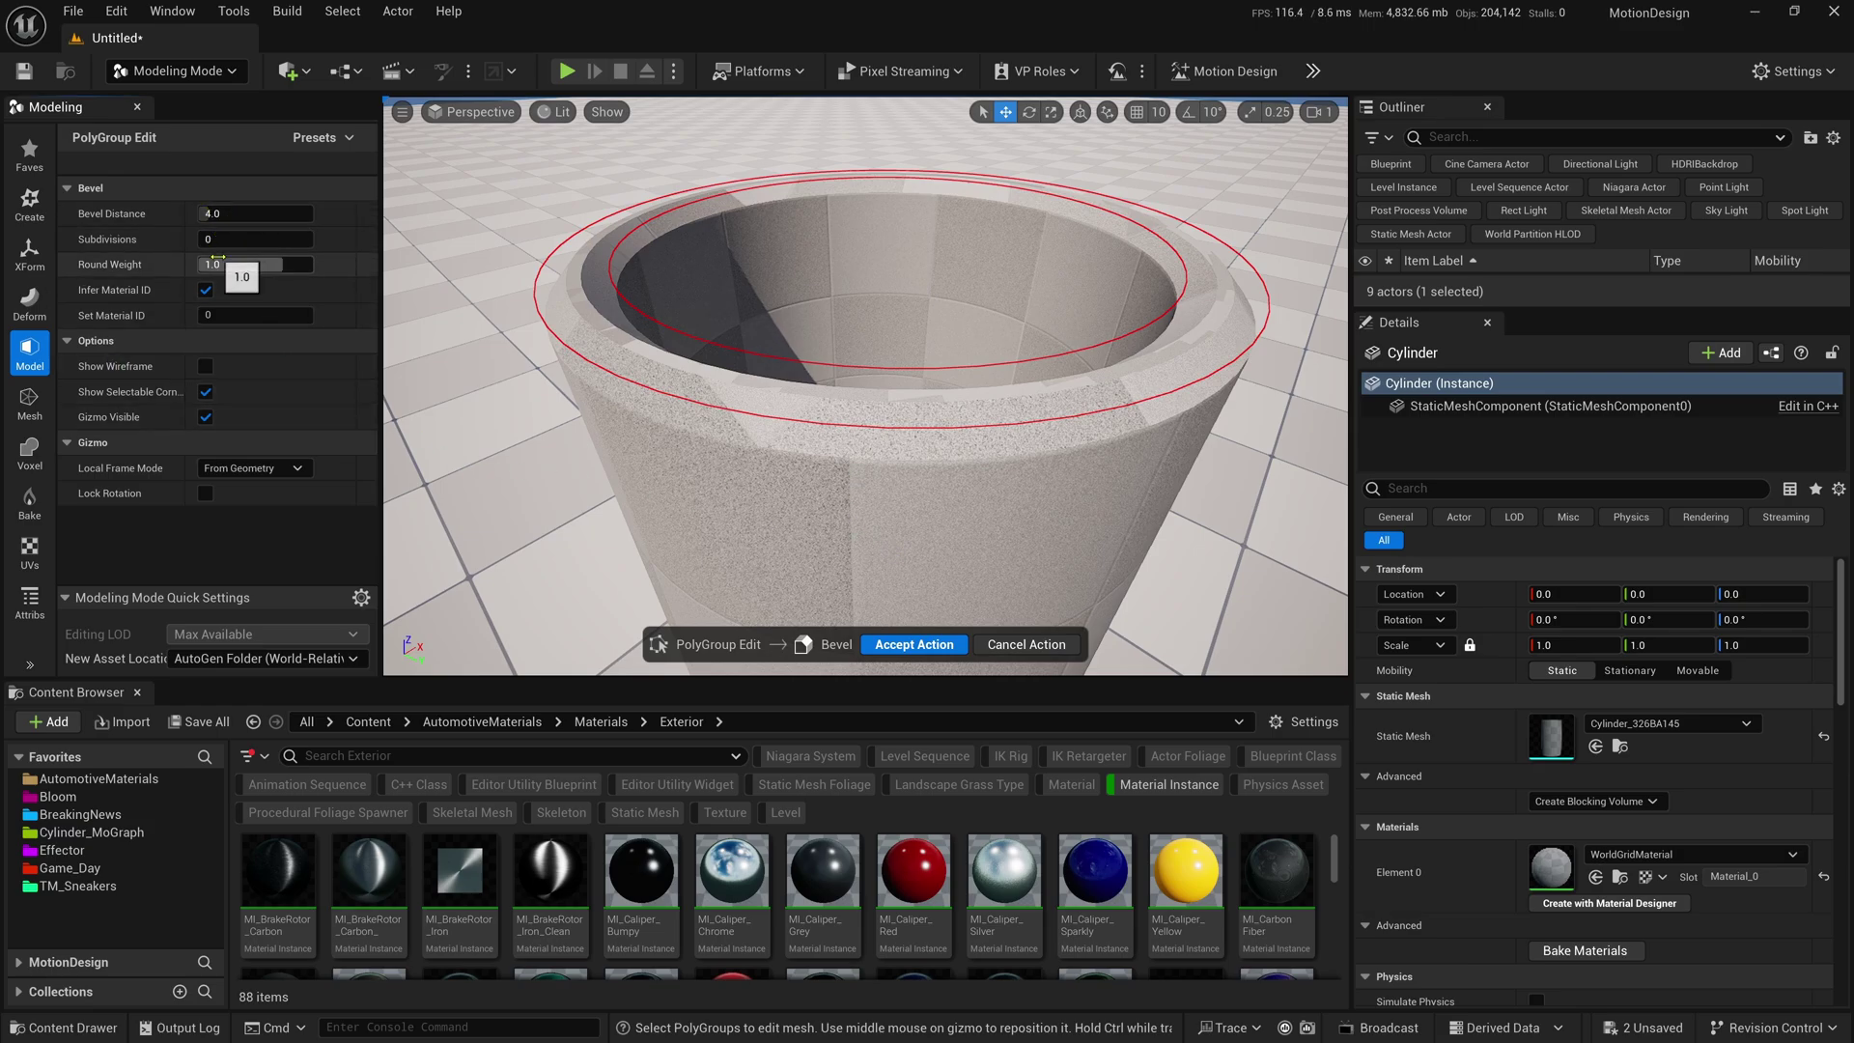
- Set the bevel distance to 0.5 with 6 subdivisions, and accept both the bevel and the PolyGroup edit
drag(225, 210, 172, 211)
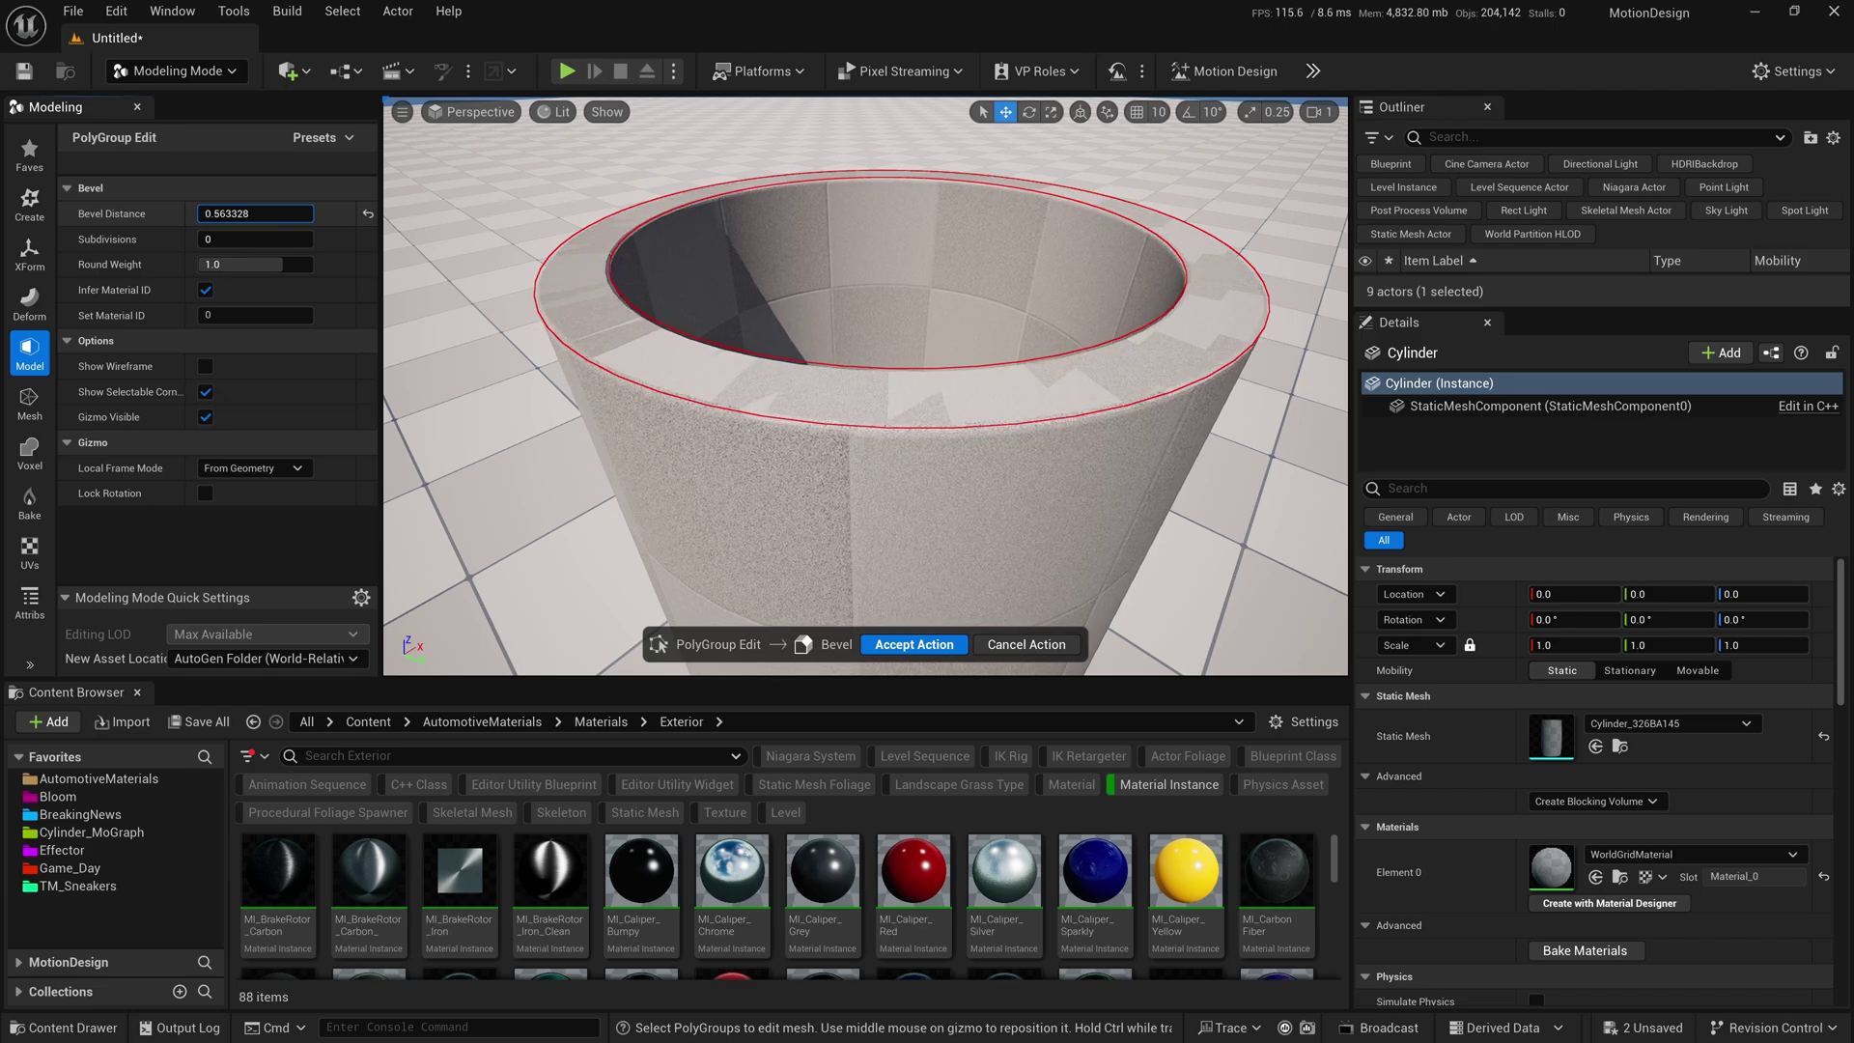
click(240, 213)
text(.)
text(.5)
key(Tab)
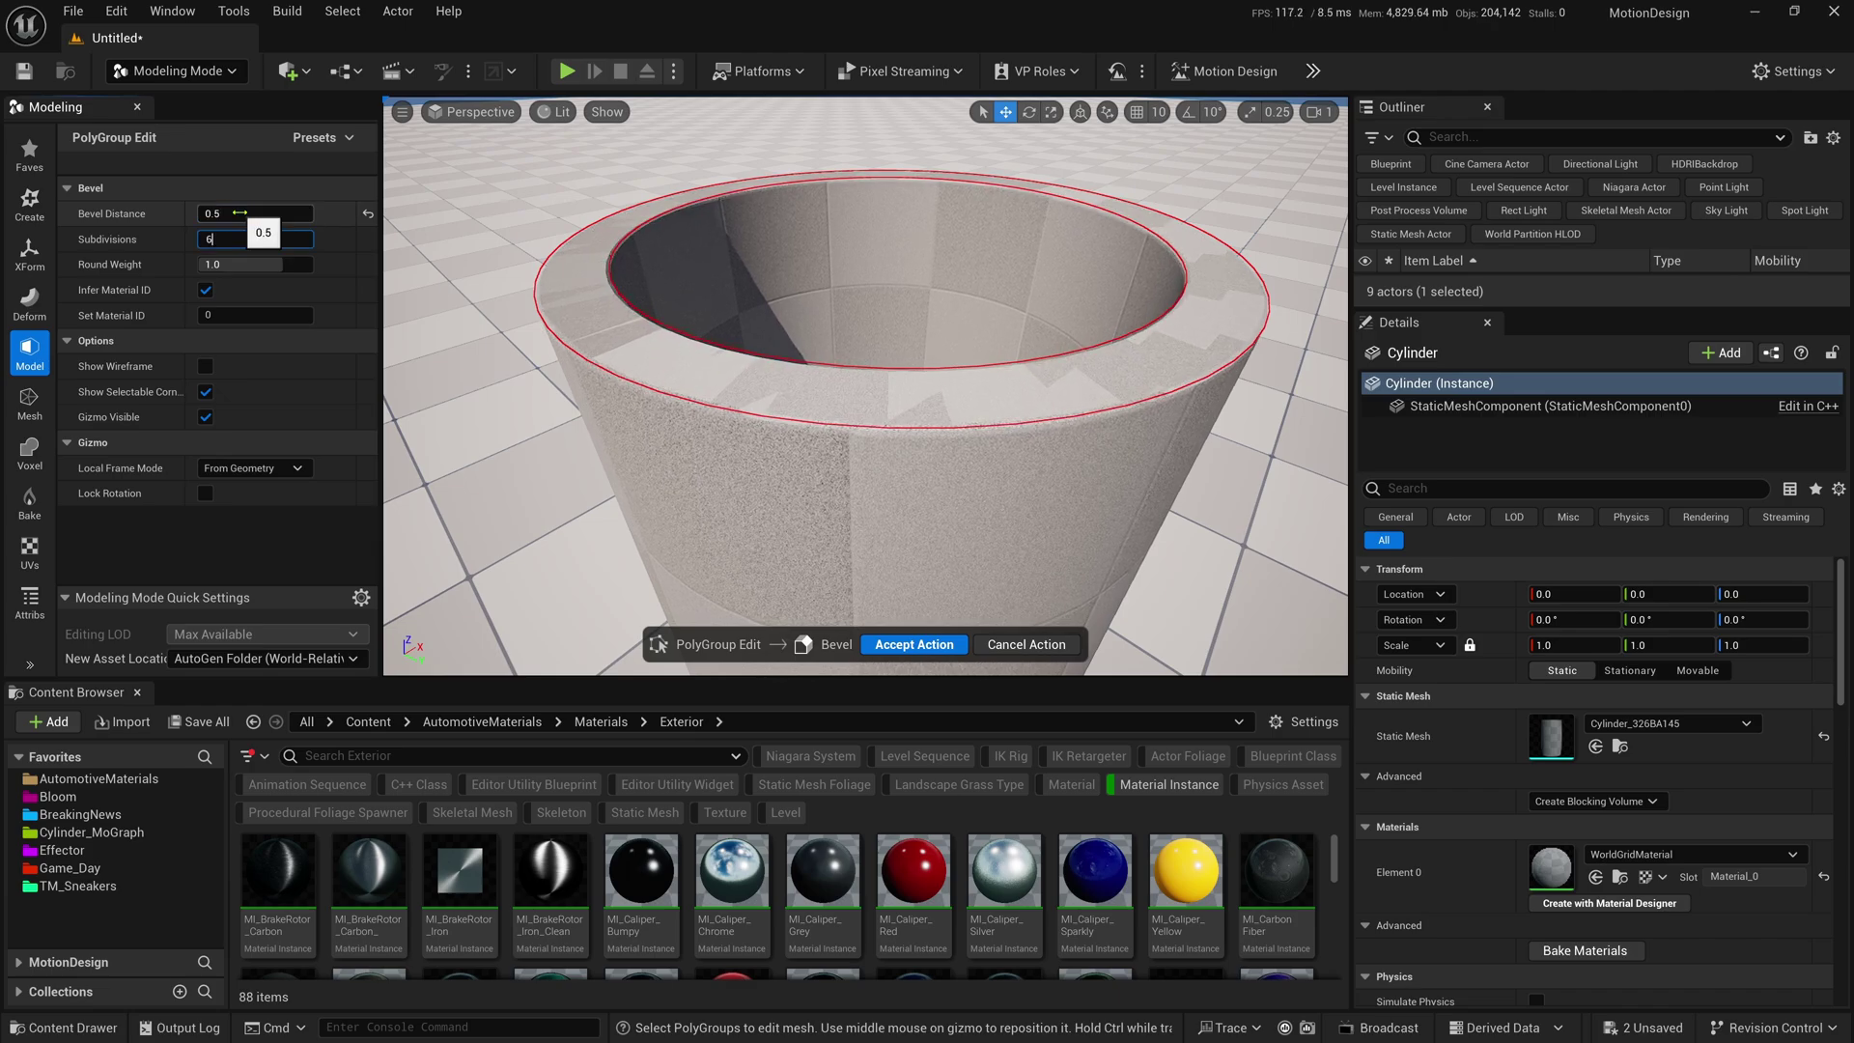
key(Return)
scroll(505, 314, up, 3)
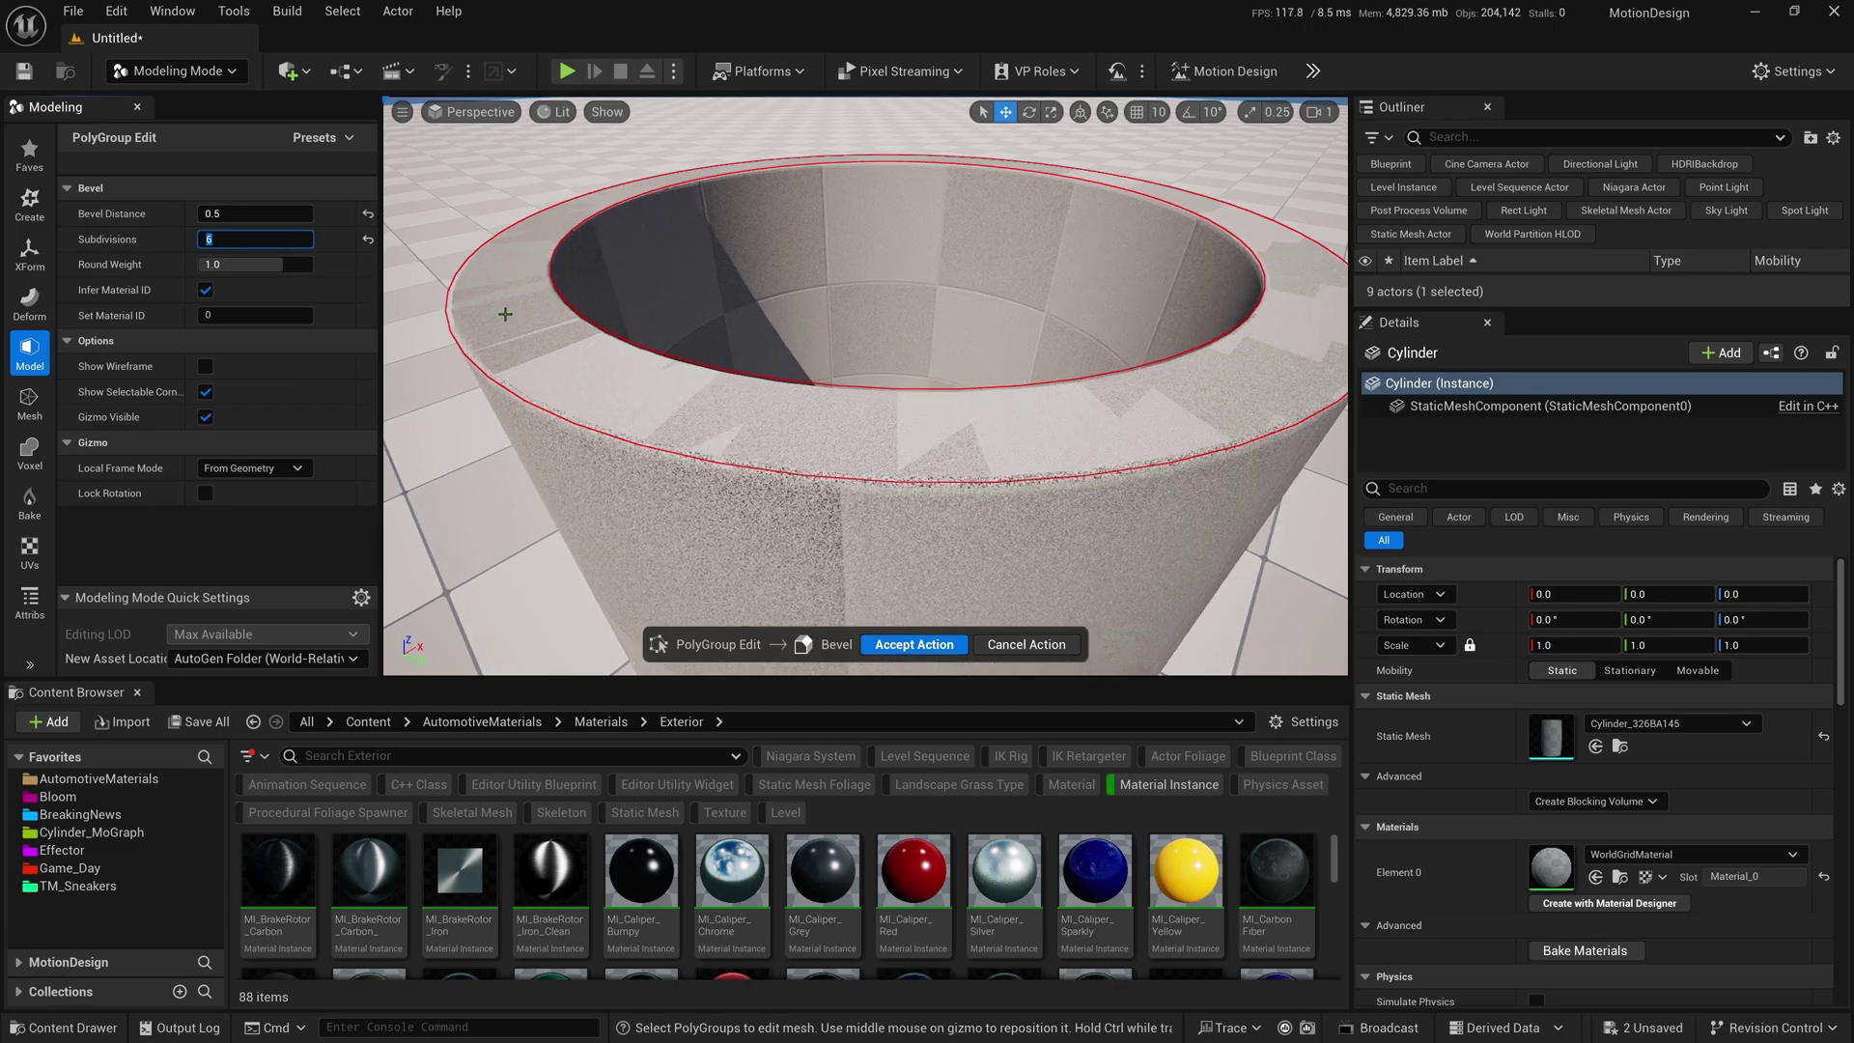
right_drag(505, 313, 505, 314)
scroll(505, 314, down, 5)
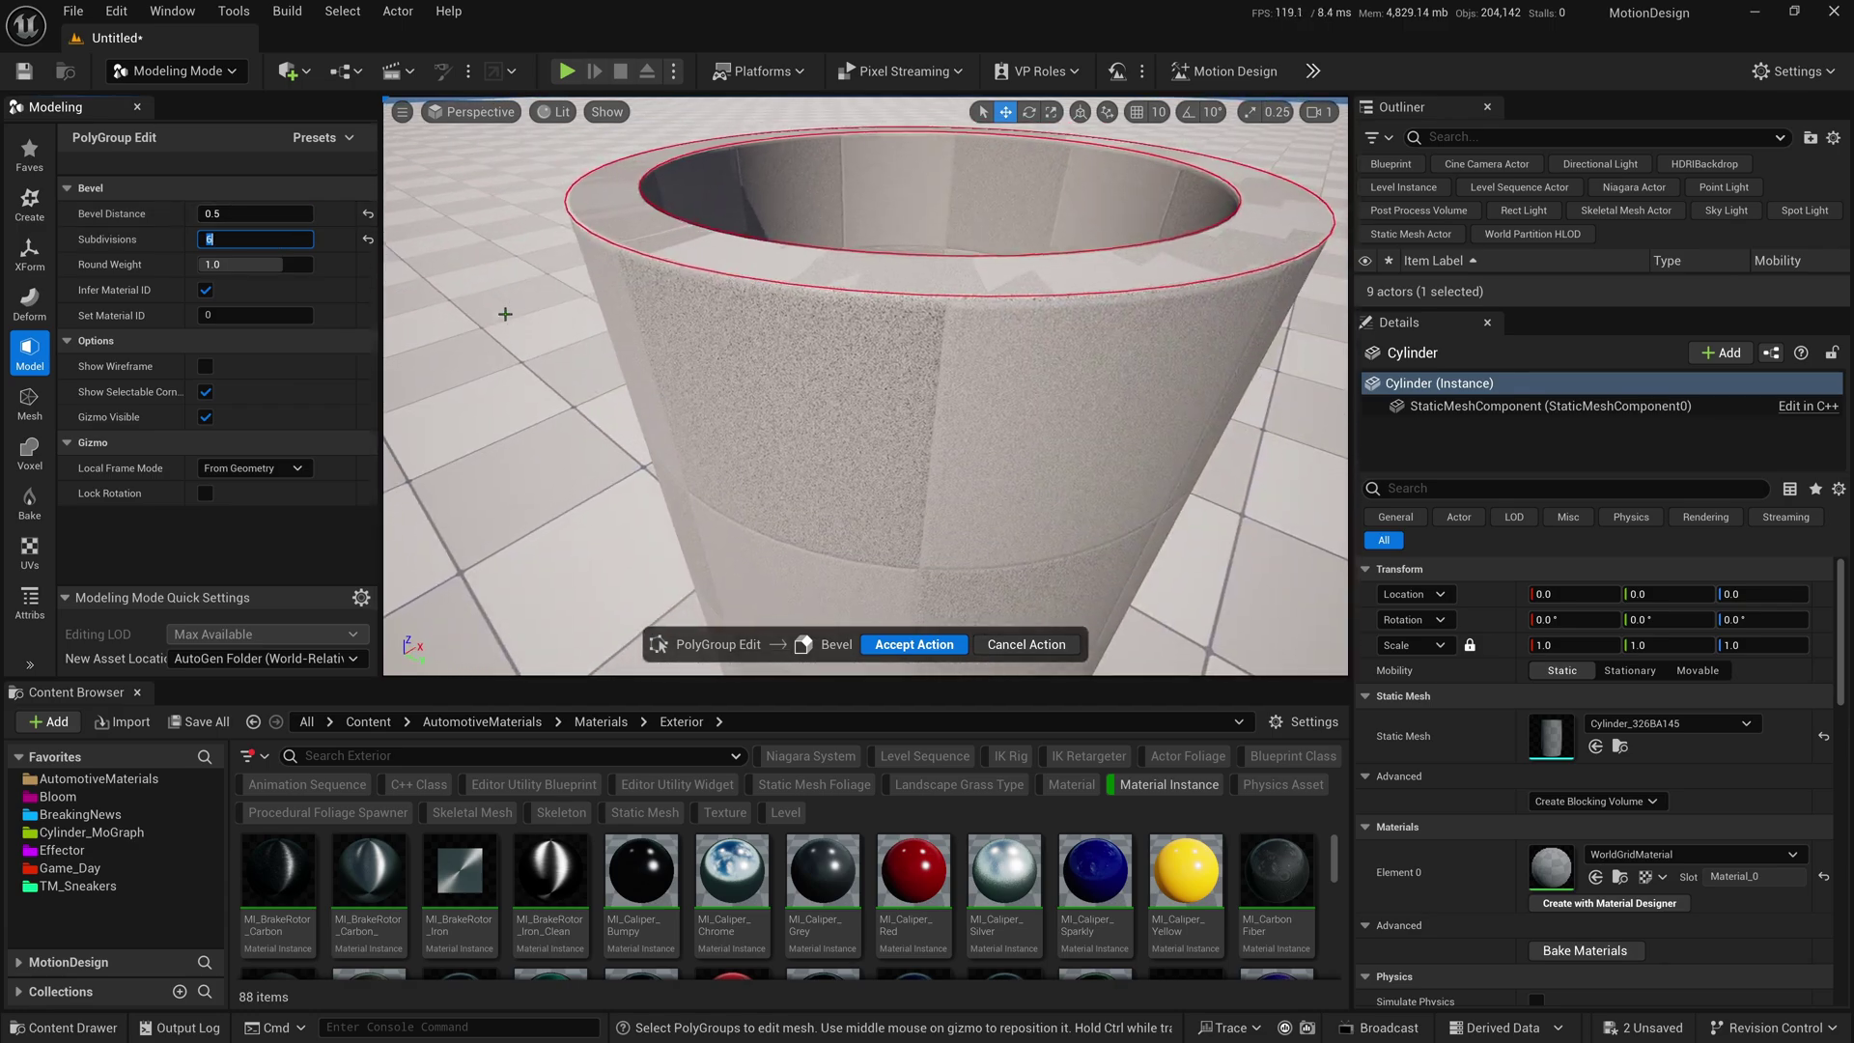
click(913, 644)
scroll(889, 448, down, 3)
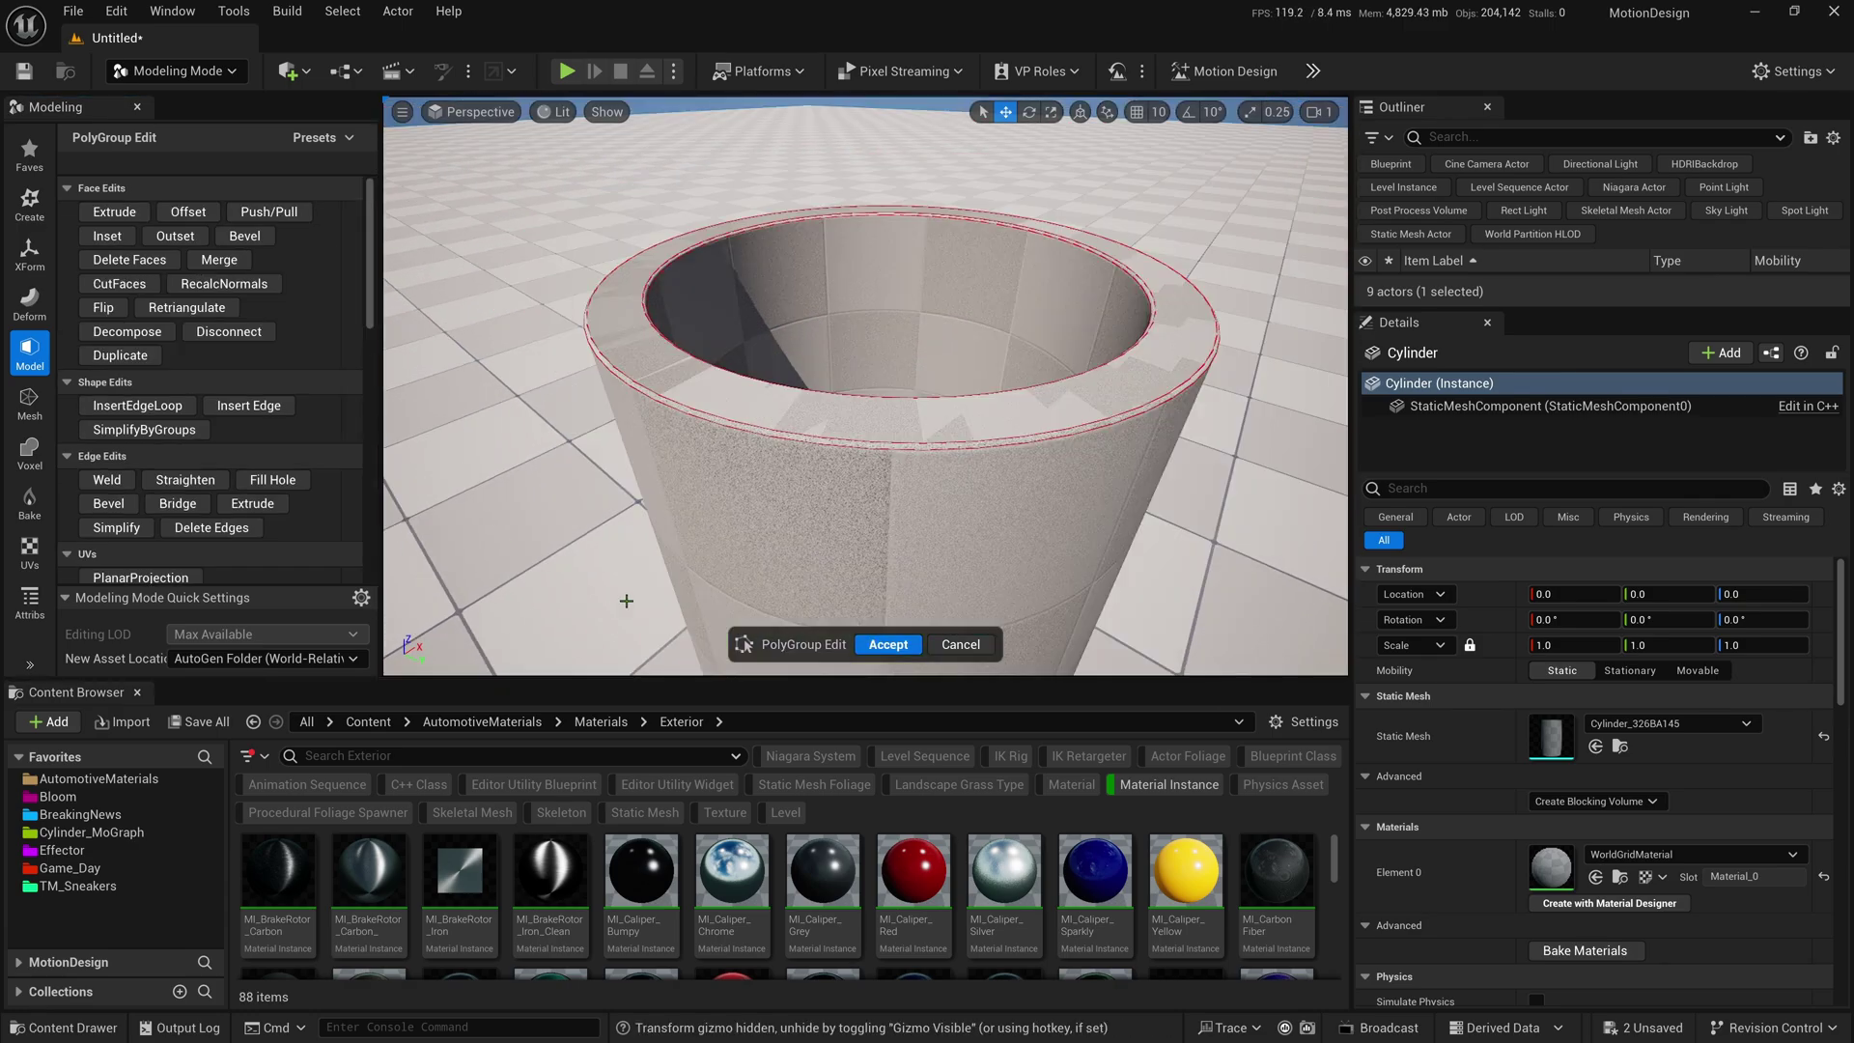
click(889, 644)
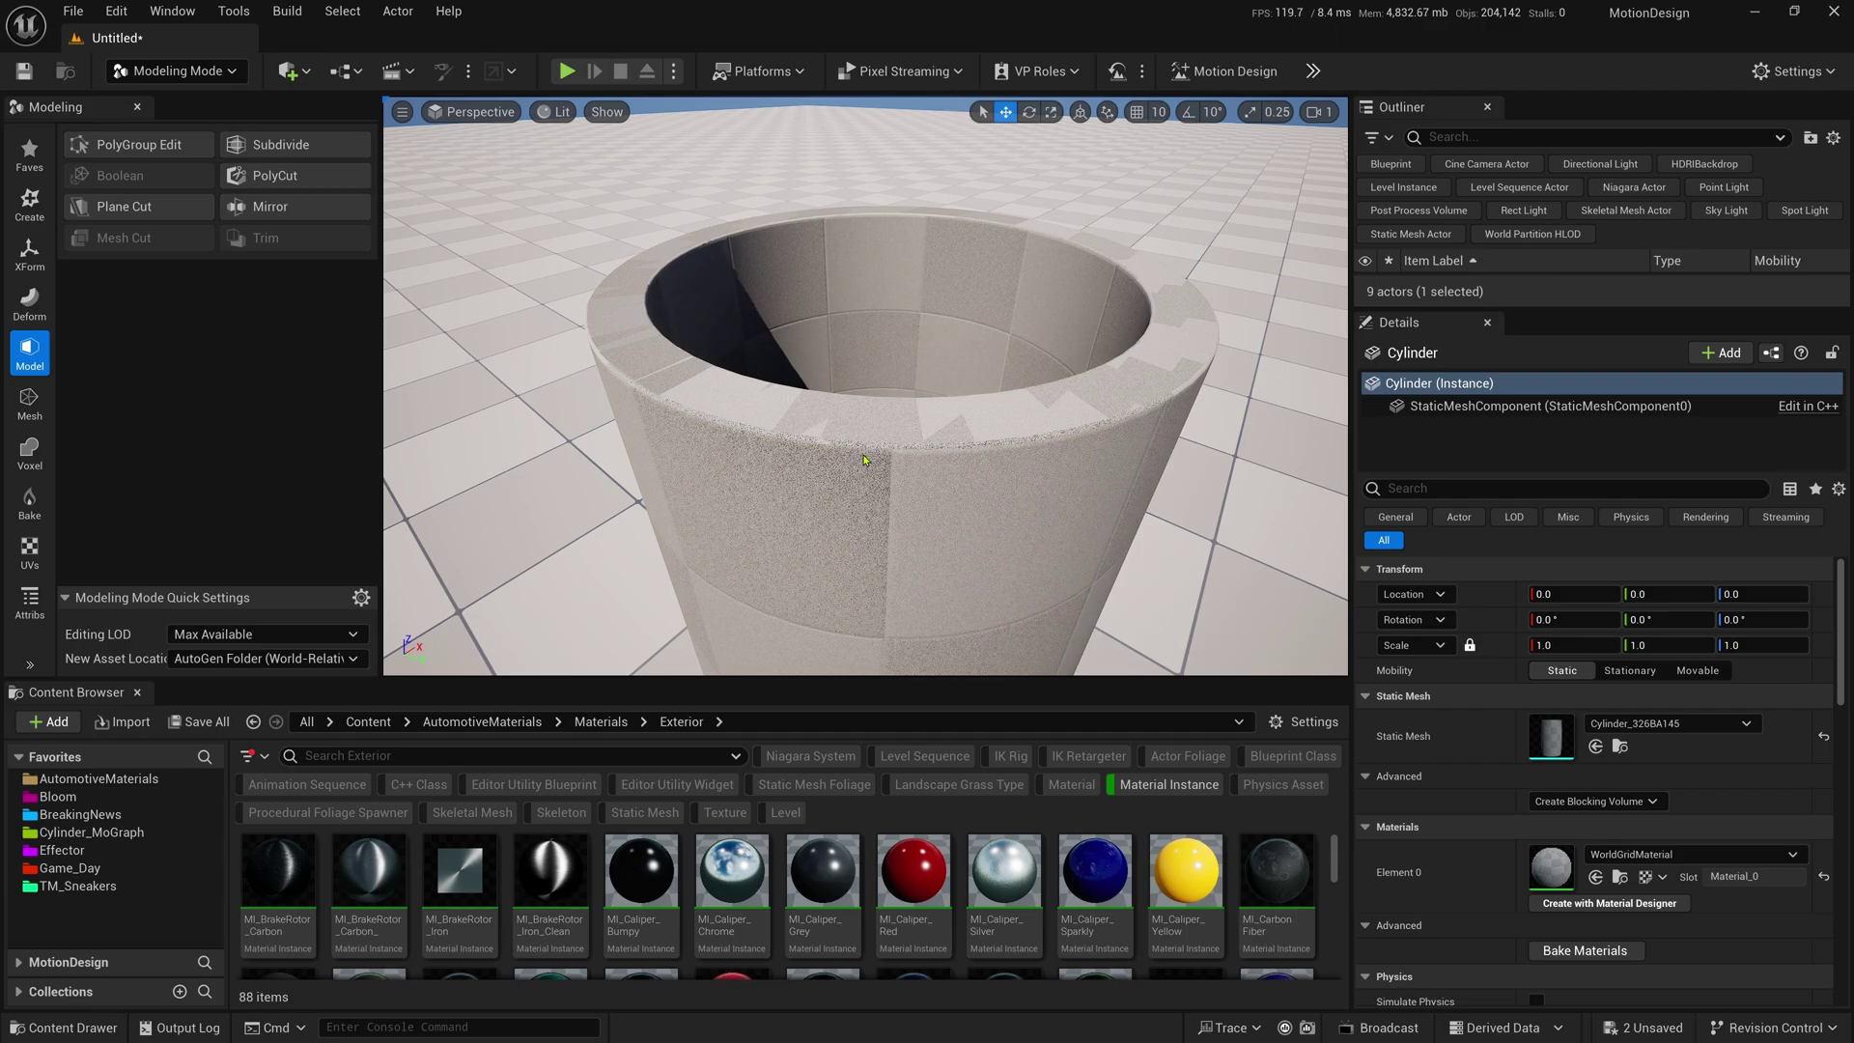
- Project the cylinder's UVs with the Cylinder projection type and accept the projection
scroll(864, 459, up, 2)
mouse_move(865, 460)
right_down()
mouse_move(893, 447)
mouse_move(894, 416)
mouse_move(893, 447)
right_up()
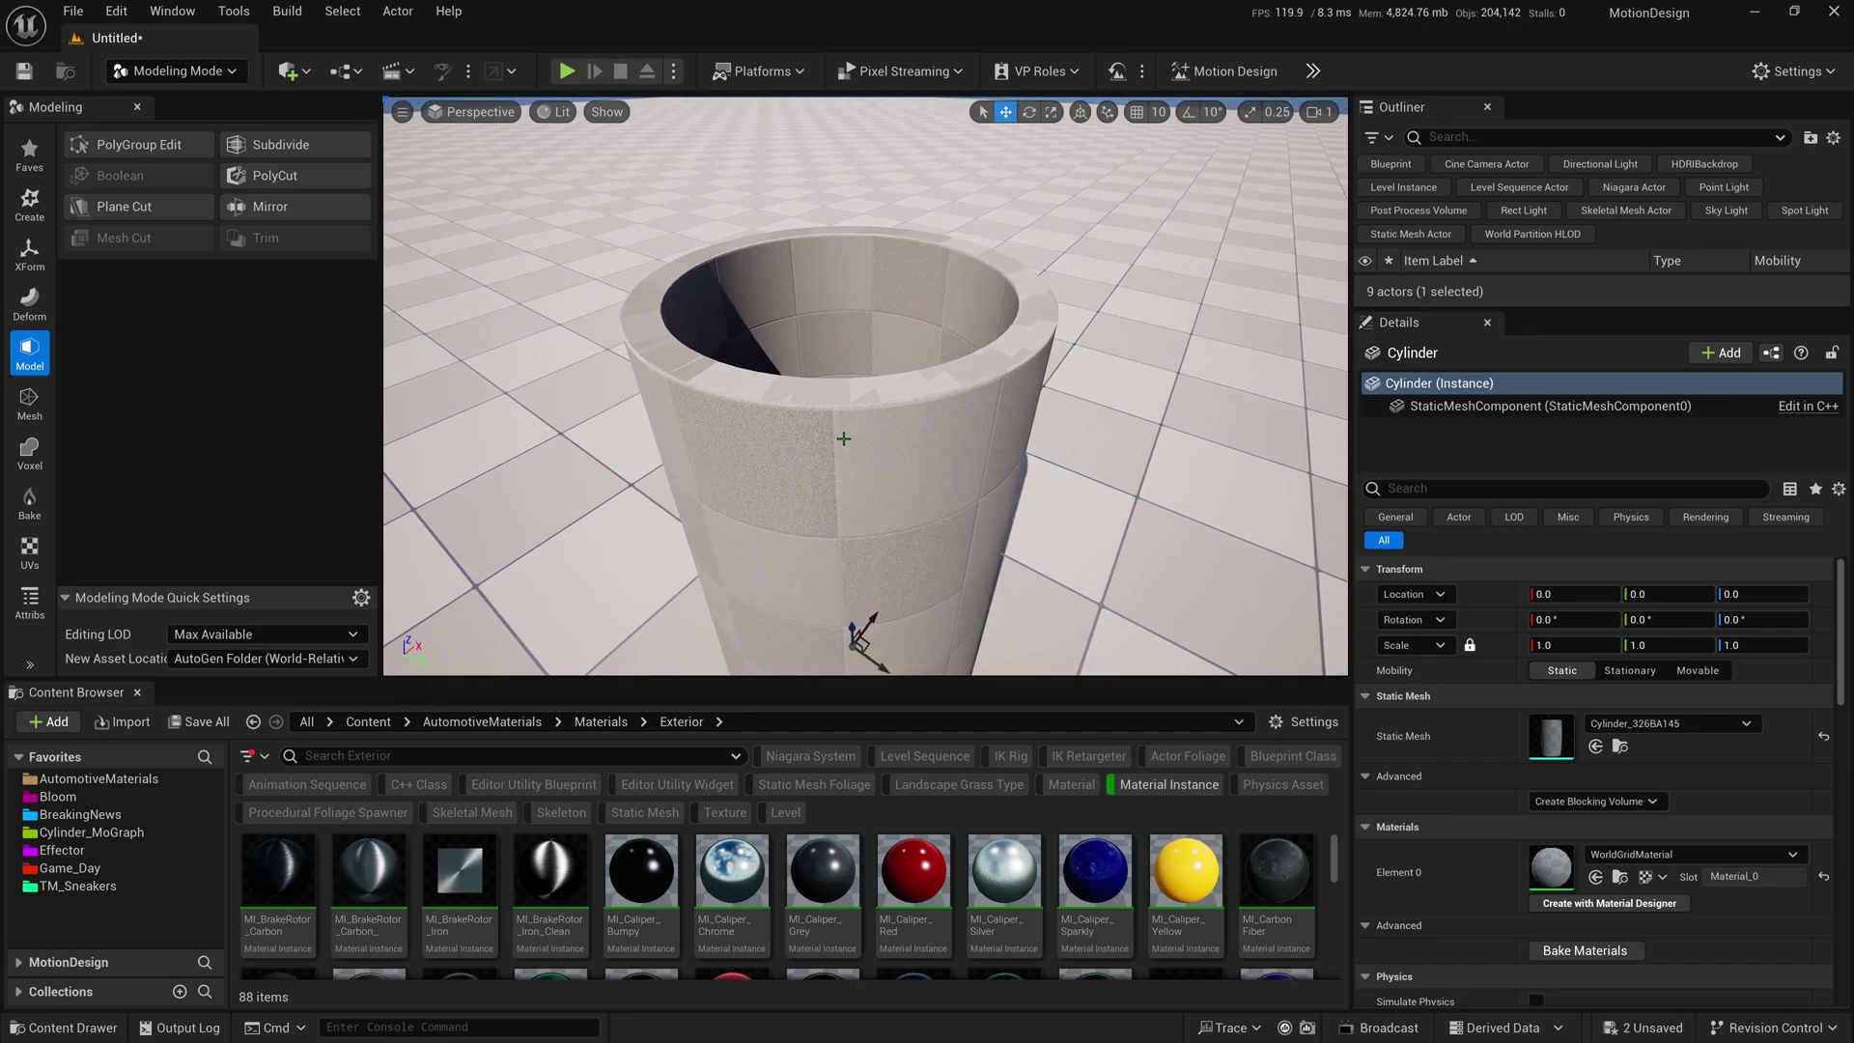
click(30, 549)
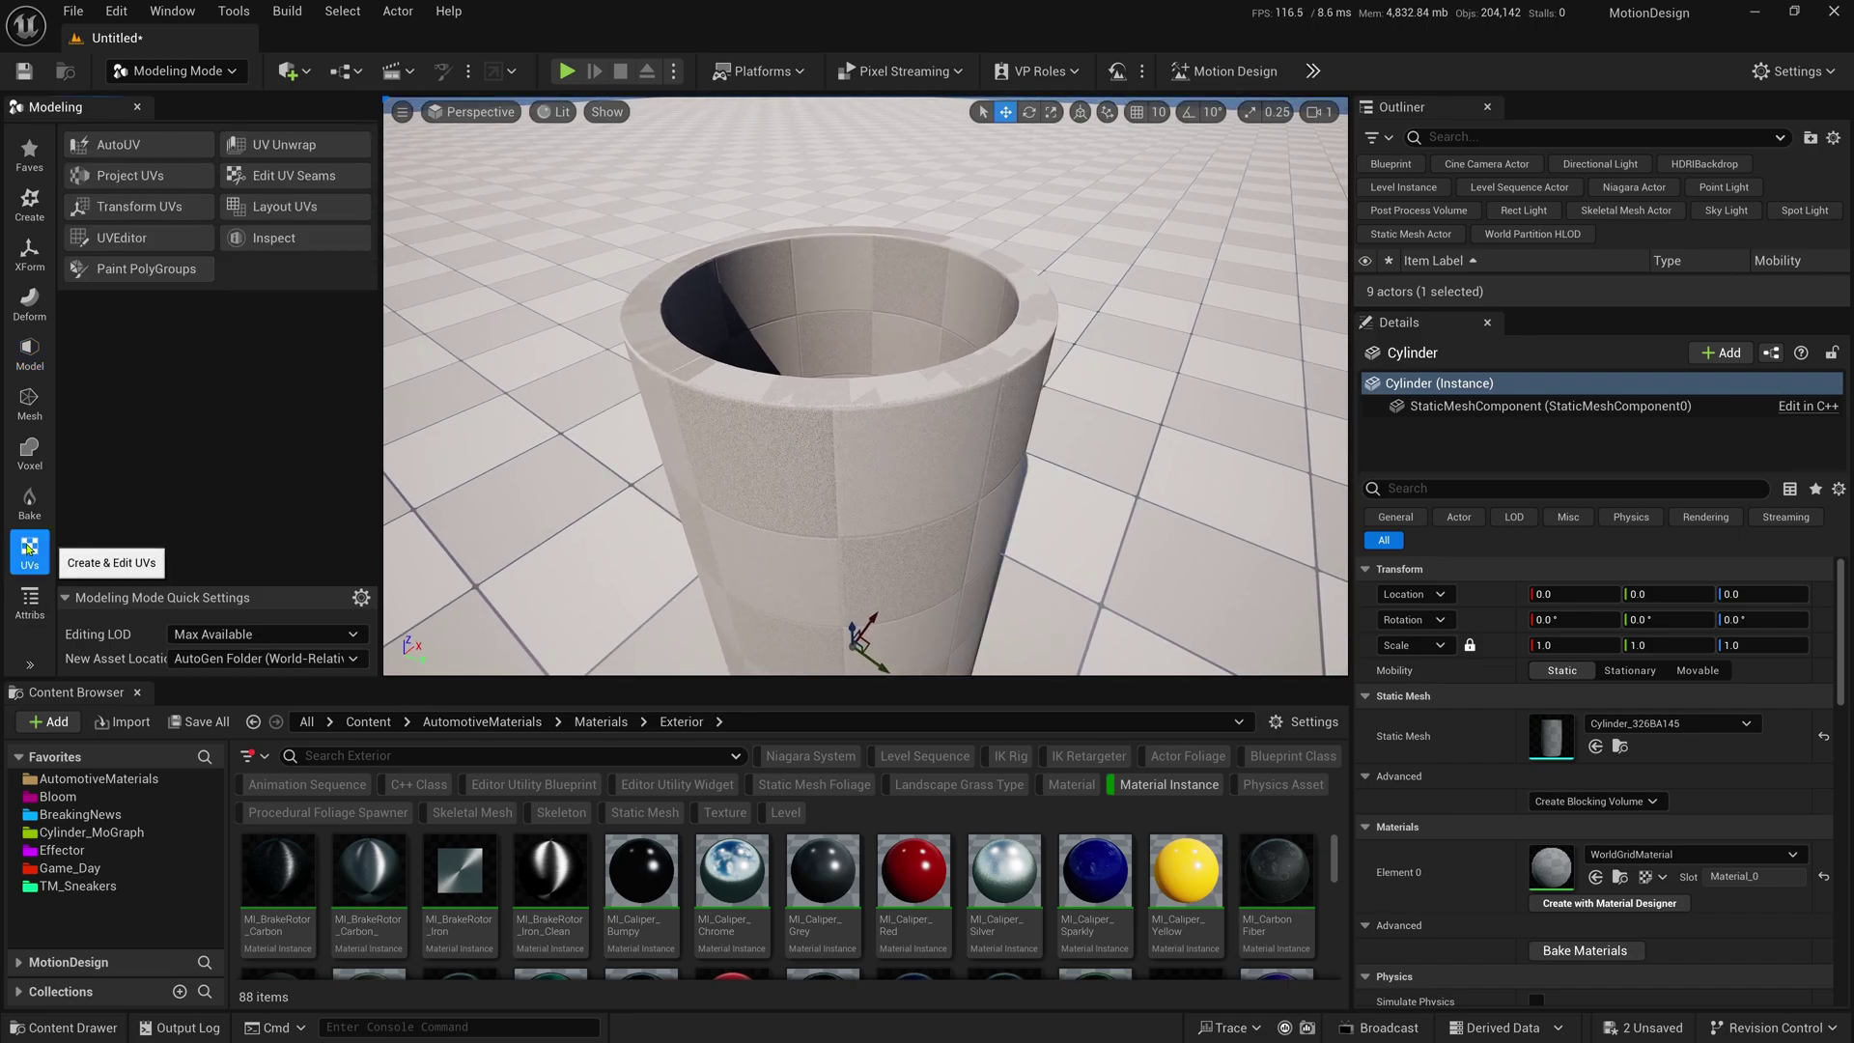
click(137, 178)
click(249, 243)
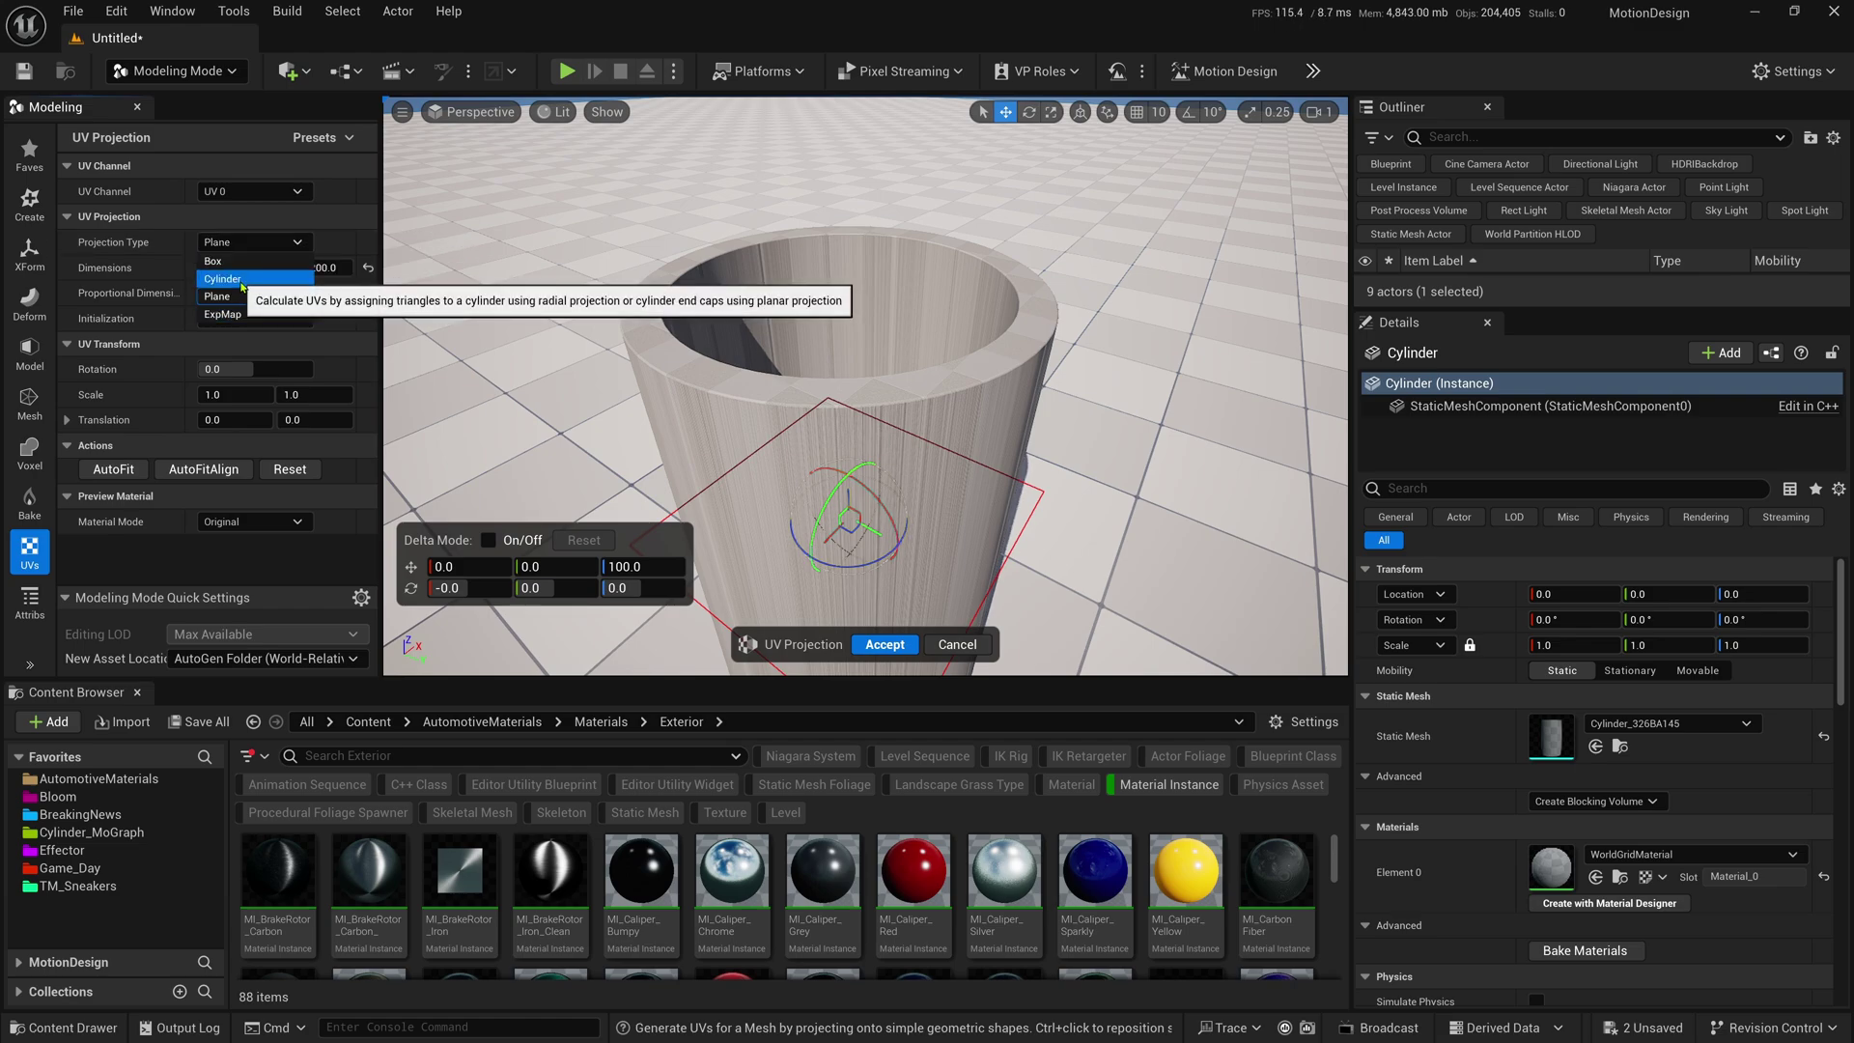
click(241, 280)
click(884, 644)
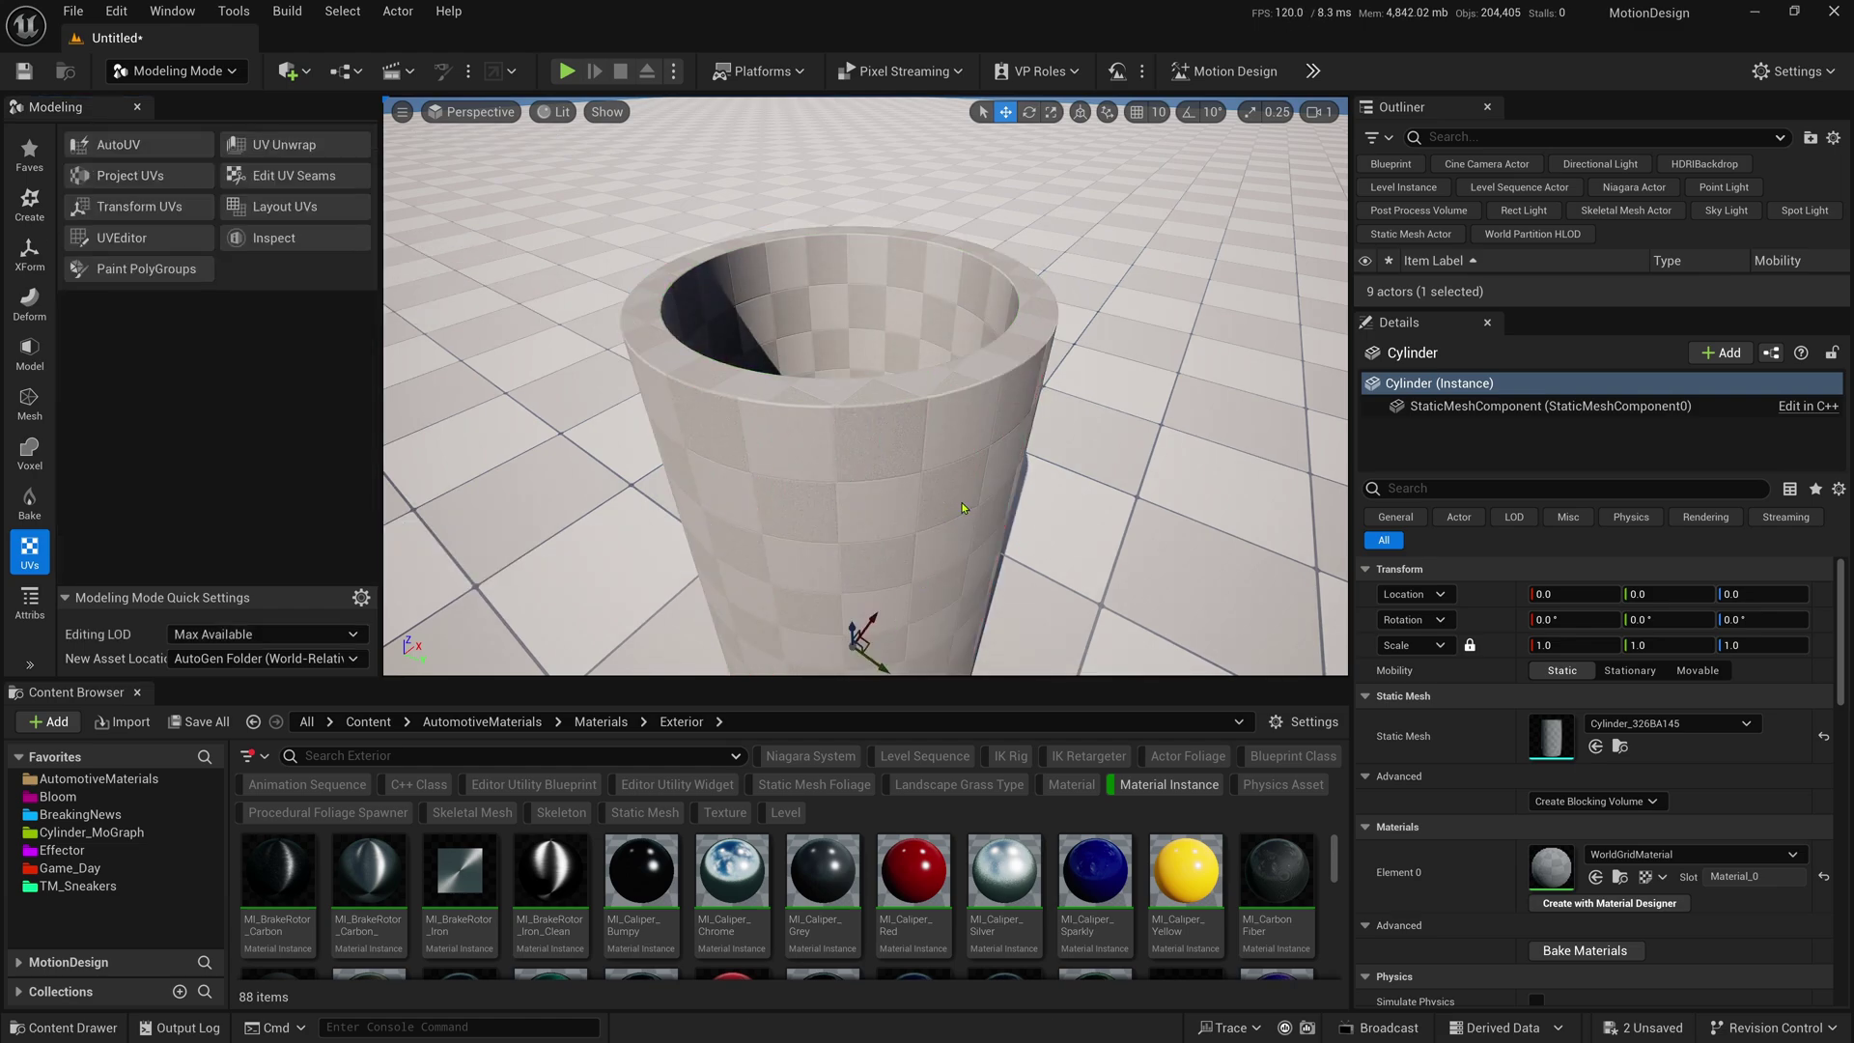
- Frame the cylinder, switch to Selection mode, and enlarge the Outliner with its Lighting folder collapsed
mouse_move(964, 508)
right_down()
mouse_move(964, 622)
mouse_move(962, 478)
mouse_move(962, 507)
right_up()
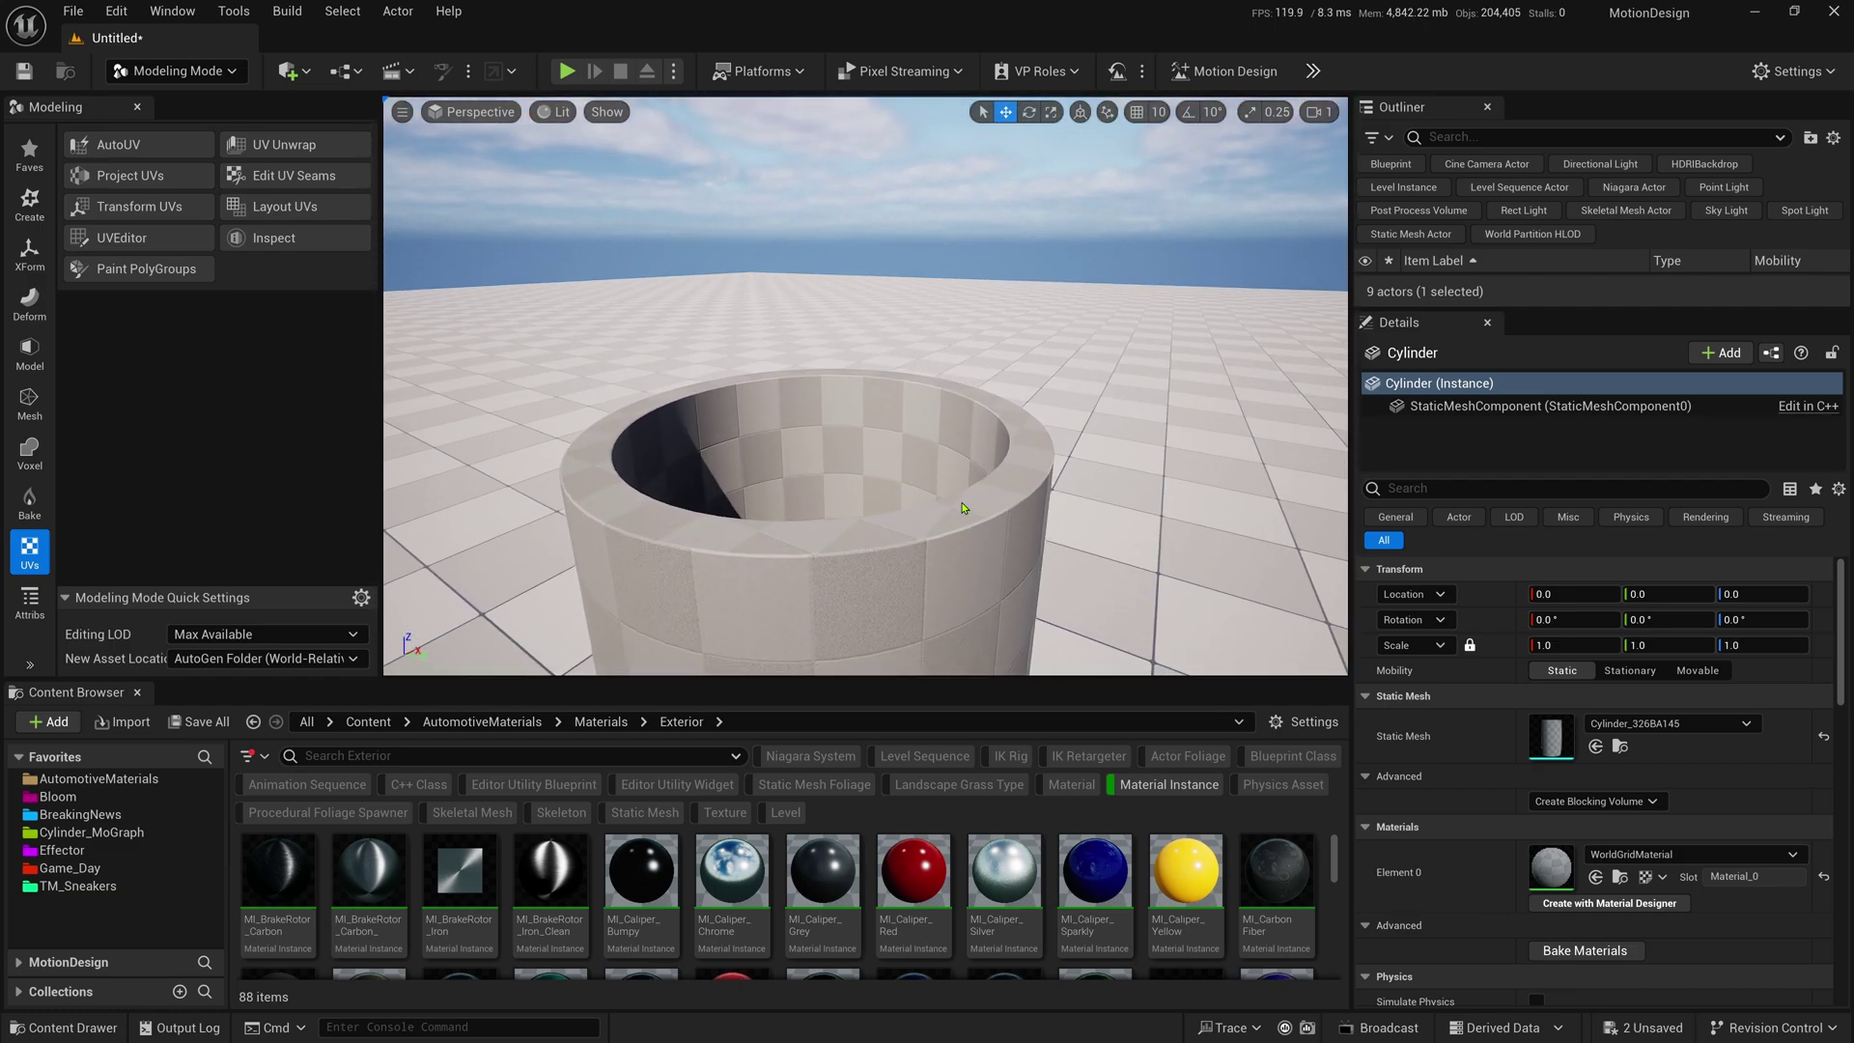
scroll(961, 507, down, 2)
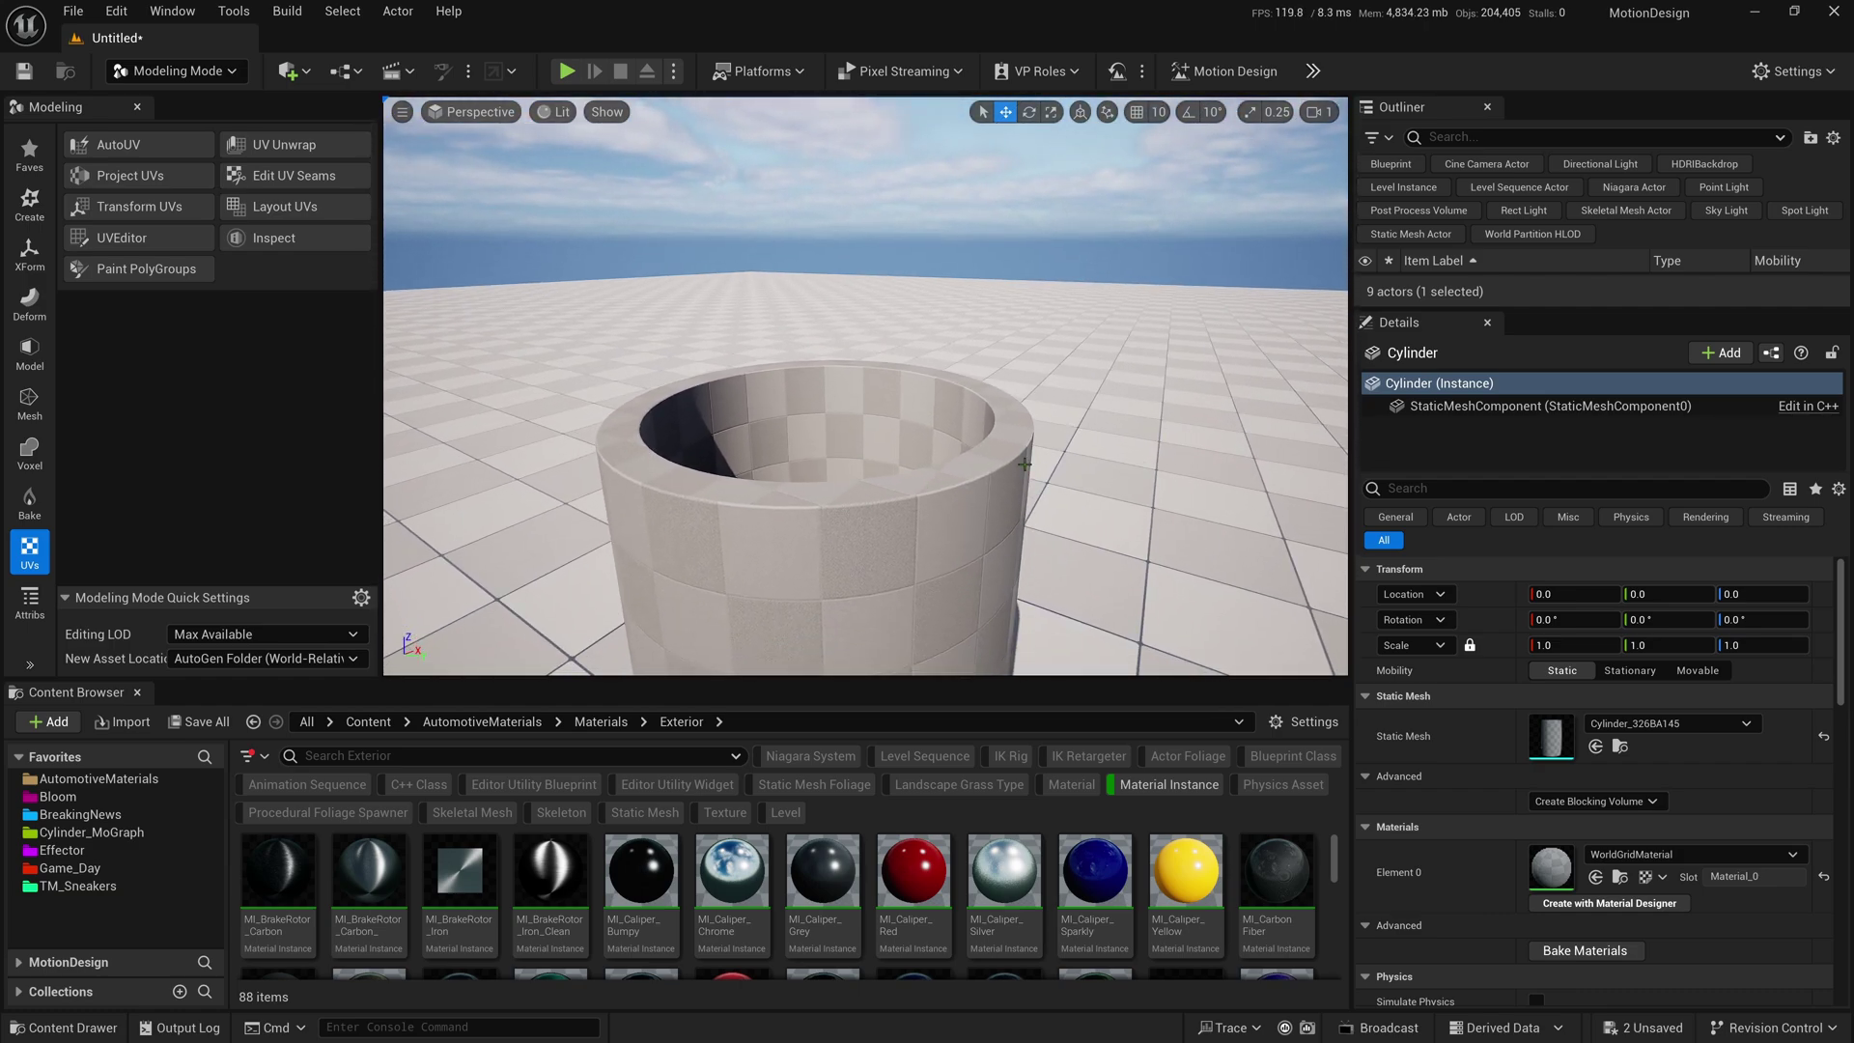
right_drag(1024, 464, 1024, 464)
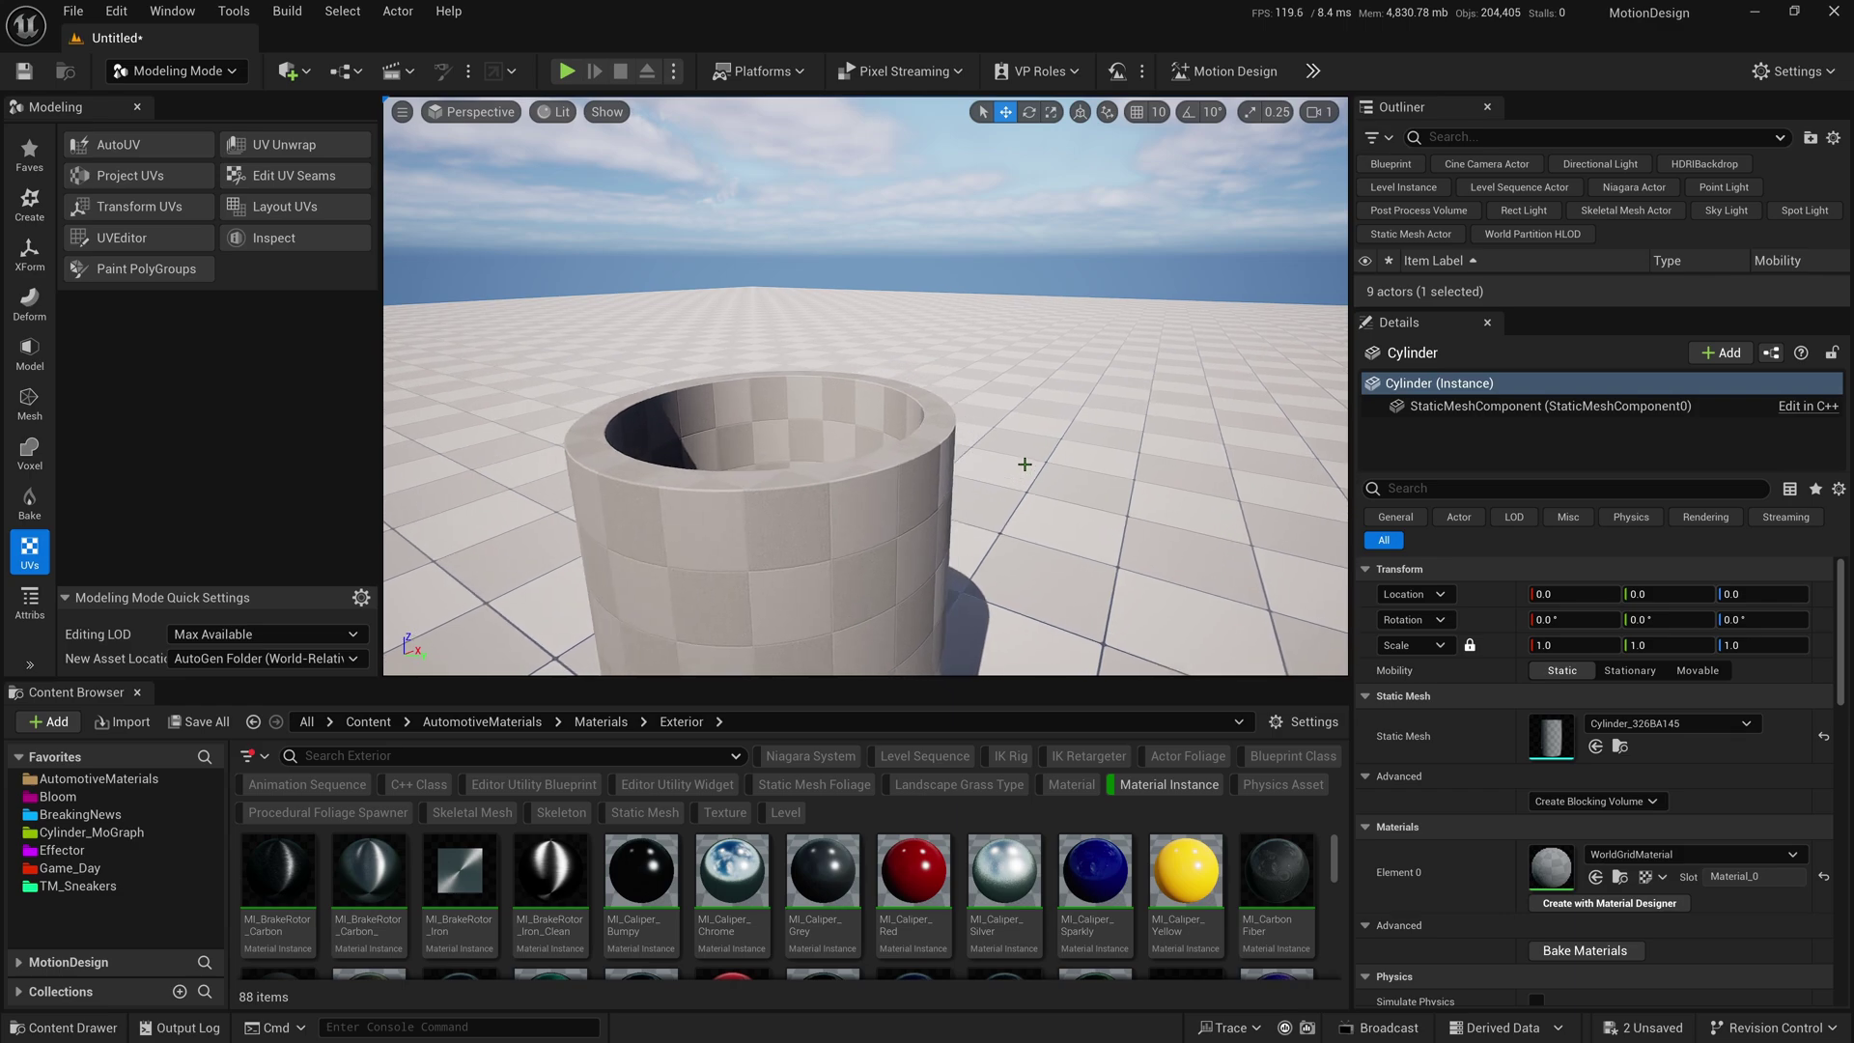
key(f)
click(177, 70)
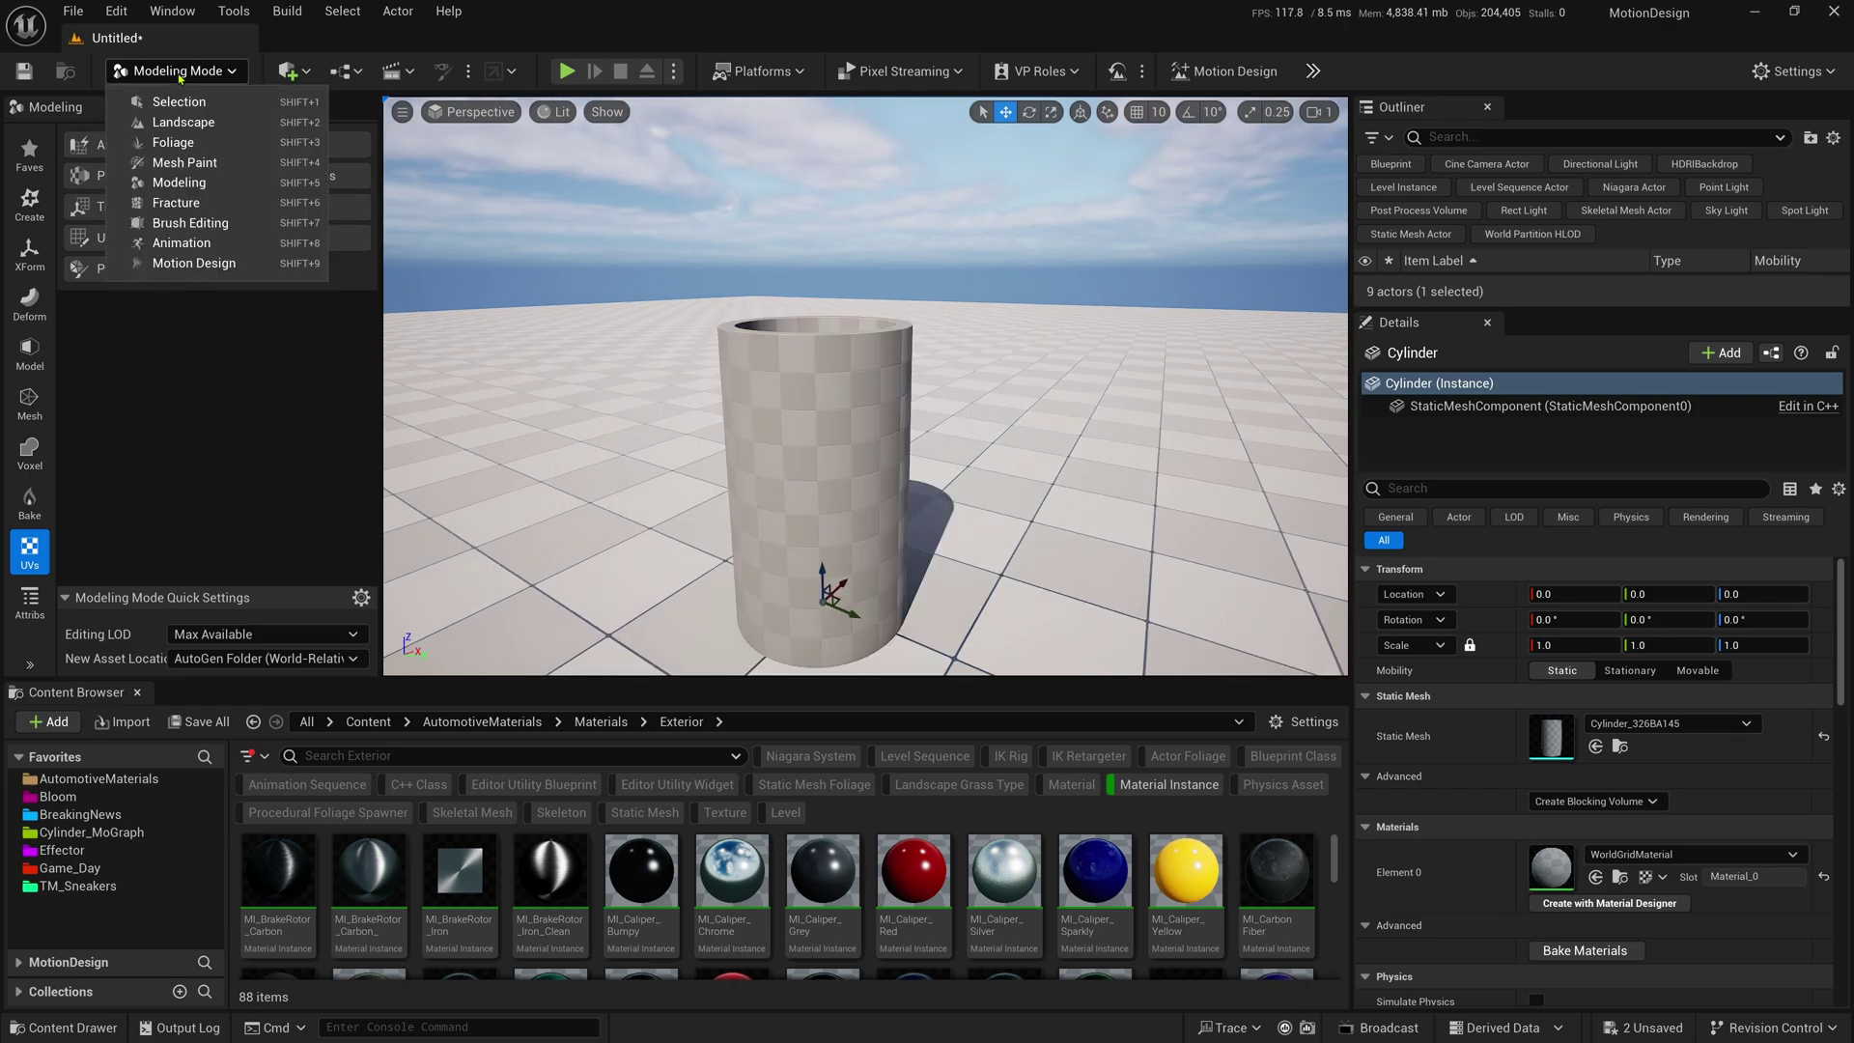
click(172, 101)
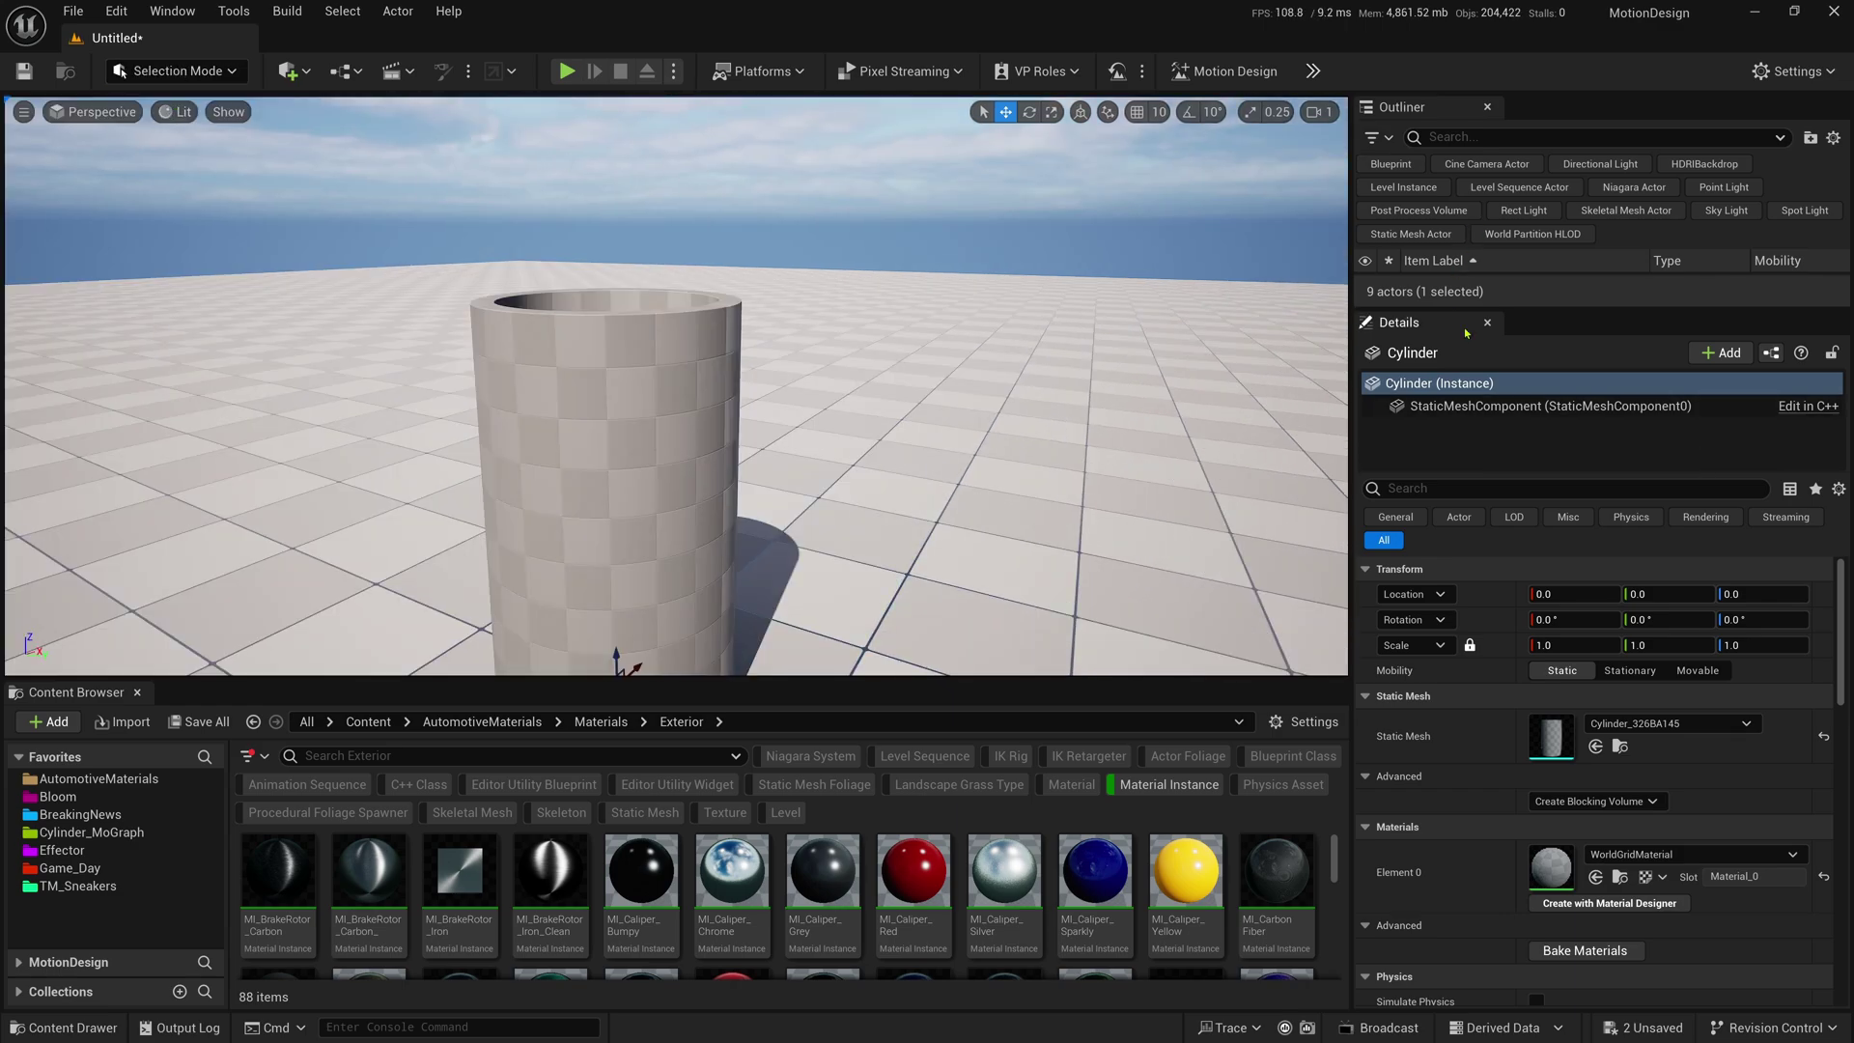
drag(1456, 322, 1456, 558)
click(1425, 303)
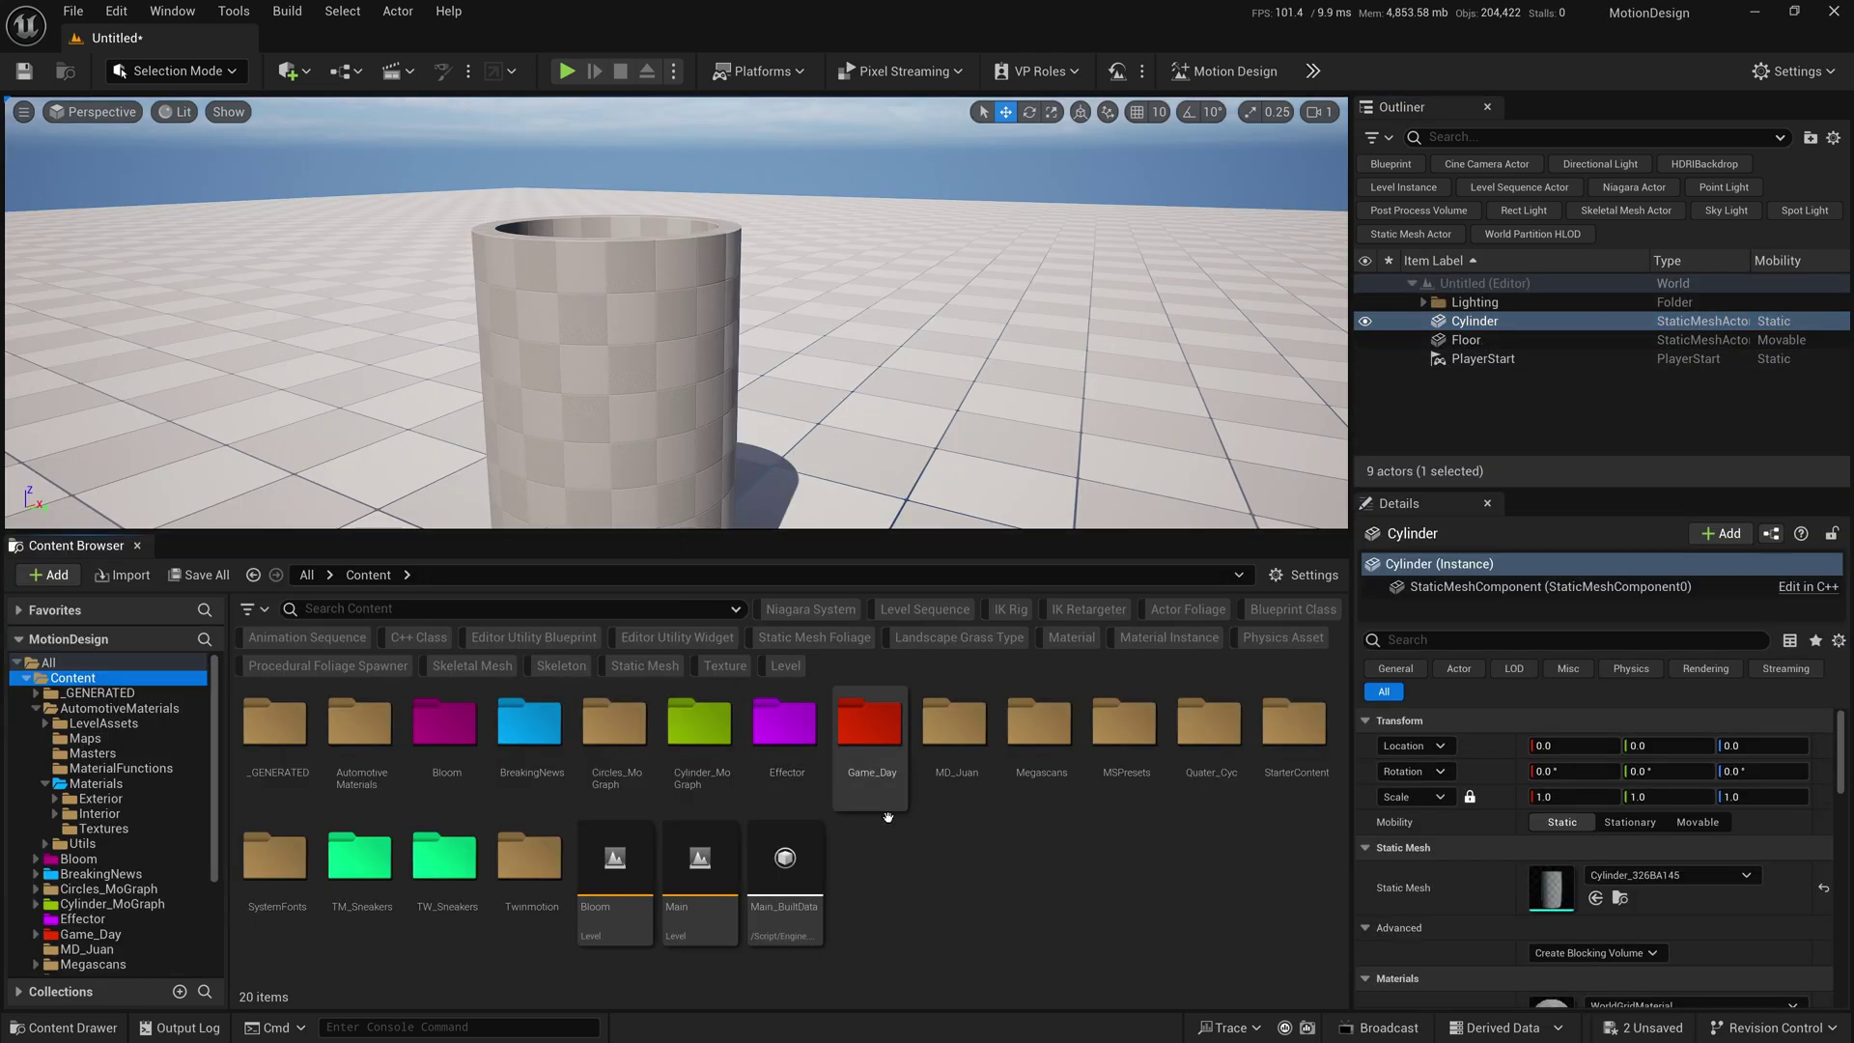
- Create a new folder named MD_Cylinders in the project's Content folder
right_click(904, 837)
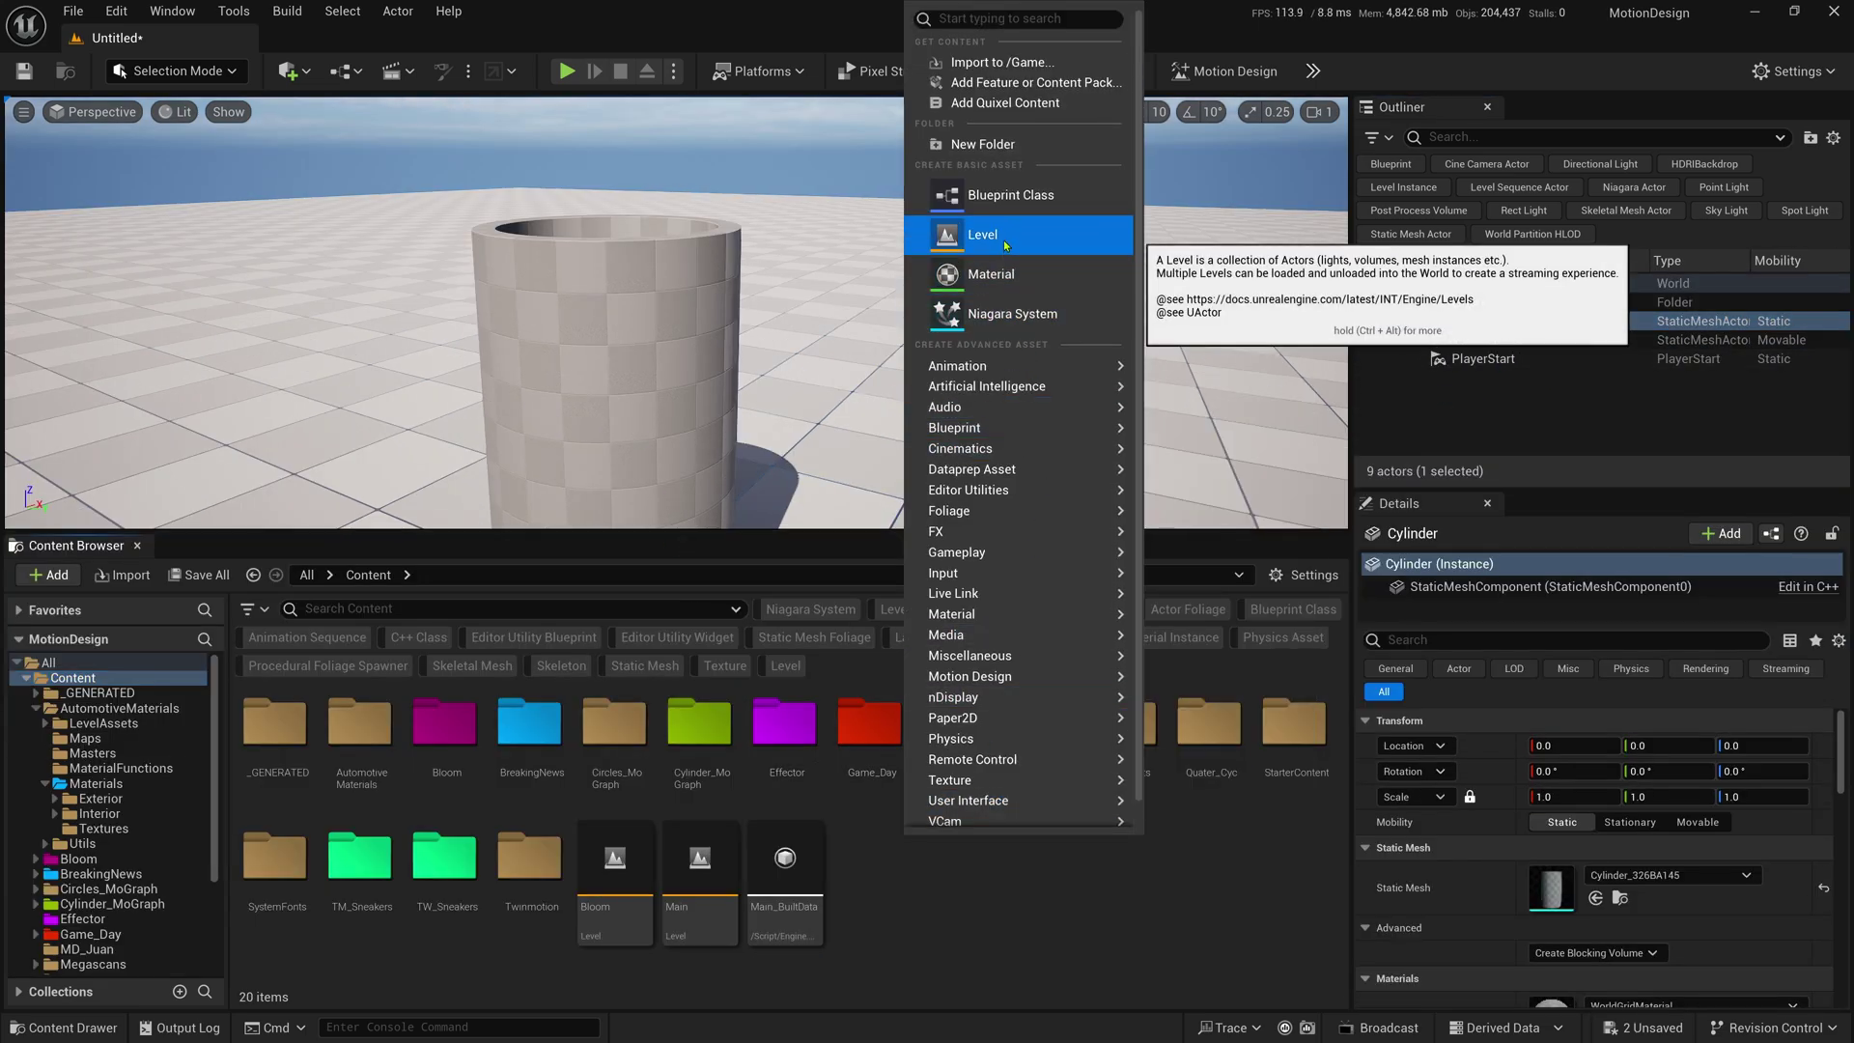
click(982, 144)
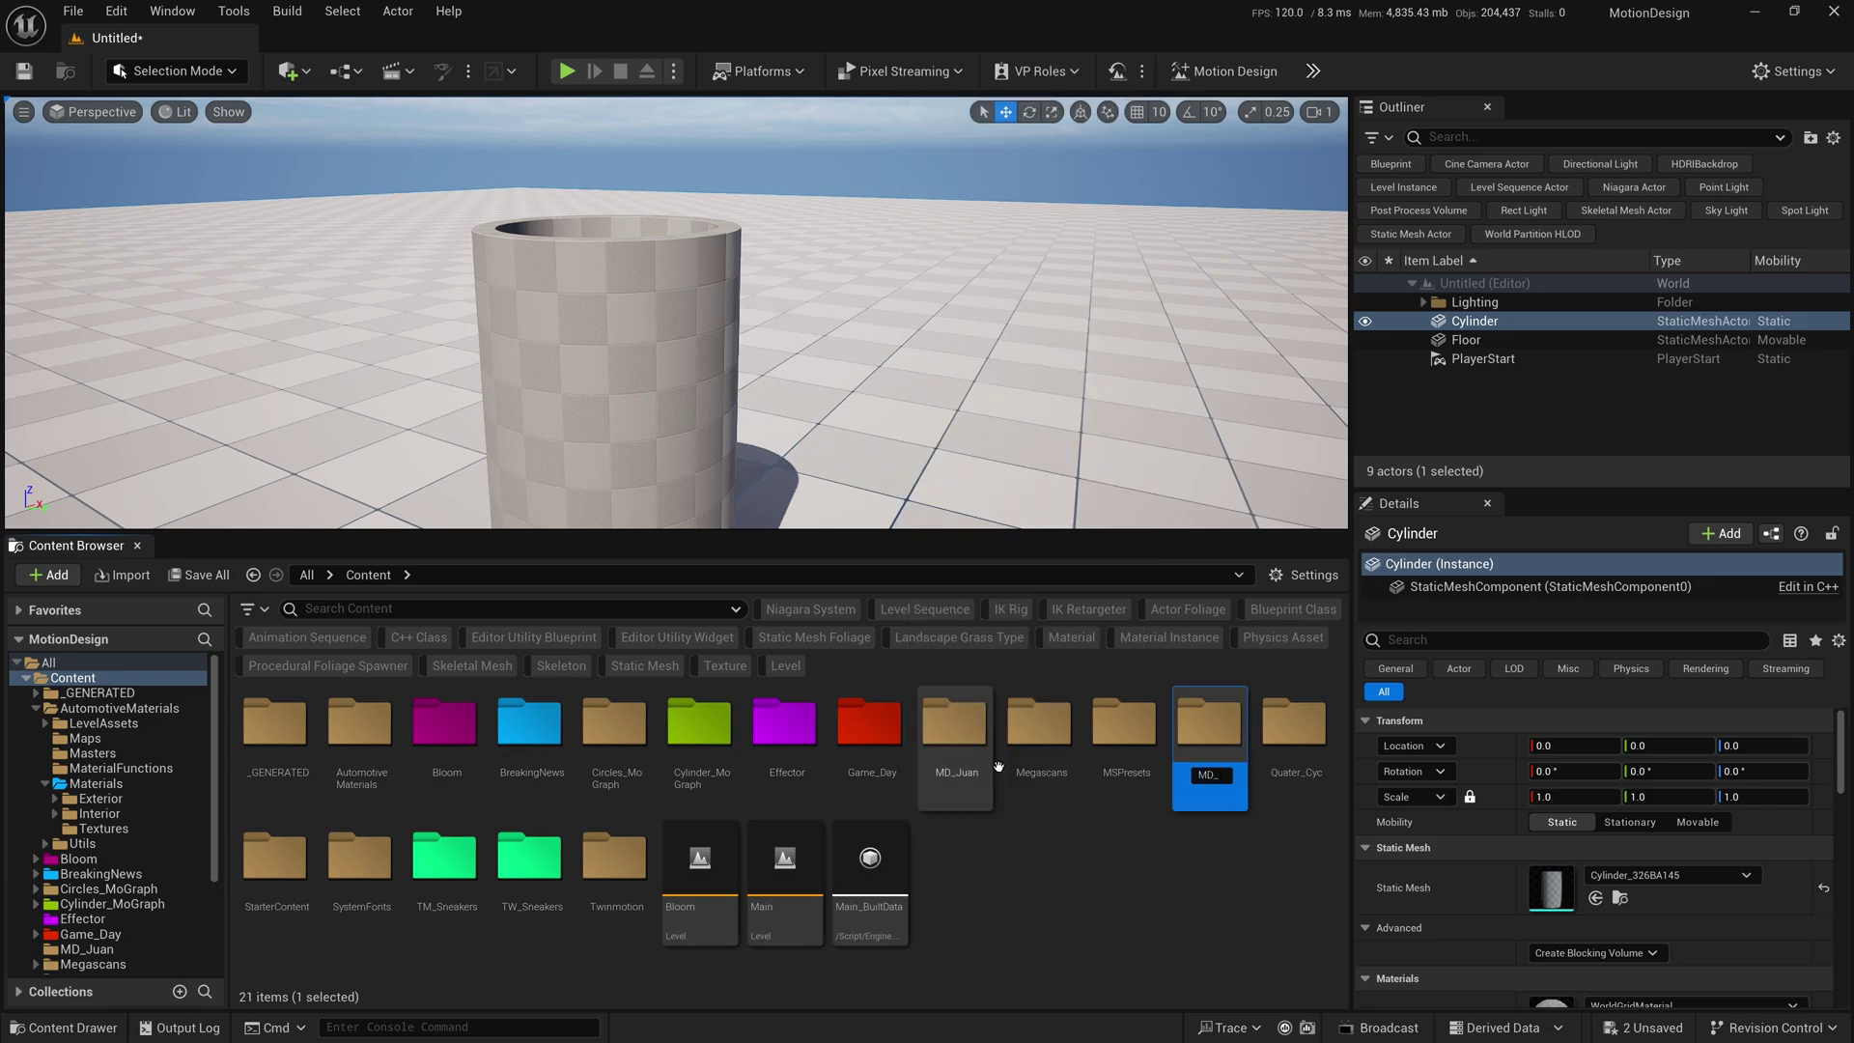
text(MD_Cylinderr)
key(BackSpace)
text(s)
key(Return)
- Set the MD_Cylinders folder's color to the existing yellow-green and open the folder
right_click(956, 726)
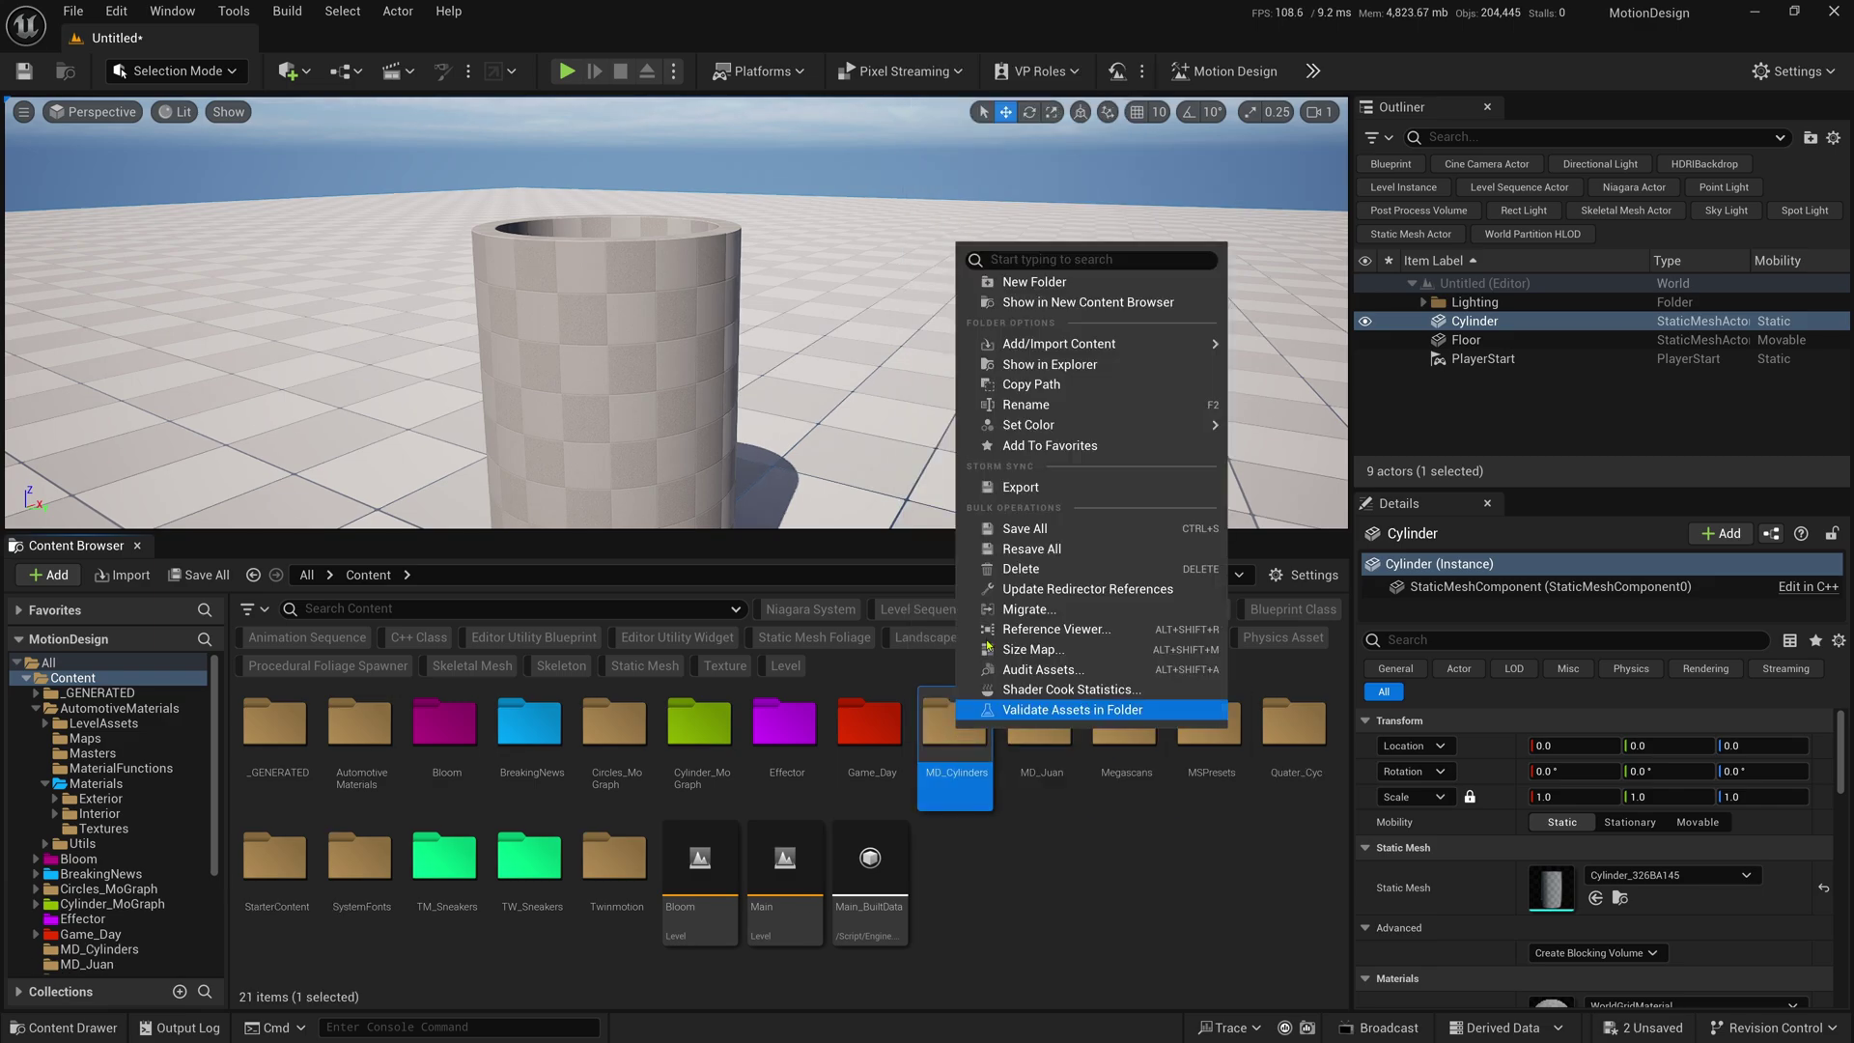
mouse_move(1029, 428)
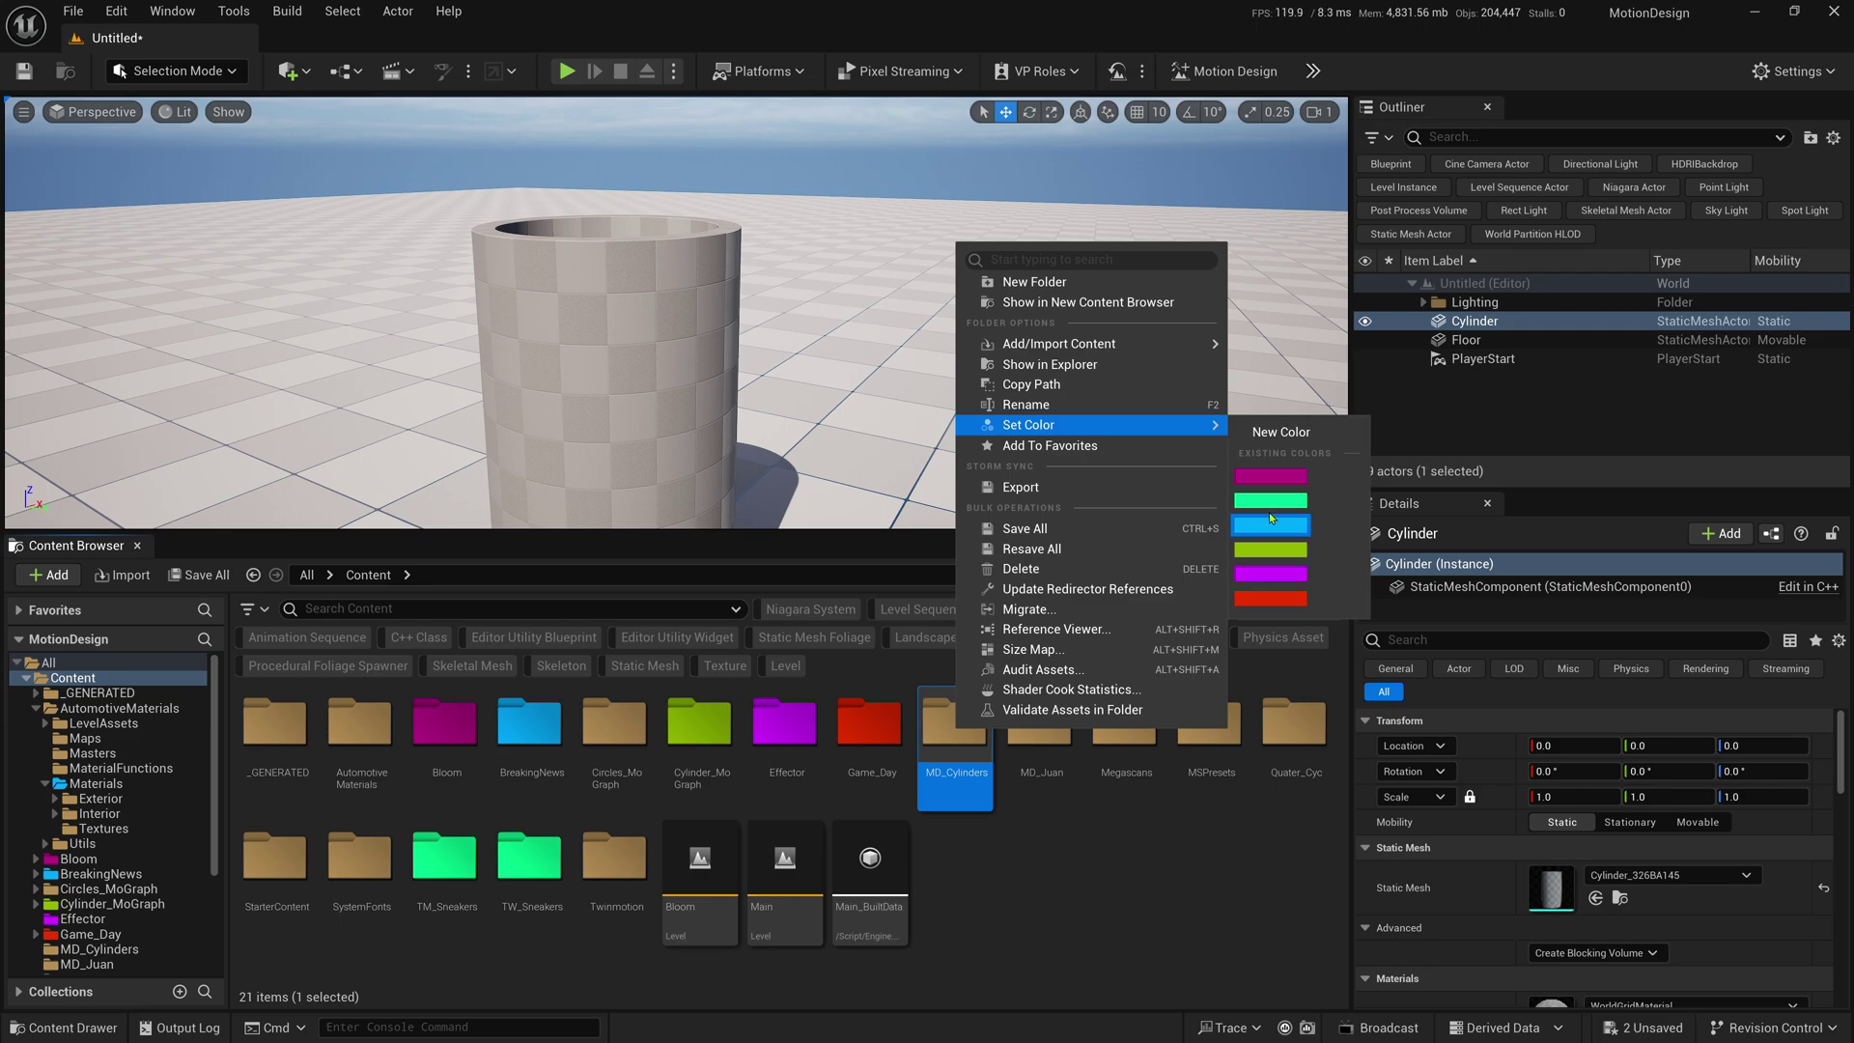
click(1269, 551)
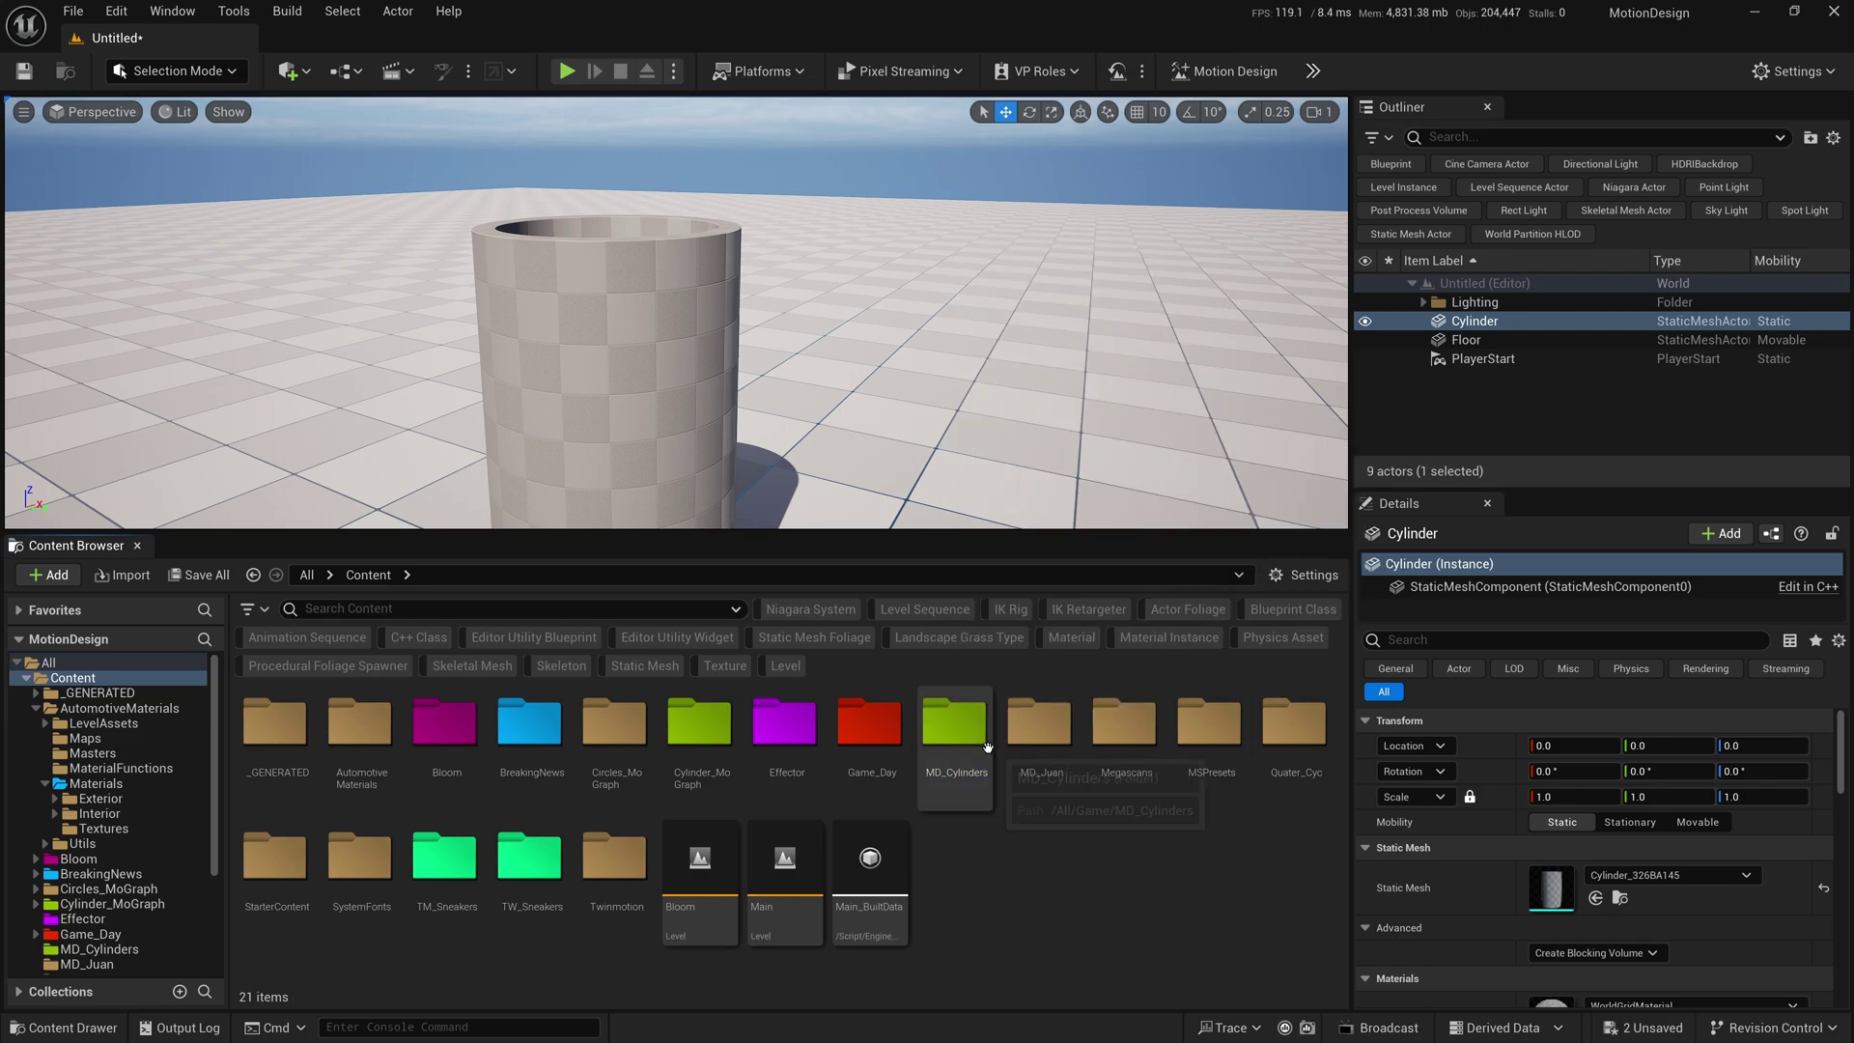
double_click(954, 734)
- Locate the cylinder actor's static mesh asset, move it into the MD_Cylinders folder and open that folder
click(1483, 319)
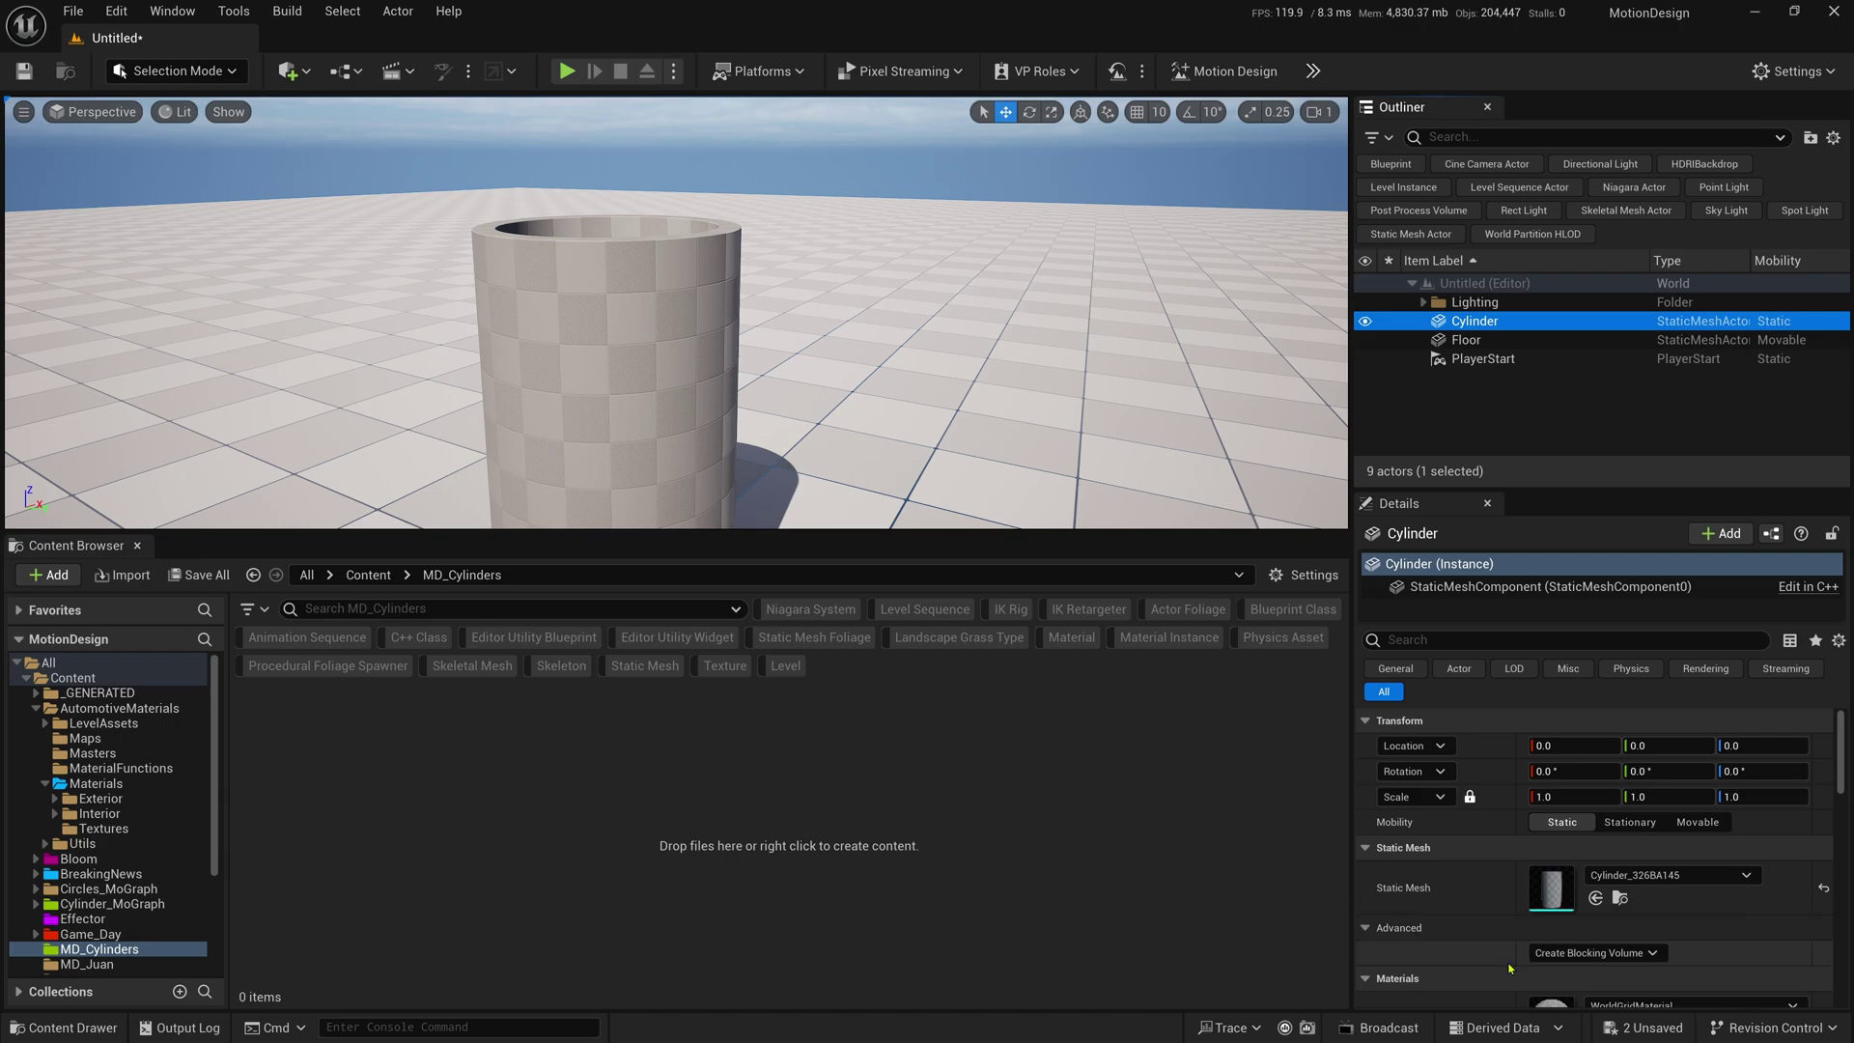
drag(1550, 490, 1550, 423)
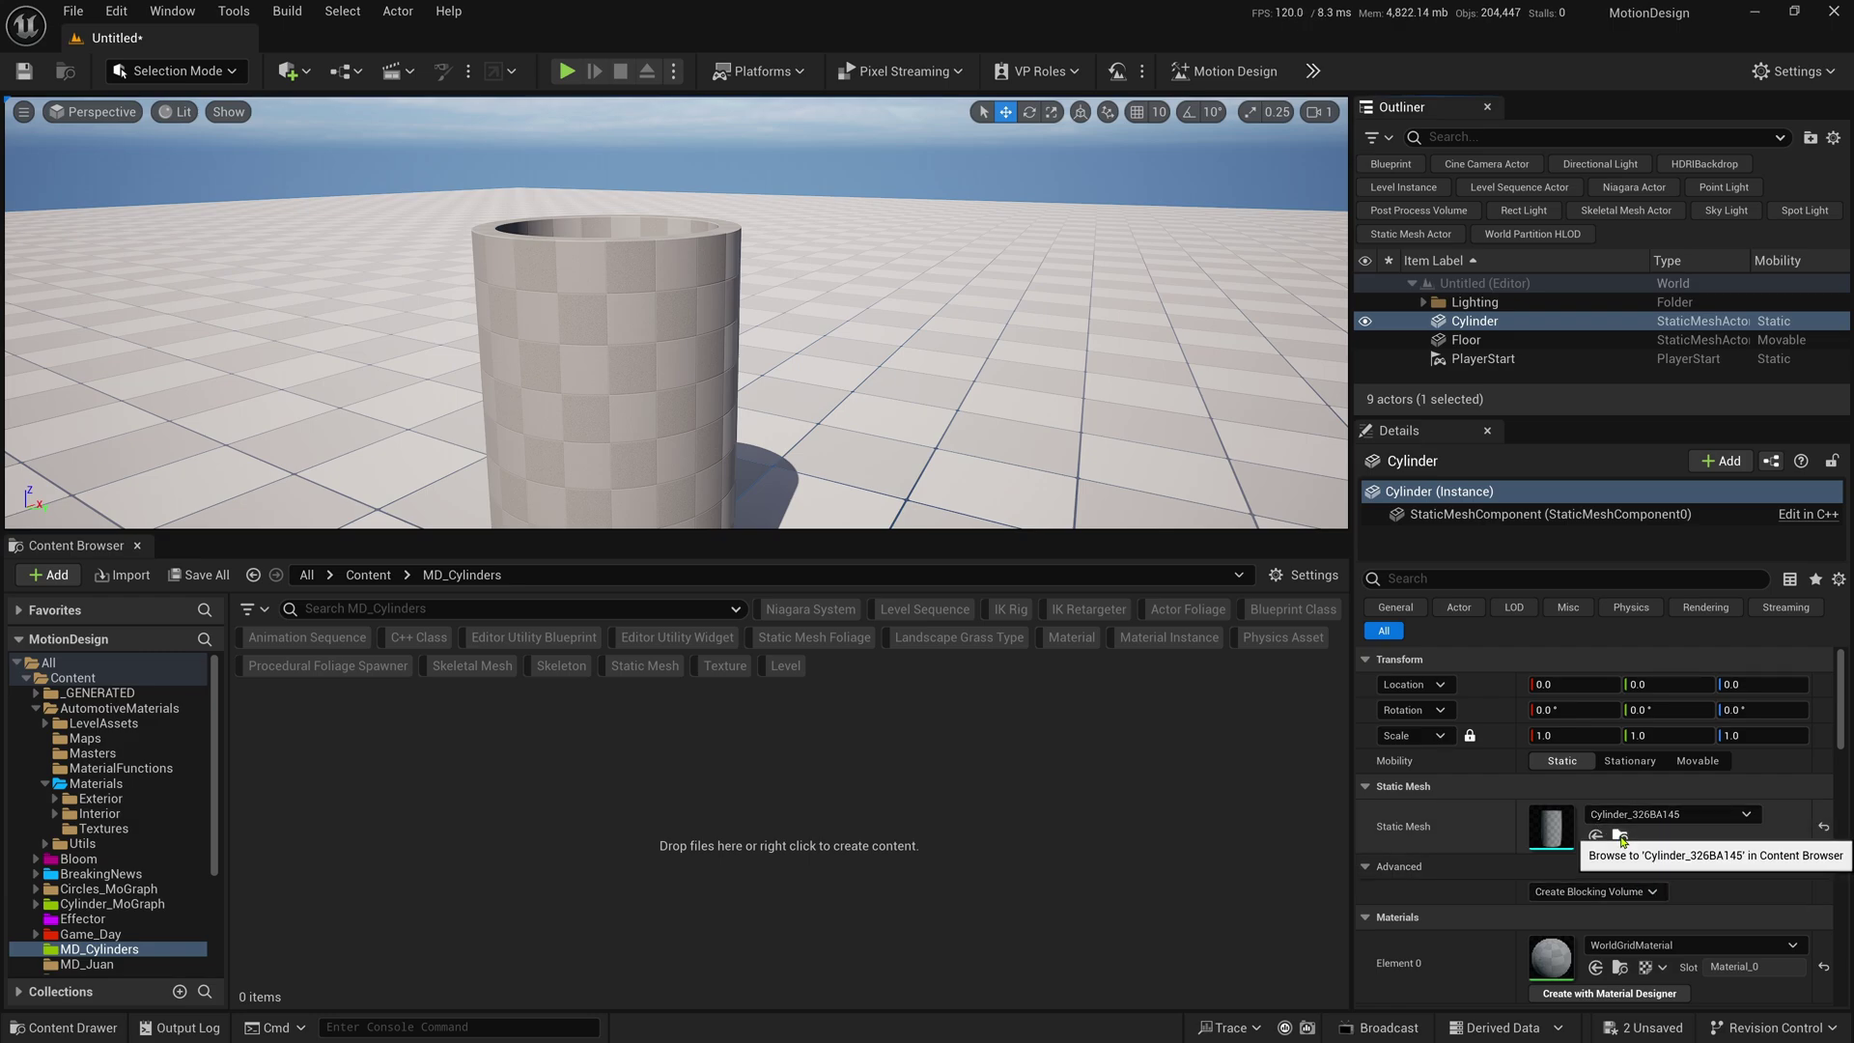
click(1621, 837)
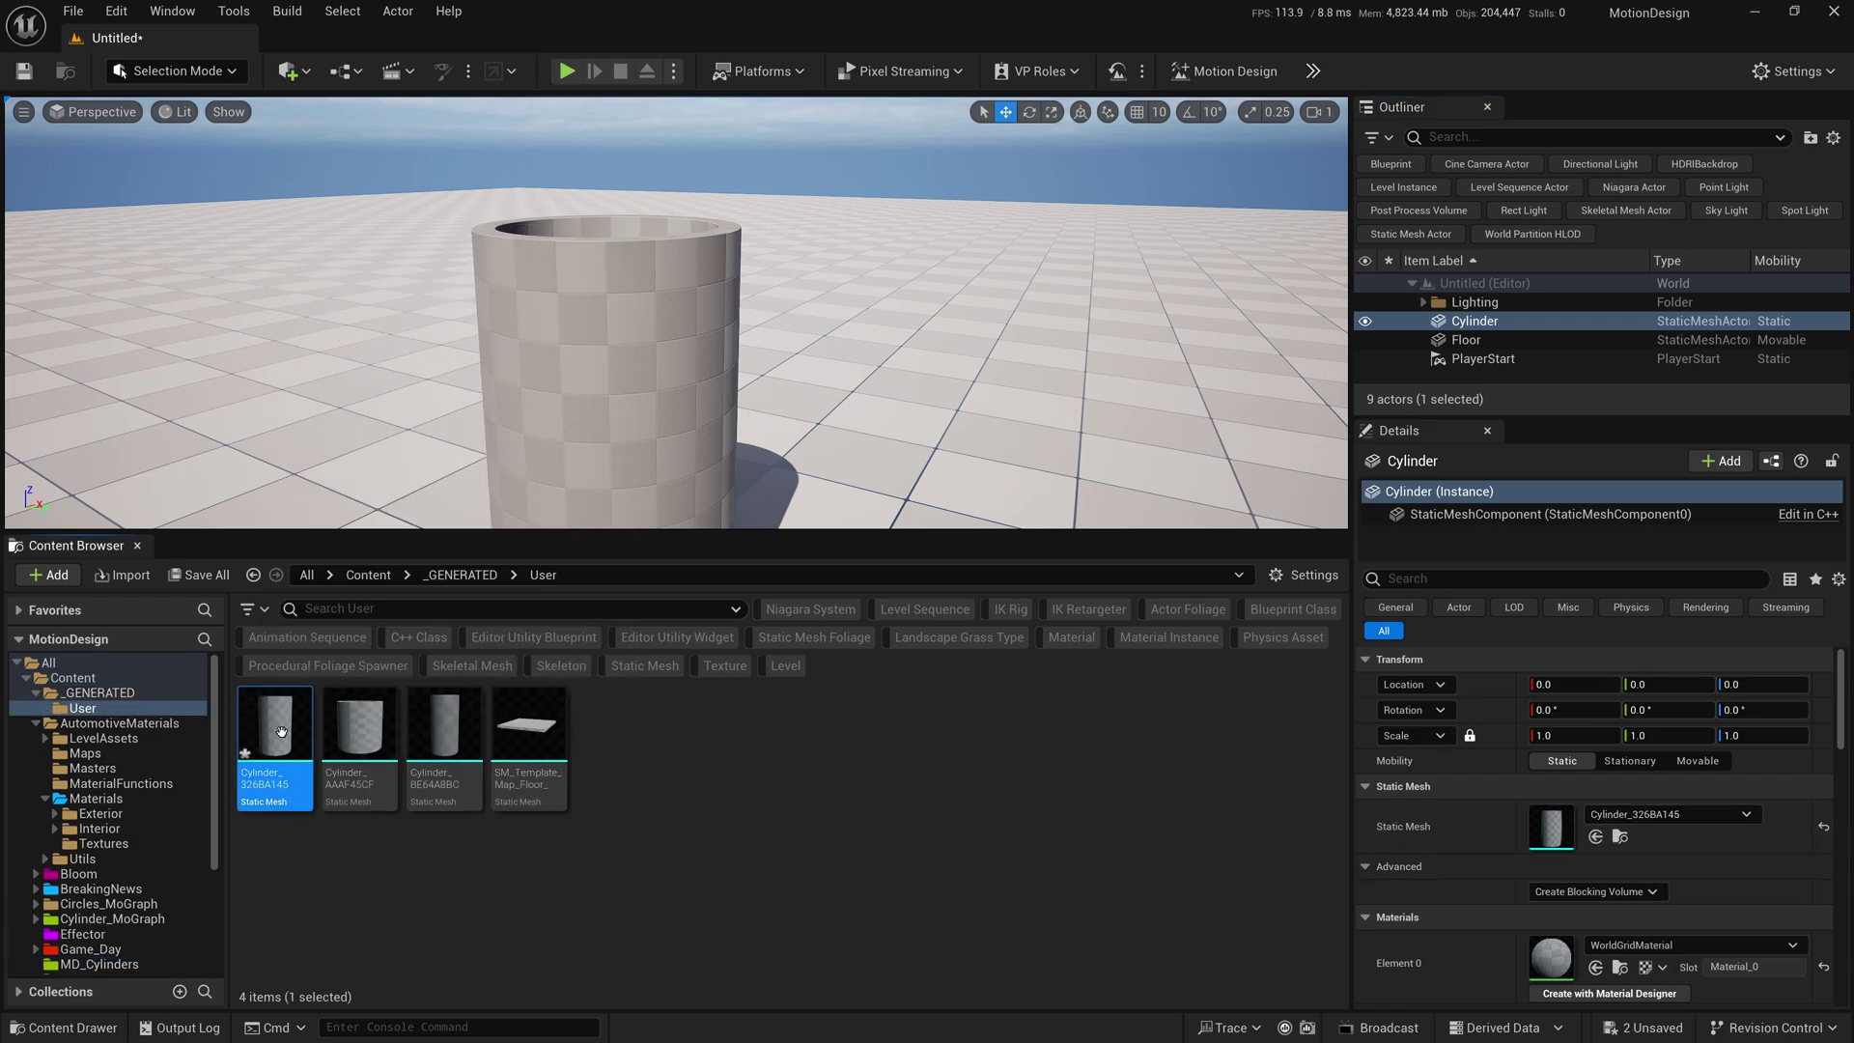
mouse_move(278, 727)
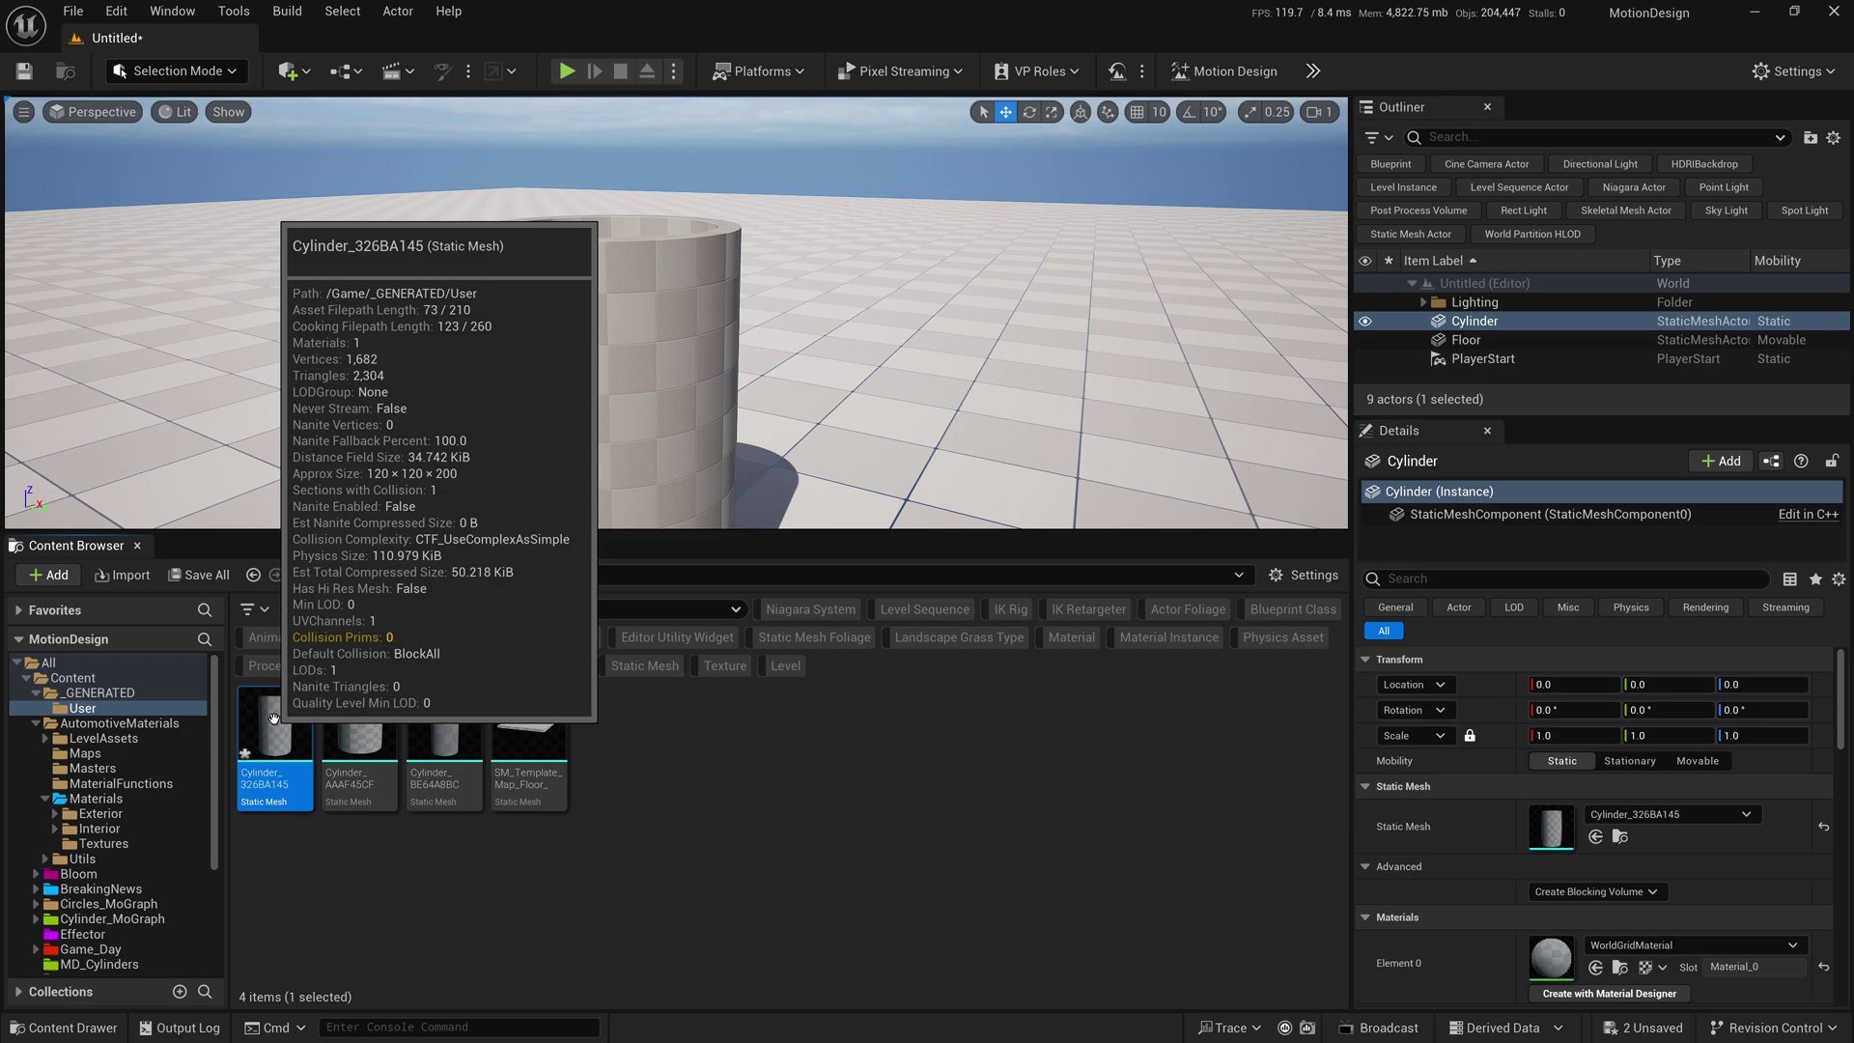
drag(273, 719, 129, 965)
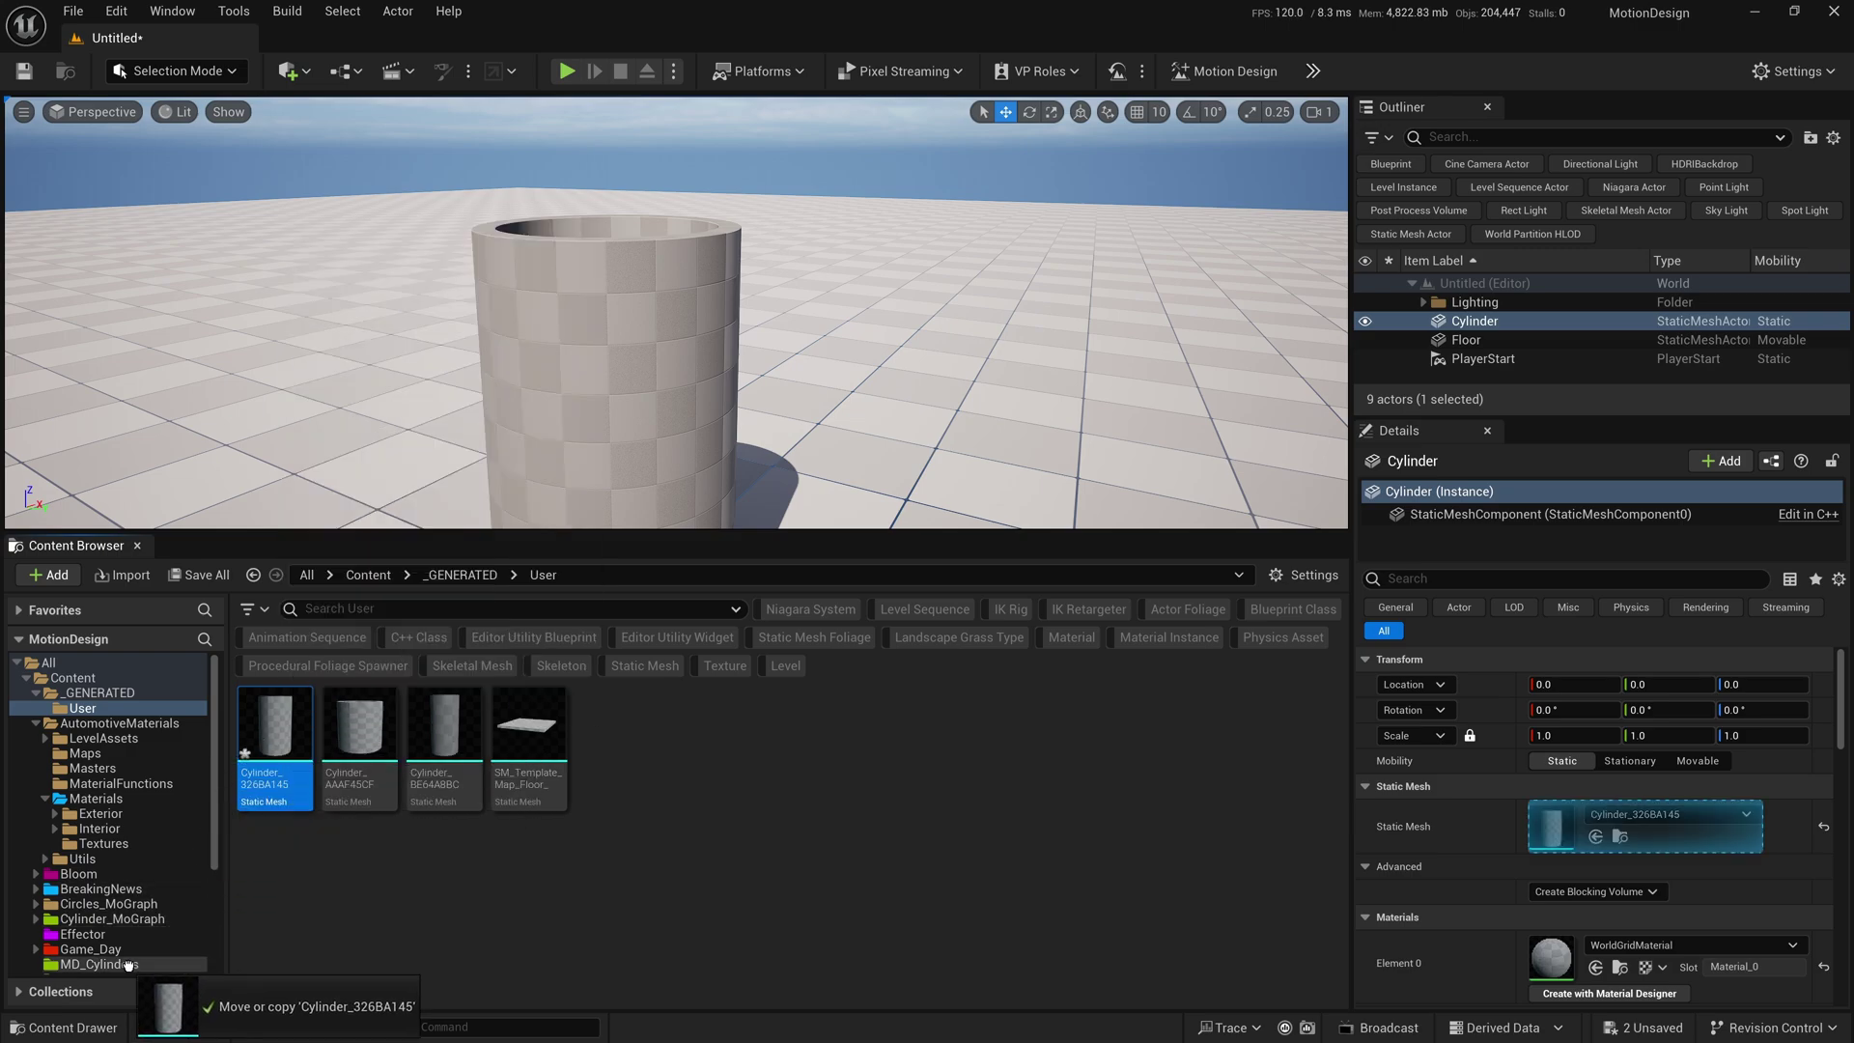
click(174, 948)
click(145, 964)
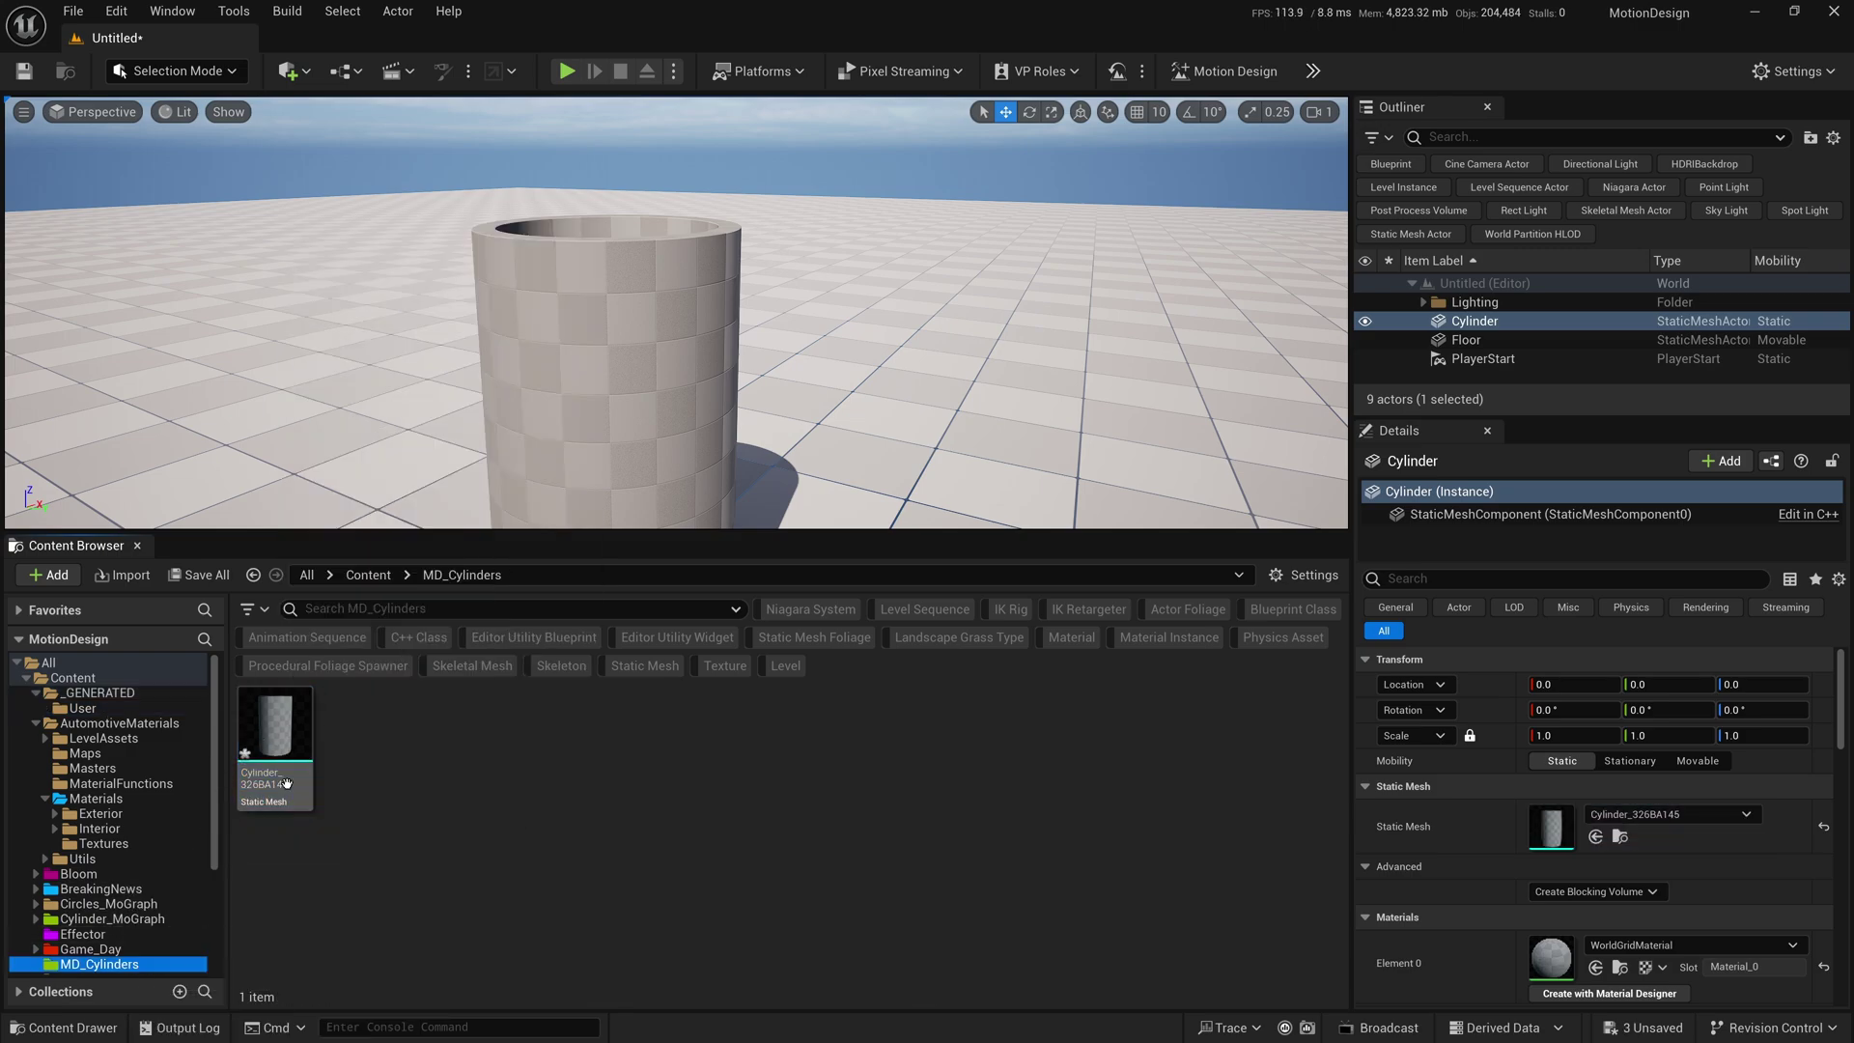
- Rename the cylinder's mesh asset to SM_Cylinder1 and shrink the Content Browser to give the viewport more height
click(287, 783)
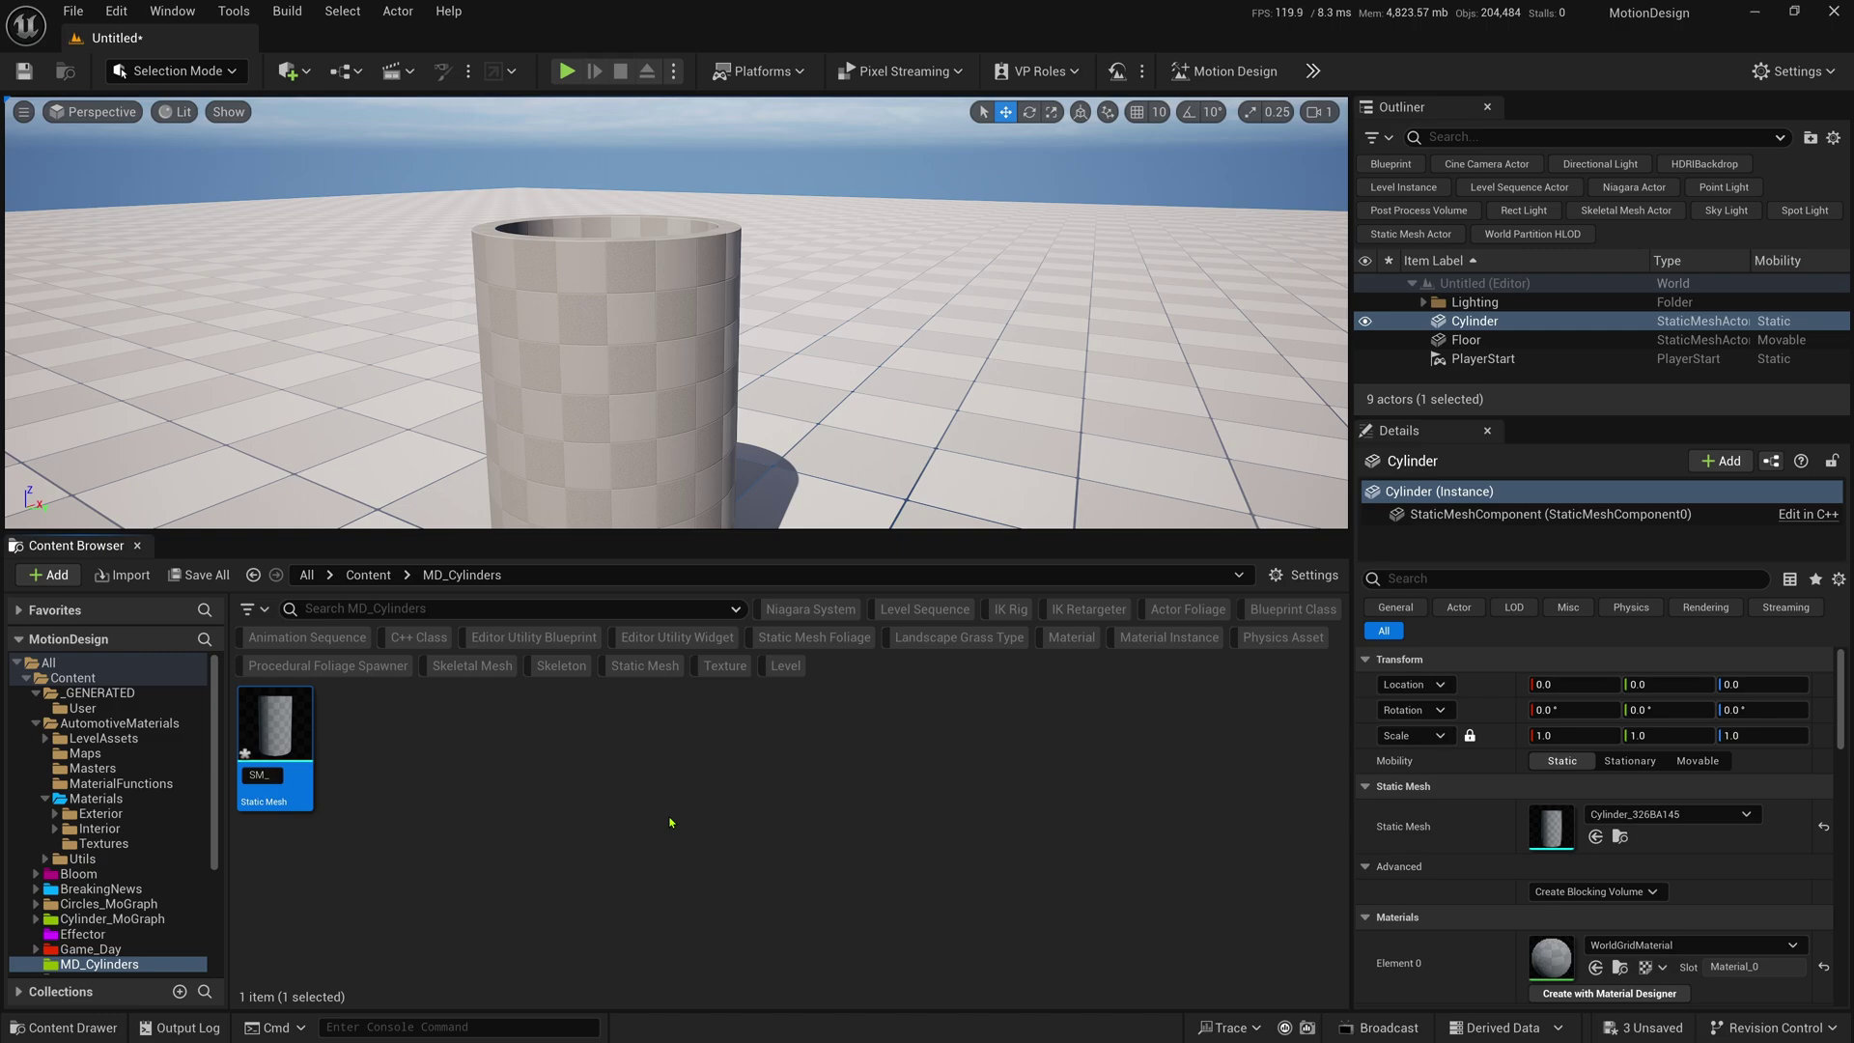
click(671, 821)
scroll(712, 496, down, 5)
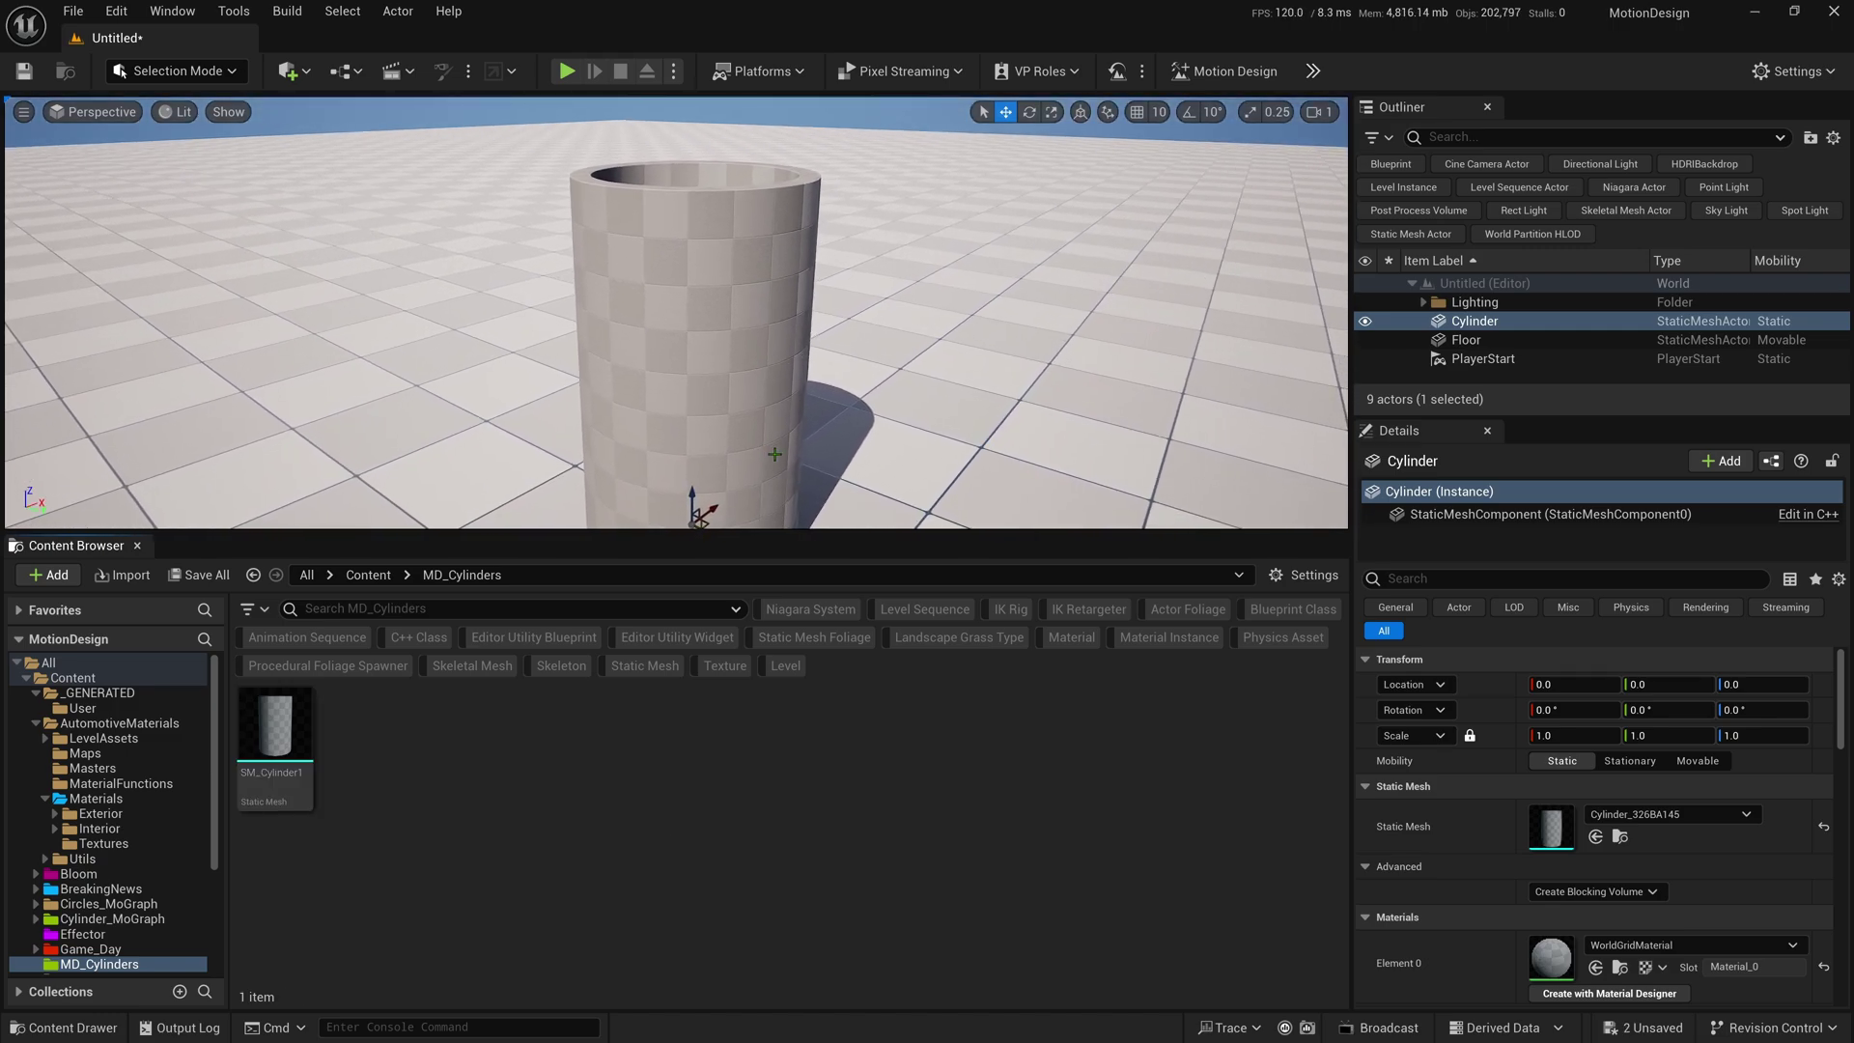
right_drag(775, 454, 774, 454)
drag(859, 533, 850, 790)
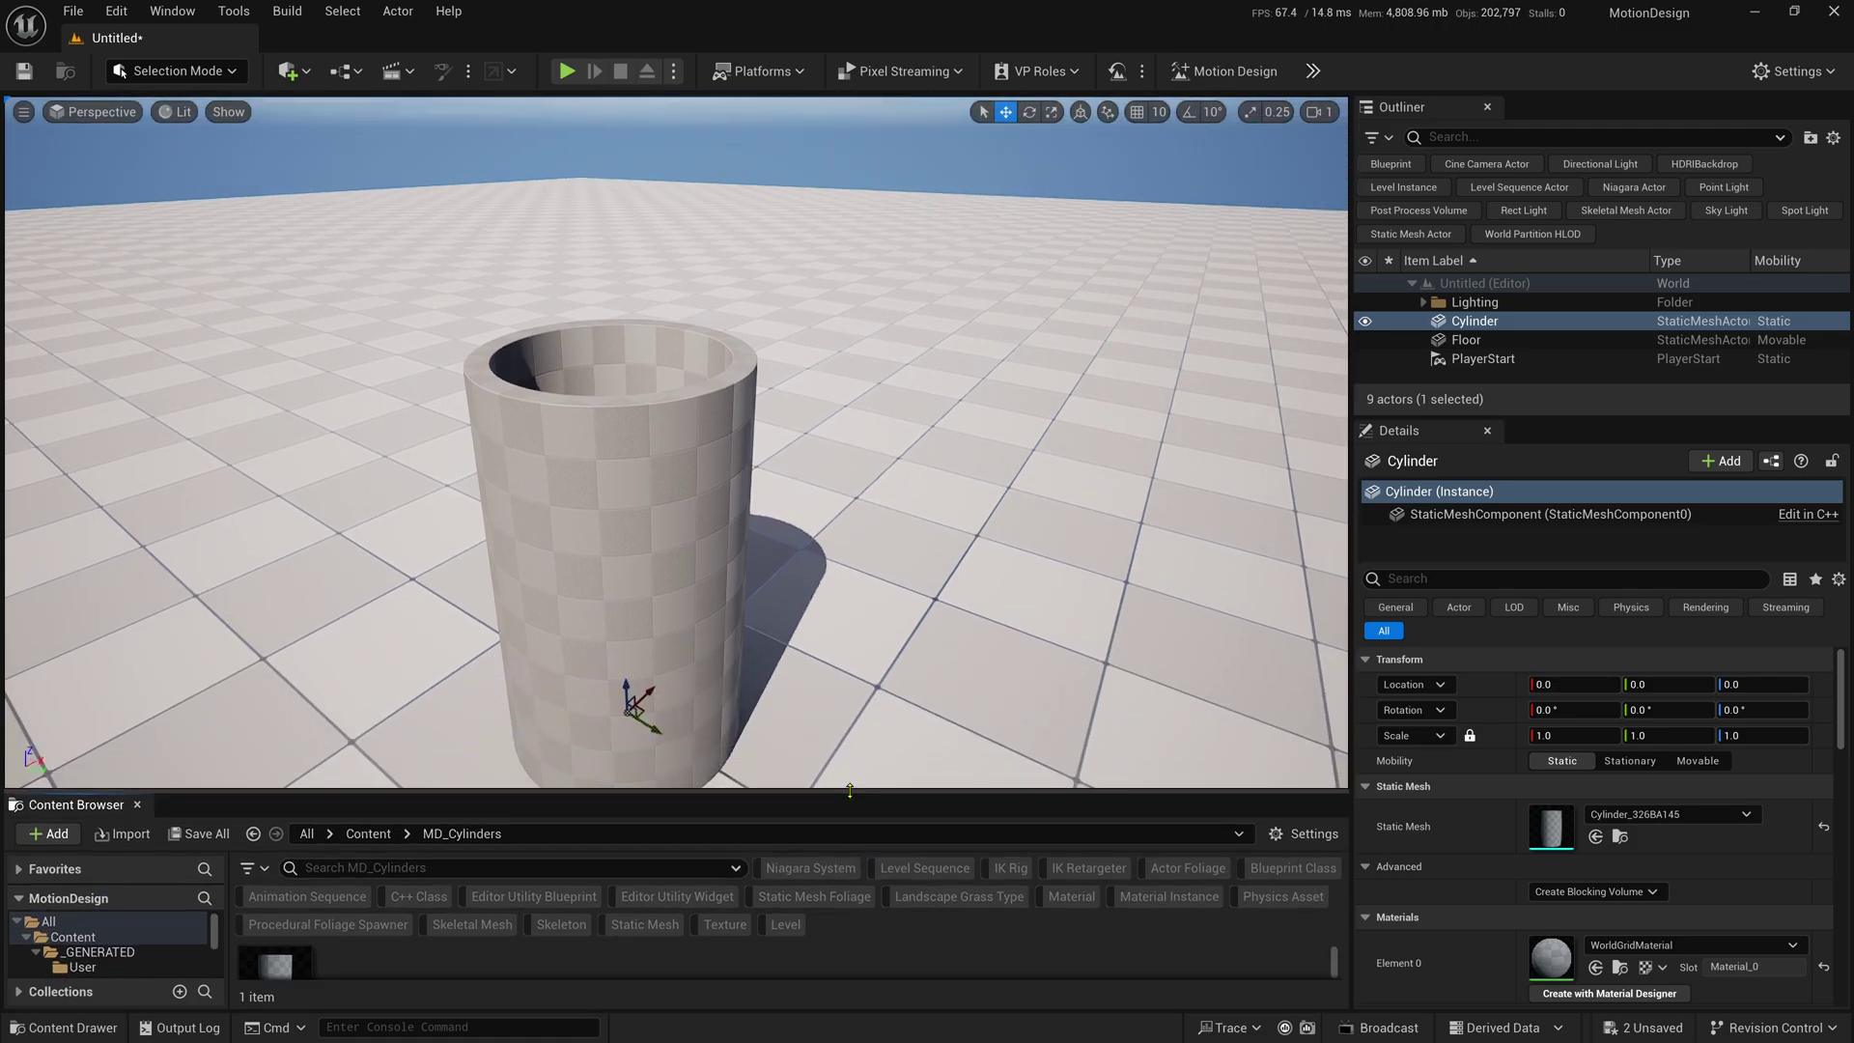
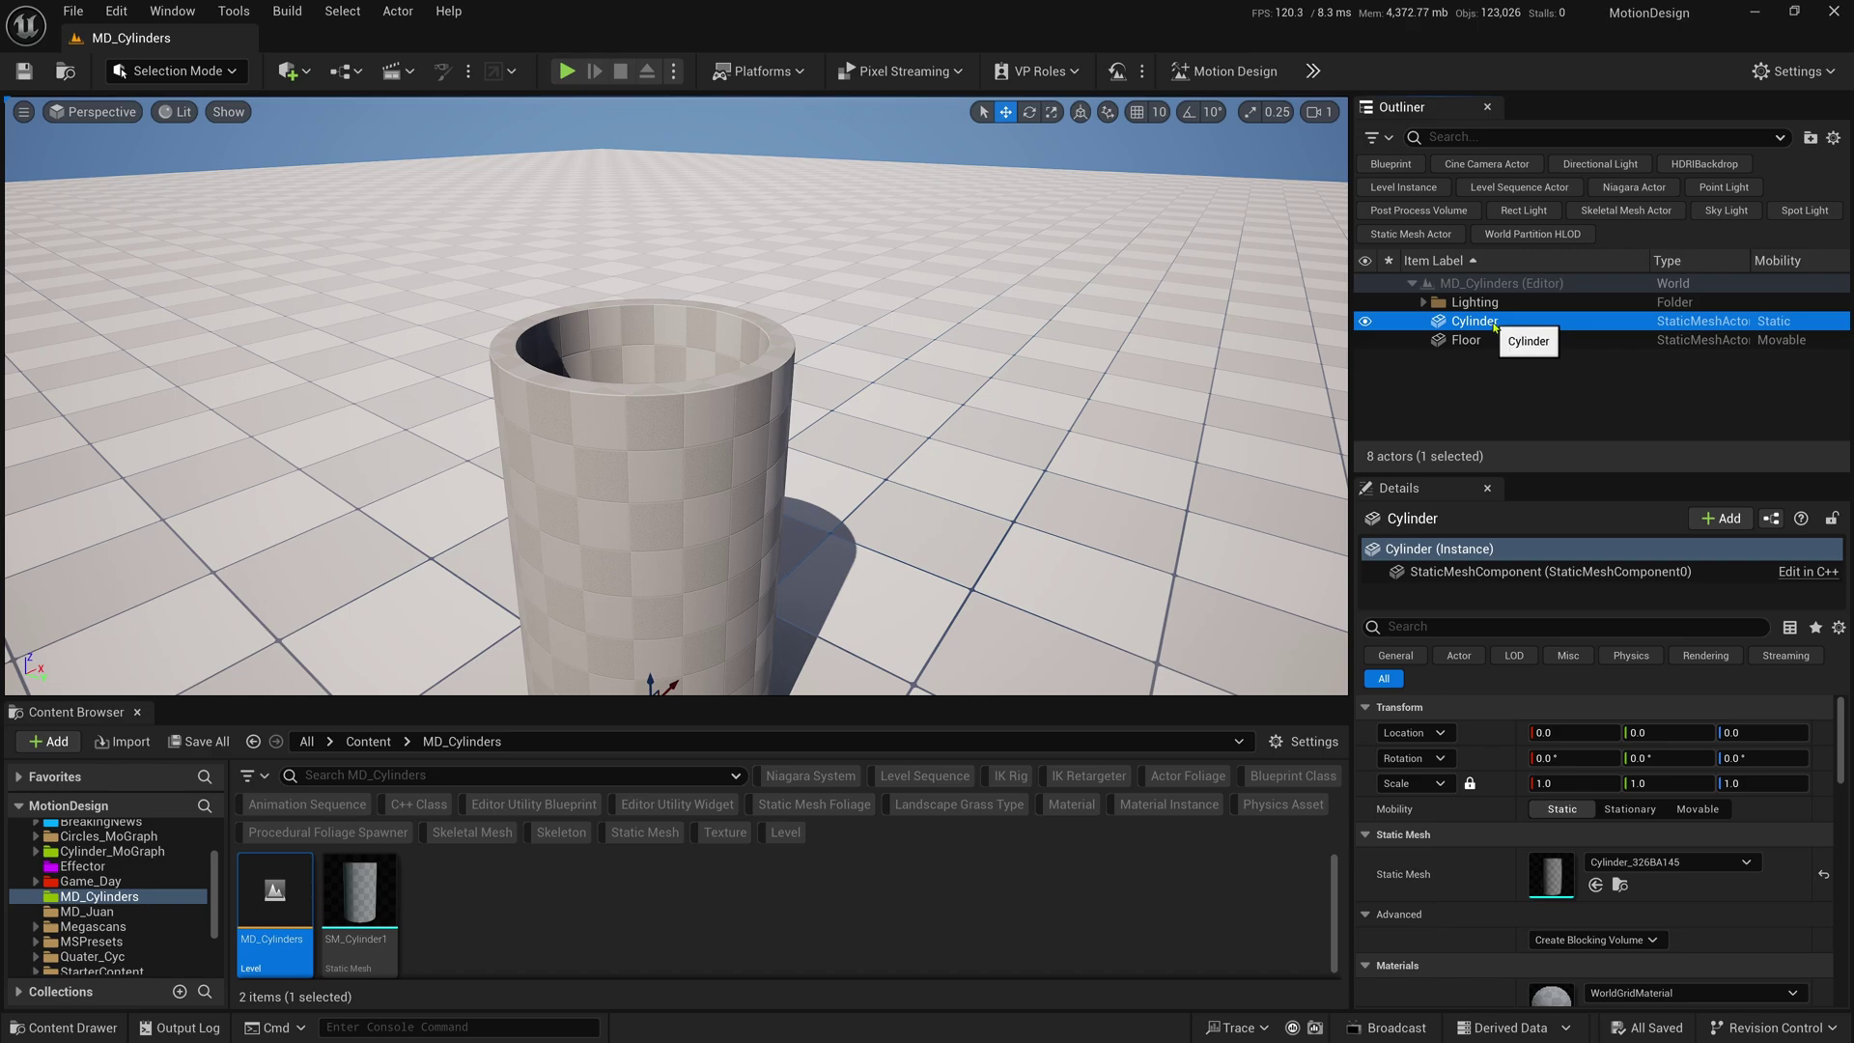
- Rename the cylinder actor as Cylinder_BIG
key(F2)
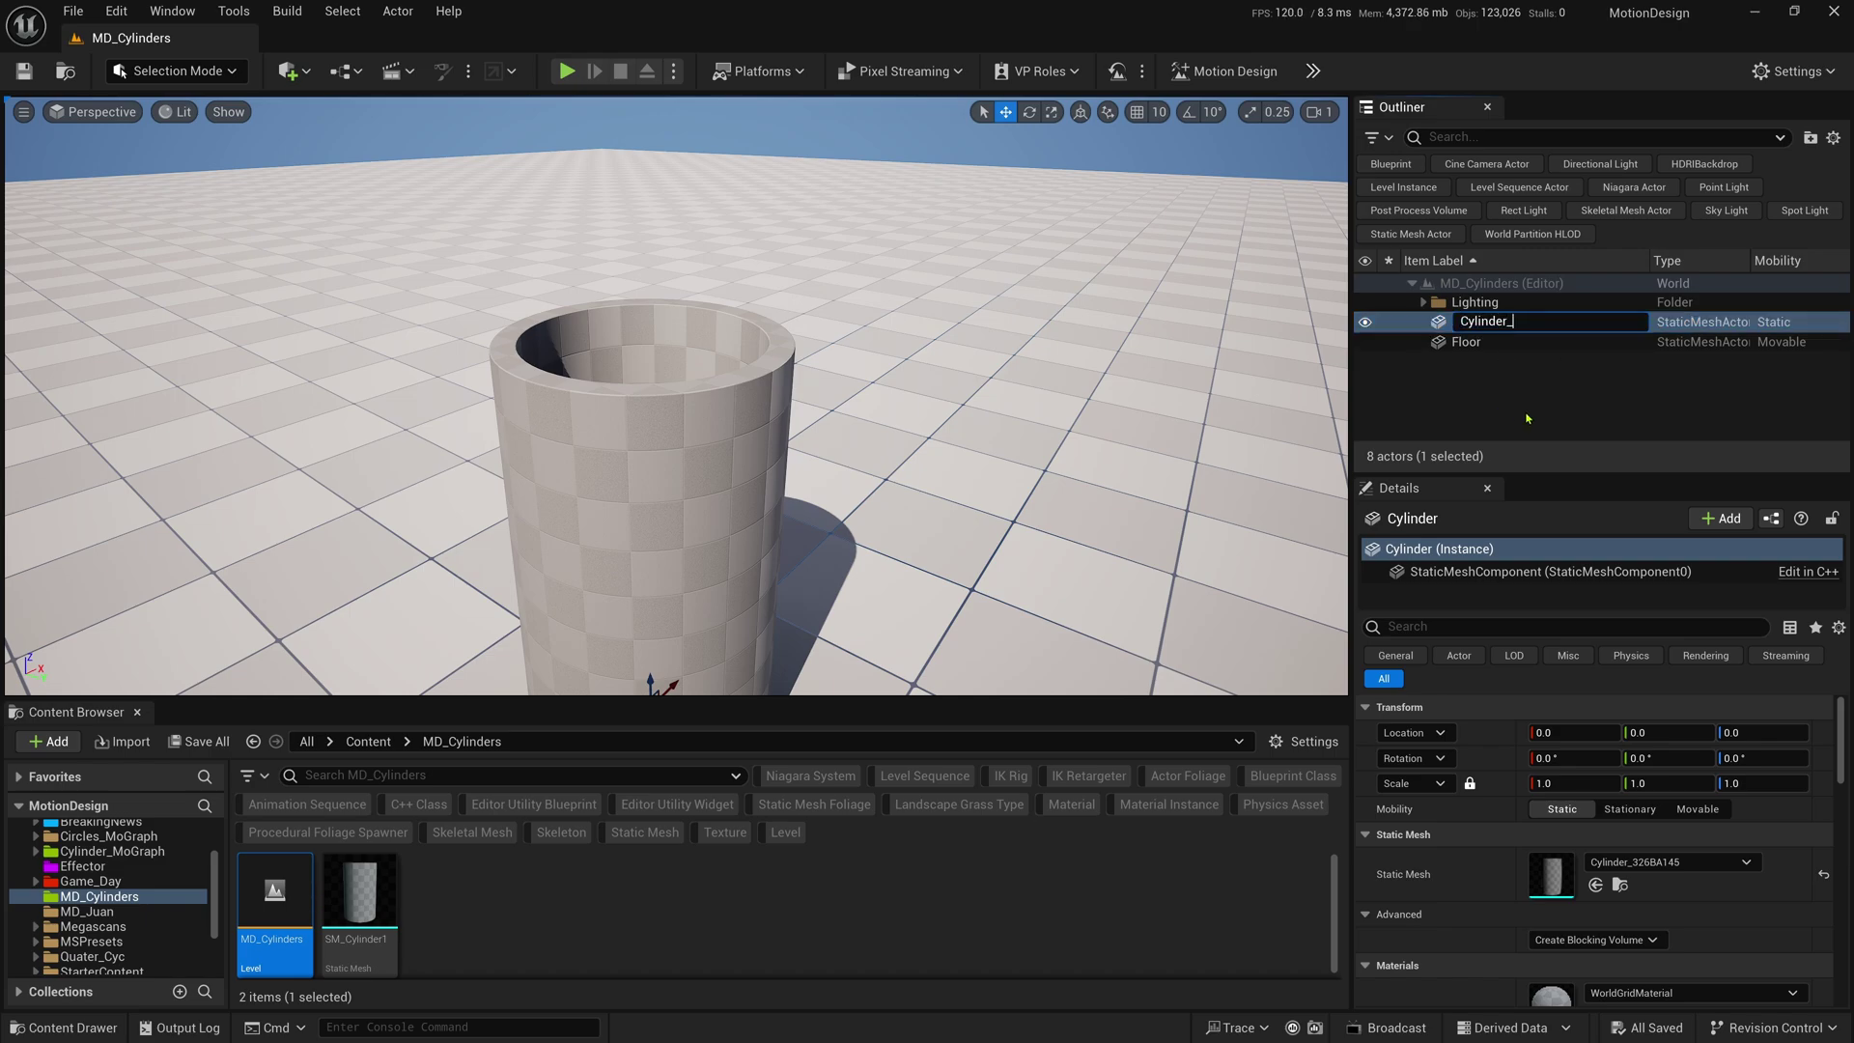
text(Cylinder_BIG)
key(Return)
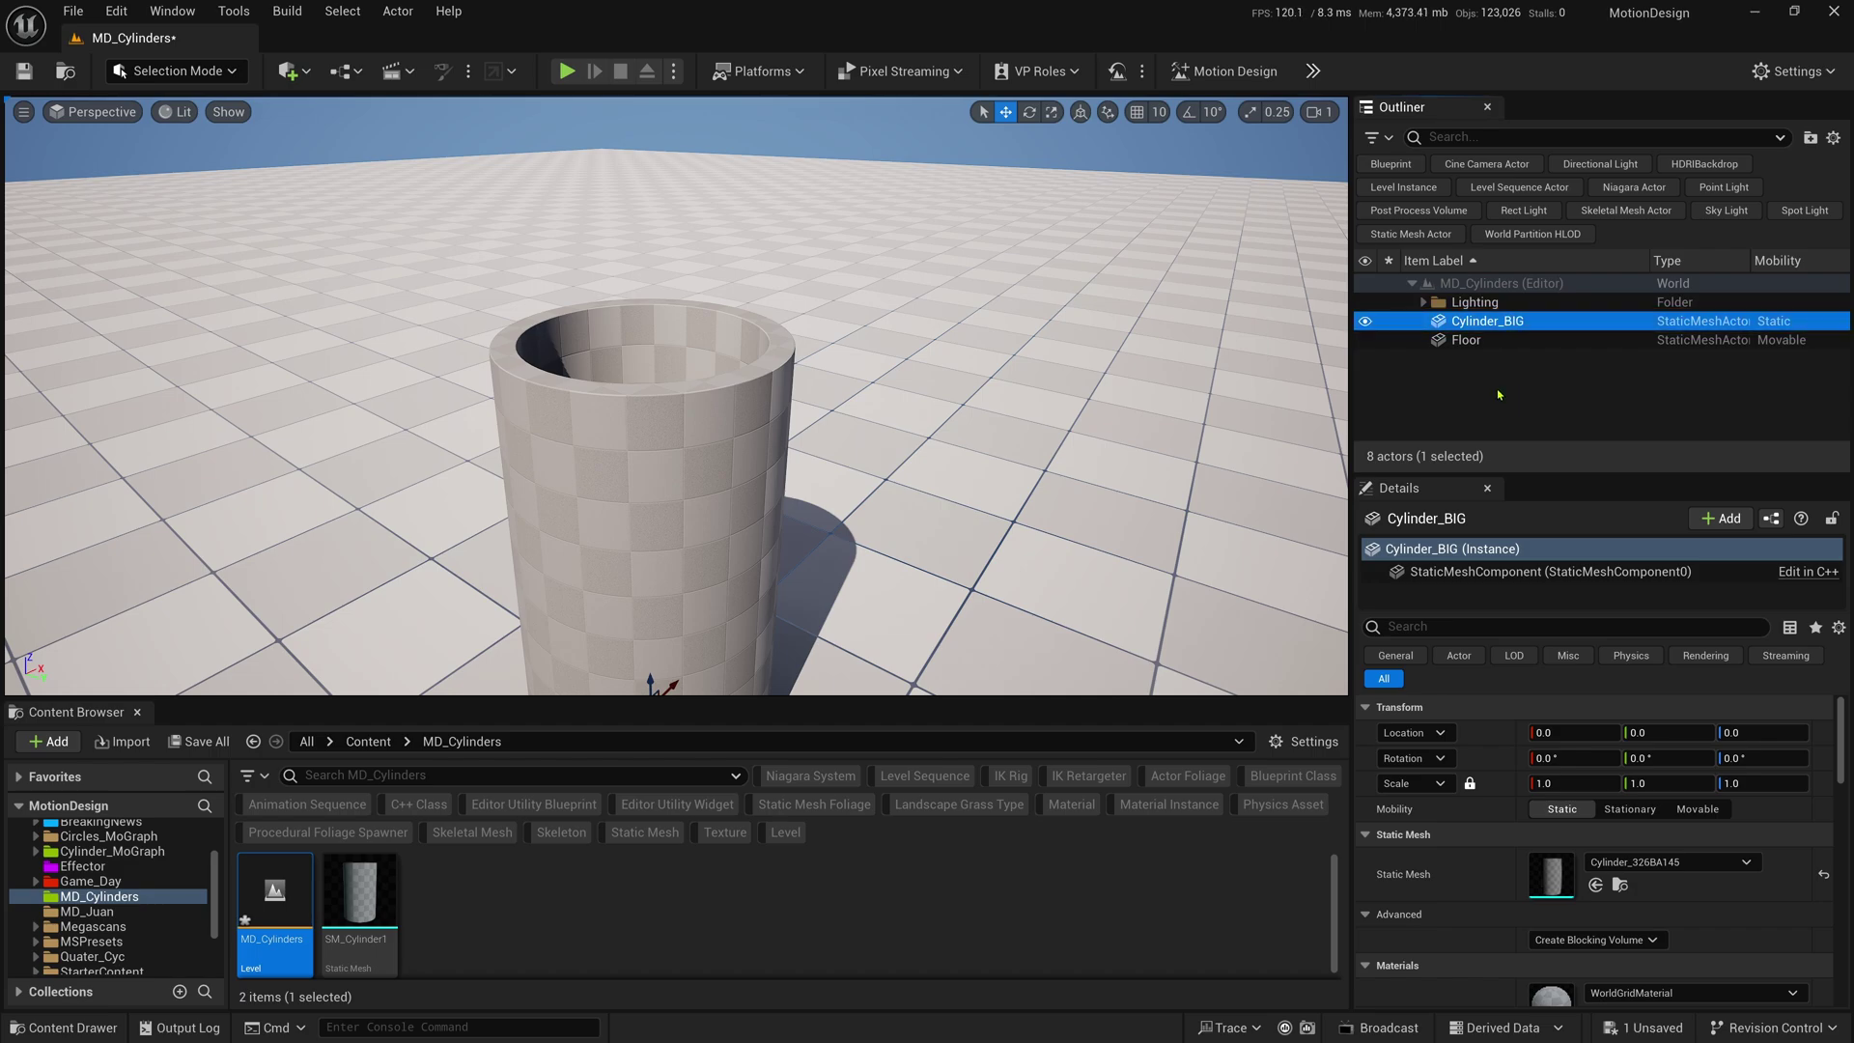
- Duplicate Cylinder_BIG and rename the copy as Cylinder_MED
key(ctrl+d)
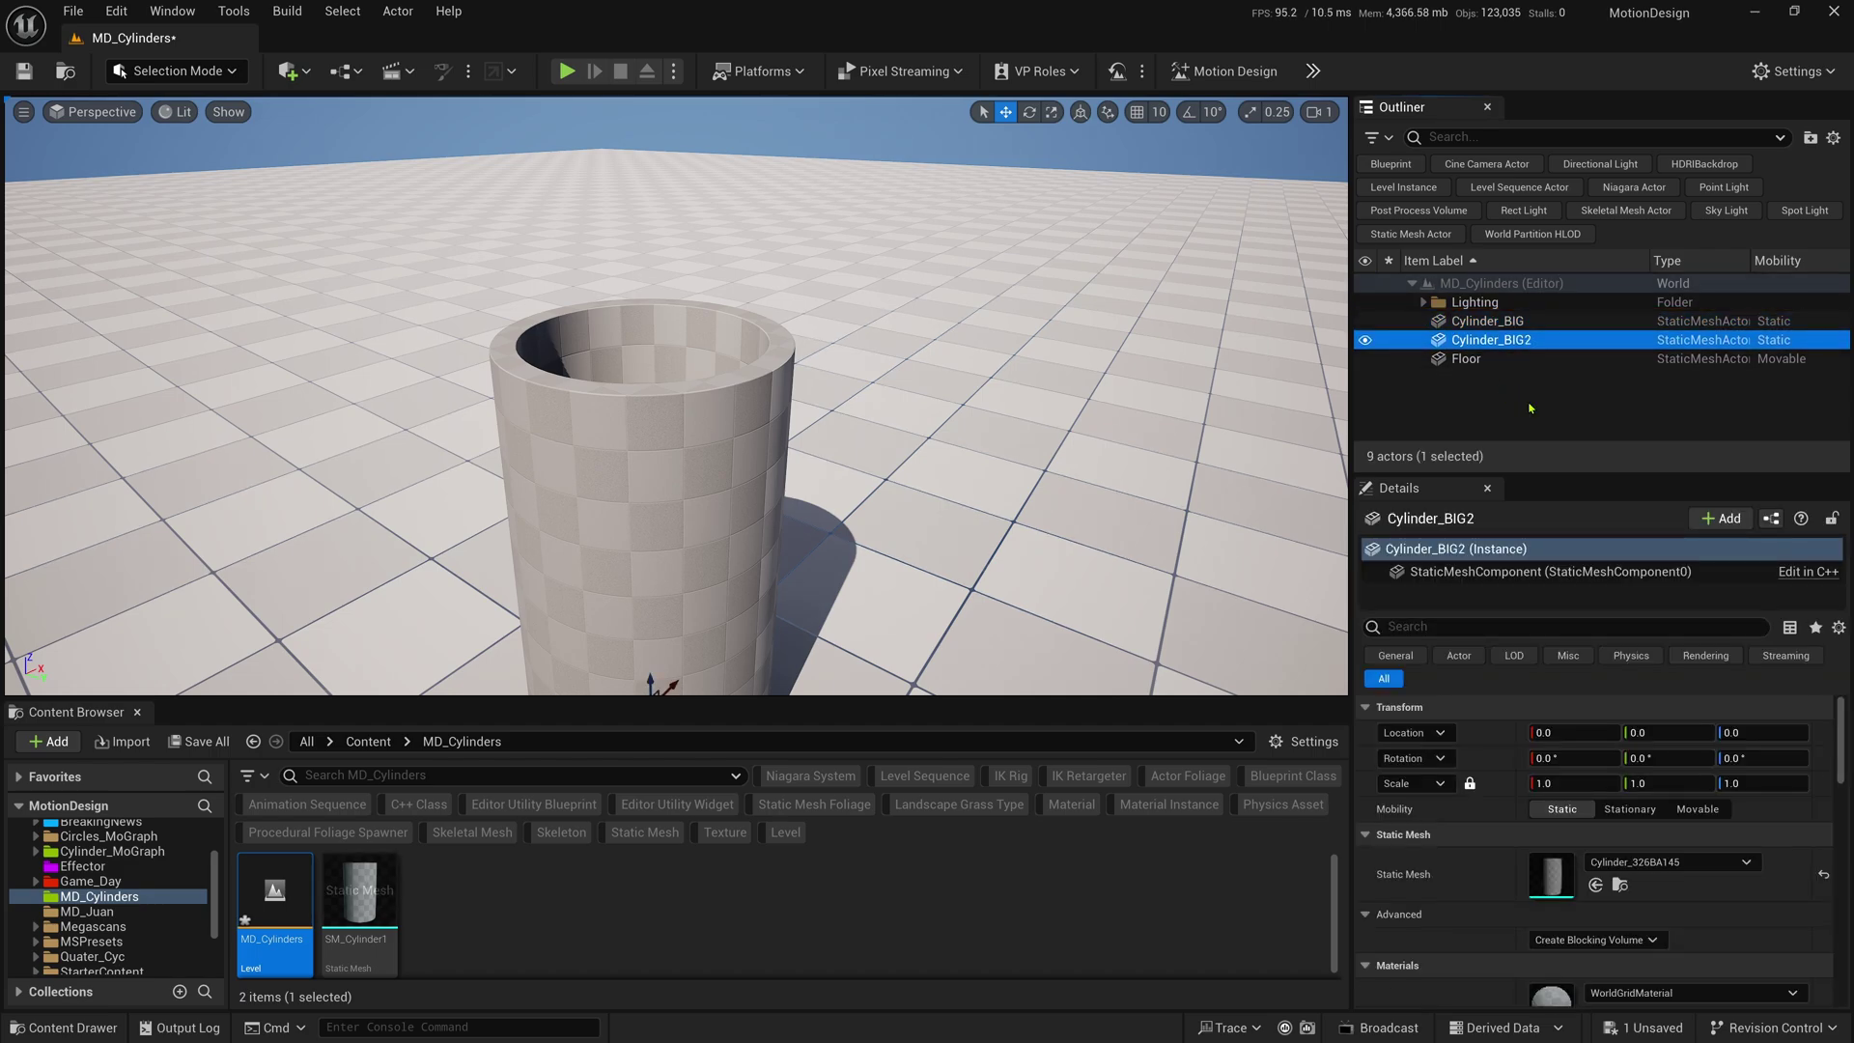
key(F2)
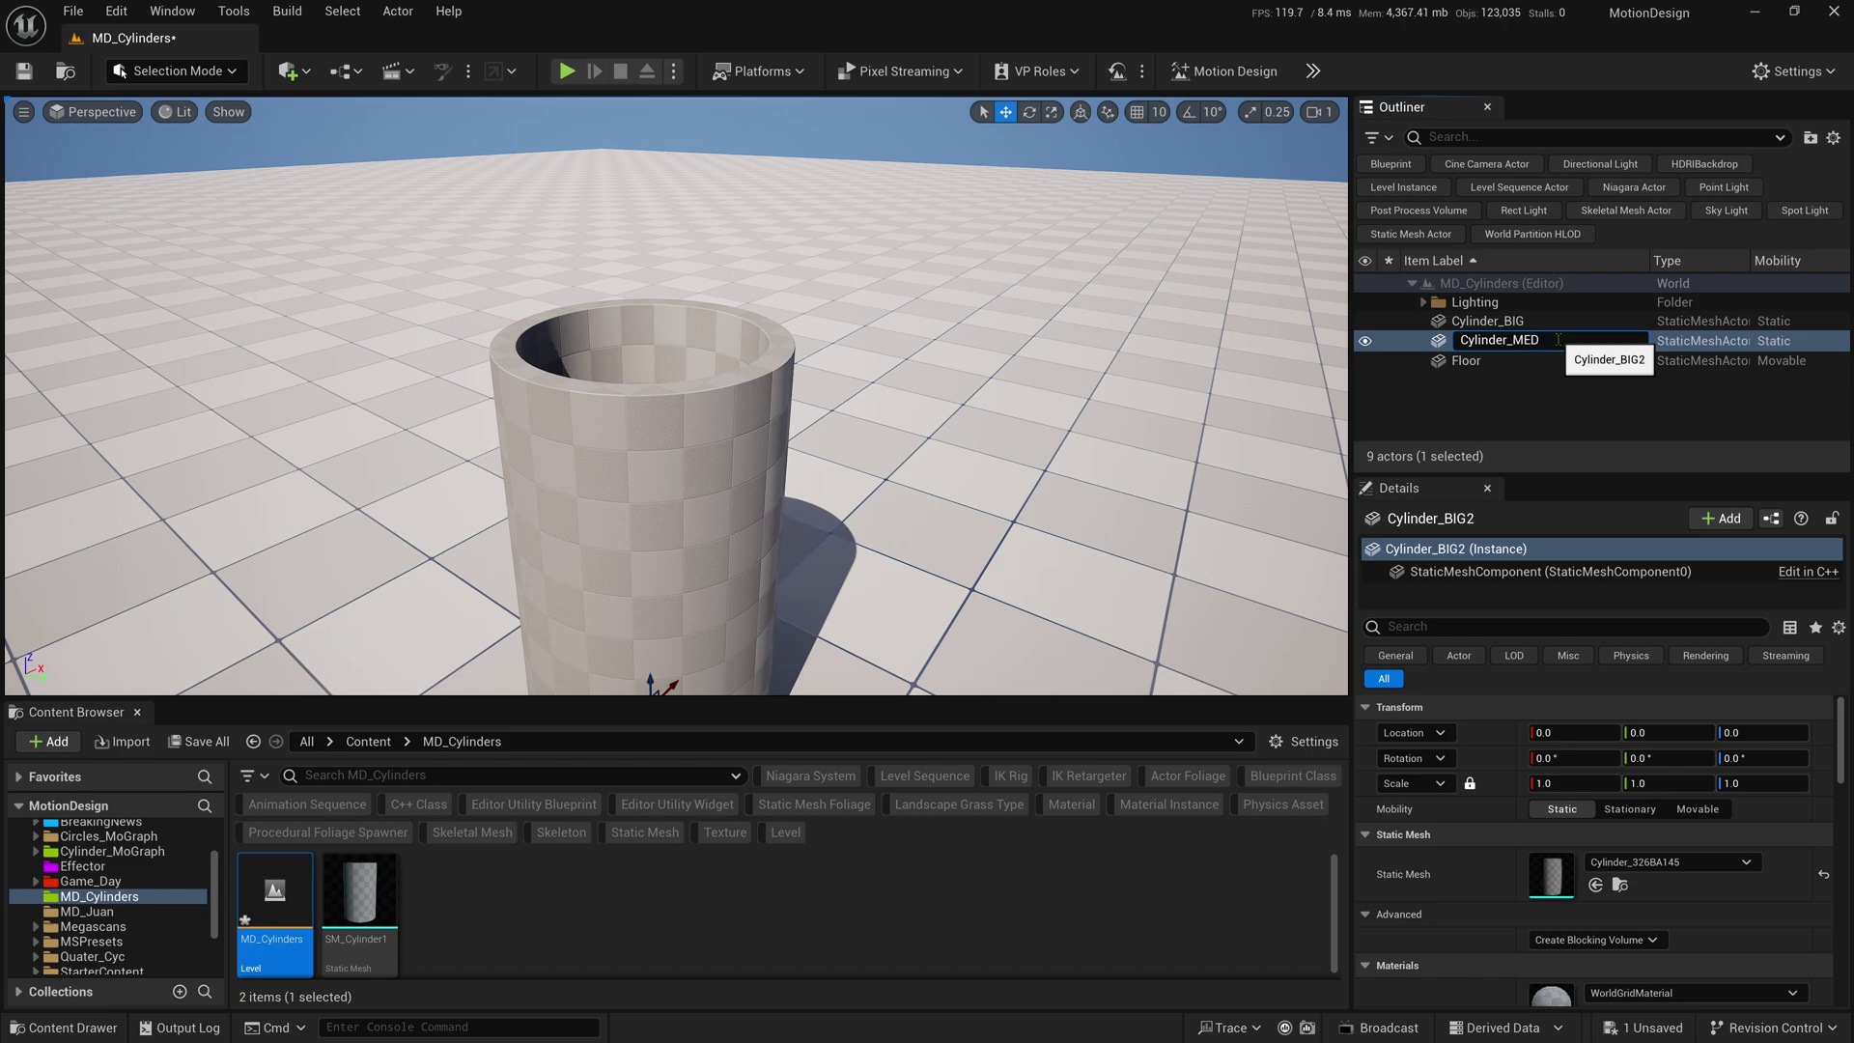
text(Cylinder_MED)
key(Return)
- Duplicate Cylinder_MED and rename the copy as Cylinder_SML
key(ctrl+d)
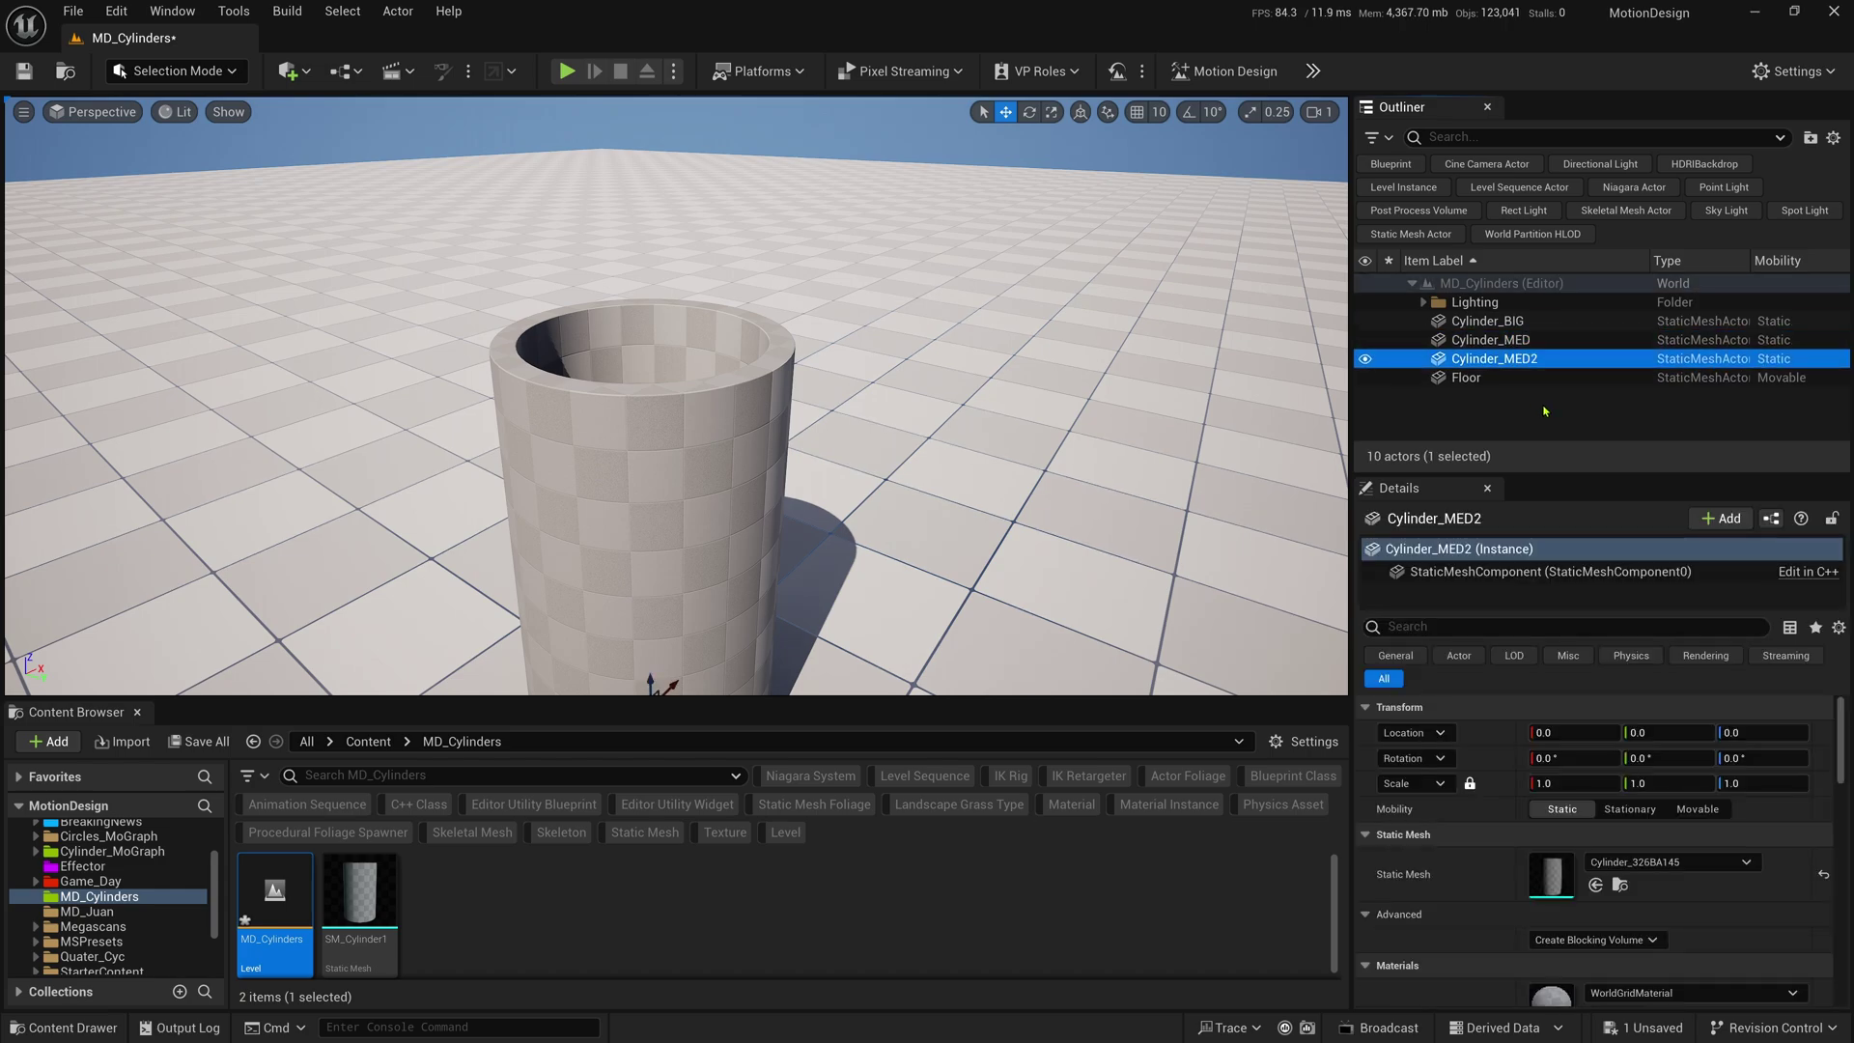
key(F2)
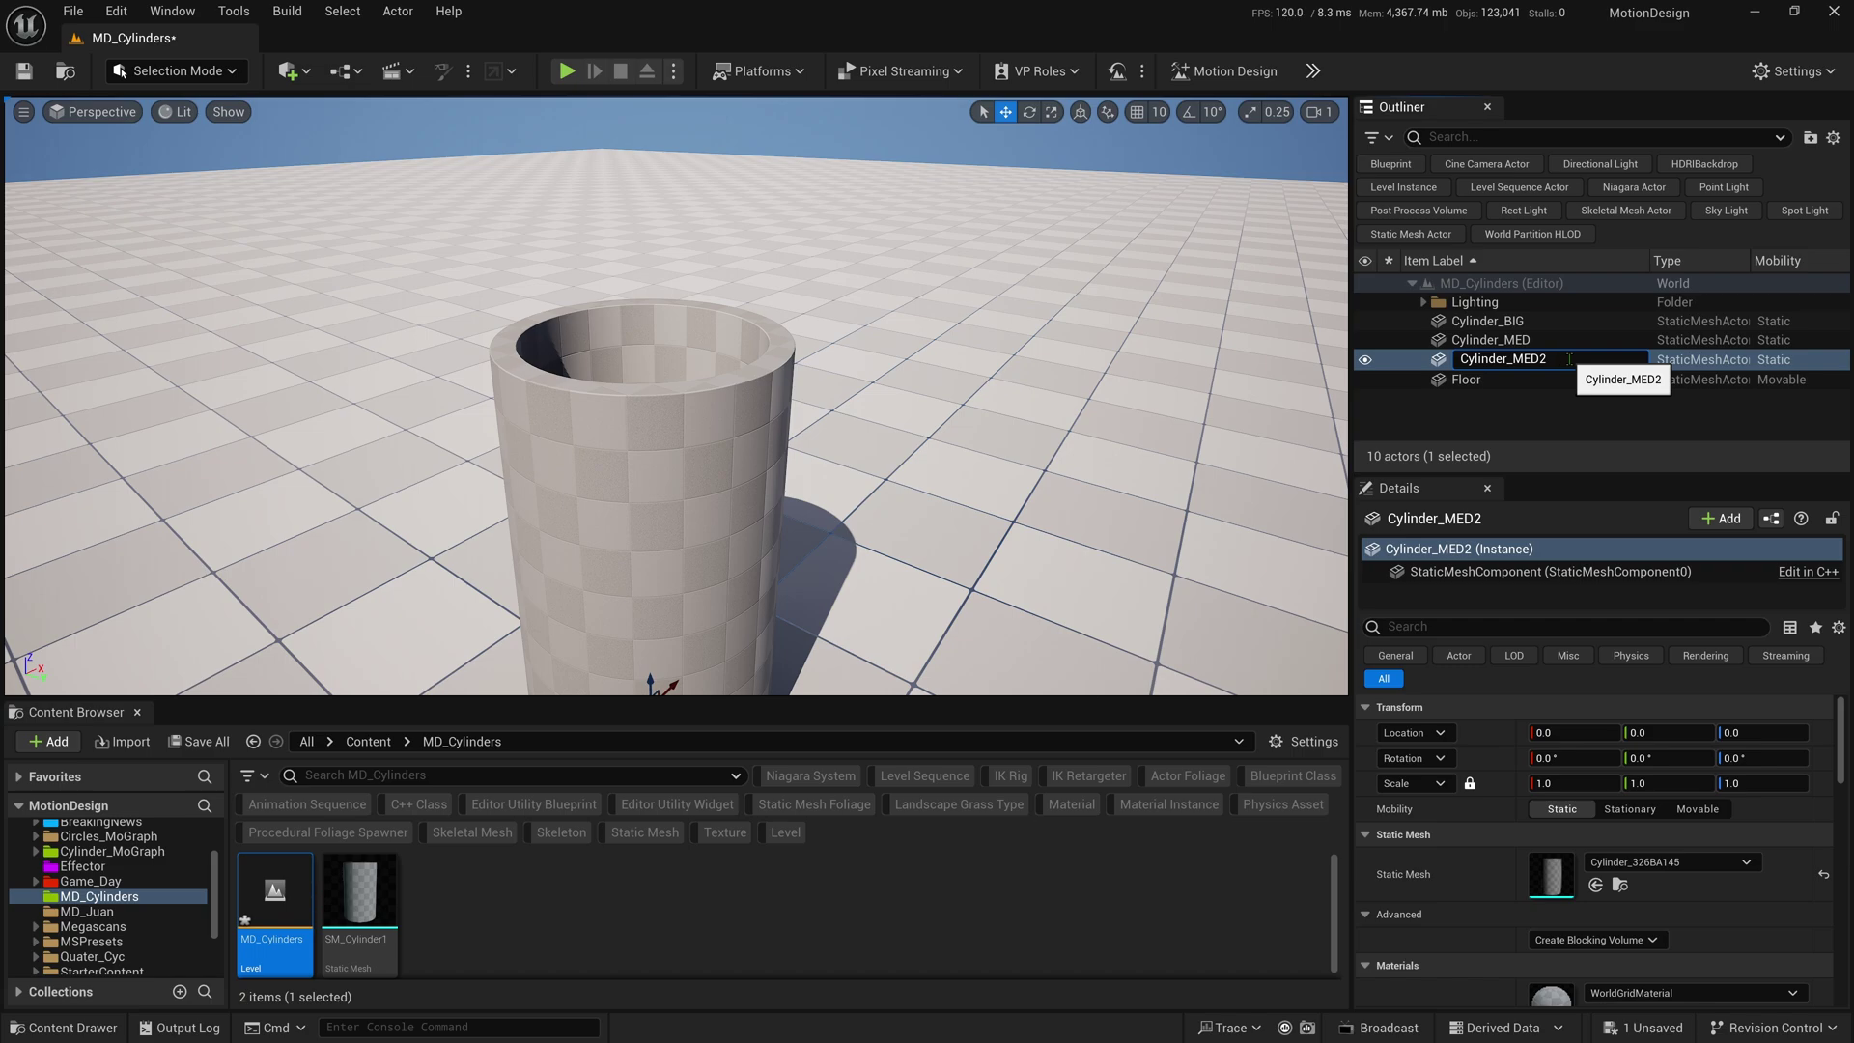
text(Cylinder_SML)
key(Return)
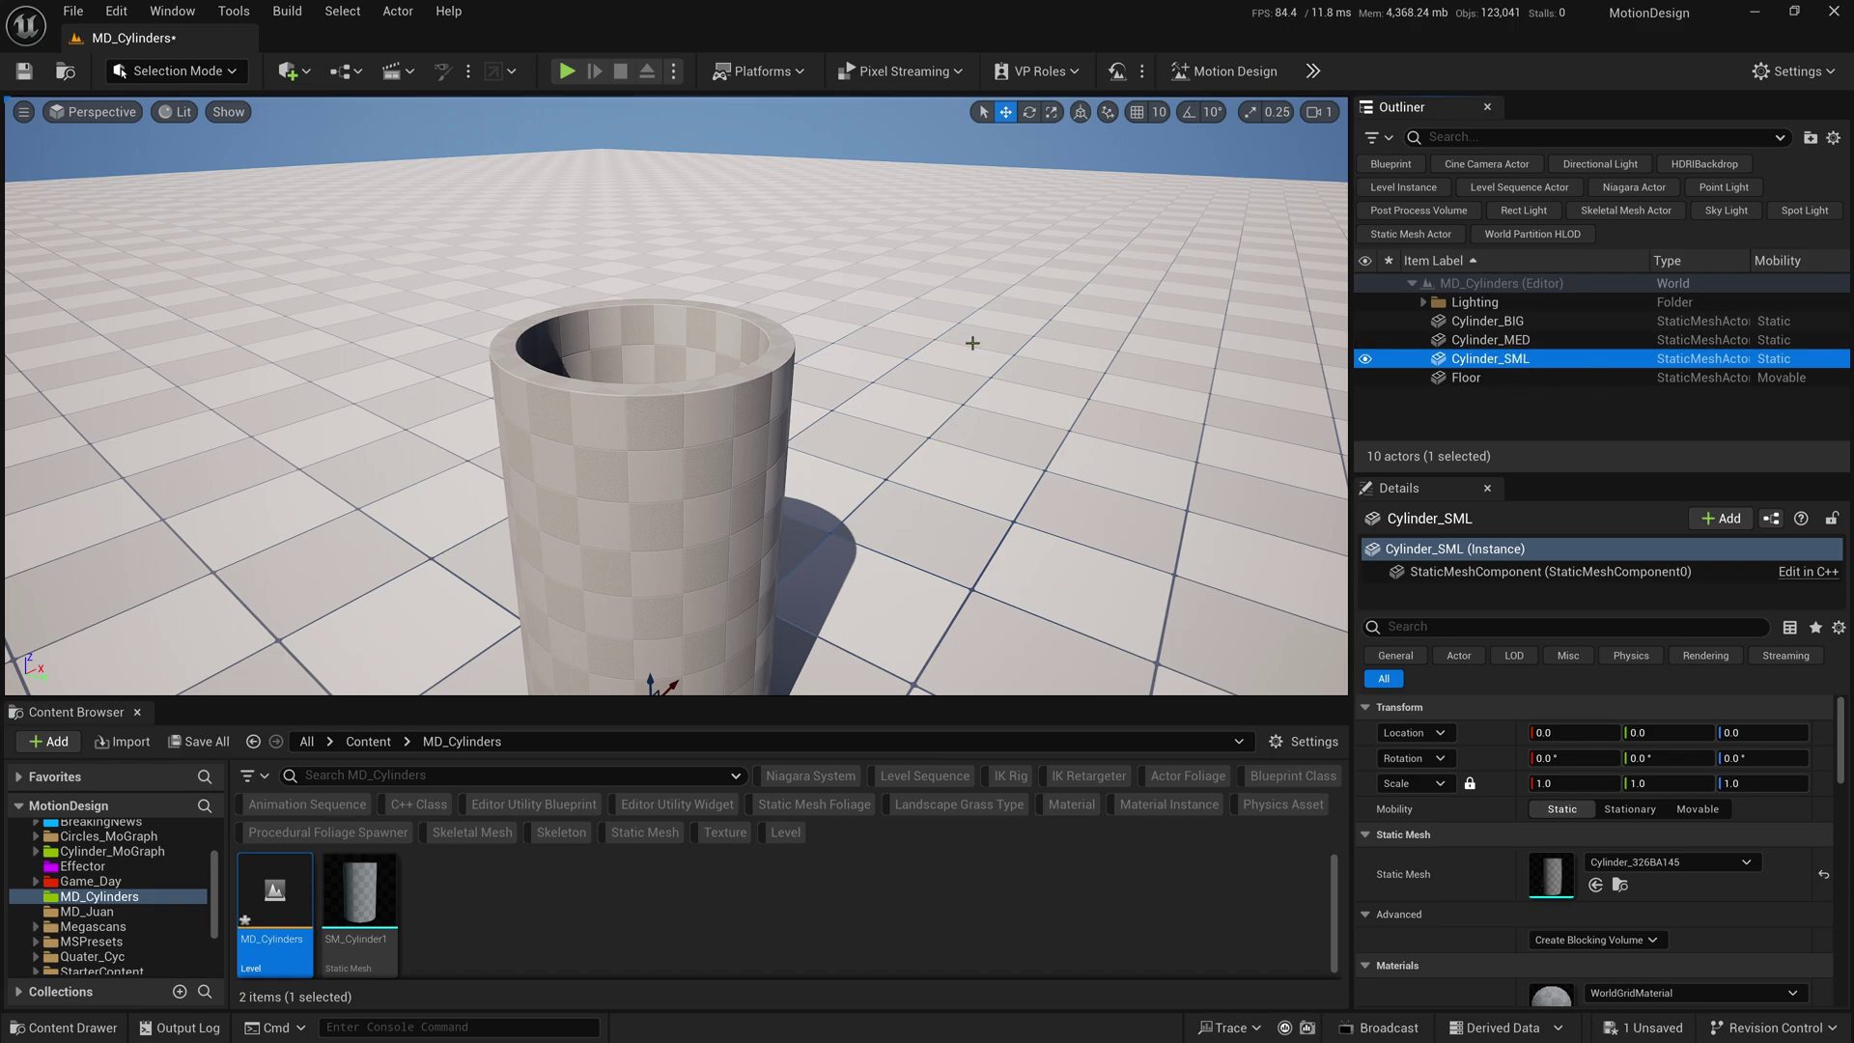
- Scale Cylinder_MED uniformly to 0.8 and raise it so its rim stands above Cylinder_BIG's rim
key(Up)
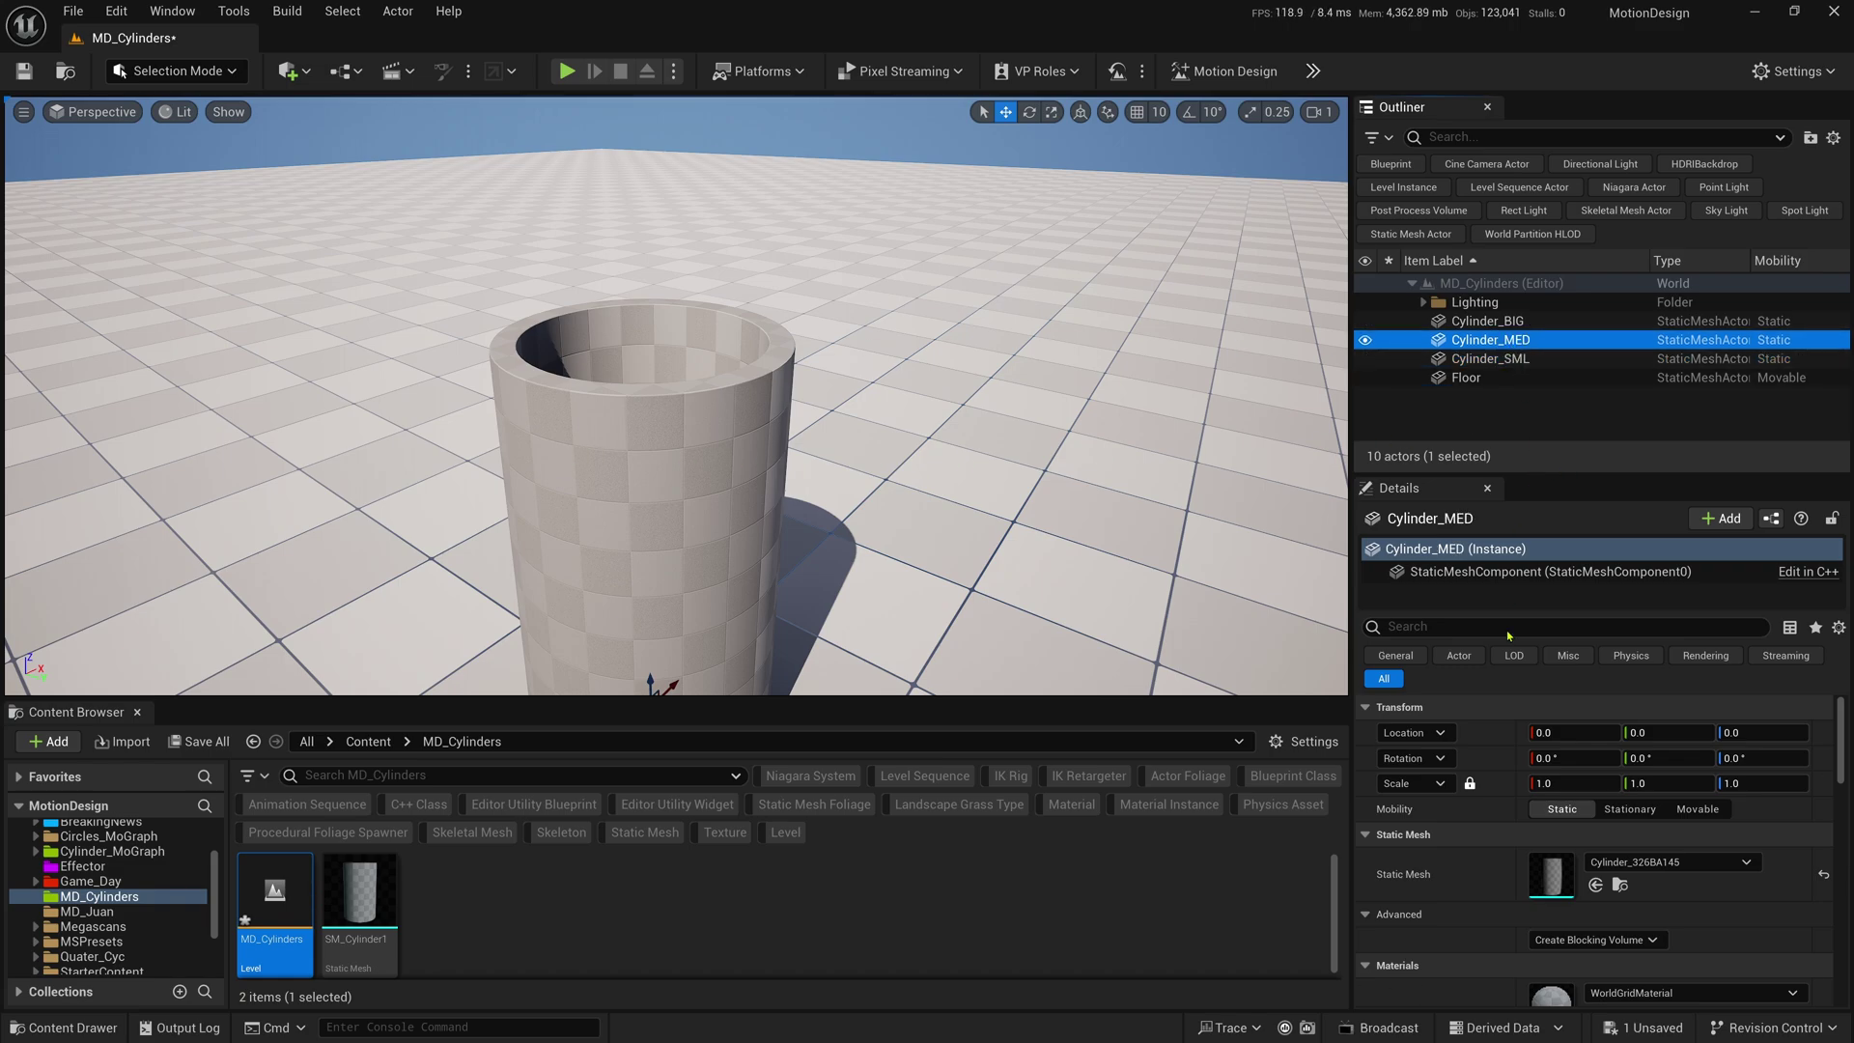
click(1492, 320)
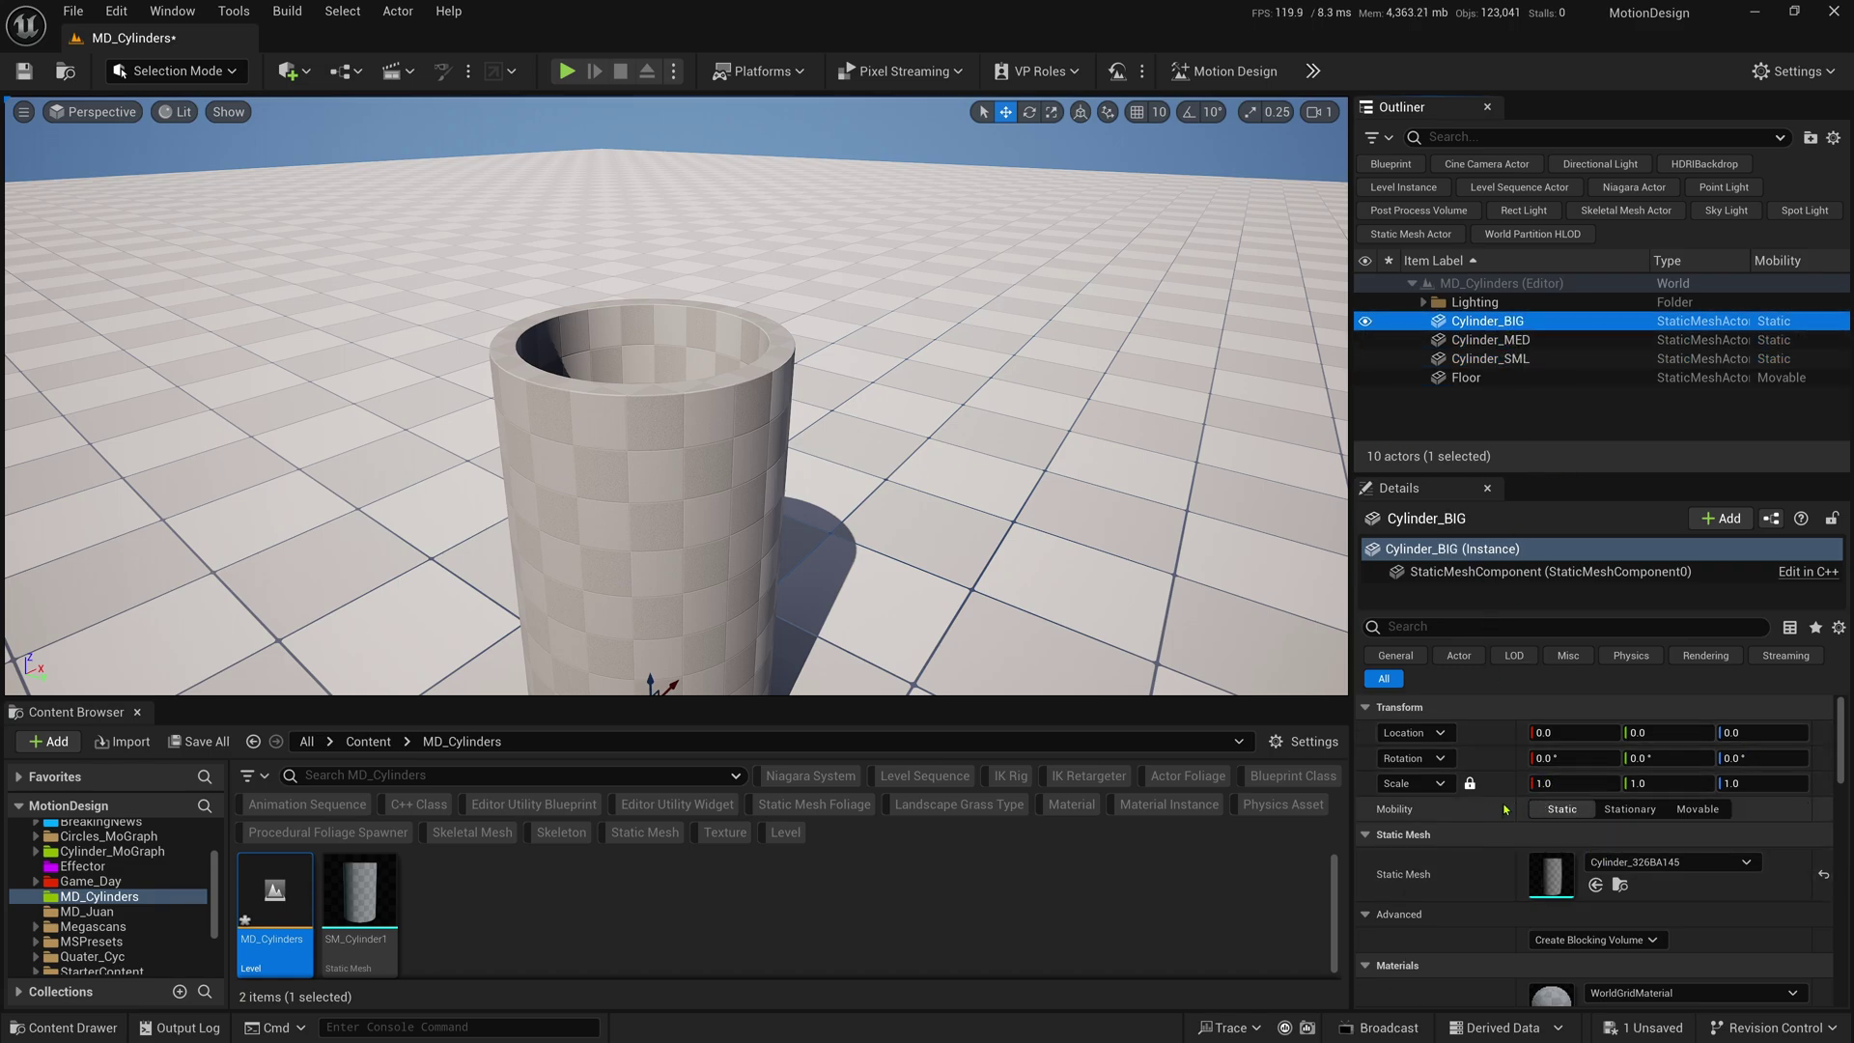
click(1550, 339)
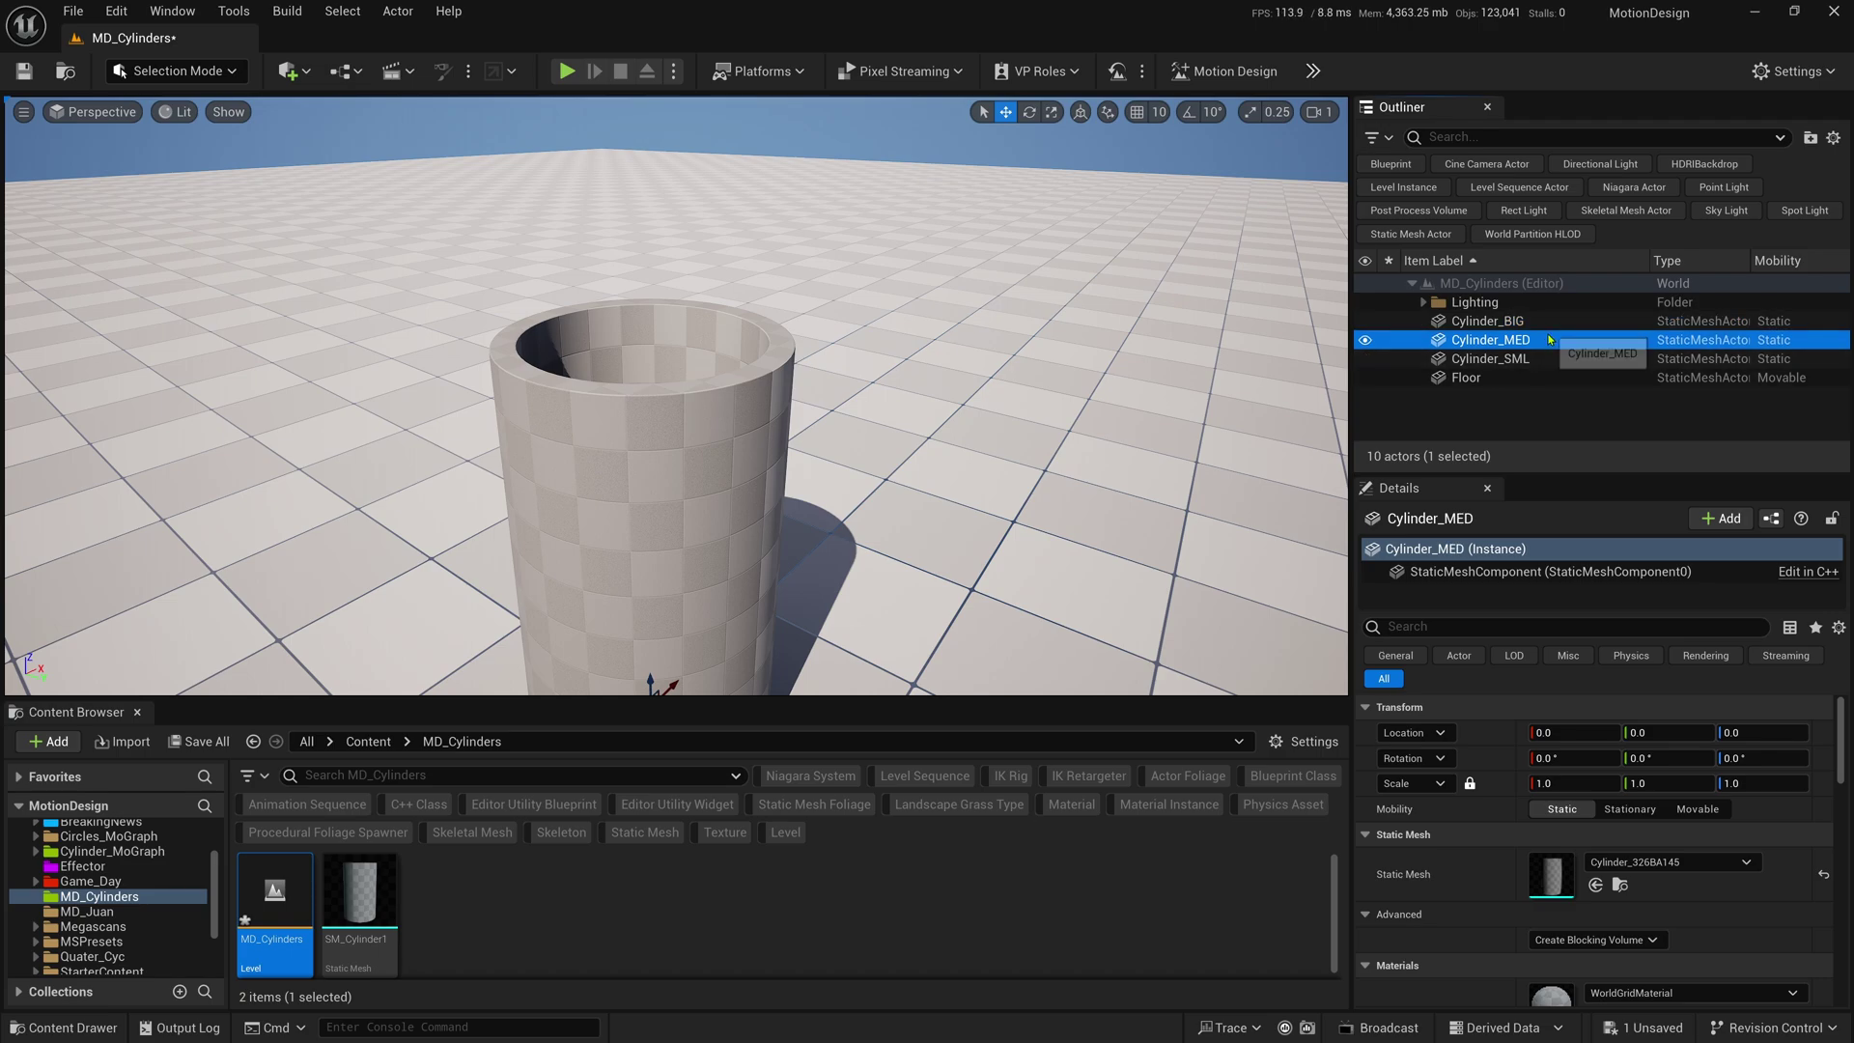
click(1580, 782)
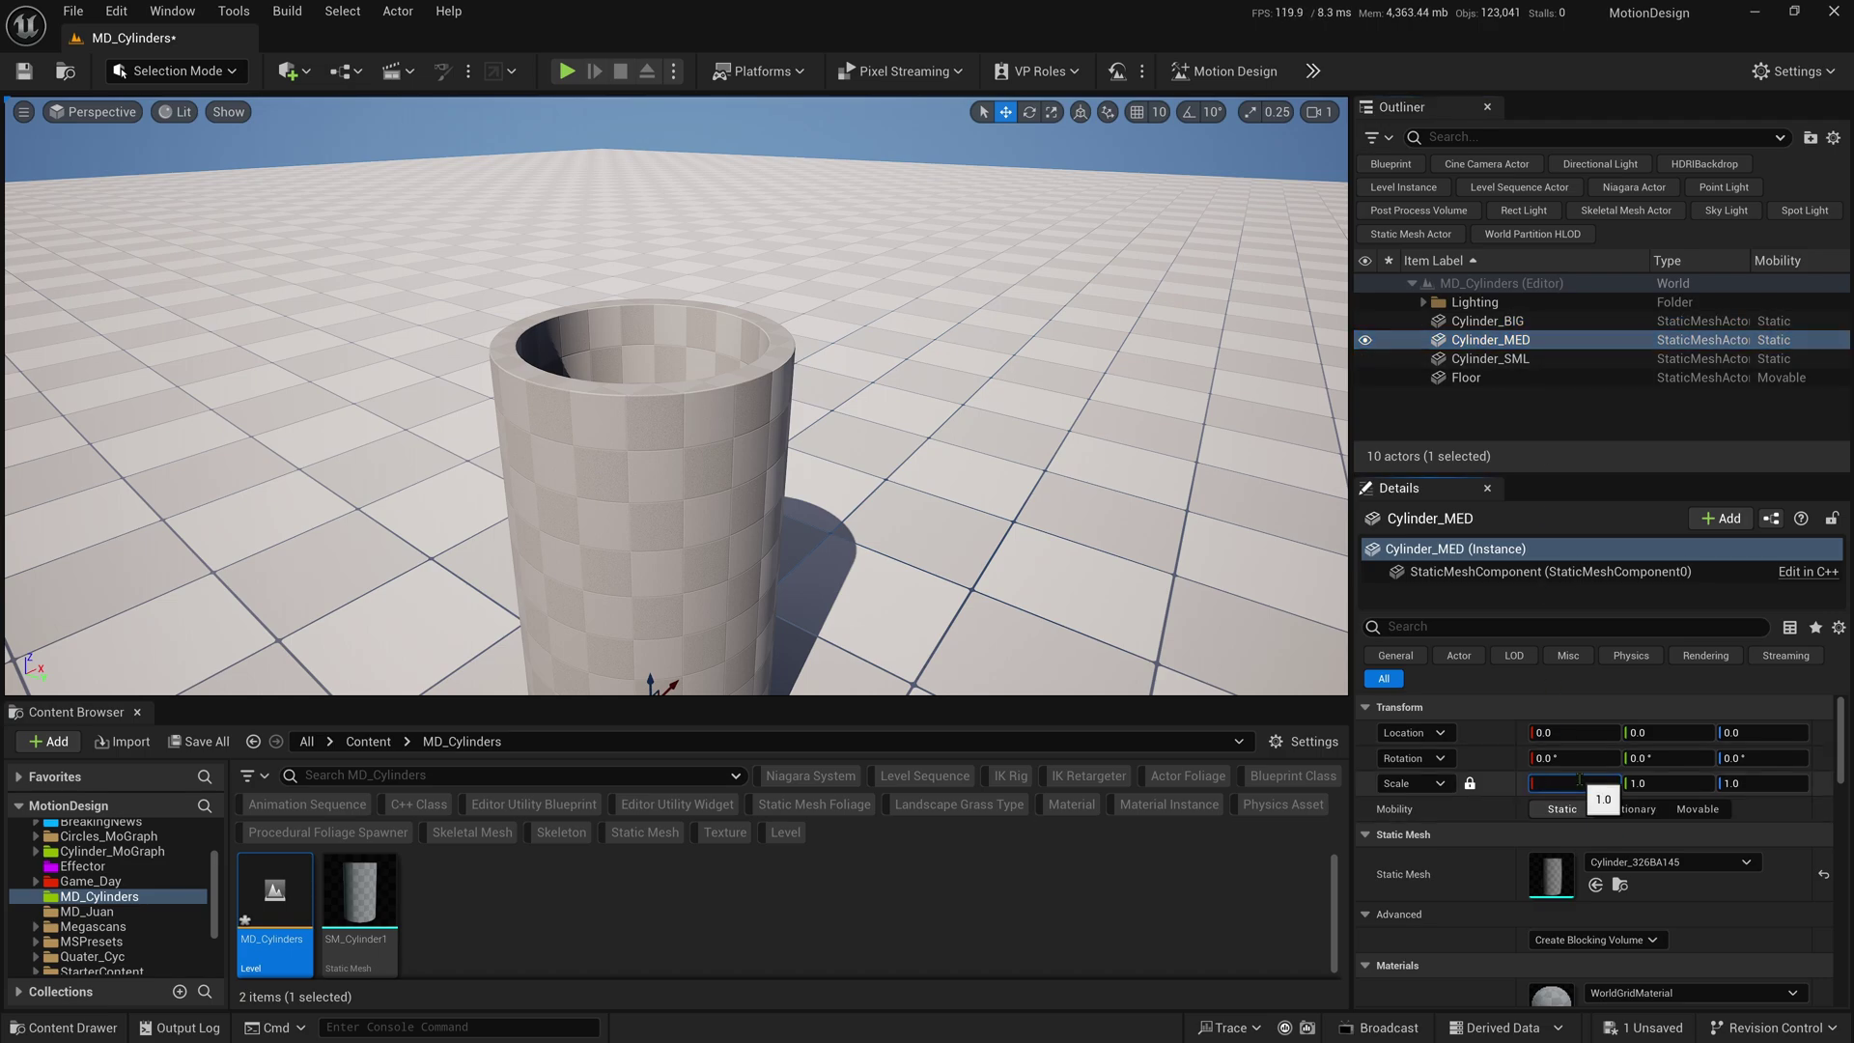
text(.8)
key(Return)
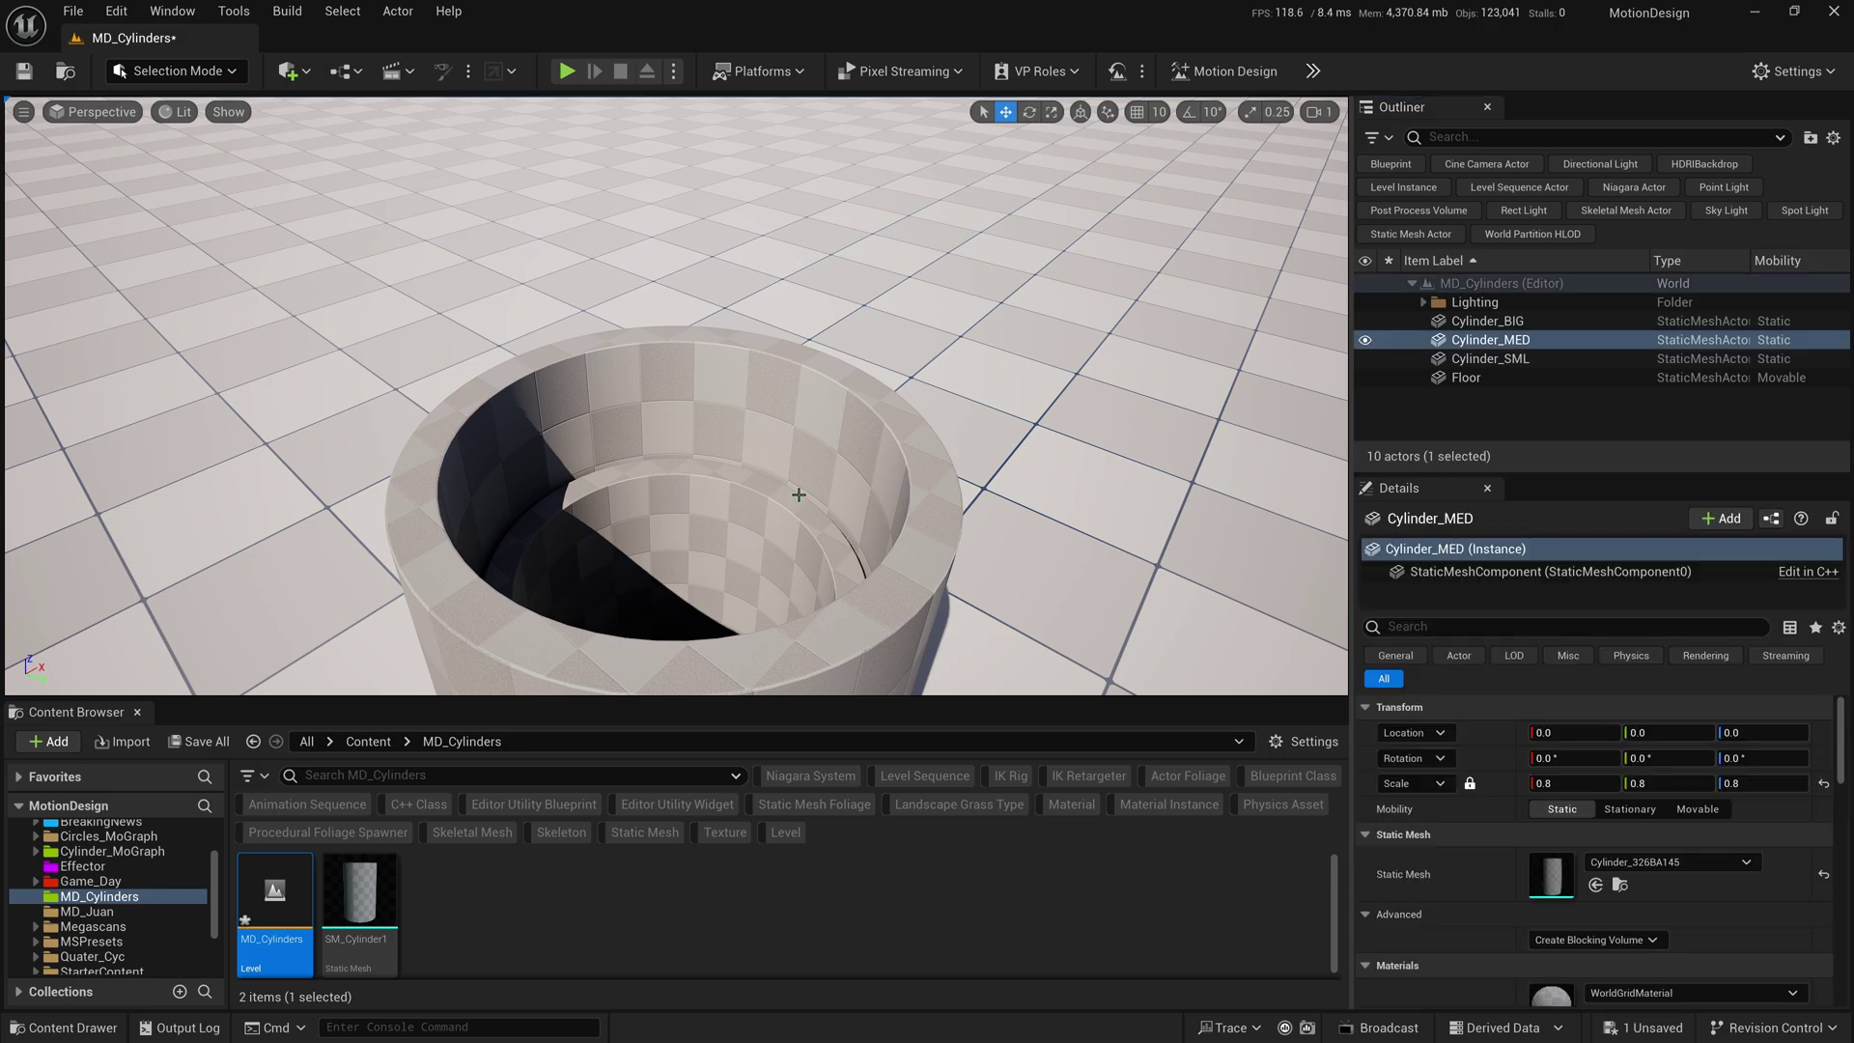
drag(1738, 733, 1790, 733)
right_drag(1014, 360, 1020, 364)
- Scale Cylinder_SML down uniformly to fit inside Cylinder_MED and raise it so its rim stands above the other two
click(1545, 358)
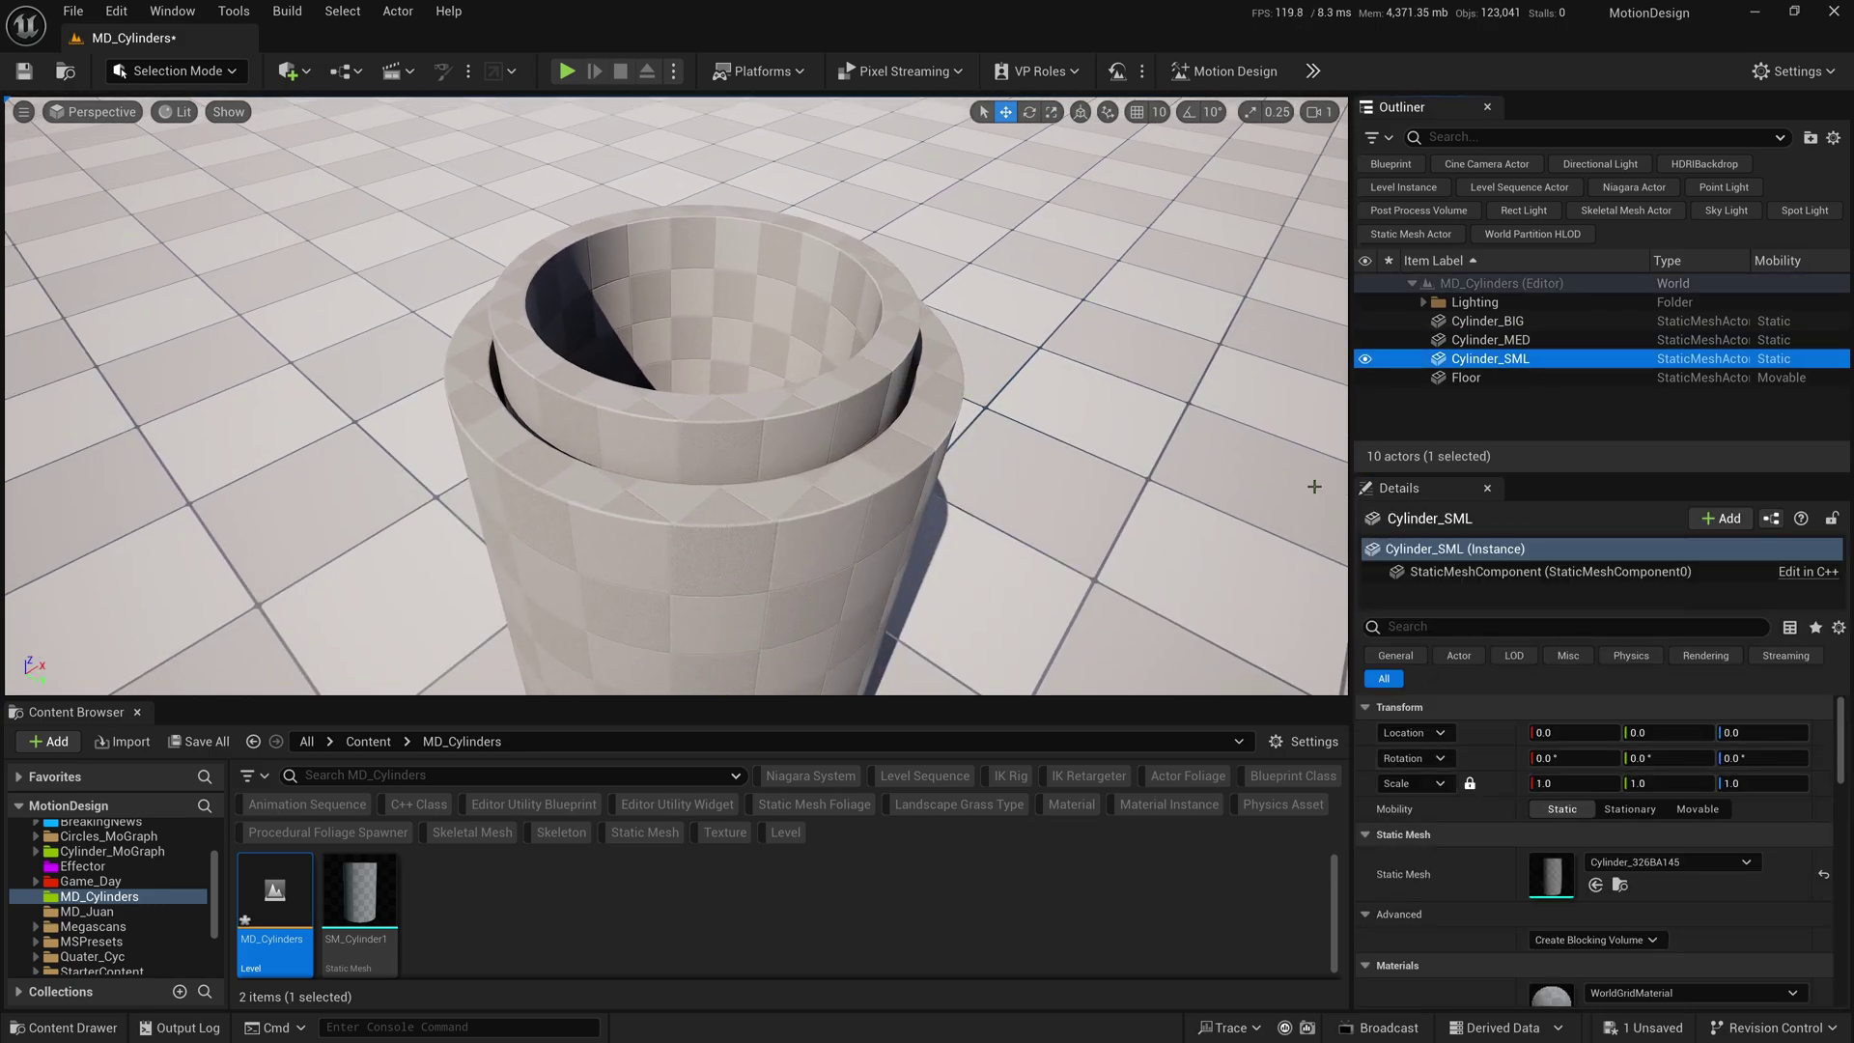
click(1591, 783)
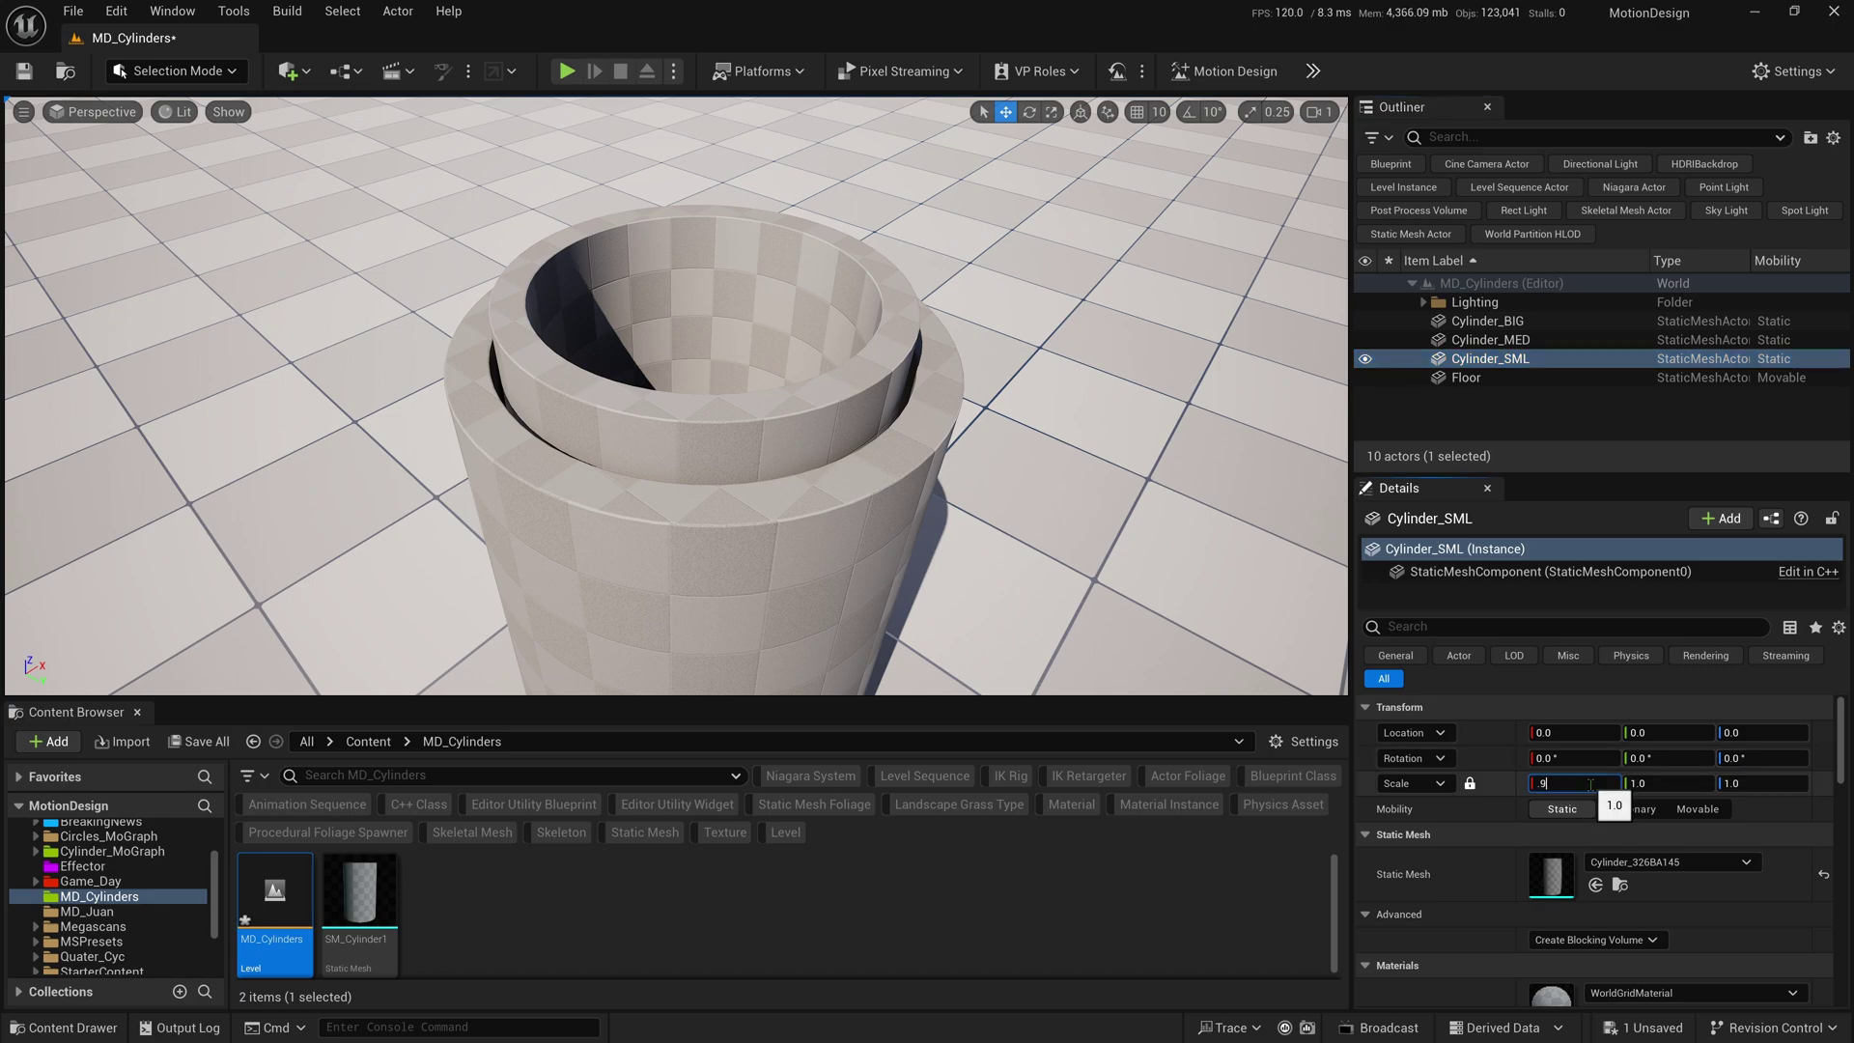
key(Return)
drag(1739, 733, 1835, 733)
alt+drag(1146, 461, 1146, 461)
- Save the level with nothing selected and create a Motion Design scene for it
click(1493, 424)
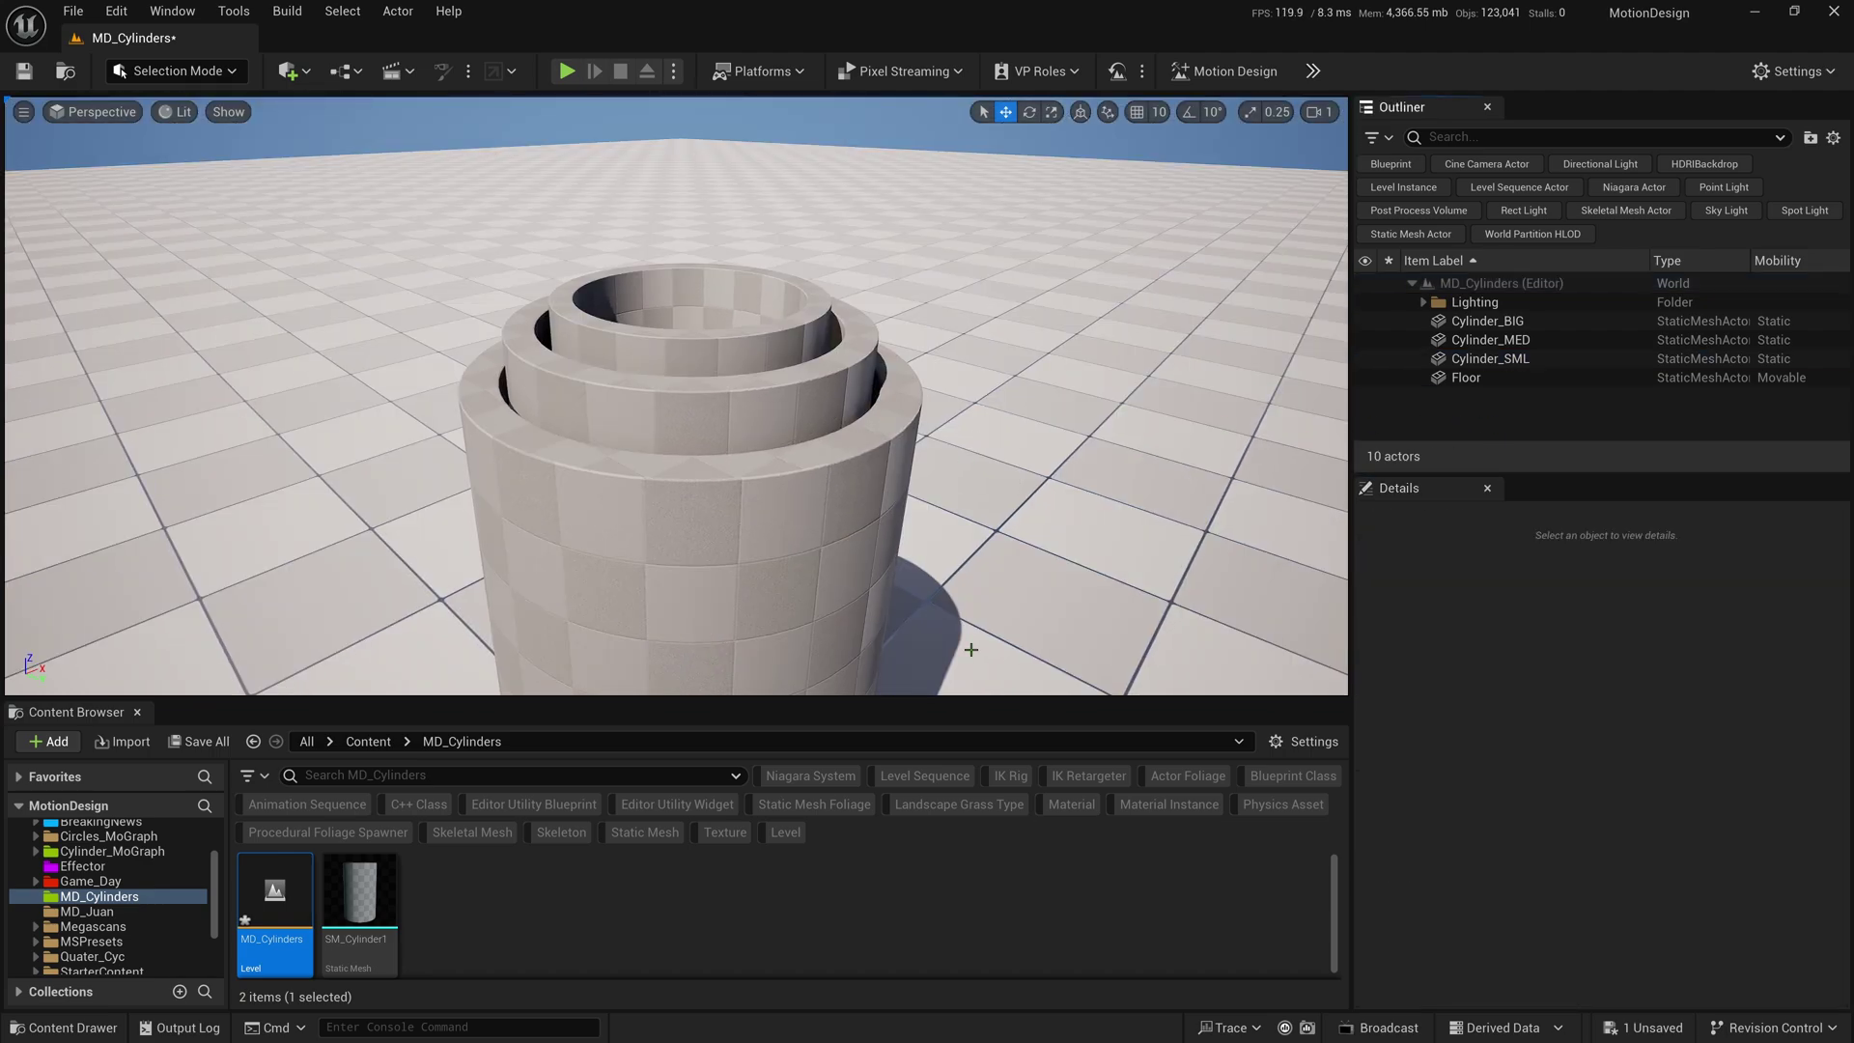
key(ctrl+s)
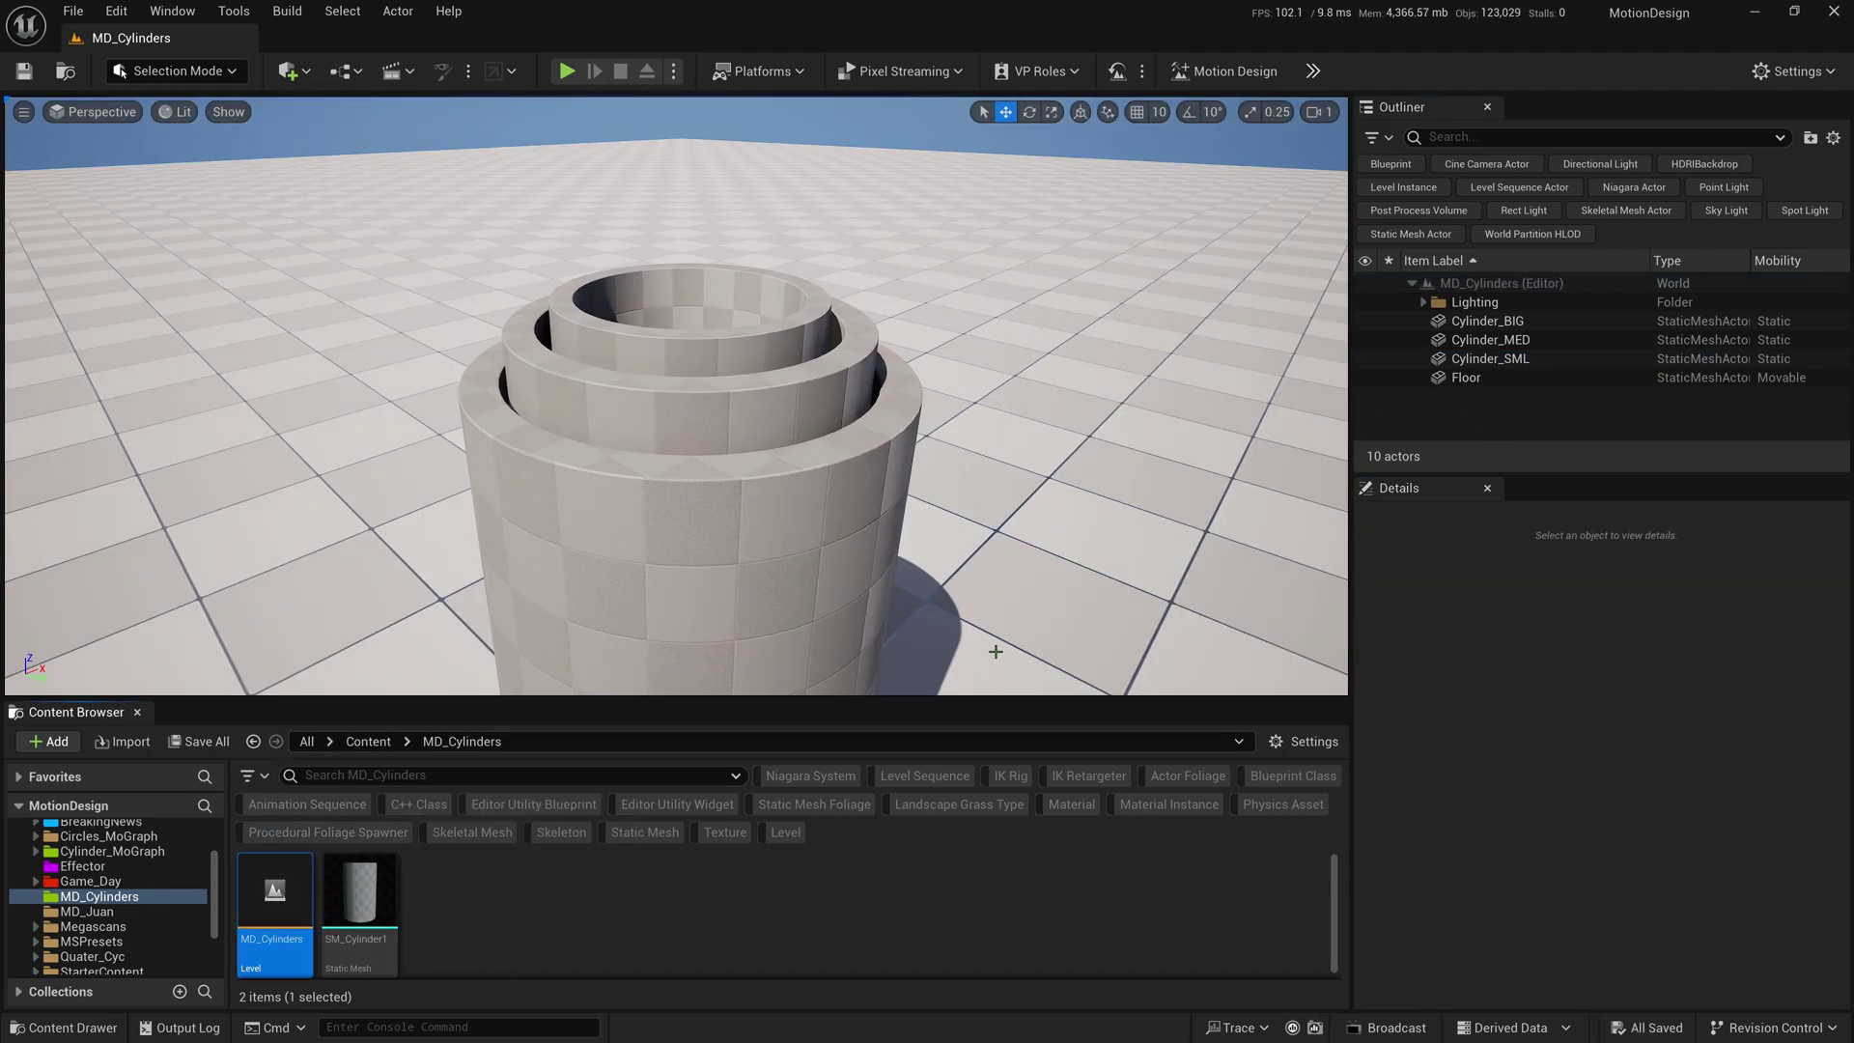
click(1222, 75)
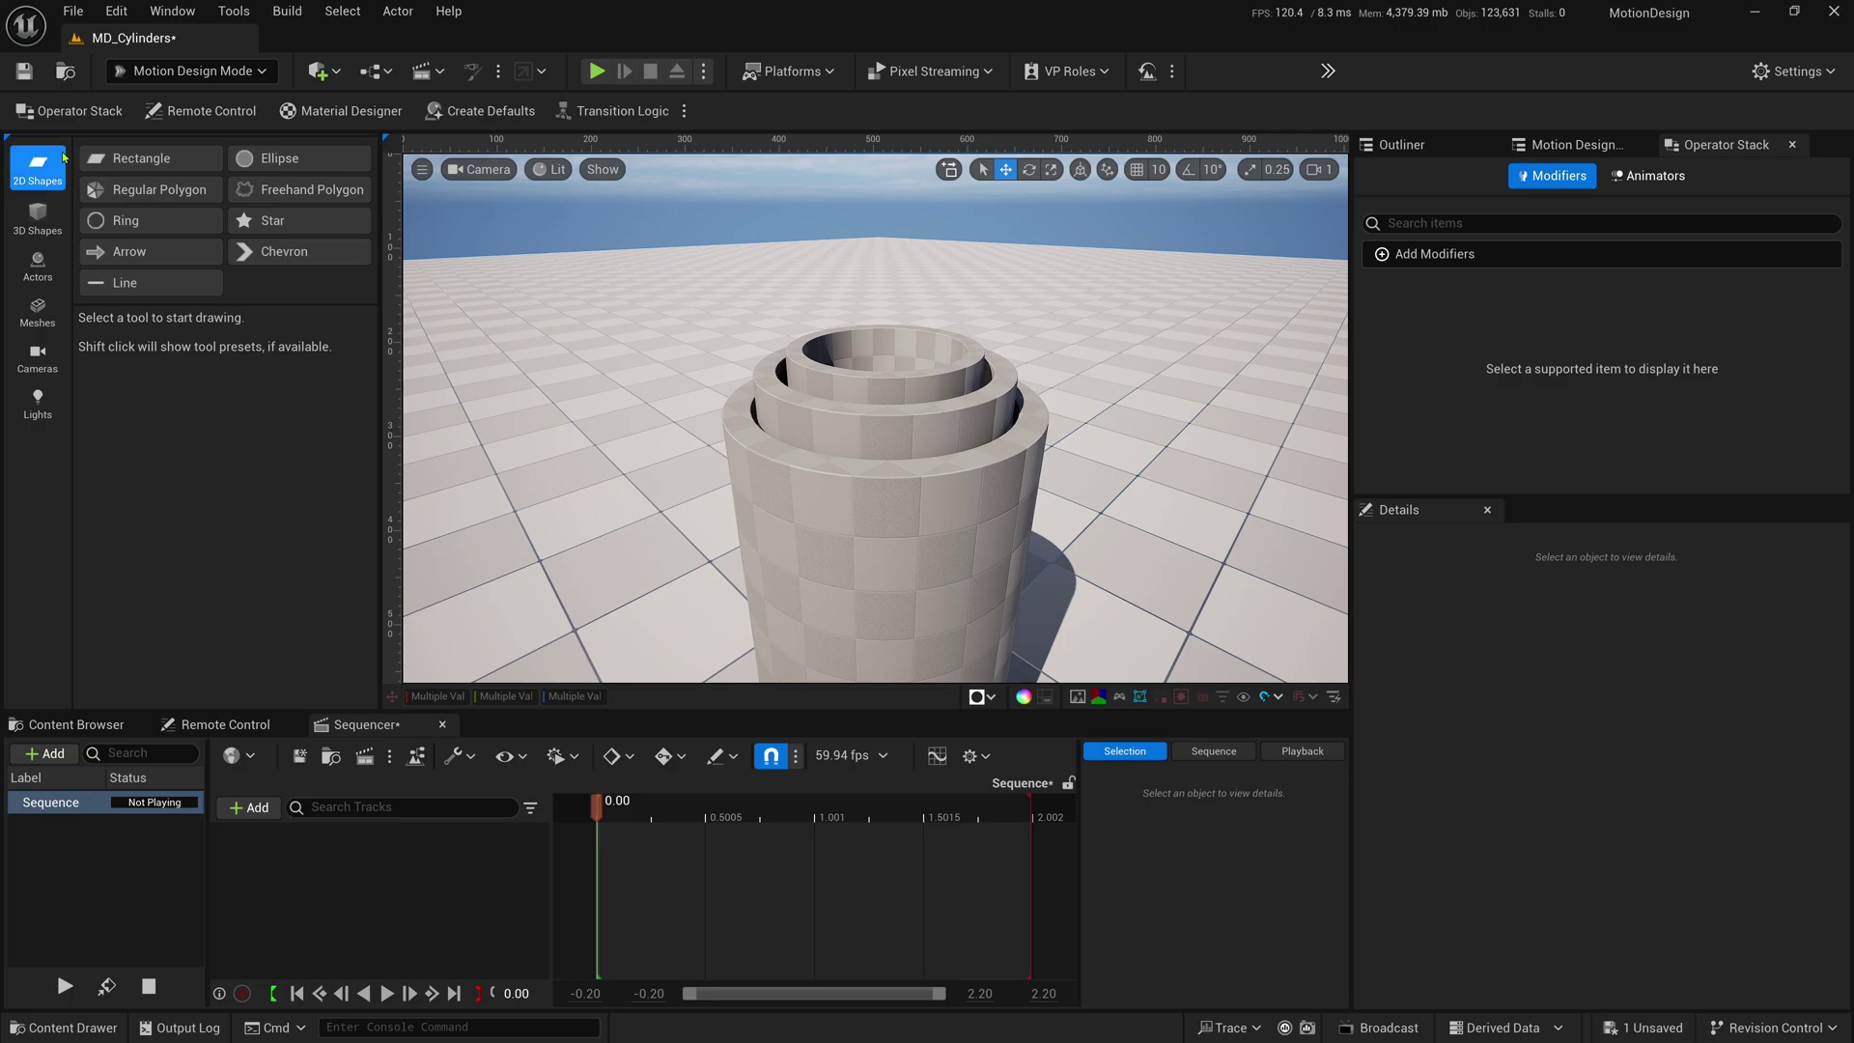
- Dock the Motion Design tools next to the Details panel and show the Motion Design Outliner
click(6, 140)
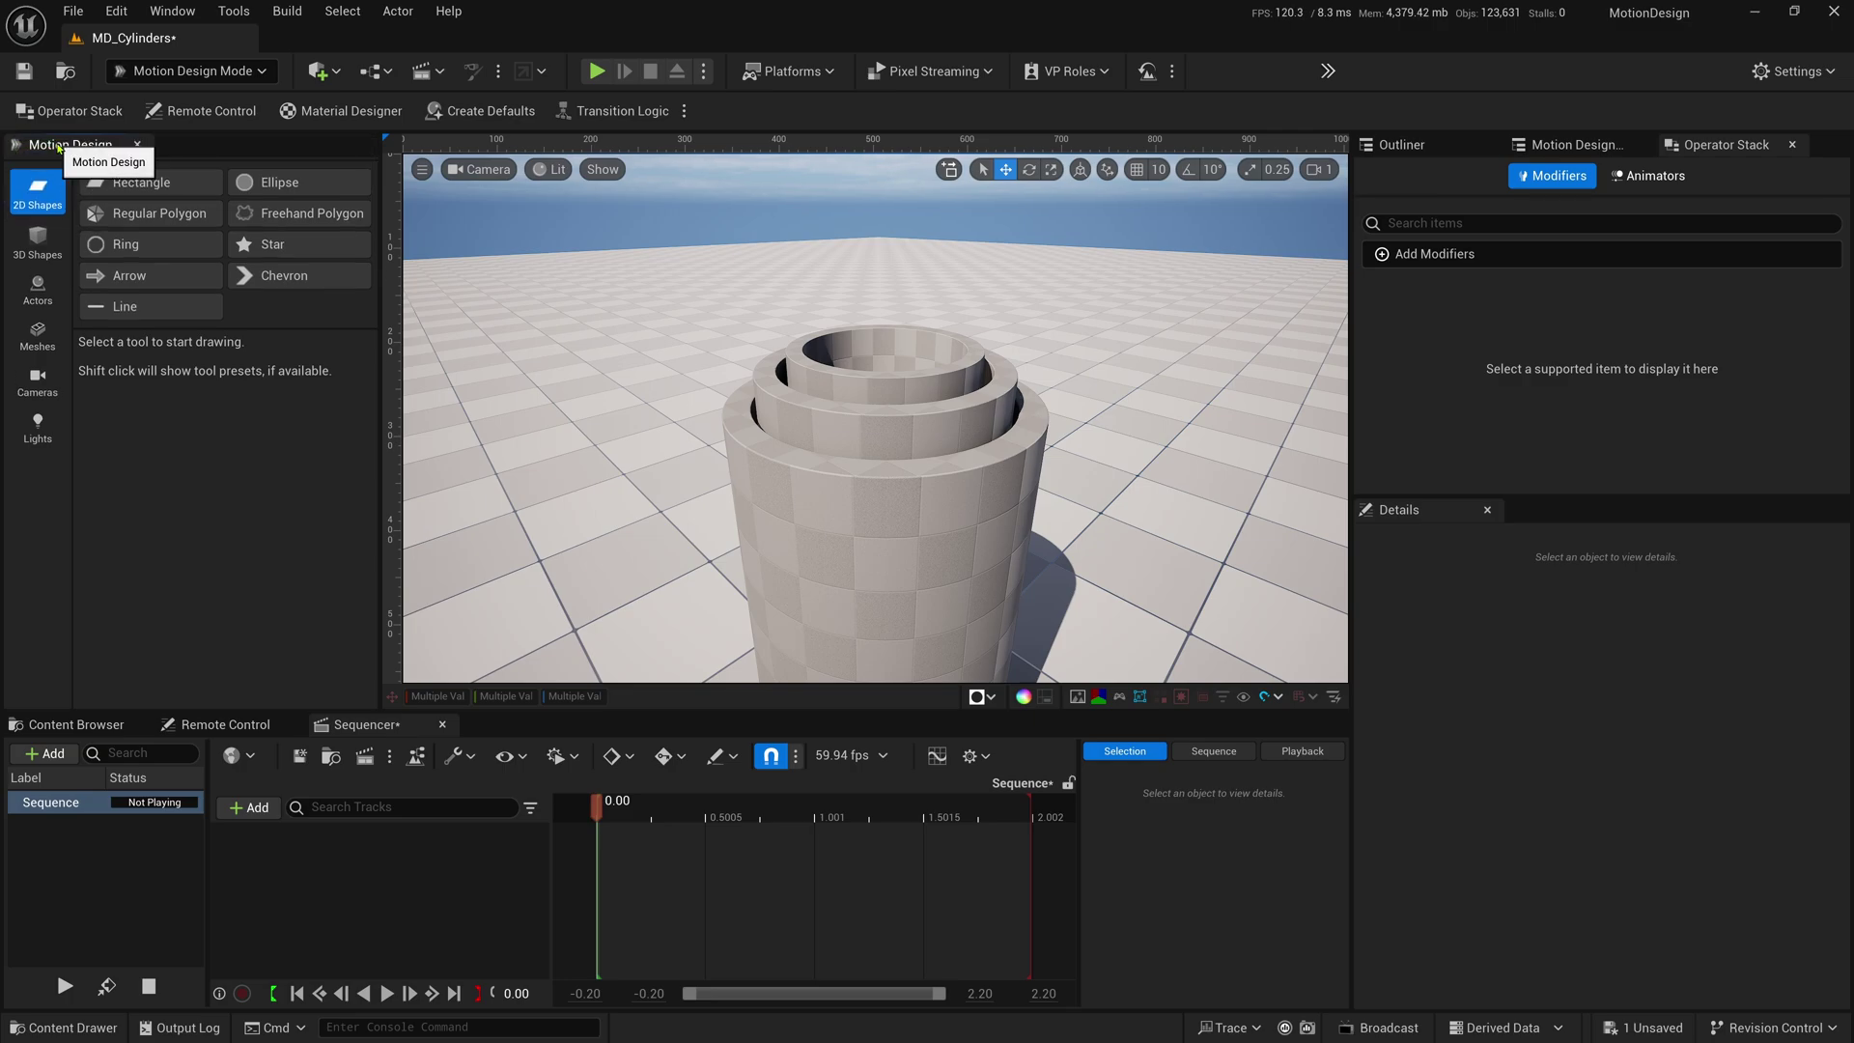
drag(68, 148, 1500, 601)
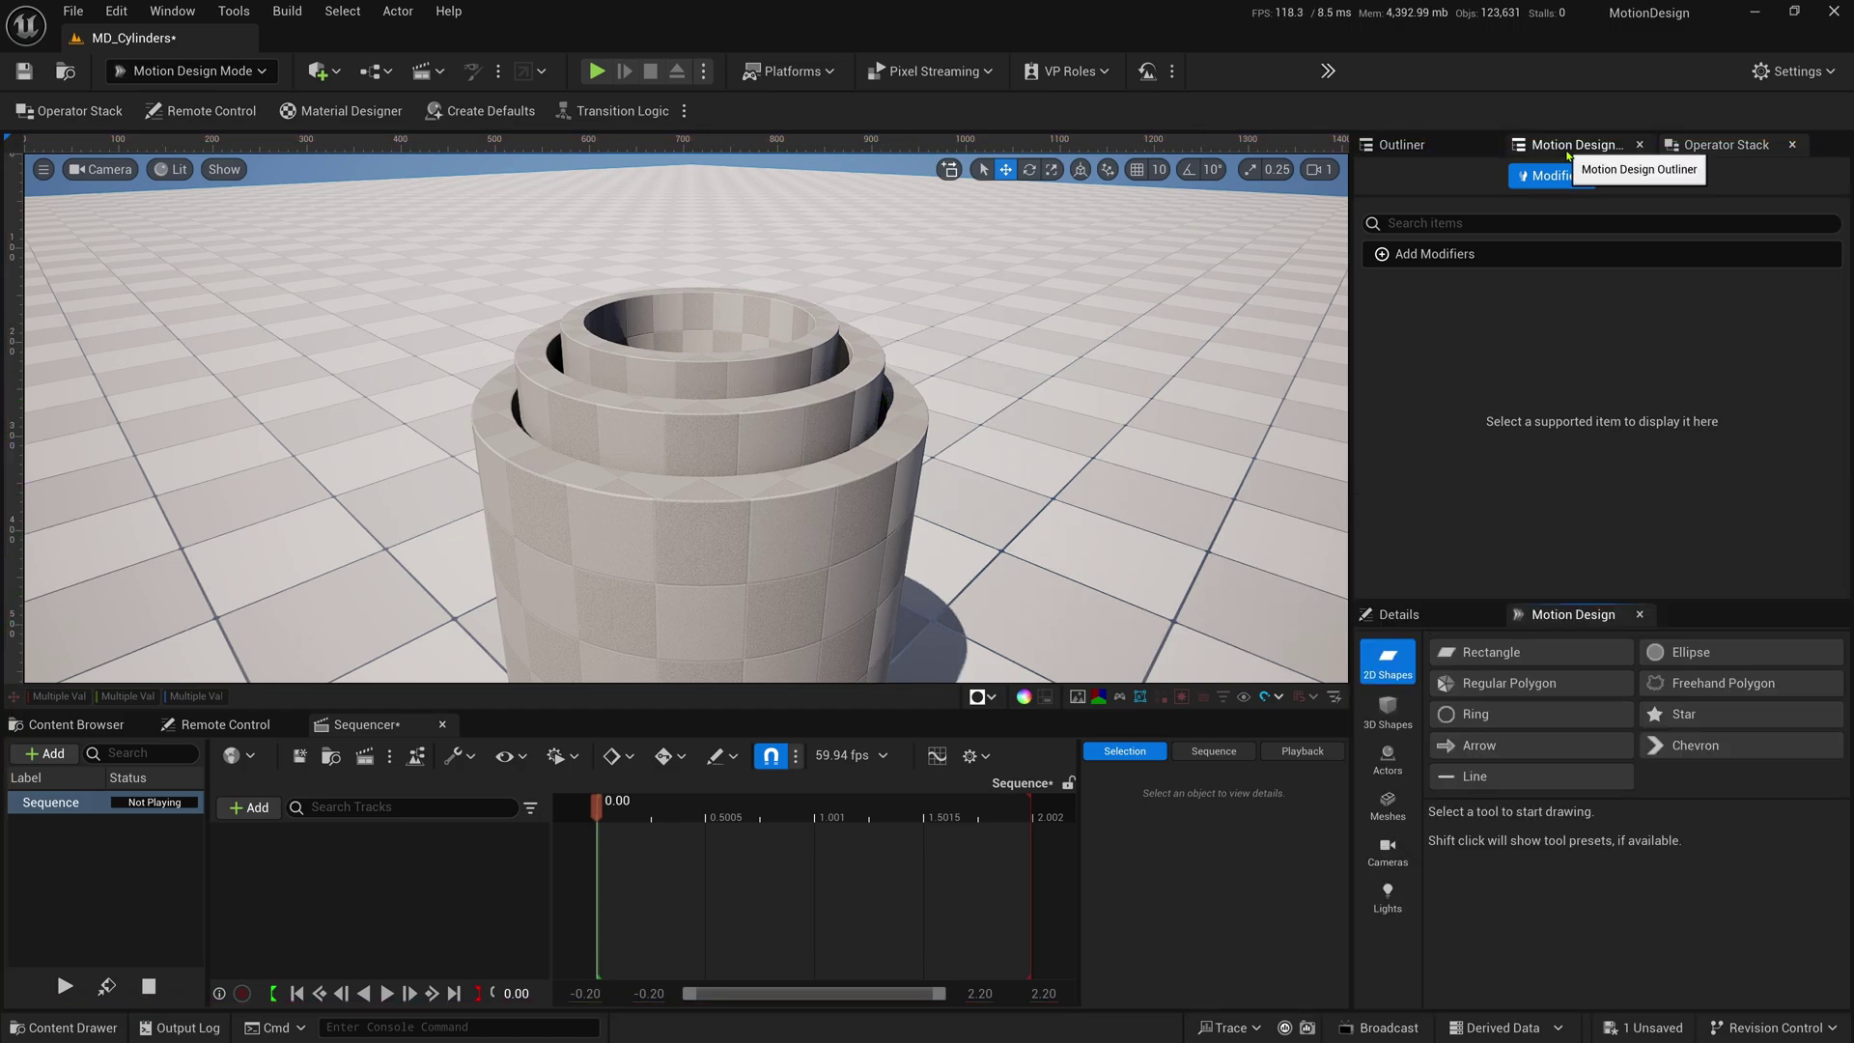
click(1566, 145)
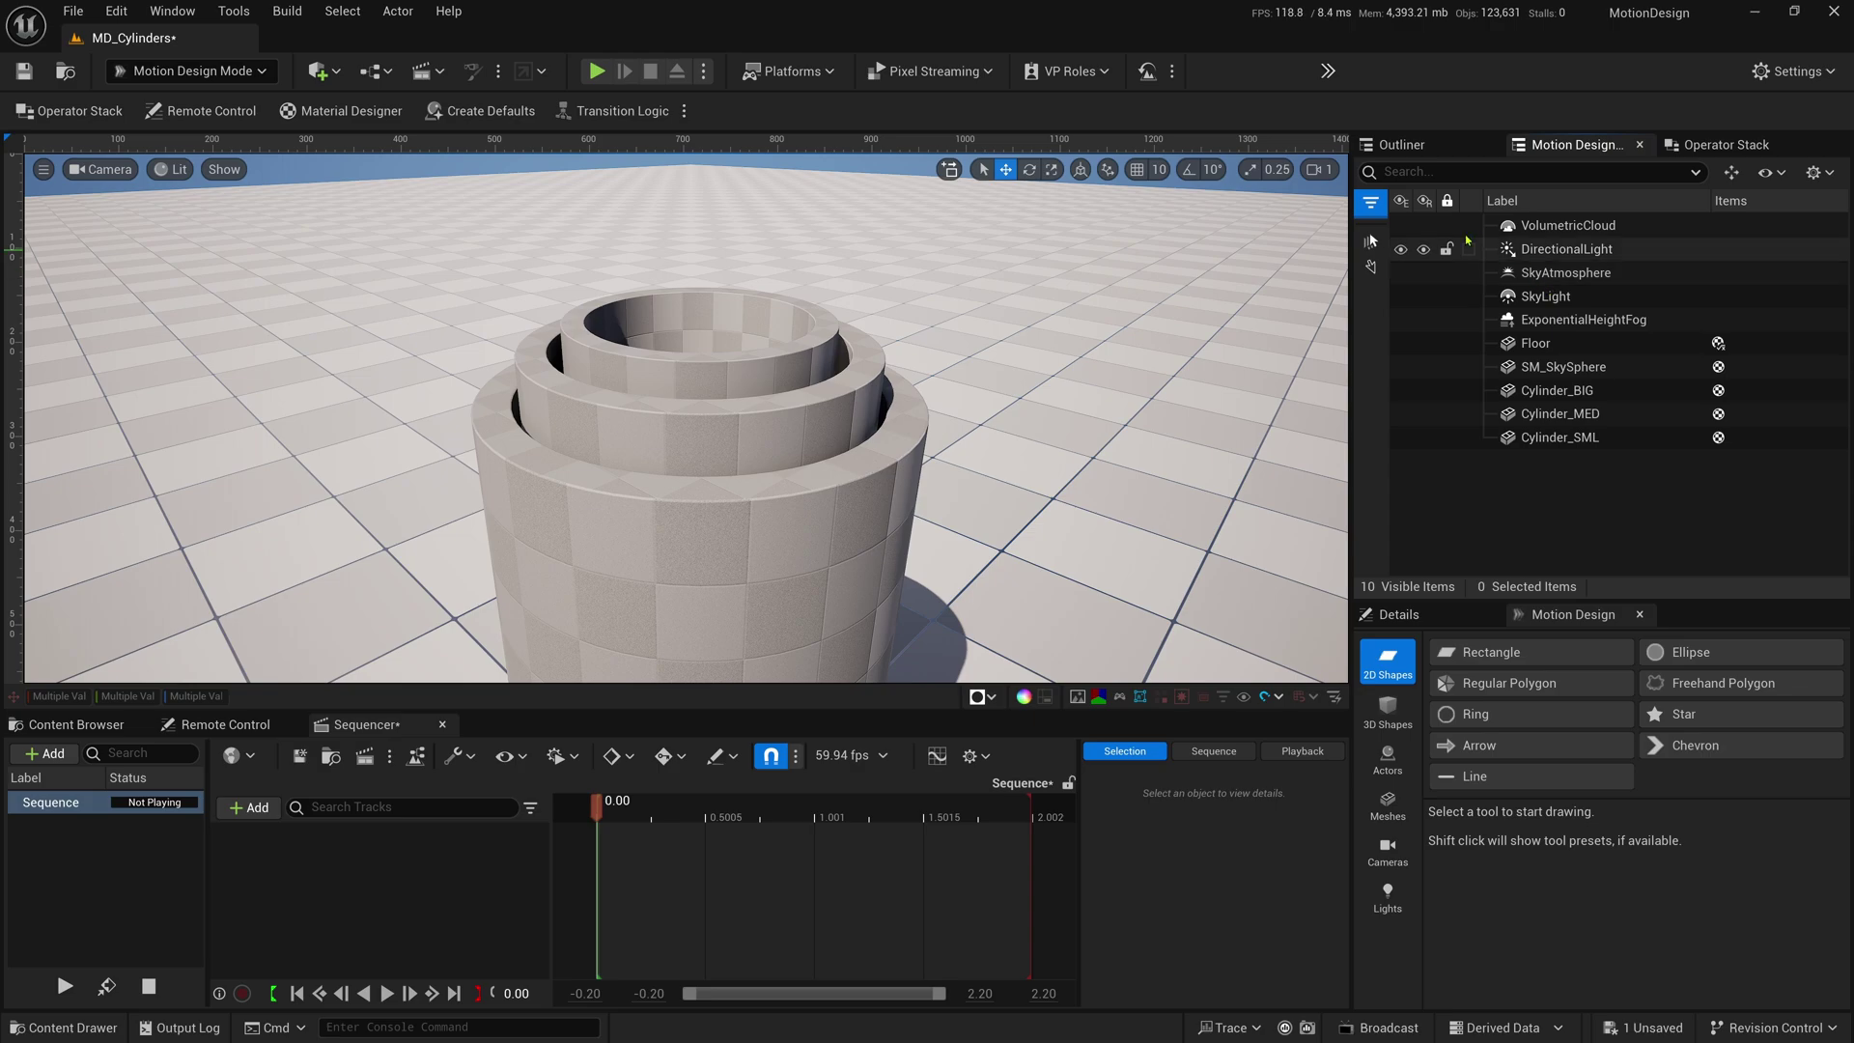
- Group VolumetricCloud, DirectionalLight, SkyAtmosphere, SkyLight and ExponentialHeightFog under a null actor named Lighting and collapse the group
click(1569, 228)
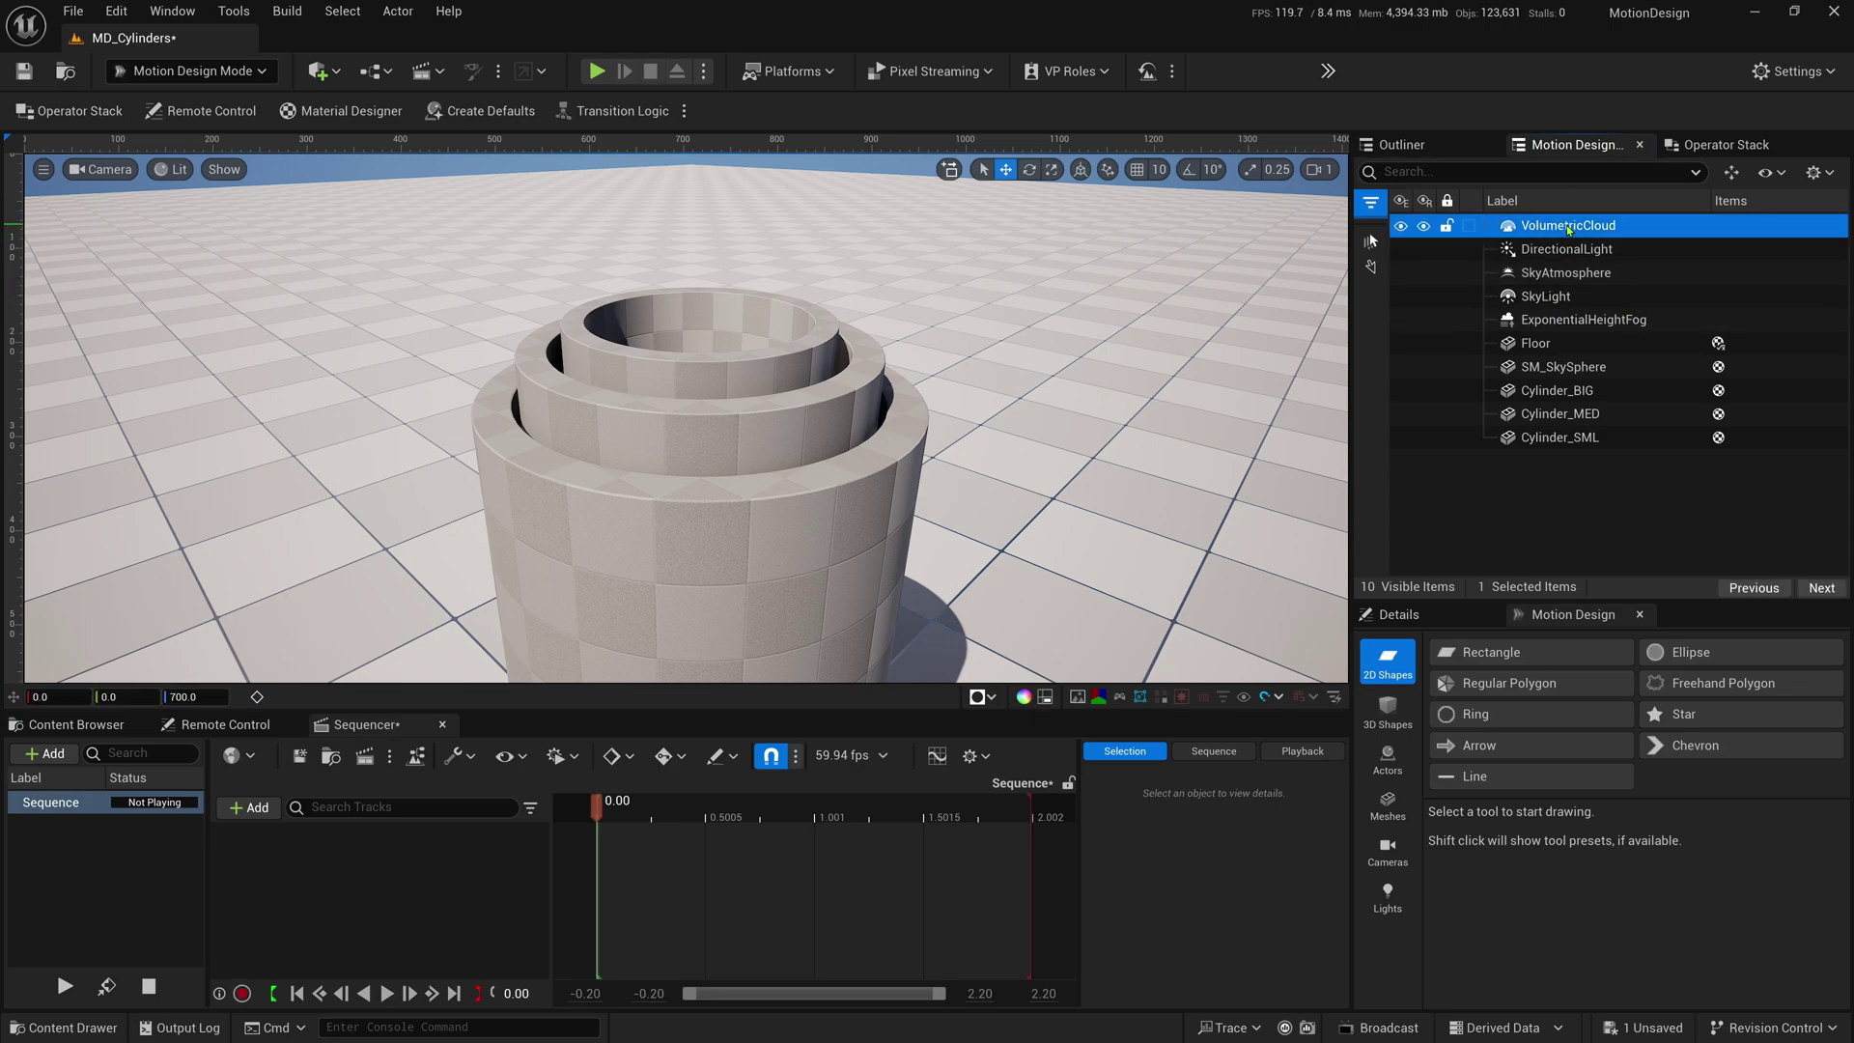
shift+click(1584, 320)
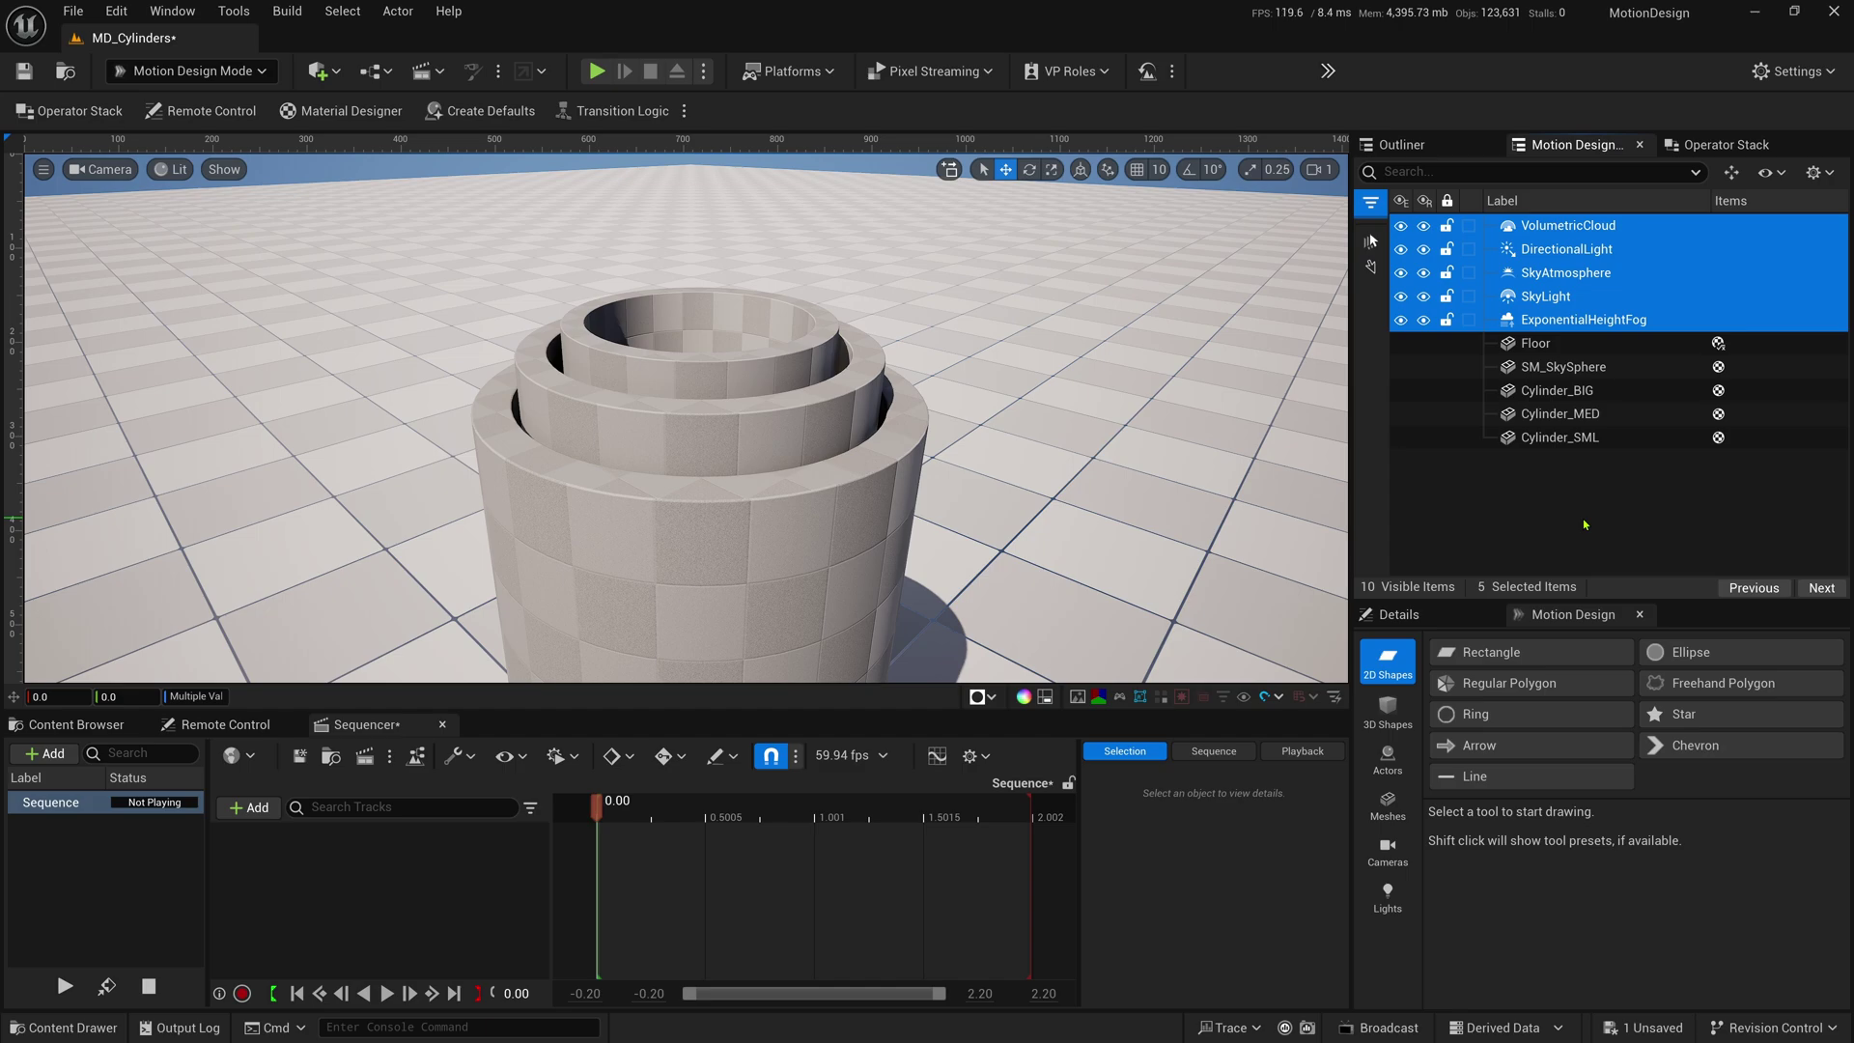
key(ctrl+g)
click(1565, 226)
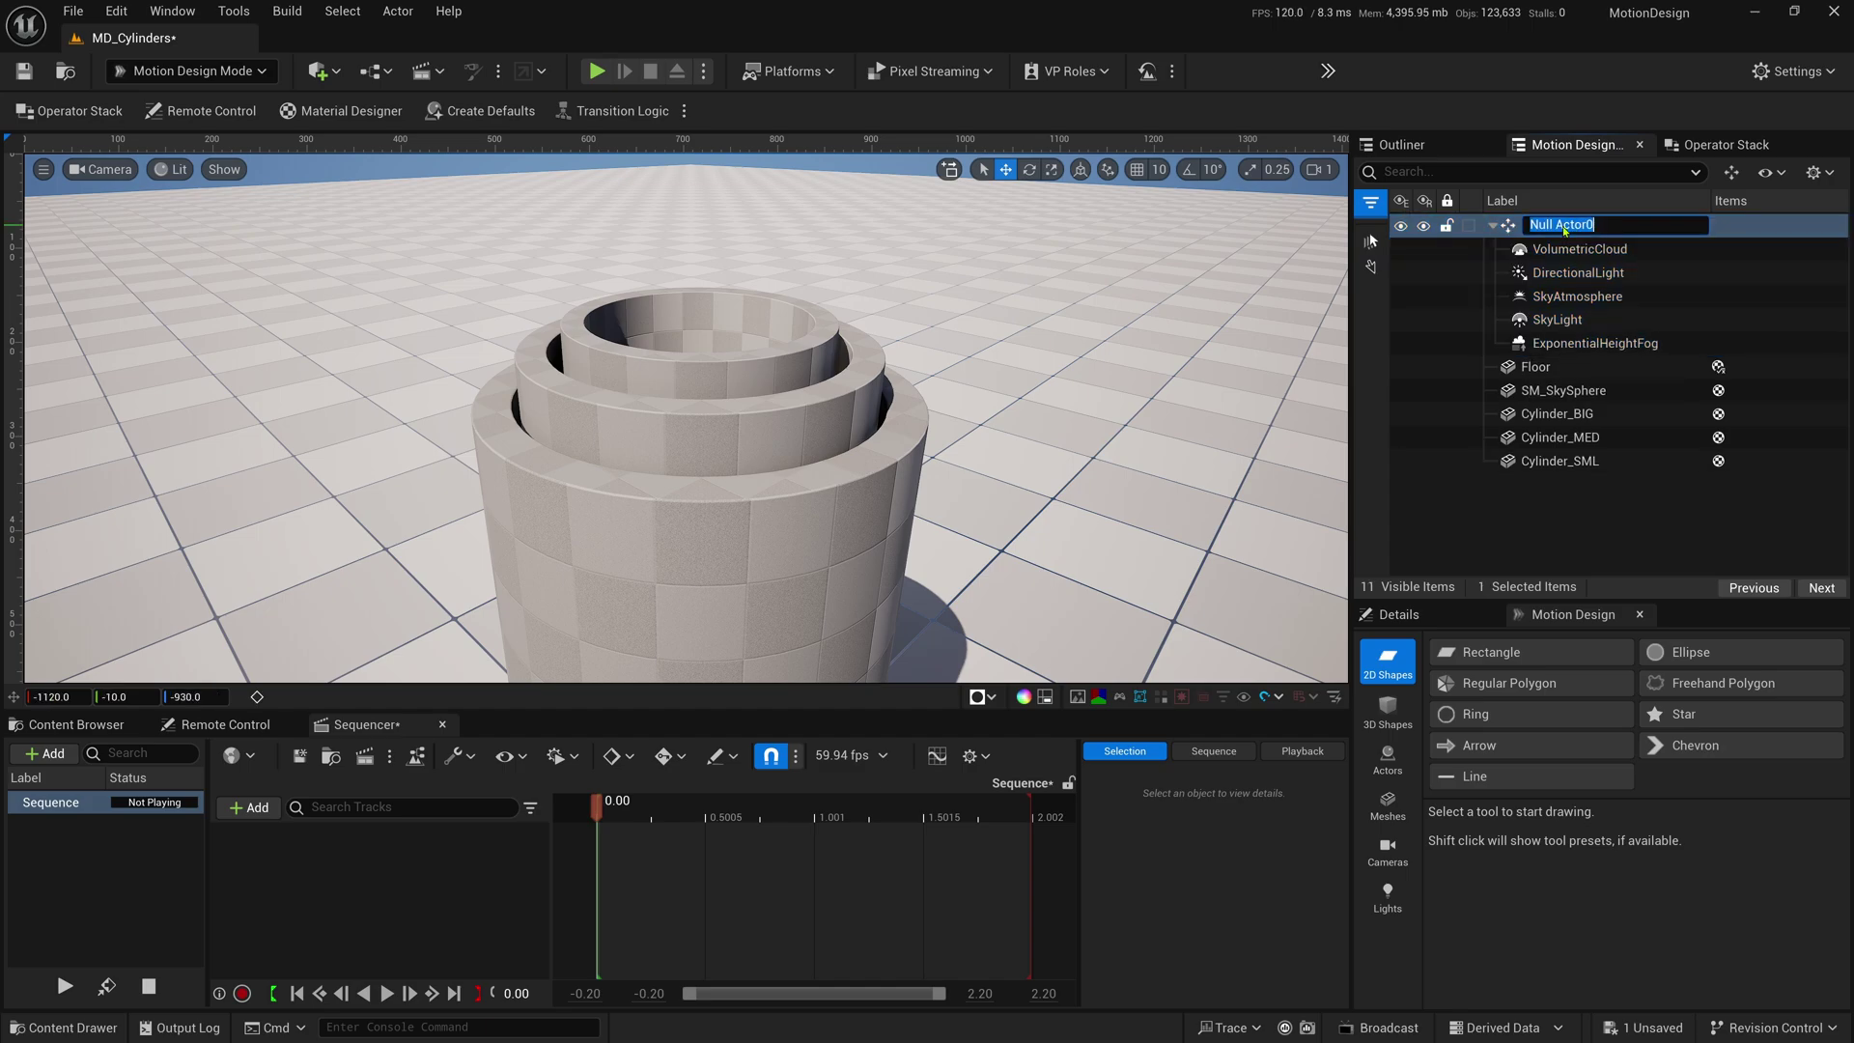
key(Return)
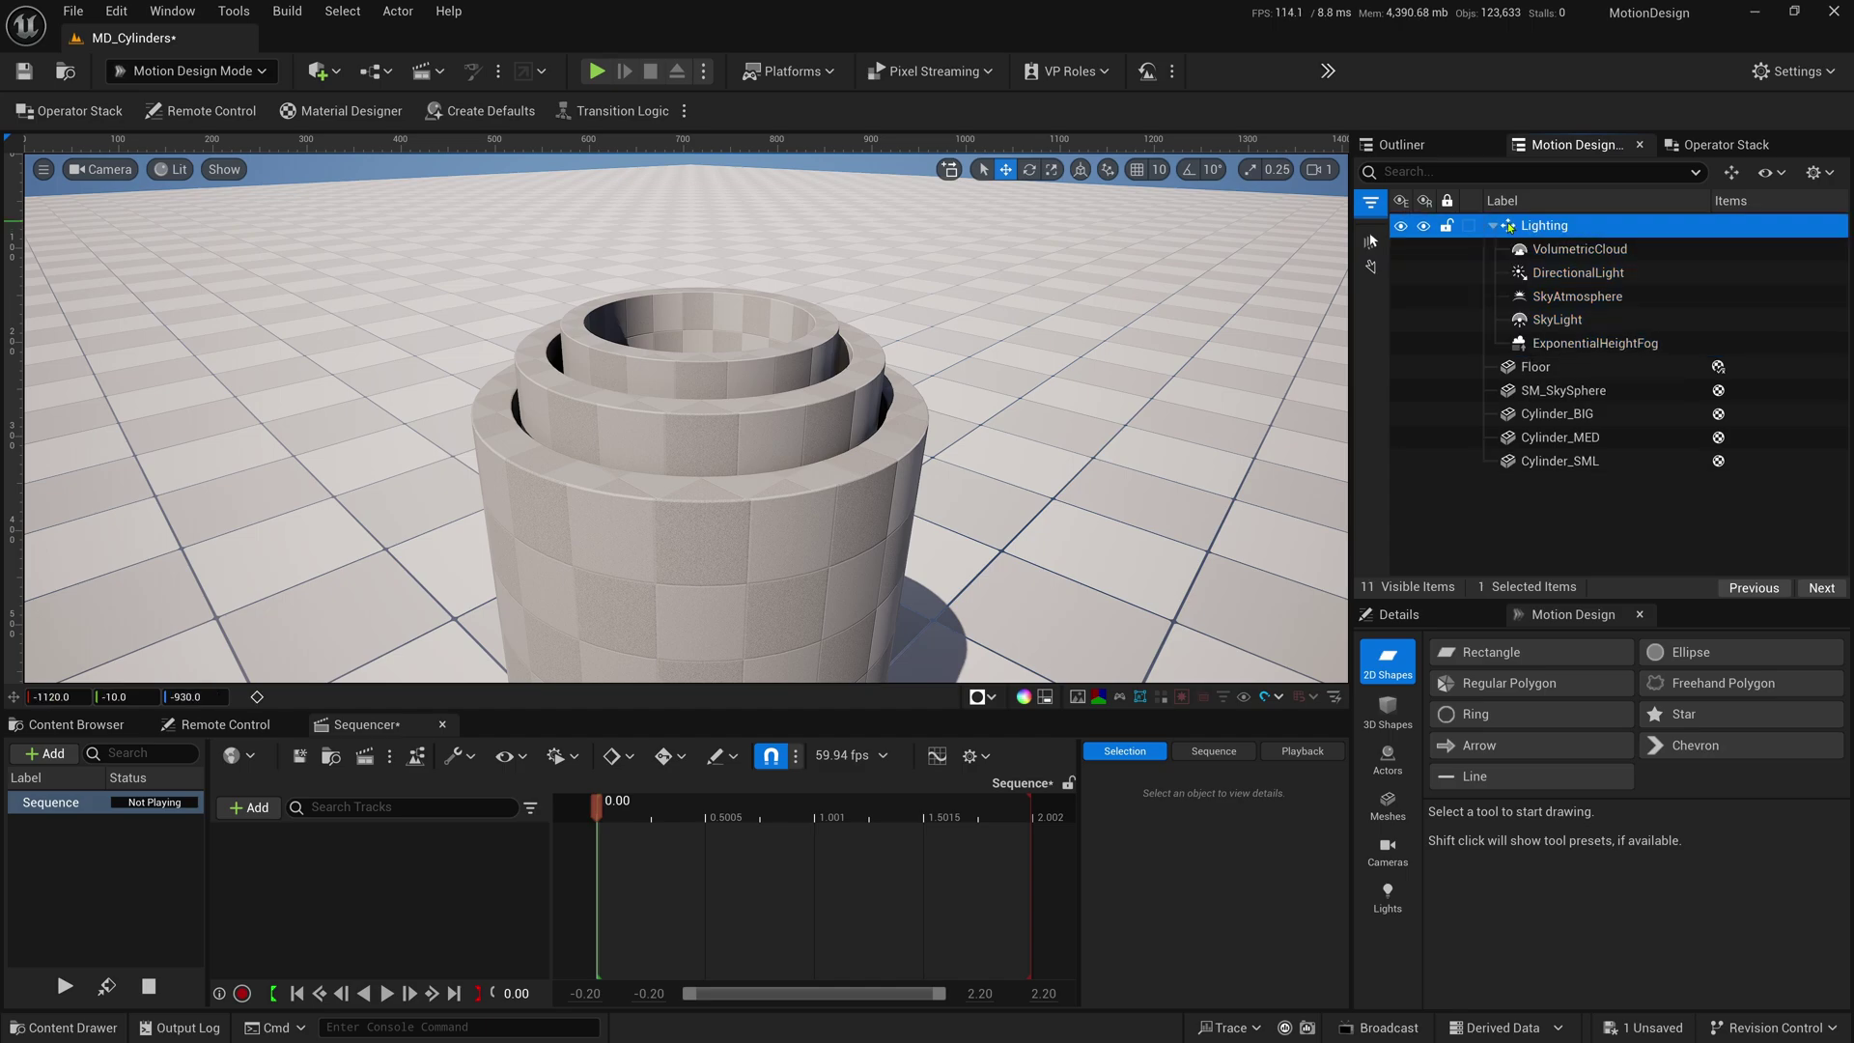
click(1493, 225)
- Delete the Floor actor from the scene
click(1536, 249)
click(1542, 468)
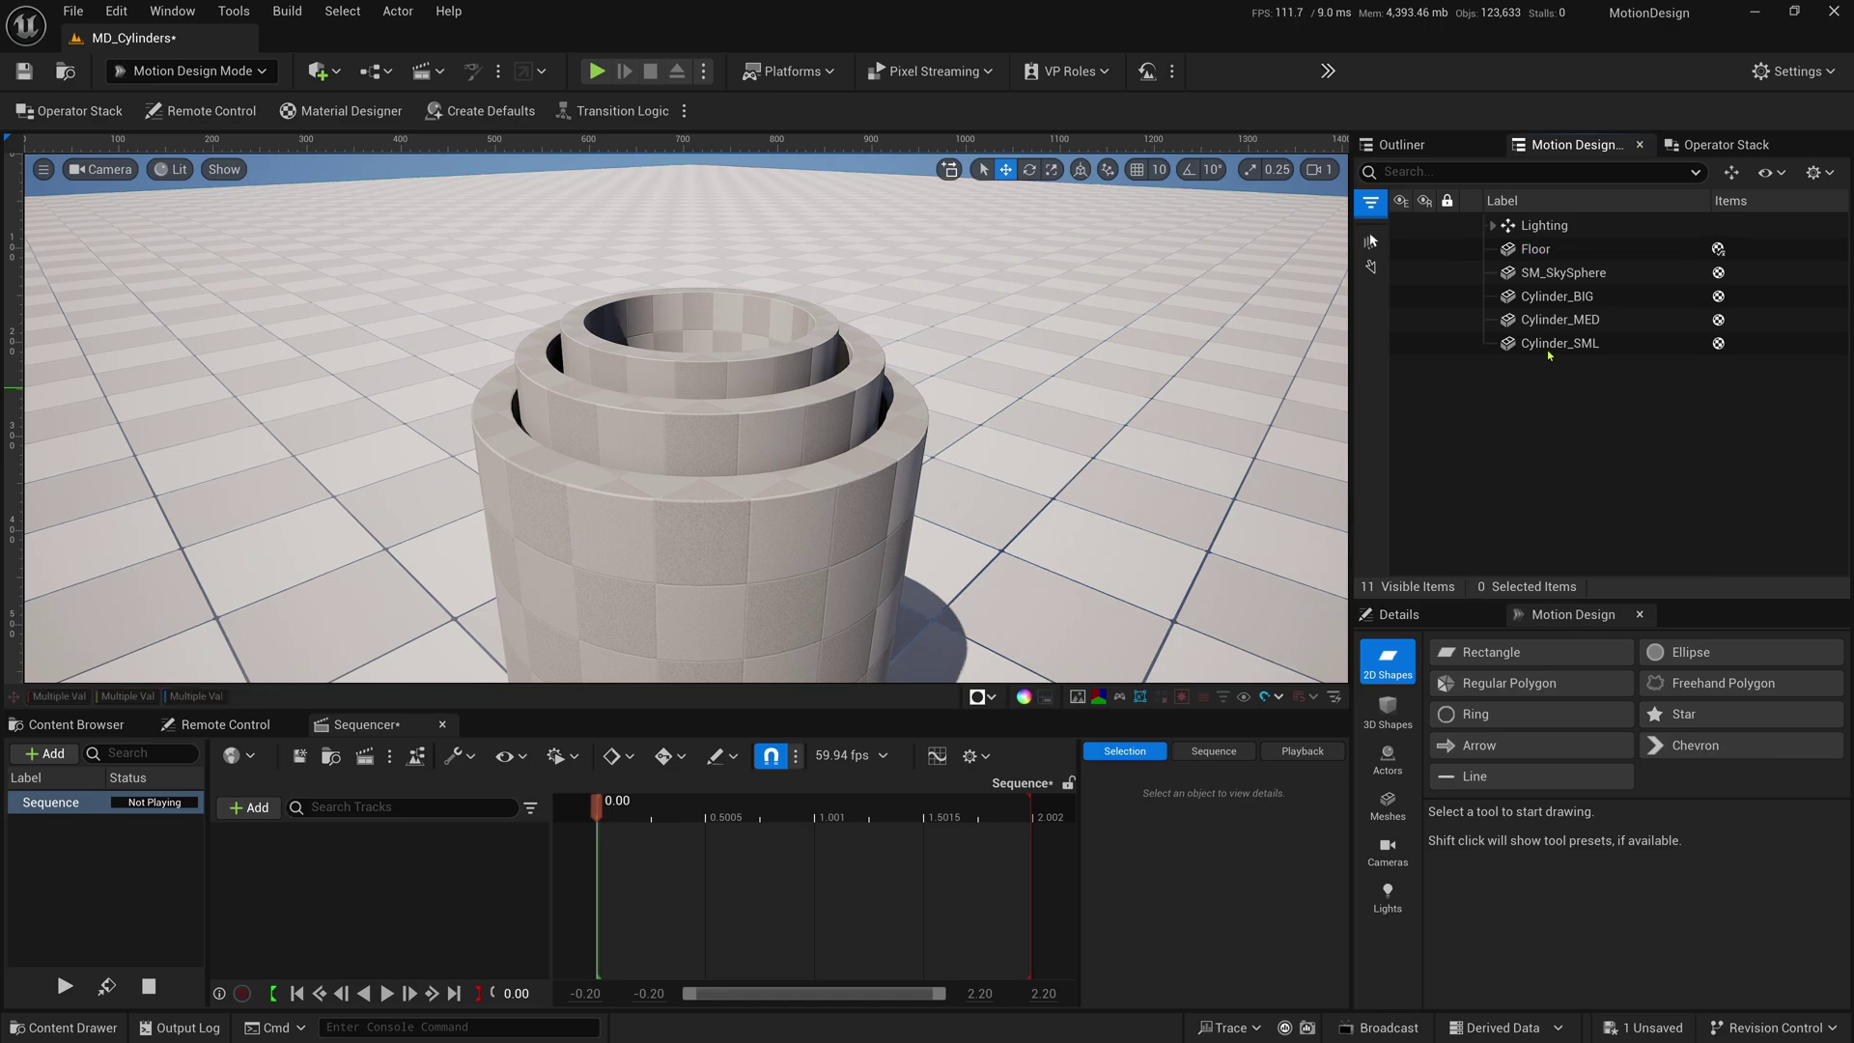
click(1550, 251)
key(Delete)
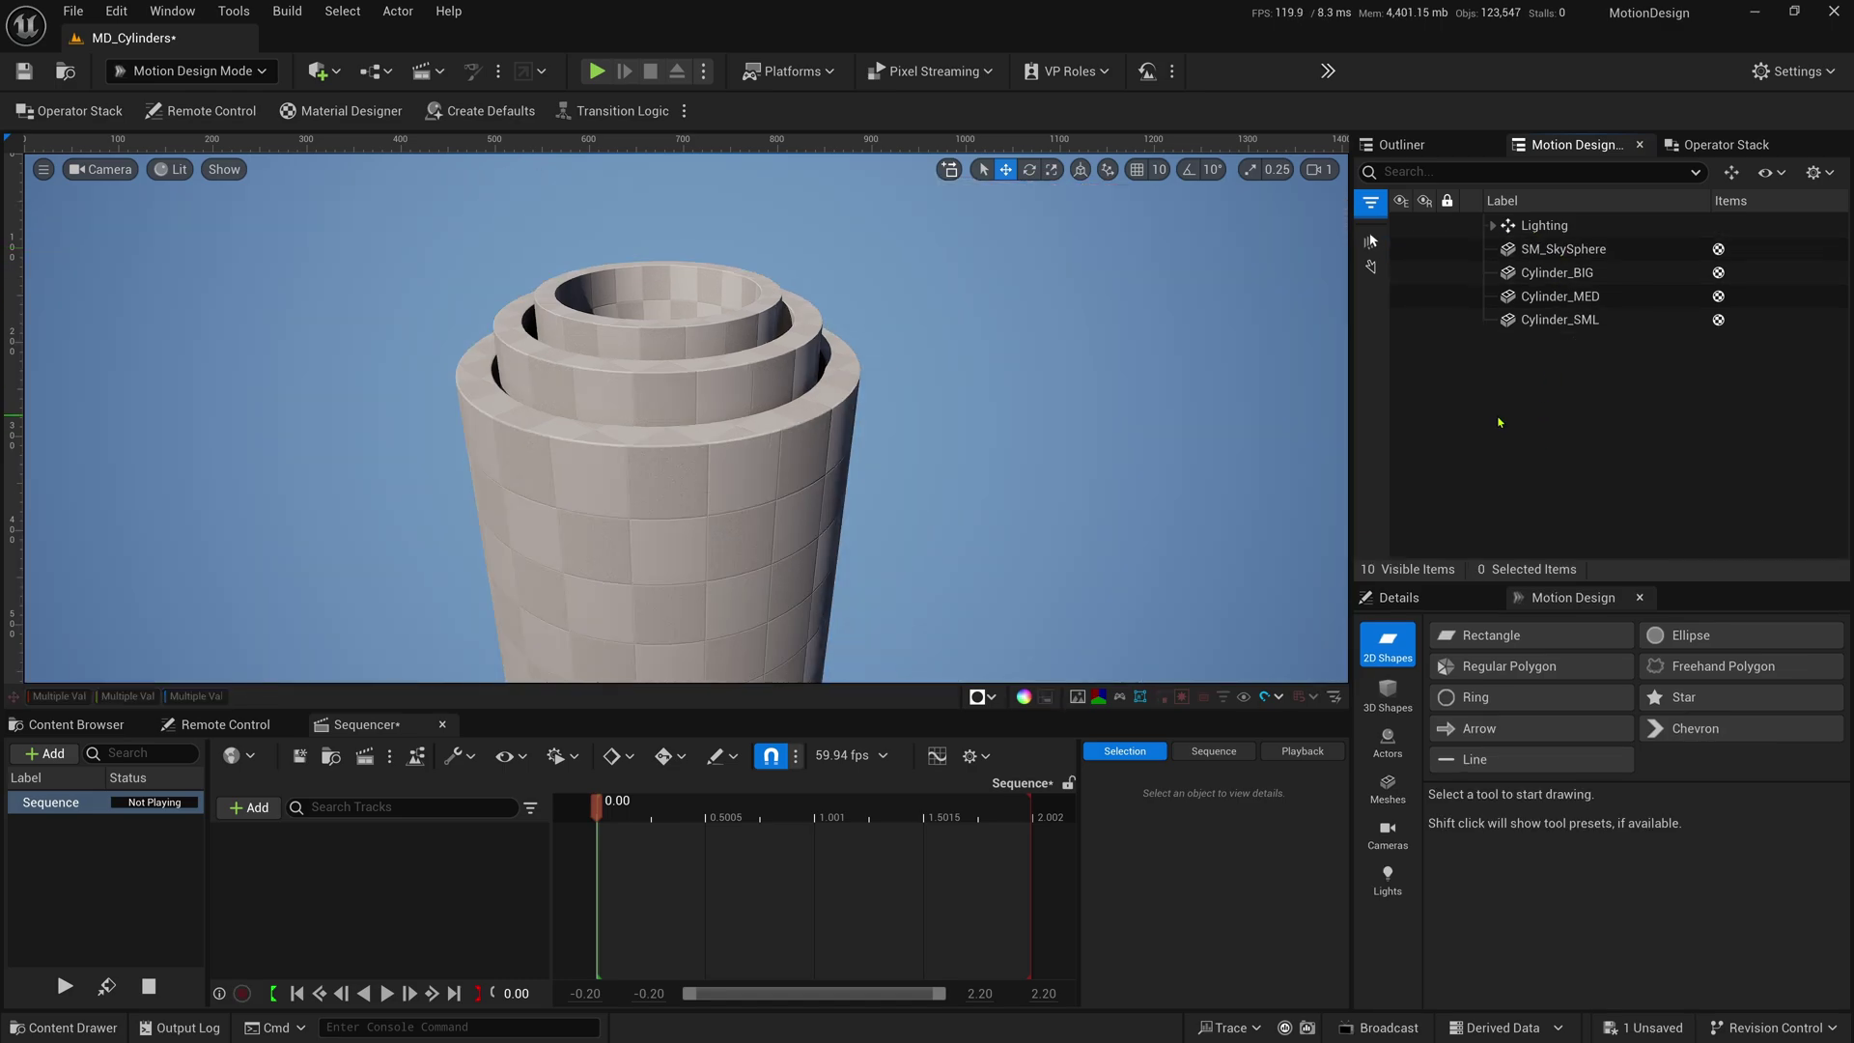
- Add a Cloner Actor to the scene, placing it in the viewport beside the cylinders
click(1574, 273)
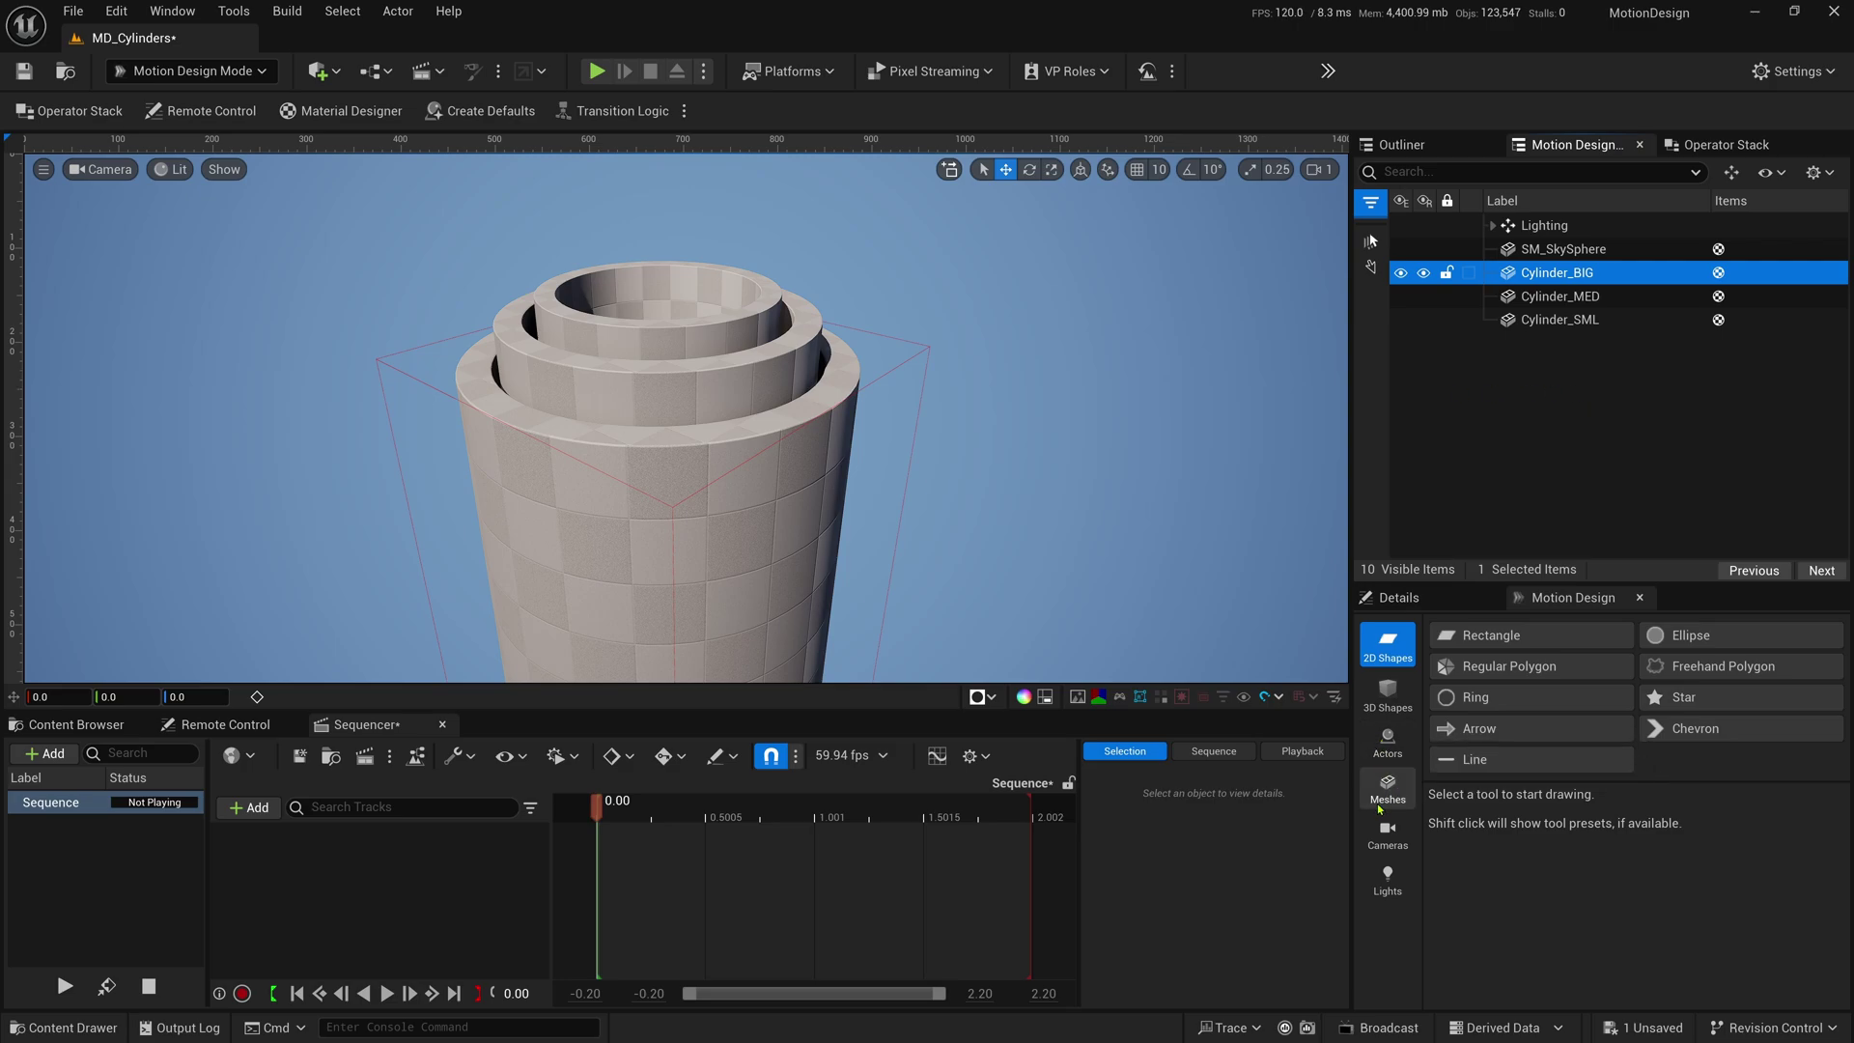
click(1409, 742)
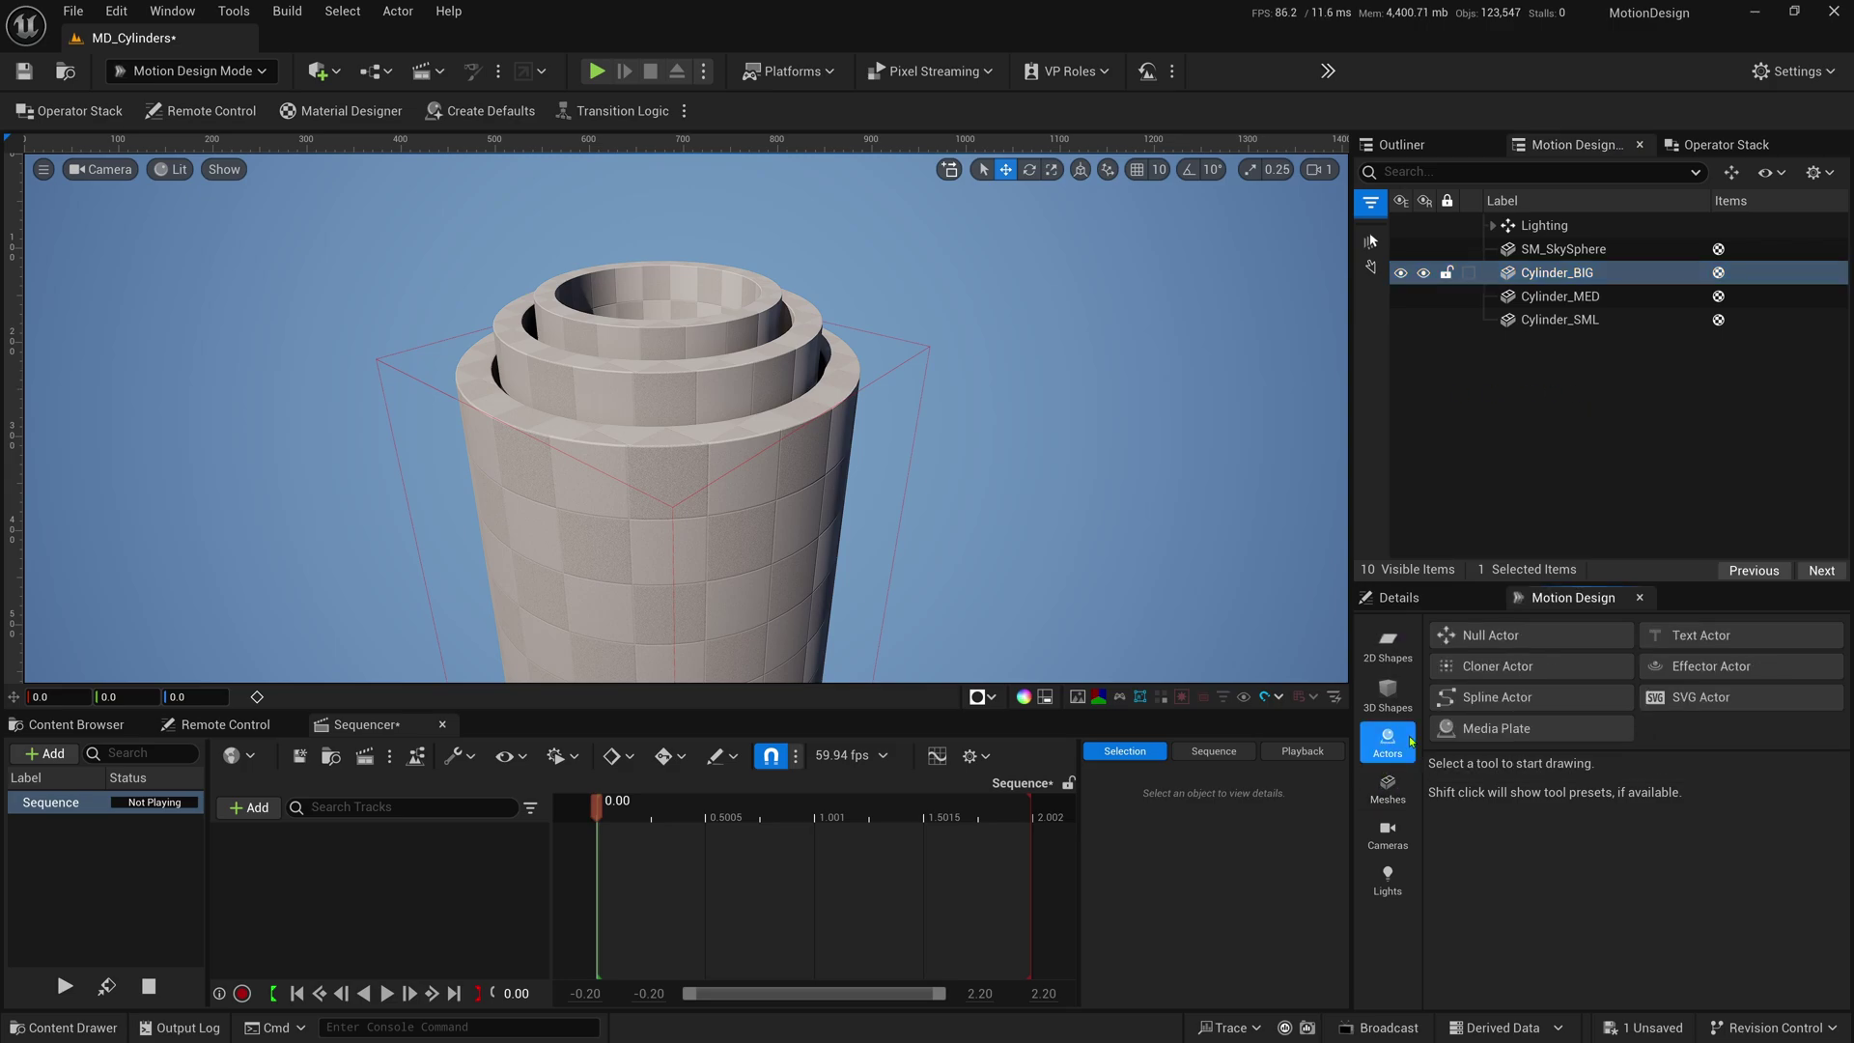
click(1508, 673)
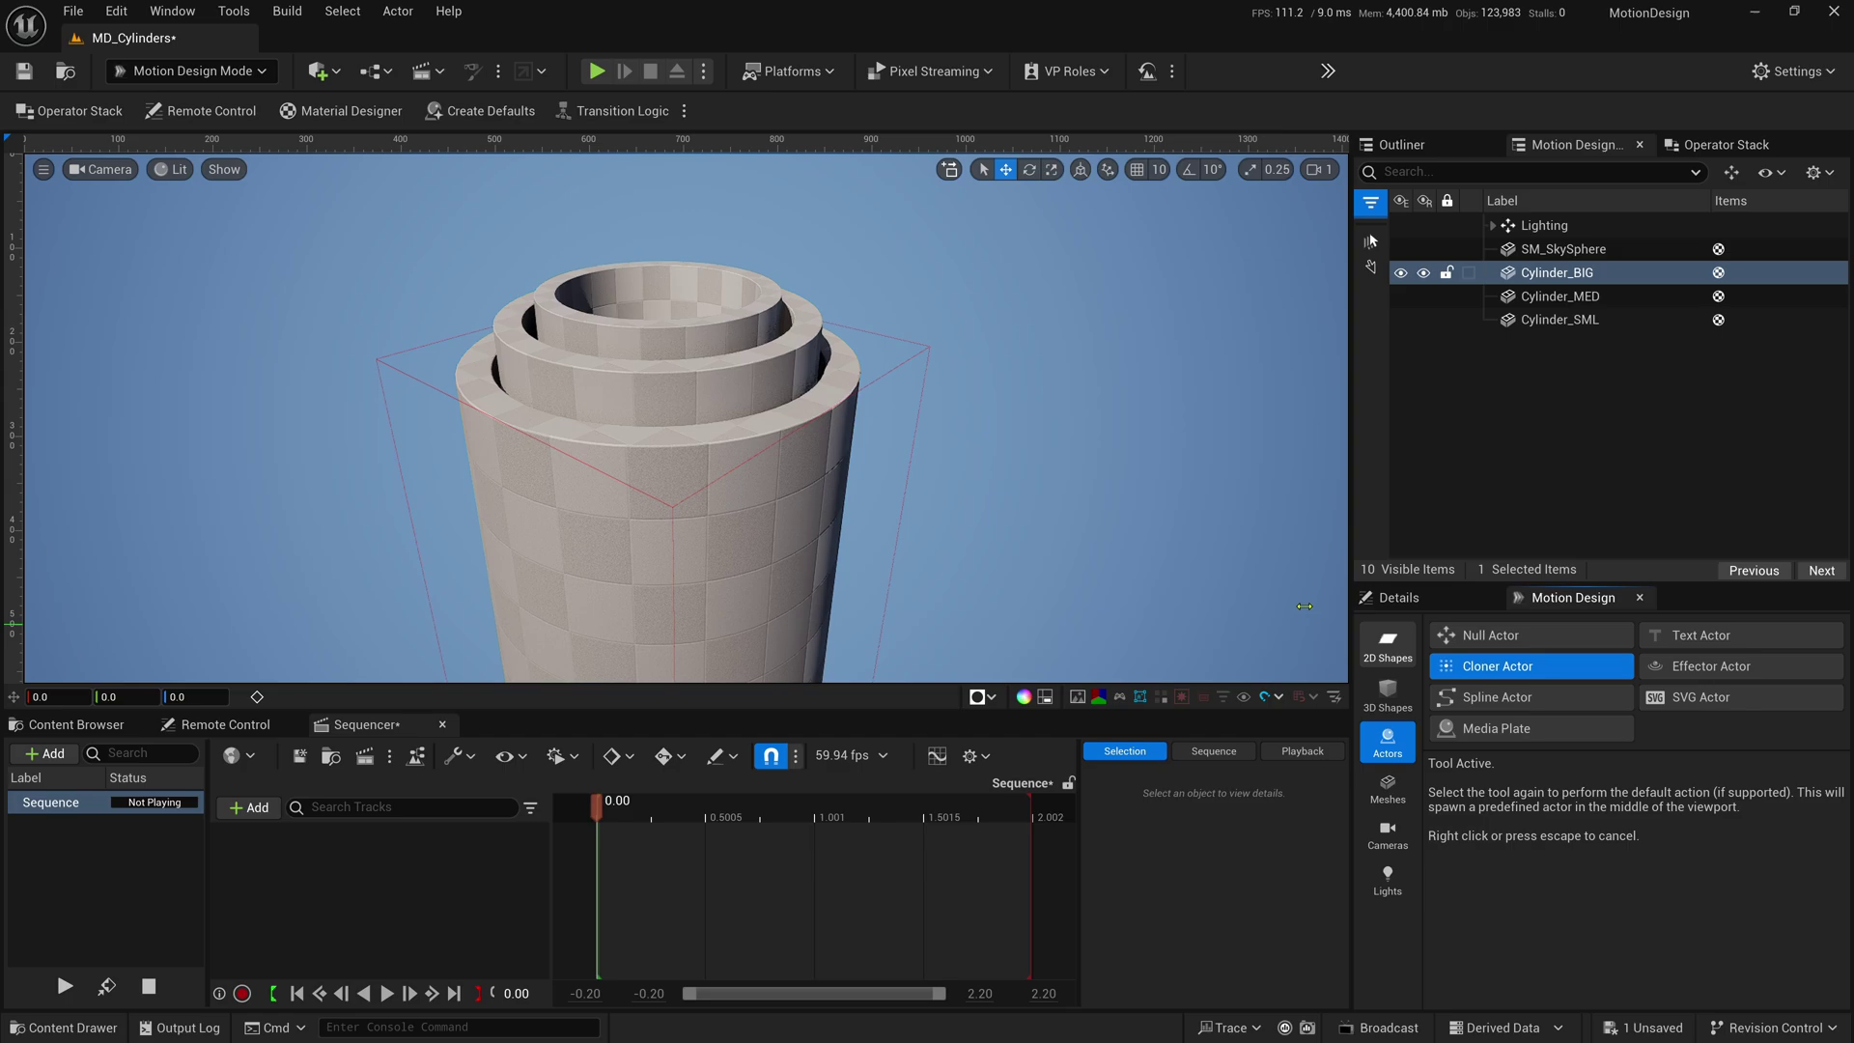
click(920, 497)
- Enlarge the Details panel and reset the cloner's location and rotation to 0
click(1417, 598)
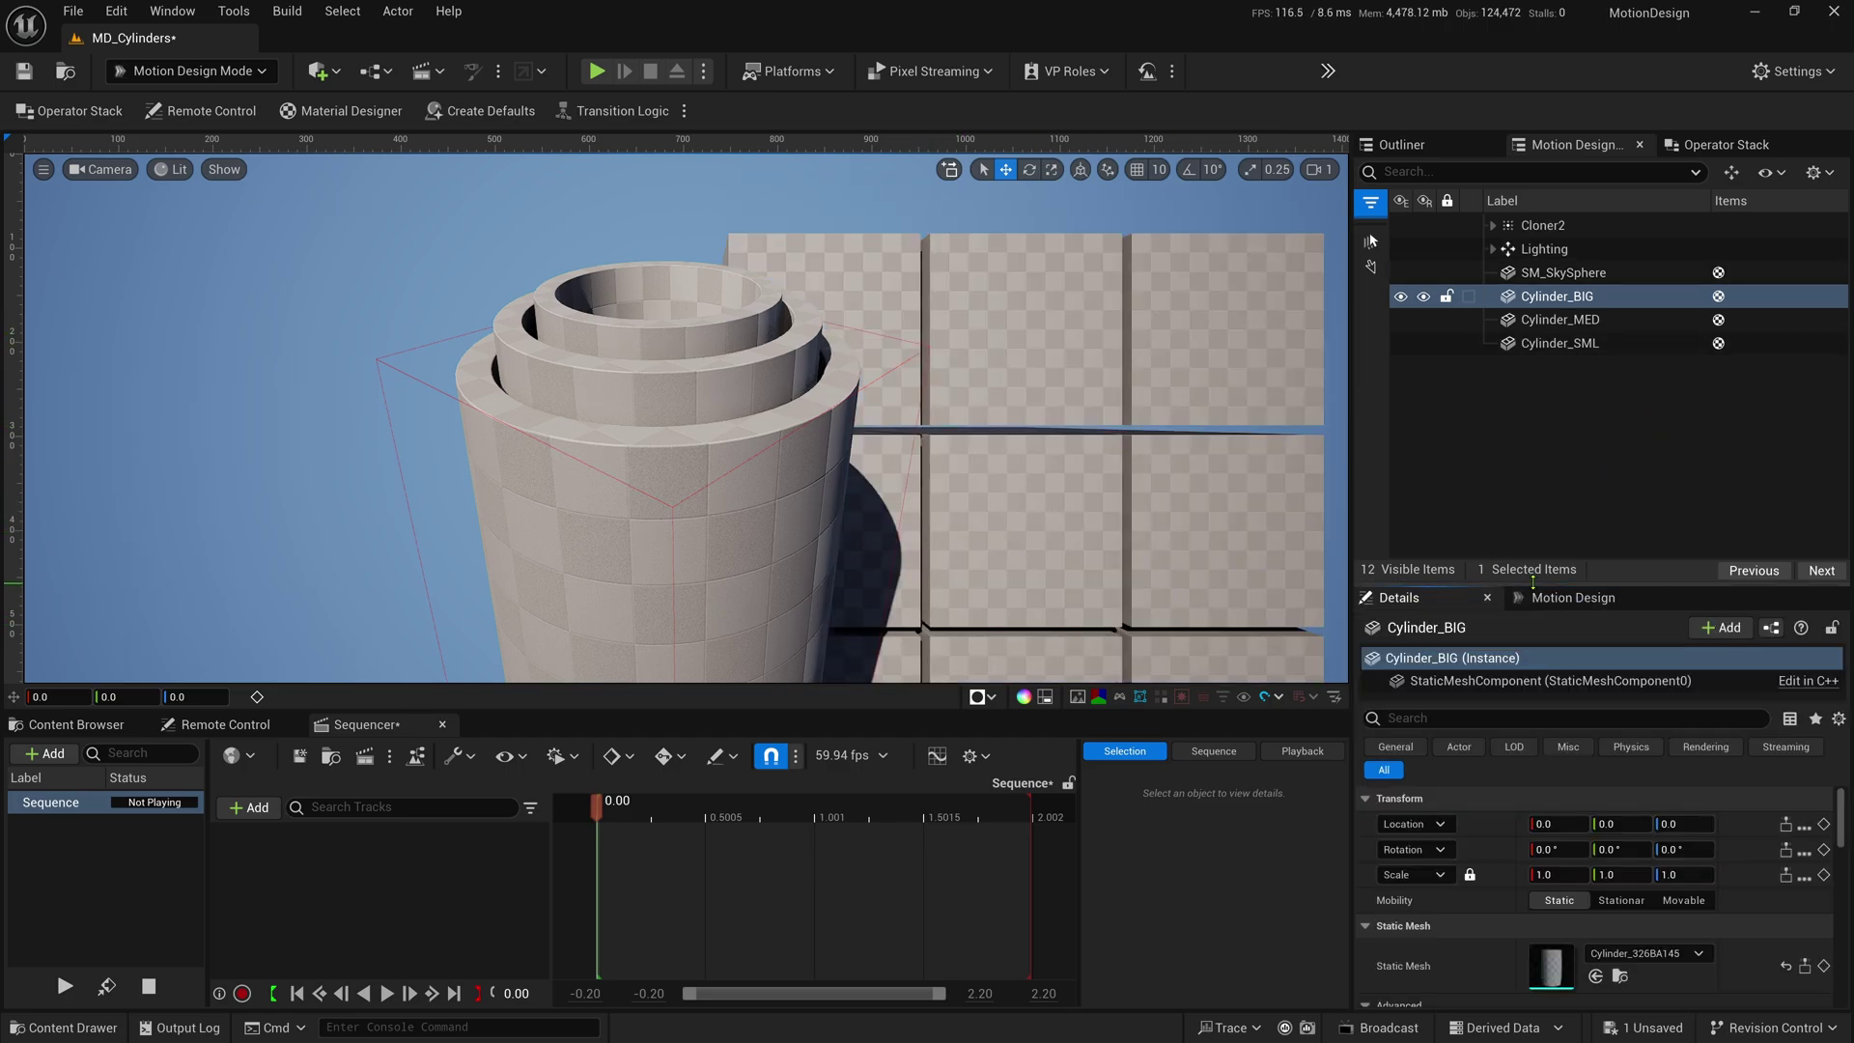
drag(1518, 584, 1517, 417)
click(1542, 225)
click(1767, 691)
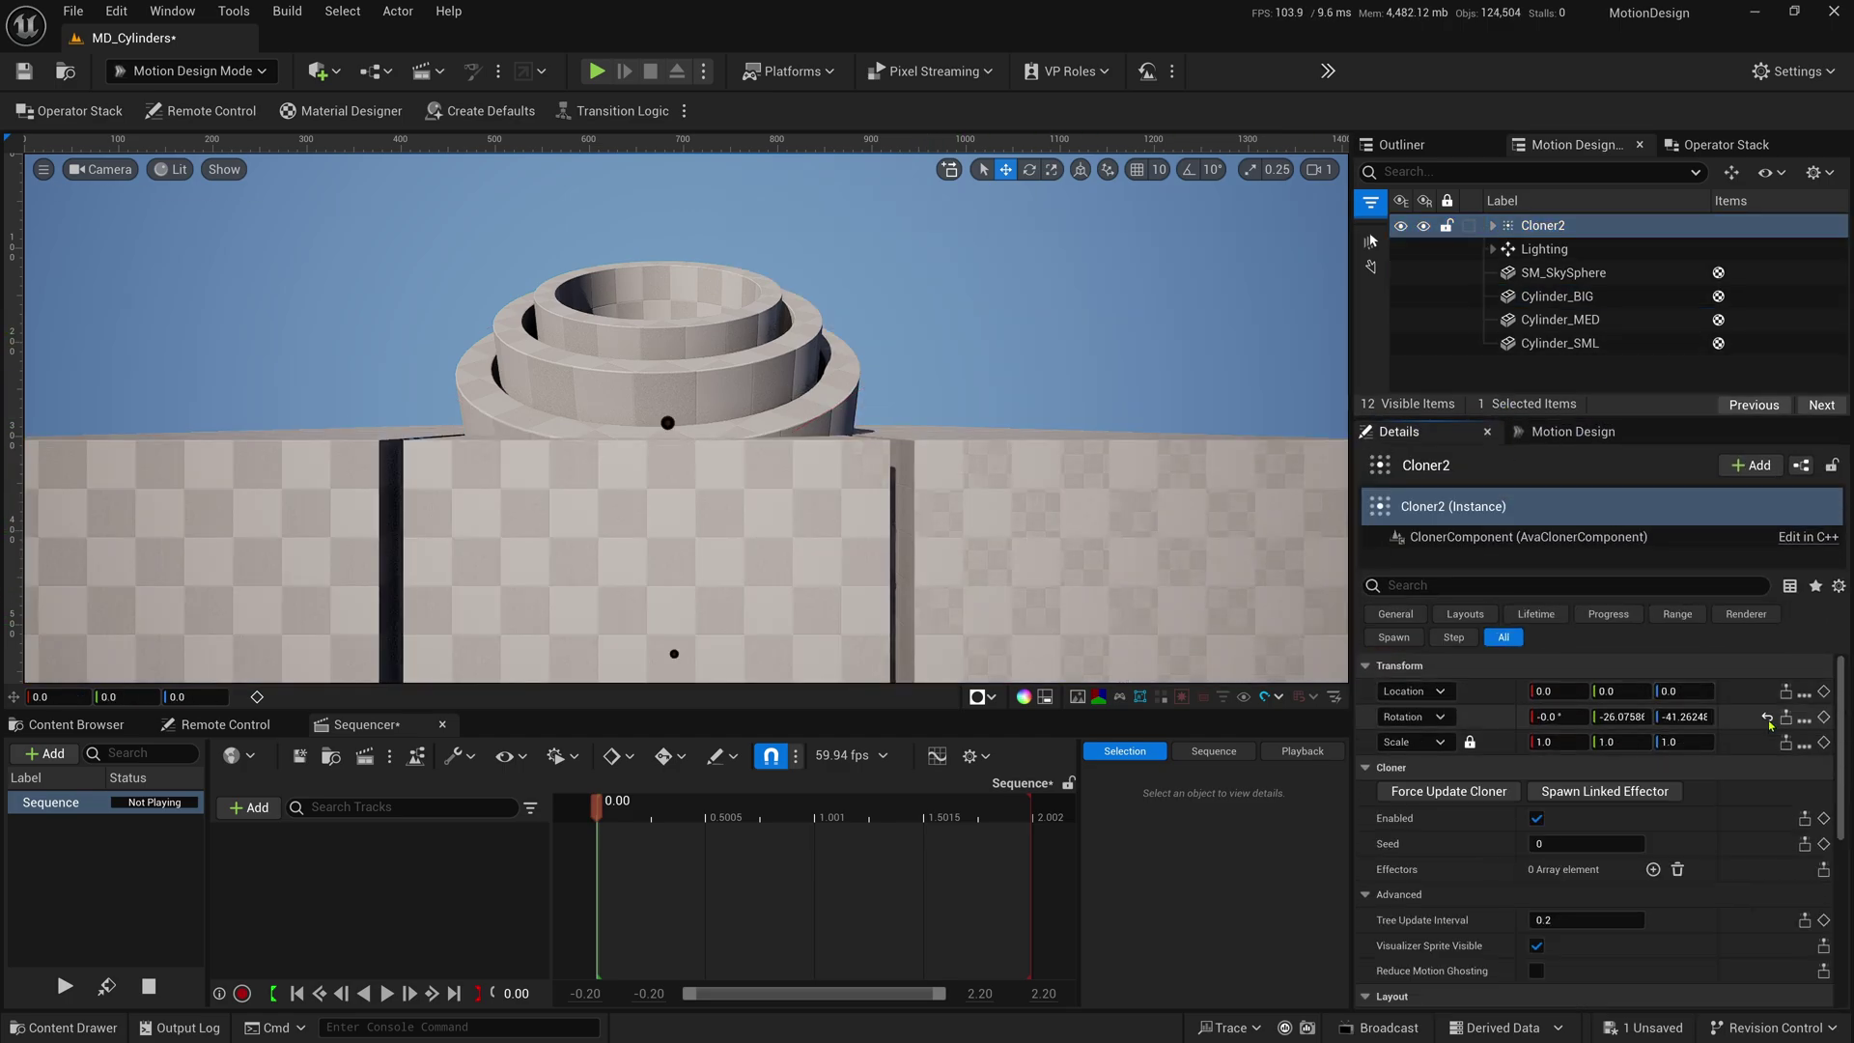
click(1766, 718)
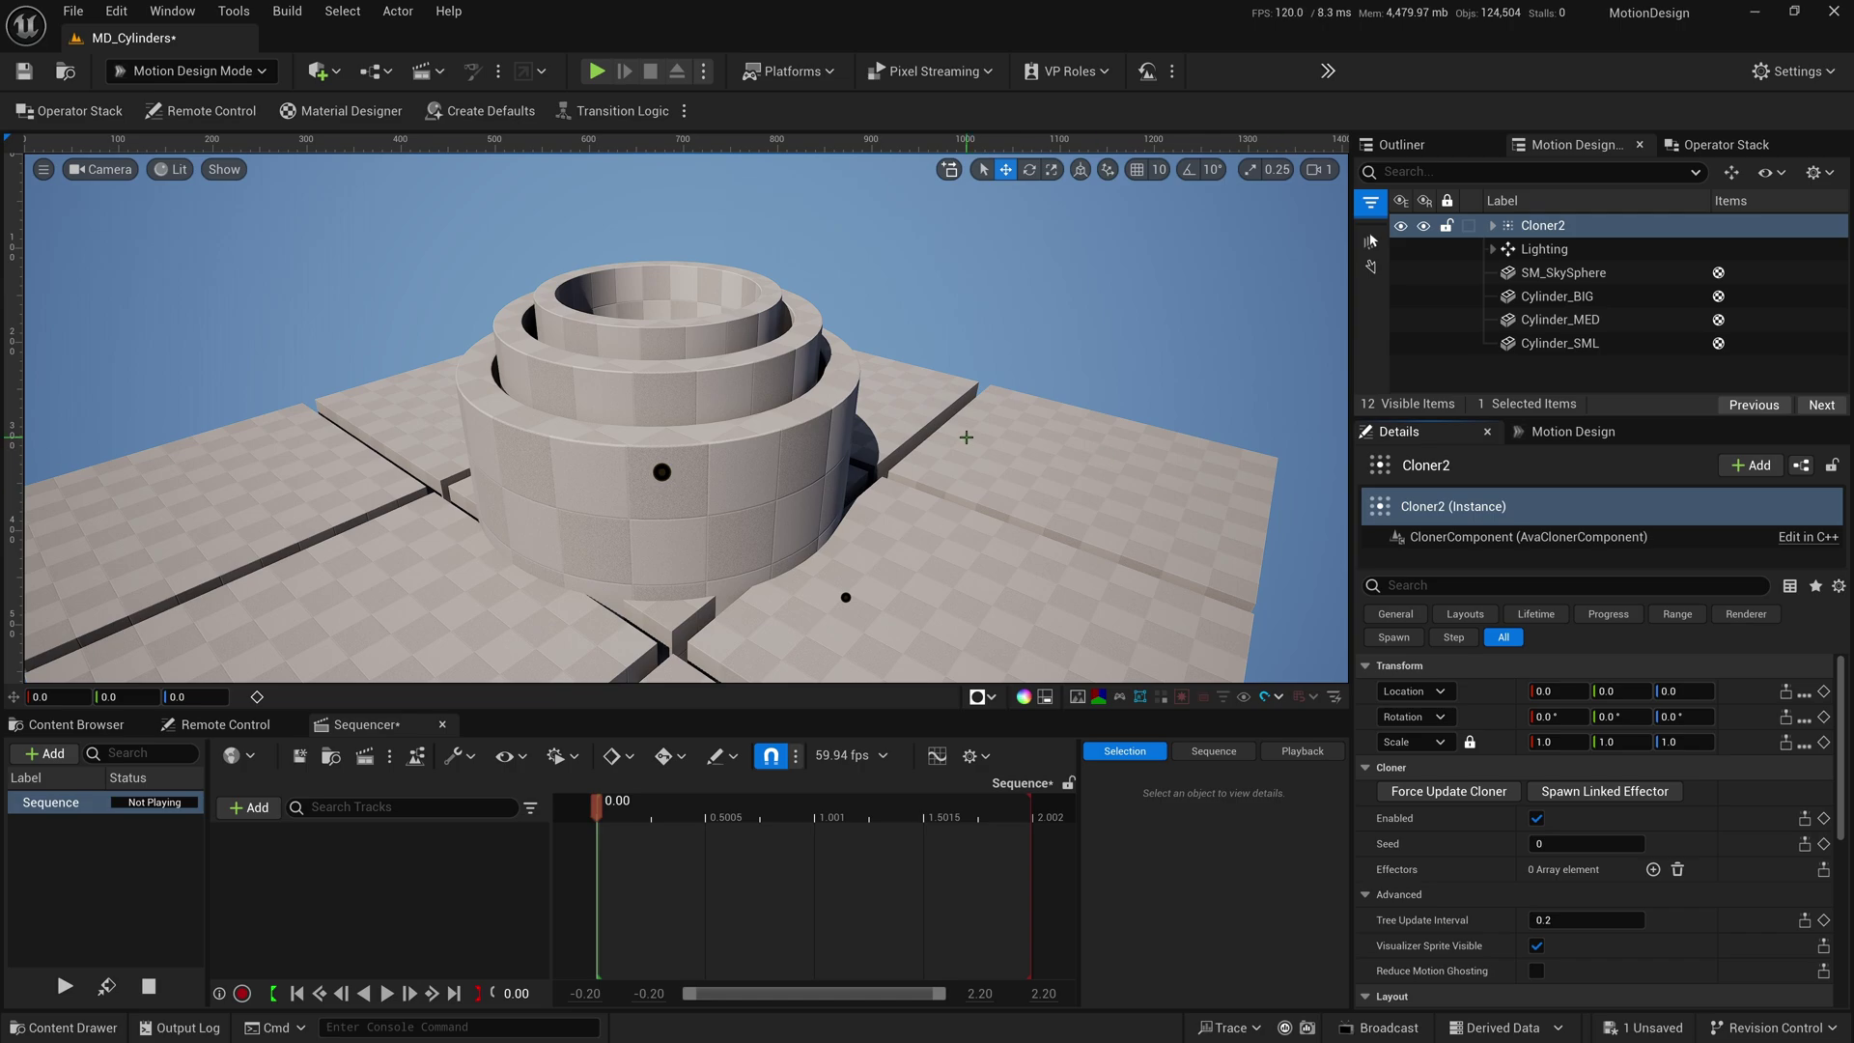
- Parent Cylinder_BIG under Cloner2 and delete the cloner's DefaultCube, accepting the broken reference
click(1582, 300)
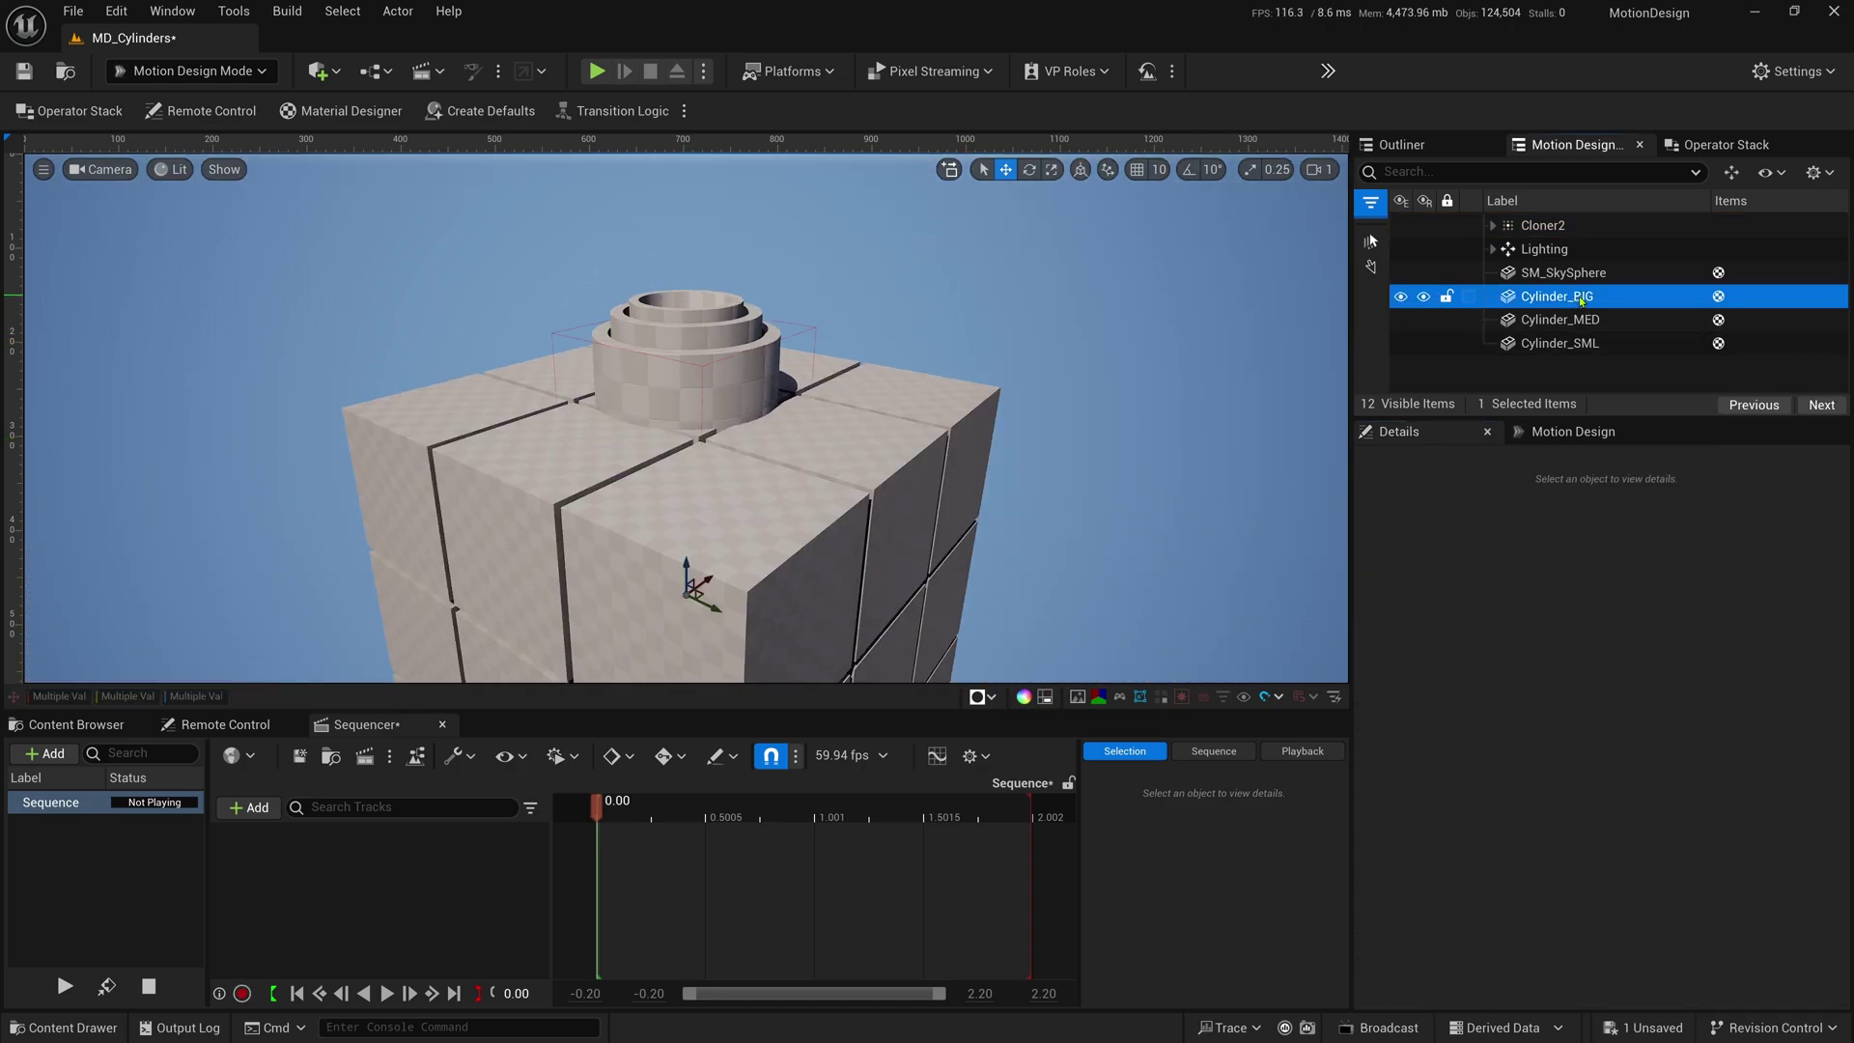
drag(1562, 299, 1562, 232)
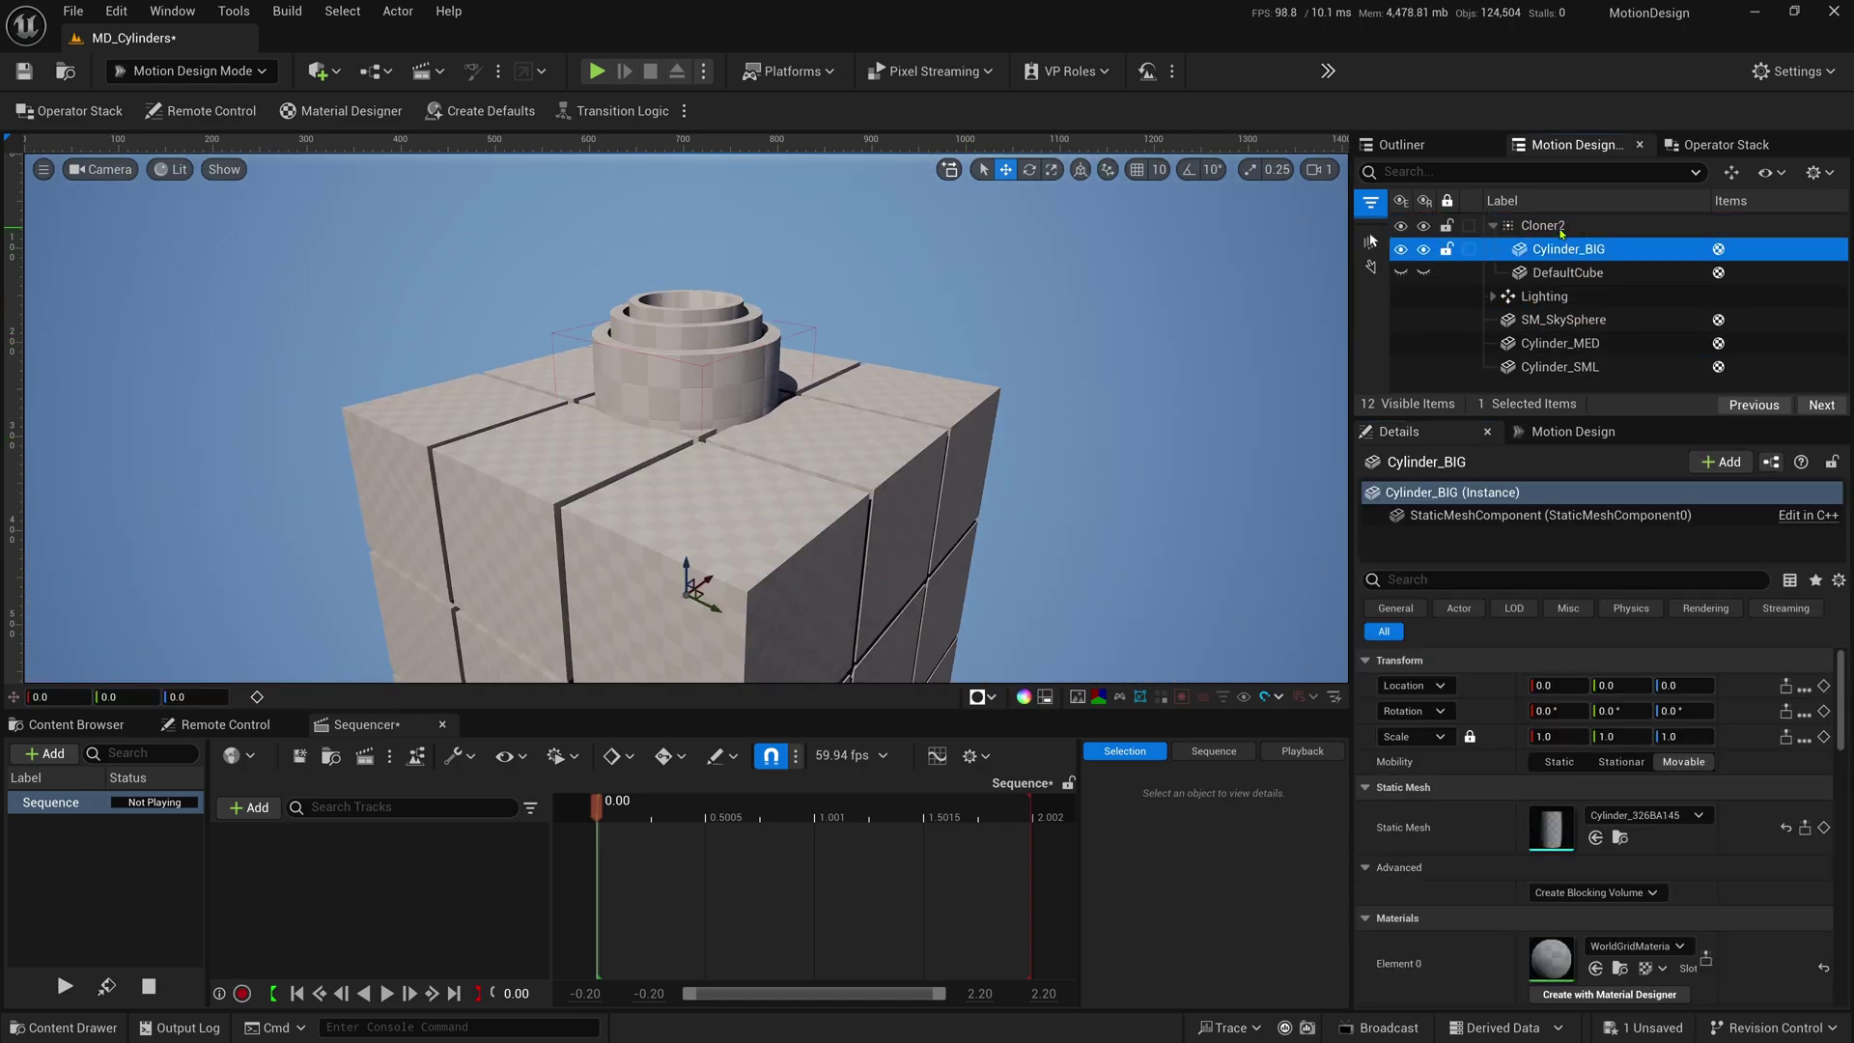
click(1580, 275)
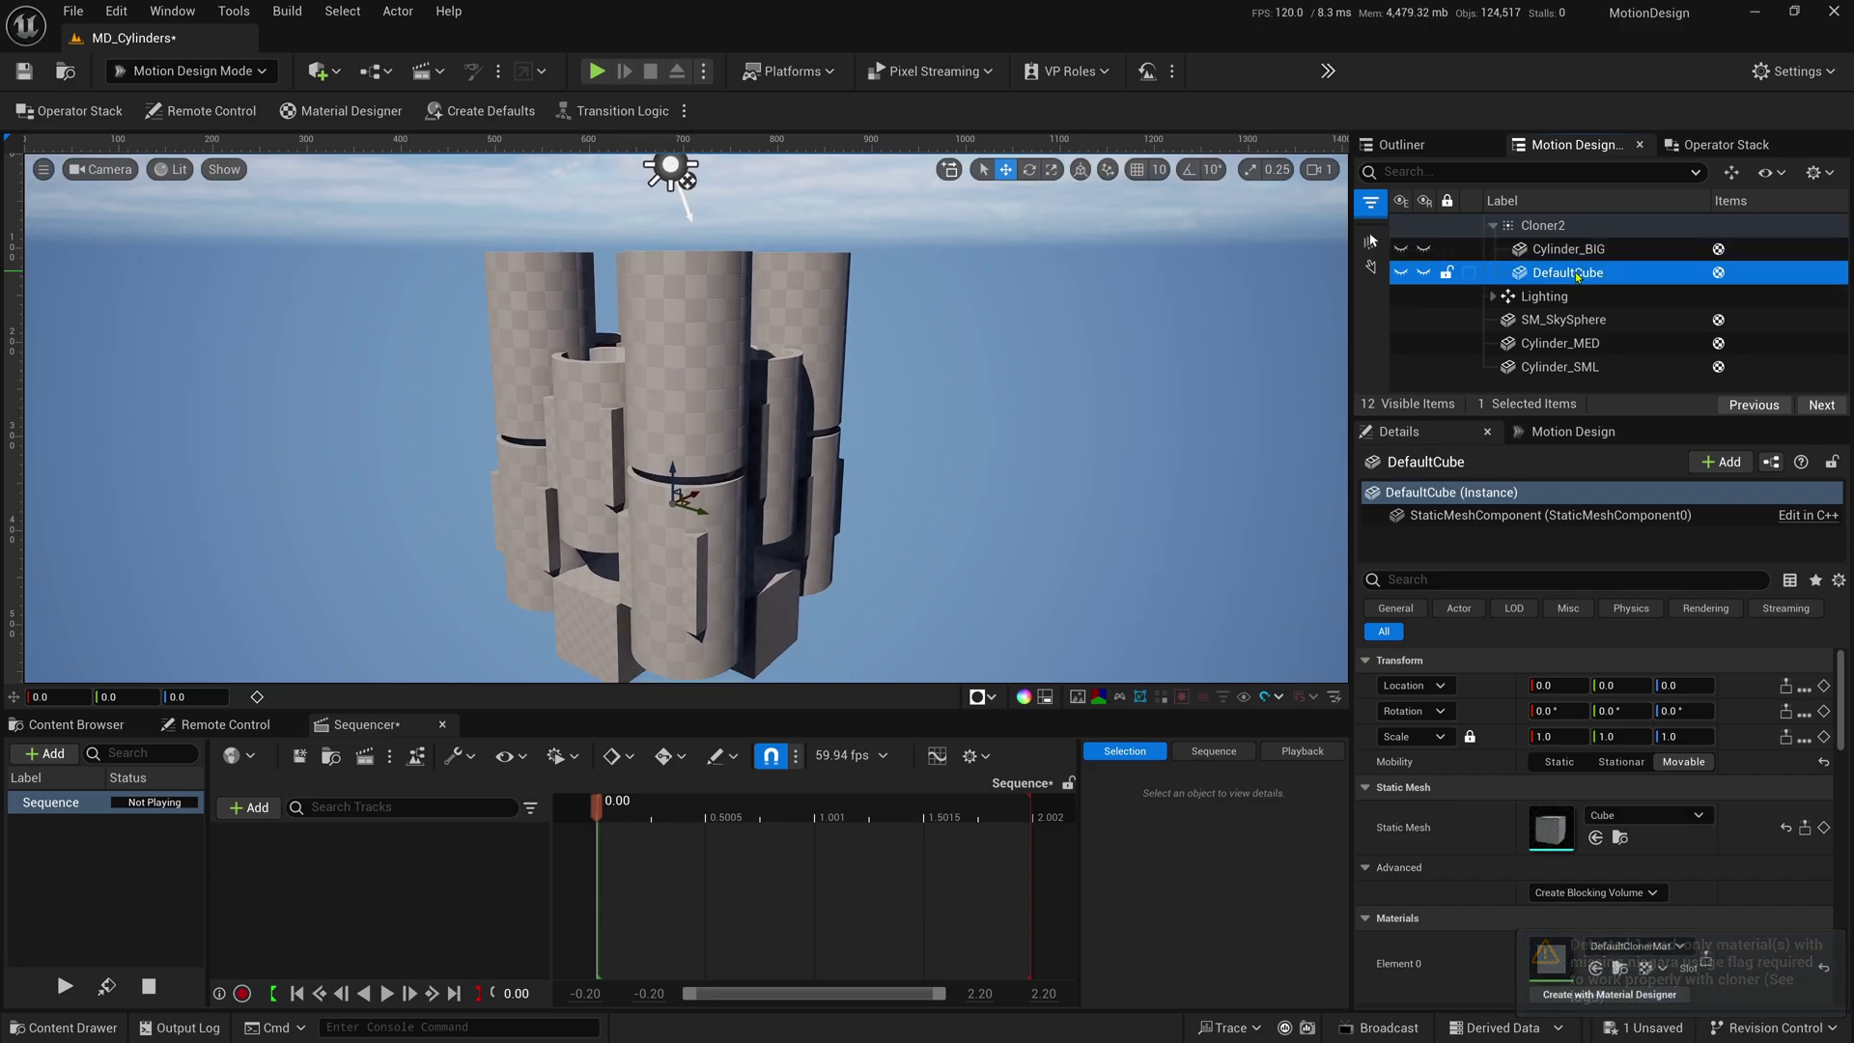
key(Delete)
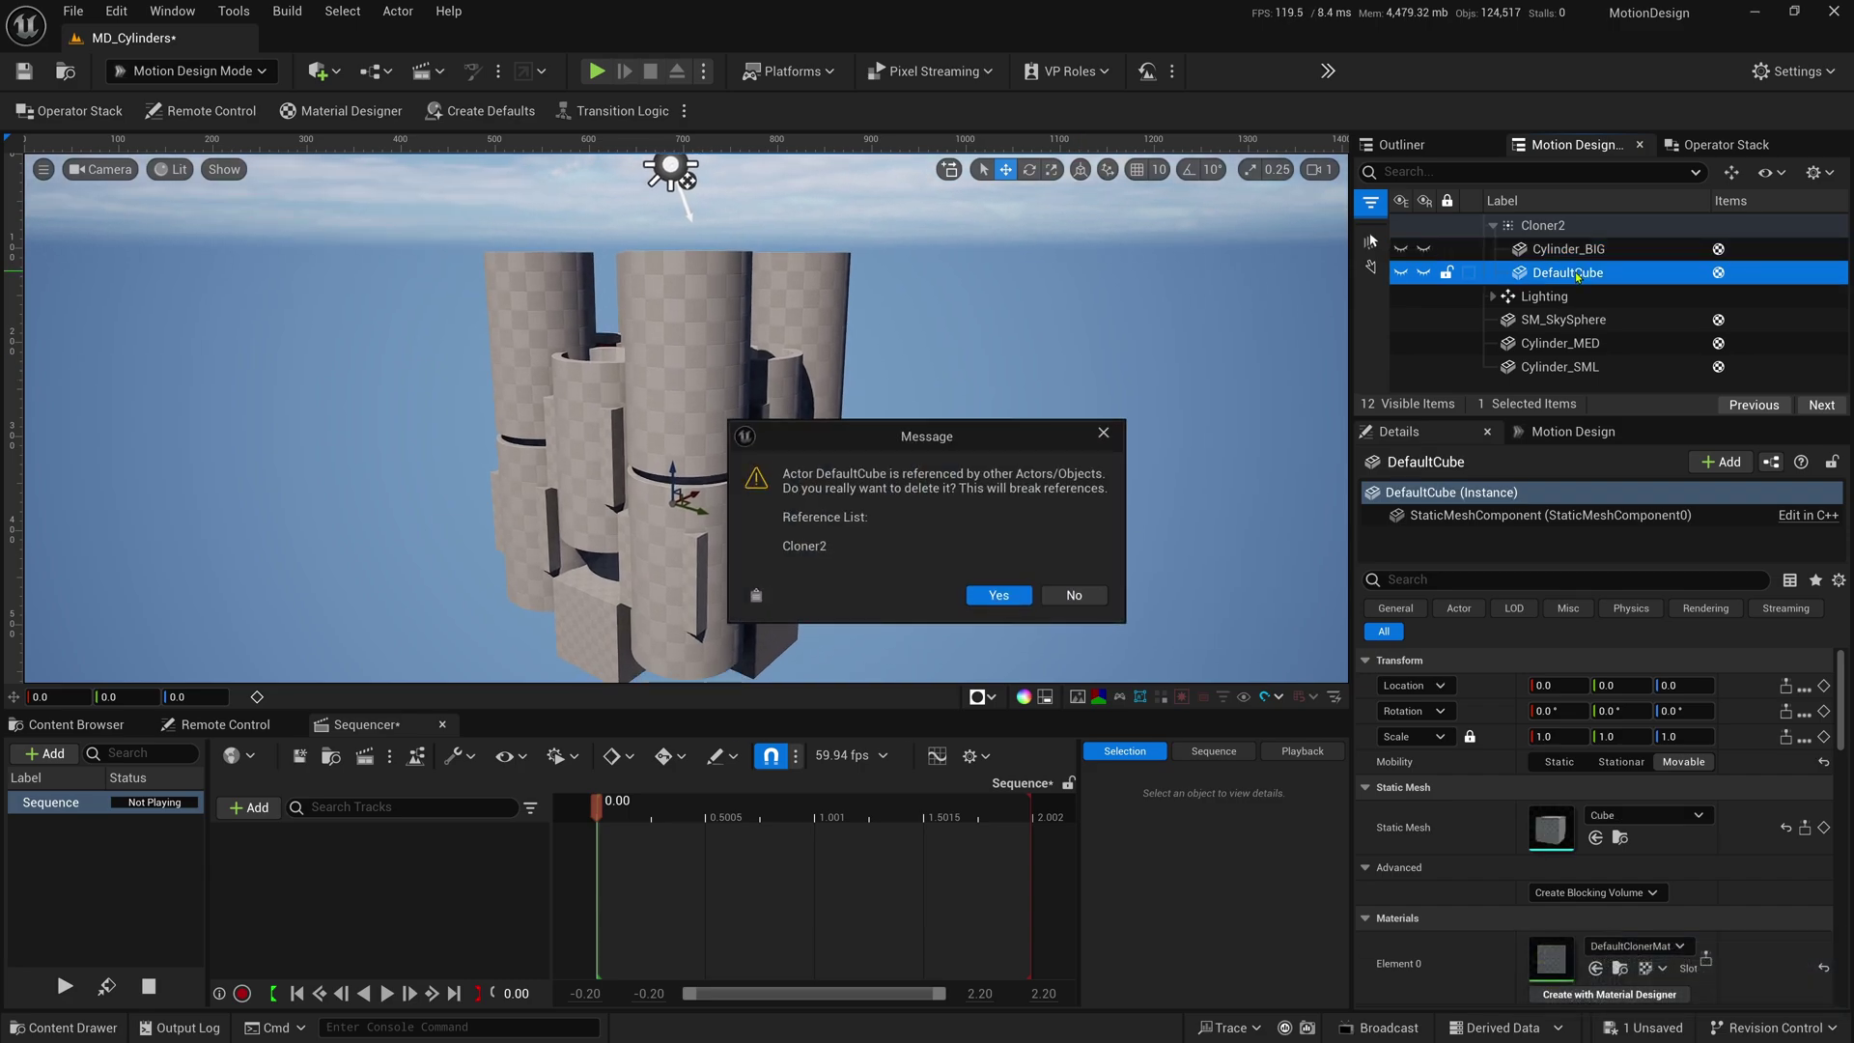
click(999, 594)
- Rename the Cloner2 actor to Cloner
click(1588, 231)
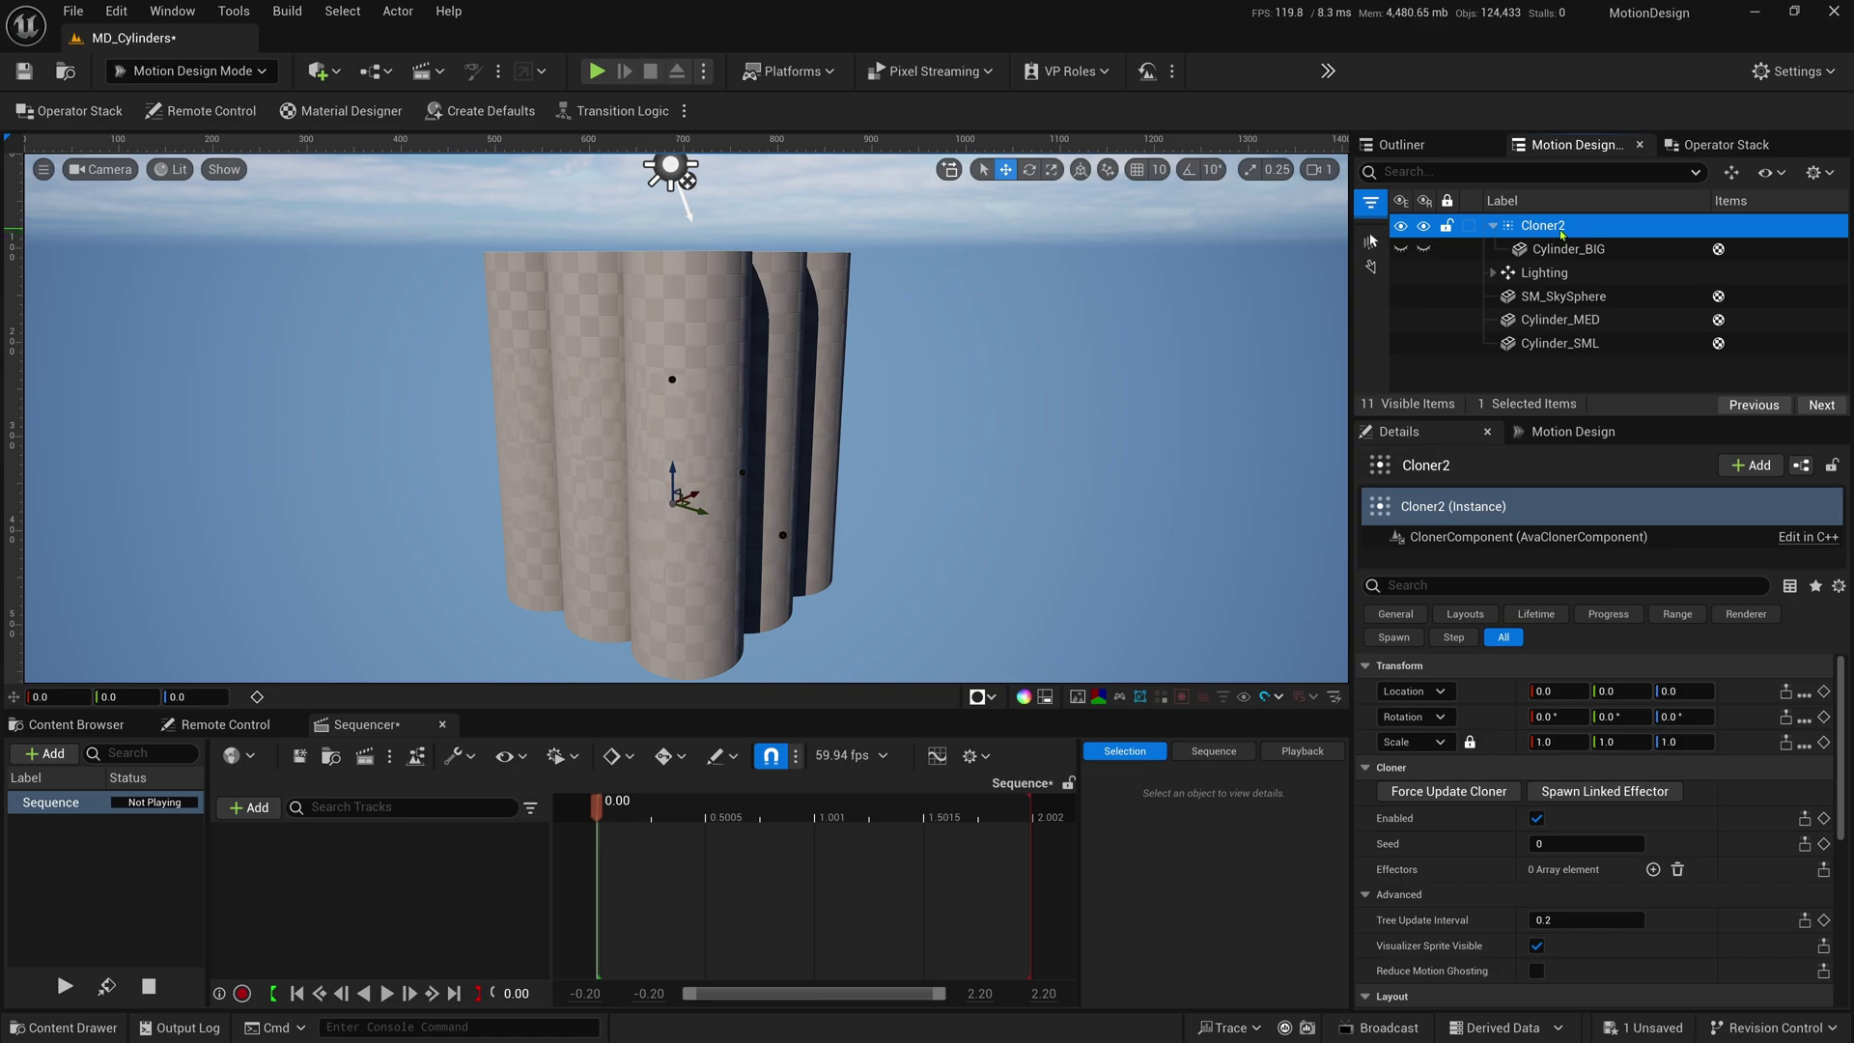
key(F2)
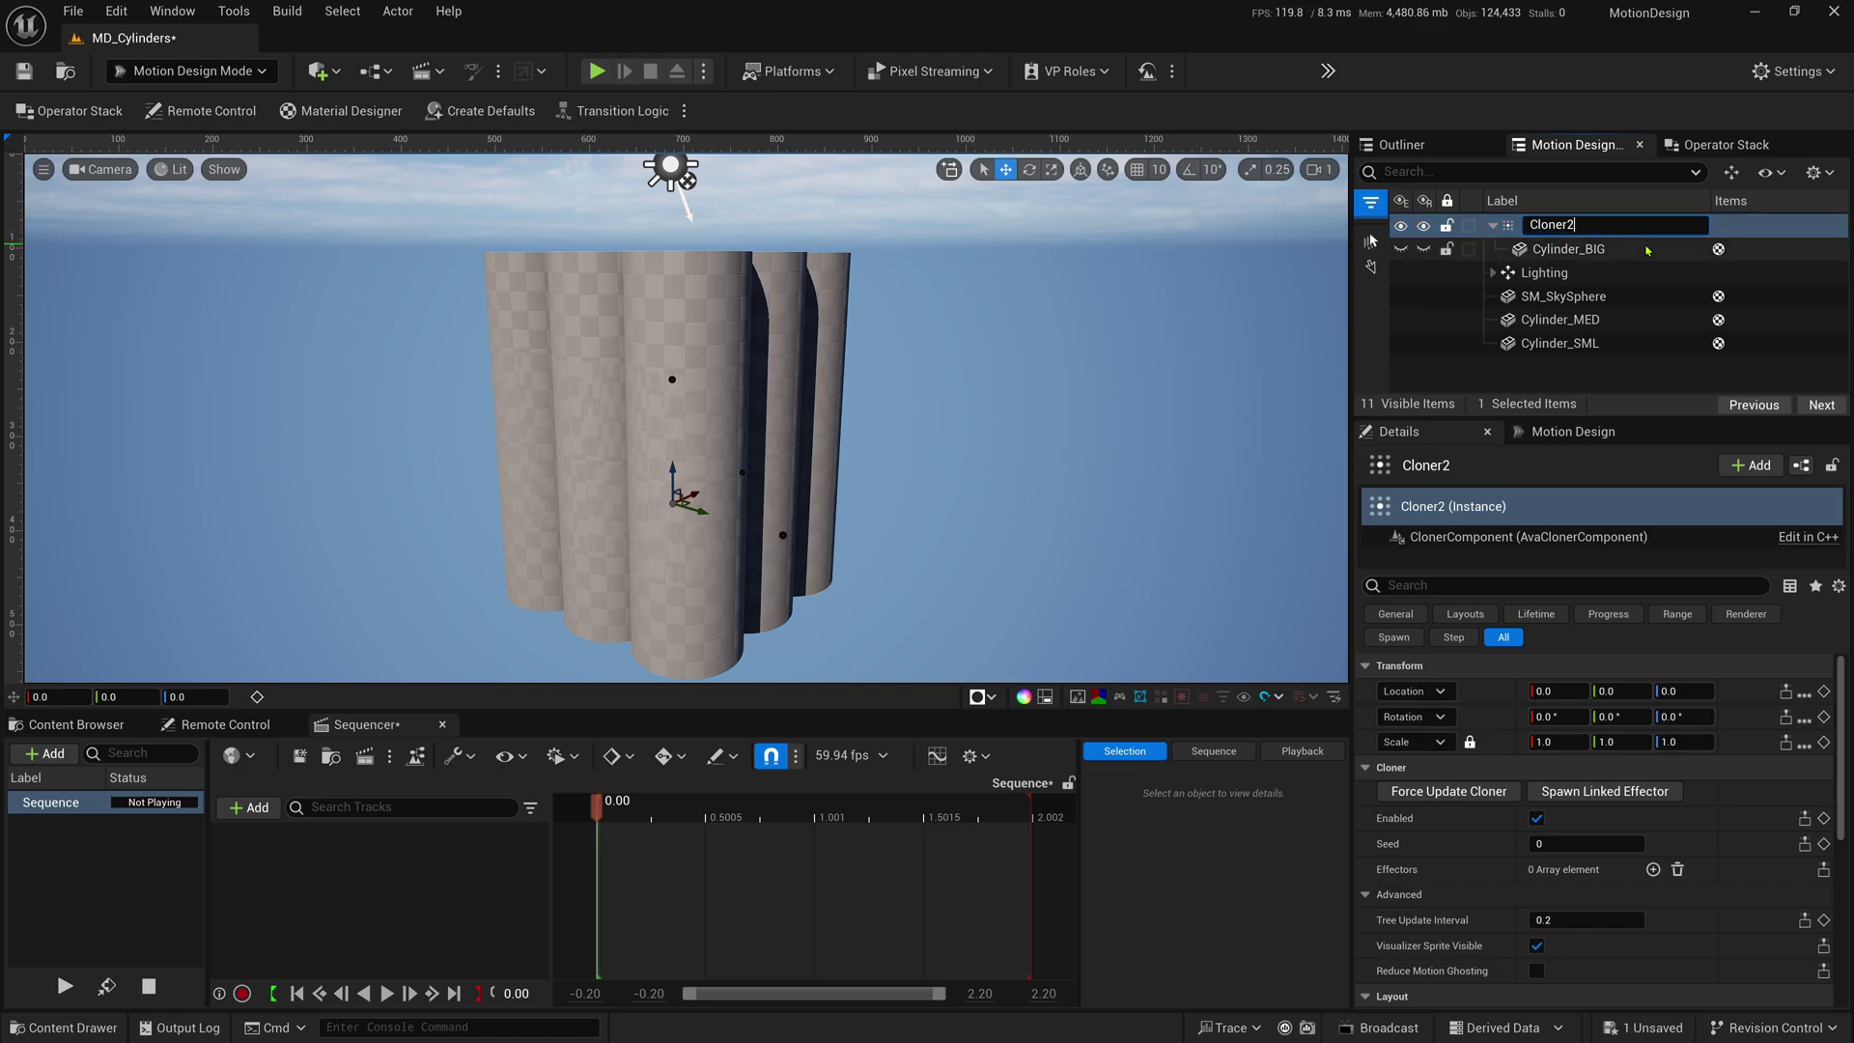
key(Return)
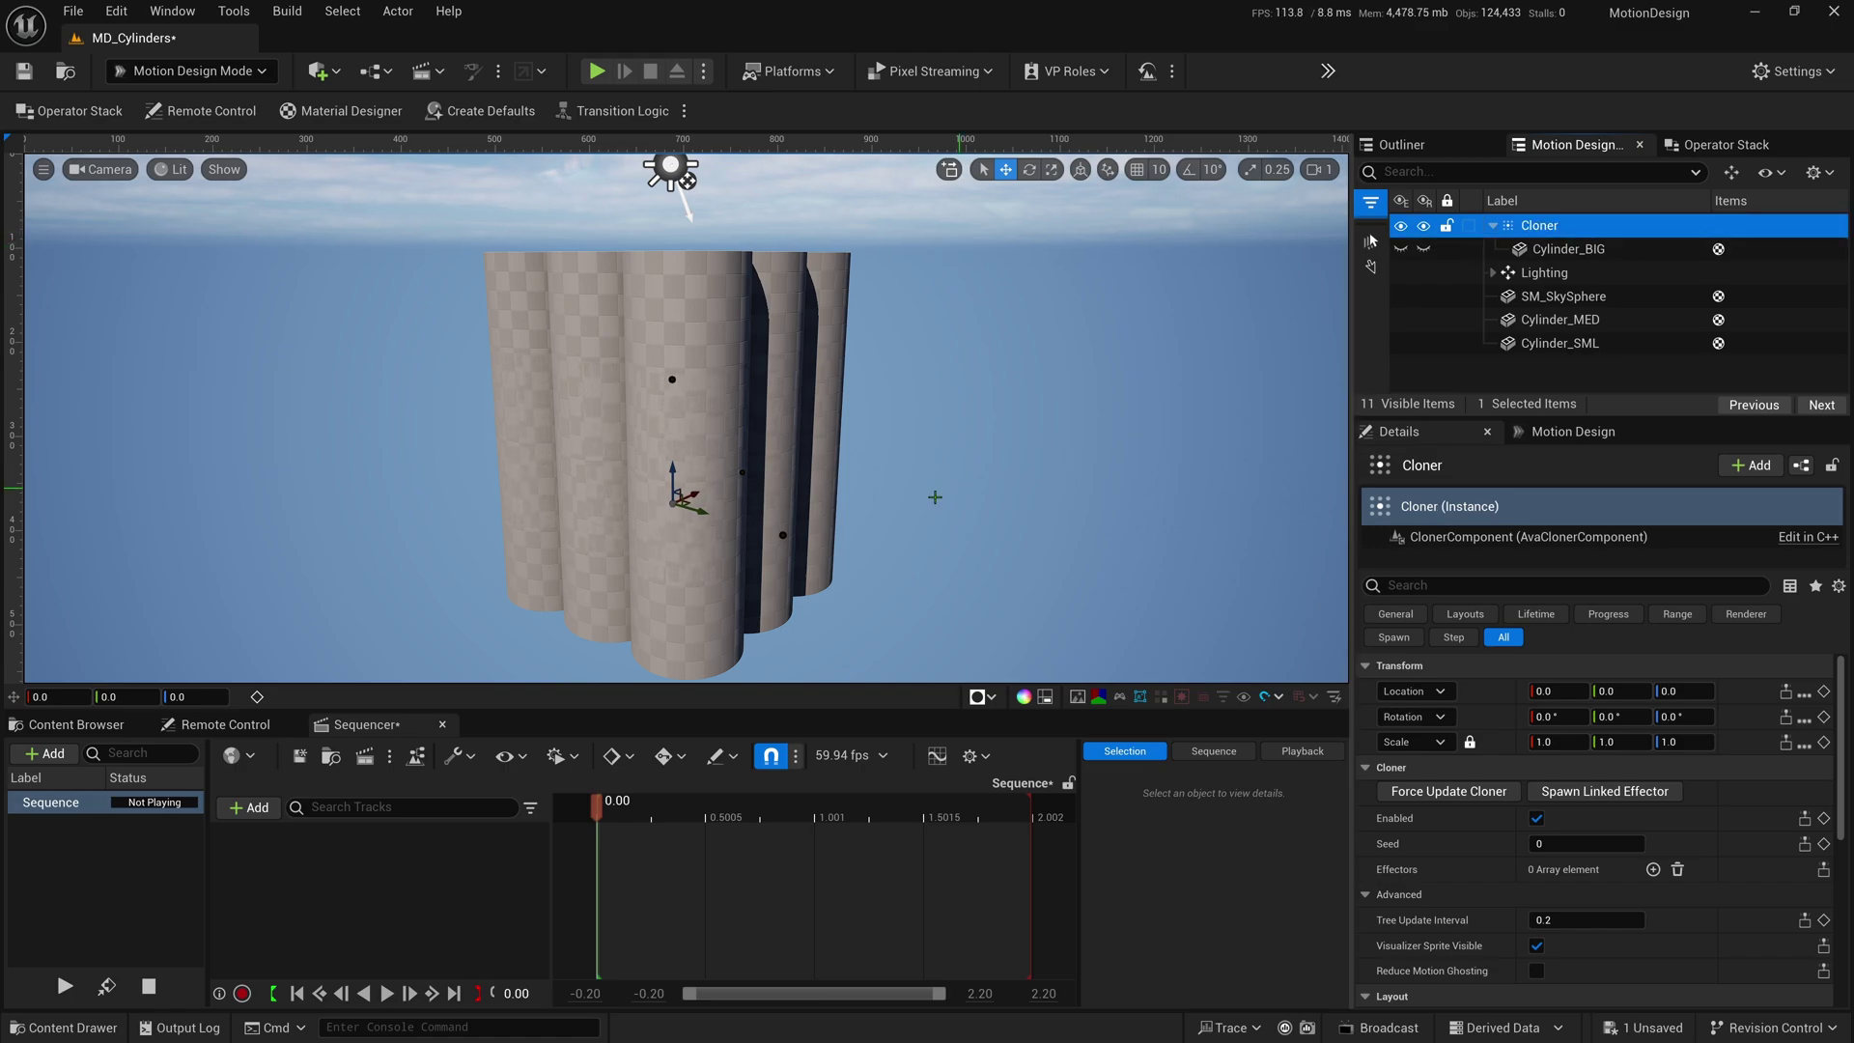
- Set the Count Z of the cloner's grid layout to 0
alt+drag(907, 478, 907, 479)
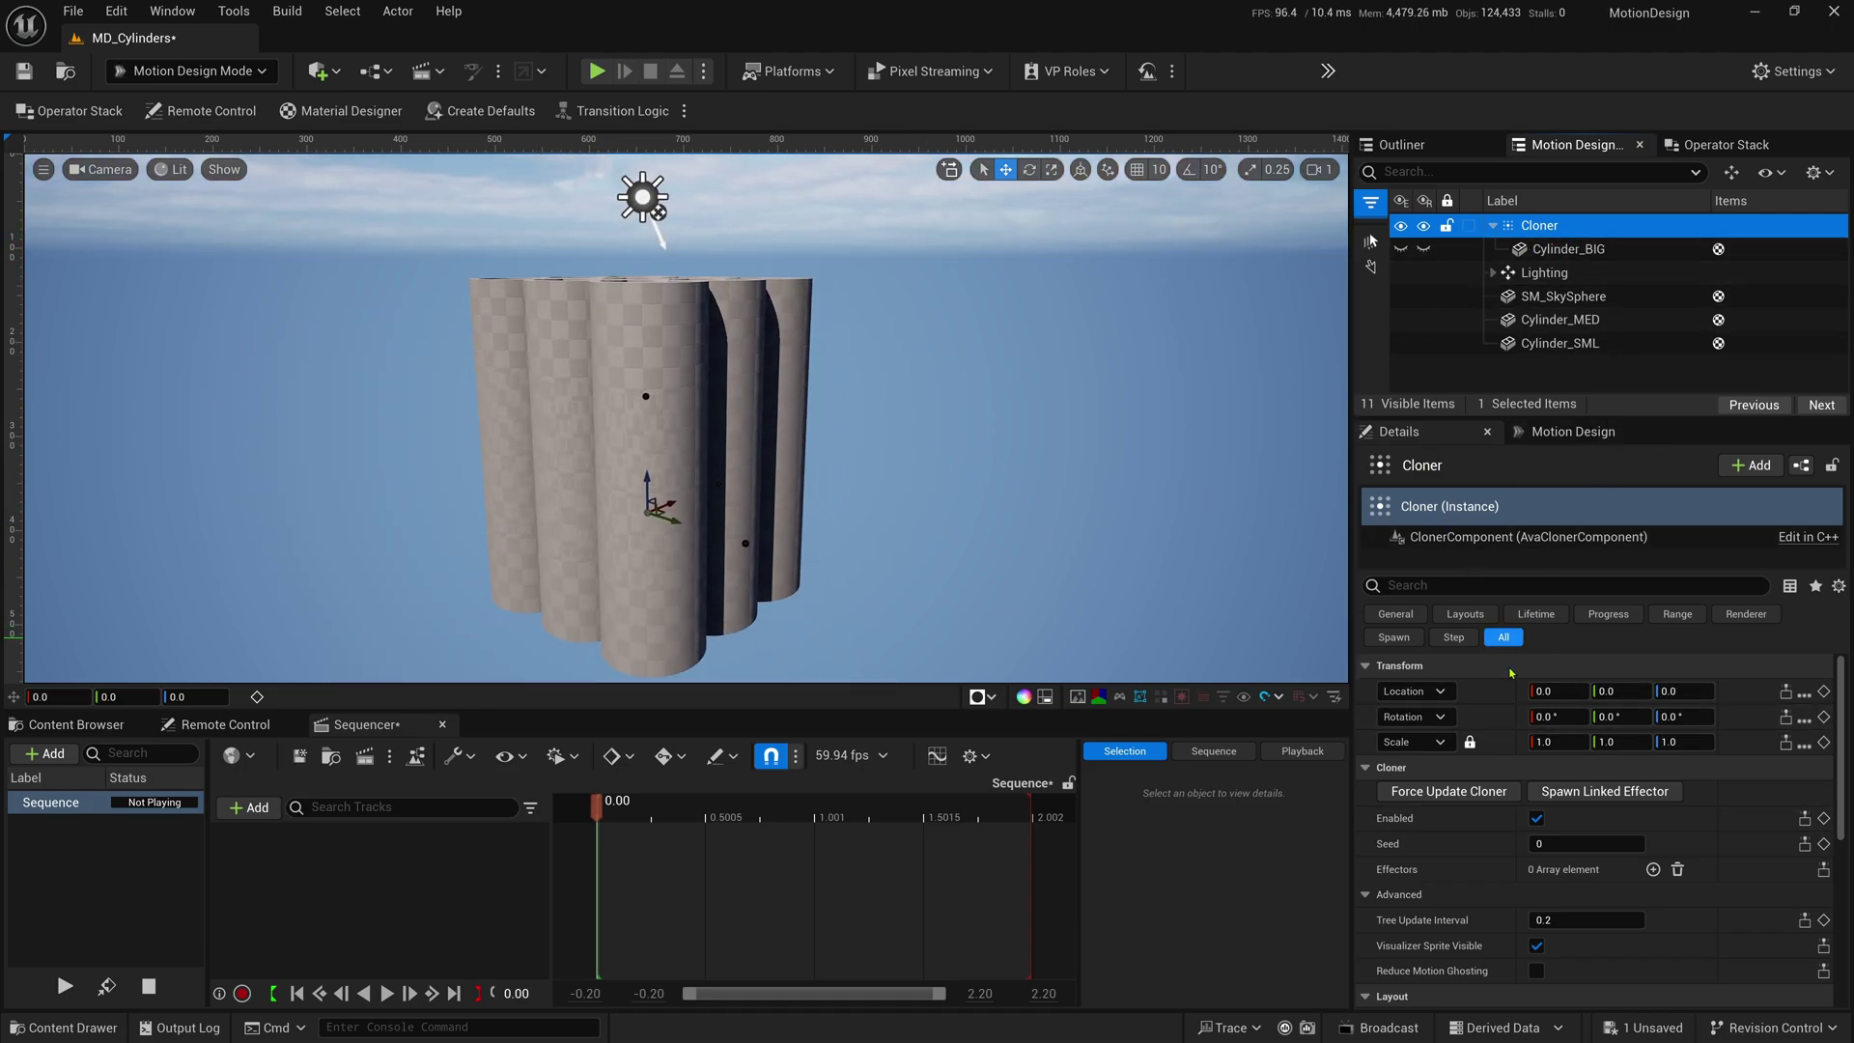
scroll(1731, 793, down, 3)
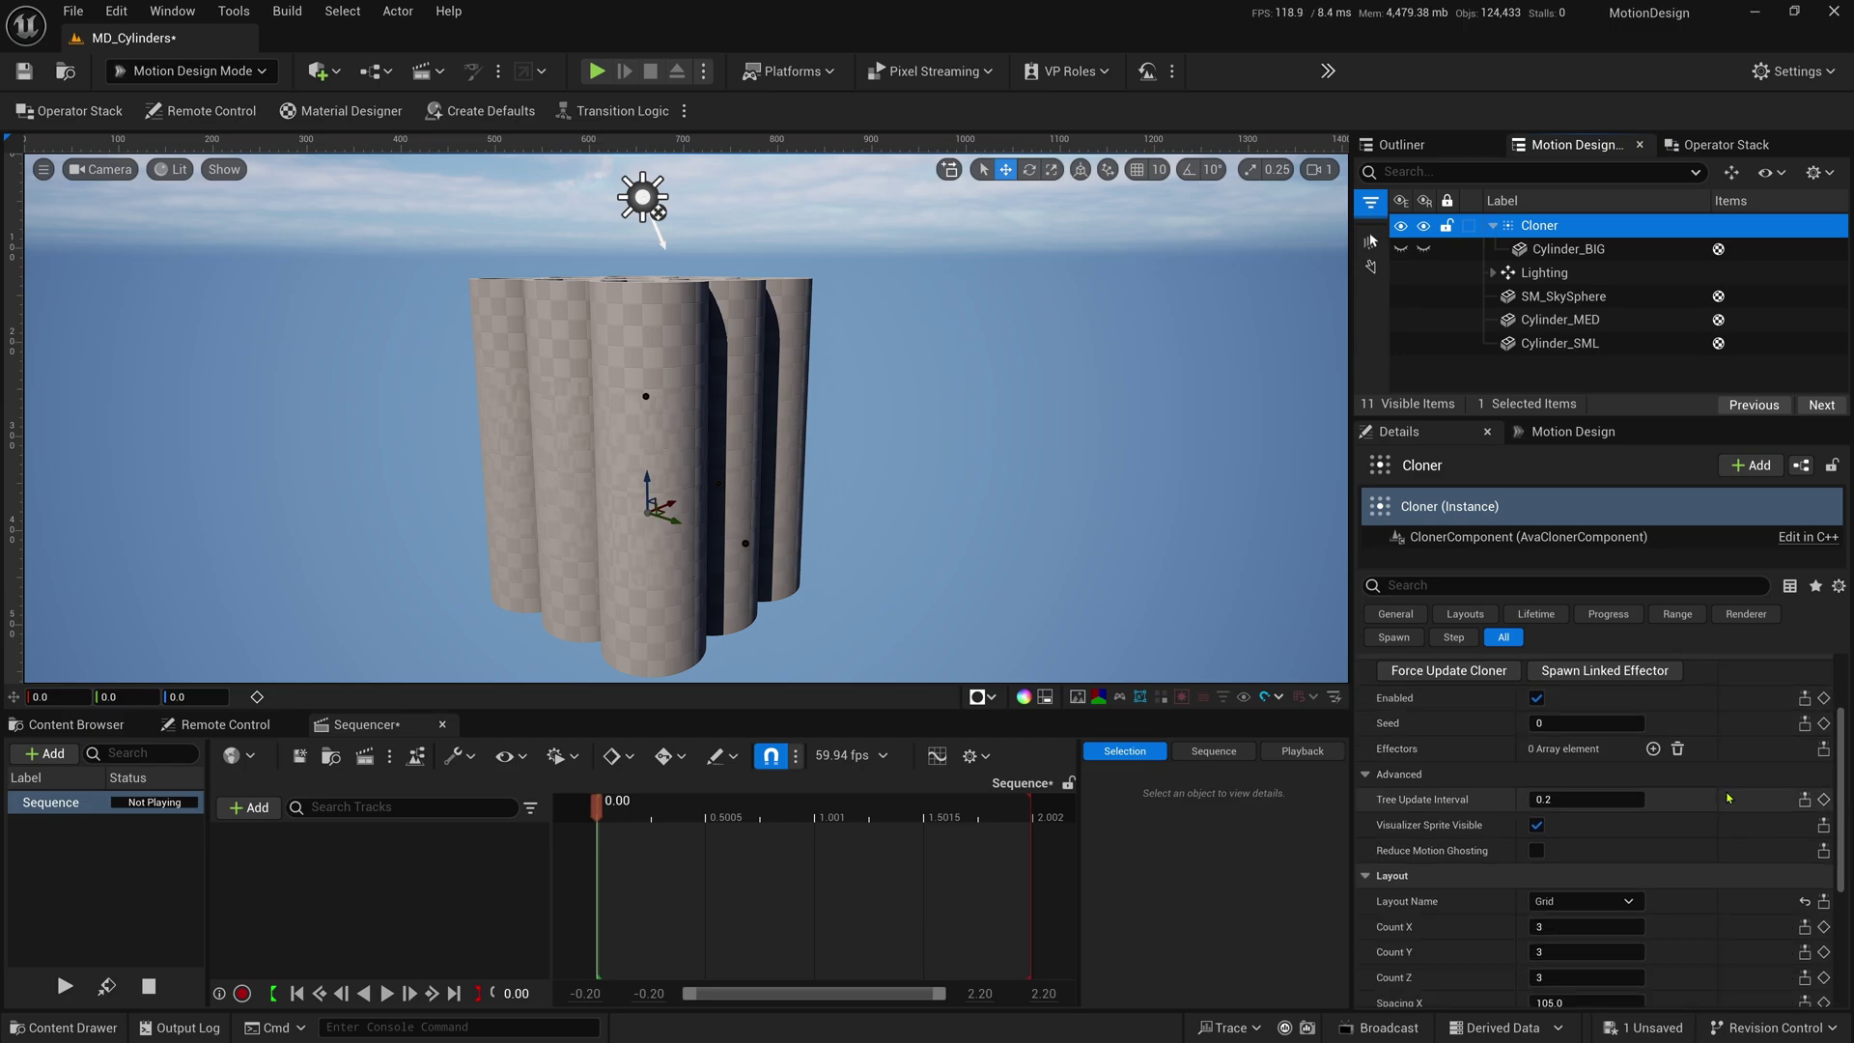
scroll(1732, 794, down, 1)
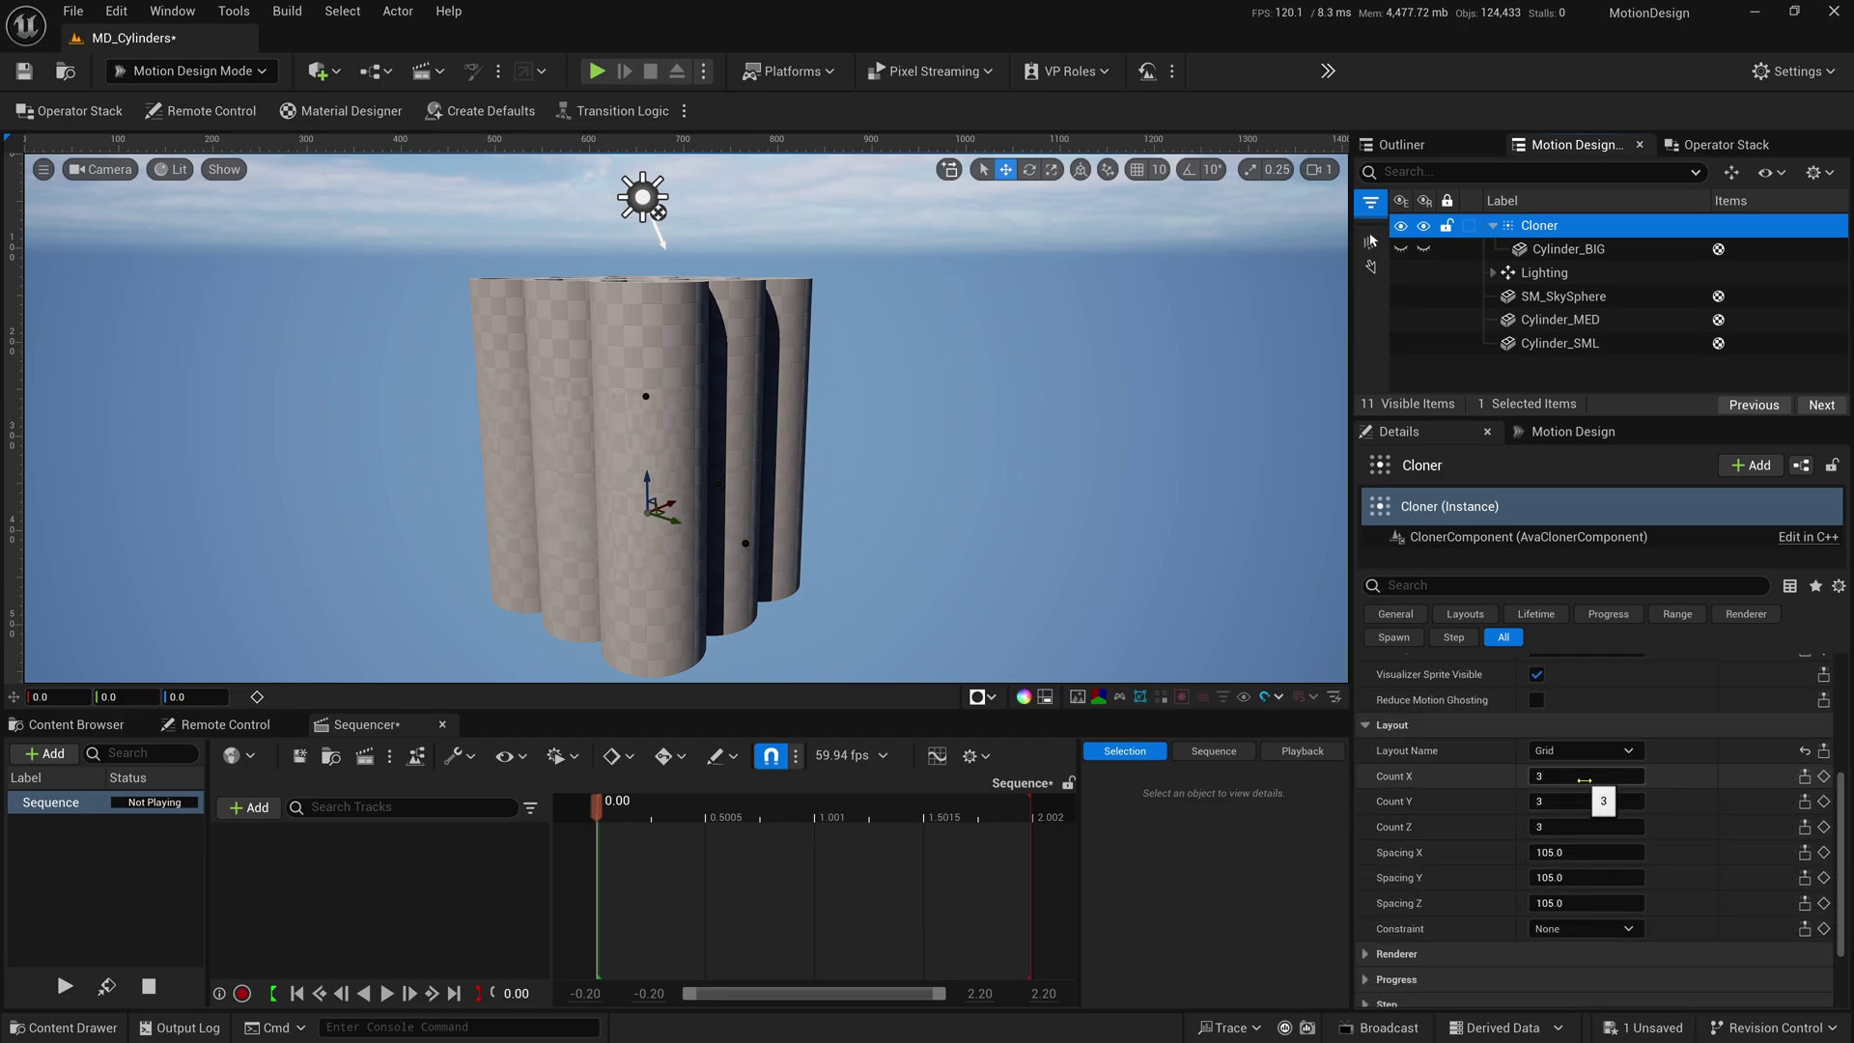
click(1589, 828)
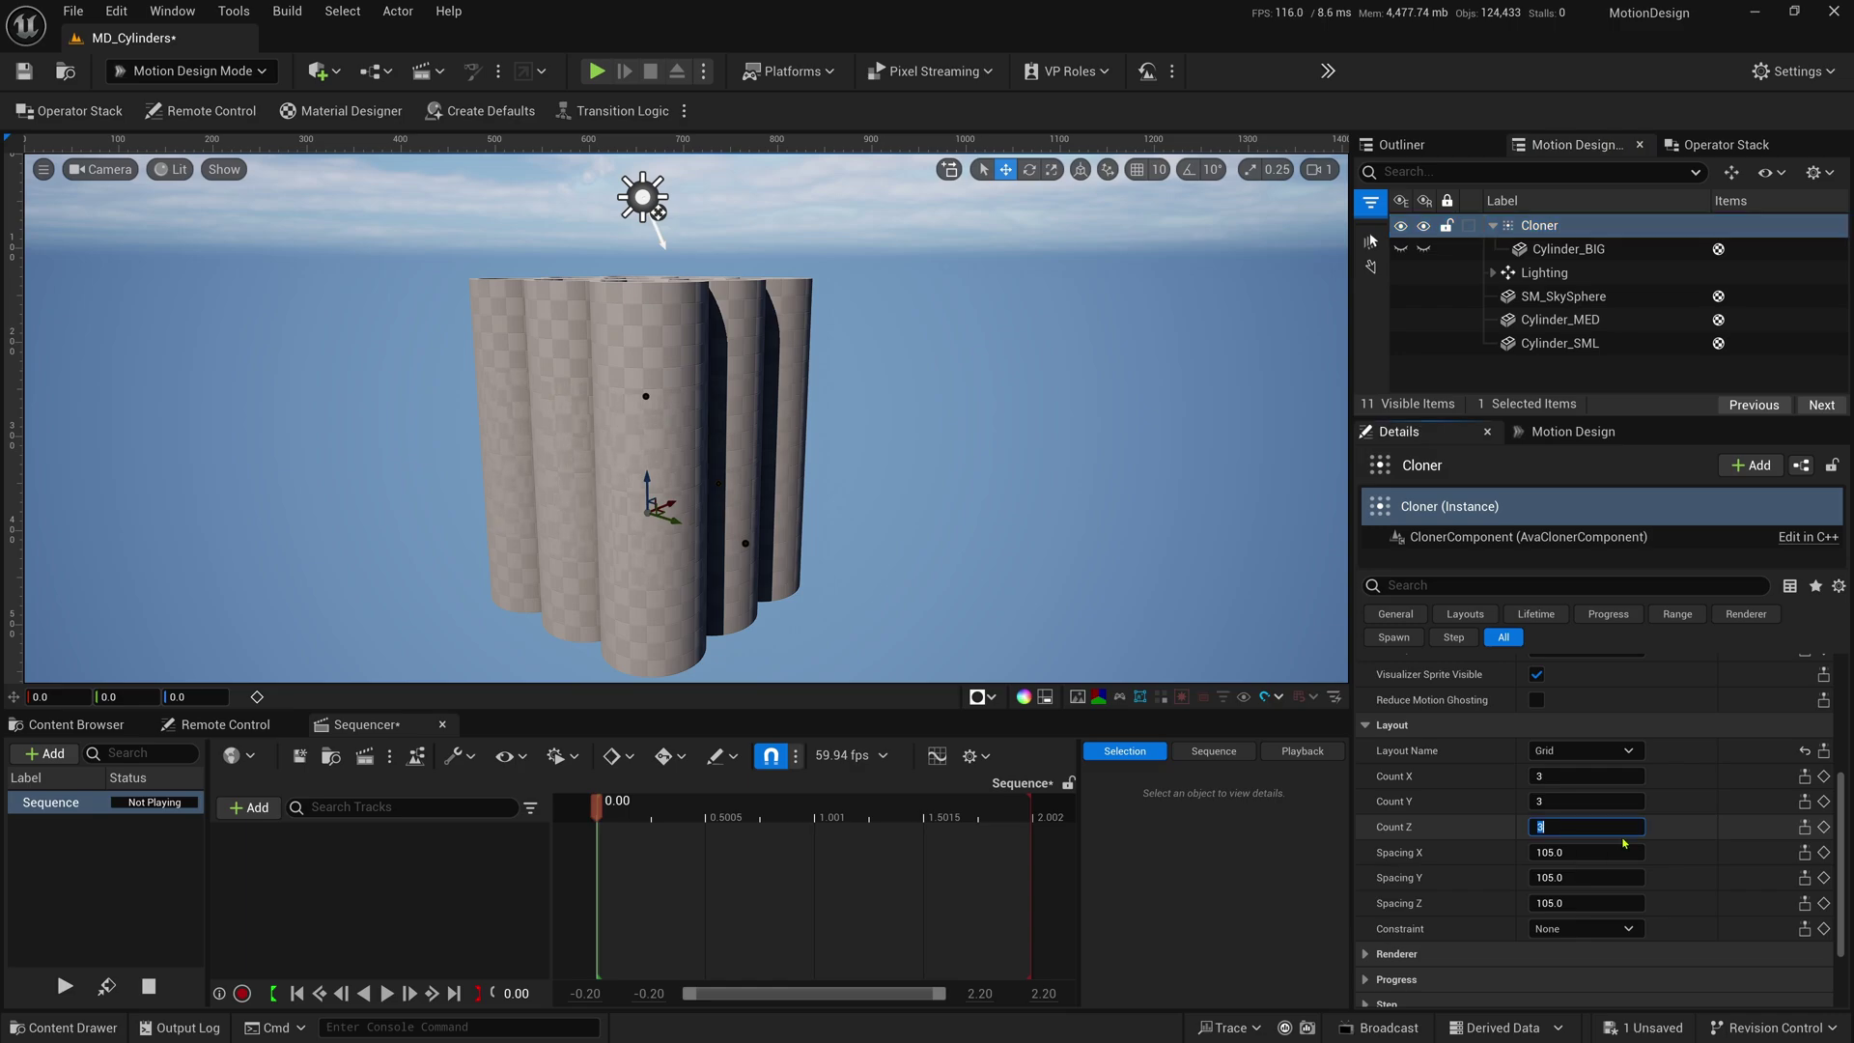
text(0)
key(Return)
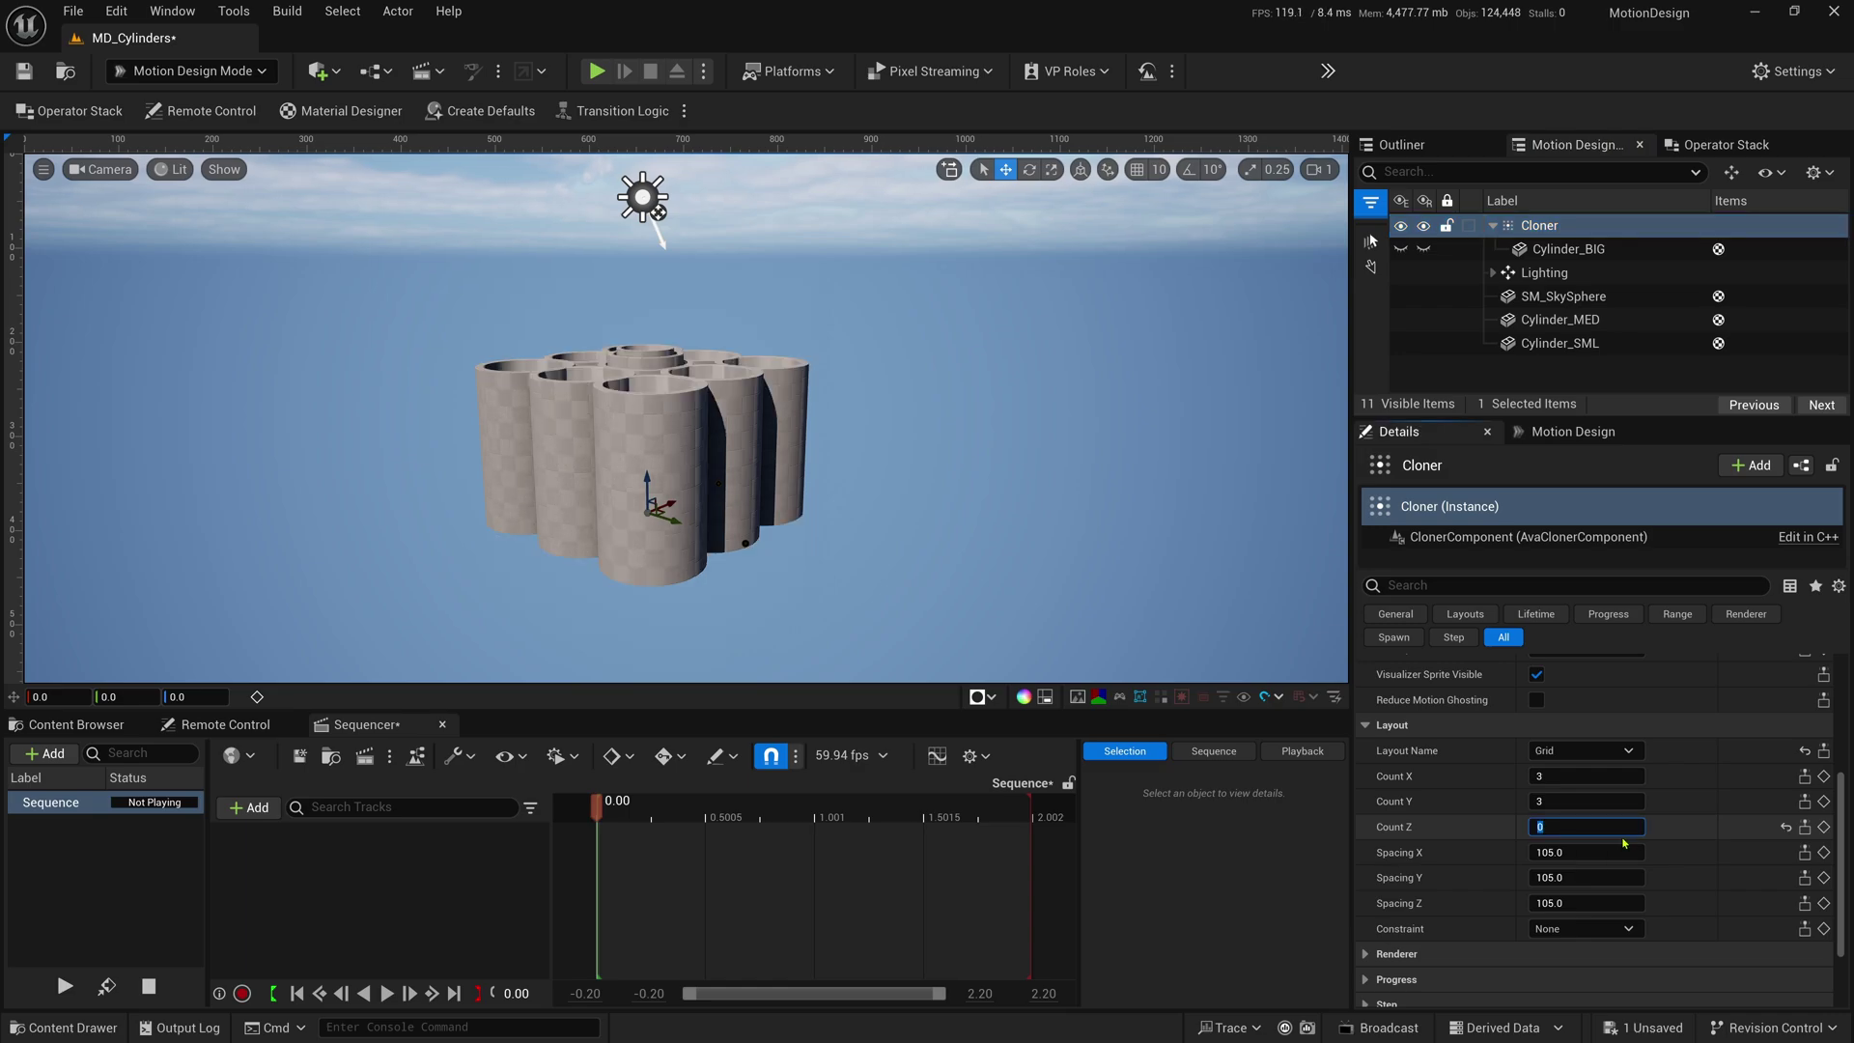
- Change the cloner's layout from Grid to Honeycomb
right_drag(1171, 559, 1171, 559)
click(1584, 753)
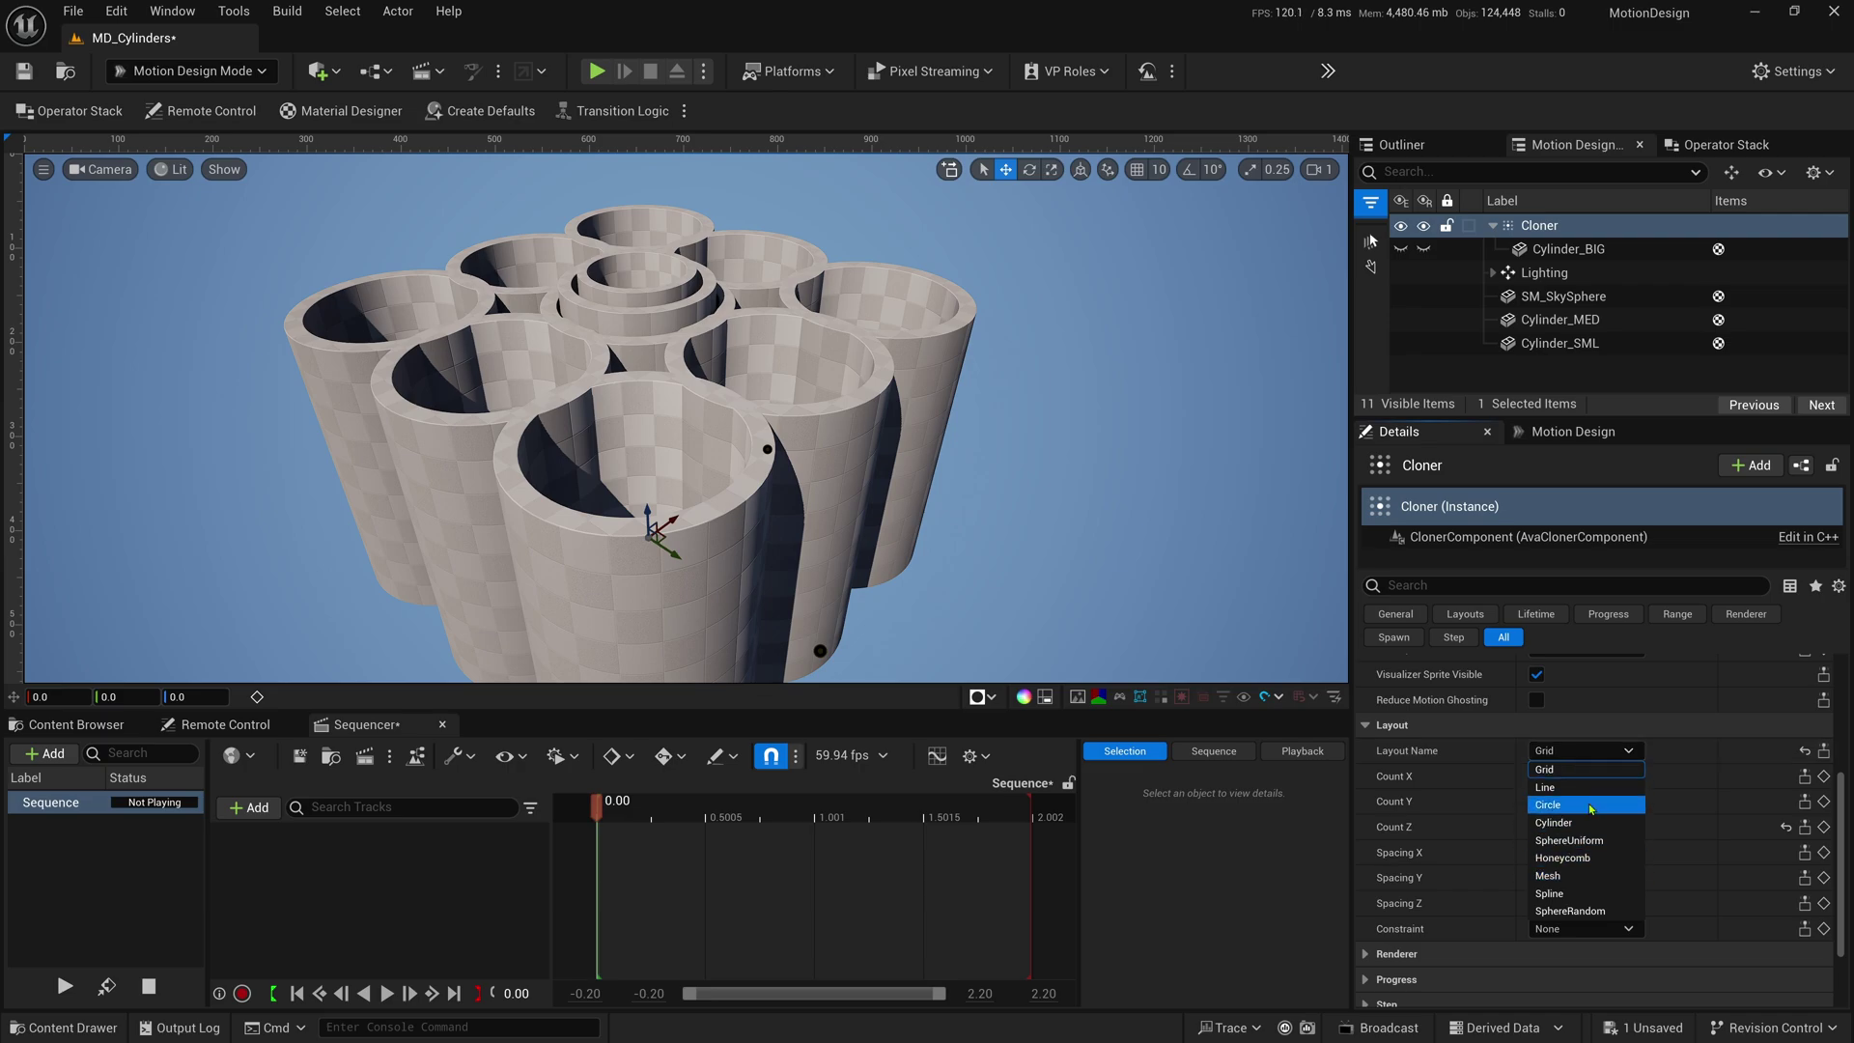
click(1584, 858)
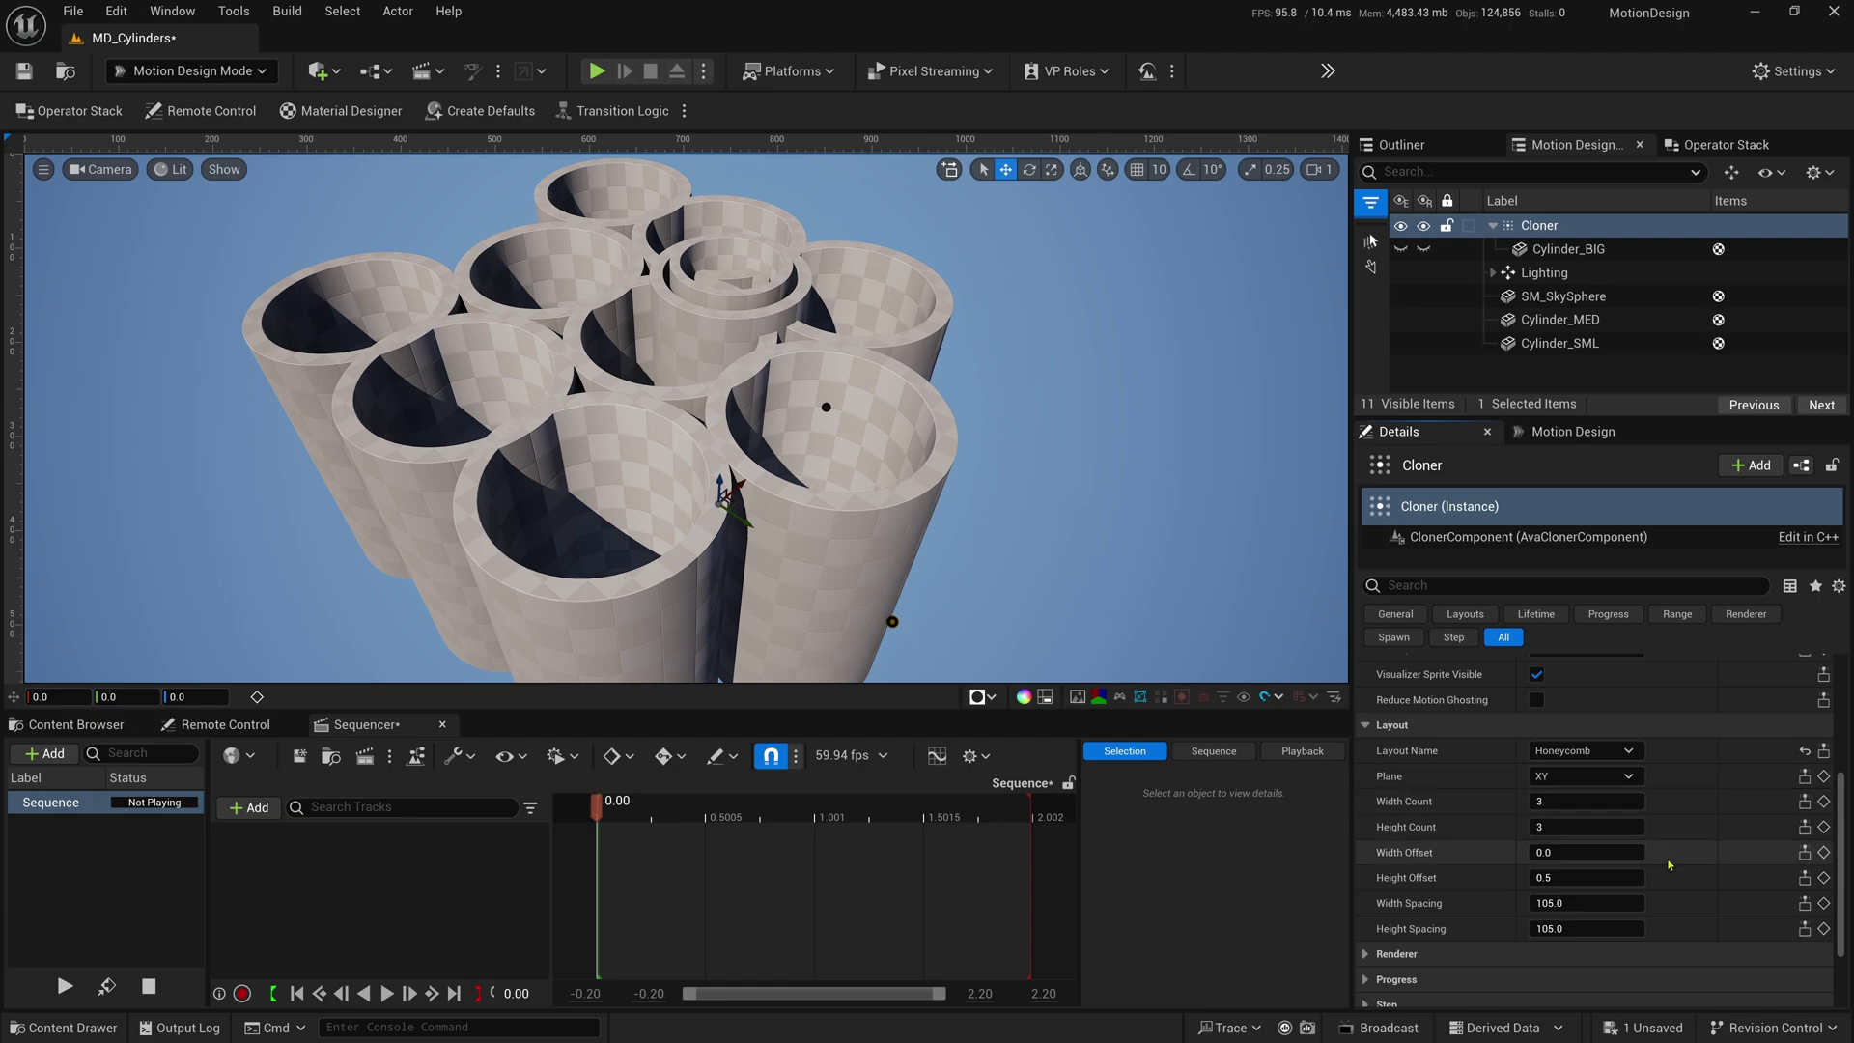
- Set the honeycomb layout's Width Spacing to 110 and Height Spacing to 120
drag(1543, 903, 1563, 928)
click(1583, 903)
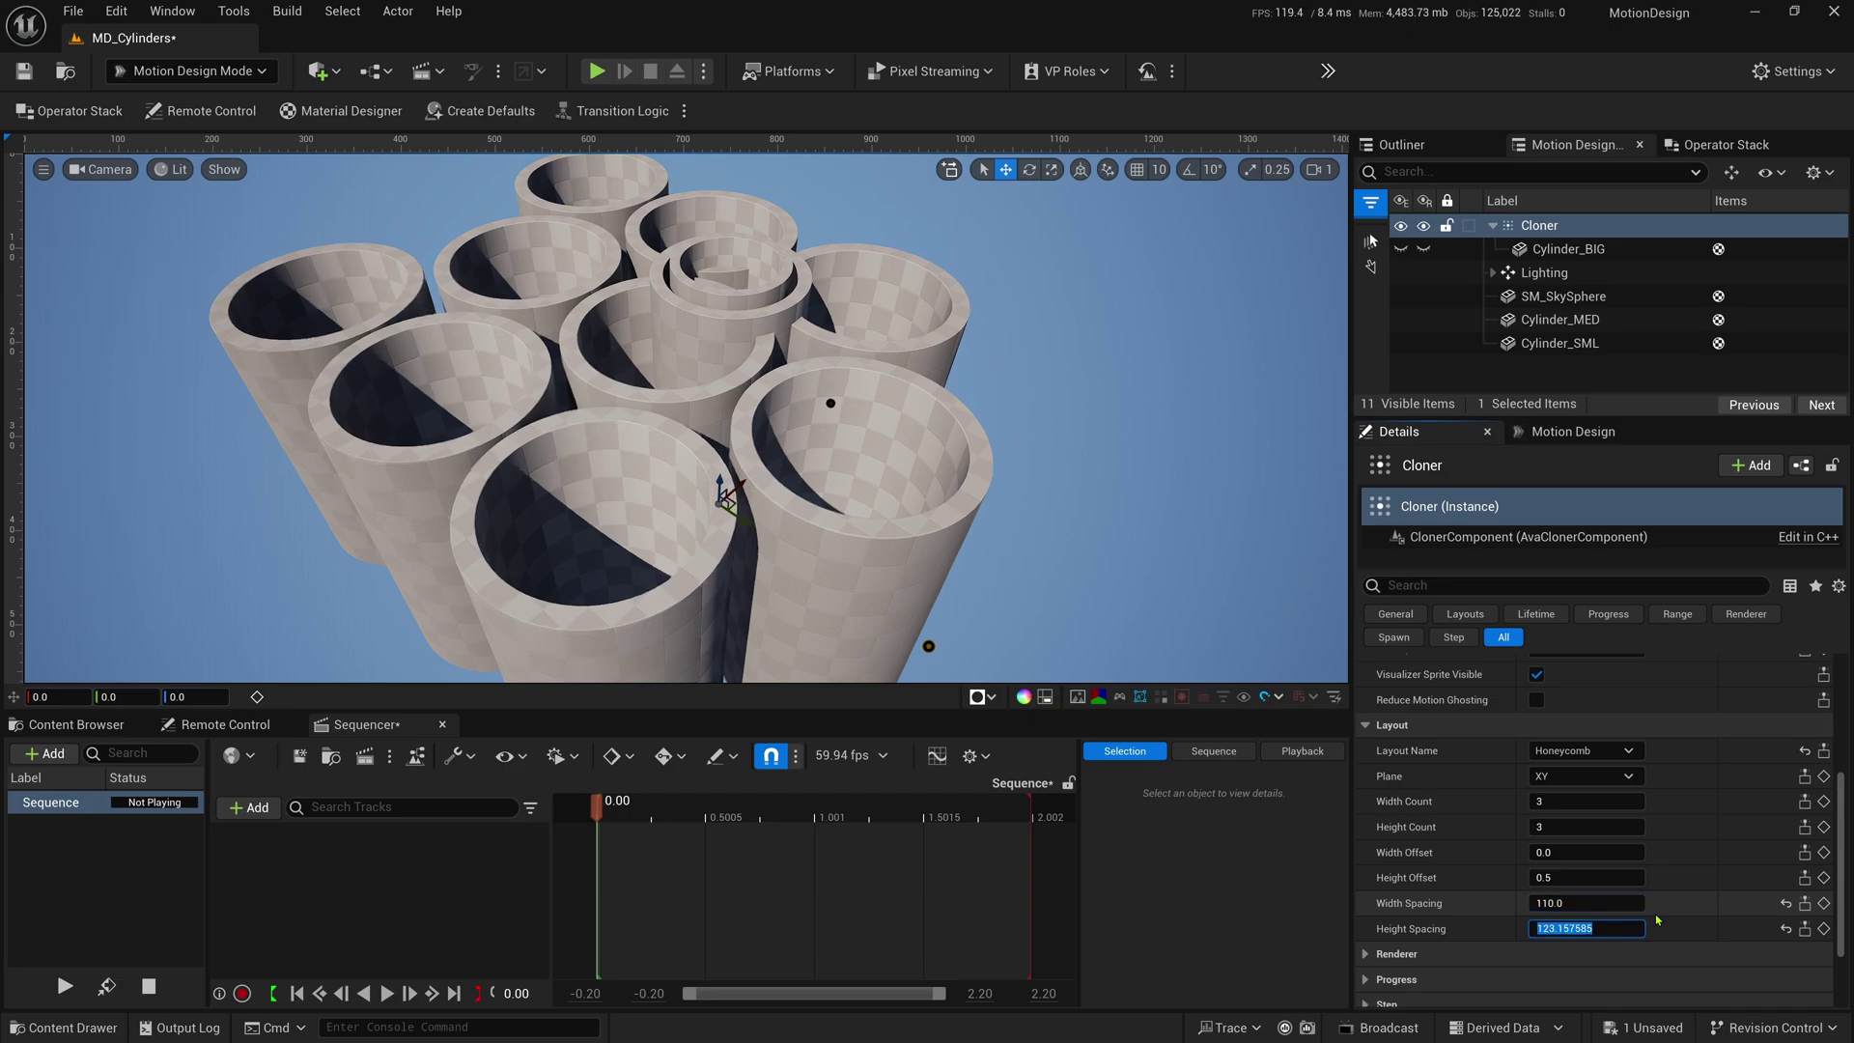
click(1634, 928)
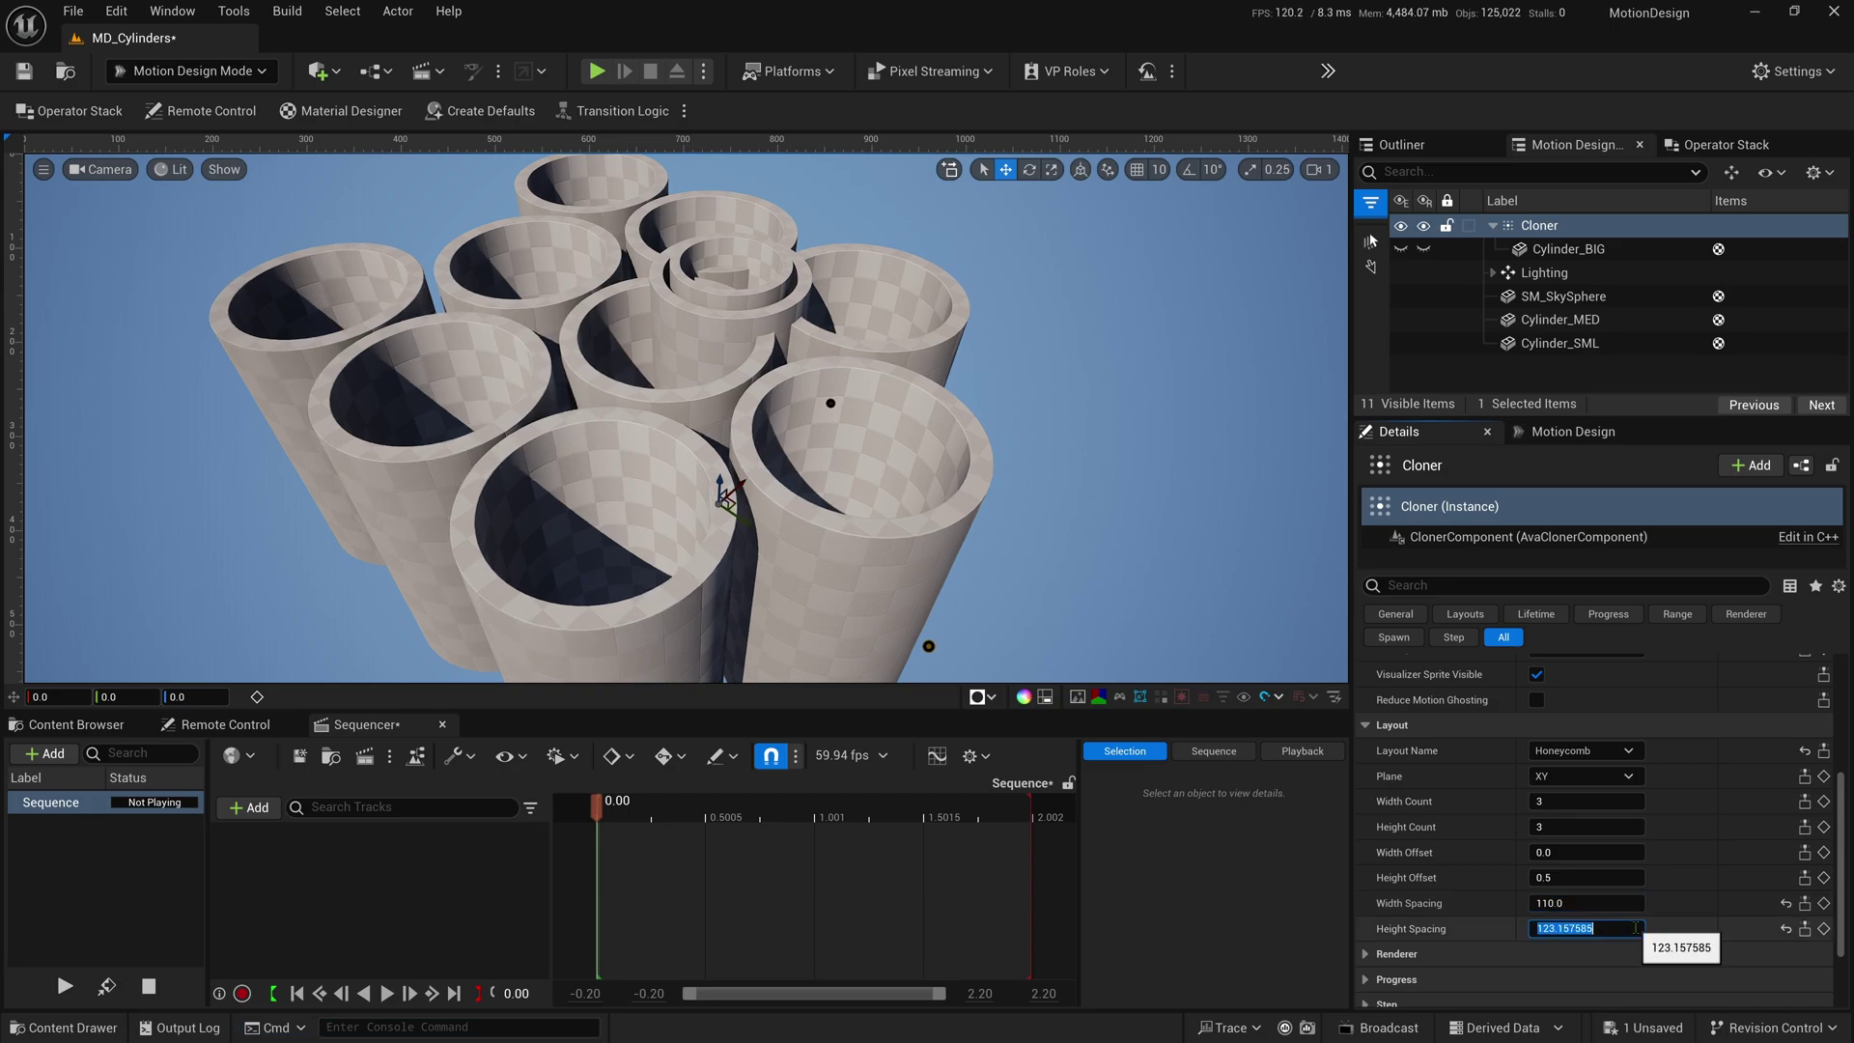
text(120)
key(Return)
right_drag(1166, 664, 1166, 664)
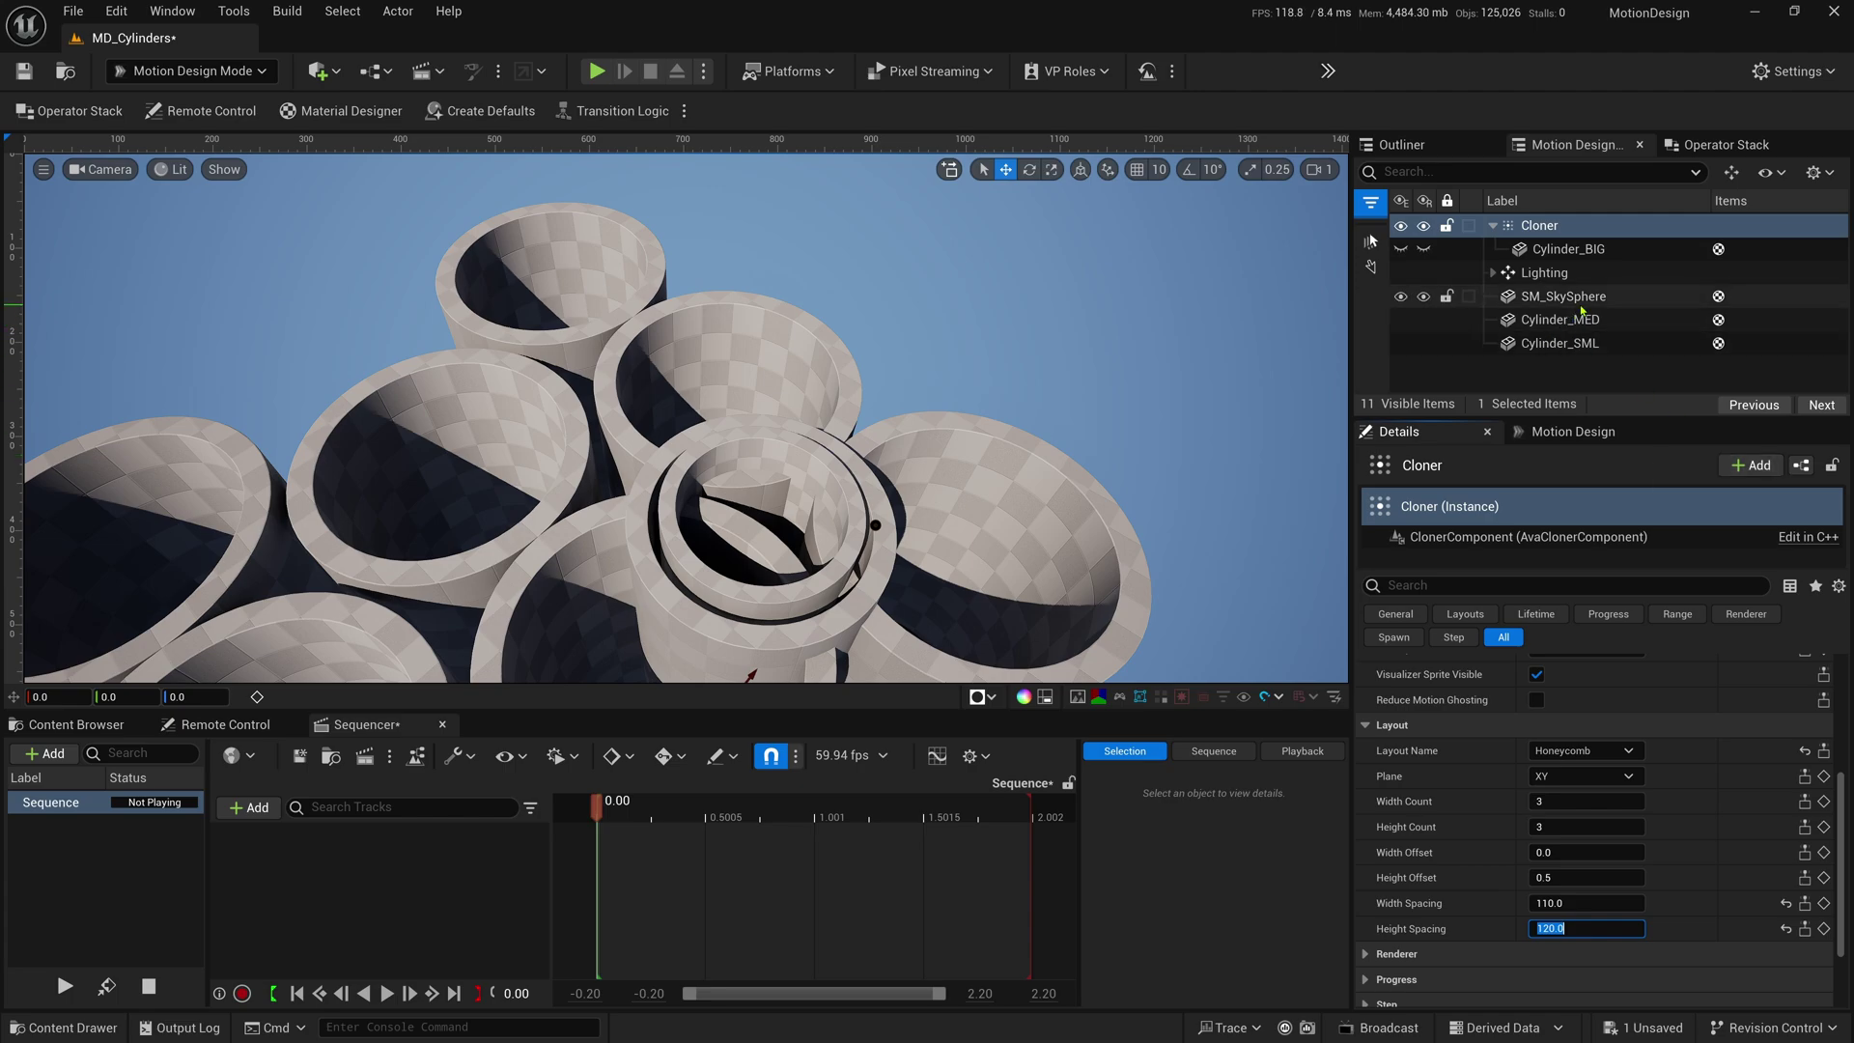
- Hide the uncloned Cylinder_MED and Cylinder_SML in the viewport and give the outliner list more height
click(1550, 320)
ctrl+click(1557, 344)
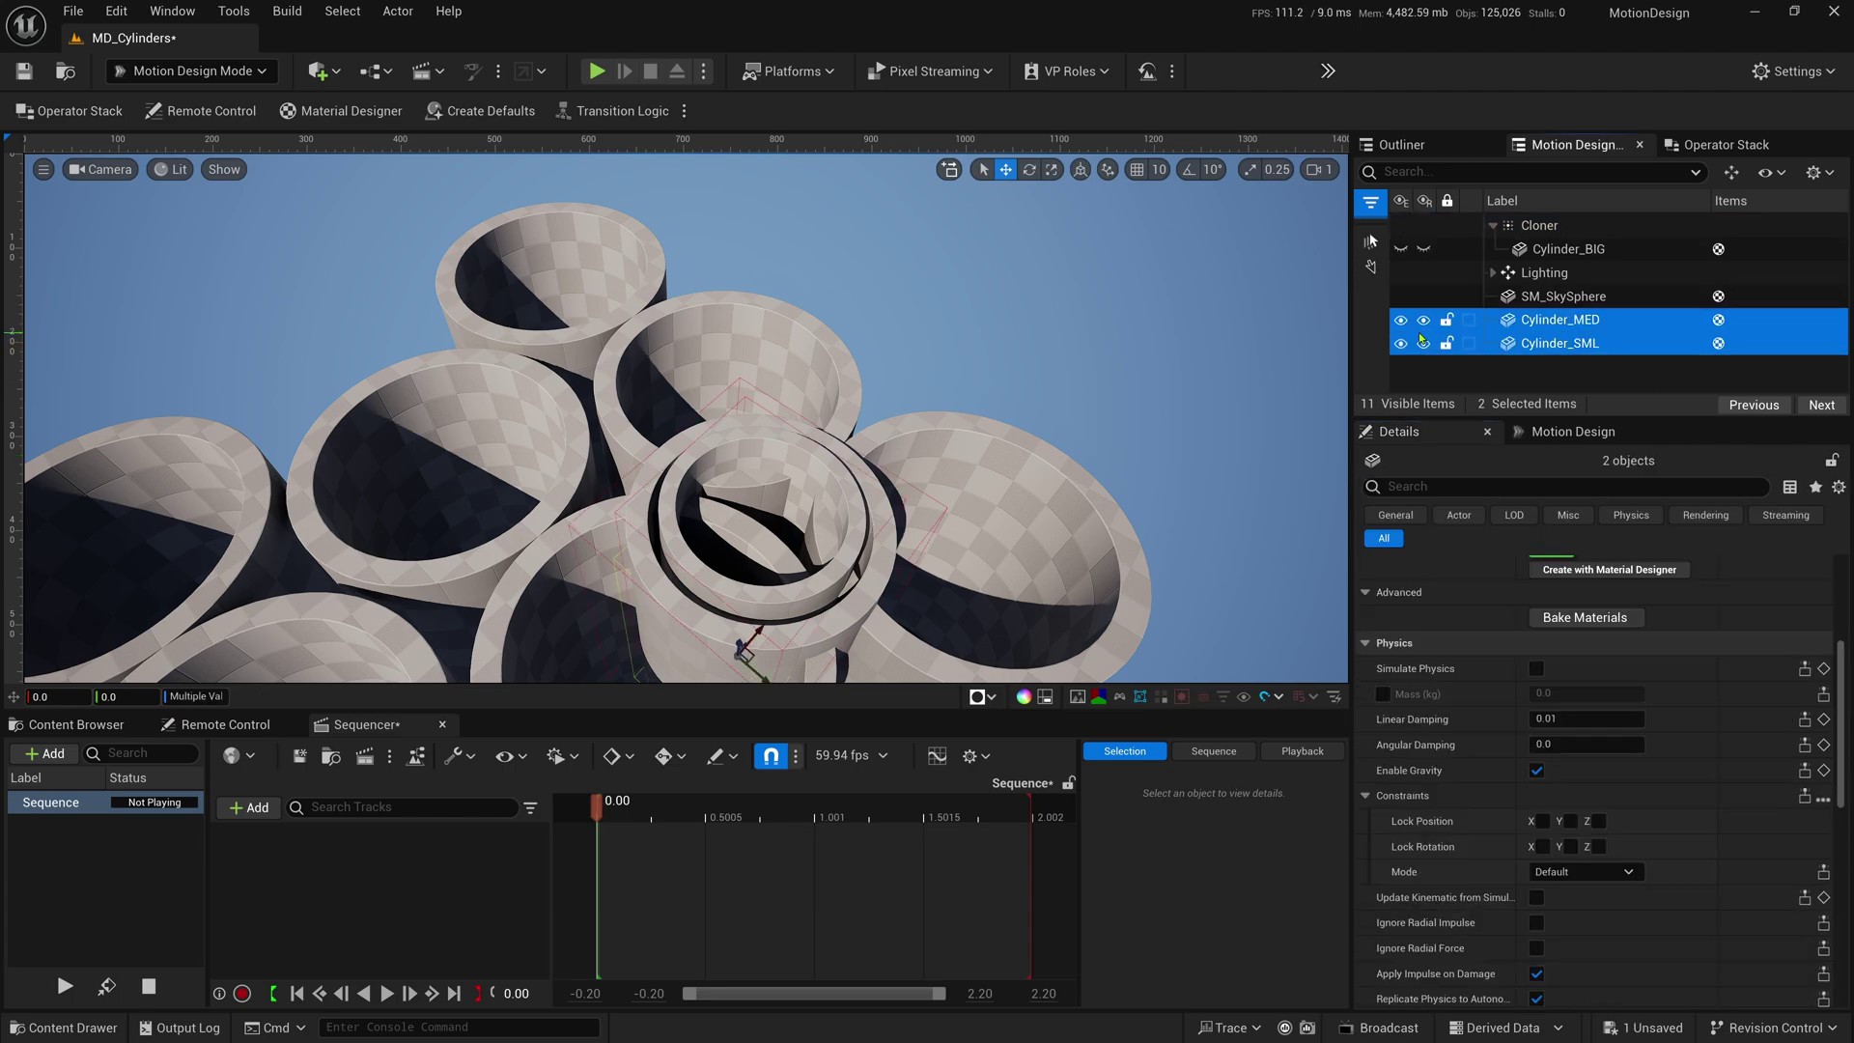
right_drag(1062, 423, 1061, 423)
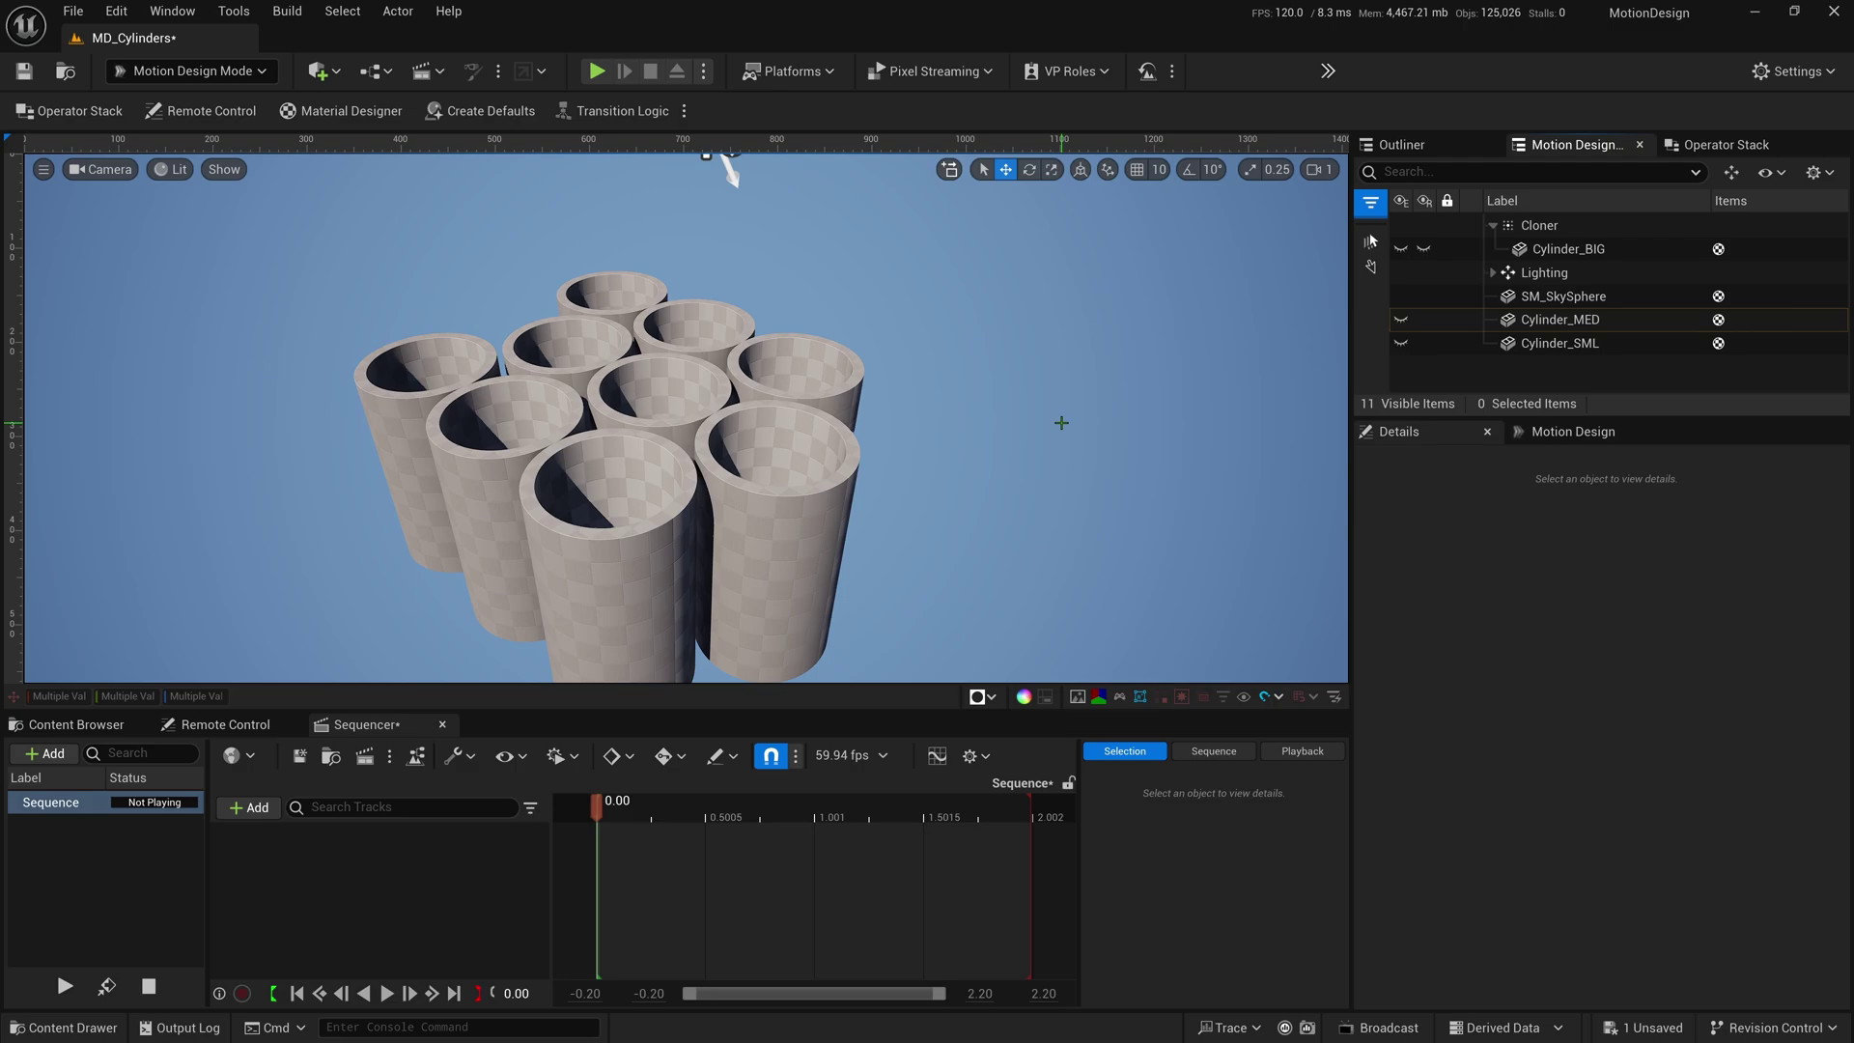
drag(1471, 417, 1470, 535)
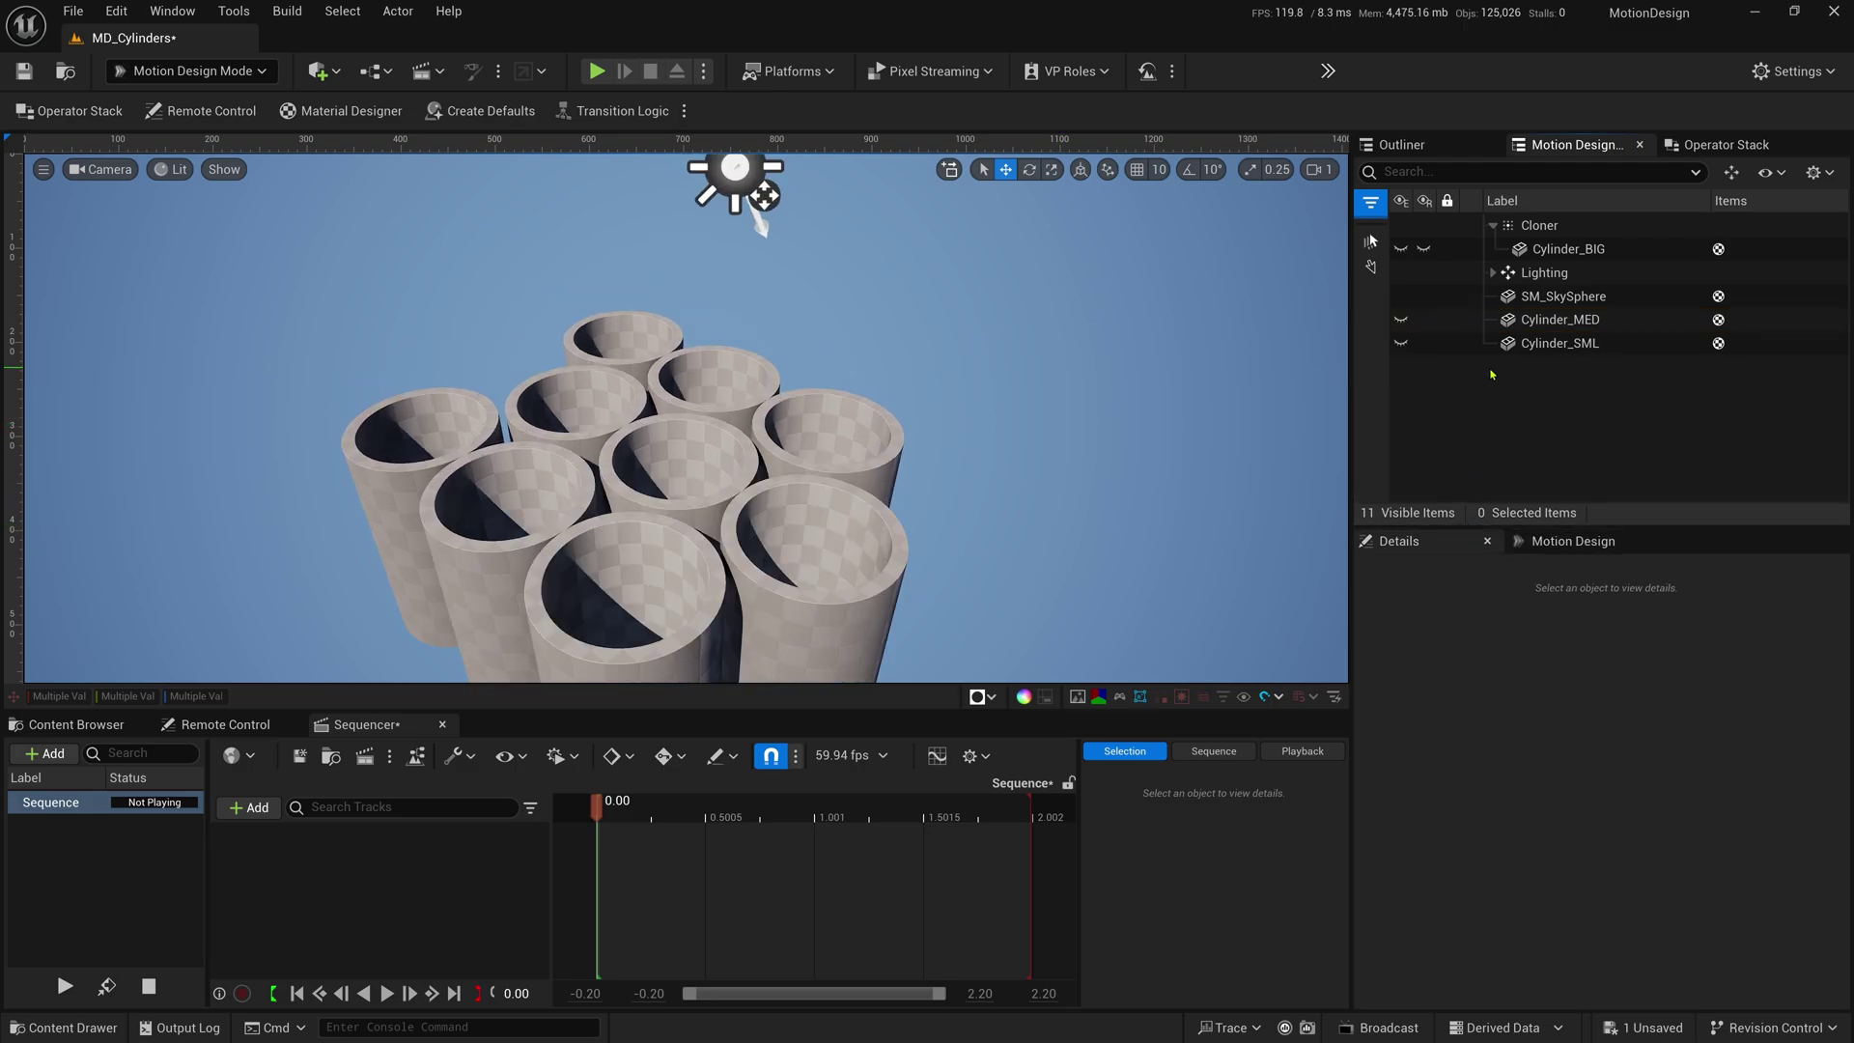
- Unhide Cylinder_MED and nest it under Cylinder_BIG inside the Cloner
click(1401, 320)
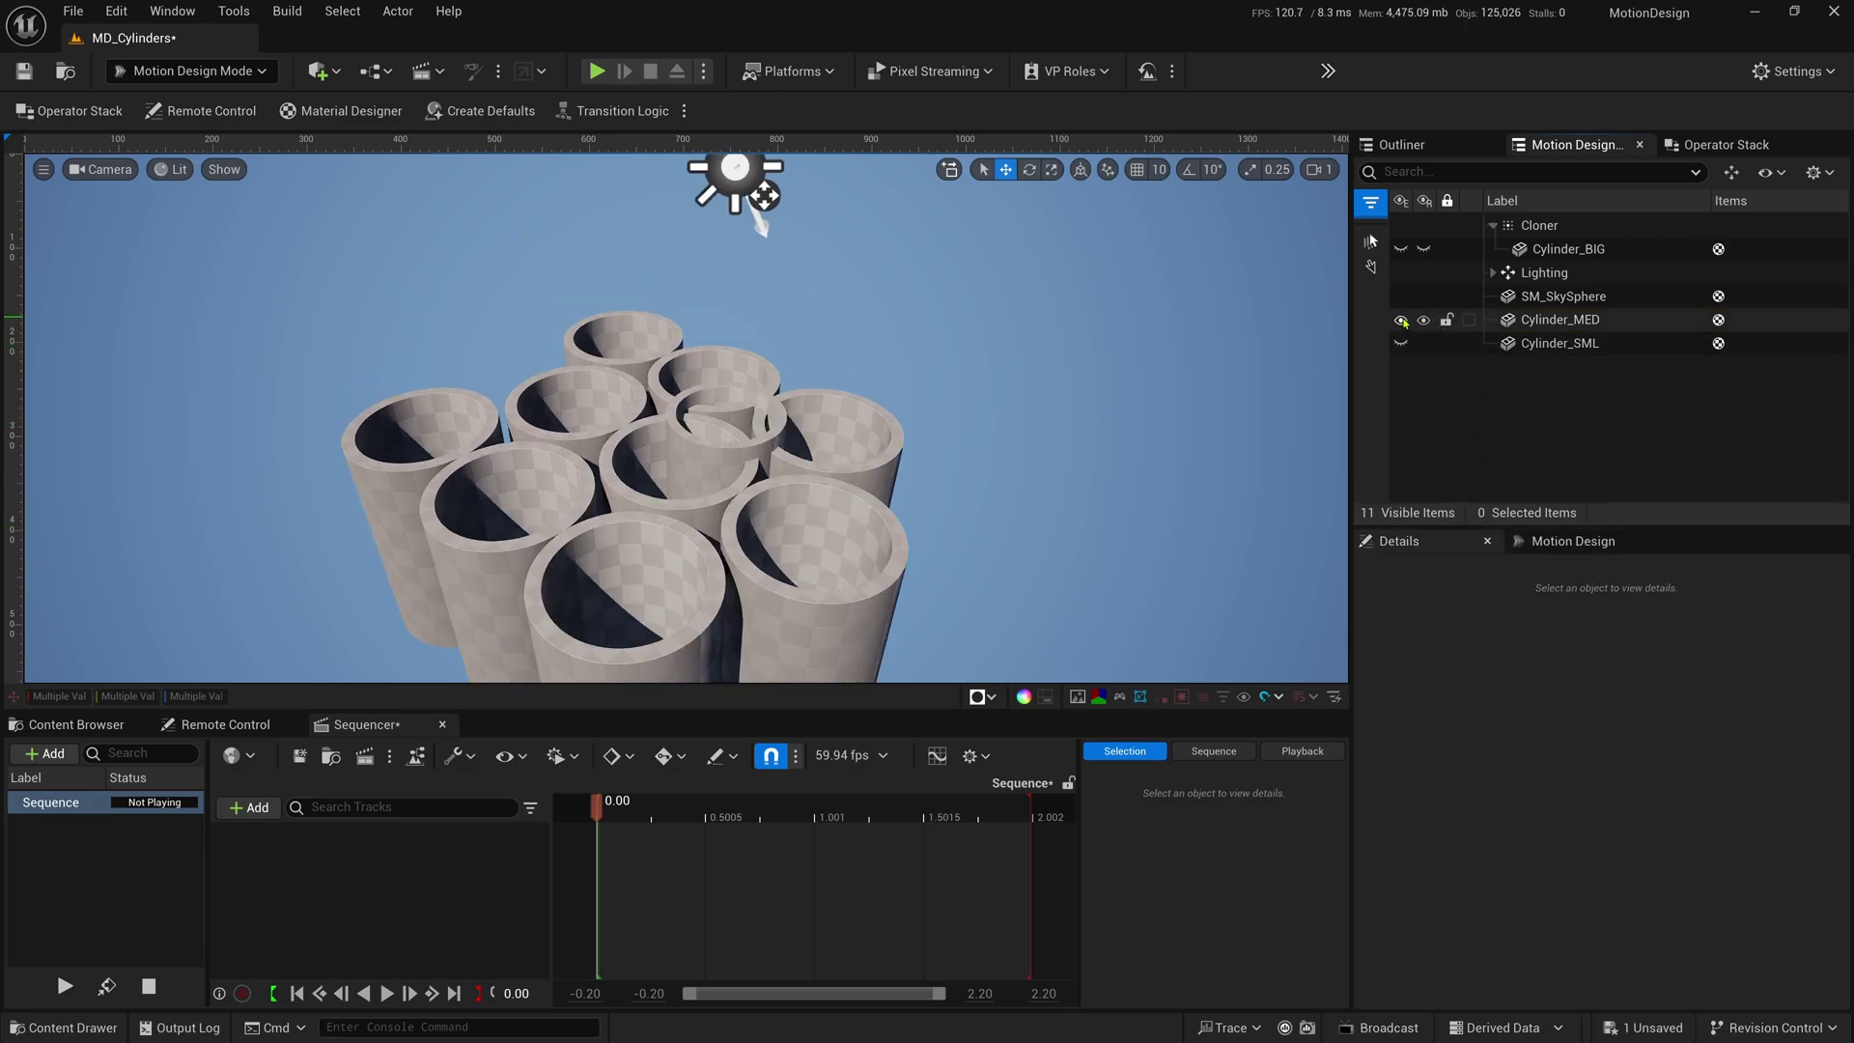
click(1576, 319)
drag(1576, 320, 1545, 231)
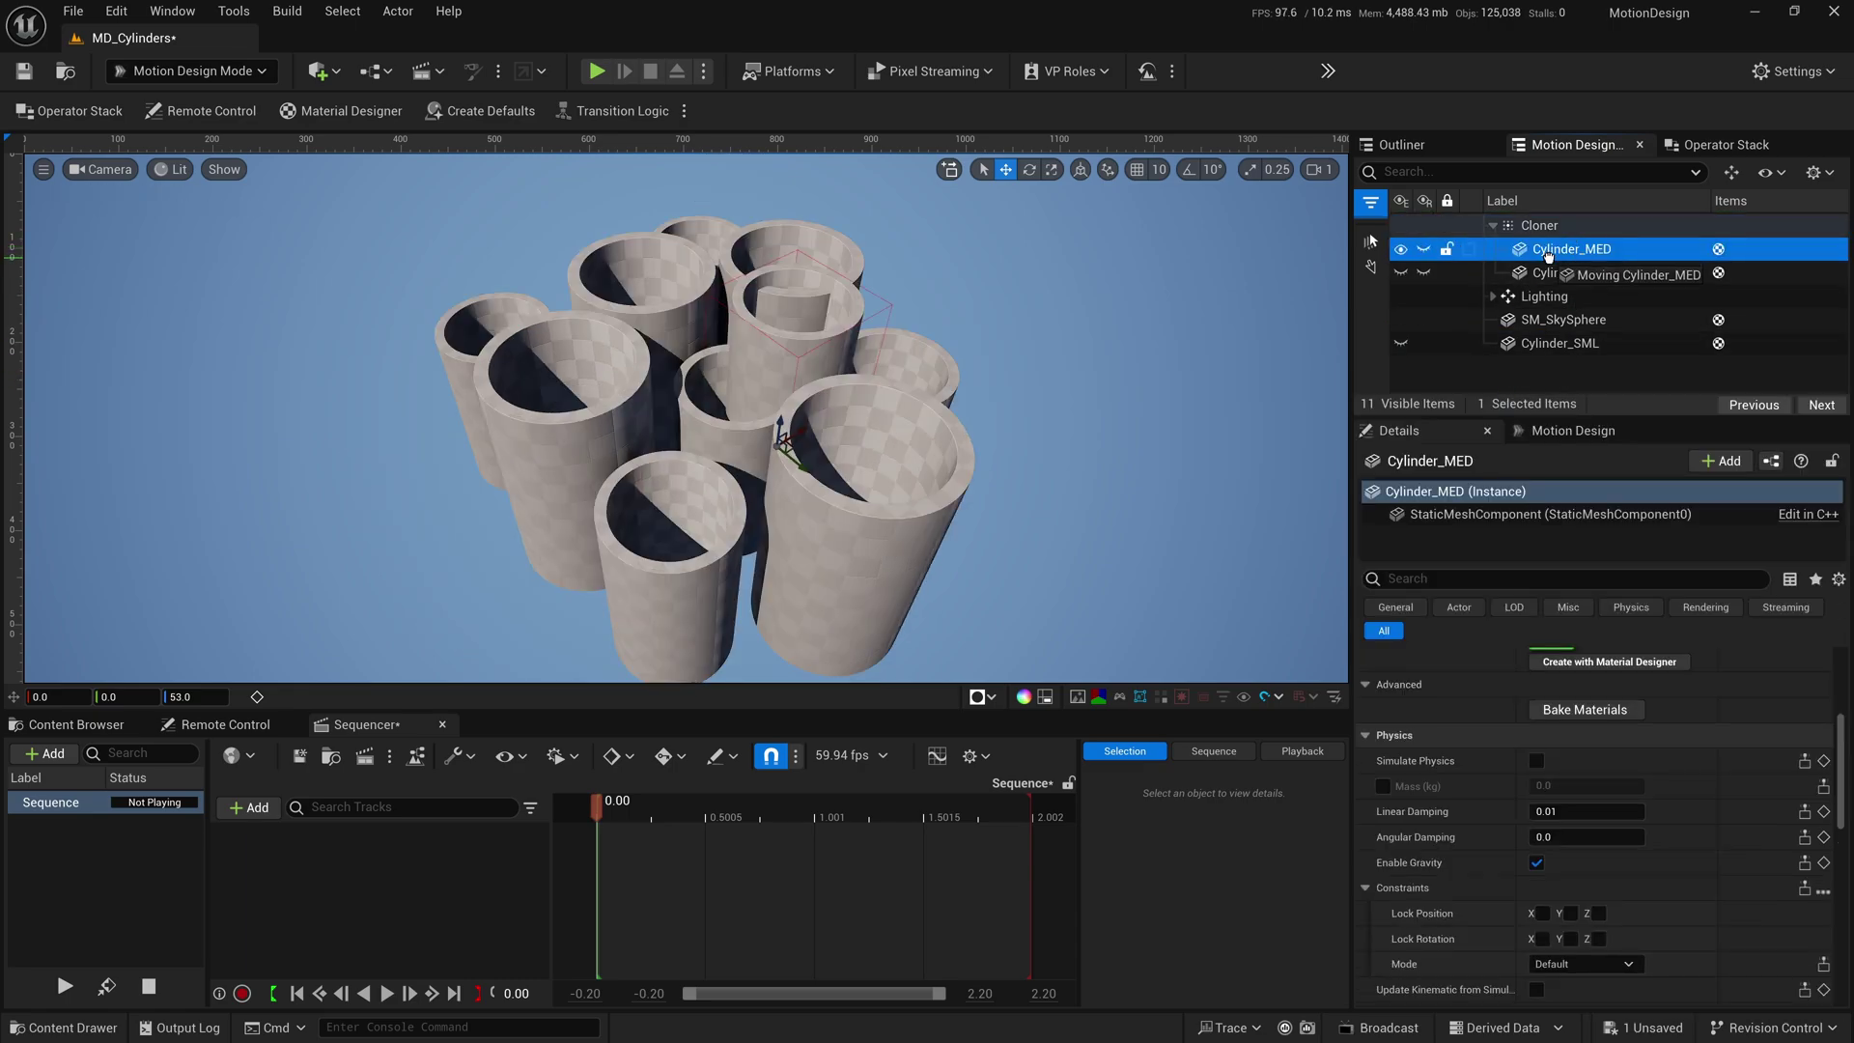
drag(1549, 254, 1545, 273)
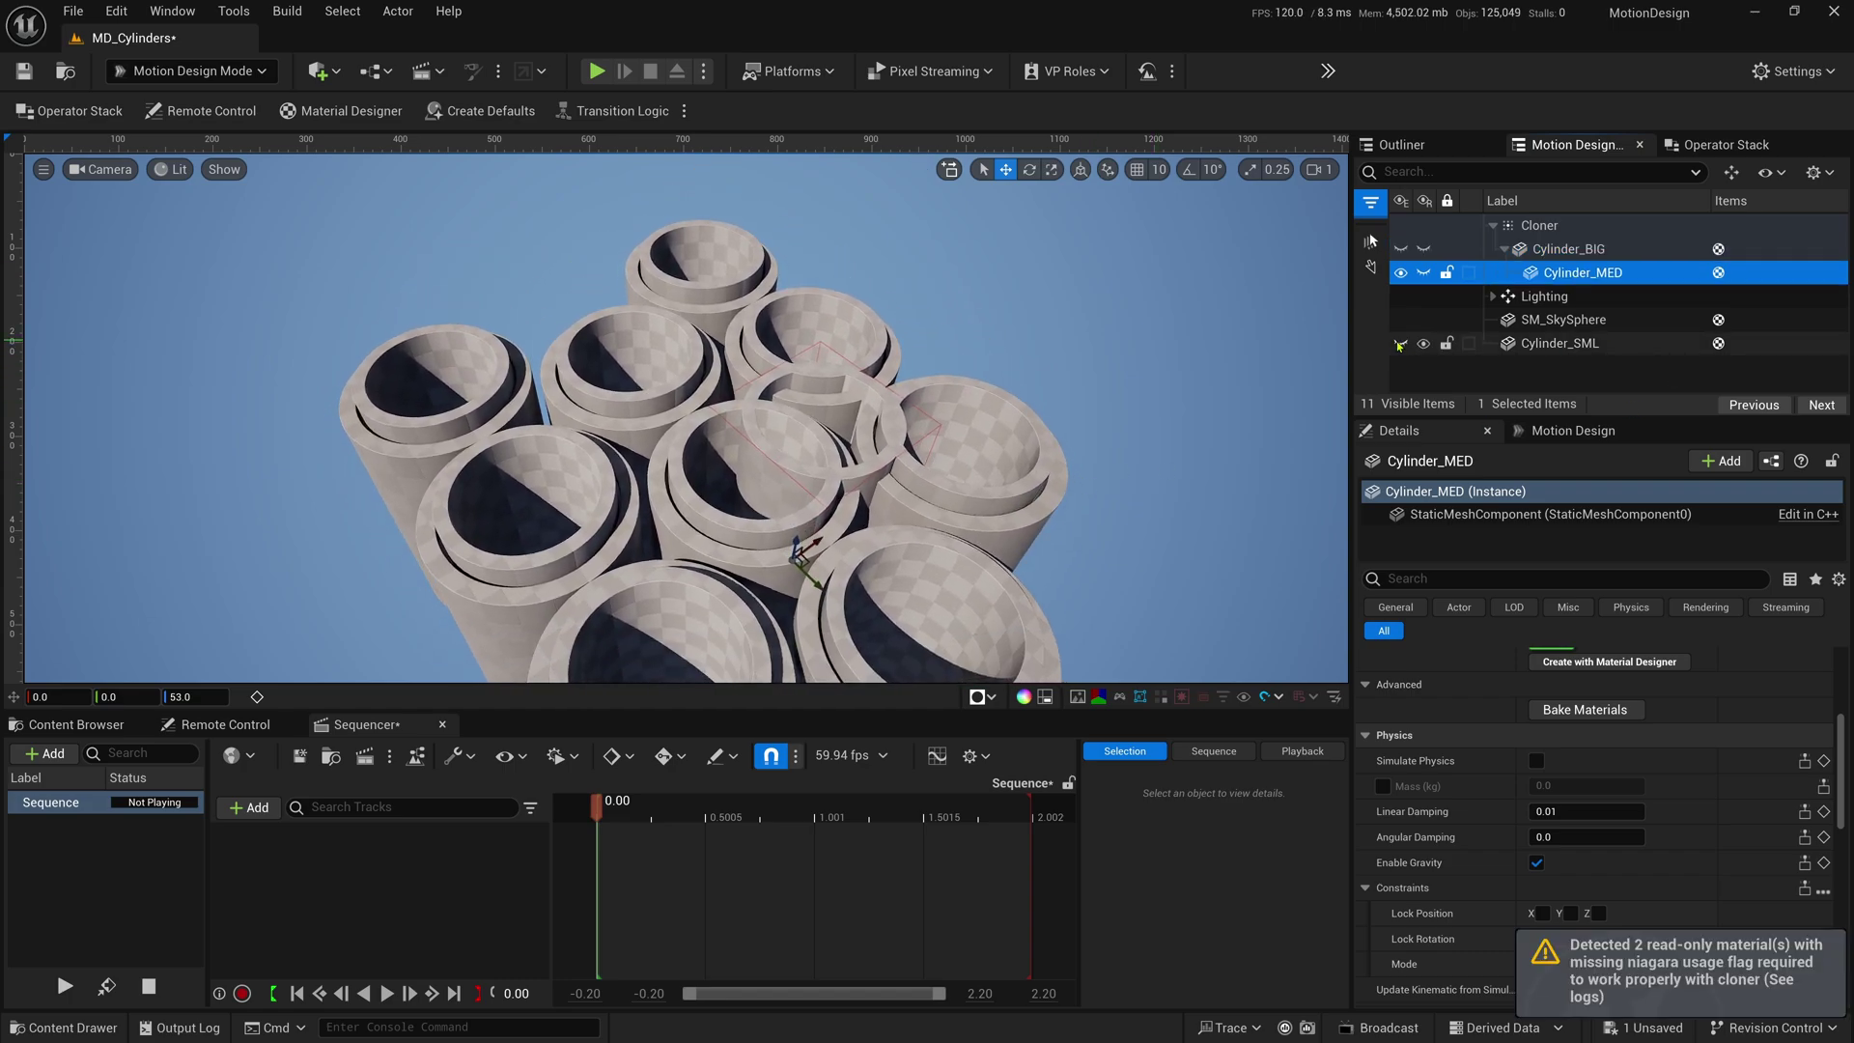
- Hide the original Cylinder_MED so that only its clones show in the viewport
click(1614, 301)
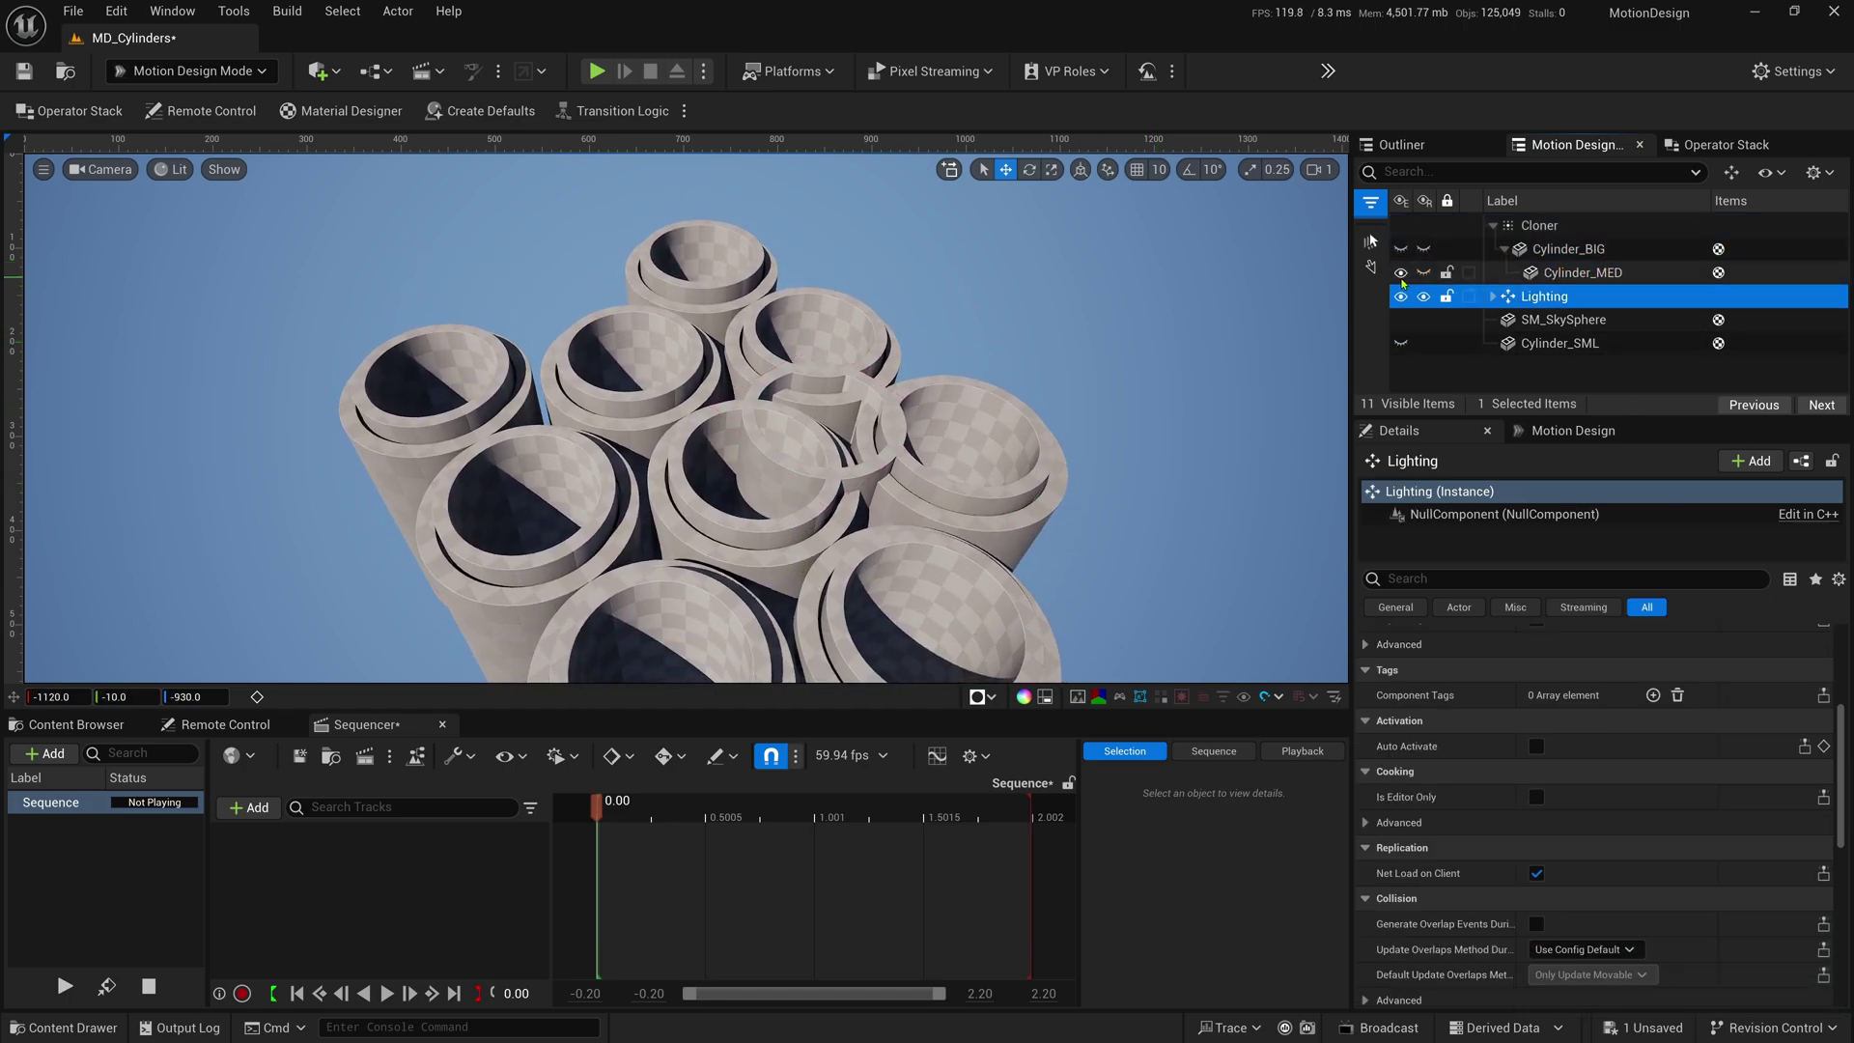
click(1400, 274)
middle_drag(1206, 321, 1207, 444)
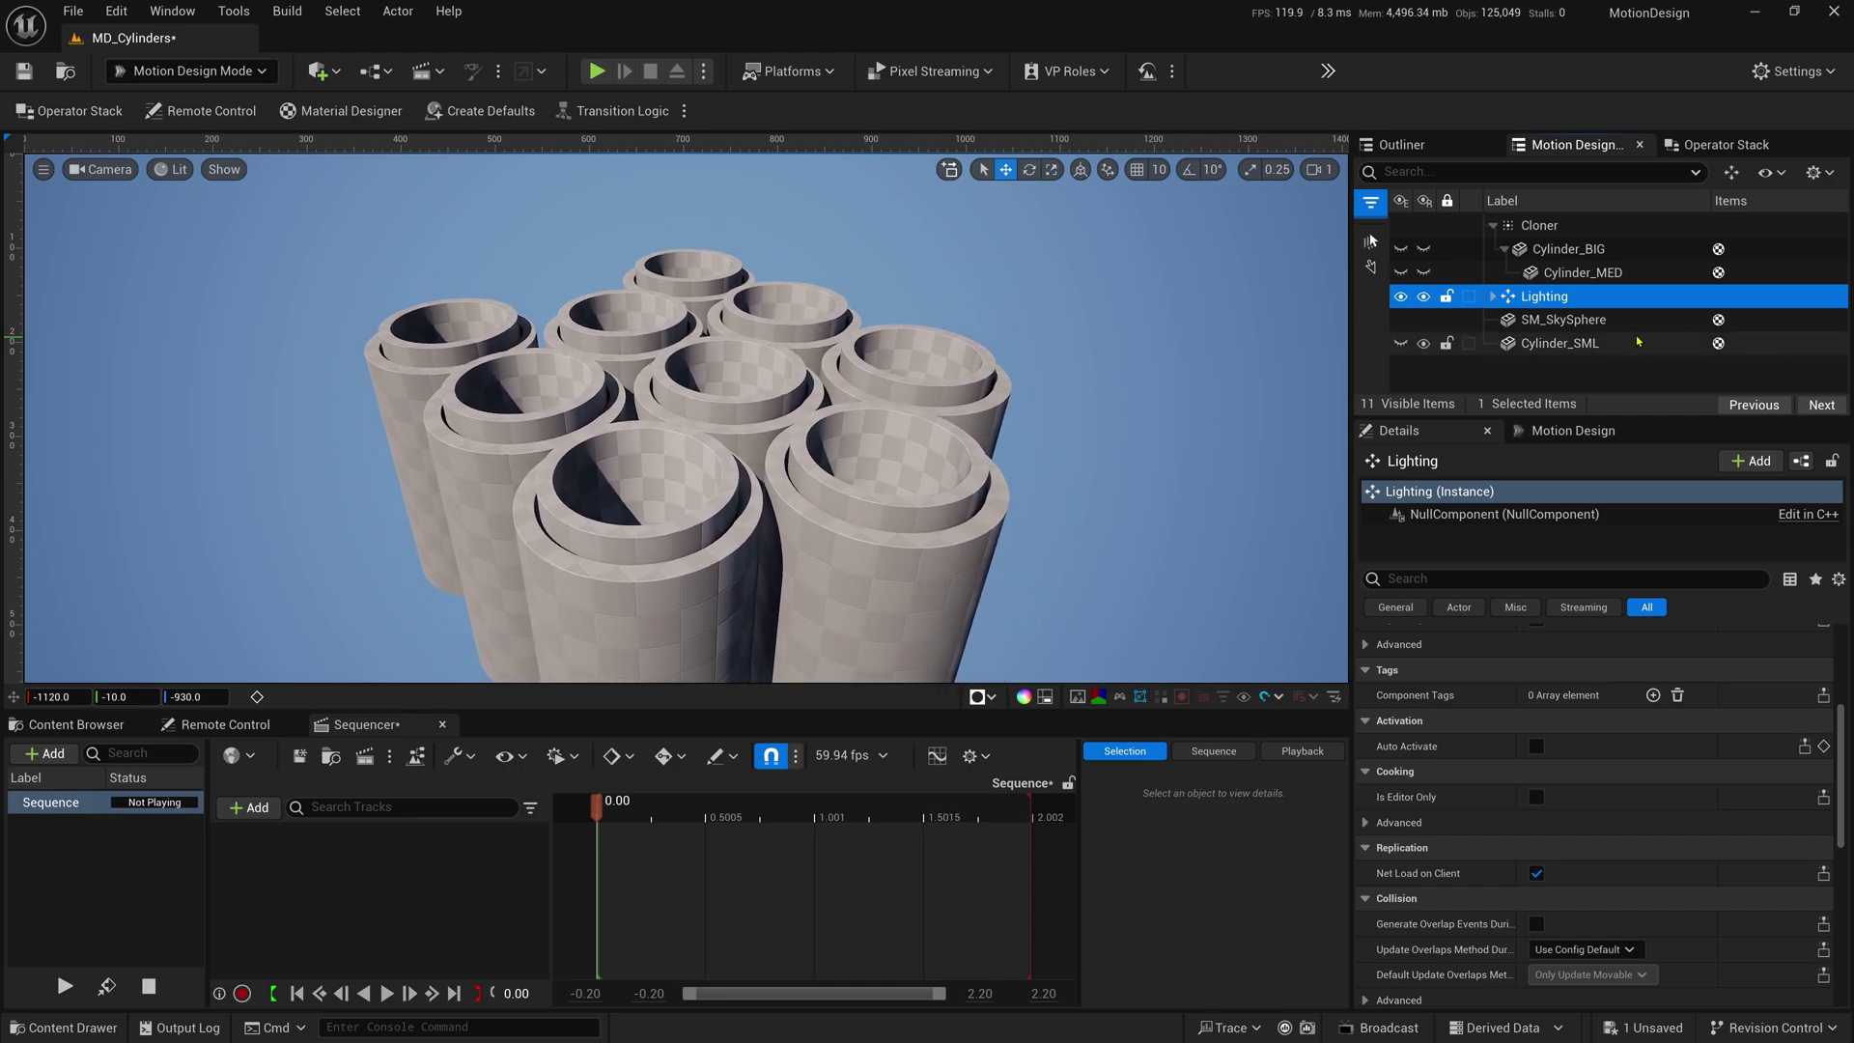
- Unhide Cylinder_SML and nest it under Cylinder_MED in the Cloner hierarchy
click(1507, 368)
click(1401, 344)
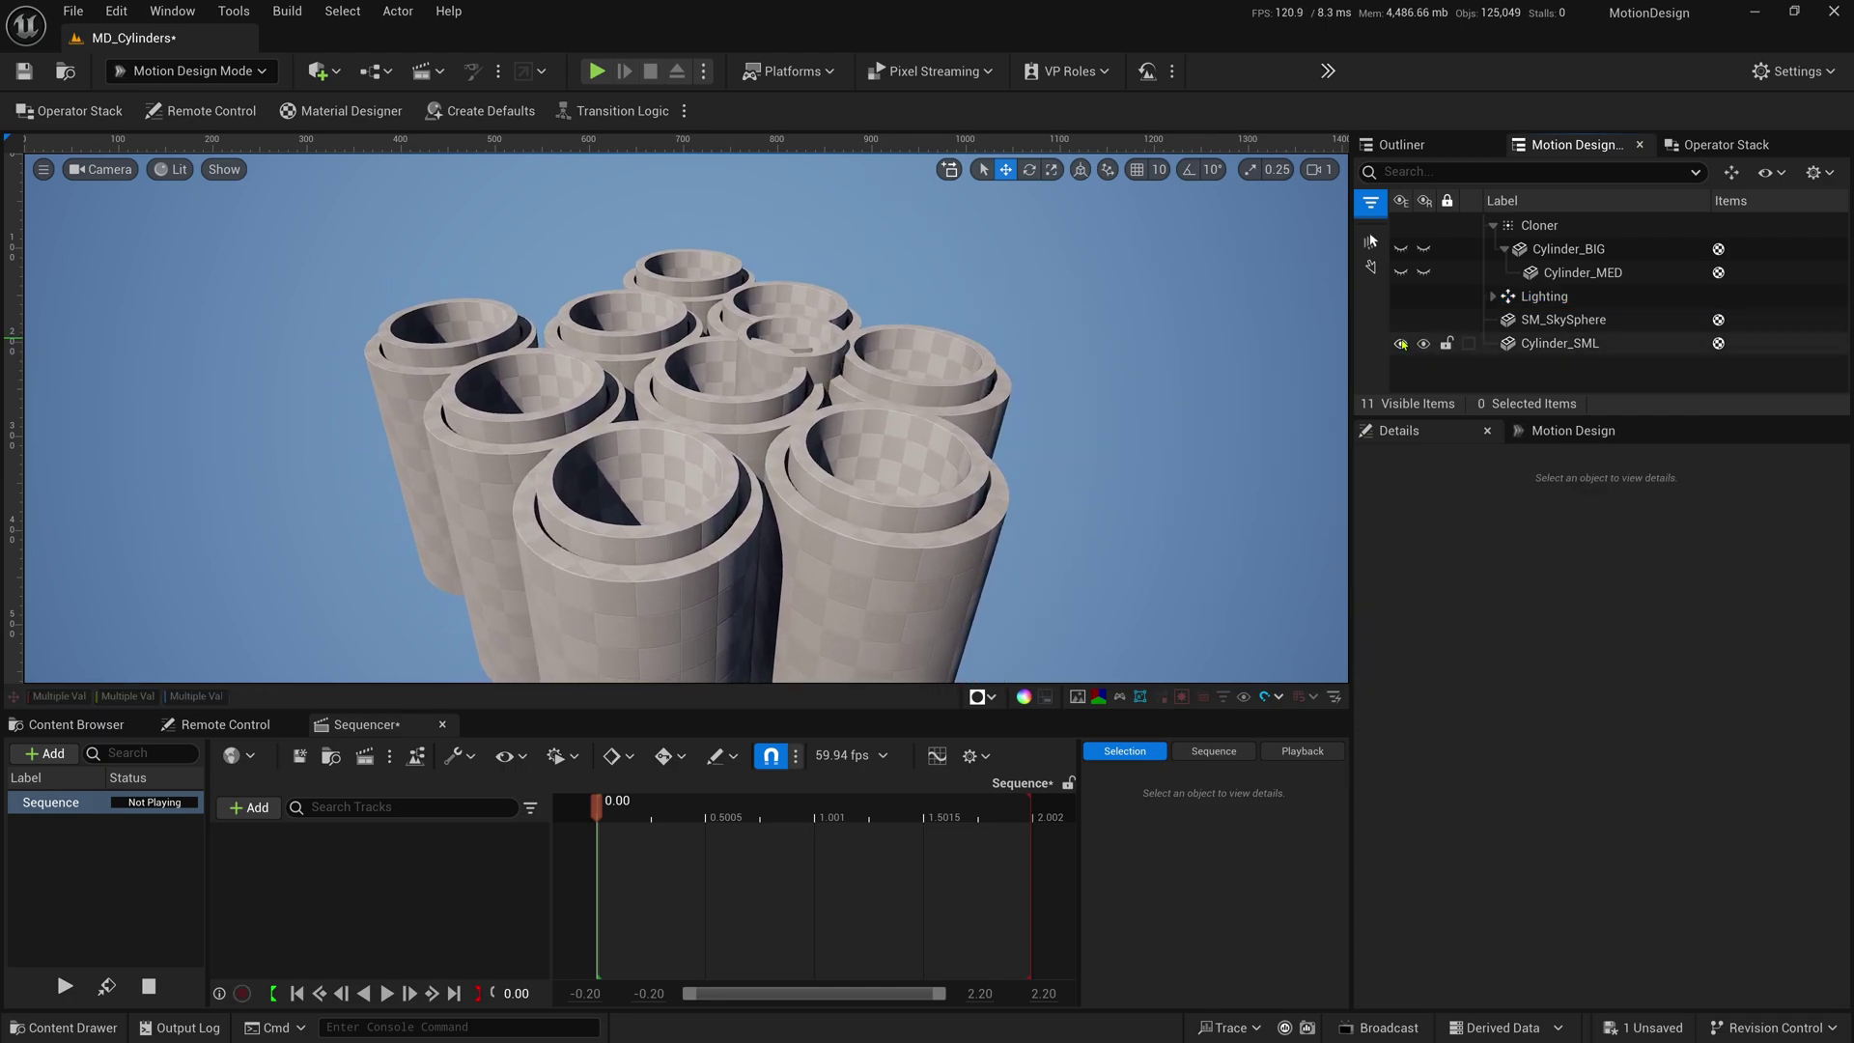
drag(1567, 347, 1593, 273)
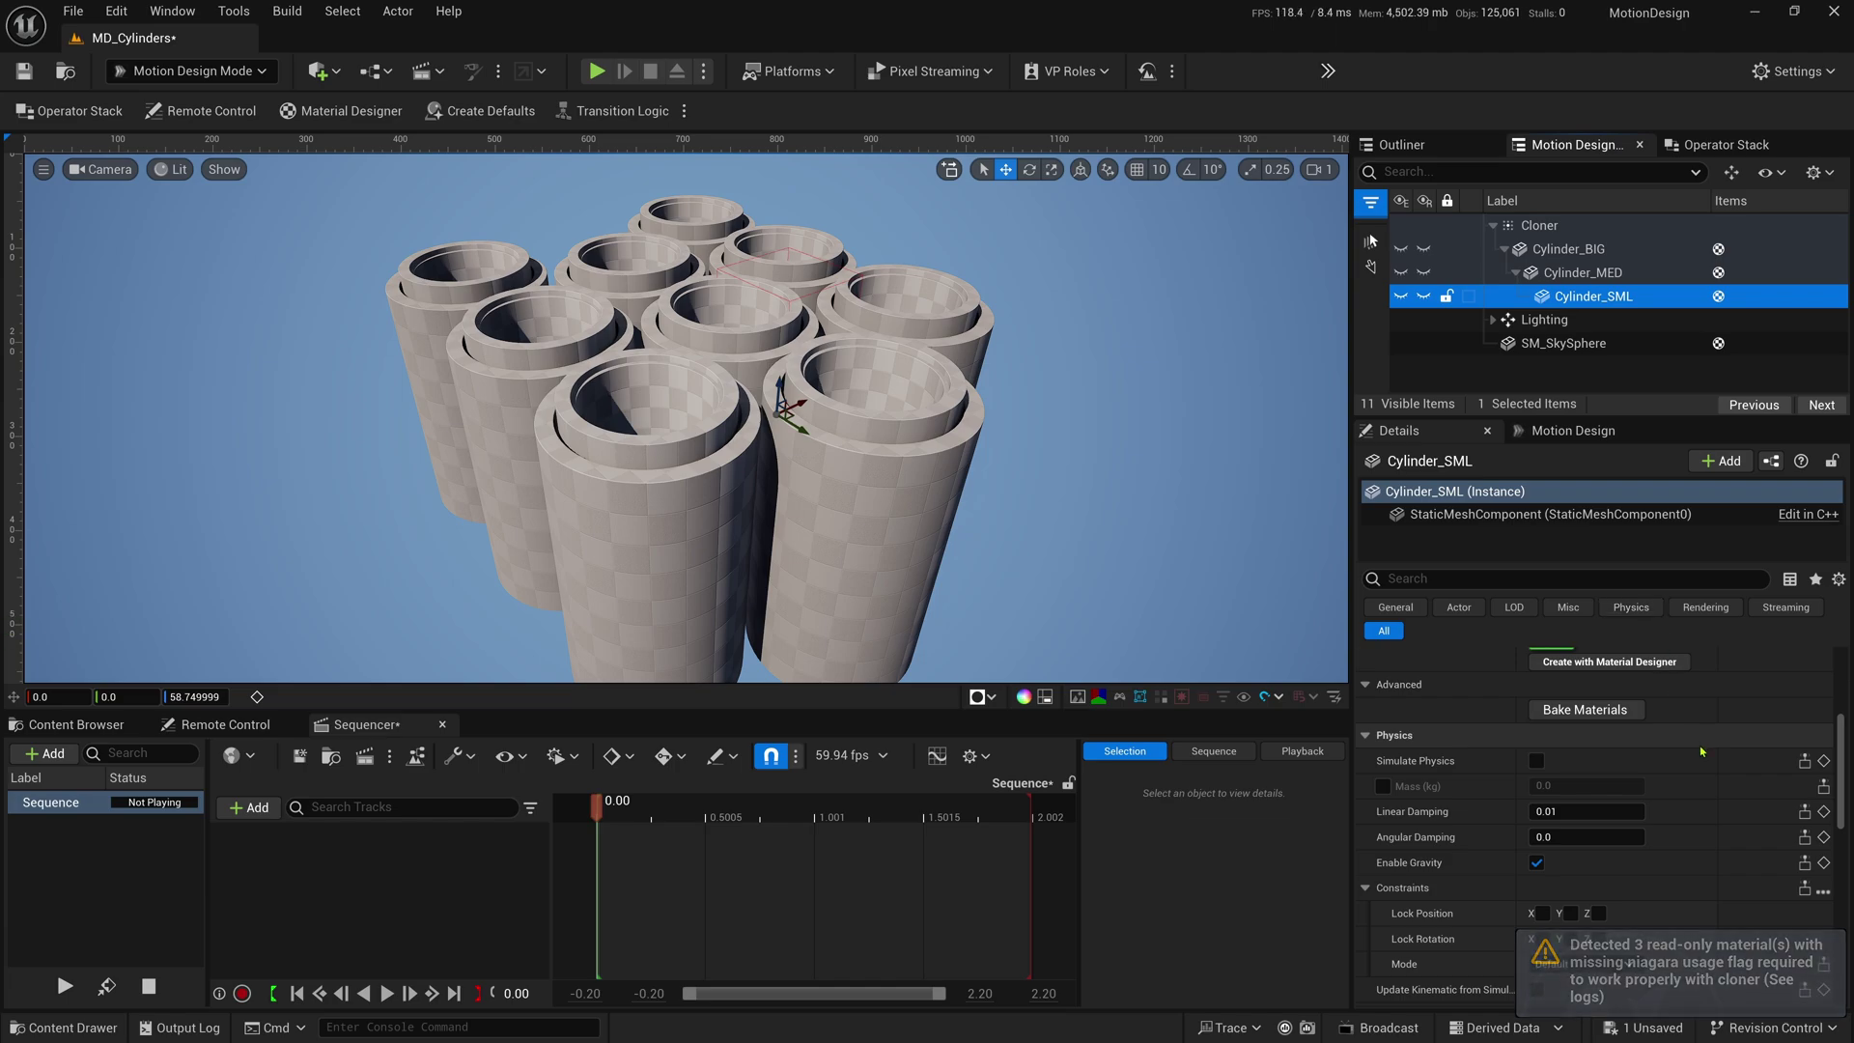
- Set Cylinder_SML's uniform scale to 0.6 and its Z location to 103
scroll(1701, 749, up, 4)
click(1565, 705)
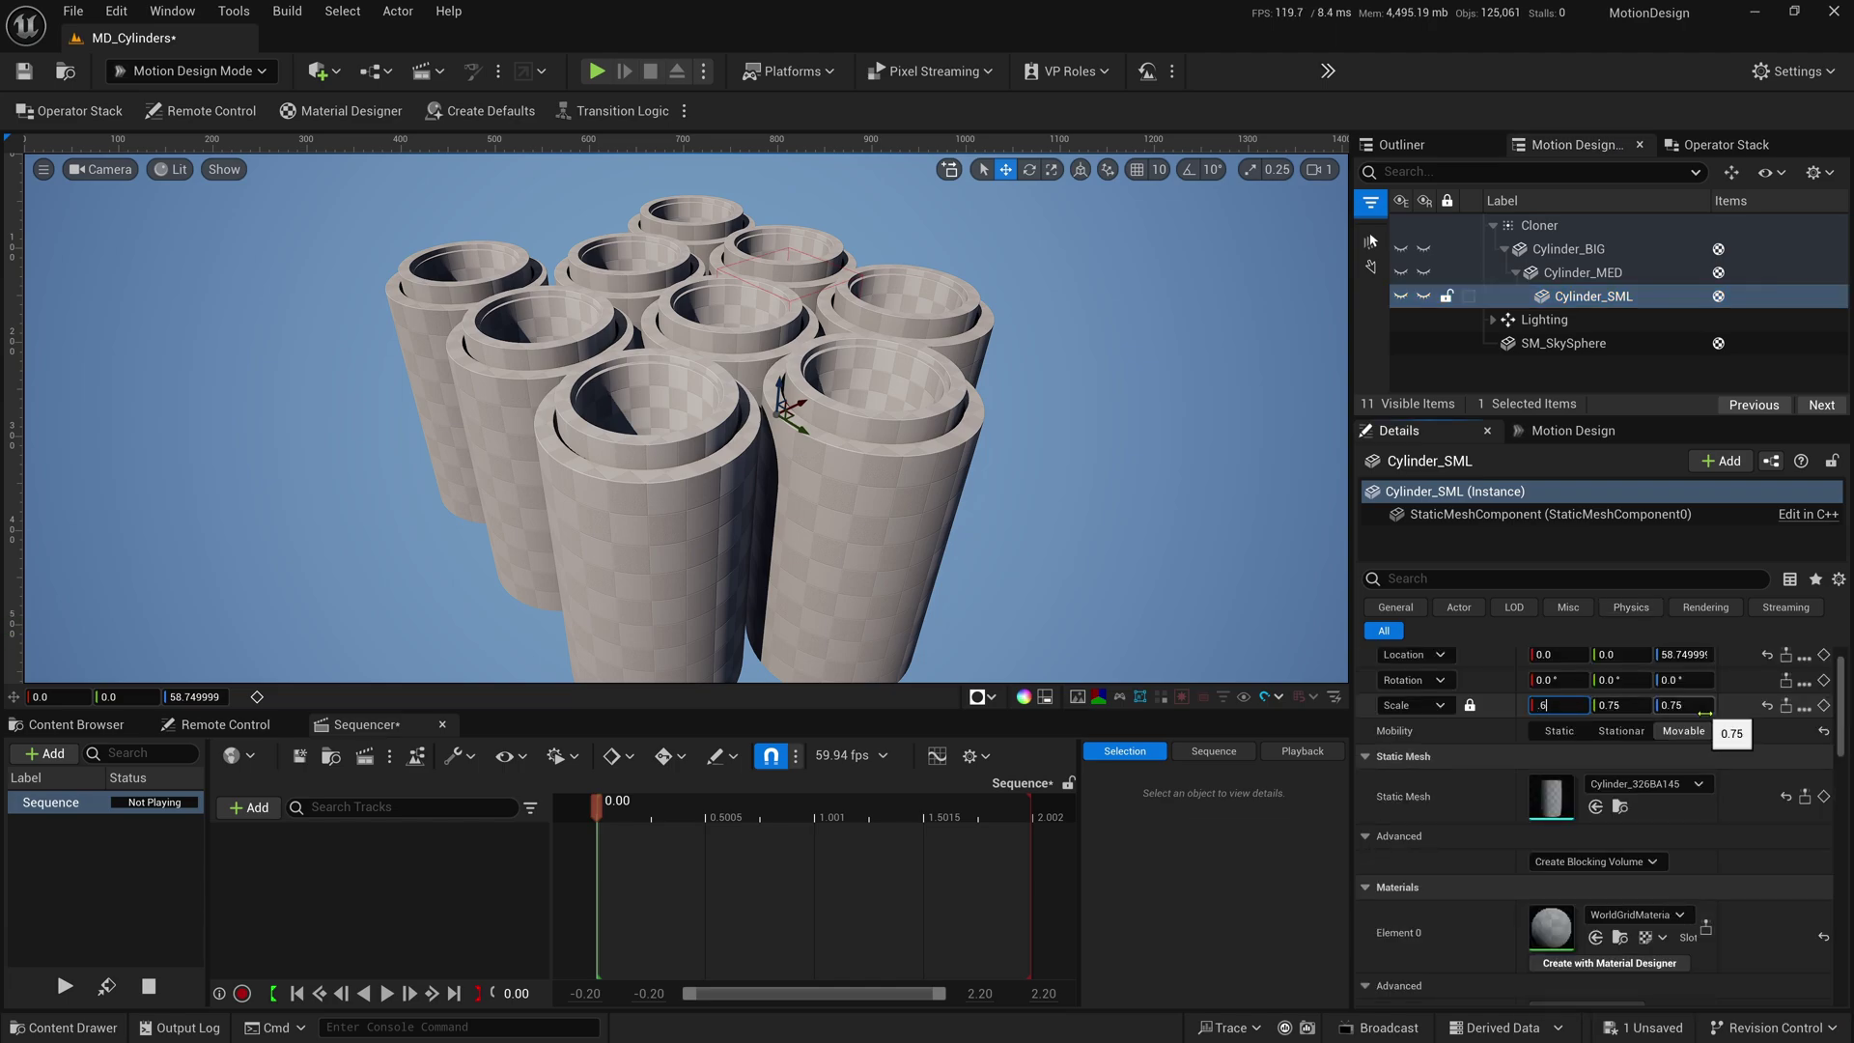
- Move SM_SkySphere into the Lighting group and review the transforms of the nested medium and small cylinders
click(1584, 345)
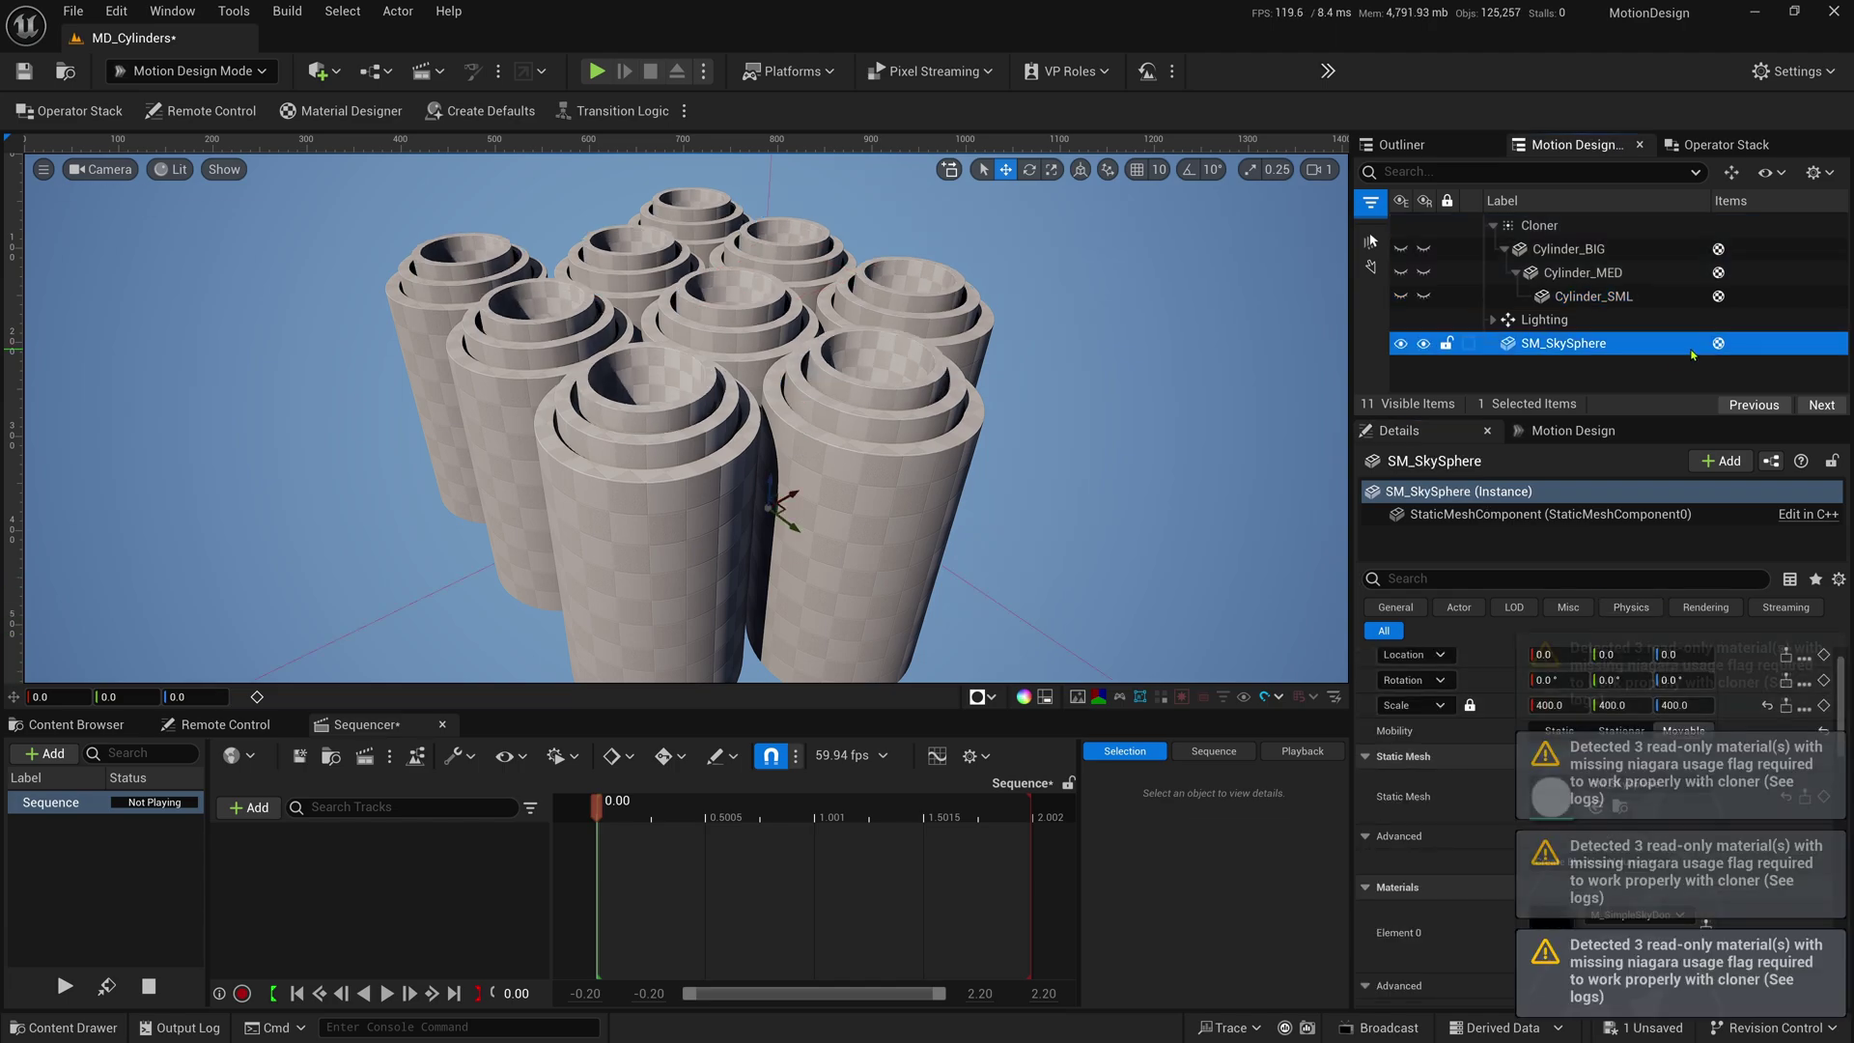
click(1567, 226)
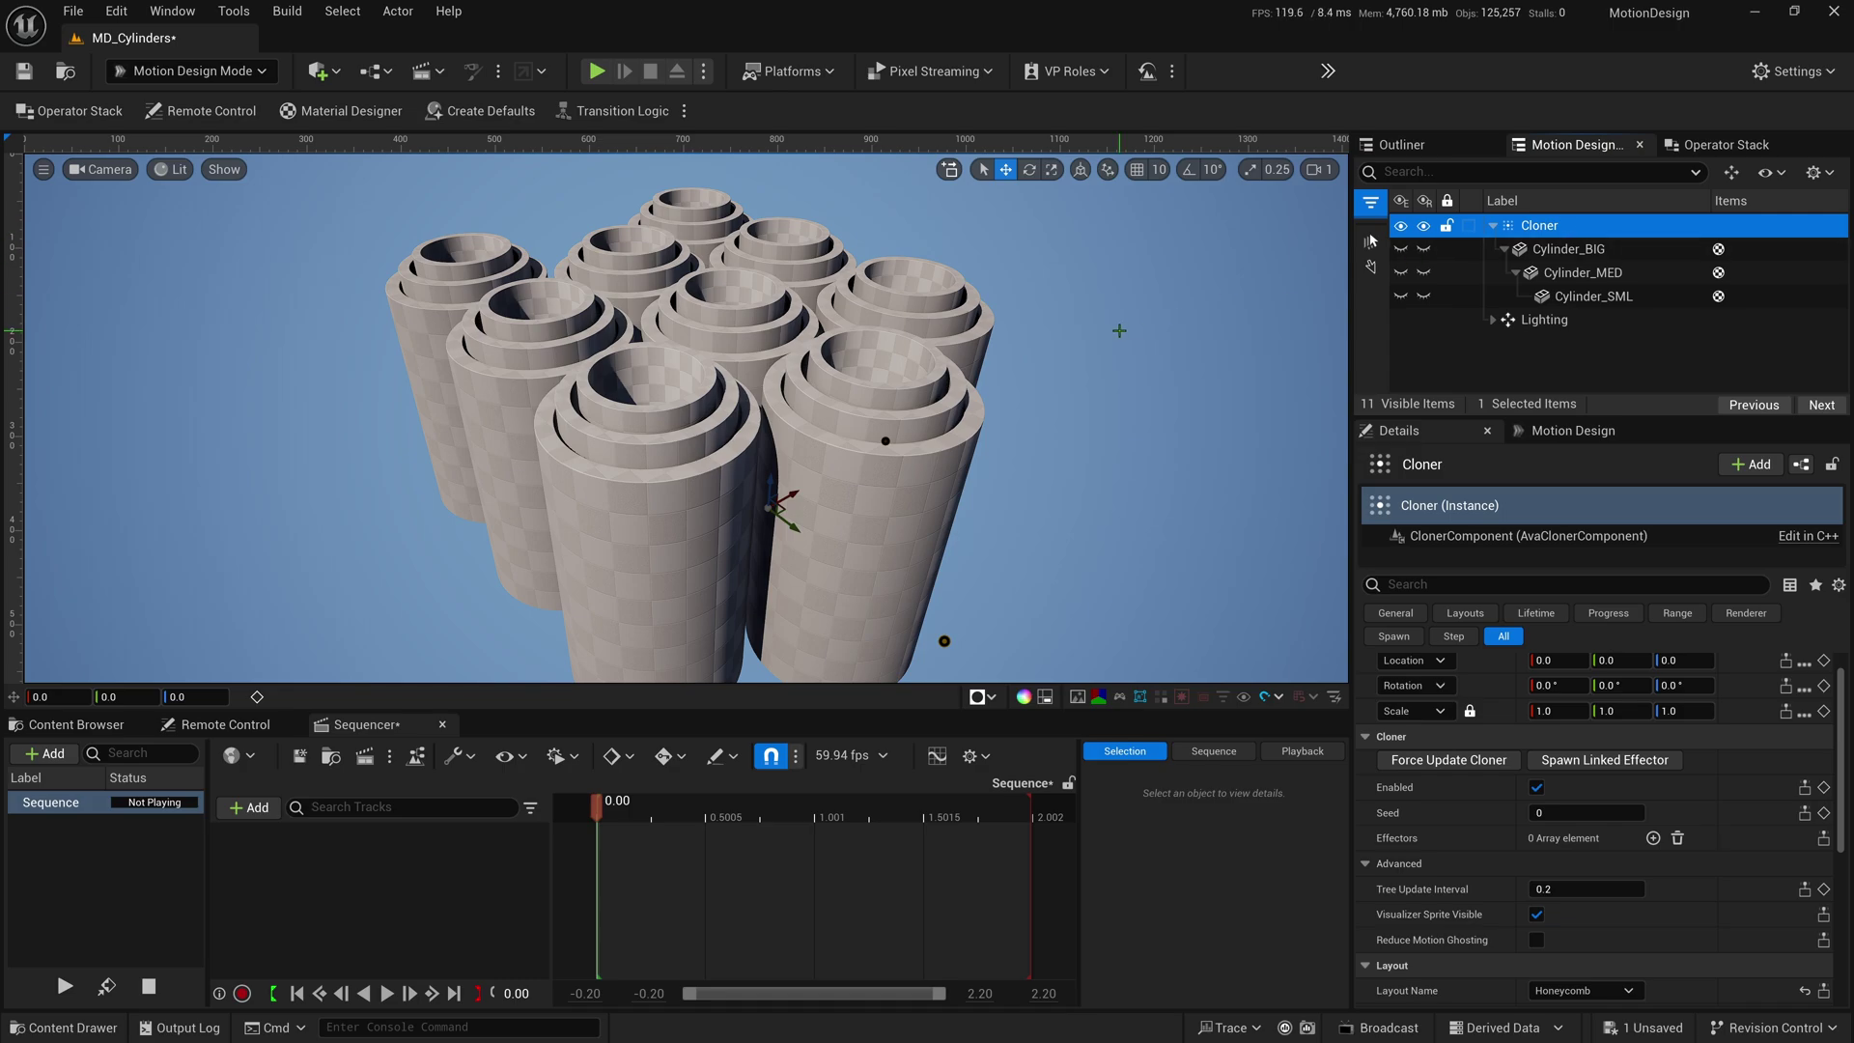
click(1632, 296)
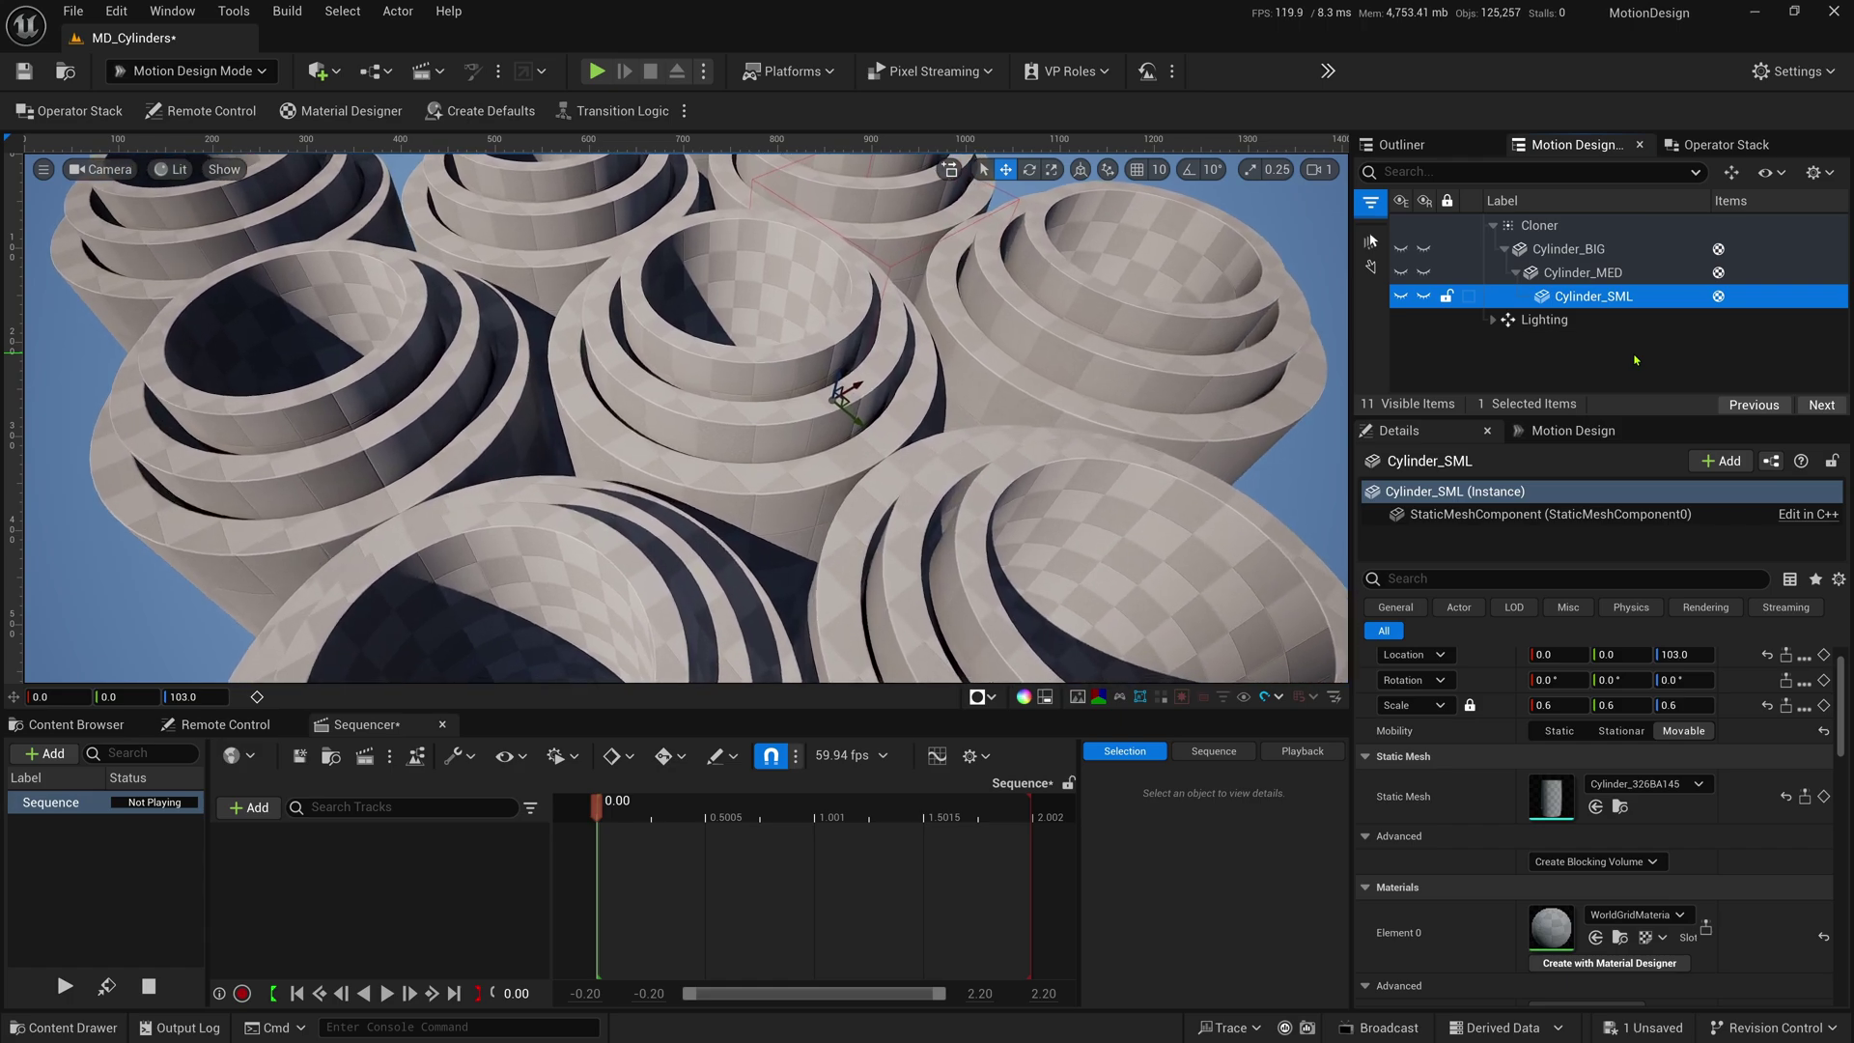
- Set the Cloner's honeycomb Width Count and Height Count to 50 each
click(1565, 228)
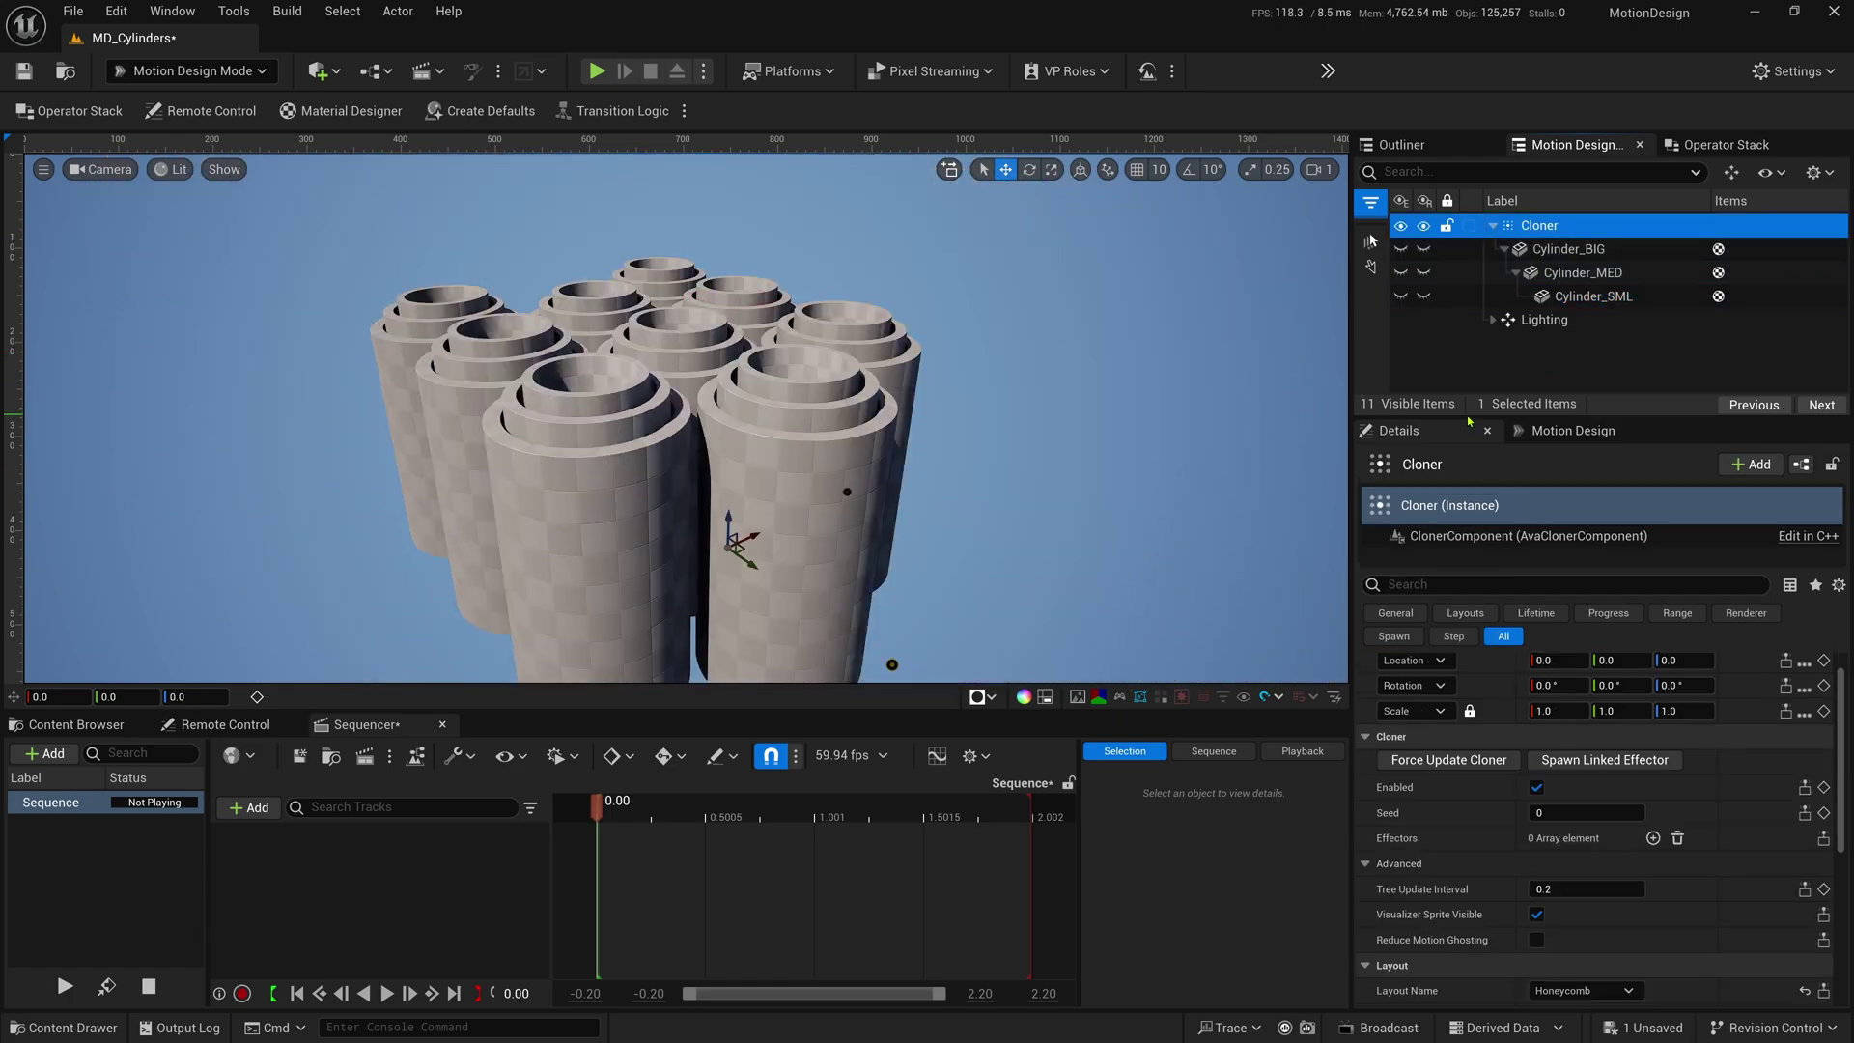
drag(1468, 422, 1468, 389)
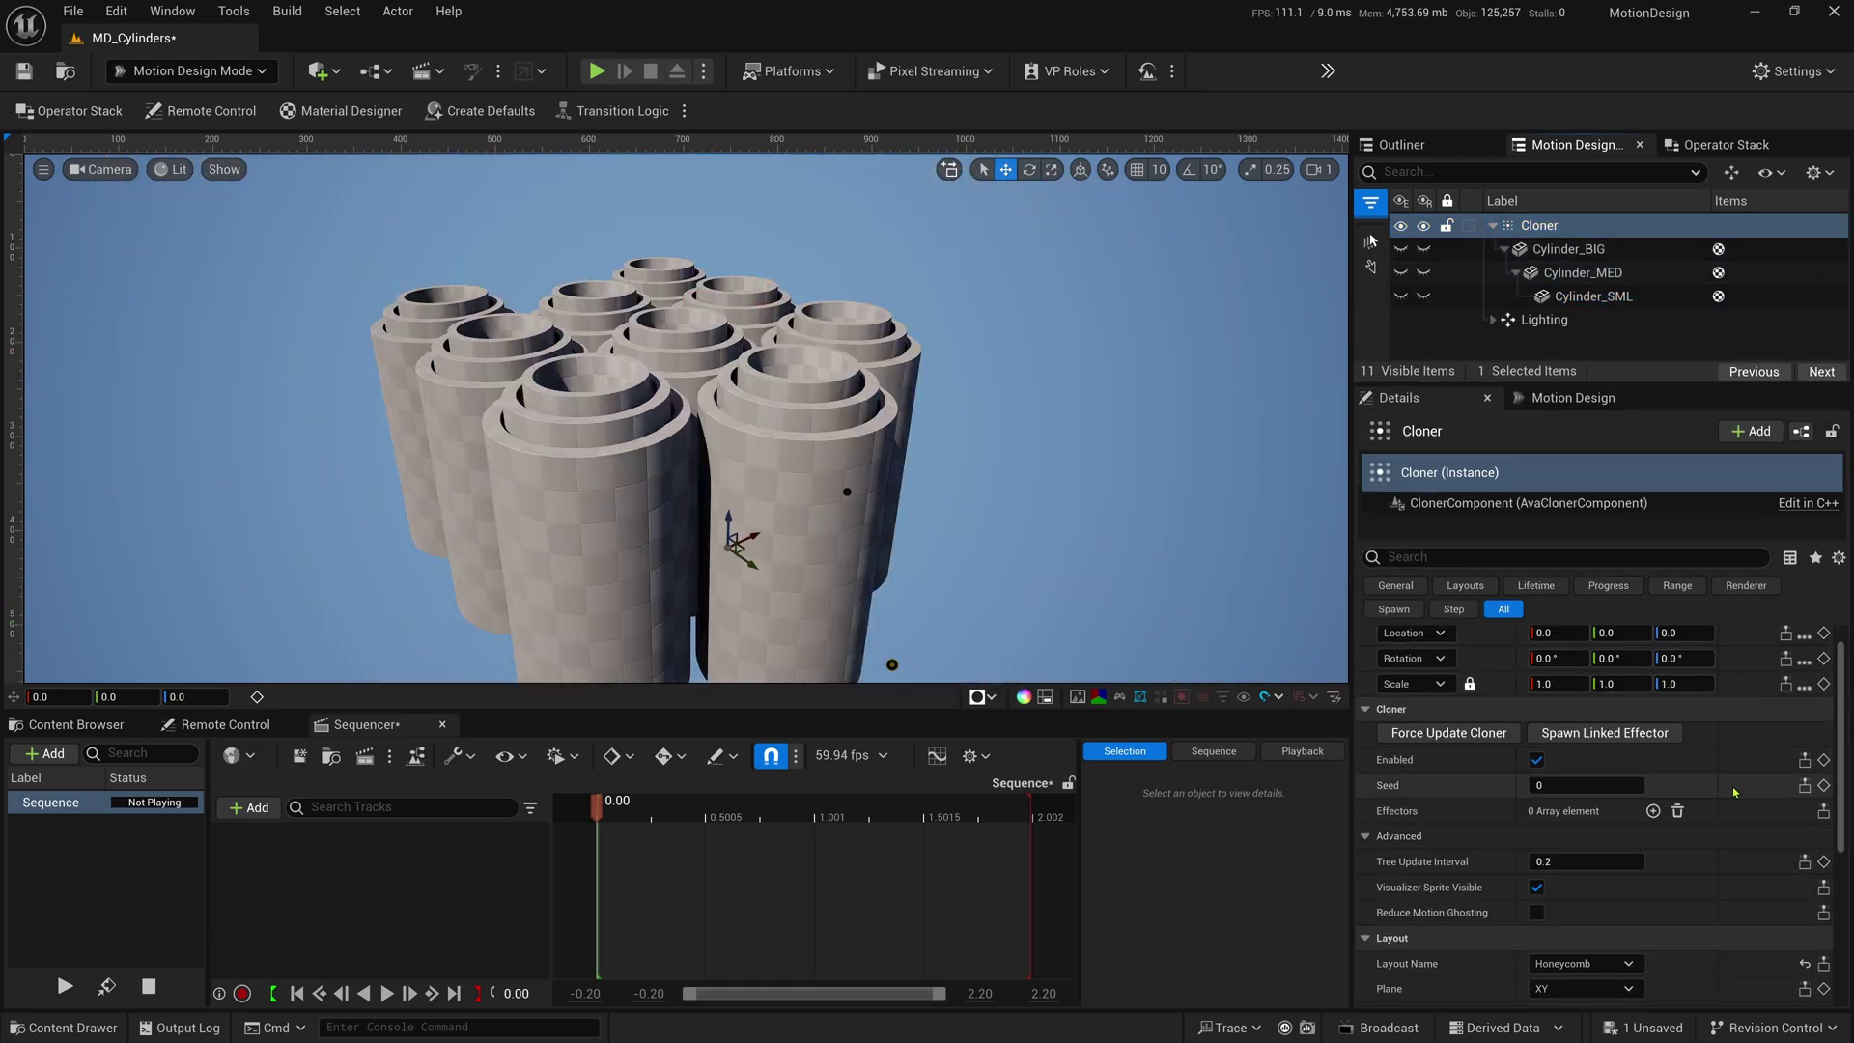
scroll(1735, 792, down, 5)
click(1632, 745)
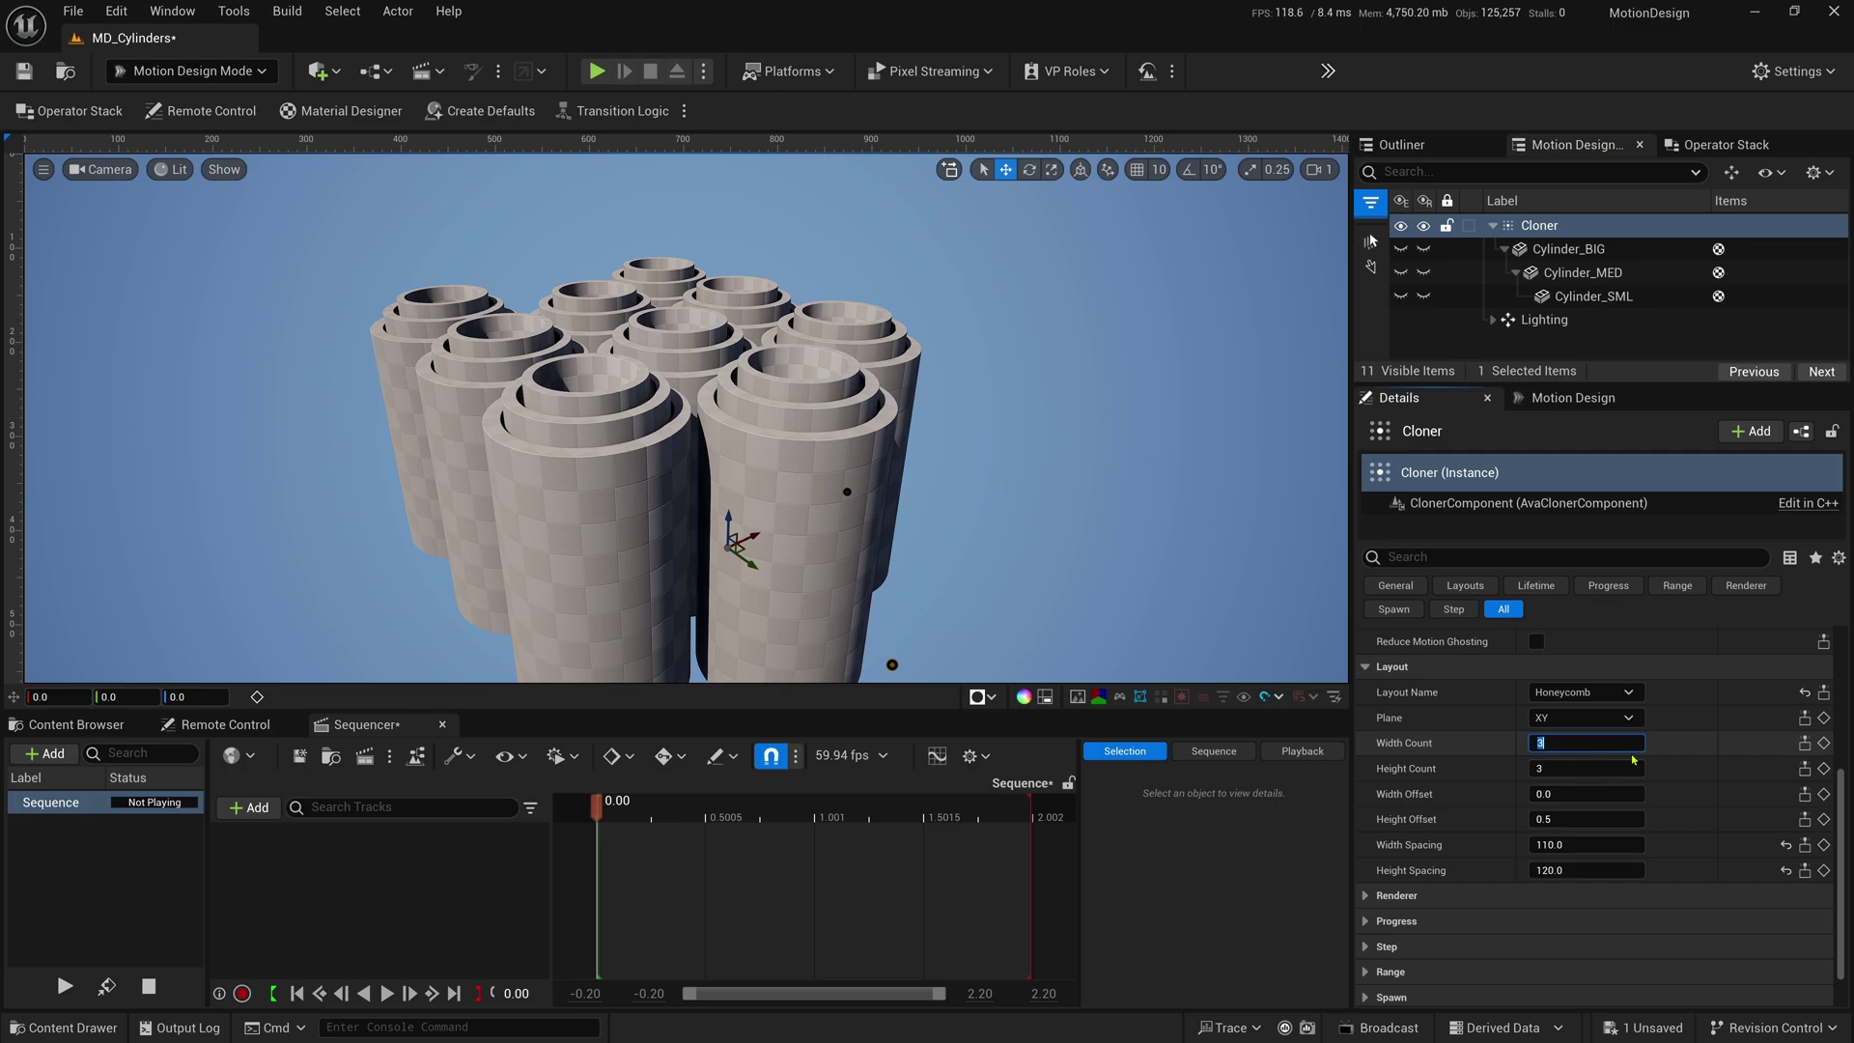
text(50)
key(Tab)
text(50)
key(Return)
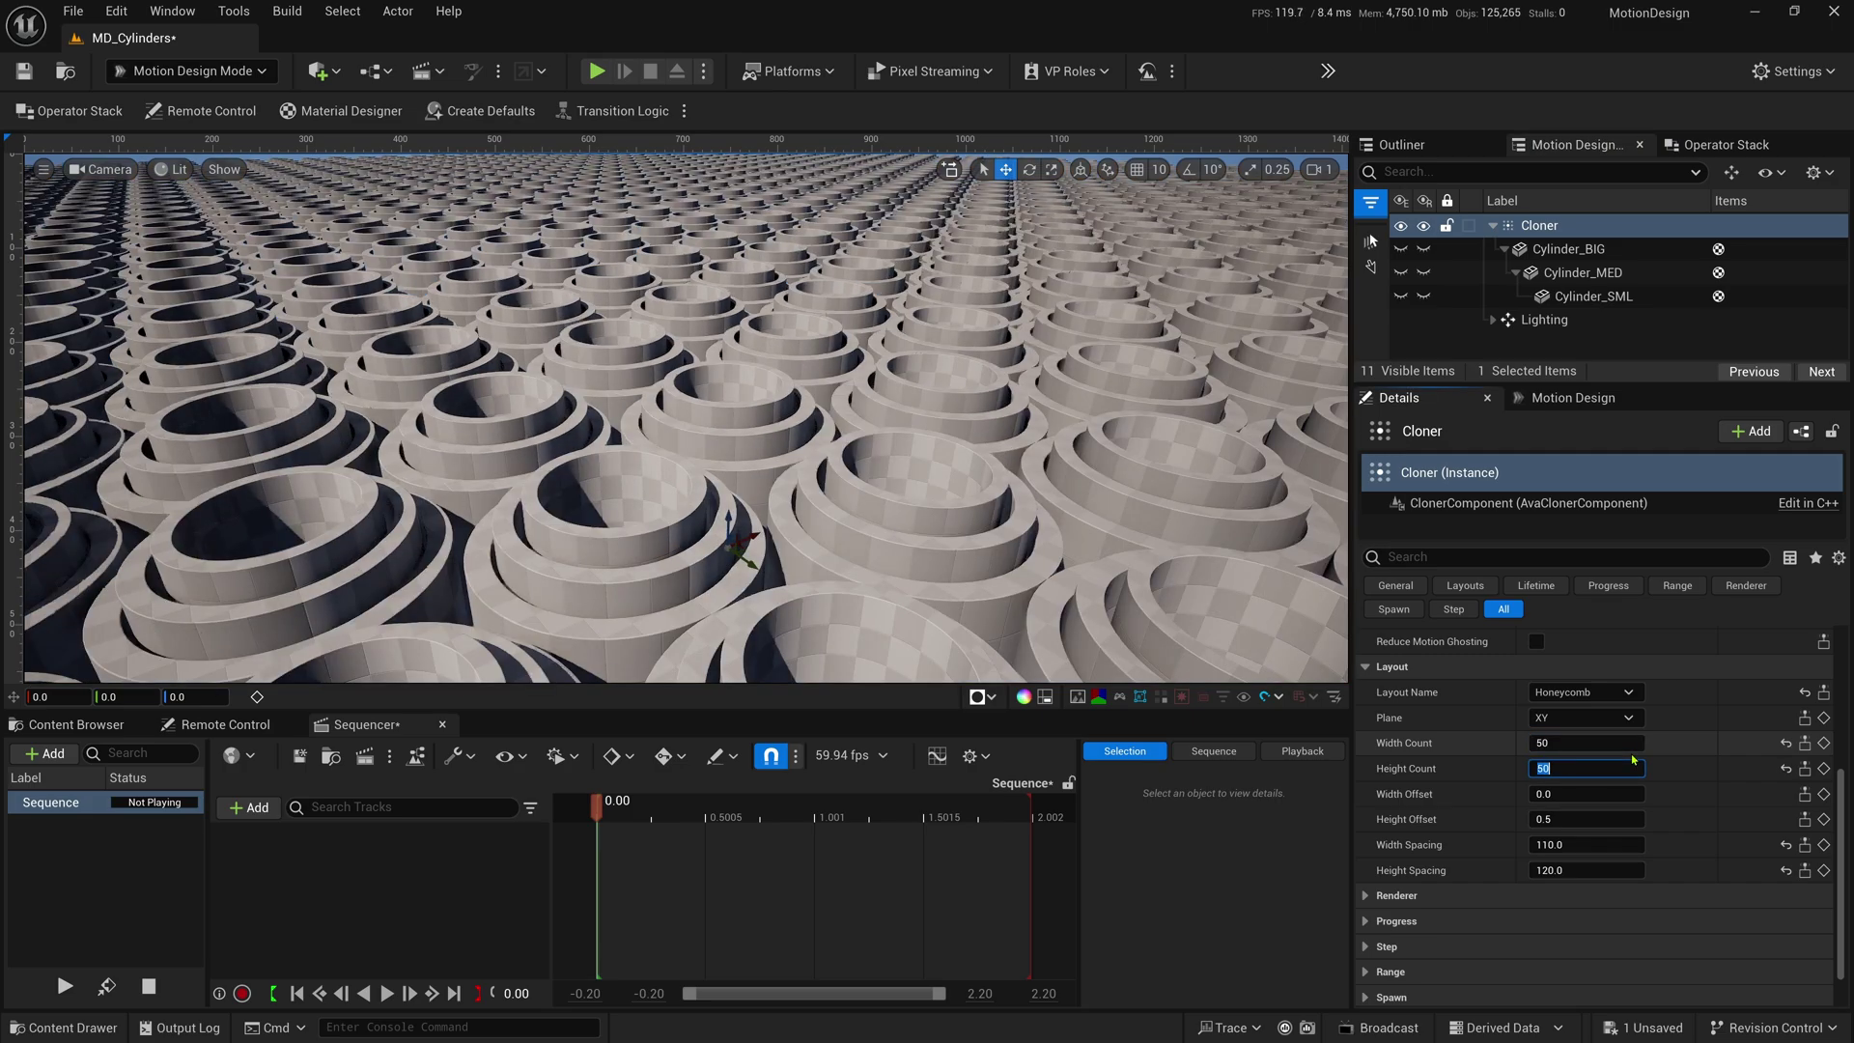
right_drag(994, 451, 1068, 459)
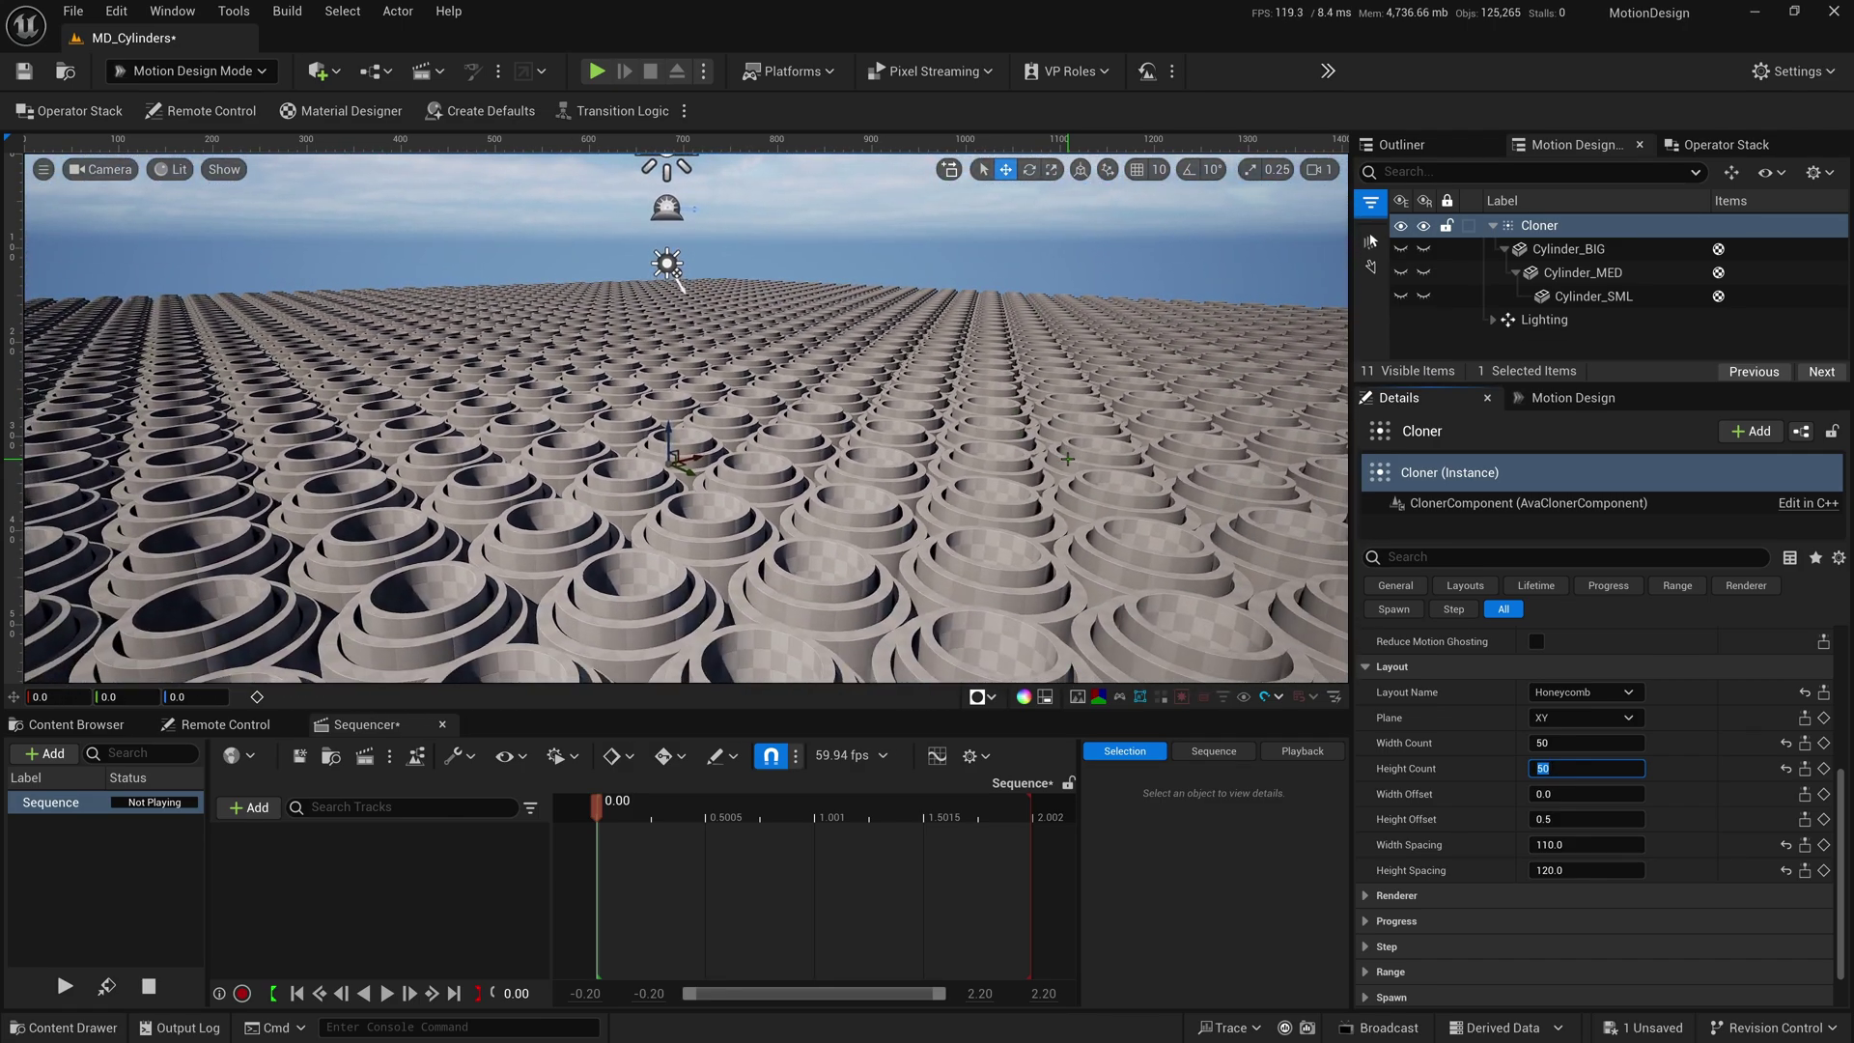
right_drag(1323, 386, 1342, 340)
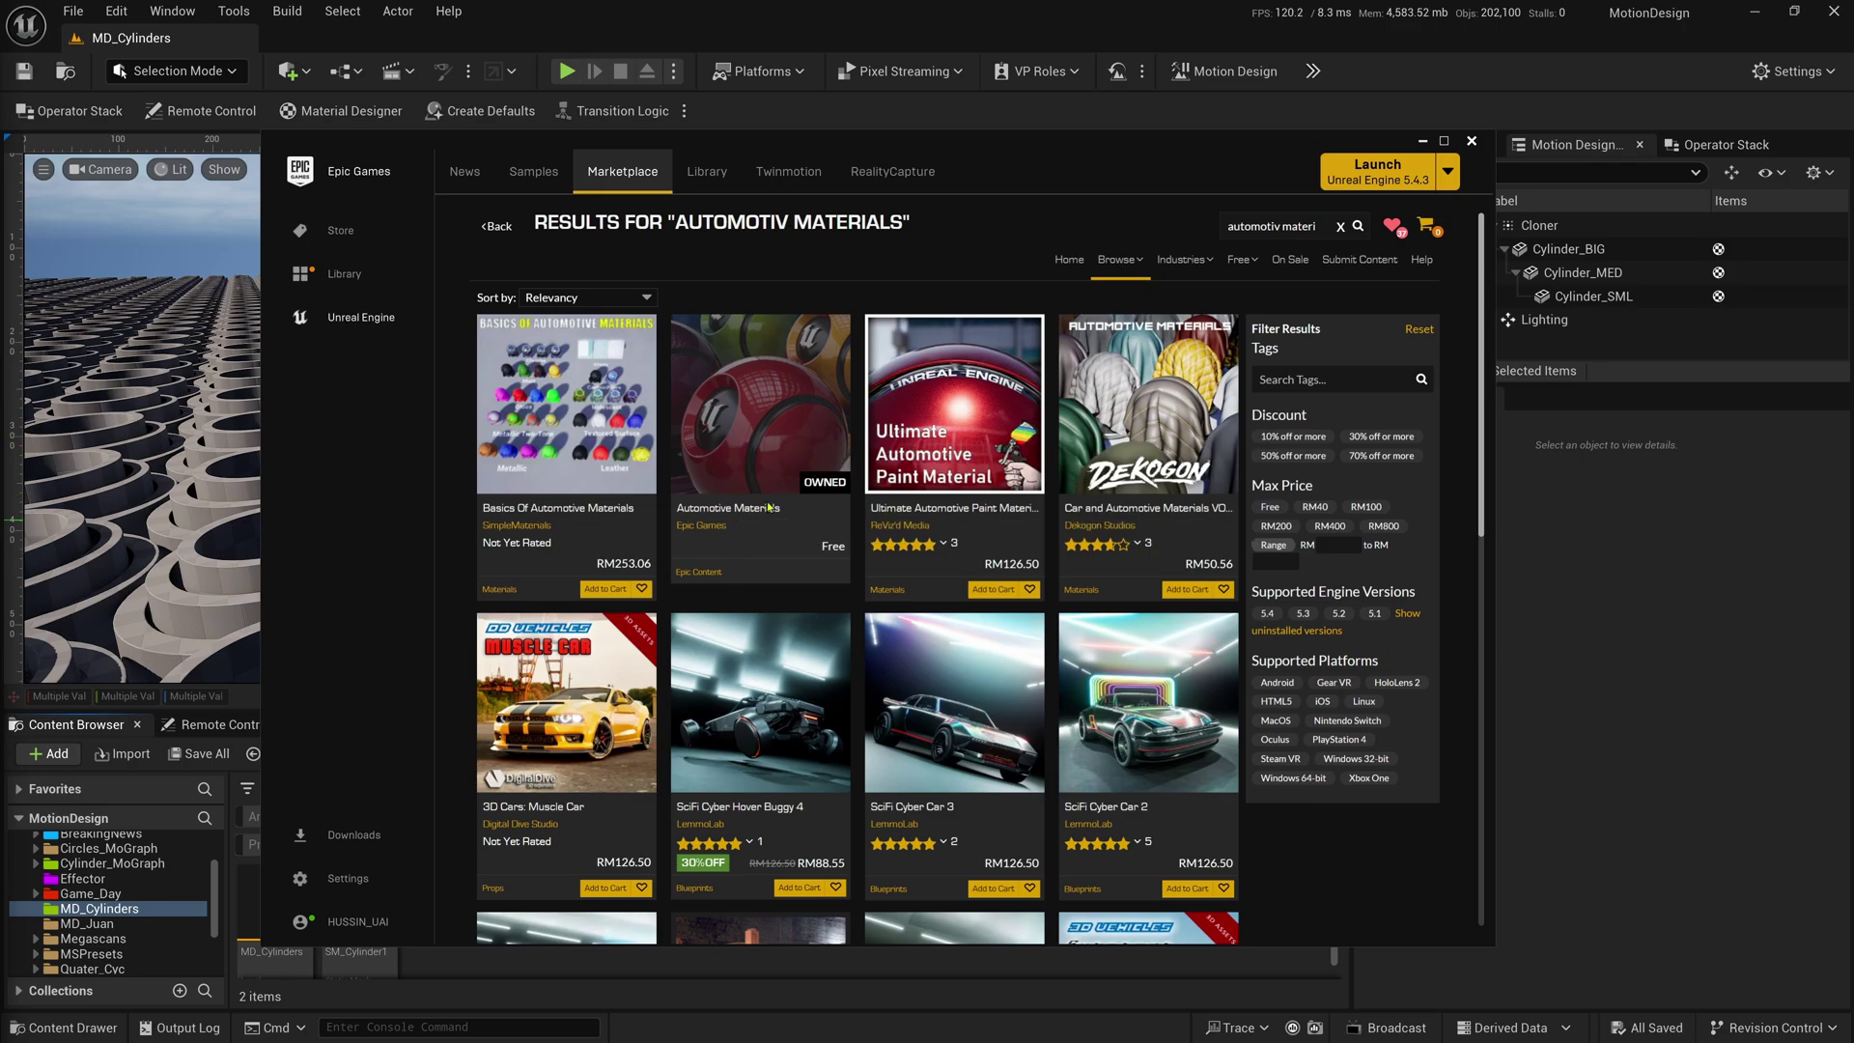
- Try to add the Automotive Materials pack to the MotionDesign project from the Epic Games Launcher's Marketplace
click(765, 473)
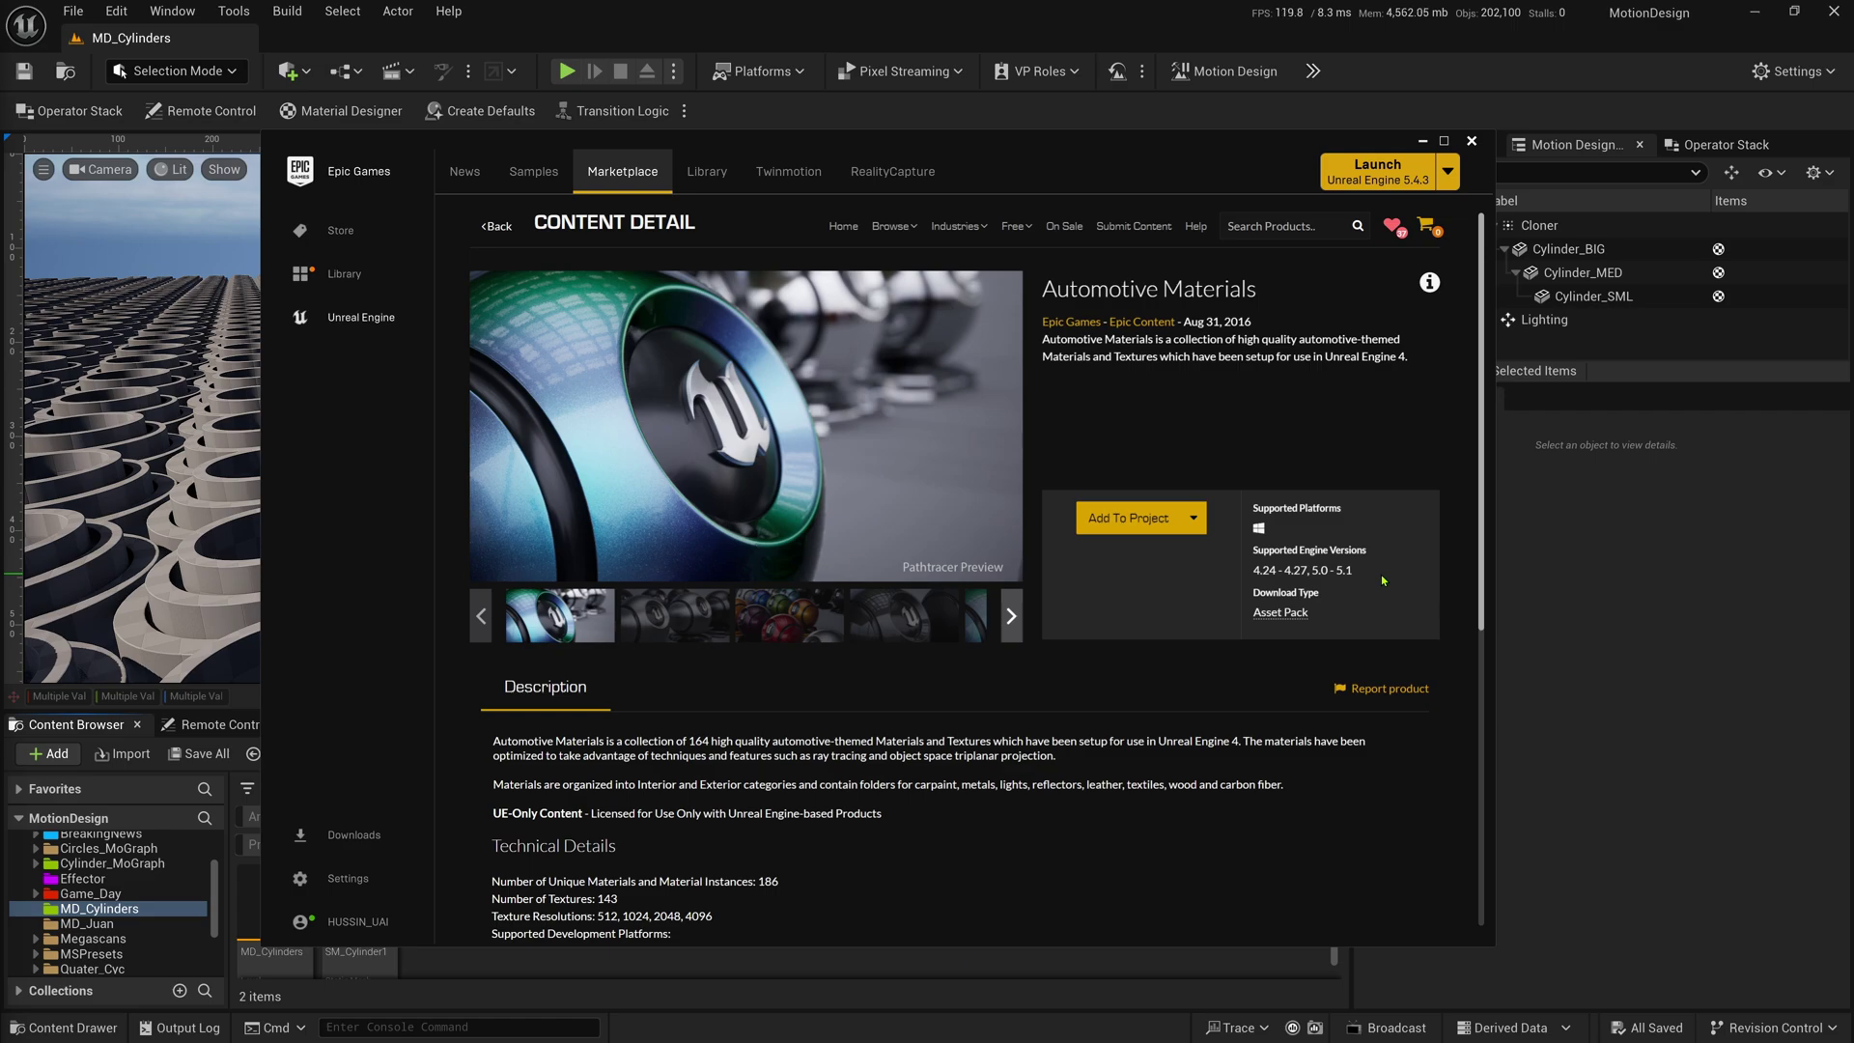
click(1123, 522)
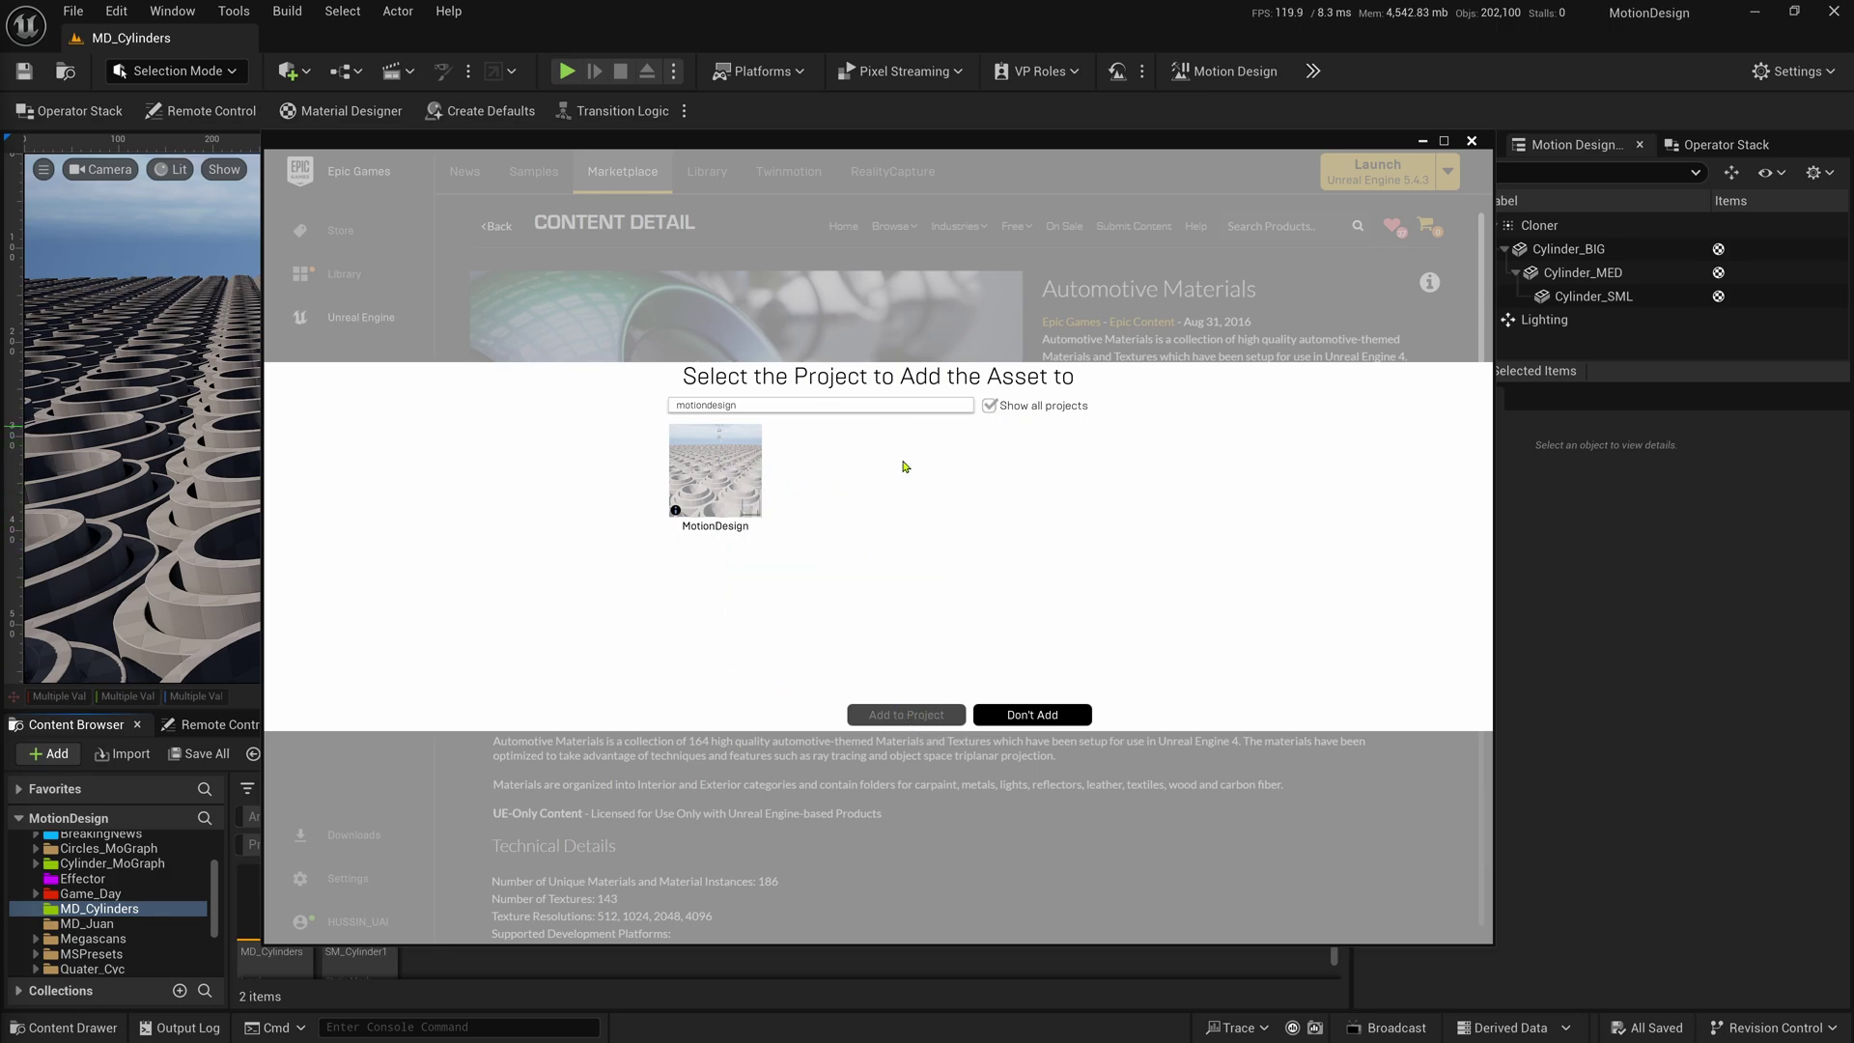
click(714, 470)
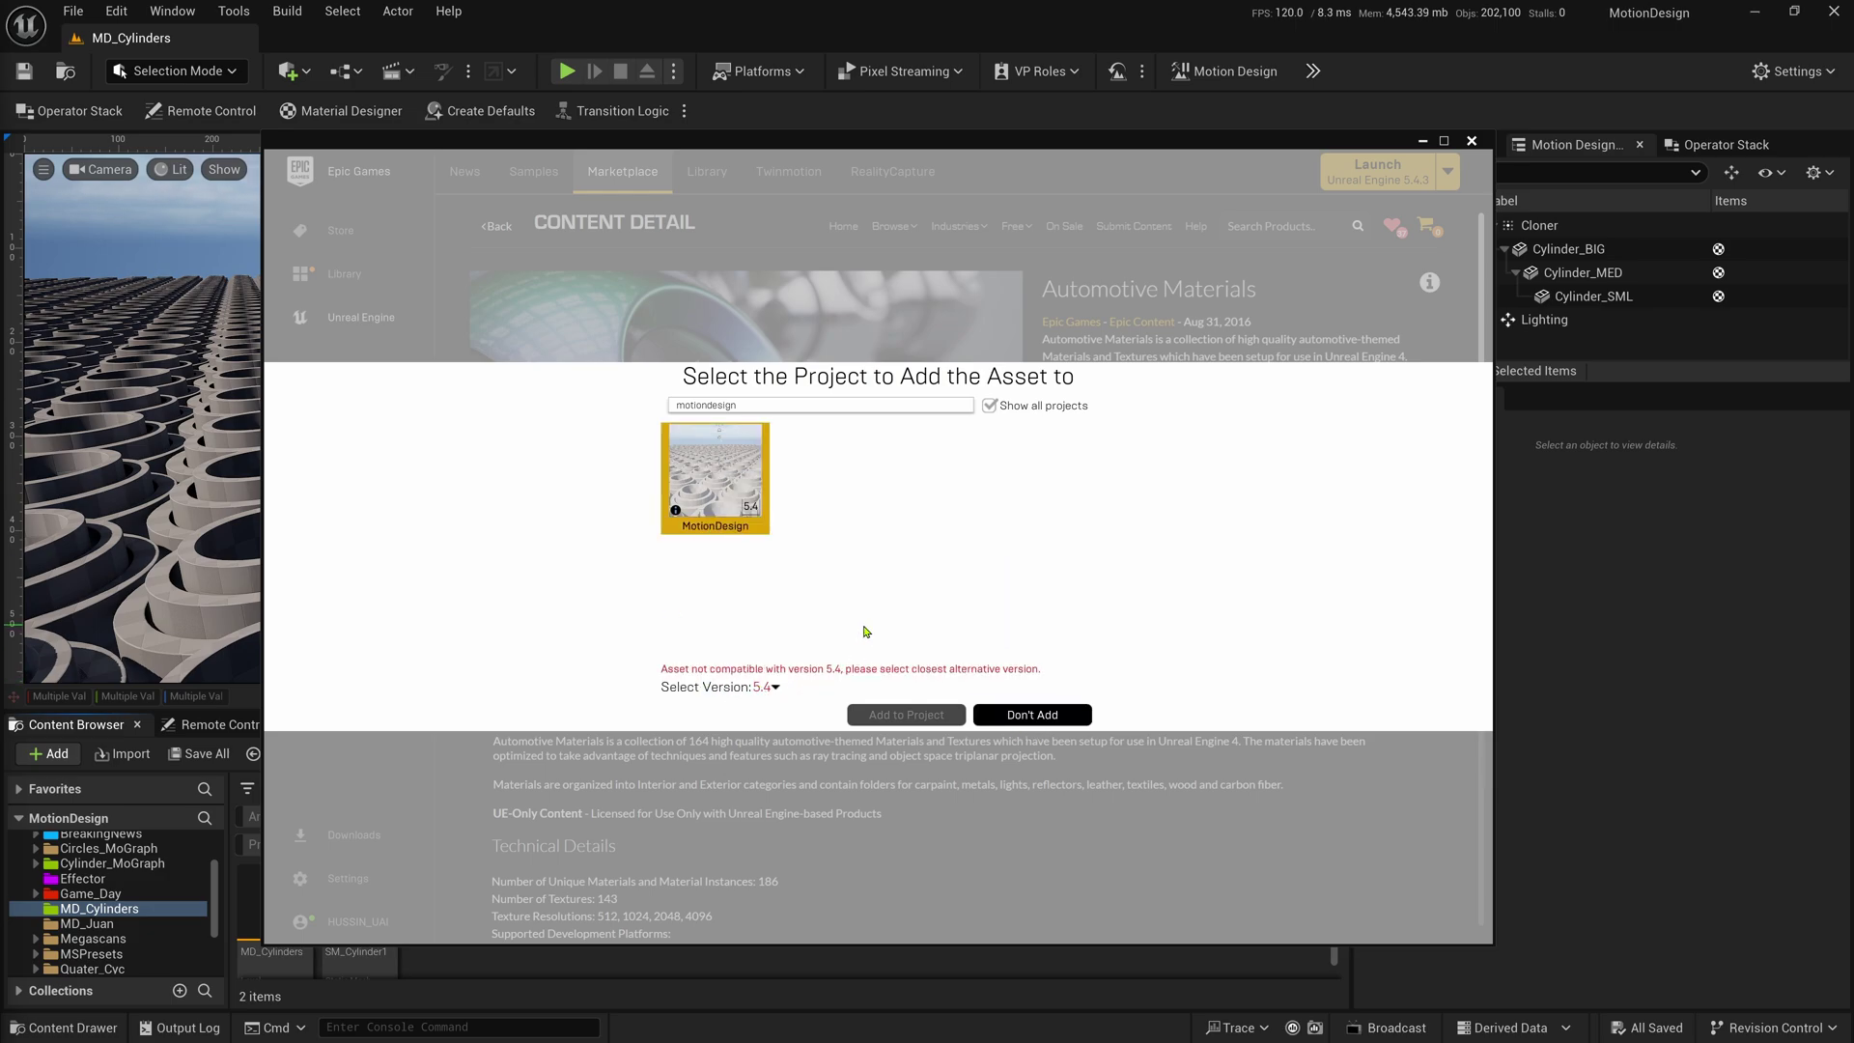
click(774, 686)
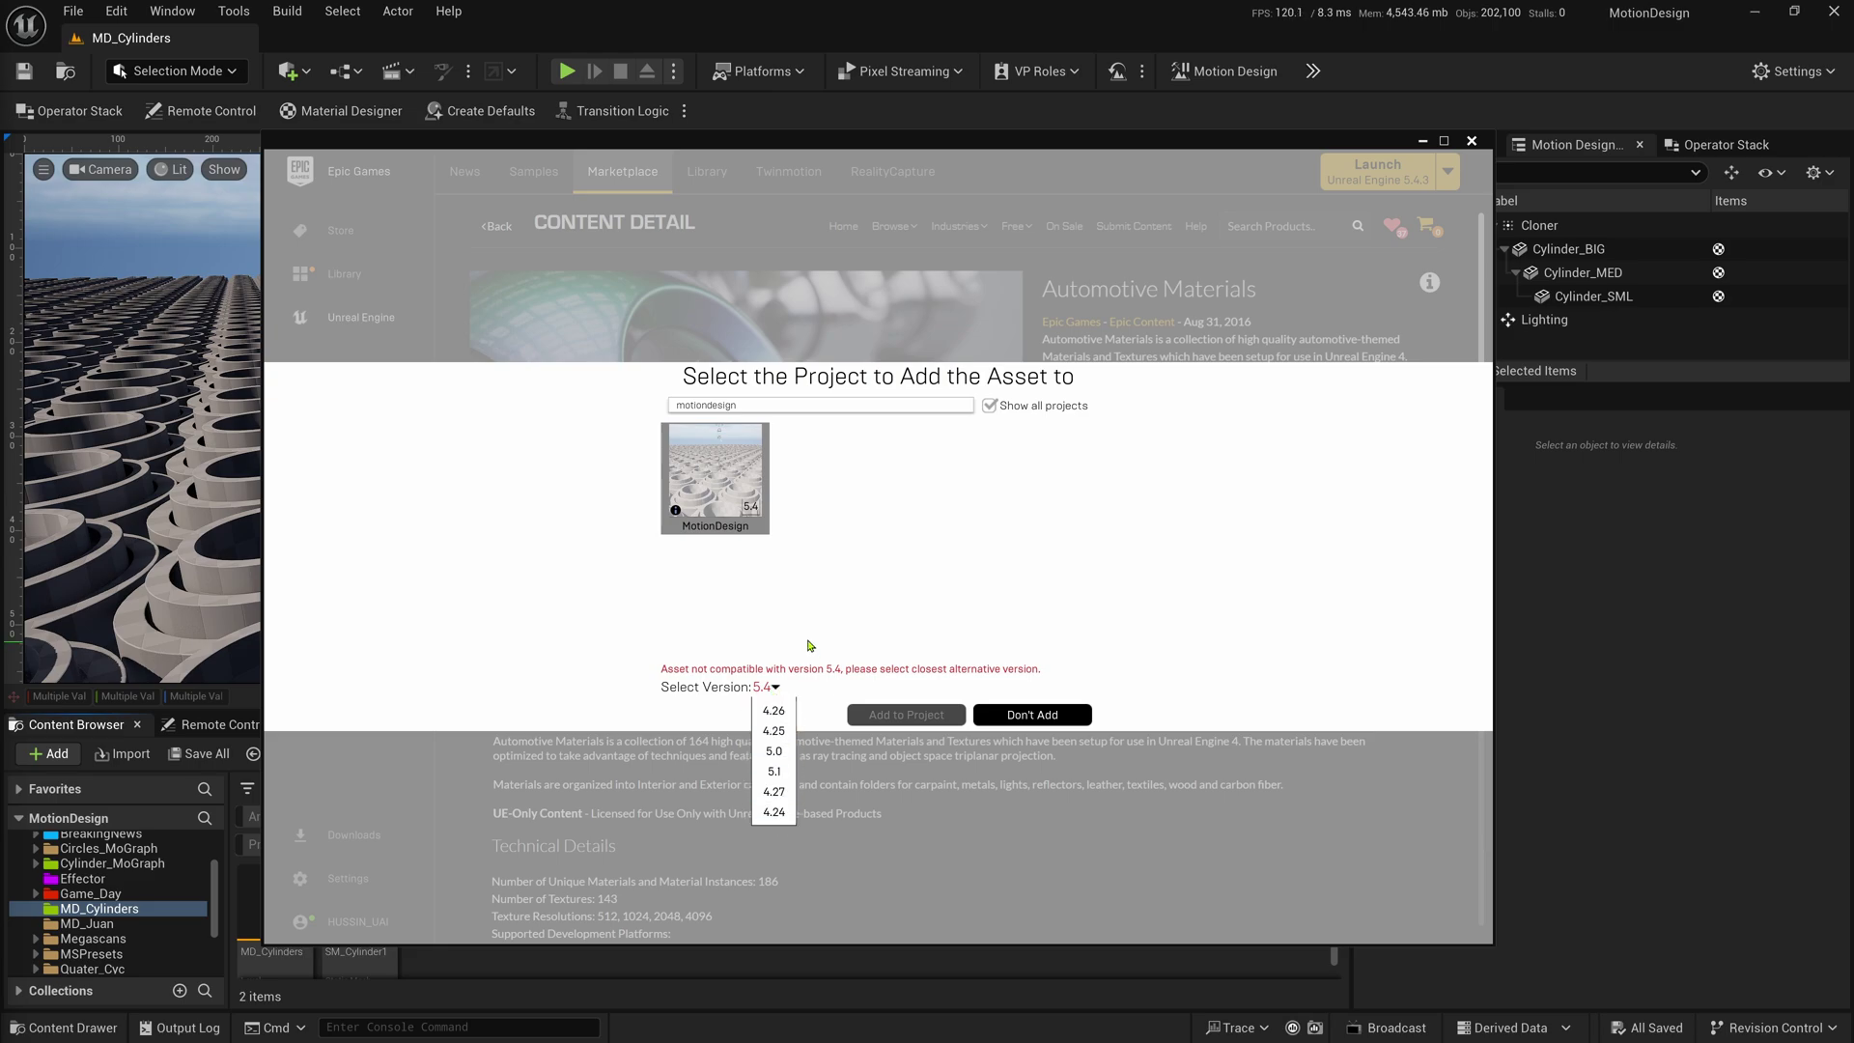
click(775, 771)
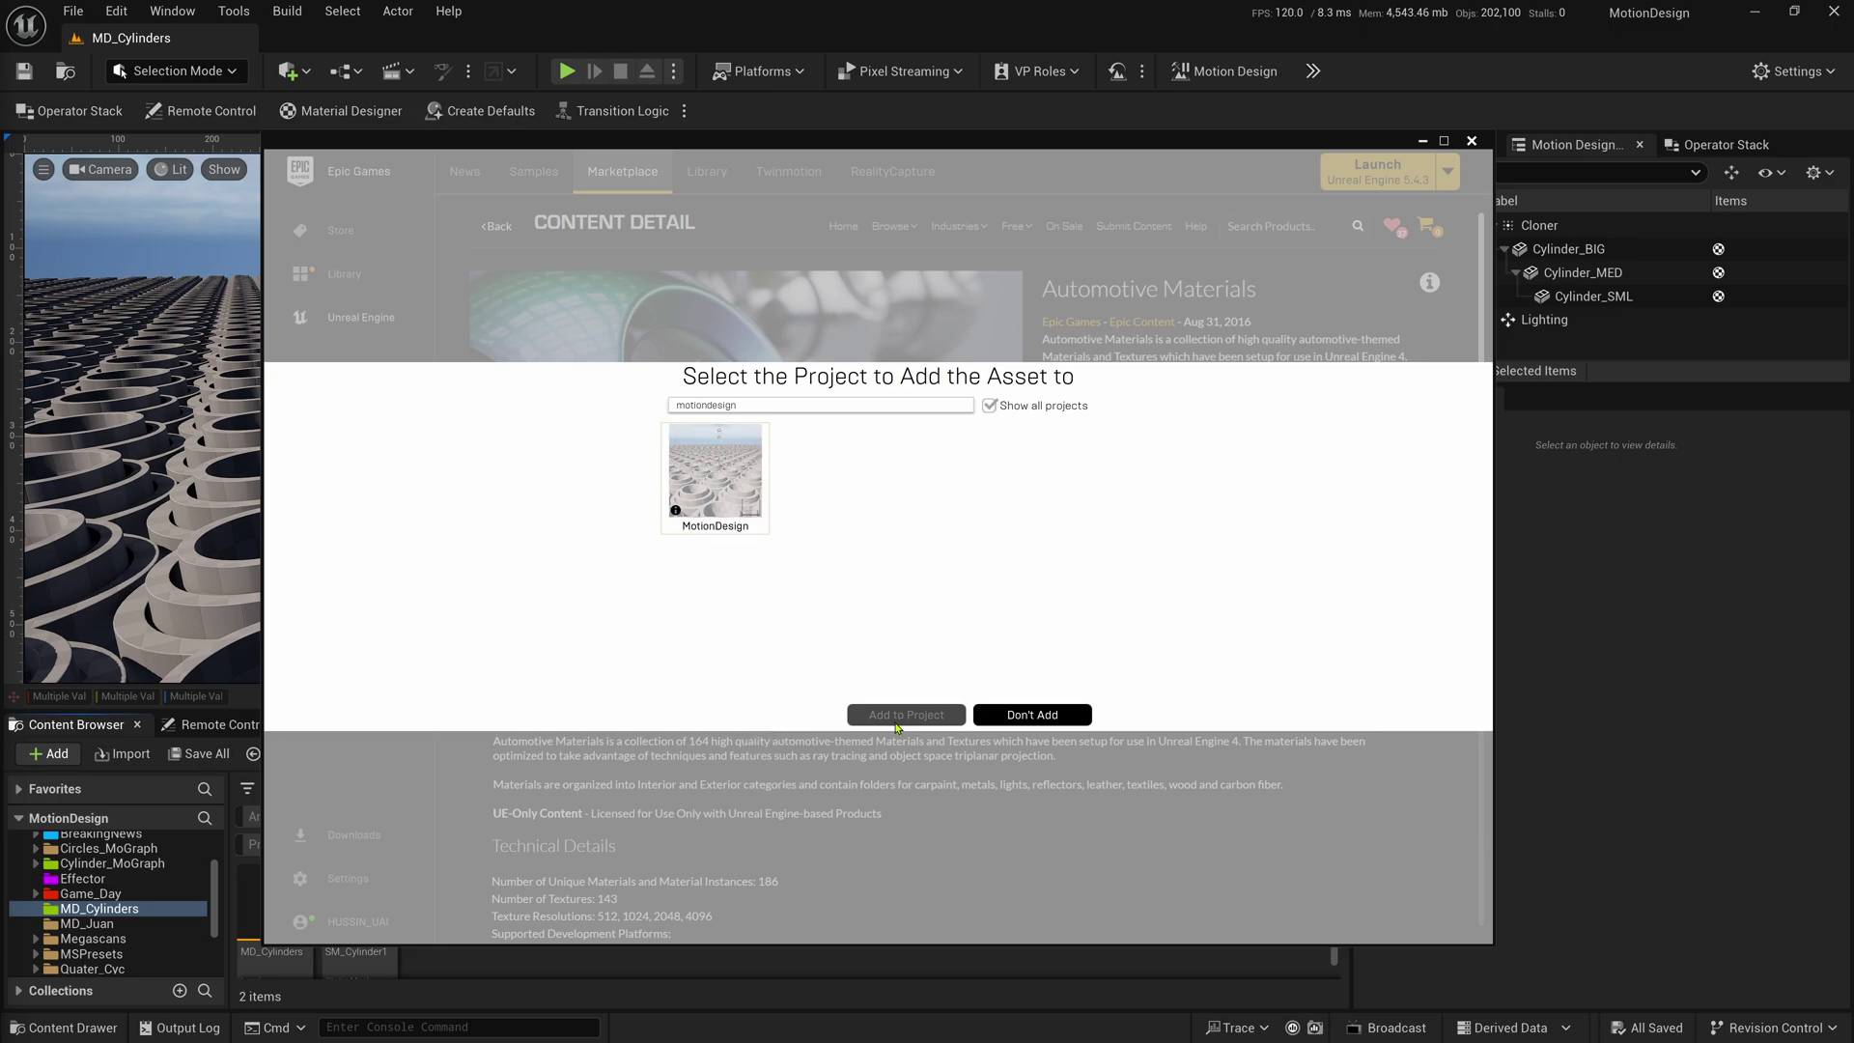
click(1472, 141)
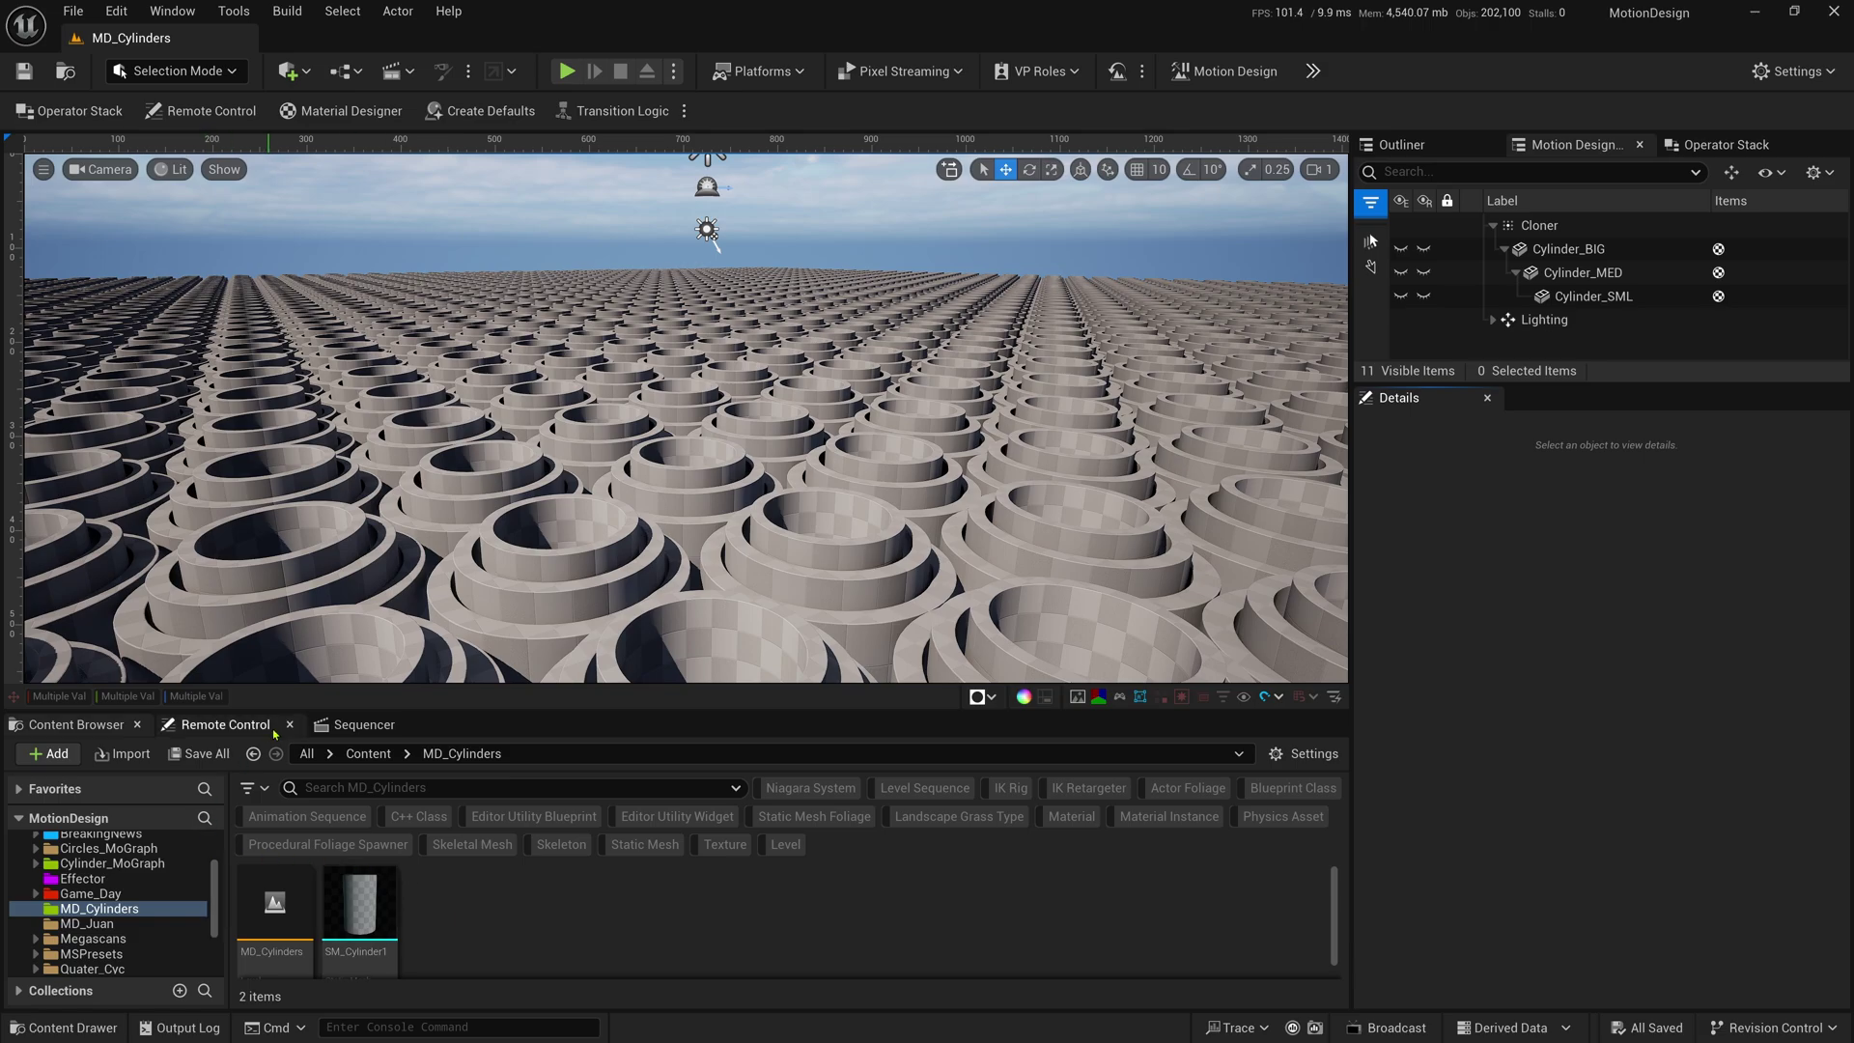
- Enlarge the asset browser area and open the Materials folder inside AutomotiveMaterials
drag(279, 711, 277, 571)
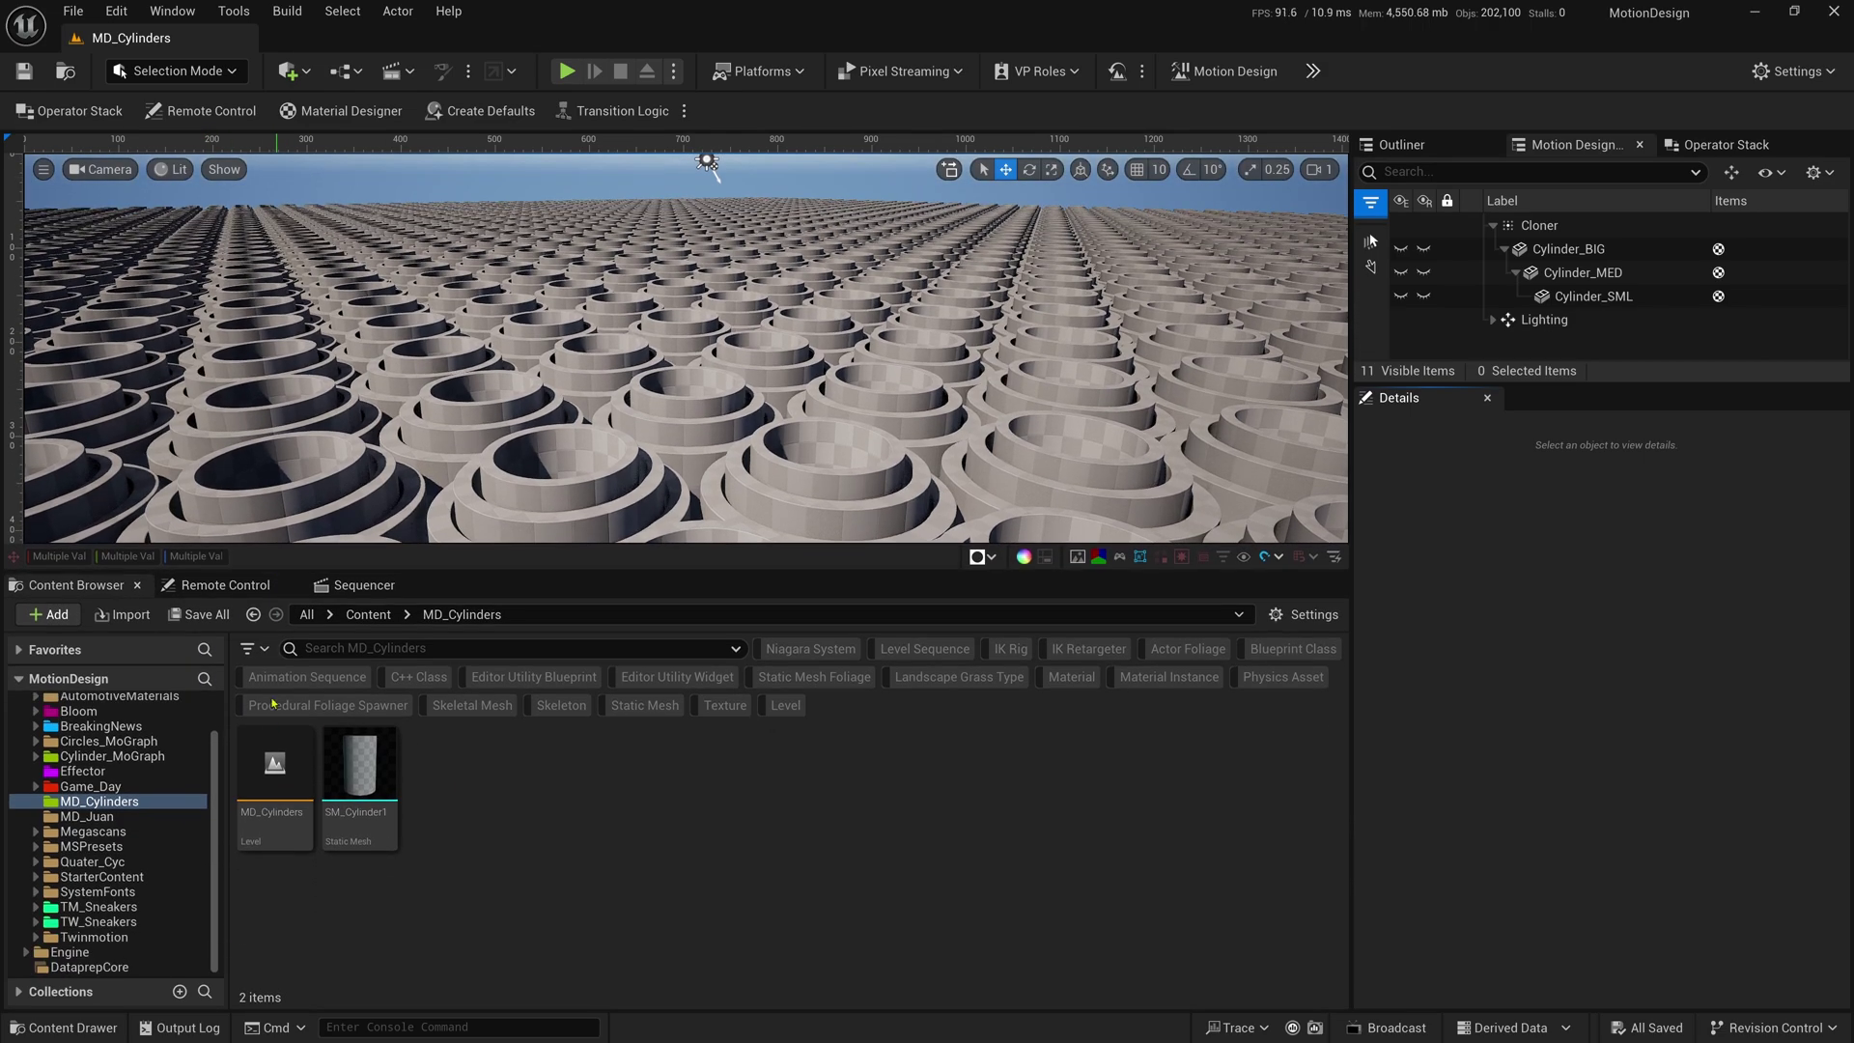
scroll(129, 756, up, 2)
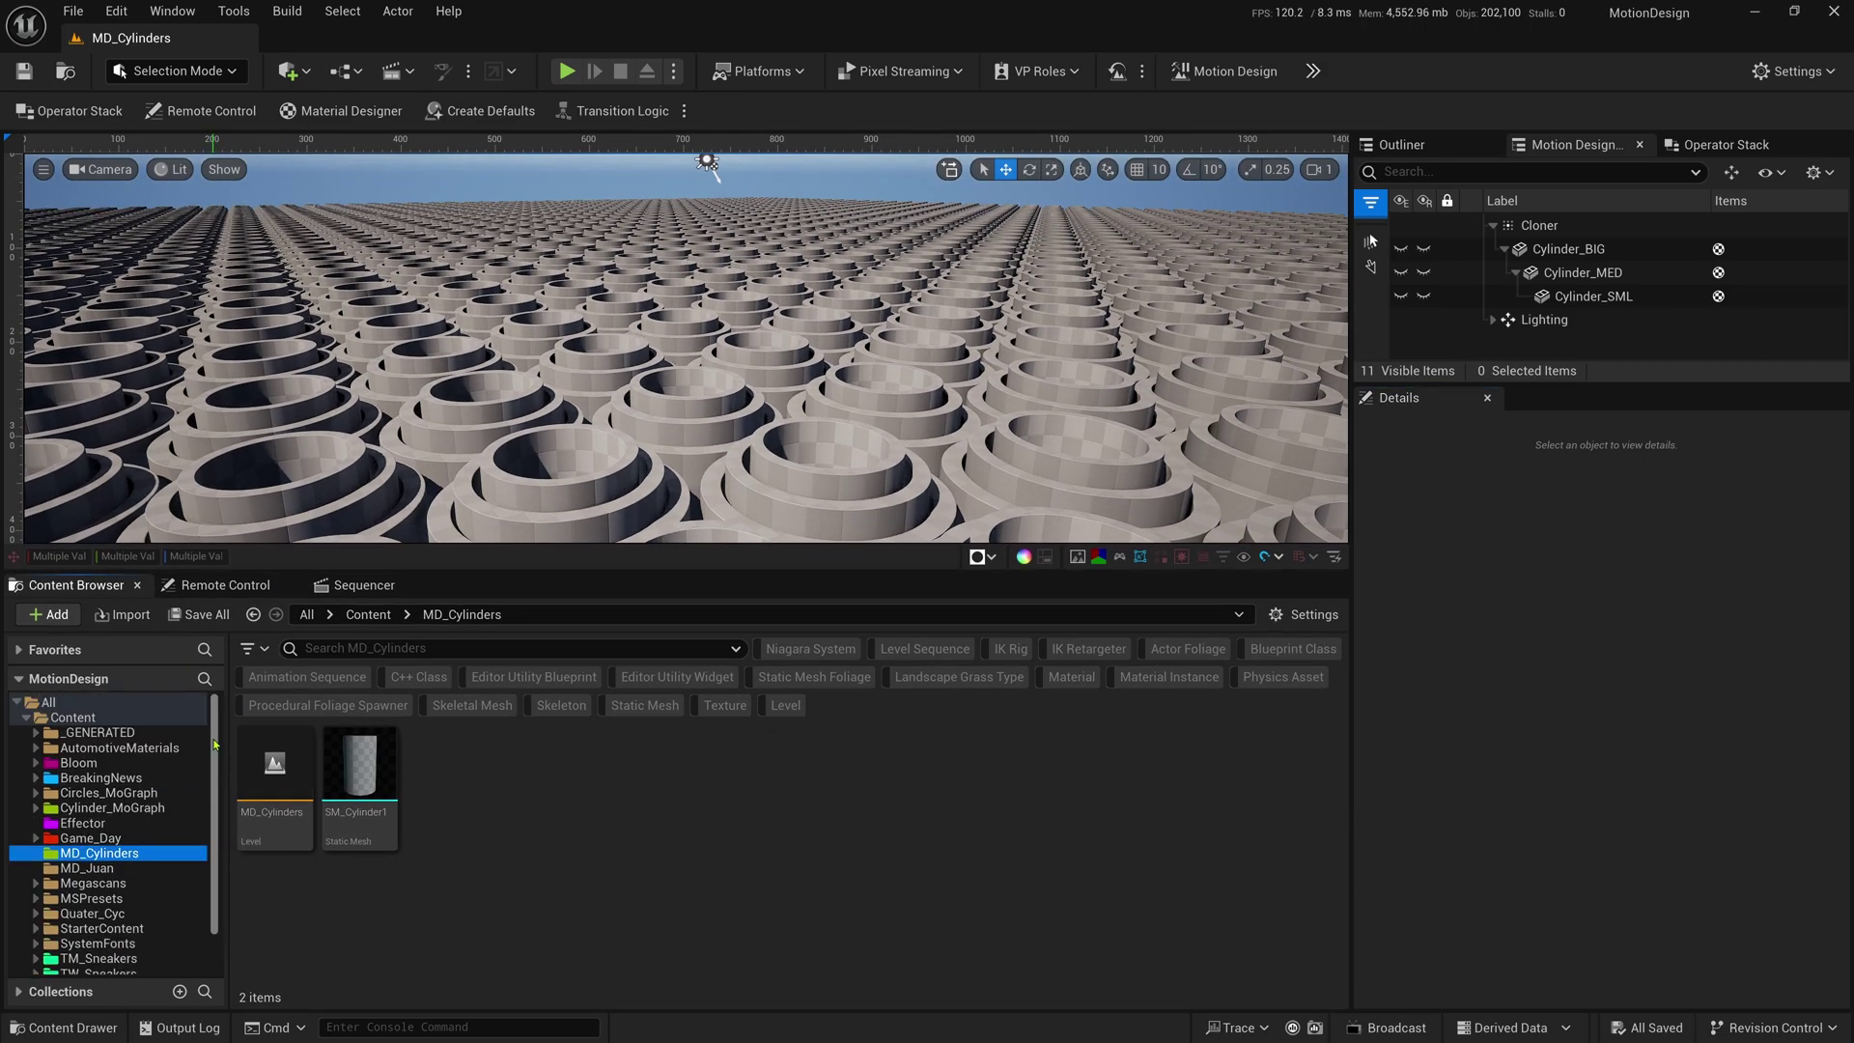
click(128, 751)
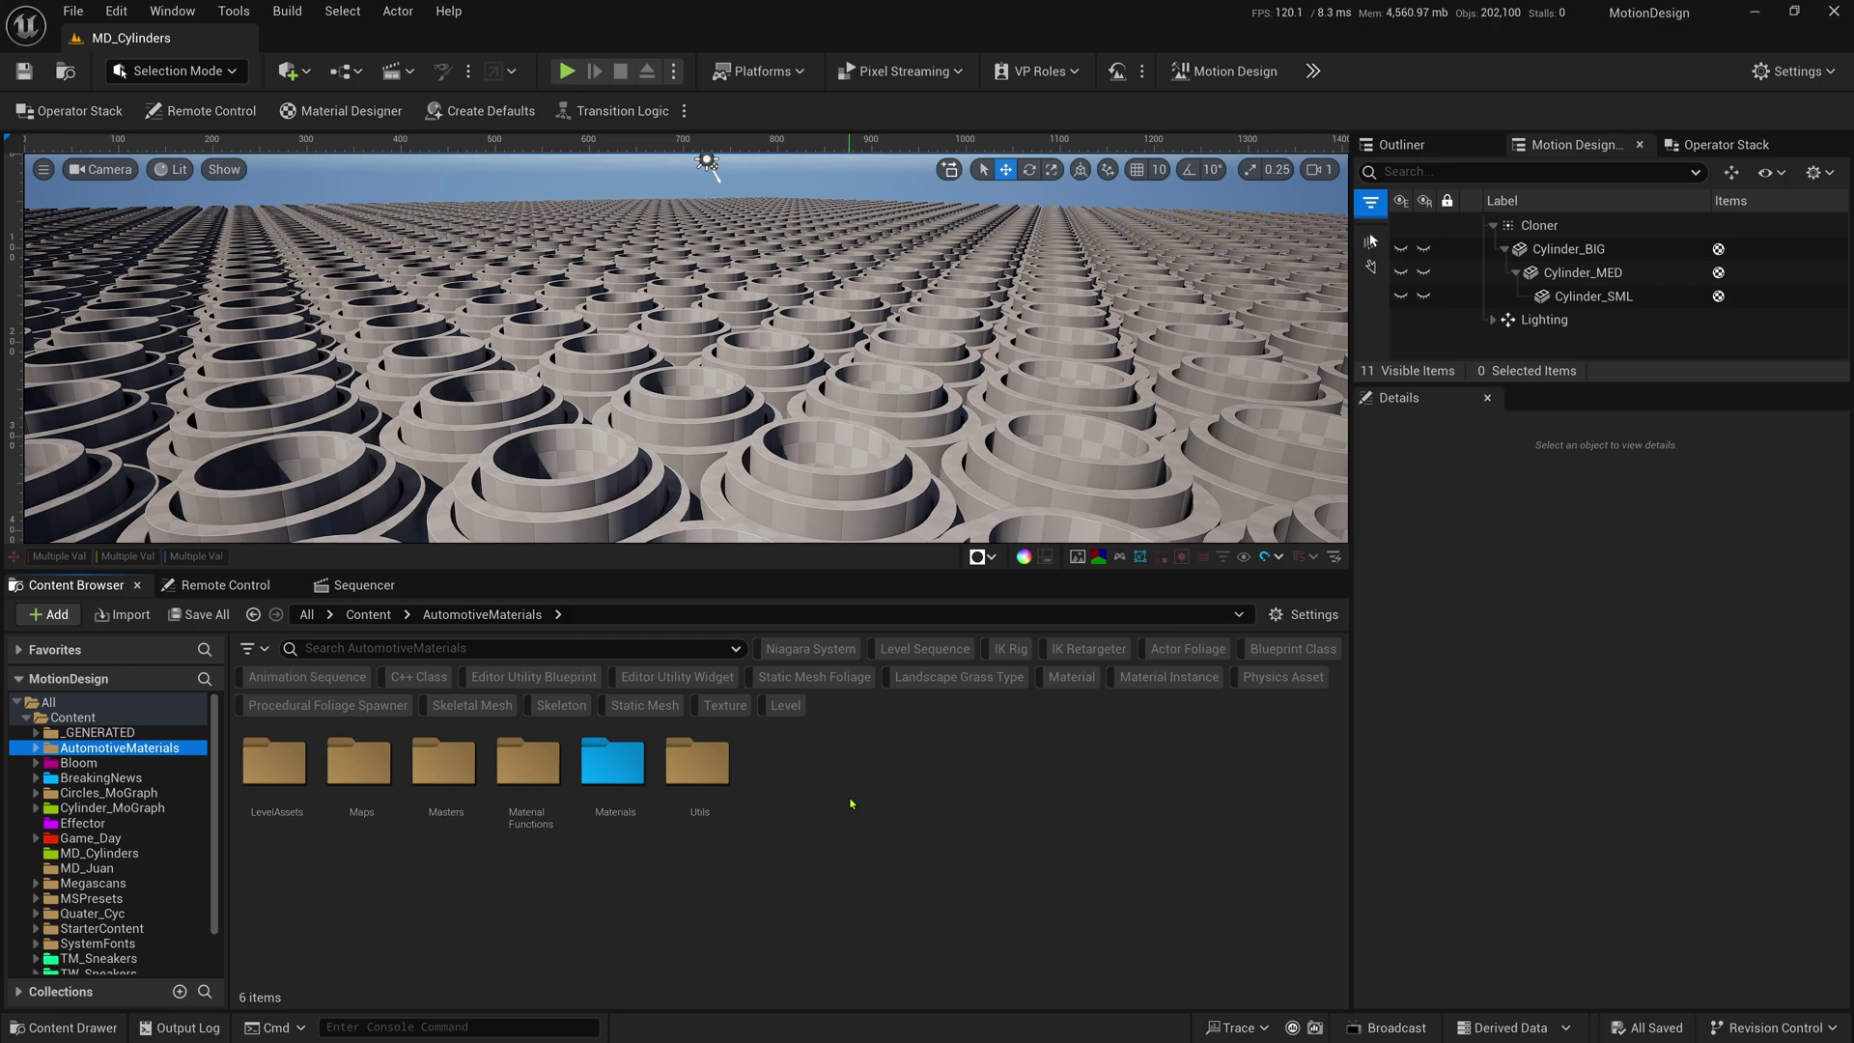
ctrl+scroll(903, 861, up, 2)
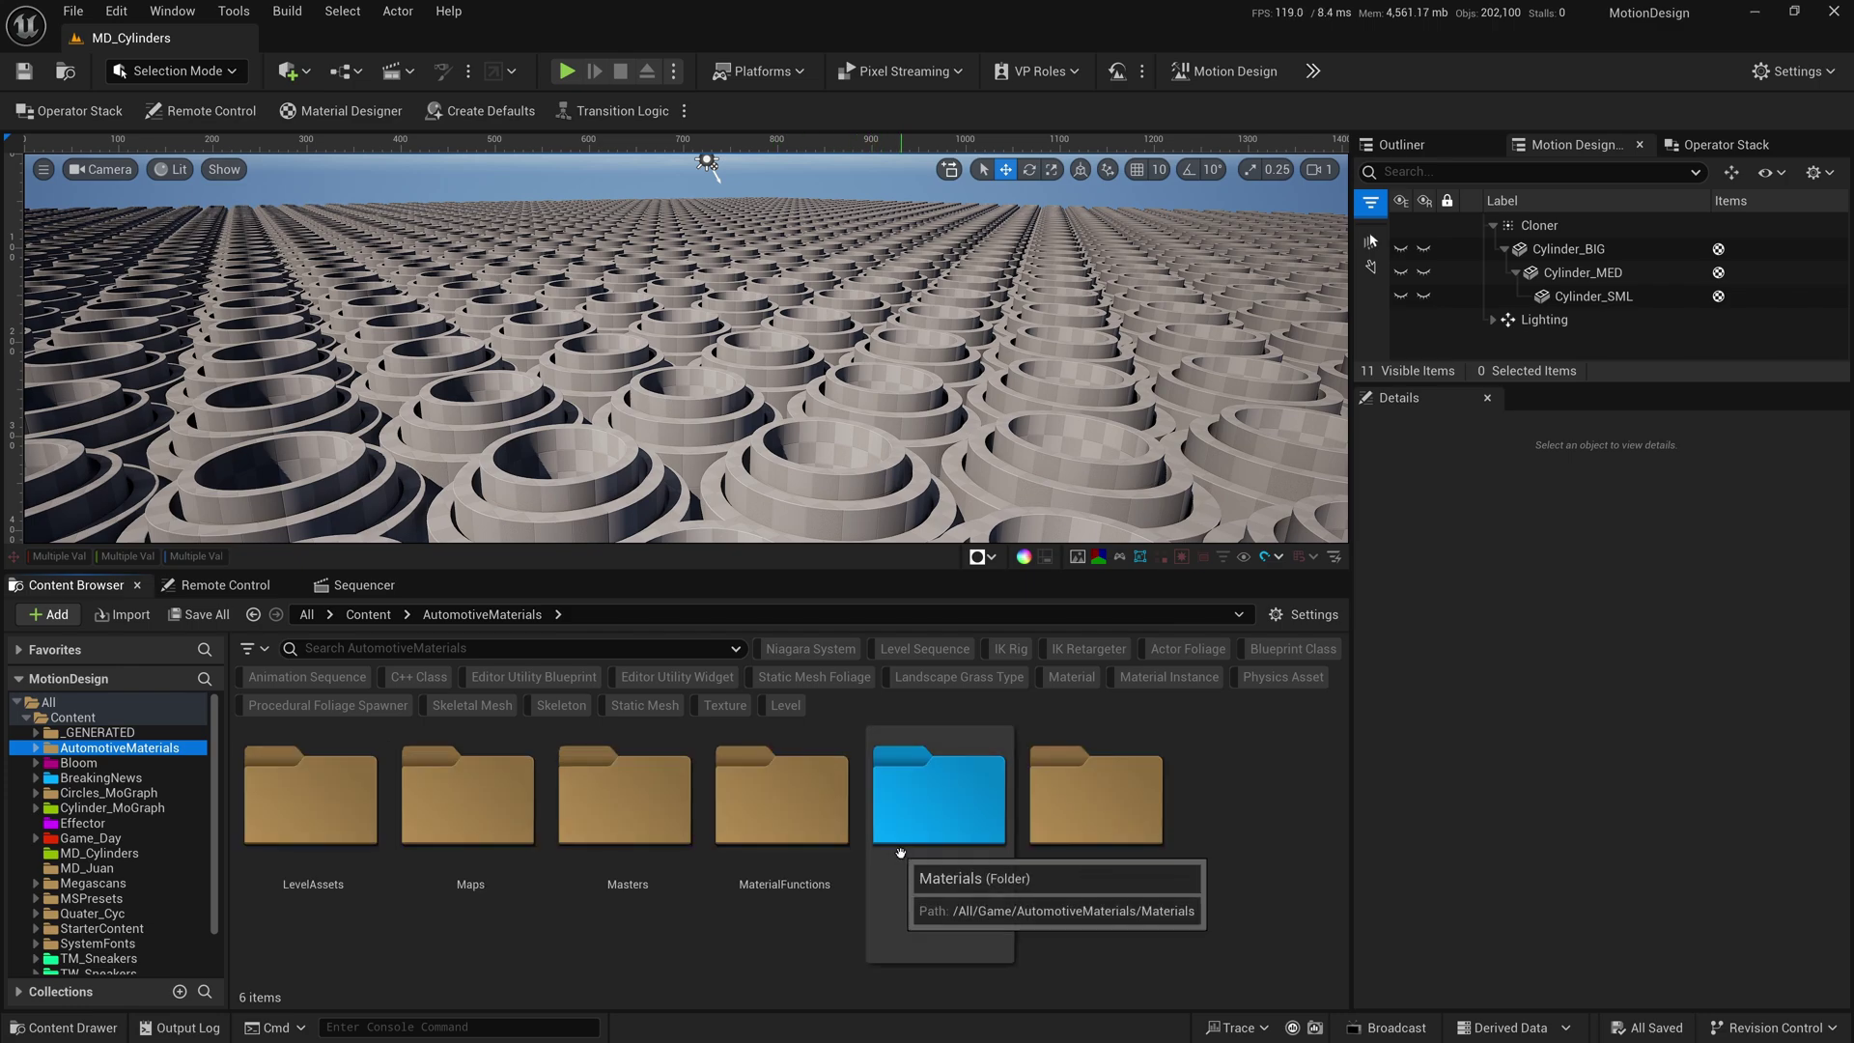
double_click(945, 798)
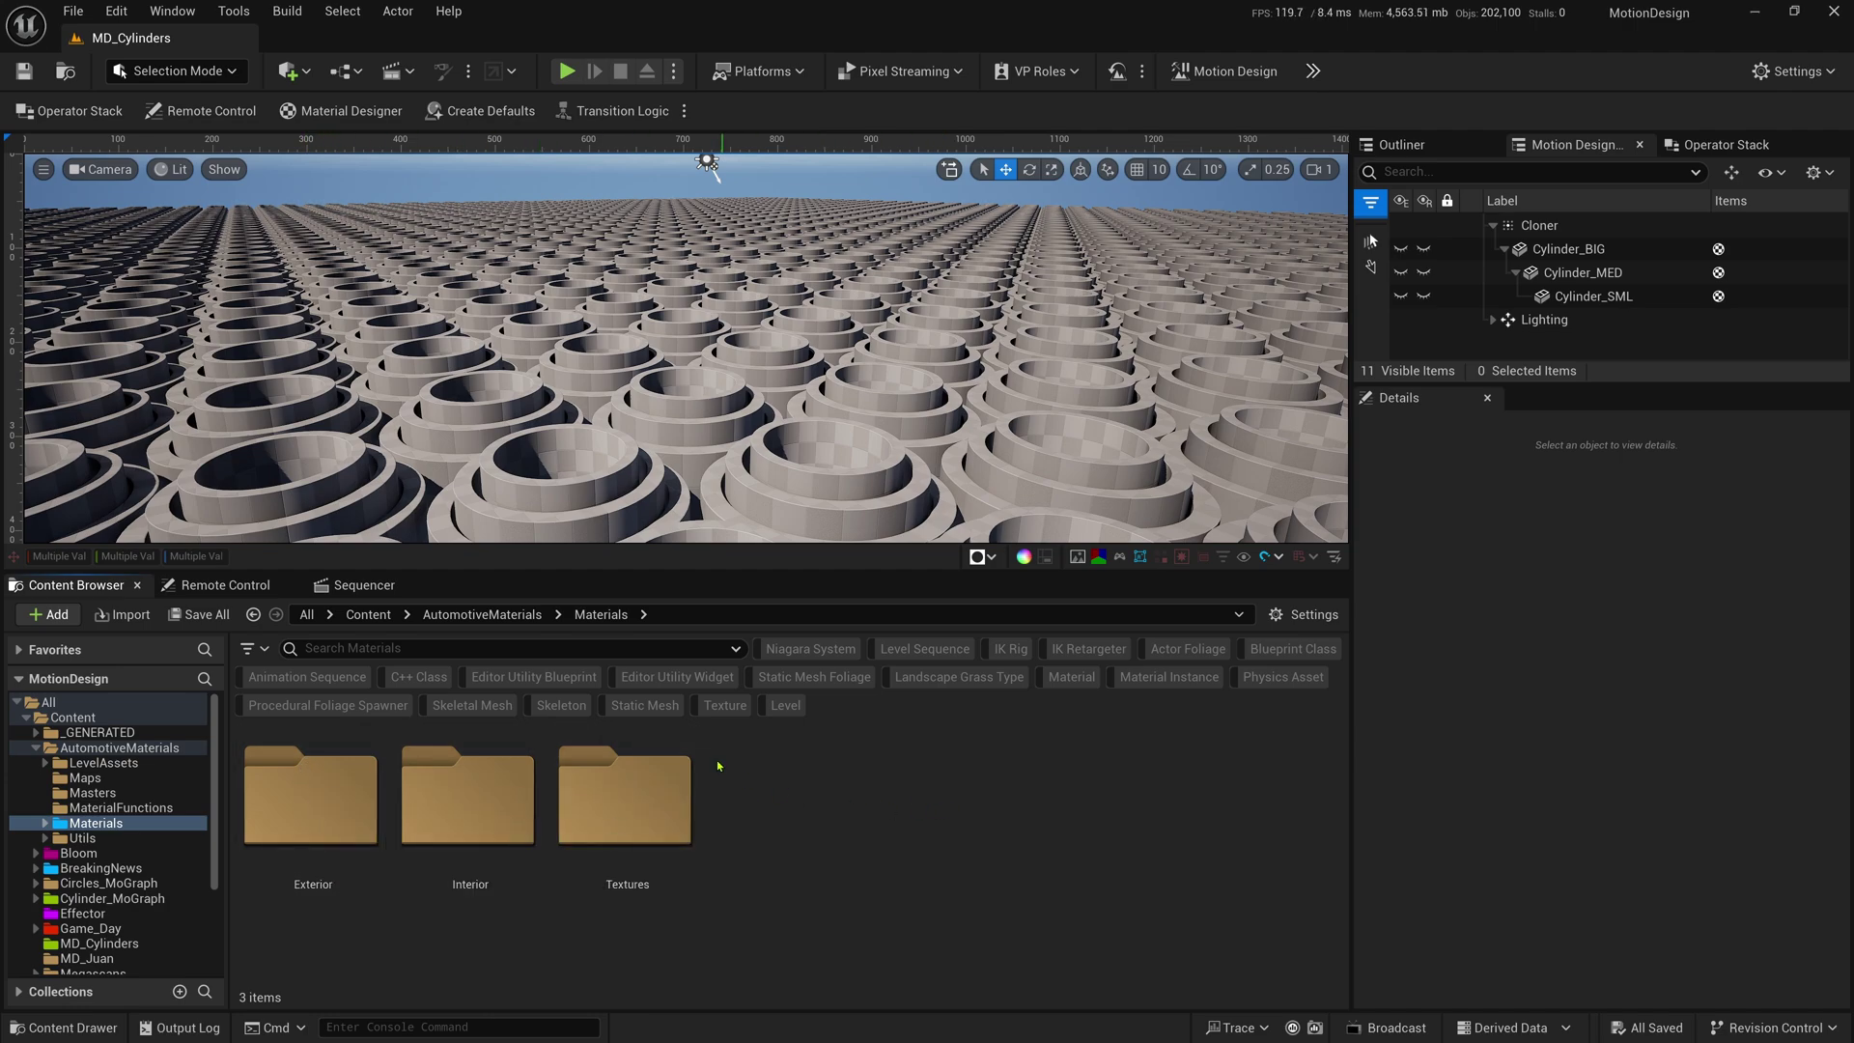
- Filter the AutomotiveMaterials Materials folder to show only Material Instance assets and browse through them
click(247, 649)
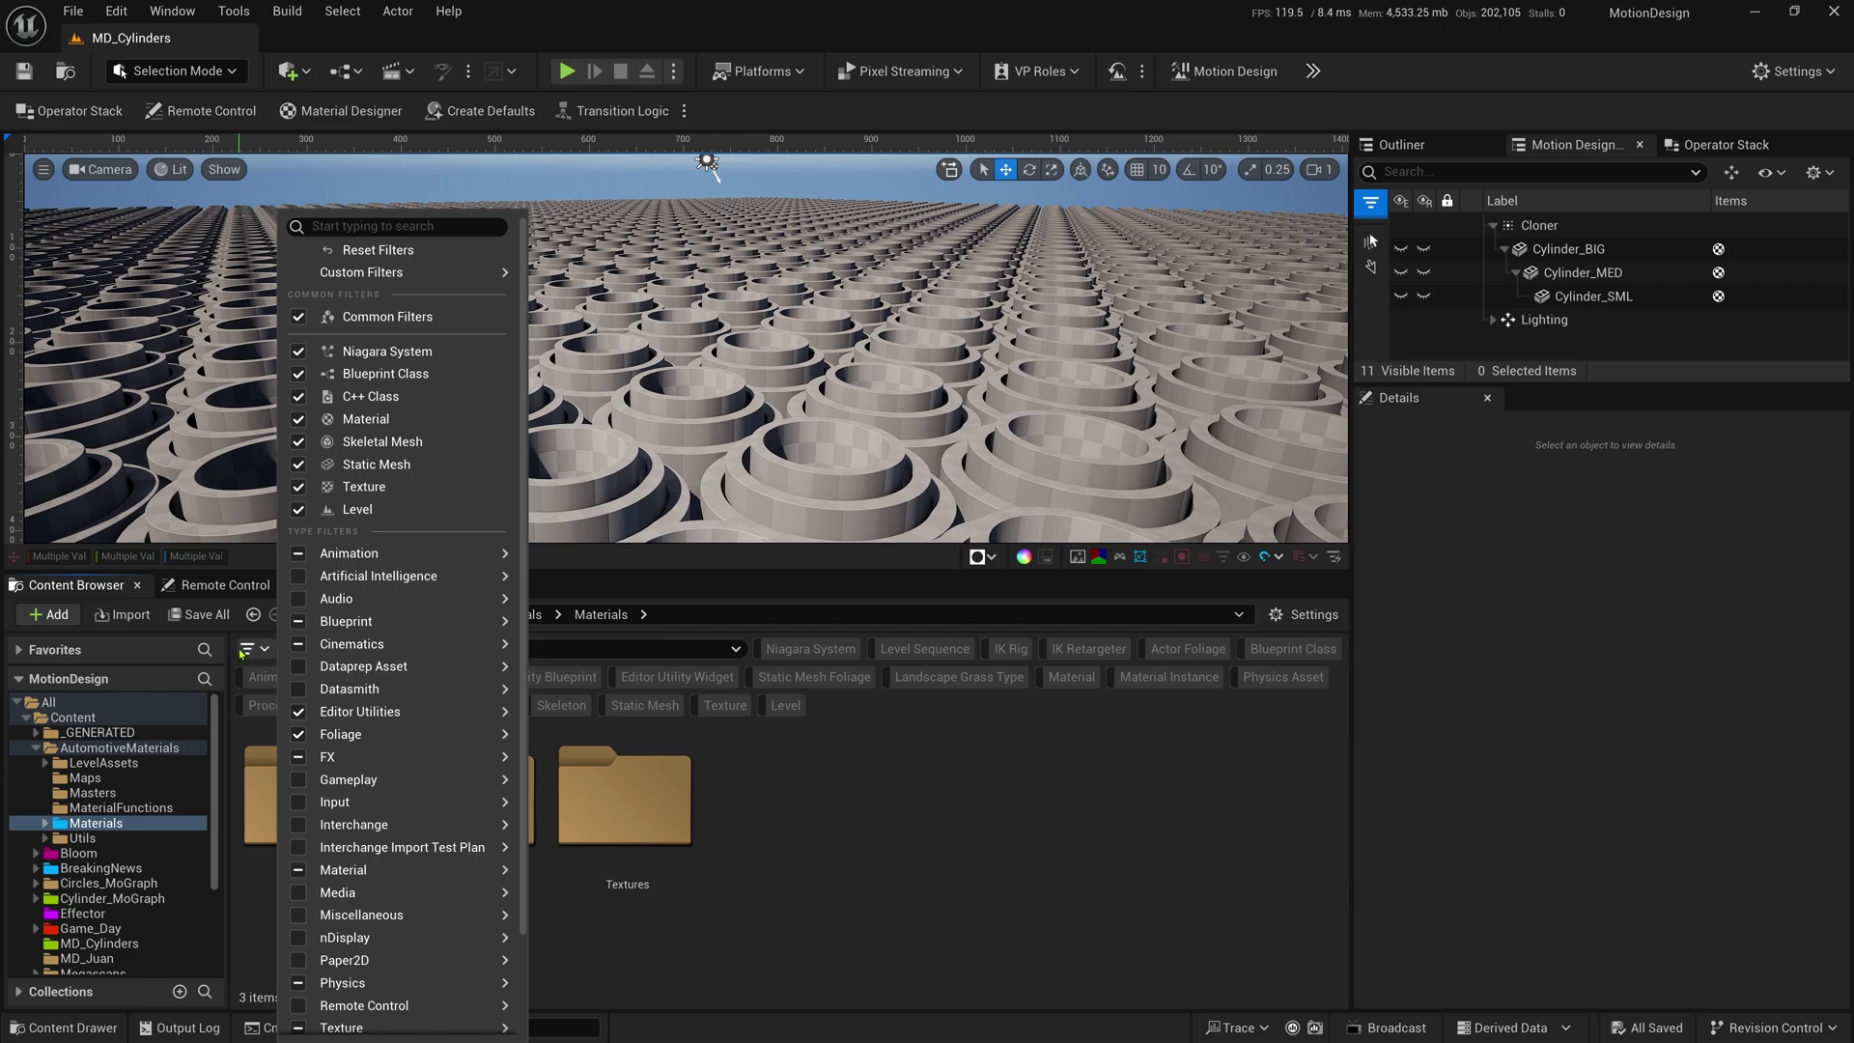
click(901, 712)
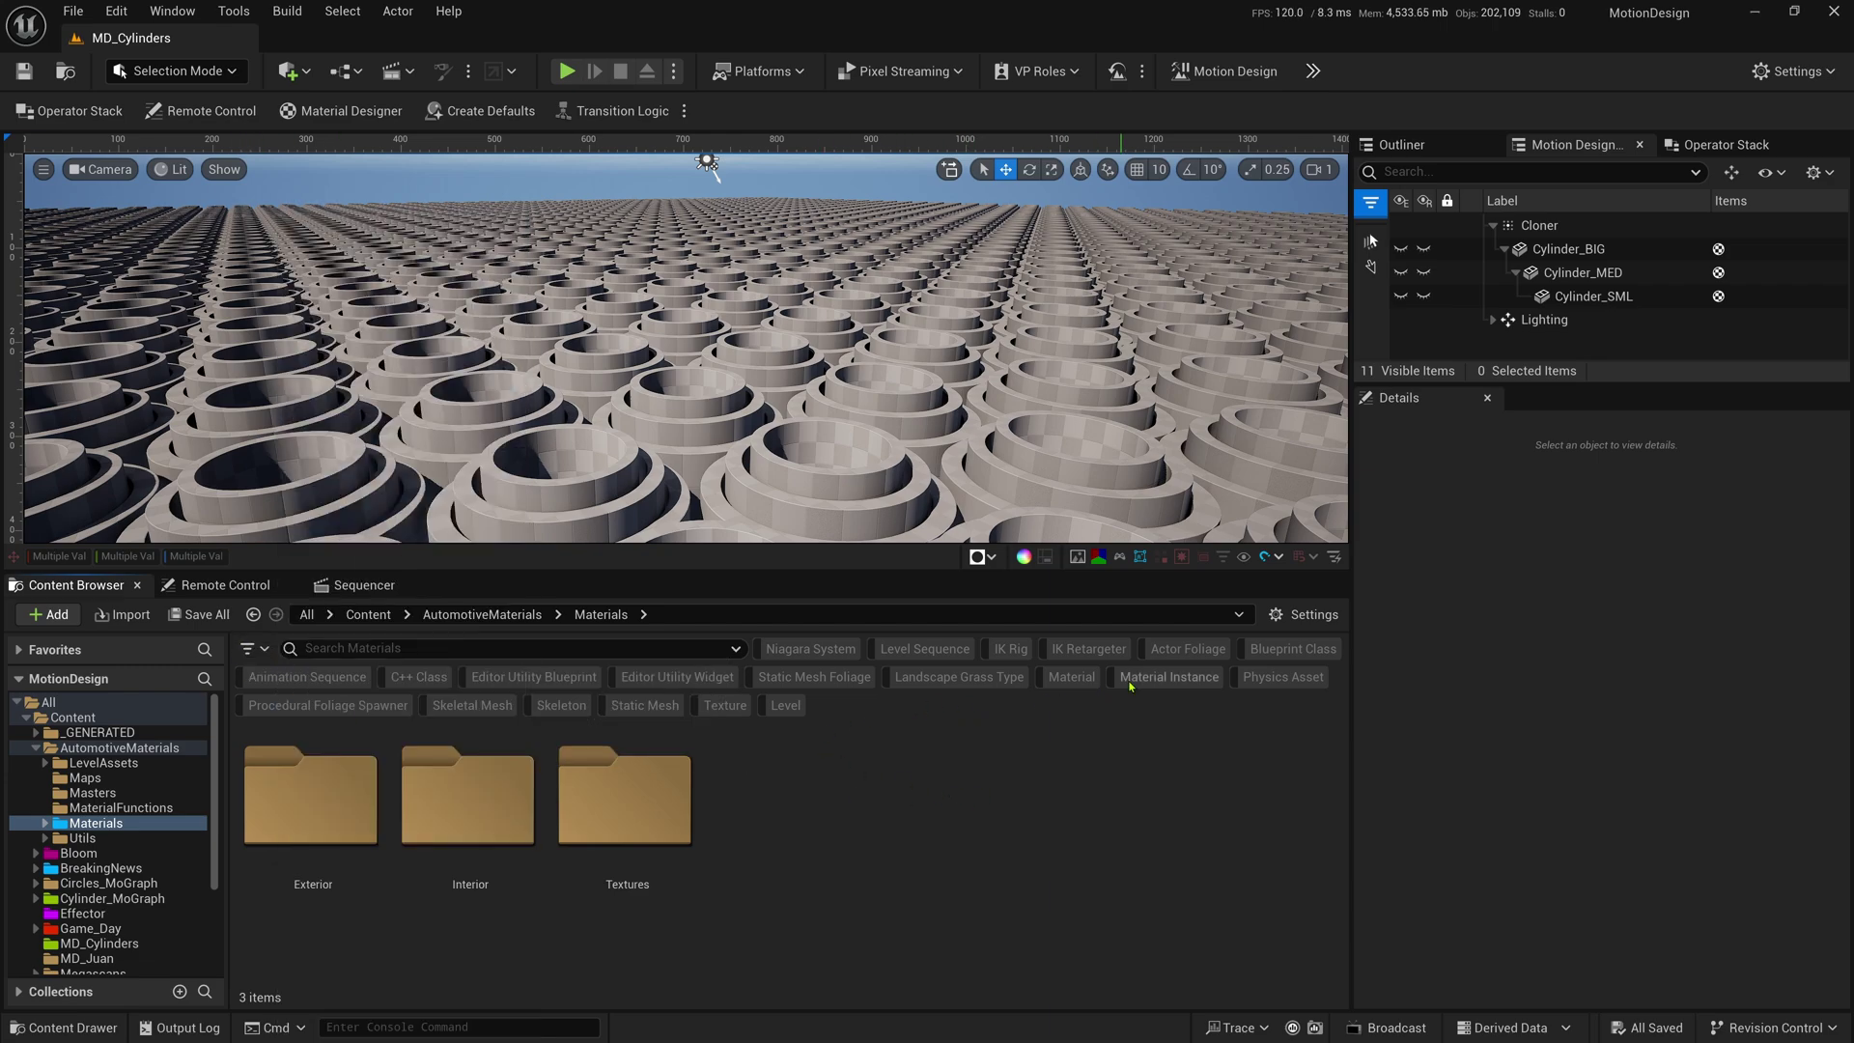
click(1168, 678)
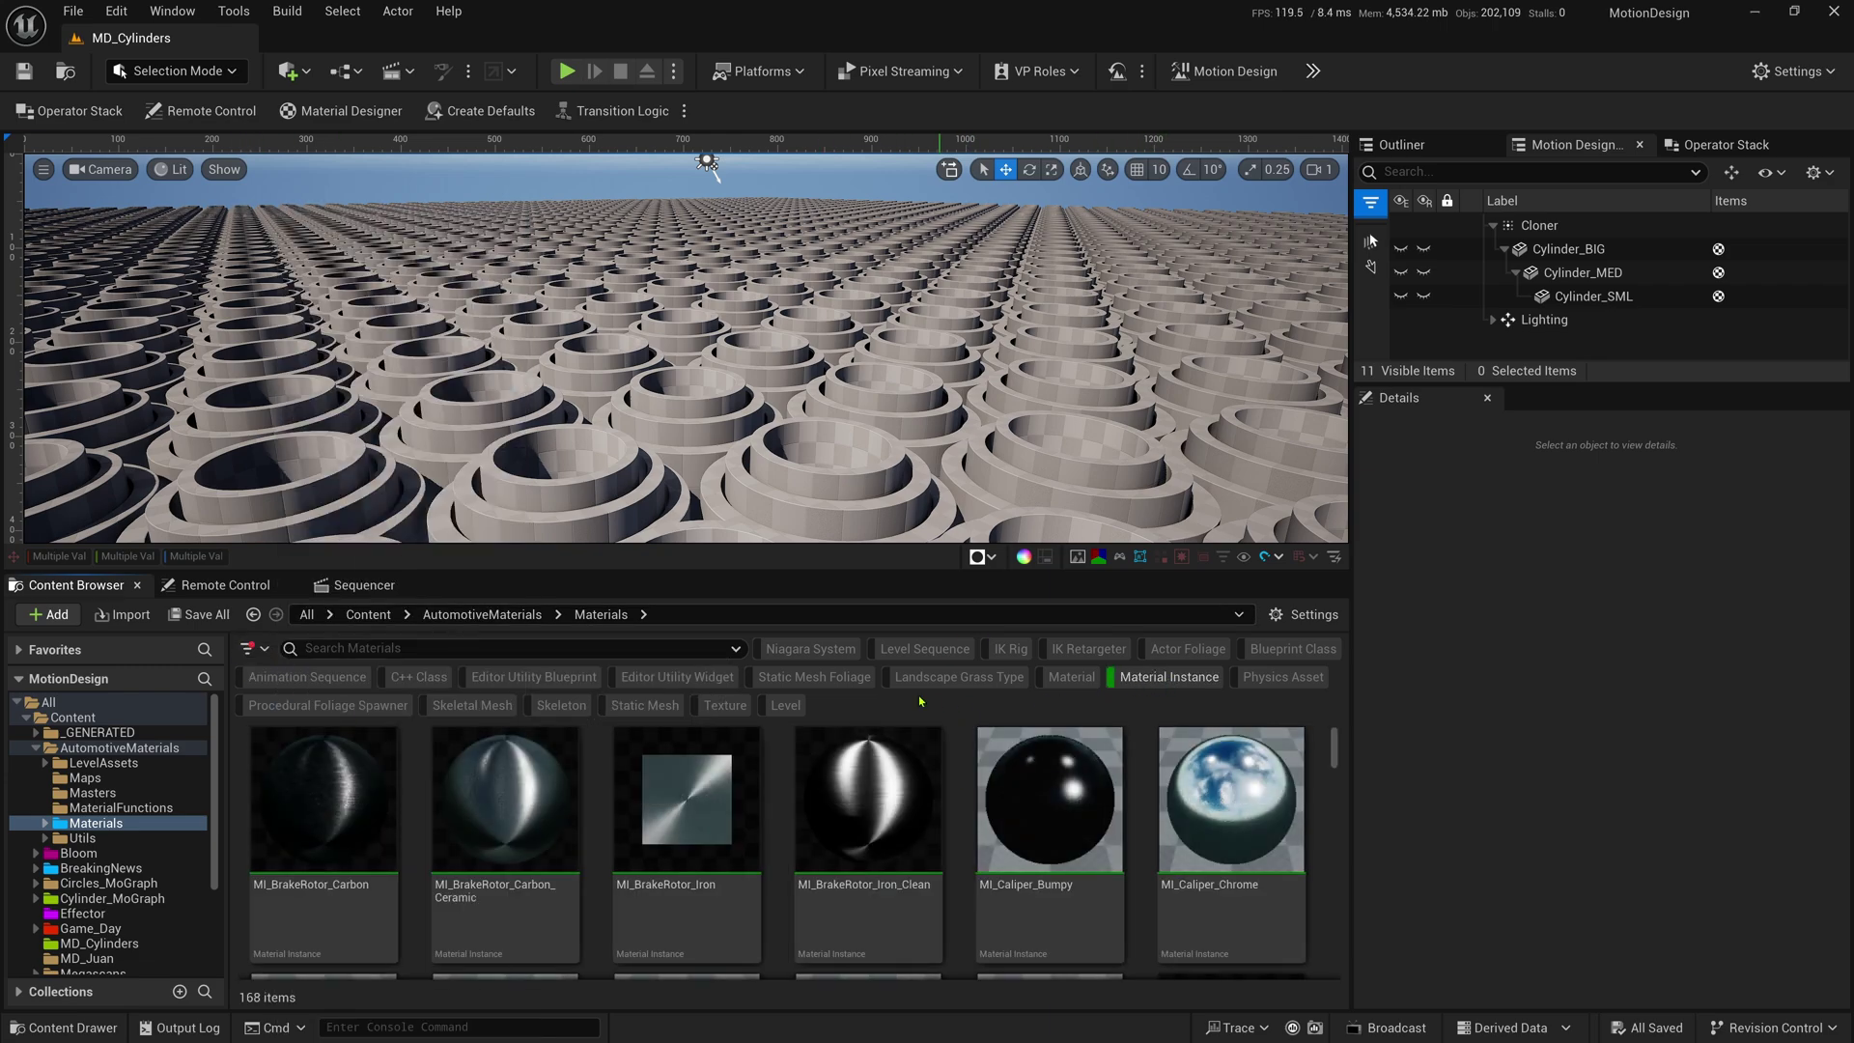
drag(1332, 760, 1439, 666)
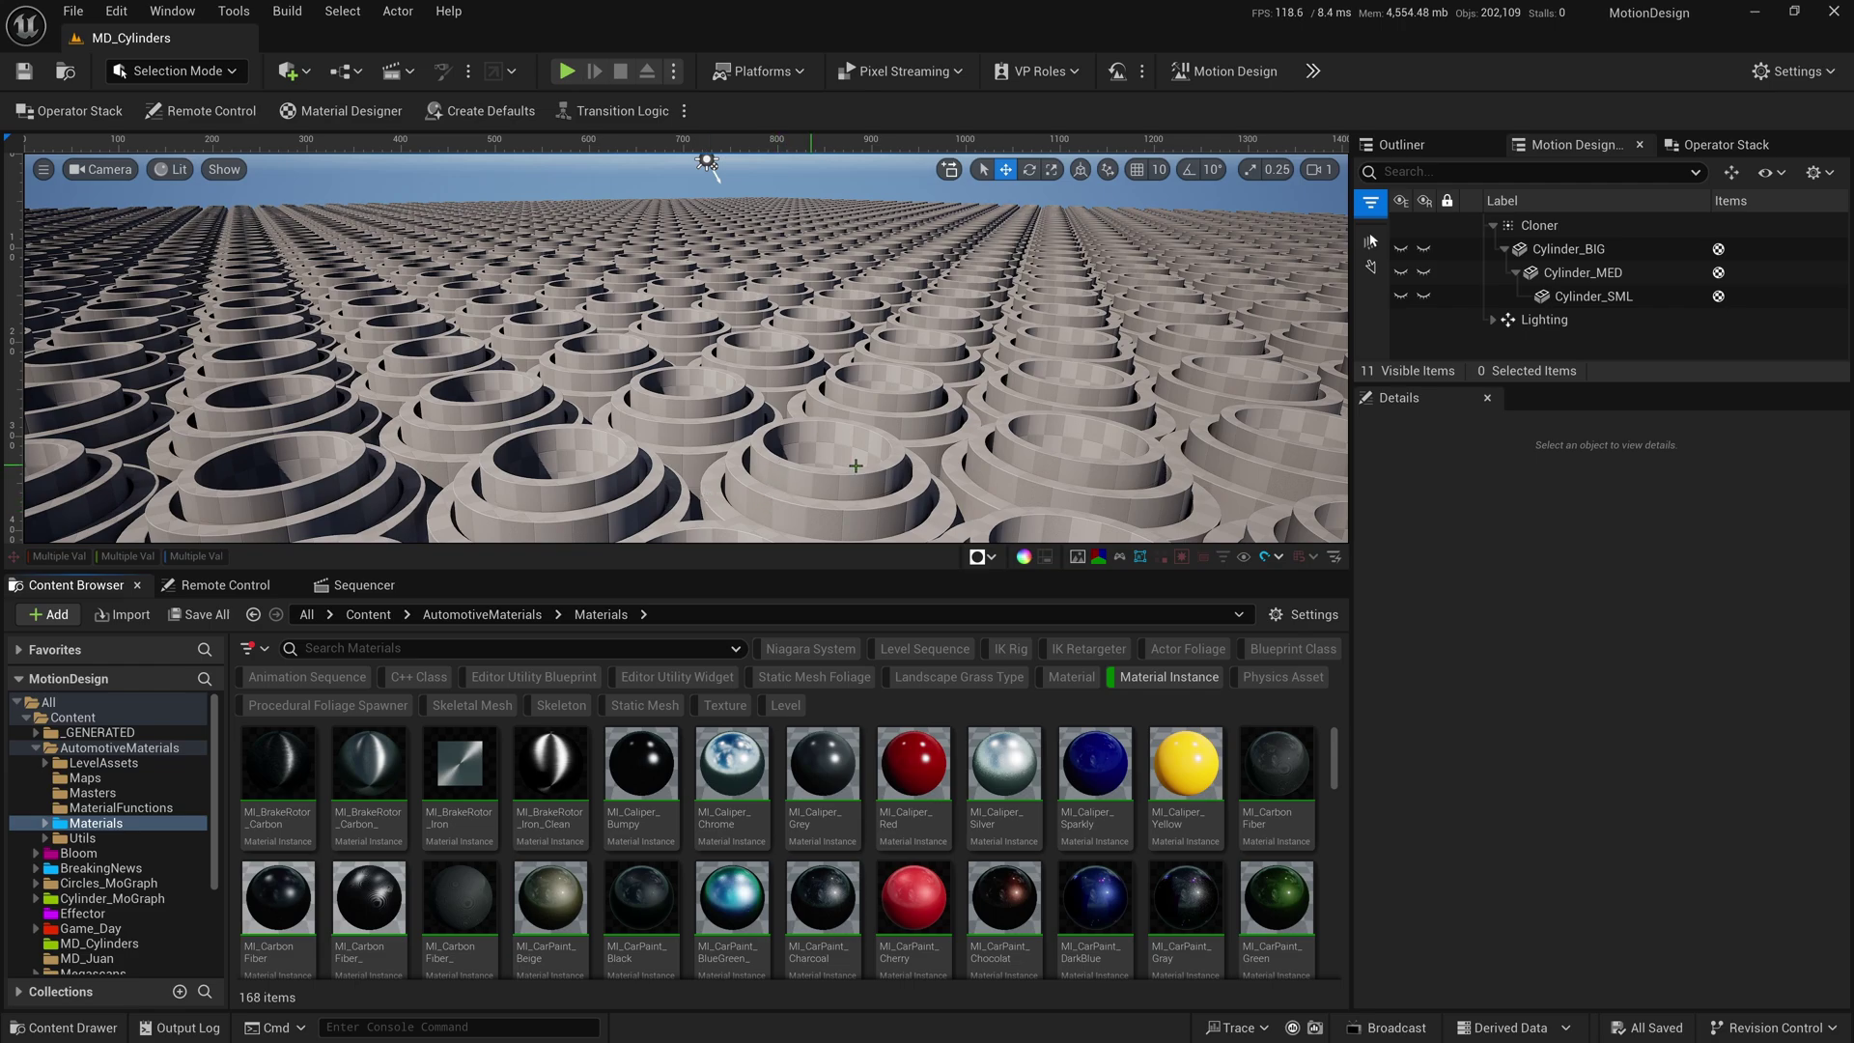
scroll(1294, 773, down, 3)
- Assign MI_CarPaint_LightBlue to Cylinder_SML and MI_CarPaint_Orange to Cylinder_MED as their Element 0 materials
drag(1474, 384, 1463, 522)
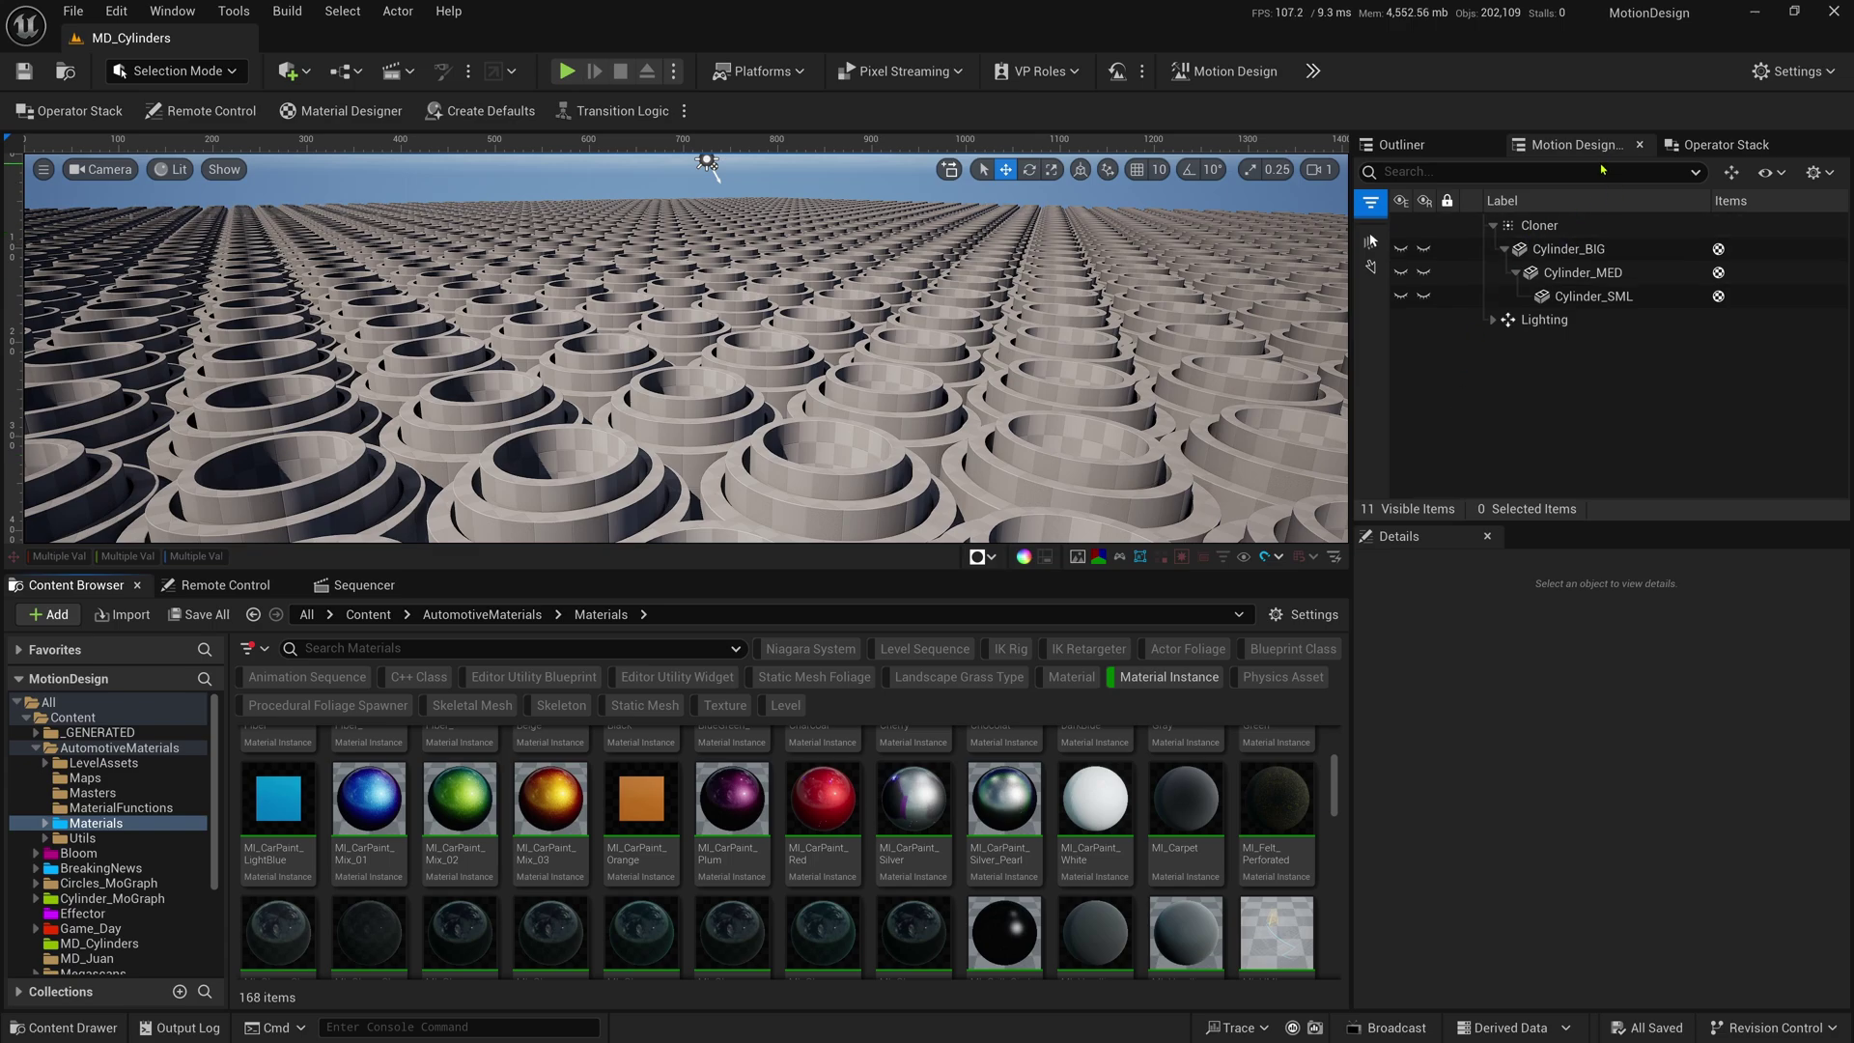
click(1622, 298)
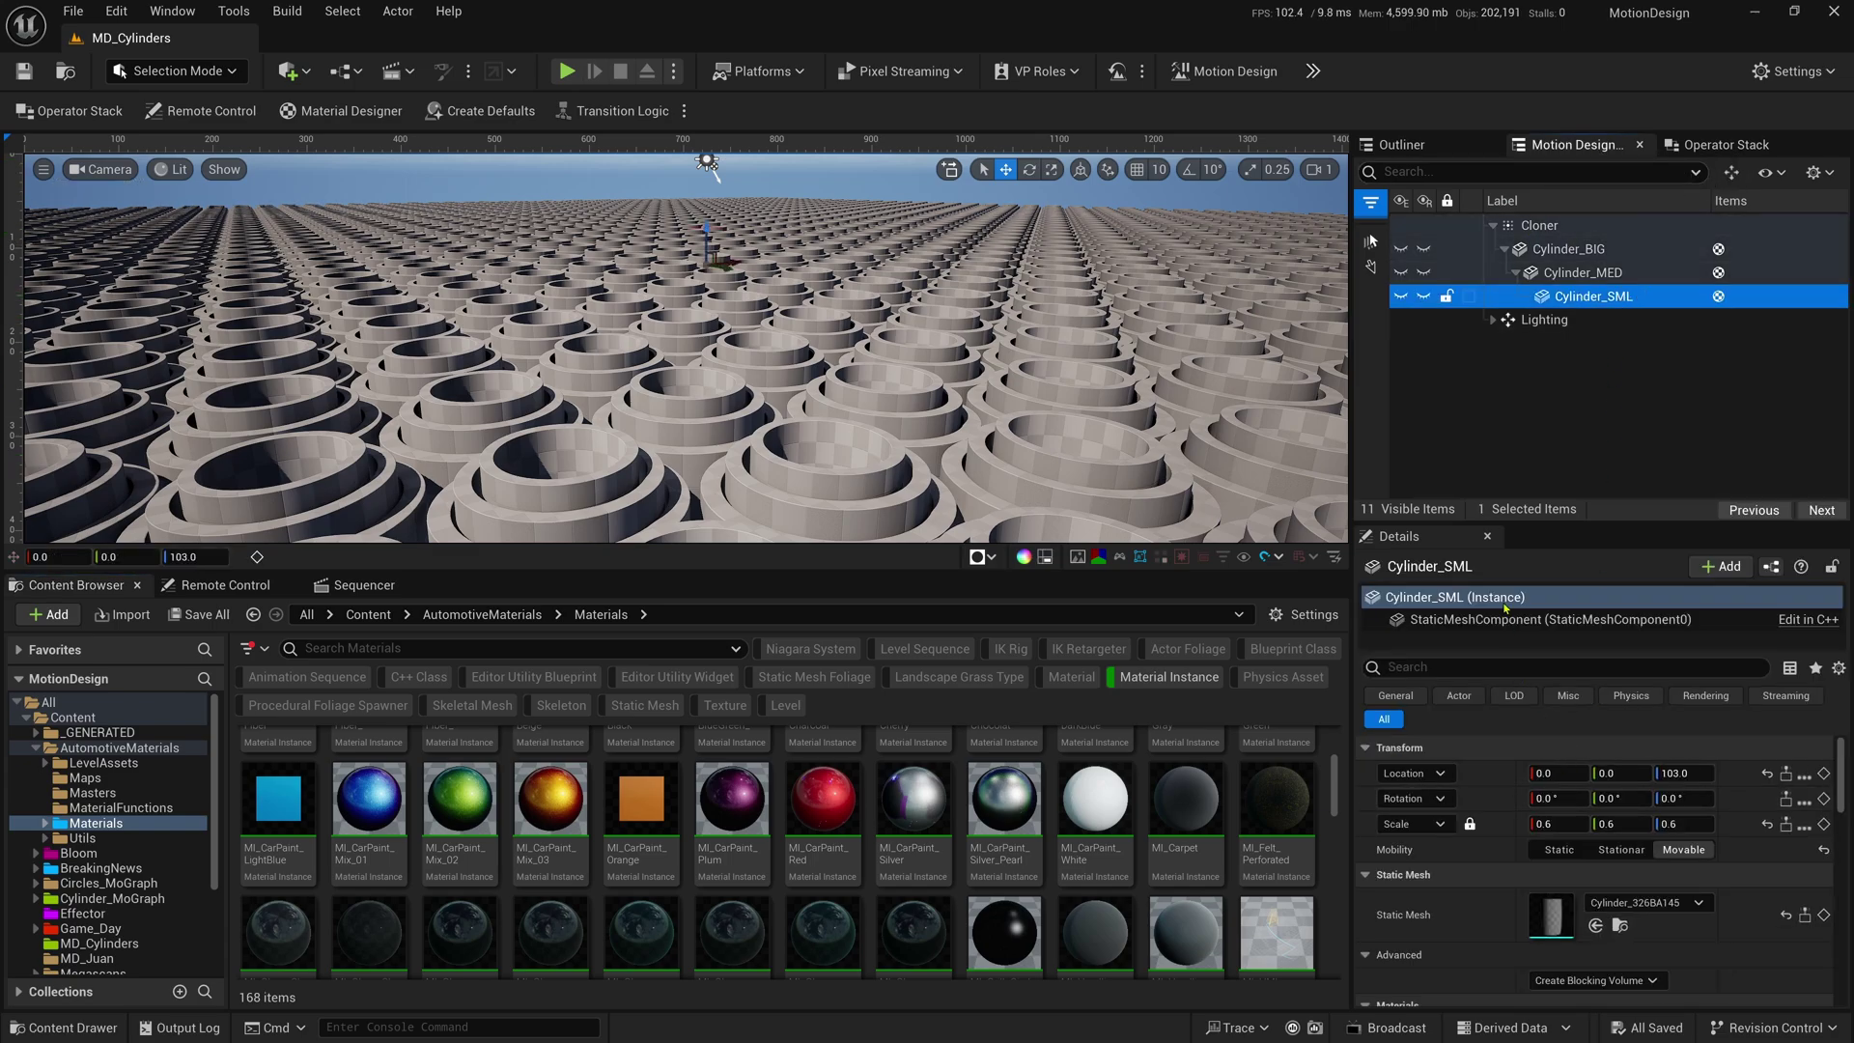
drag(1528, 525, 1524, 454)
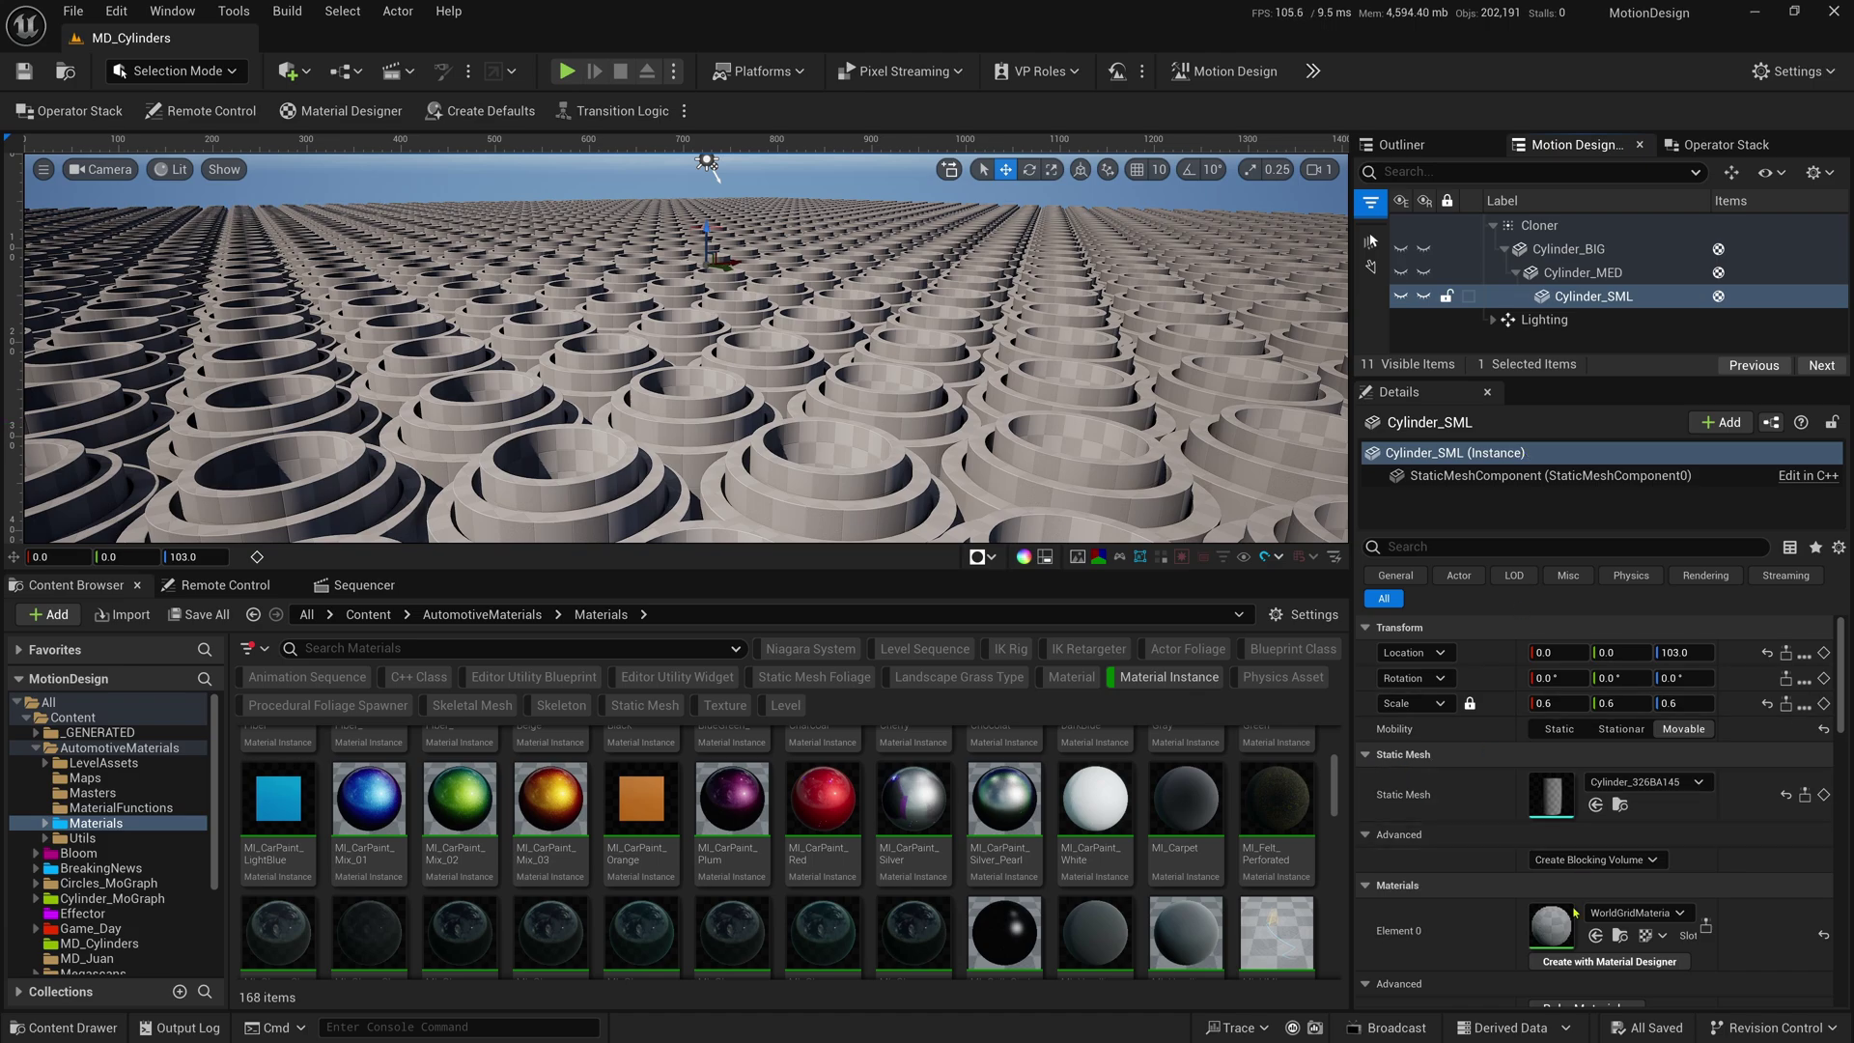
click(275, 808)
drag(275, 809, 1550, 922)
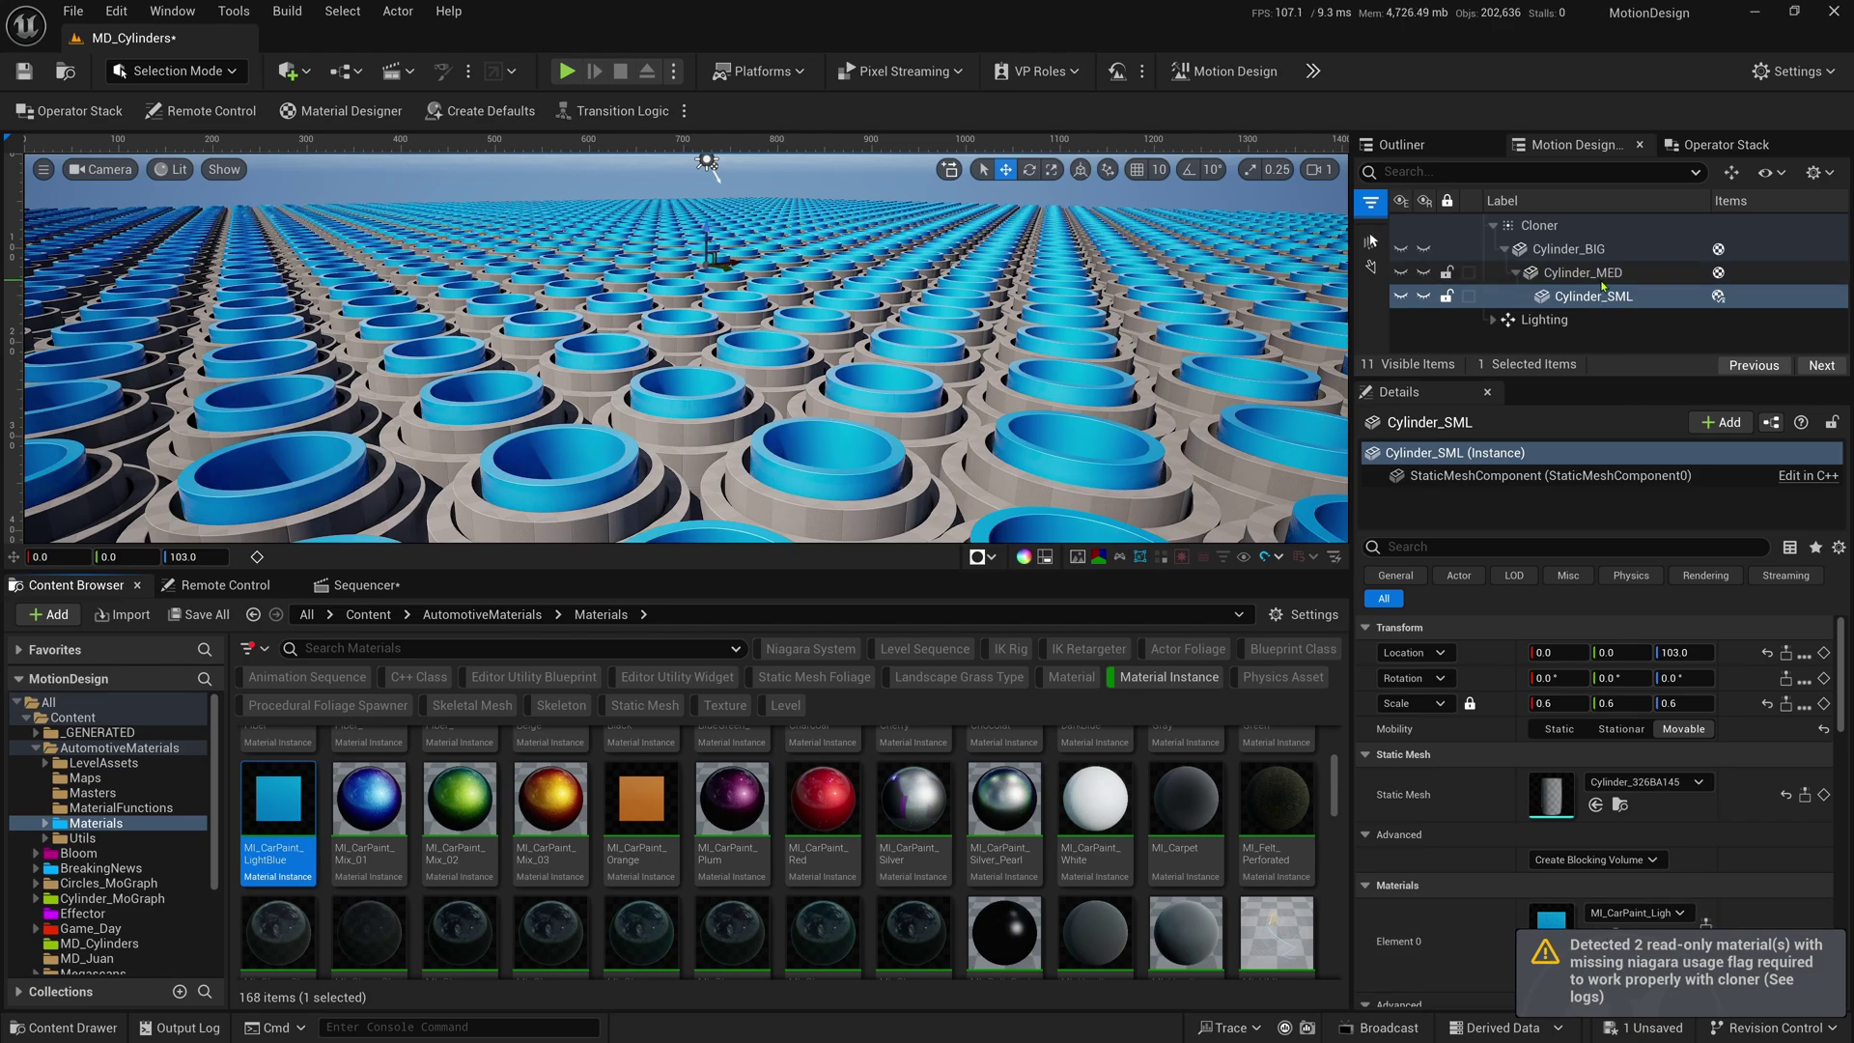
click(1593, 274)
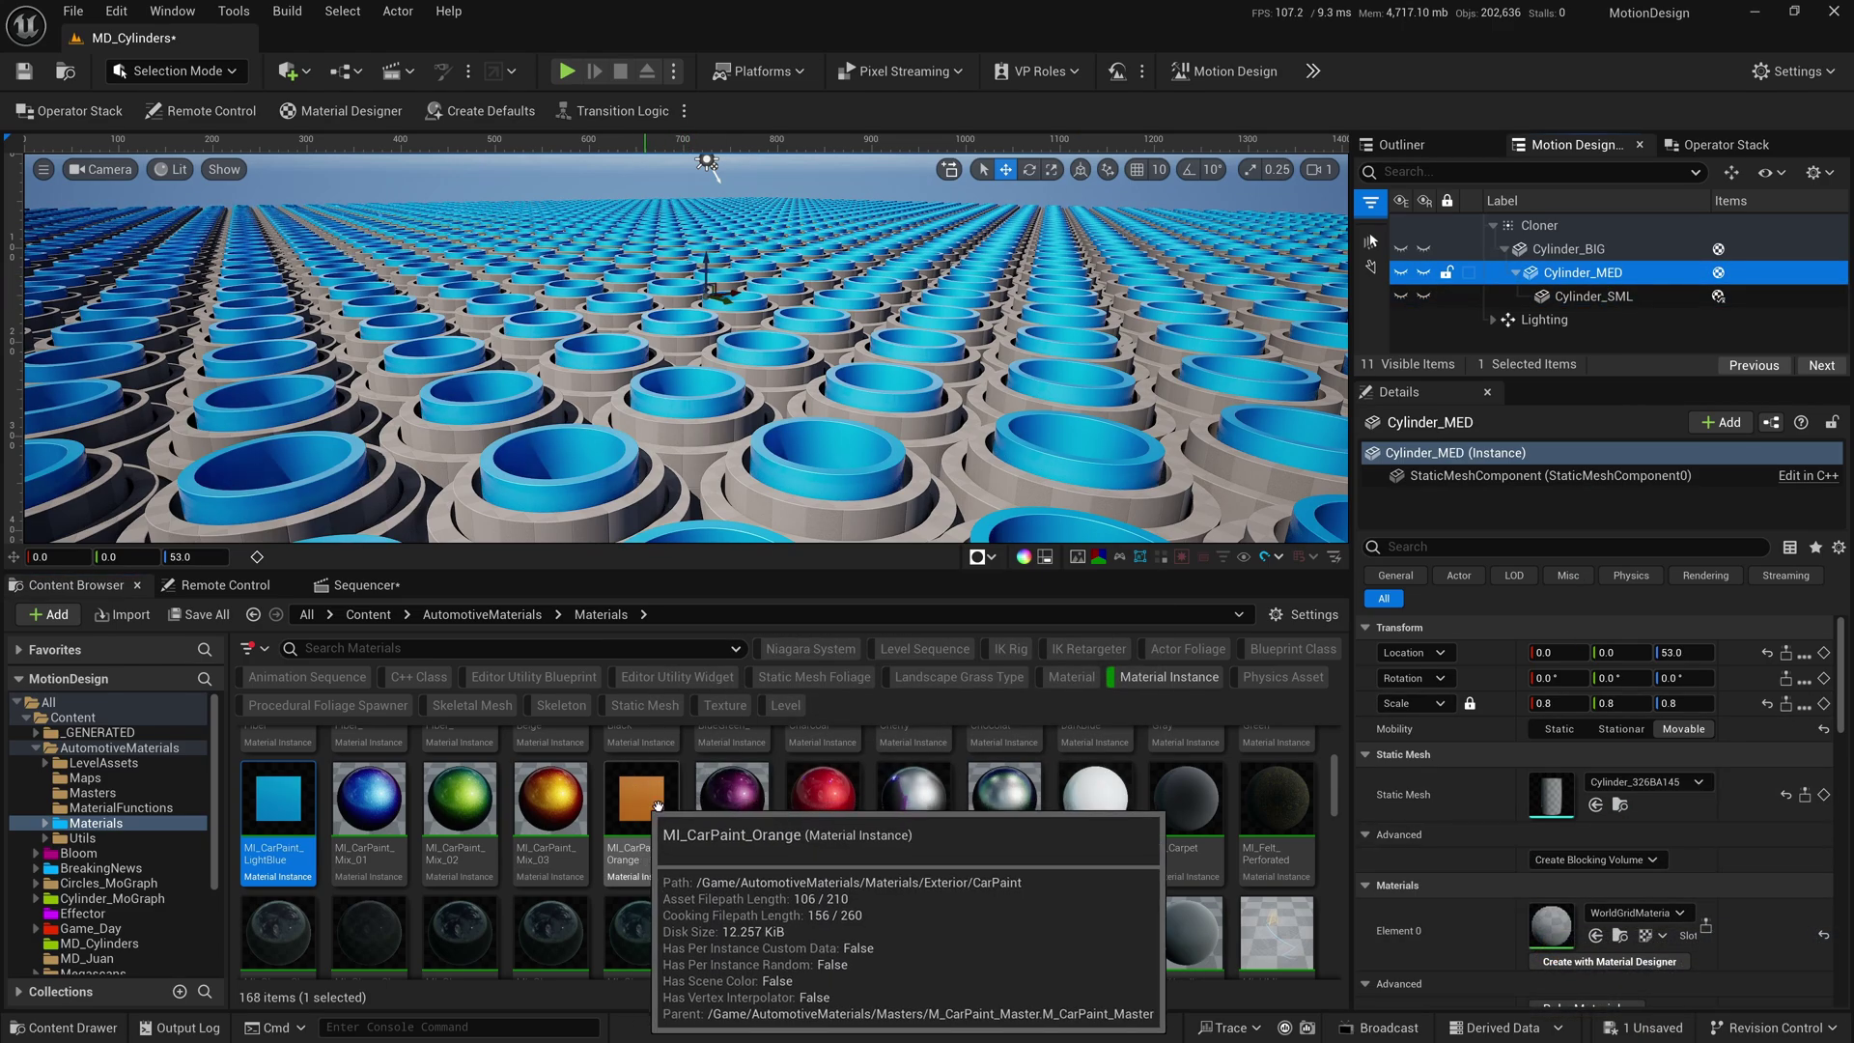
drag(657, 806, 1550, 925)
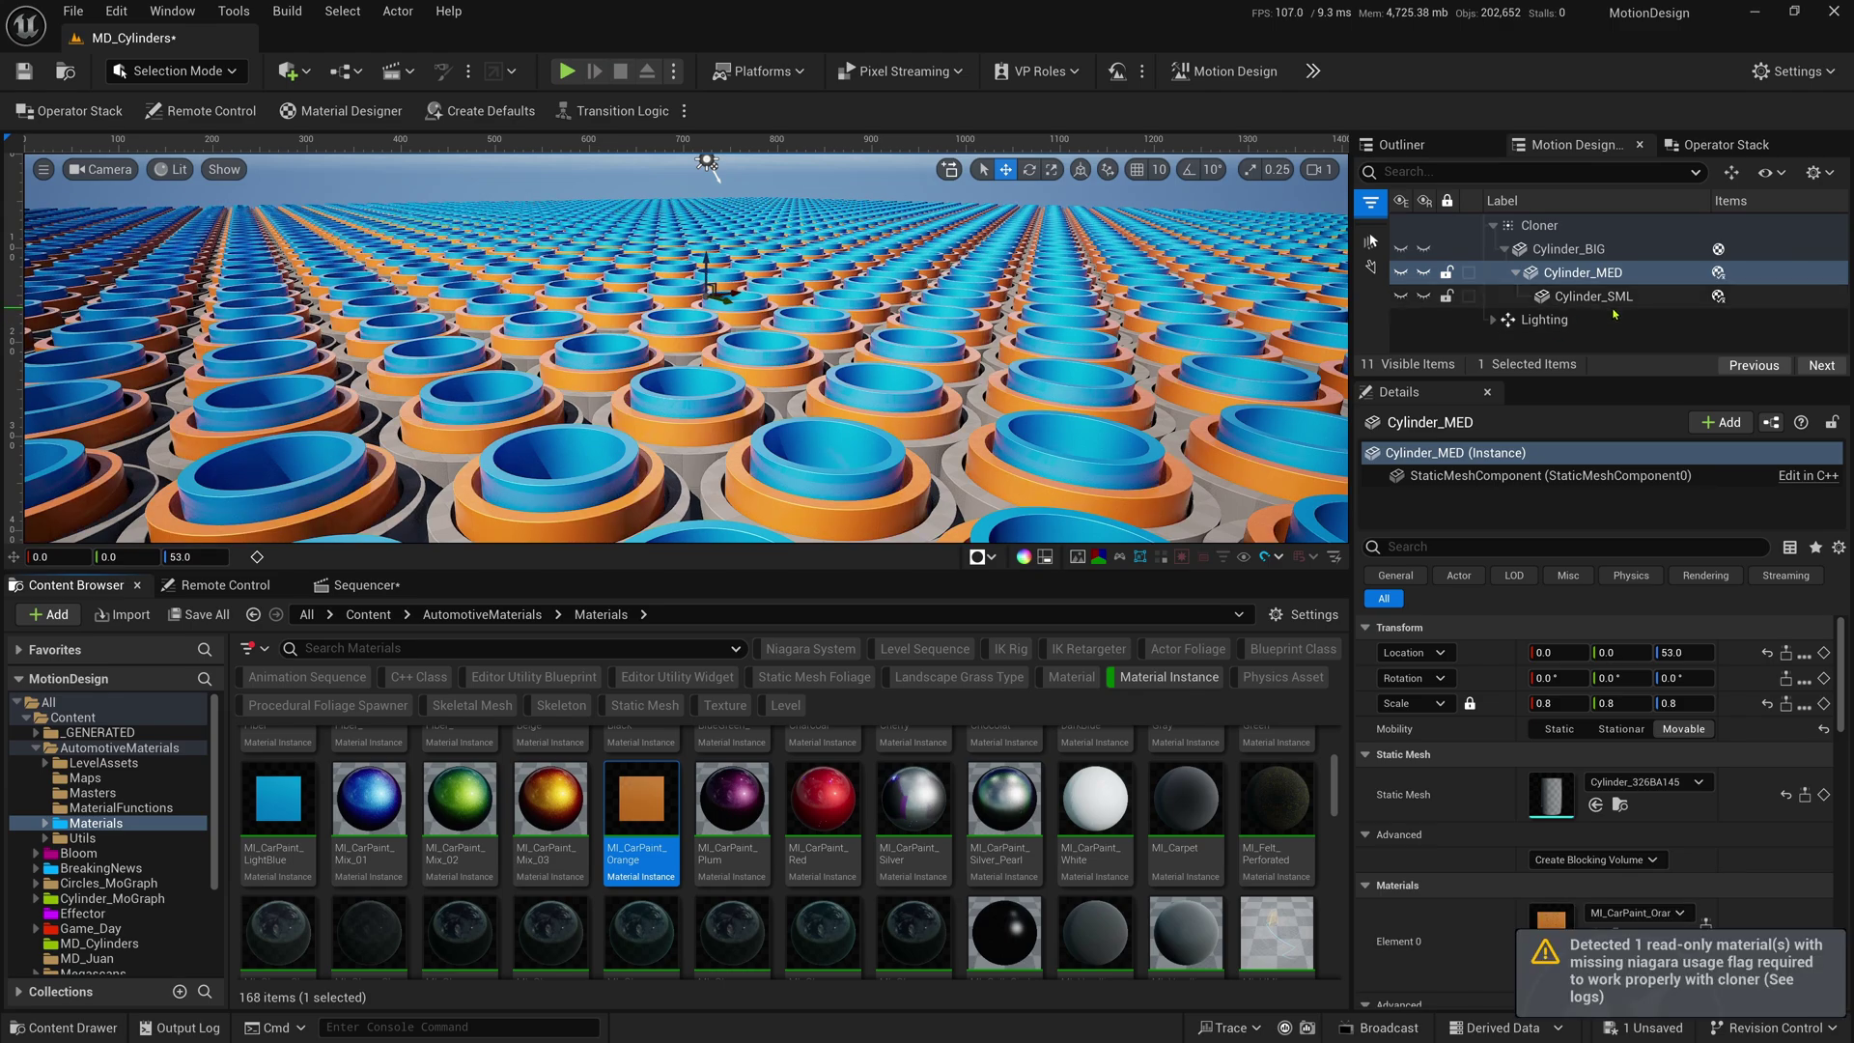
- Assign the MI_Metal_Frosted material instance to Cylinder_BIG's Element 0
click(1566, 249)
scroll(691, 920, down, 5)
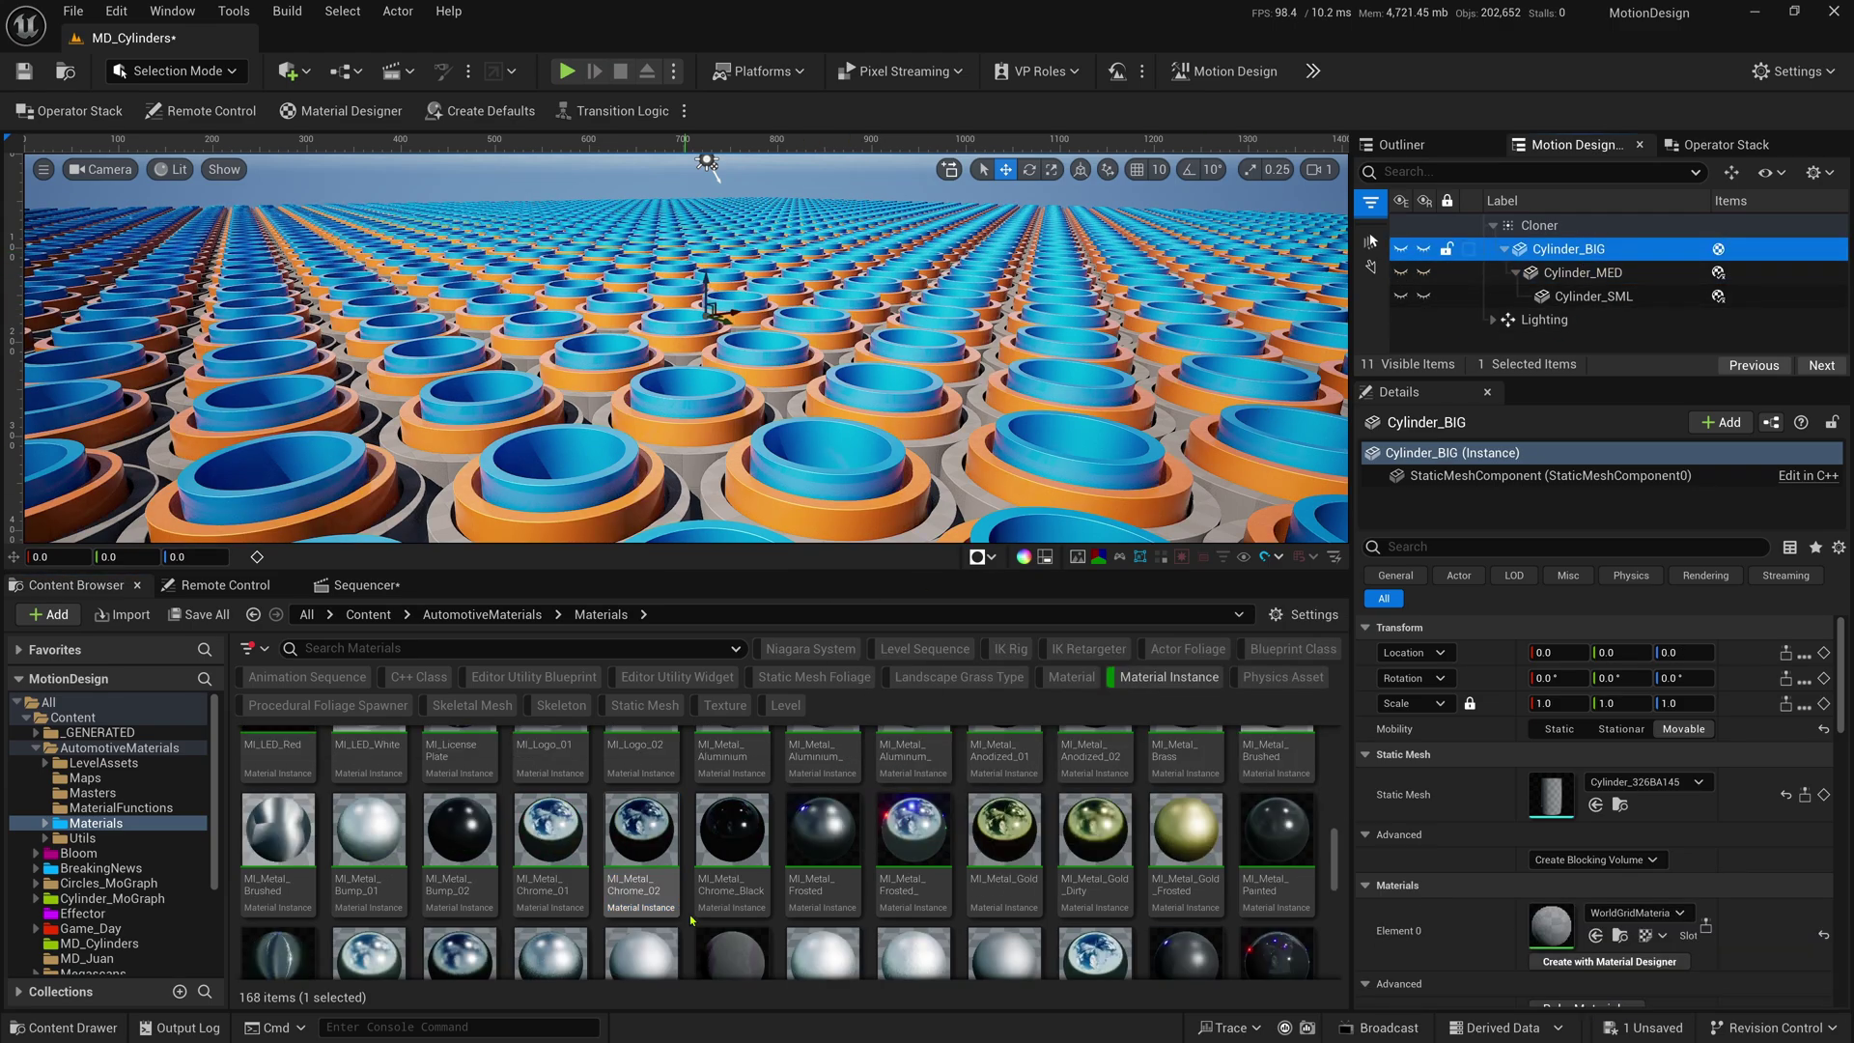
click(825, 830)
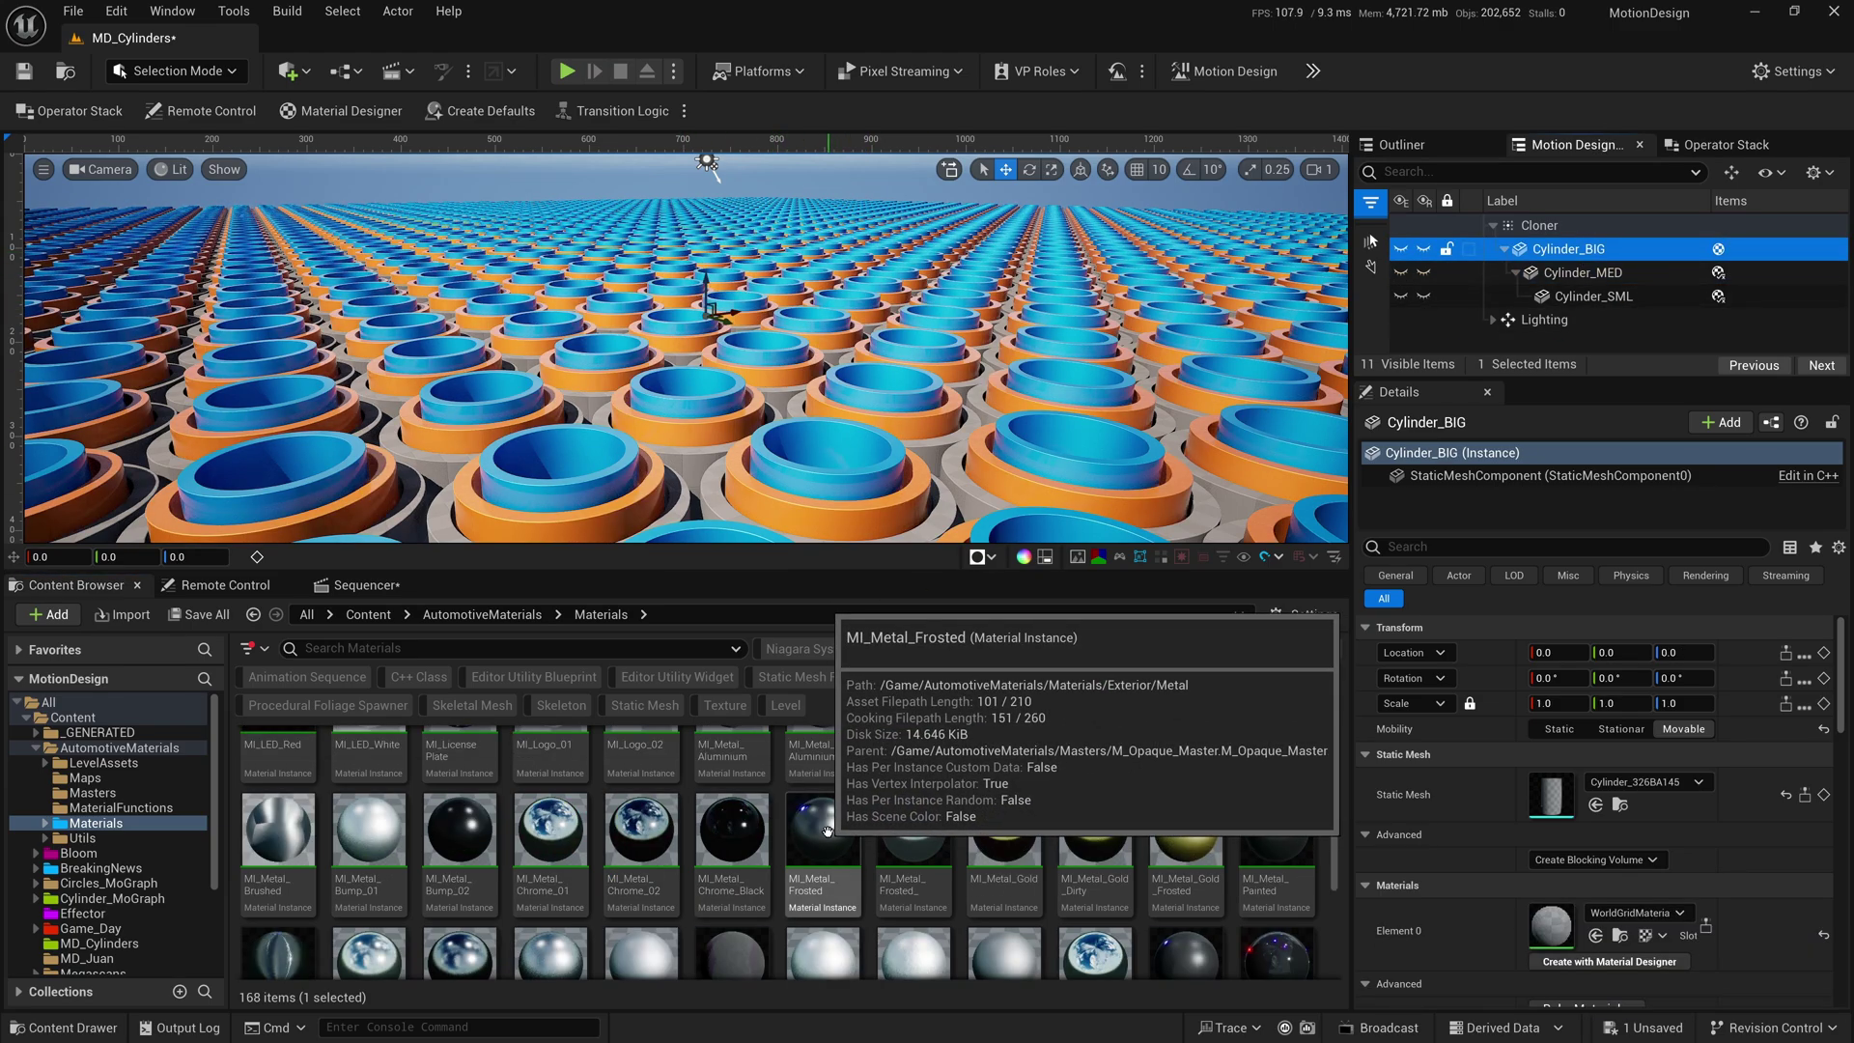
drag(828, 831, 1553, 927)
scroll(1339, 767, up, 10)
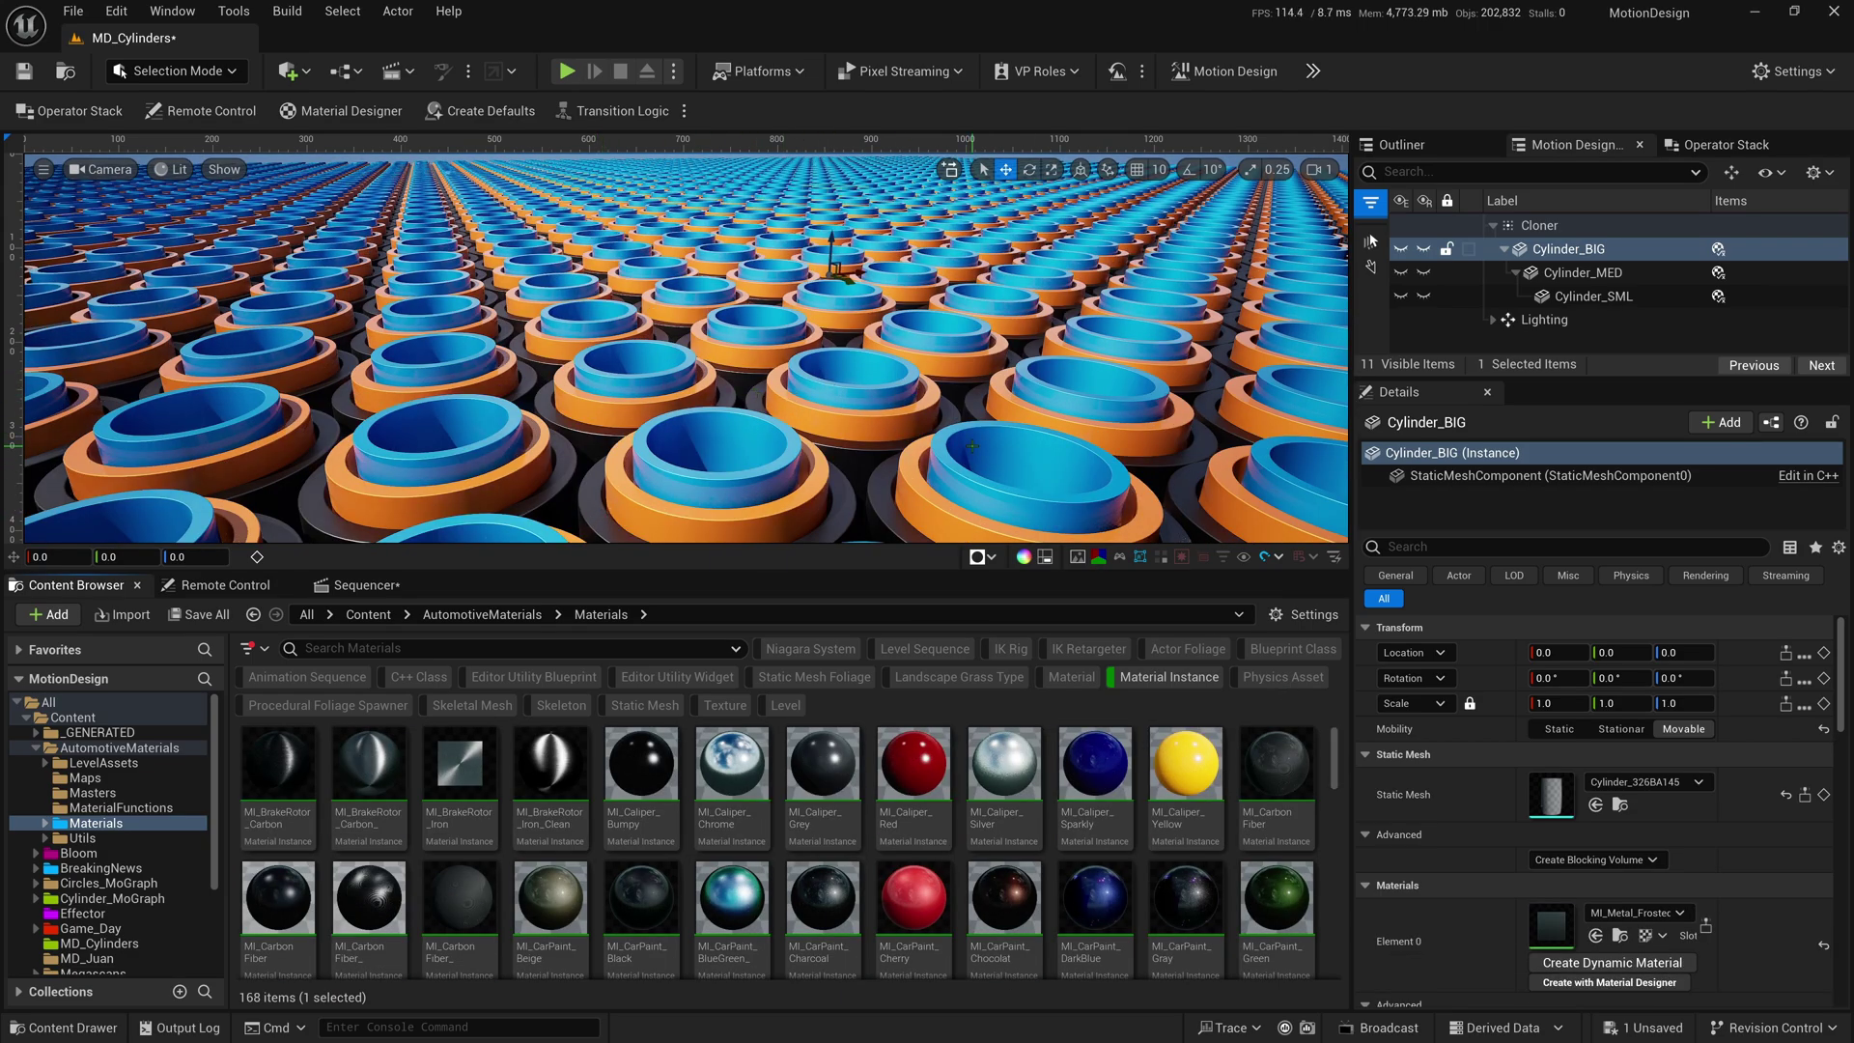
right_drag(973, 446, 1007, 422)
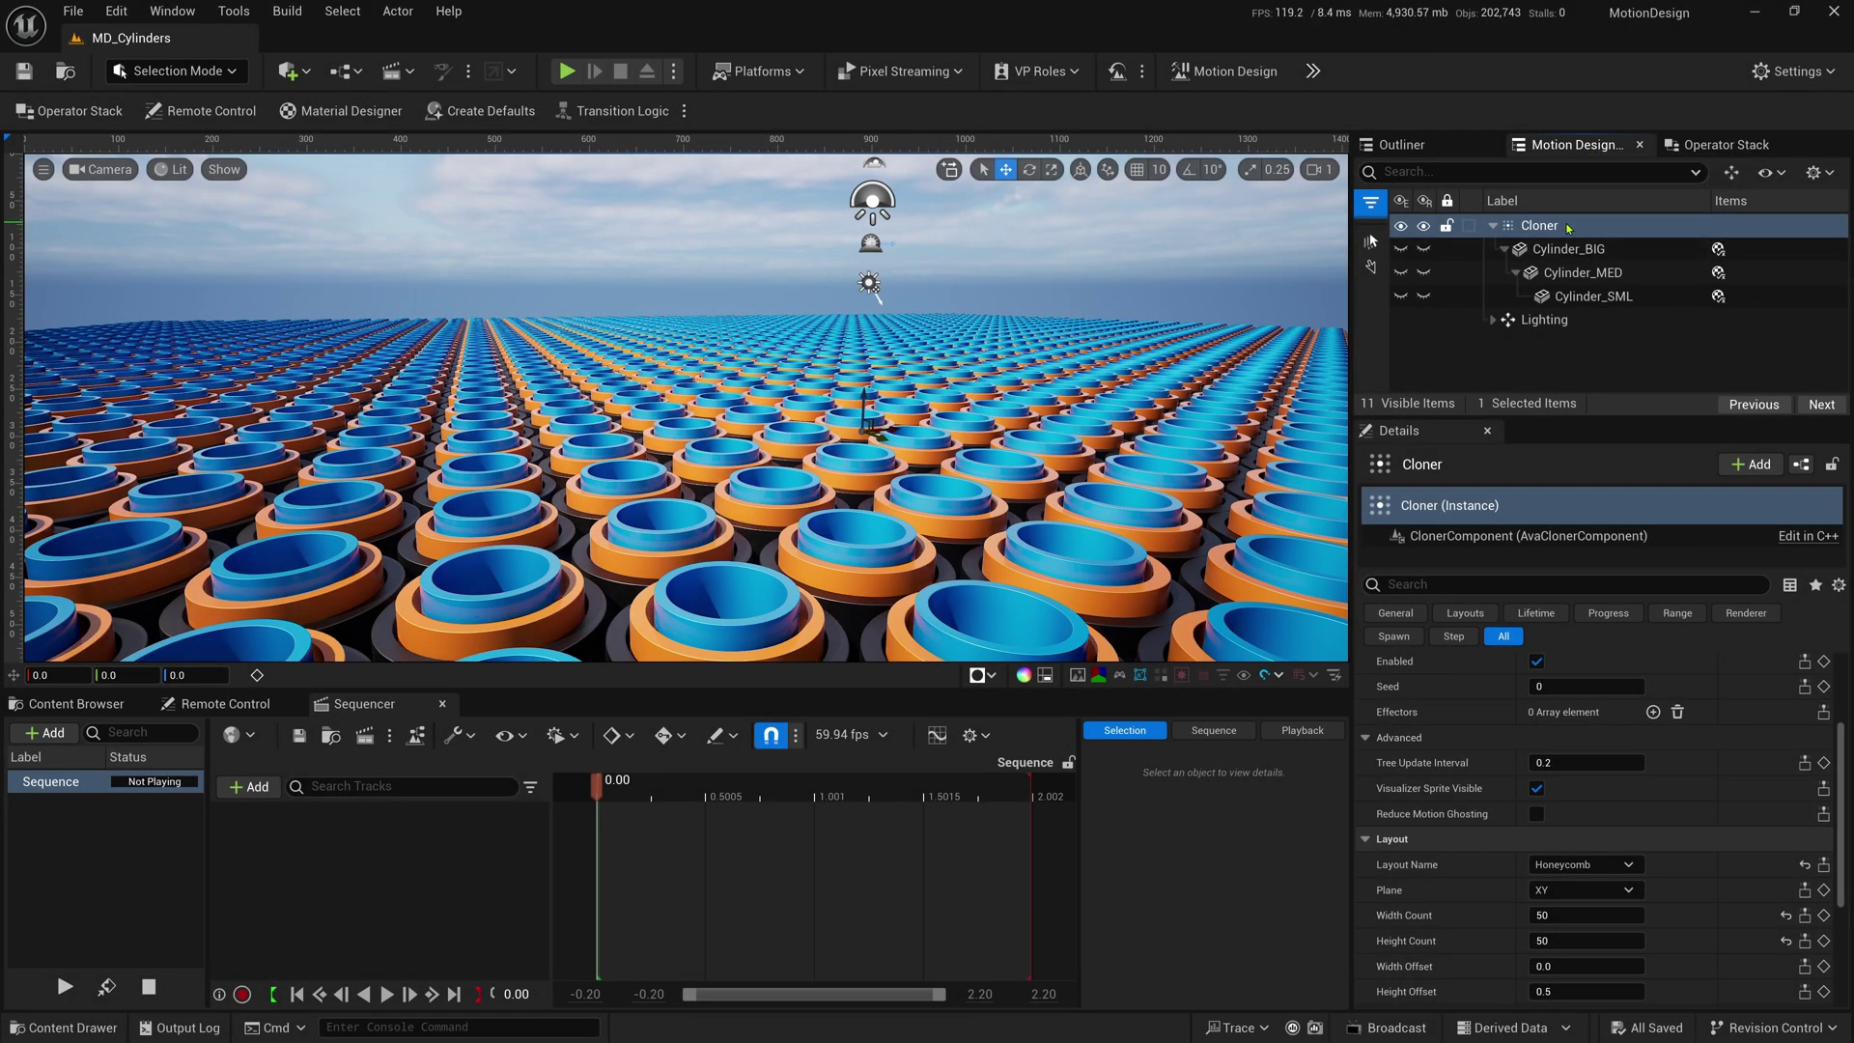
- Spawn an effector linked to the Cloner
scroll(1678, 720, up, 3)
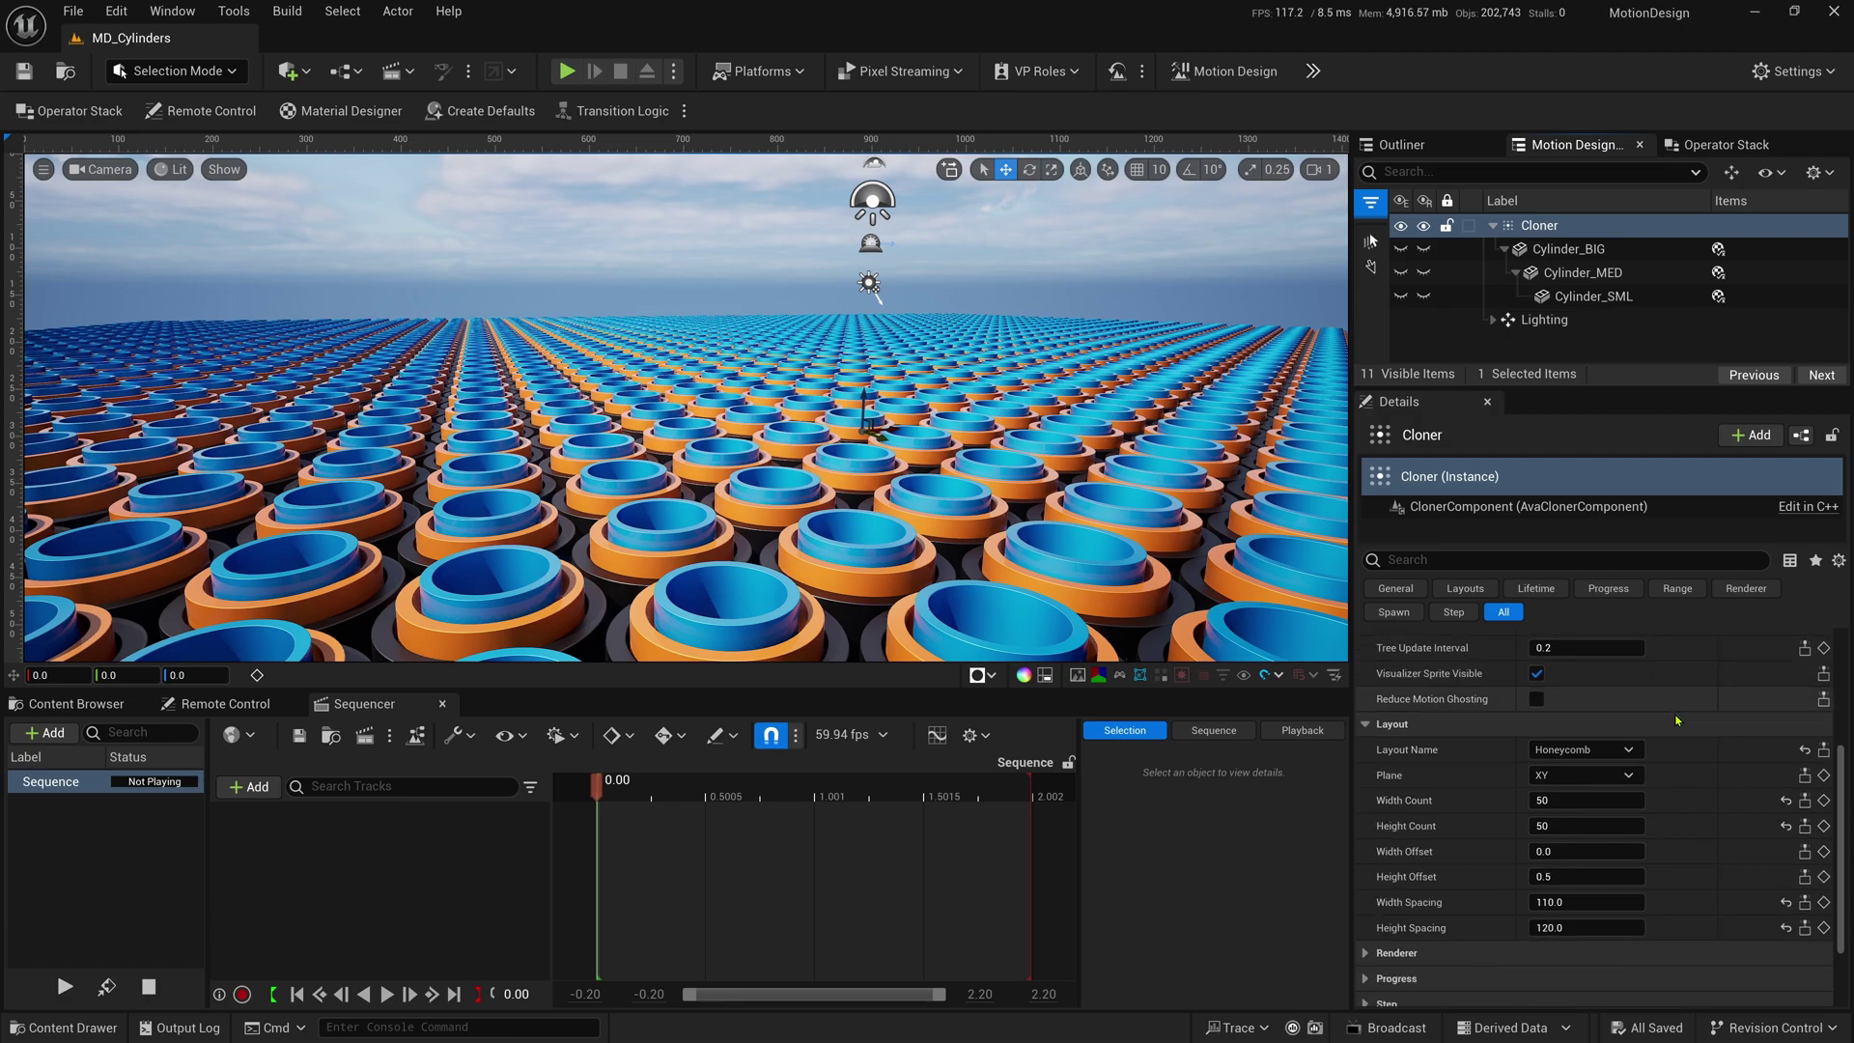
scroll(1678, 719, up, 1)
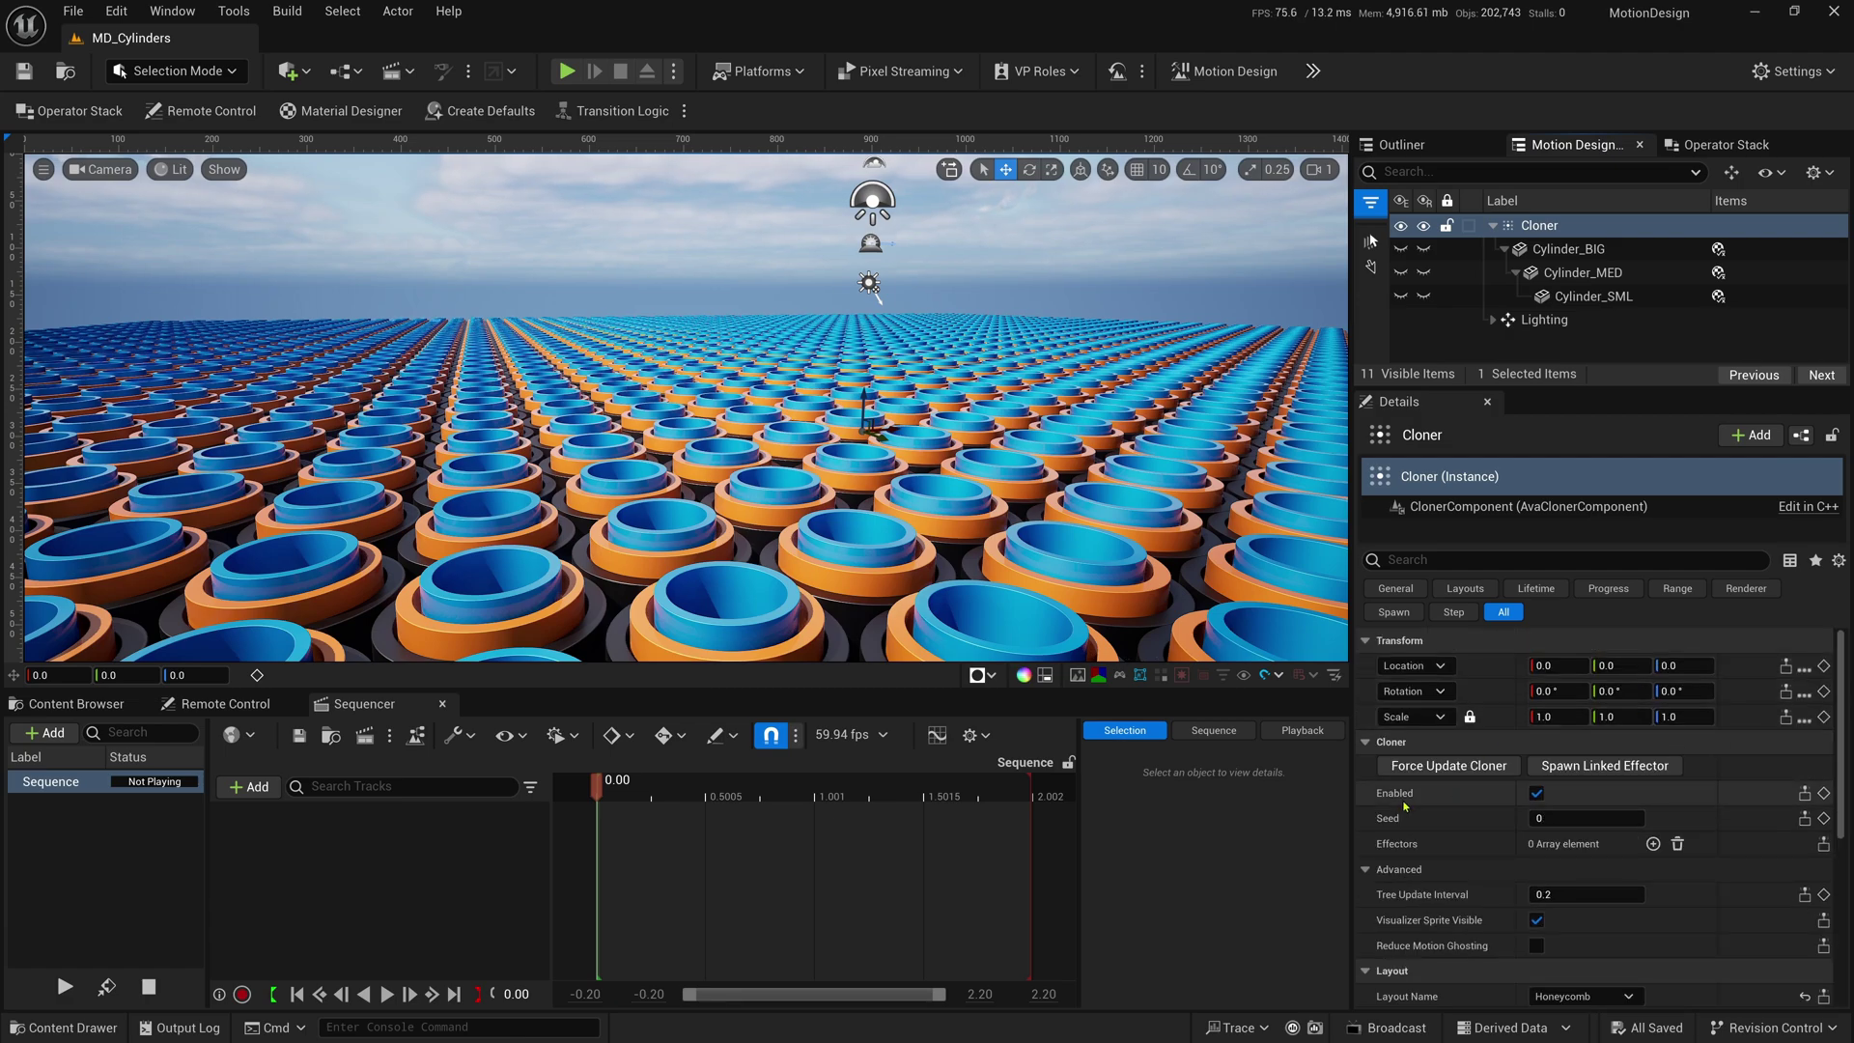
click(1615, 770)
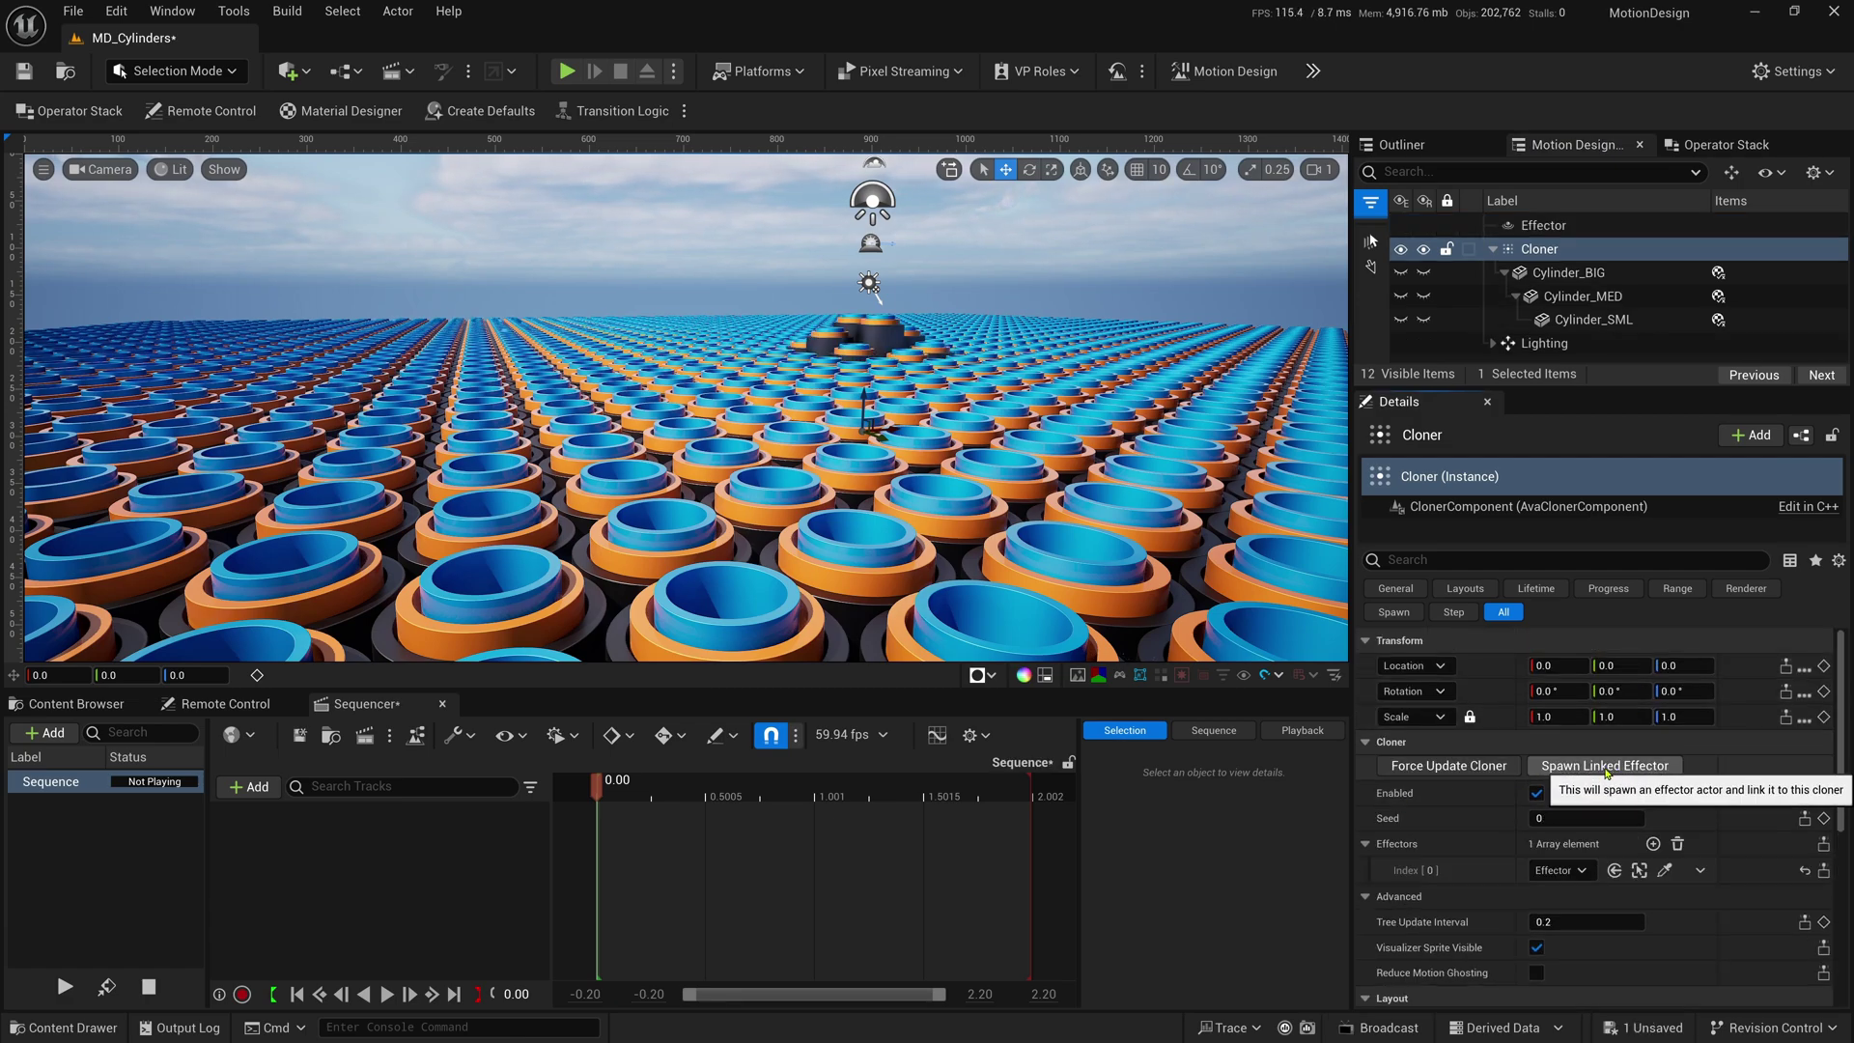
- Rename the new Effector as Effector_BIG
click(1560, 227)
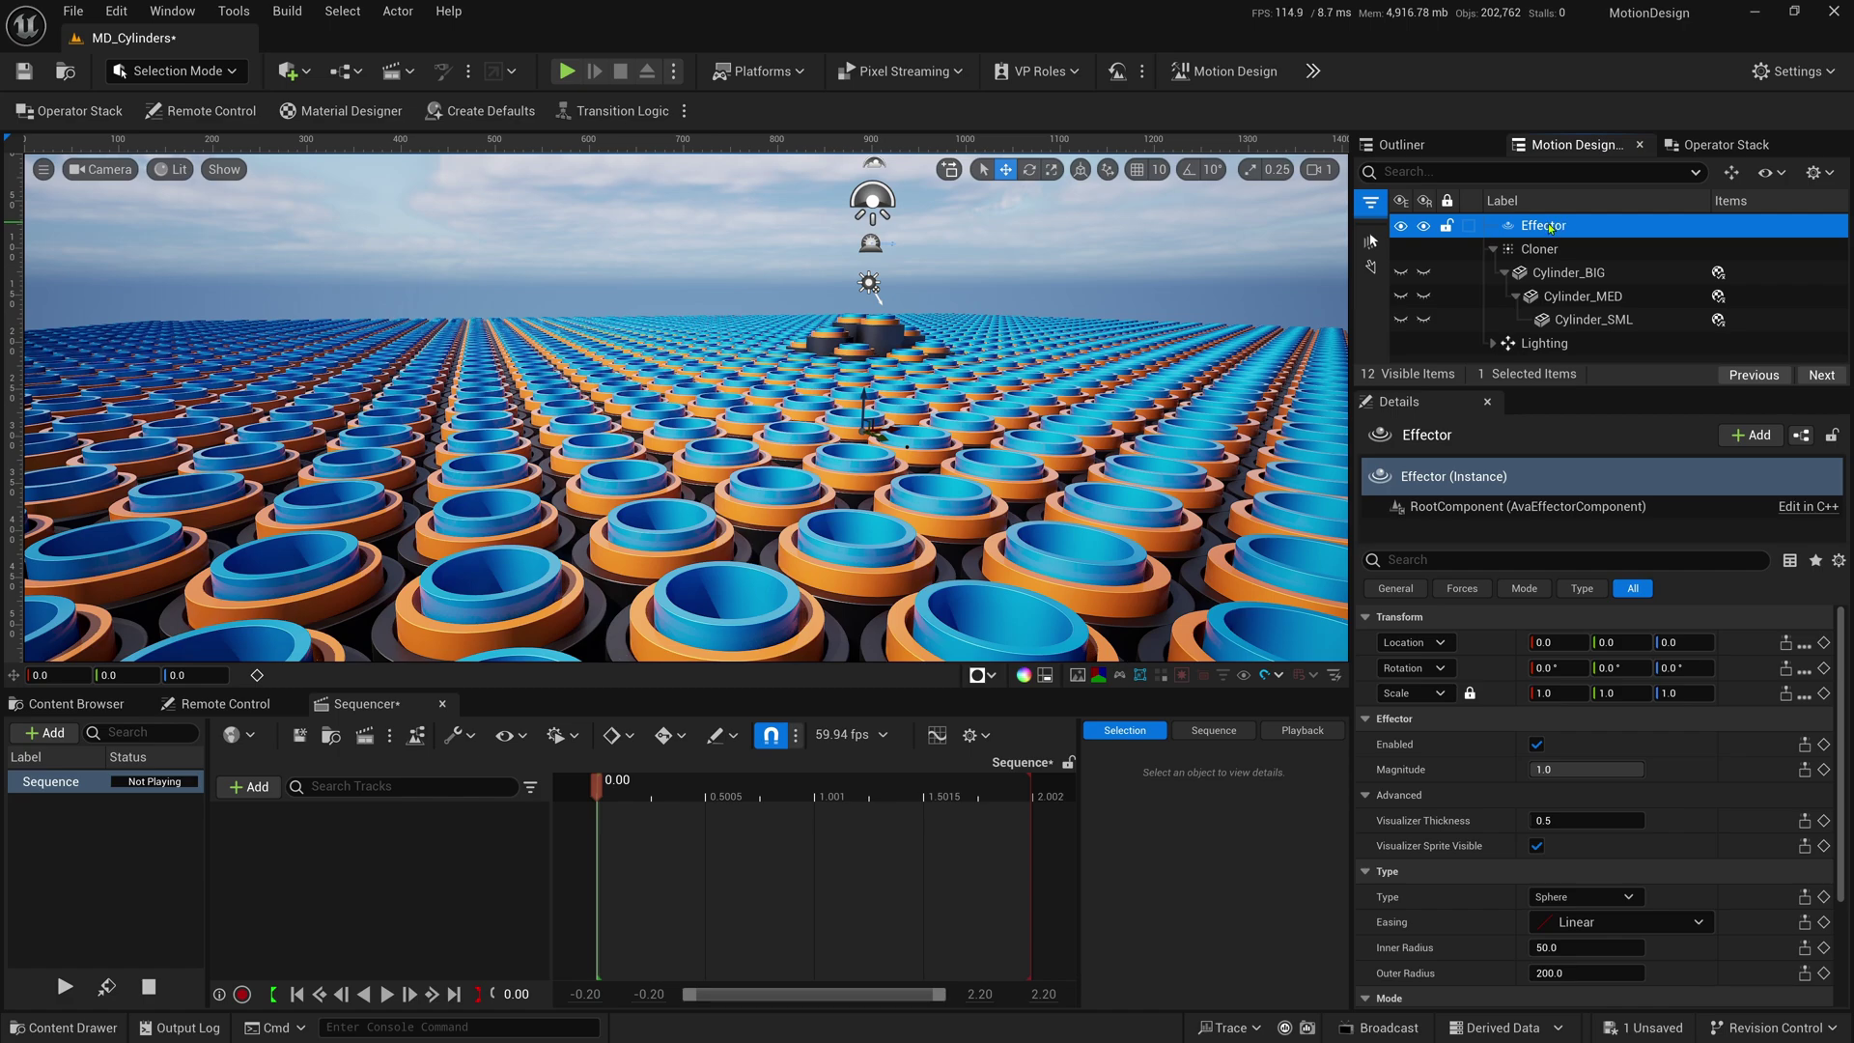
key(F2)
click(1608, 221)
text(_BIG)
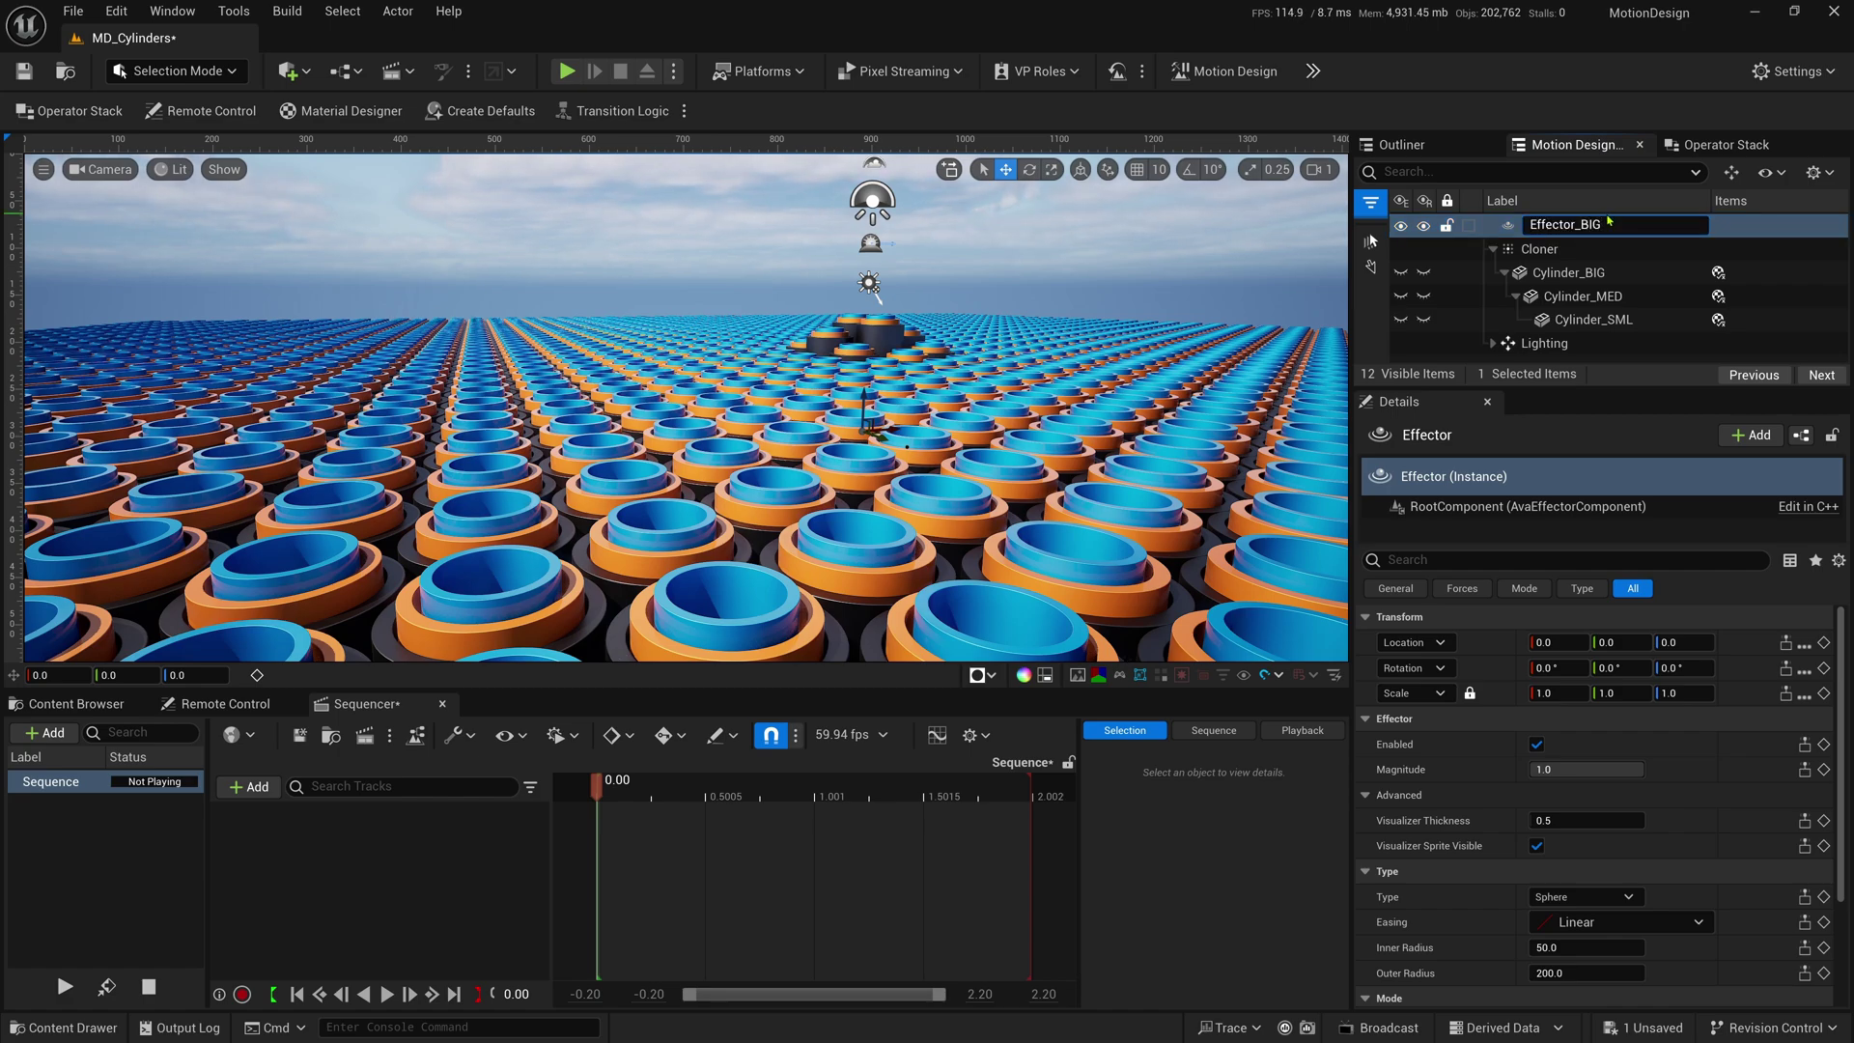
key(Return)
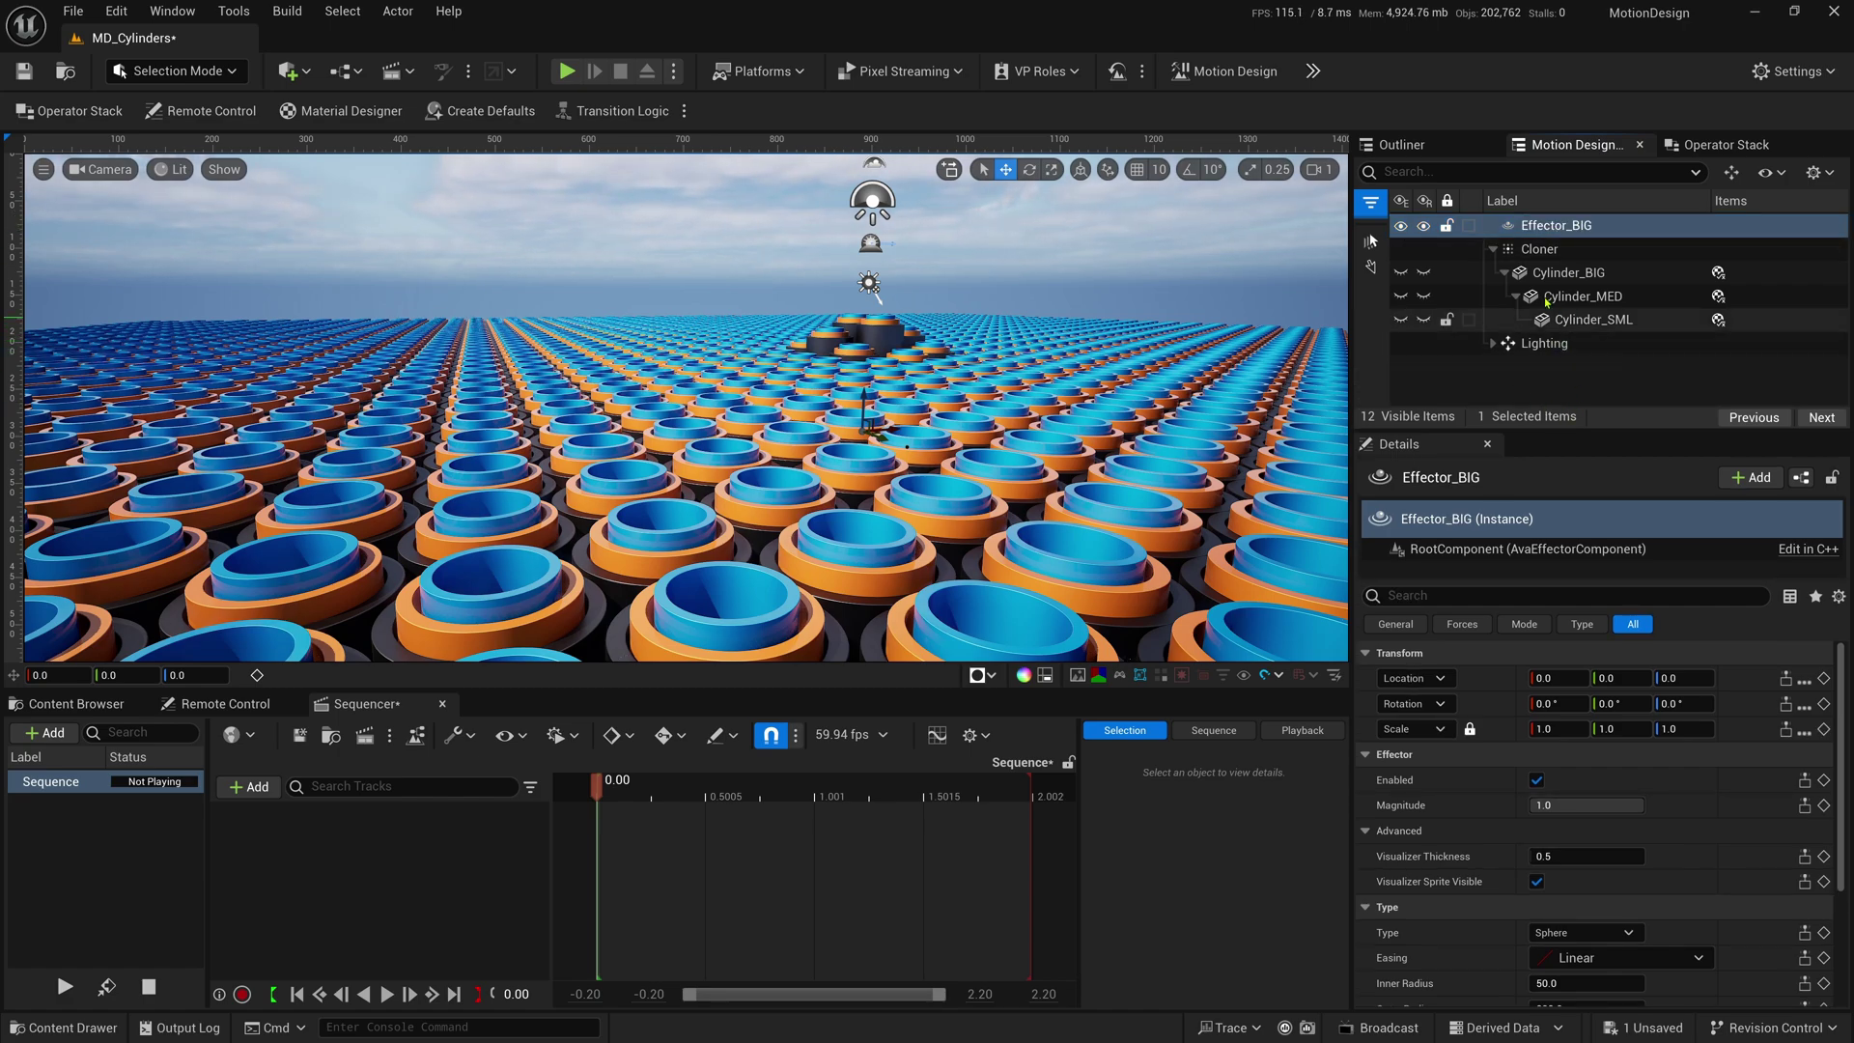
- Set Effector_BIG's Type to Unbound so that it affects all the clones
click(1545, 252)
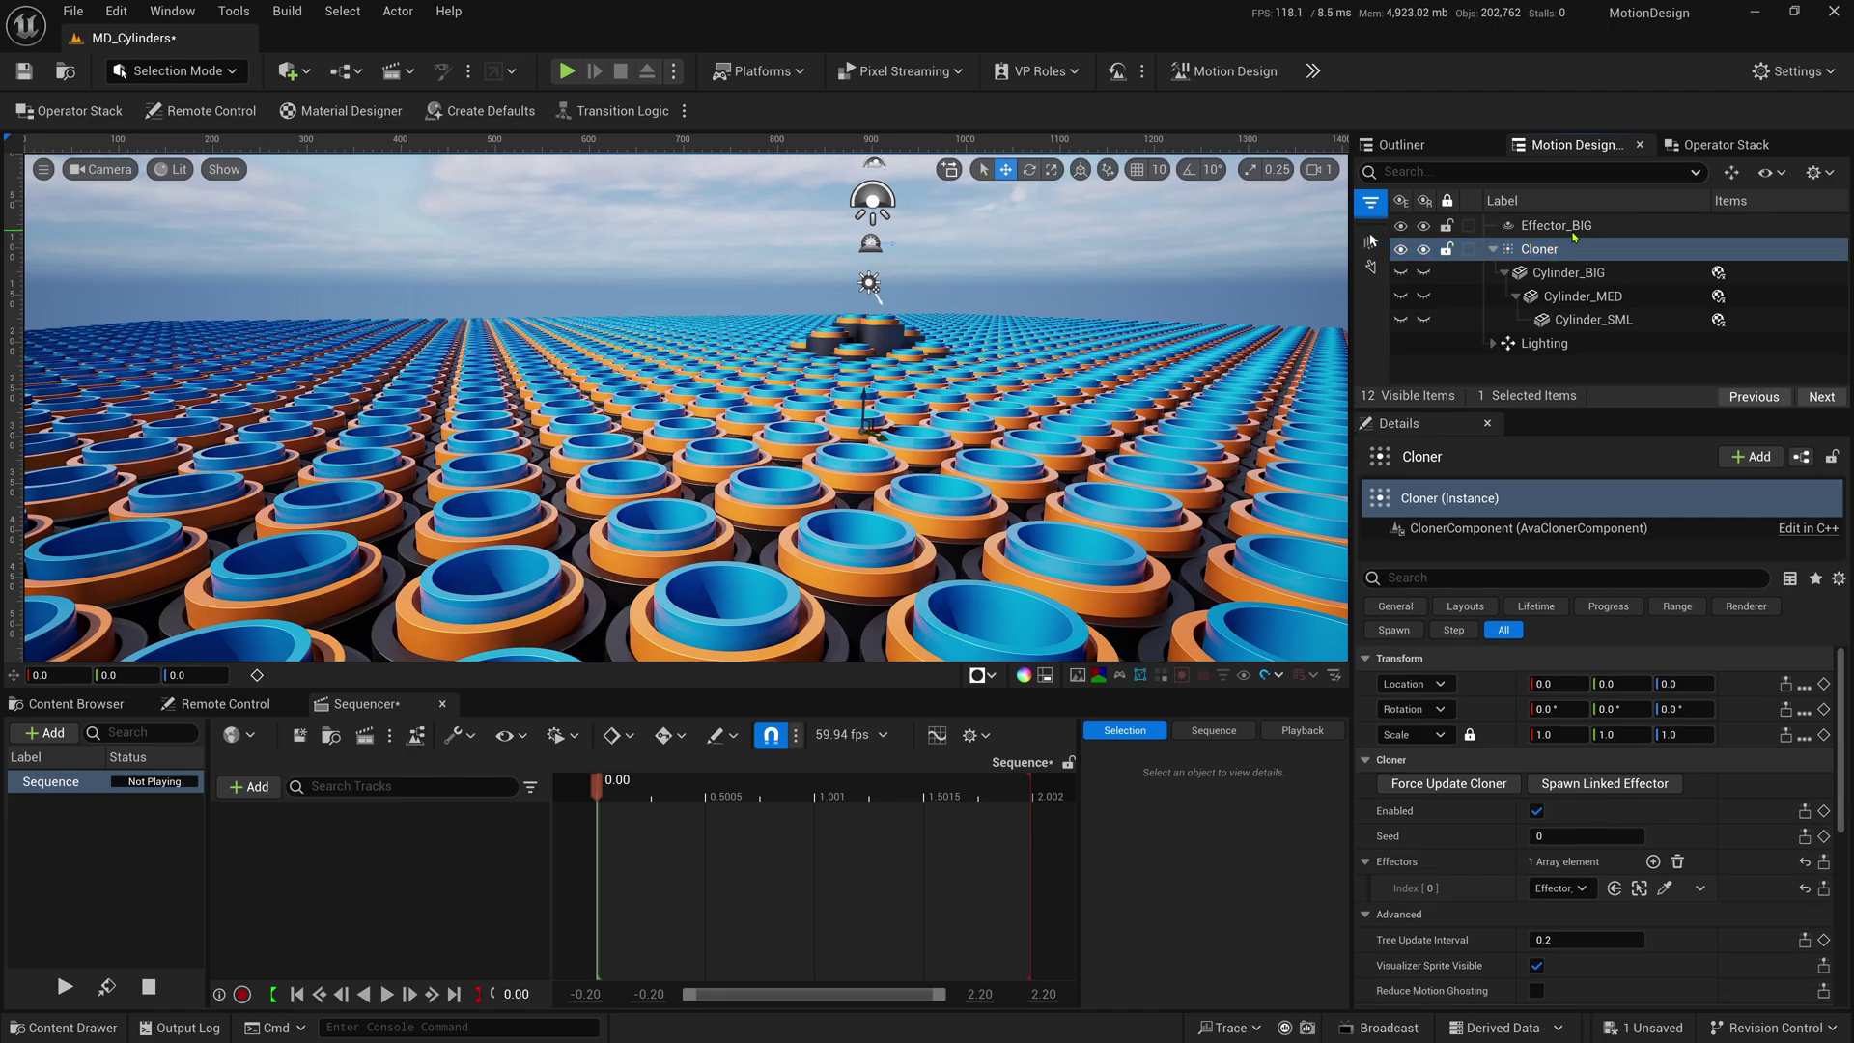
click(1545, 226)
scroll(1725, 764, down, 3)
scroll(1724, 764, up, 2)
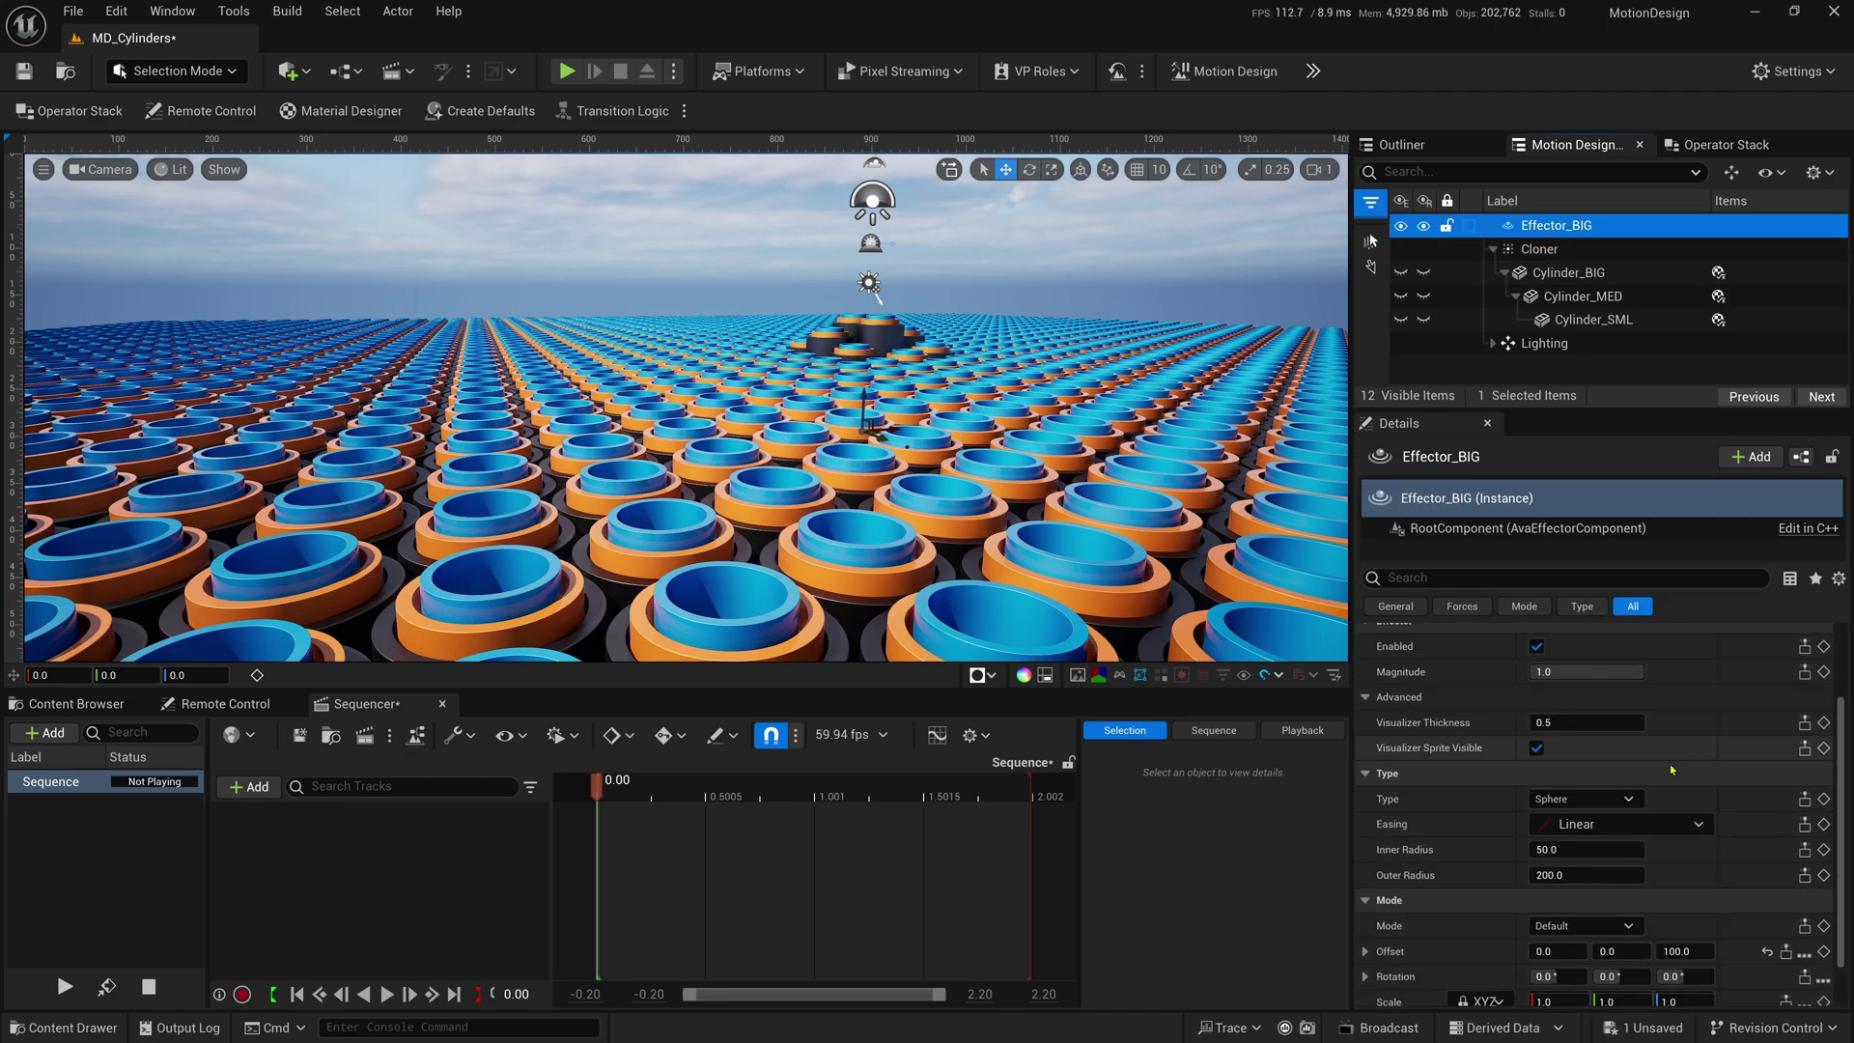
click(1583, 799)
click(1581, 871)
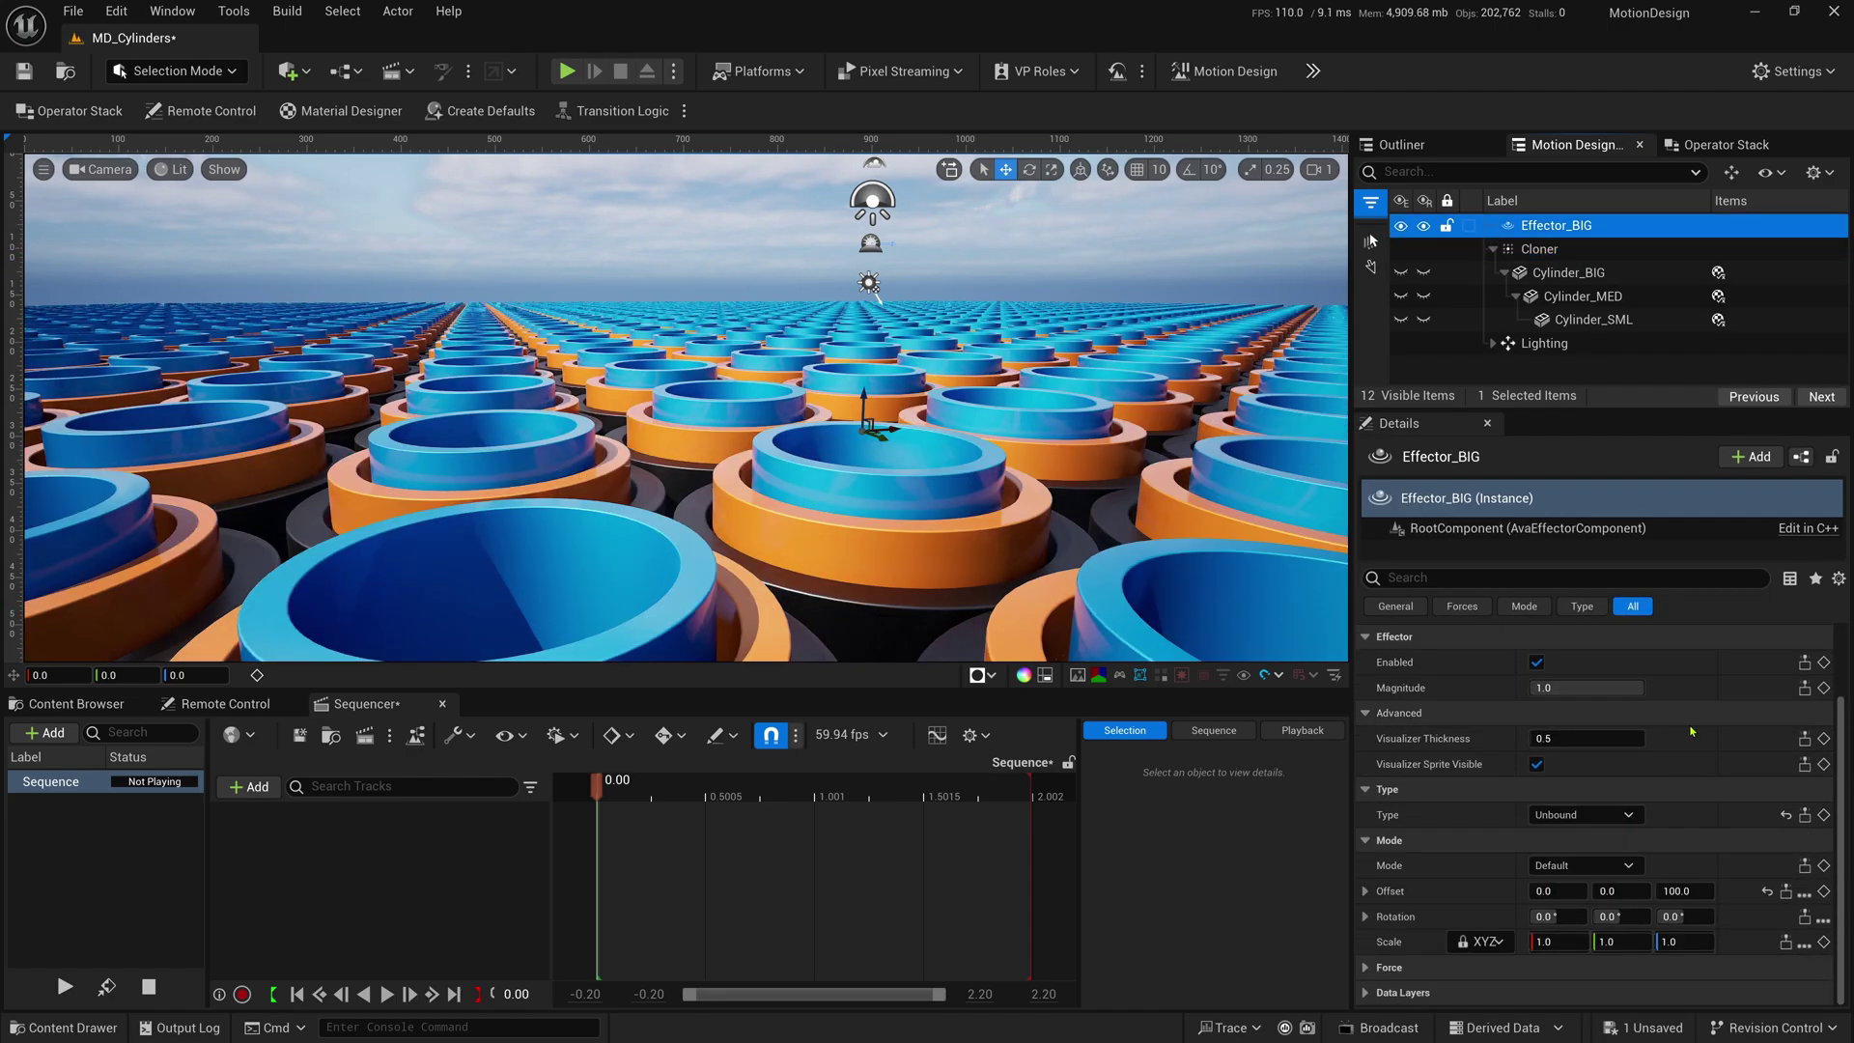
- Set Effector_BIG's Mode to Noise Field with a Z Location Strength of 1.0
click(1580, 865)
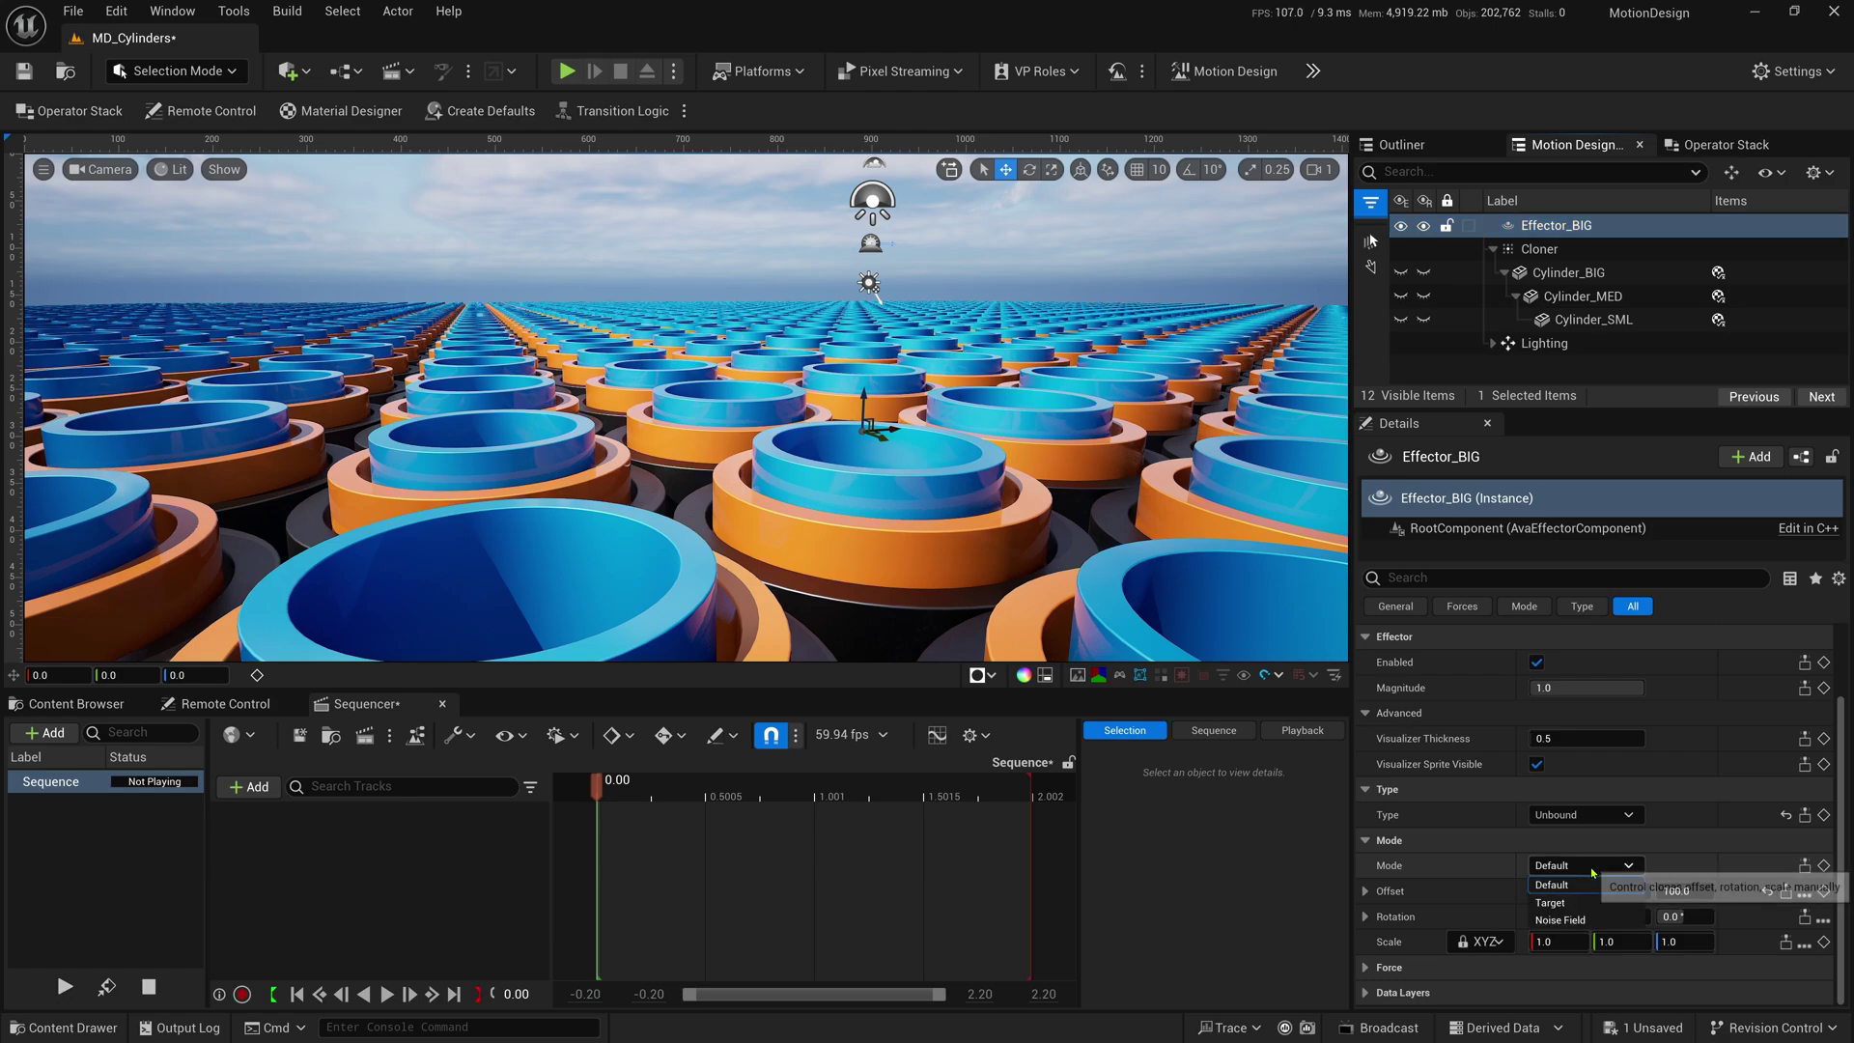
click(1555, 935)
scroll(1731, 755, down, 1)
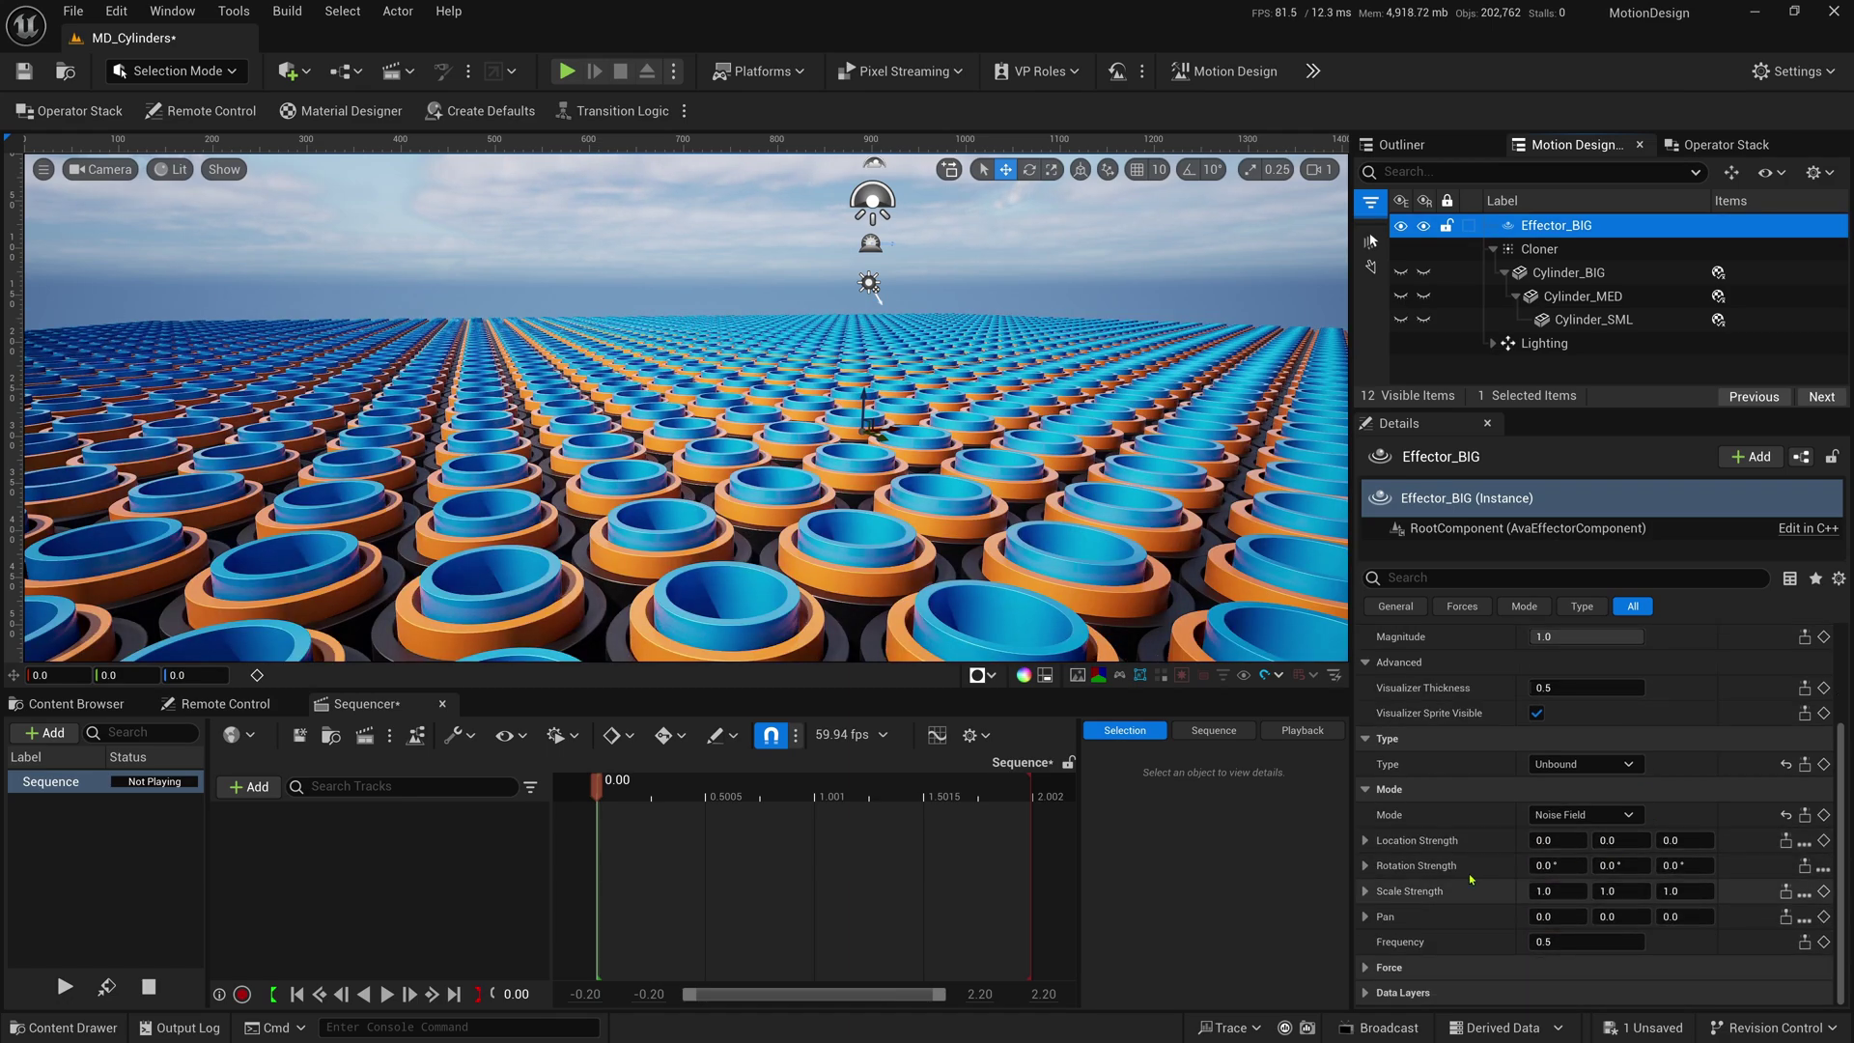
click(1685, 840)
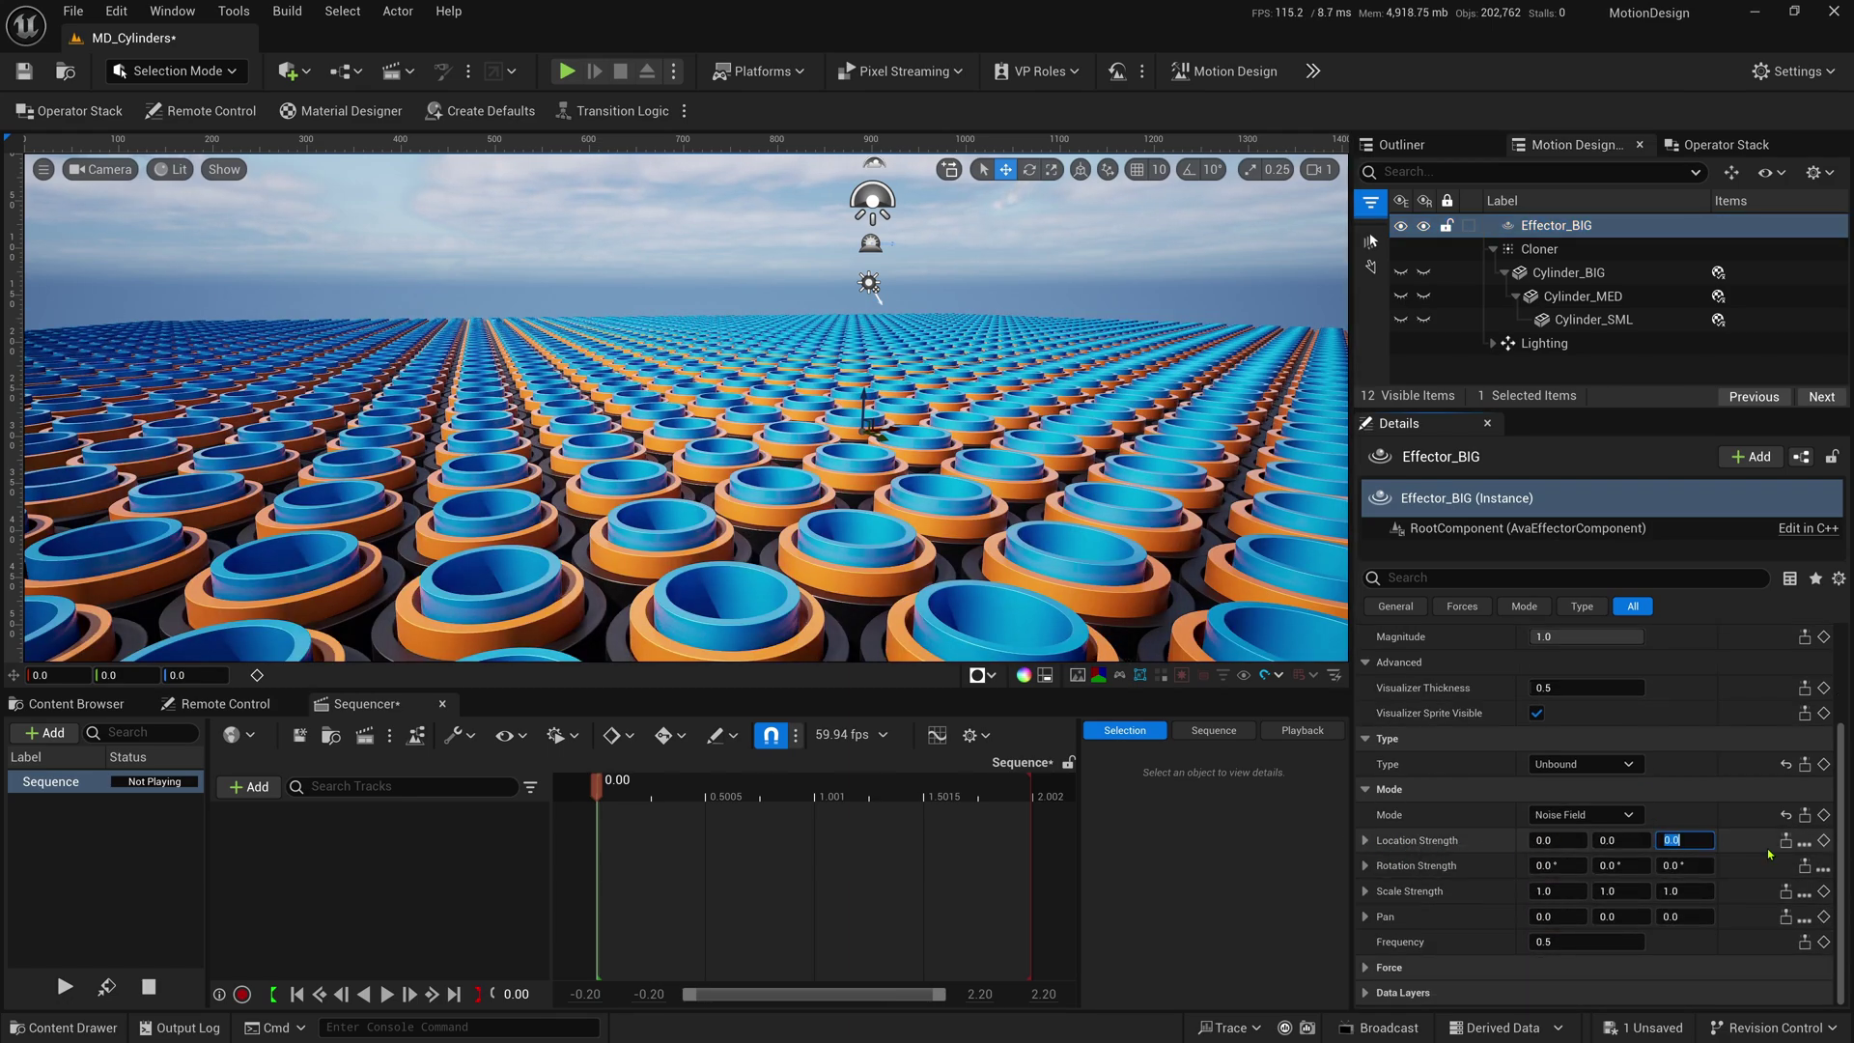
text(1)
key(Return)
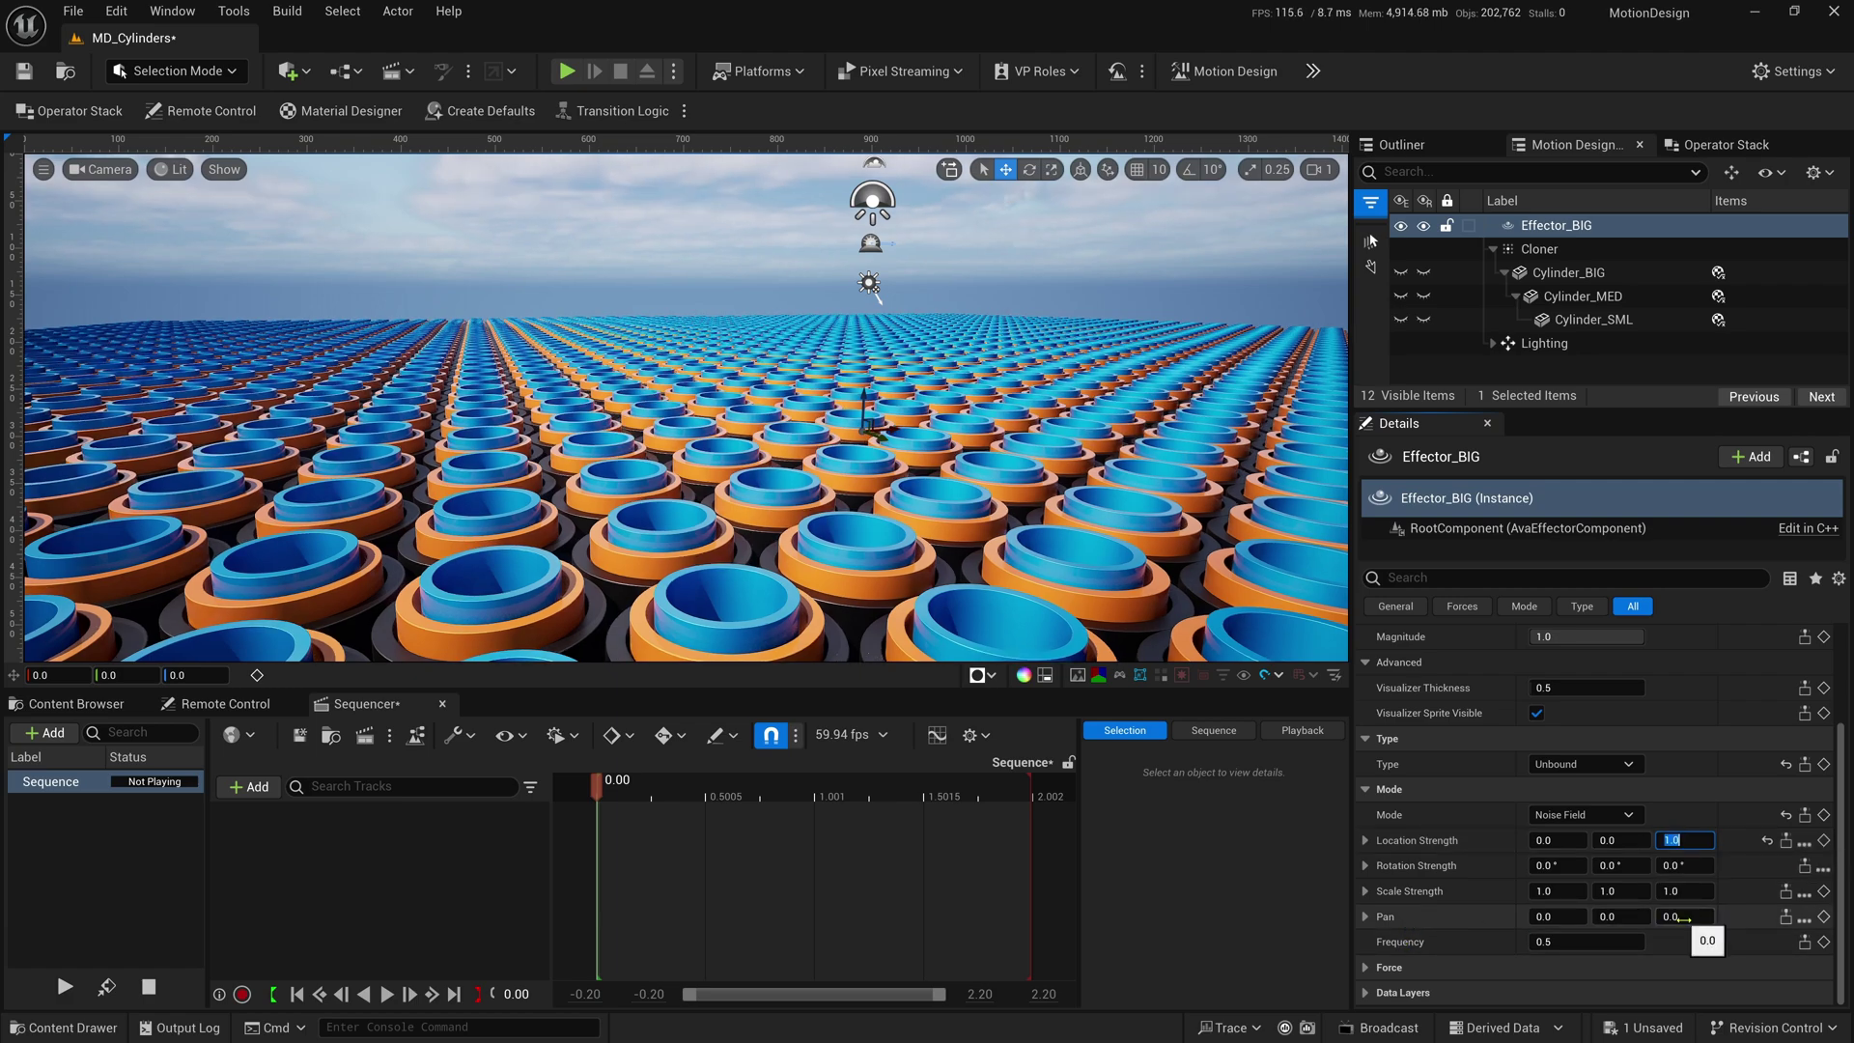
- Set Effector_BIG's noise Z Pan to 3.0, Frequency to 3.0 and Z Location Strength to 2.0
click(1685, 917)
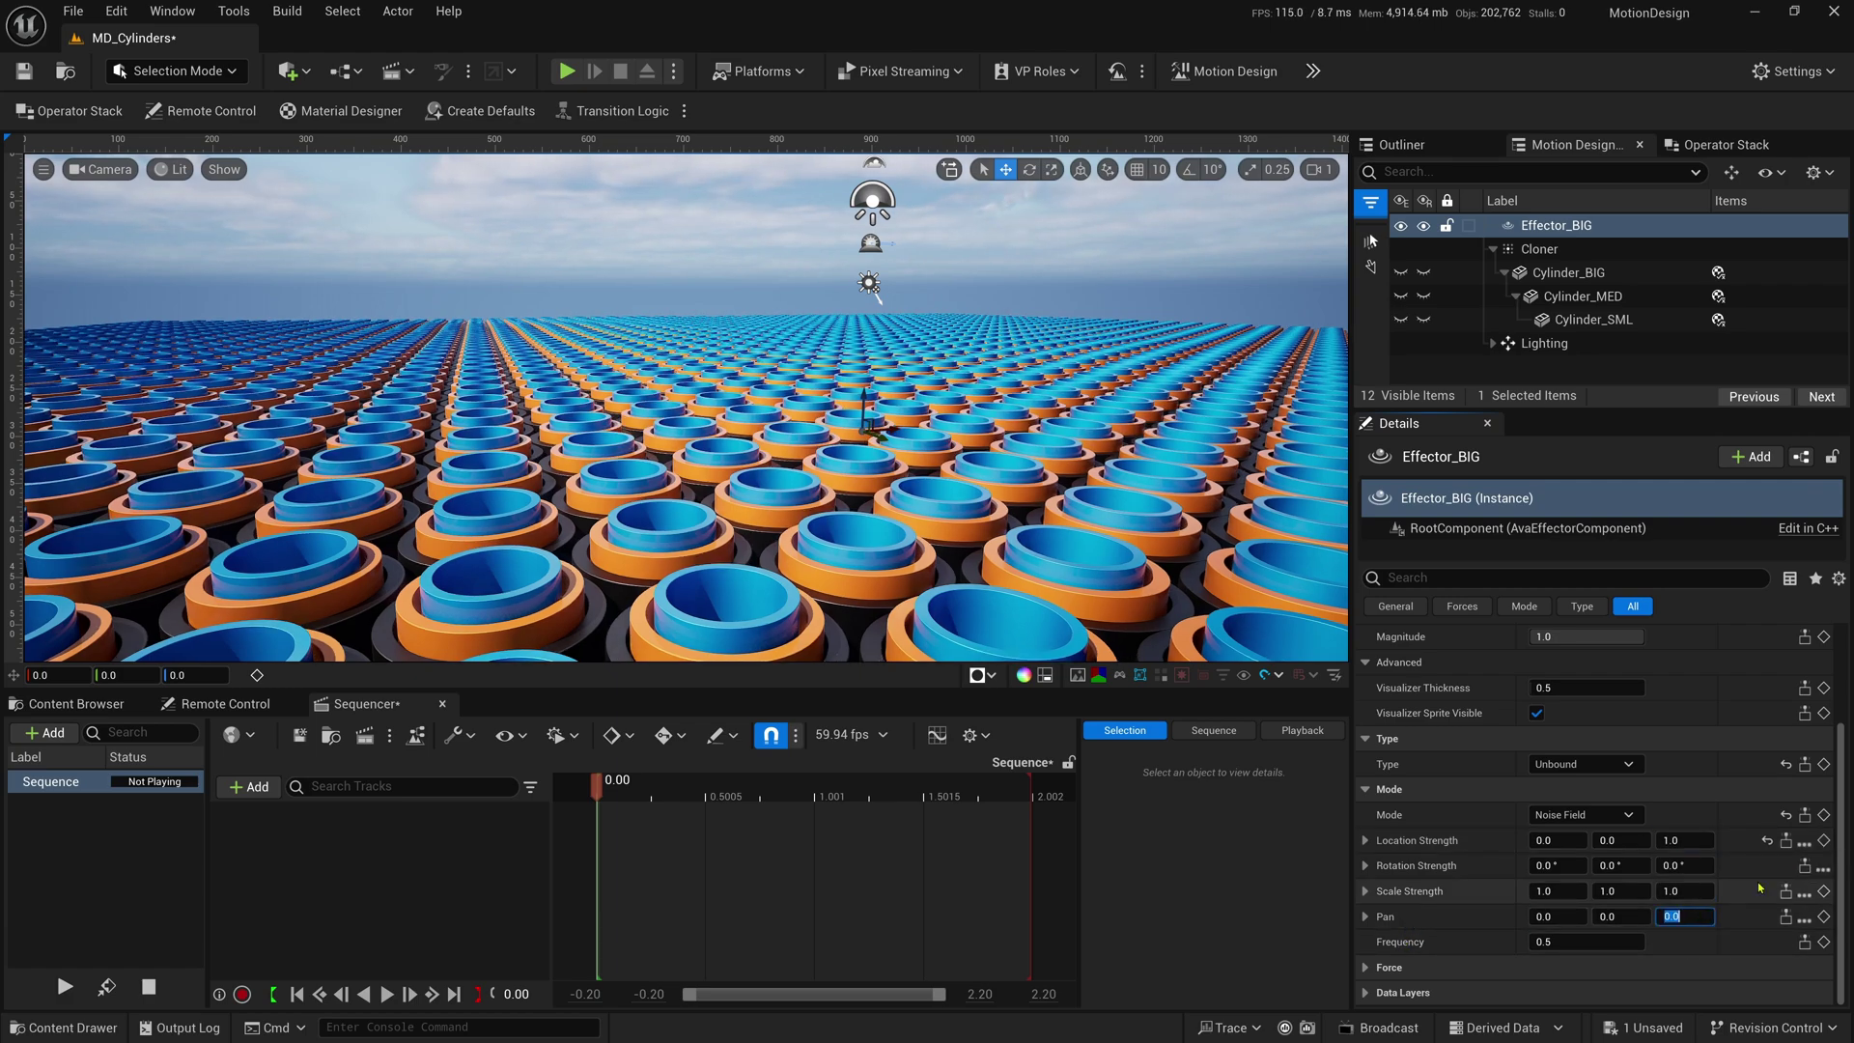
text(3)
key(Tab)
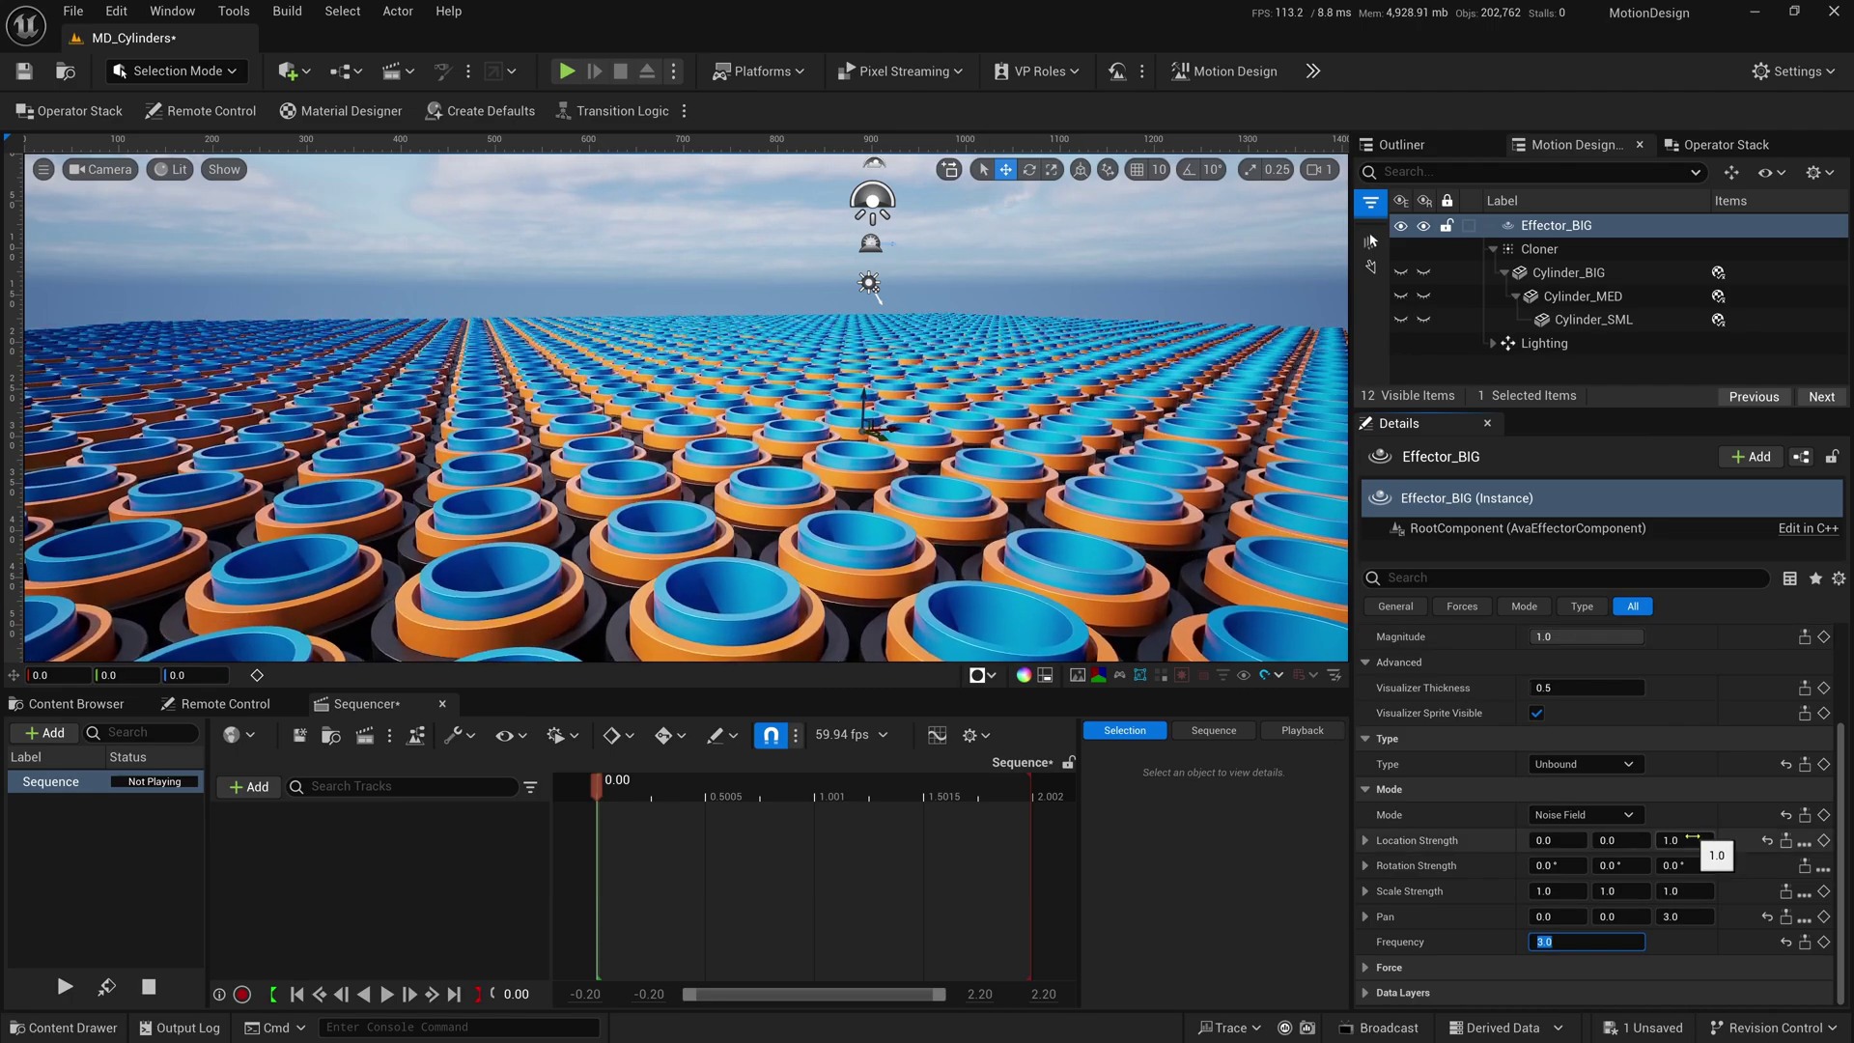
click(1685, 840)
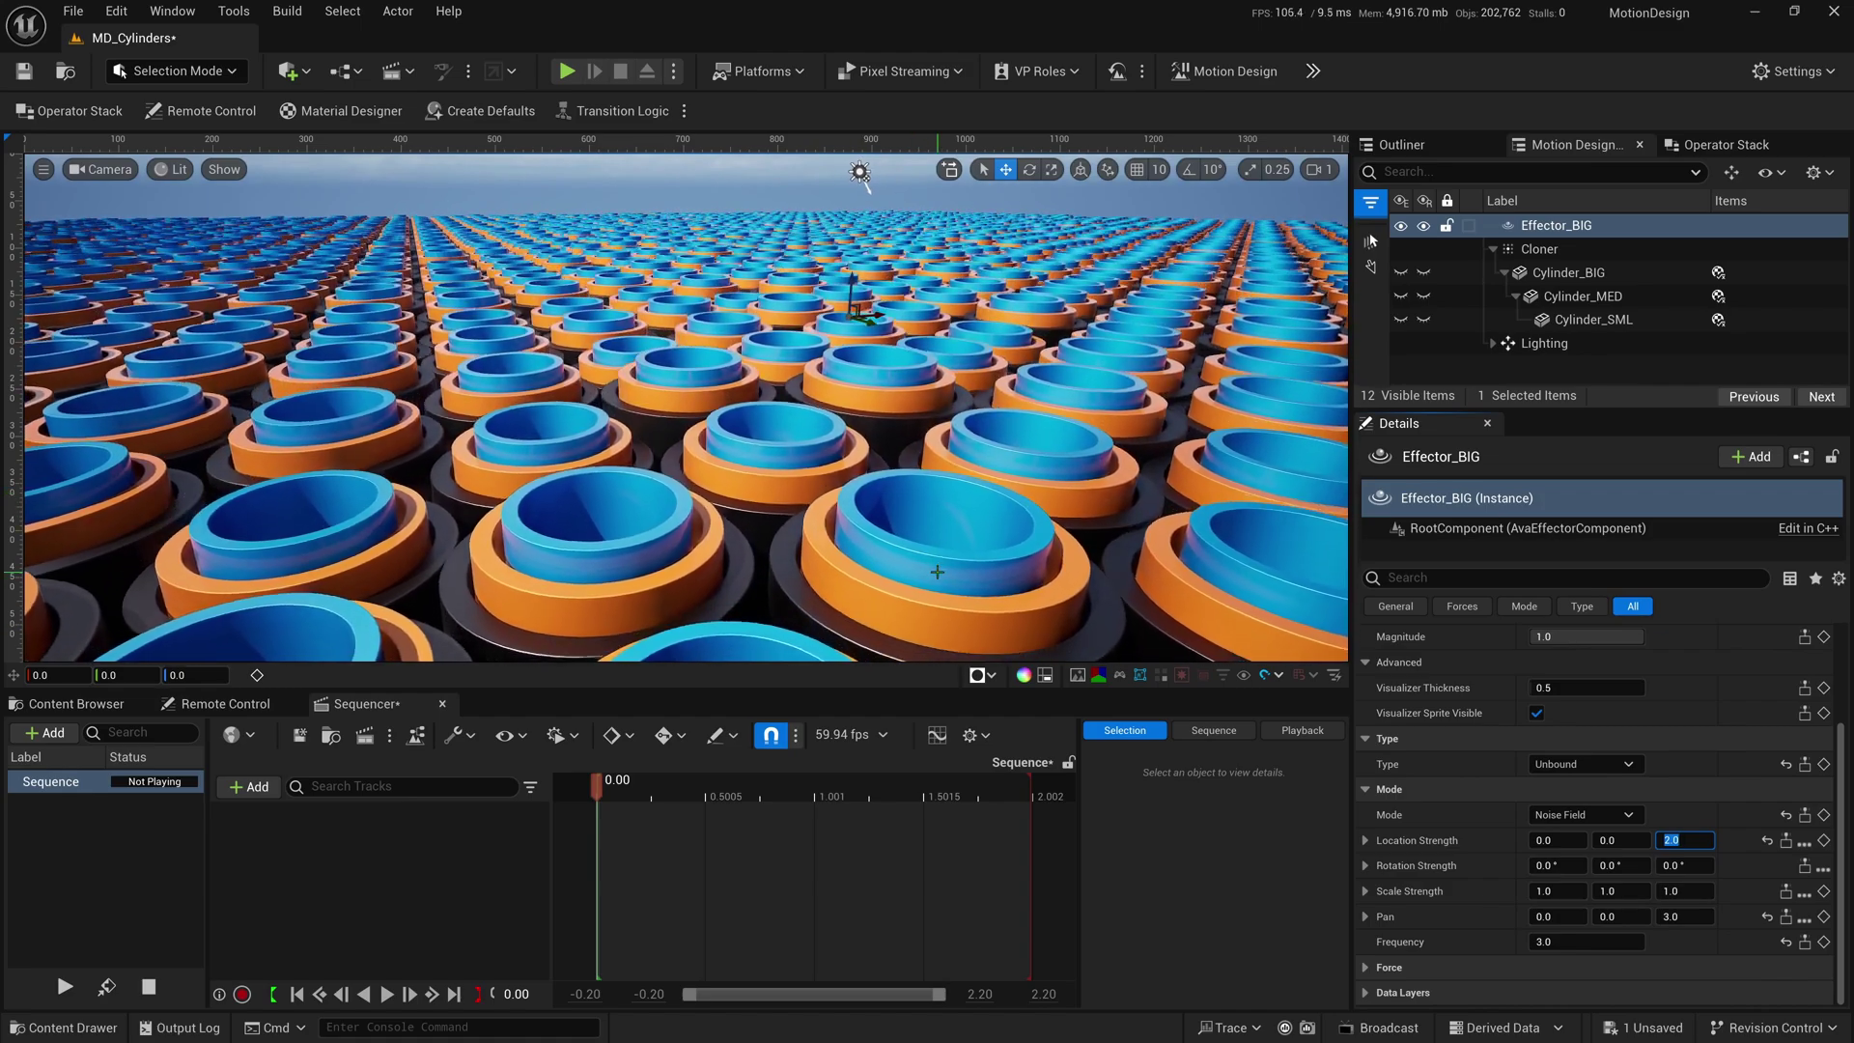
- Rename the Cloner as Cloner_BIG
drag(1601, 411, 1601, 513)
click(1539, 249)
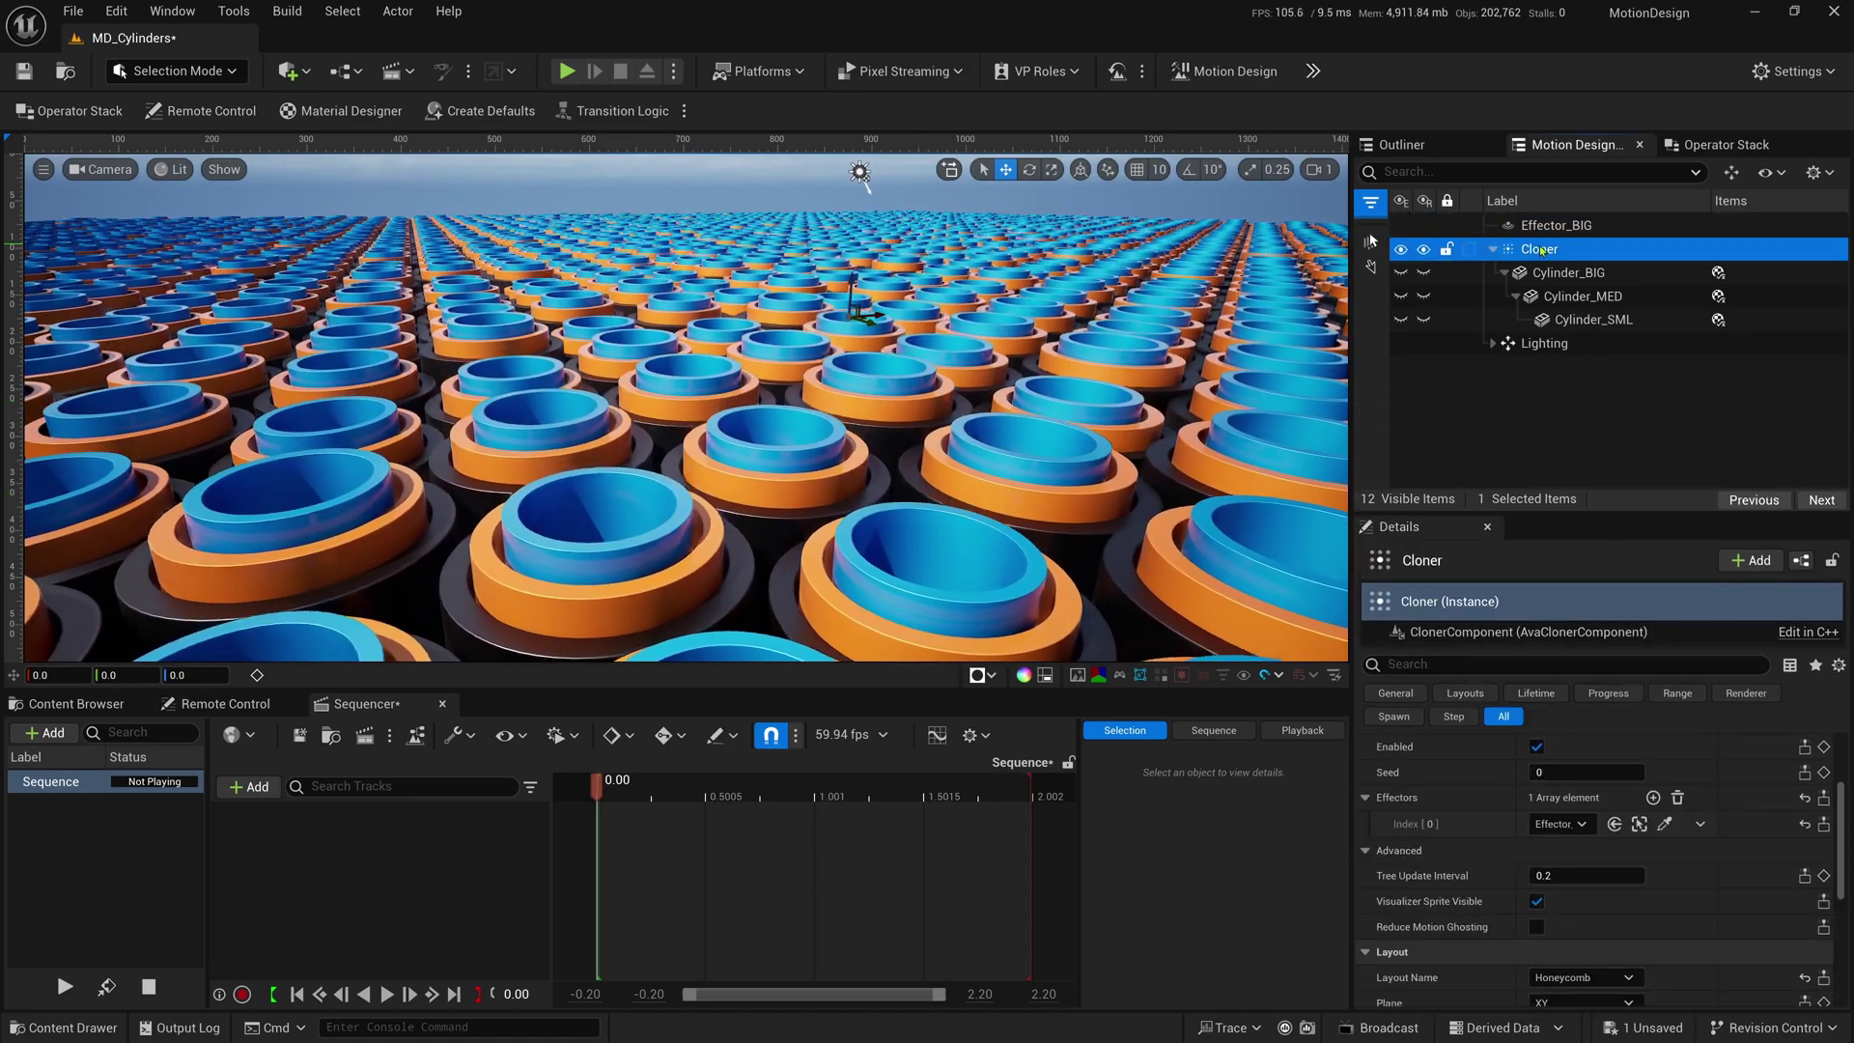
key(F2)
key(End)
text(_BIG)
key(Return)
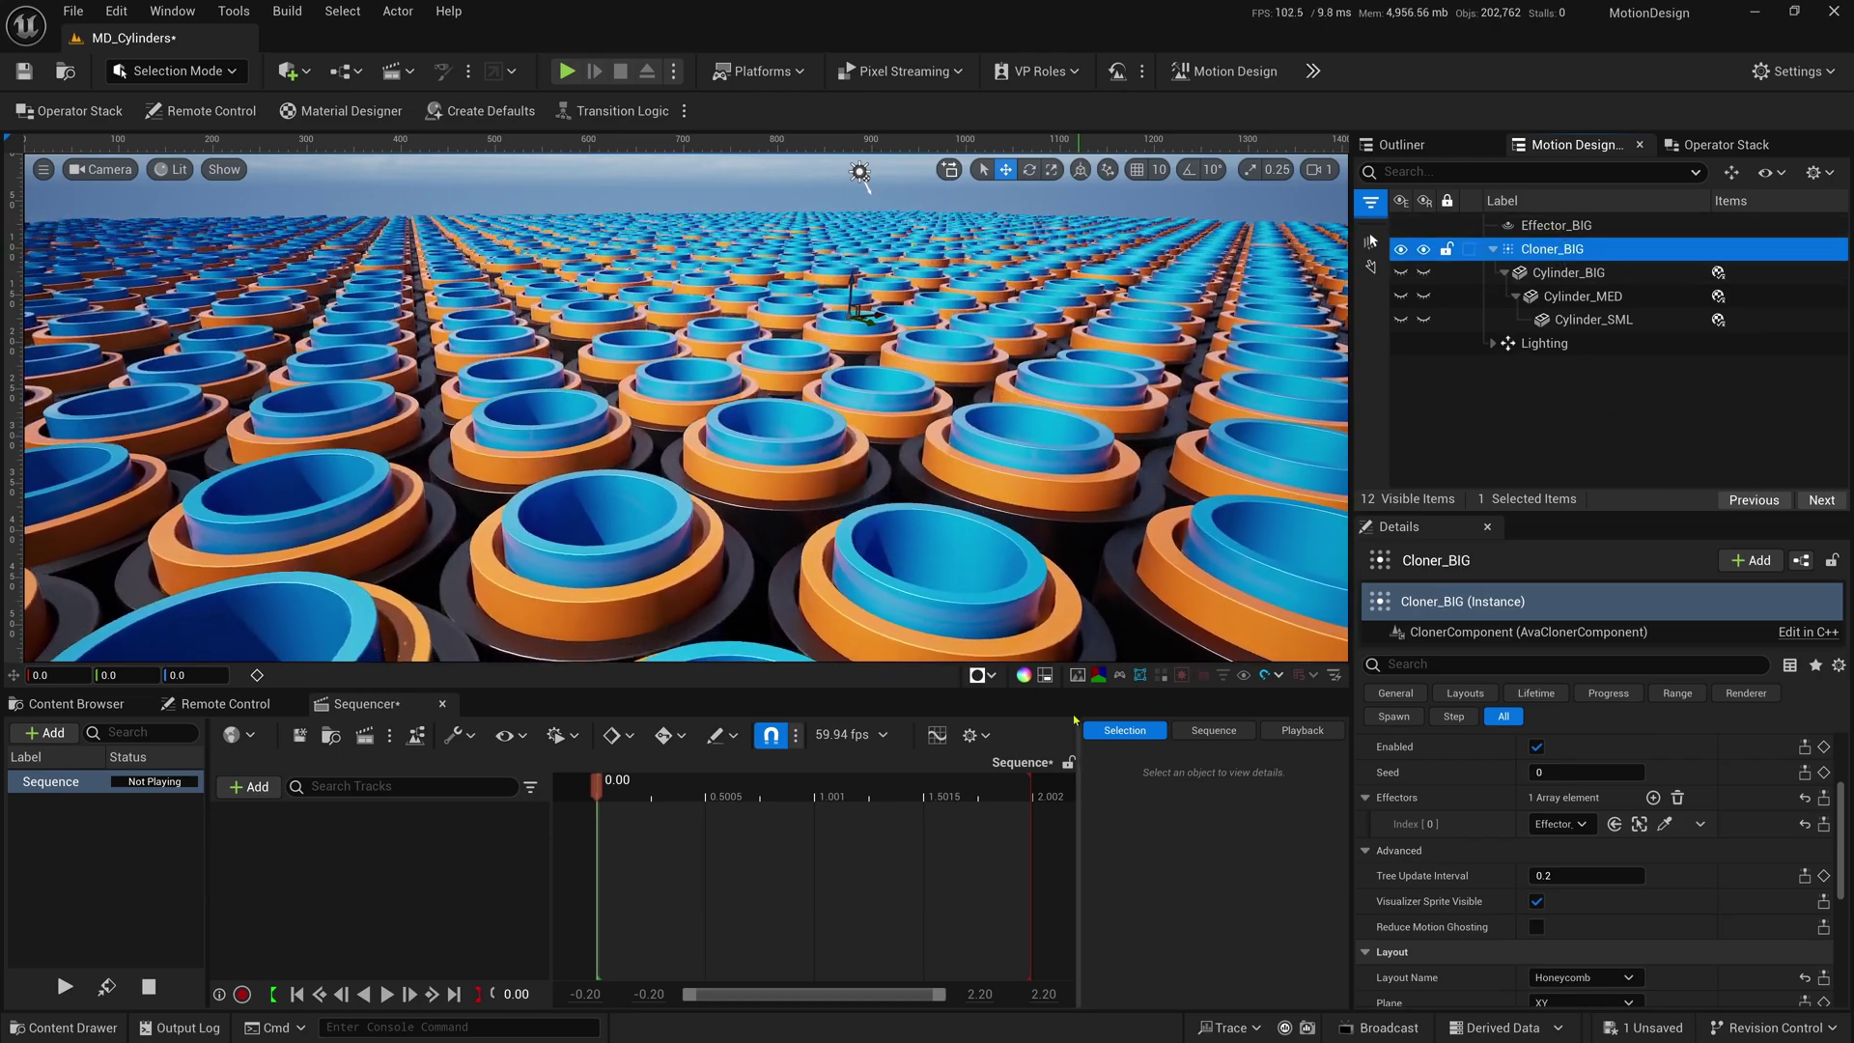
key(Escape)
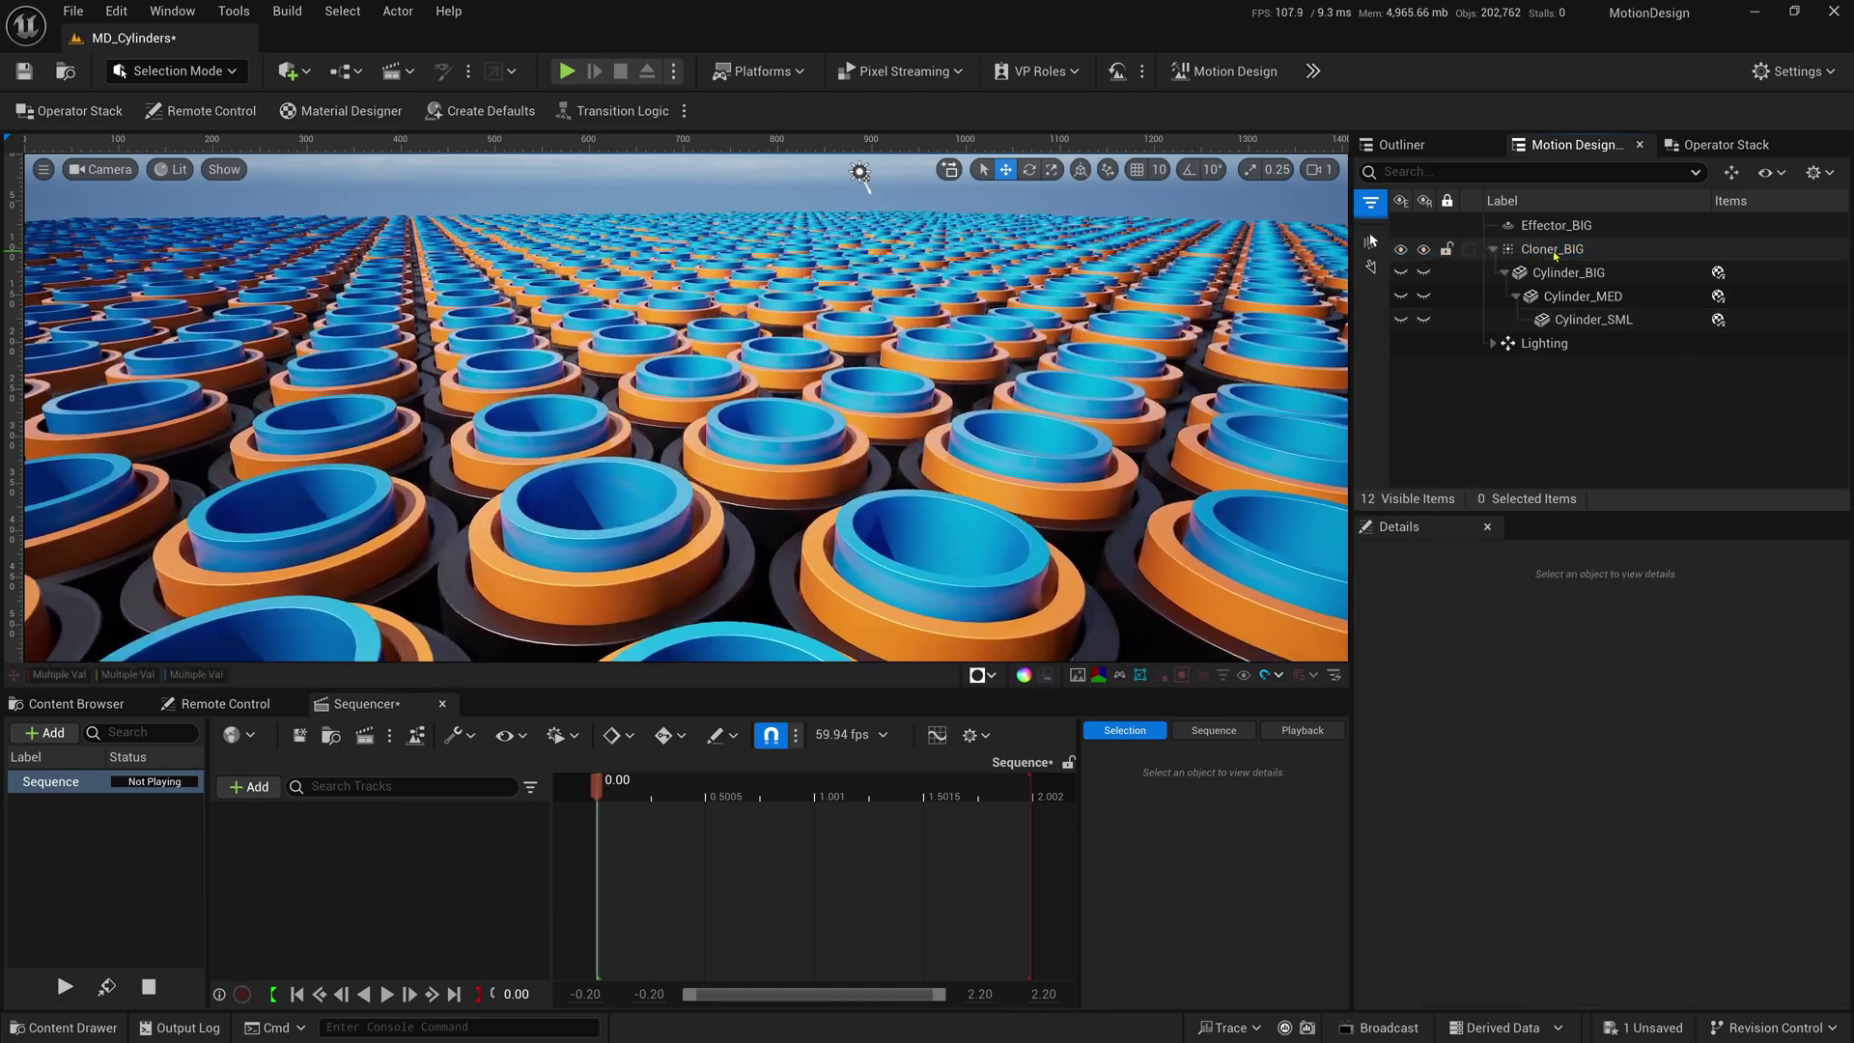
- Duplicate Cloner_BIG with its cylinders and rename the copy as Cloner_MED
click(1552, 251)
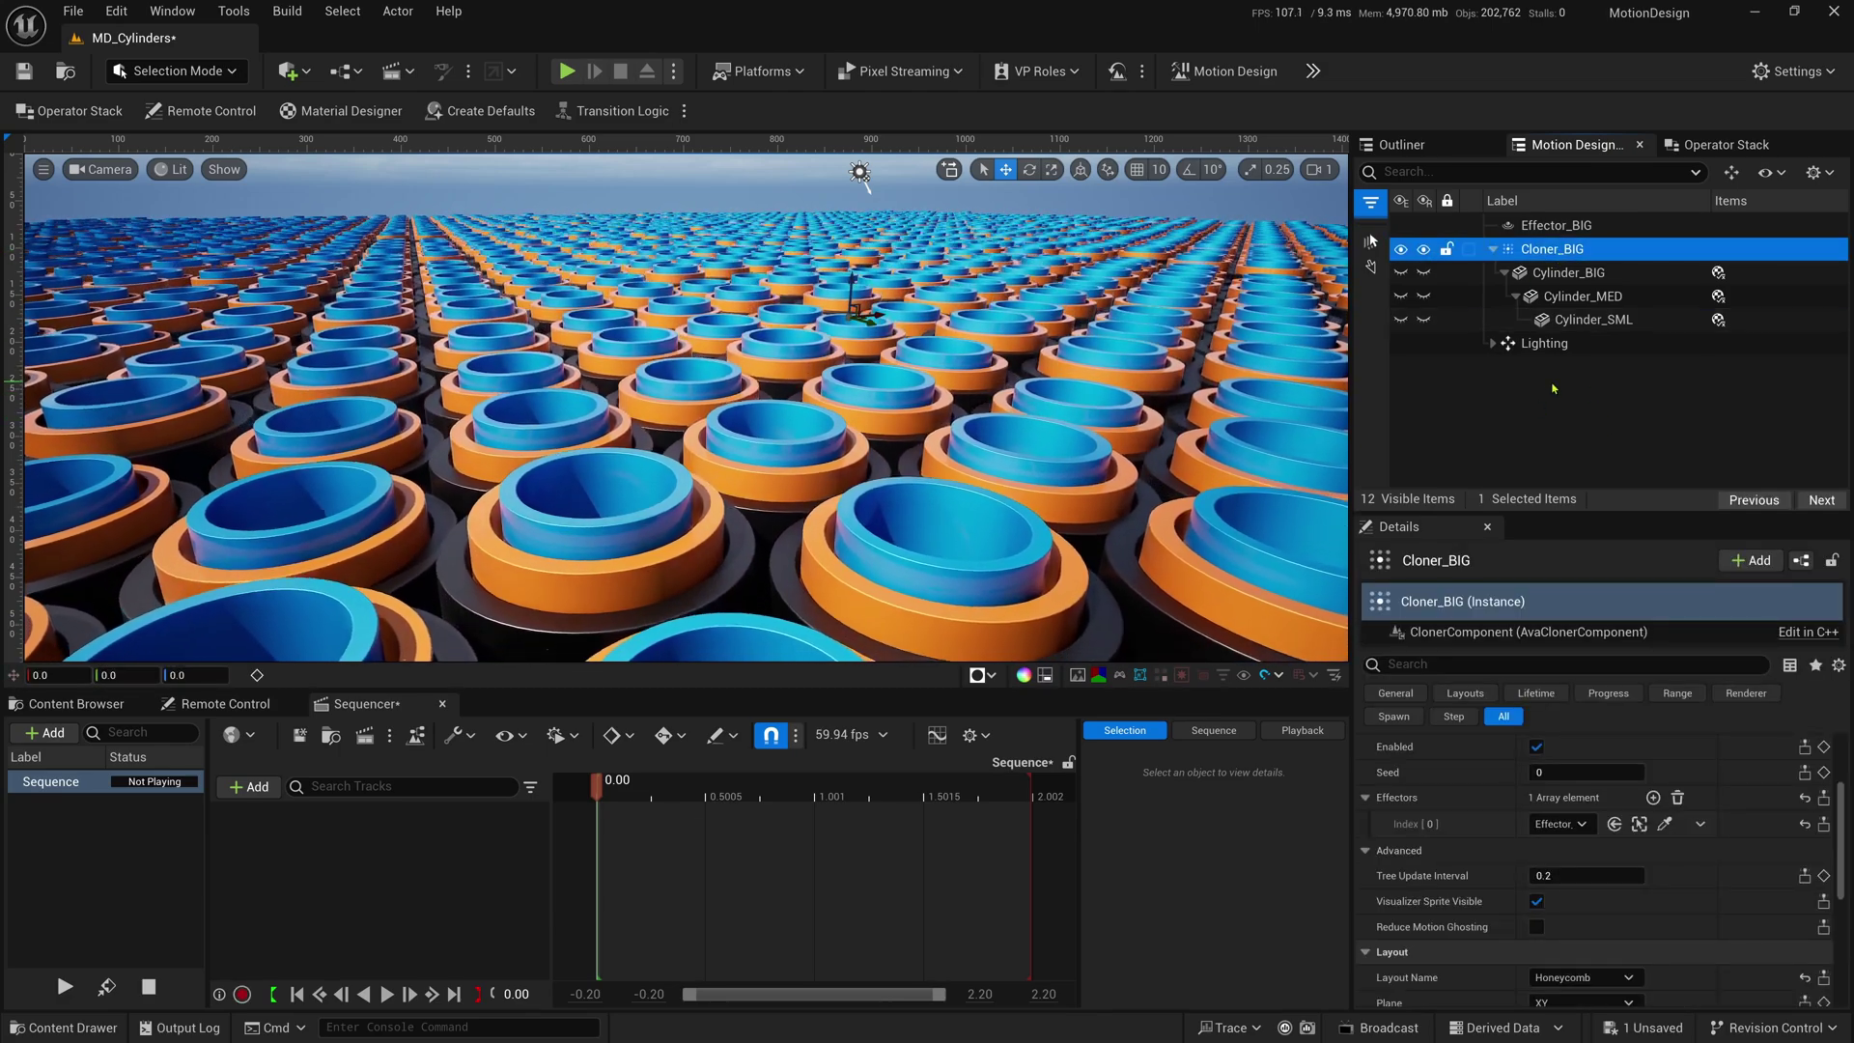
key(ctrl+d)
key(F2)
click(1609, 251)
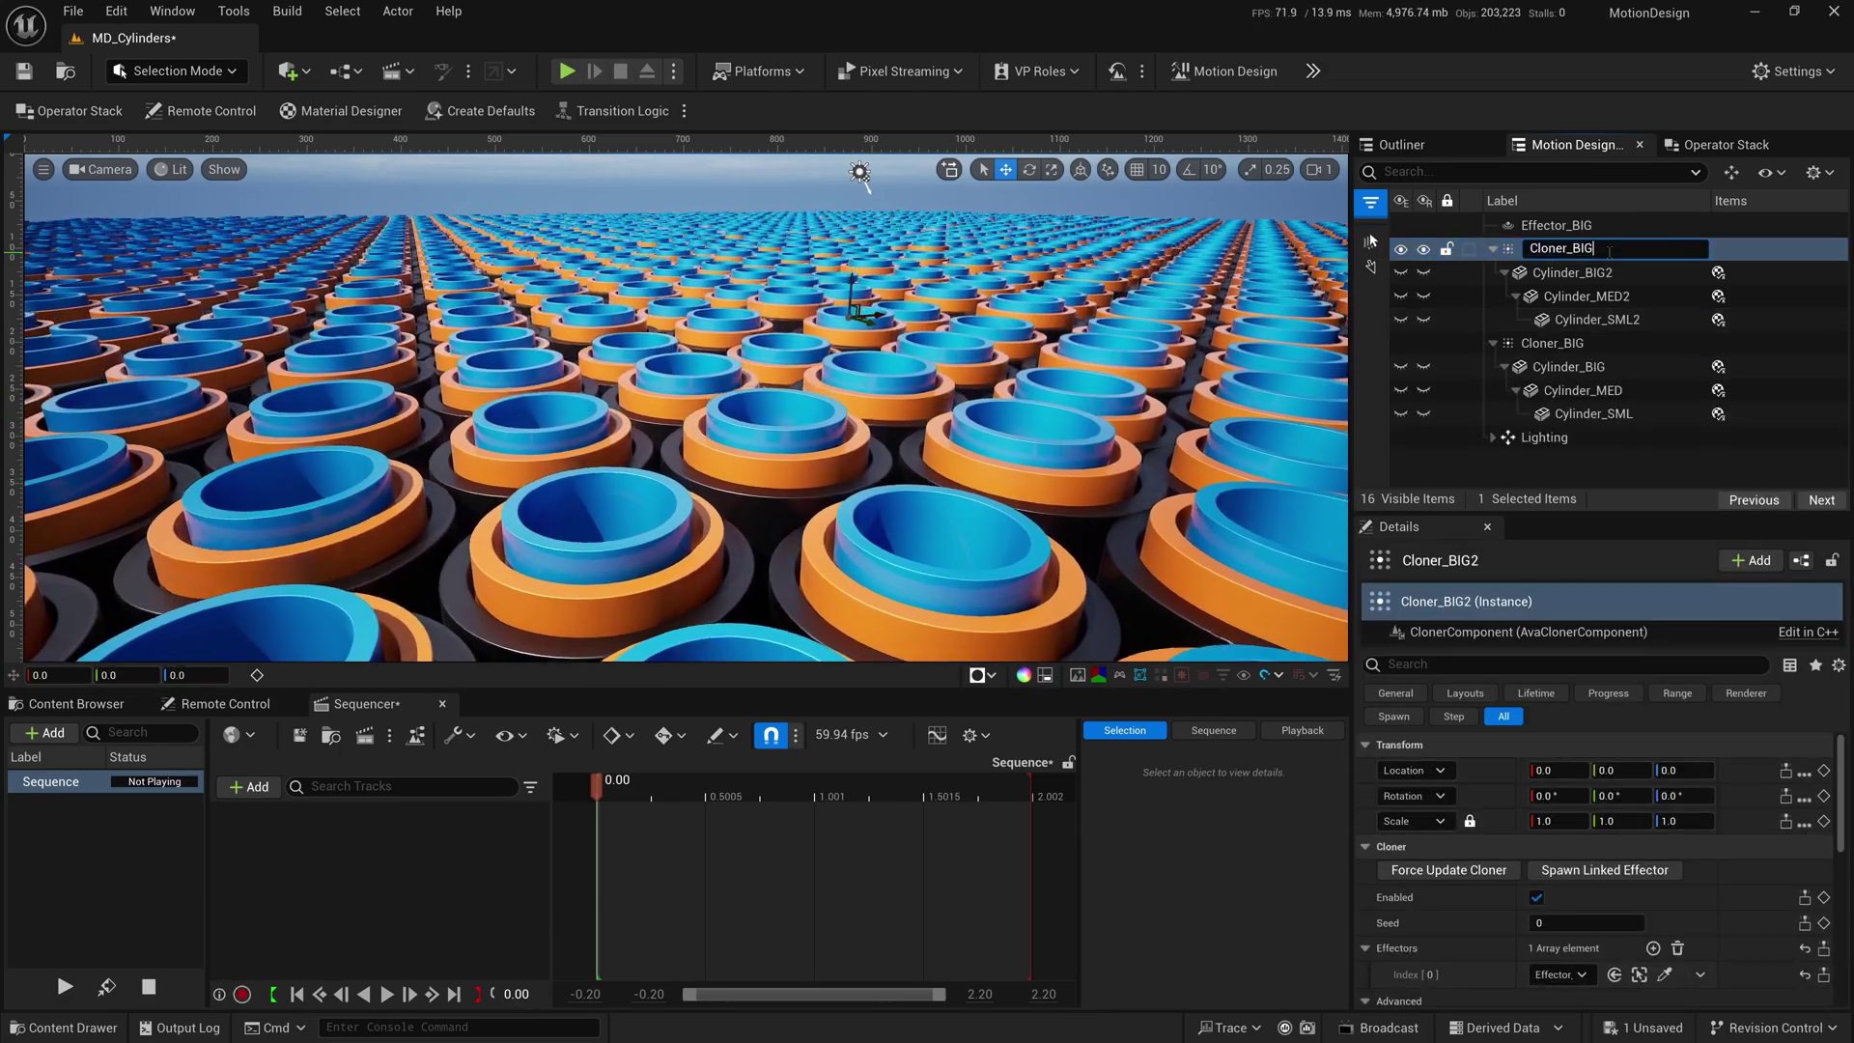
text(MED)
key(Return)
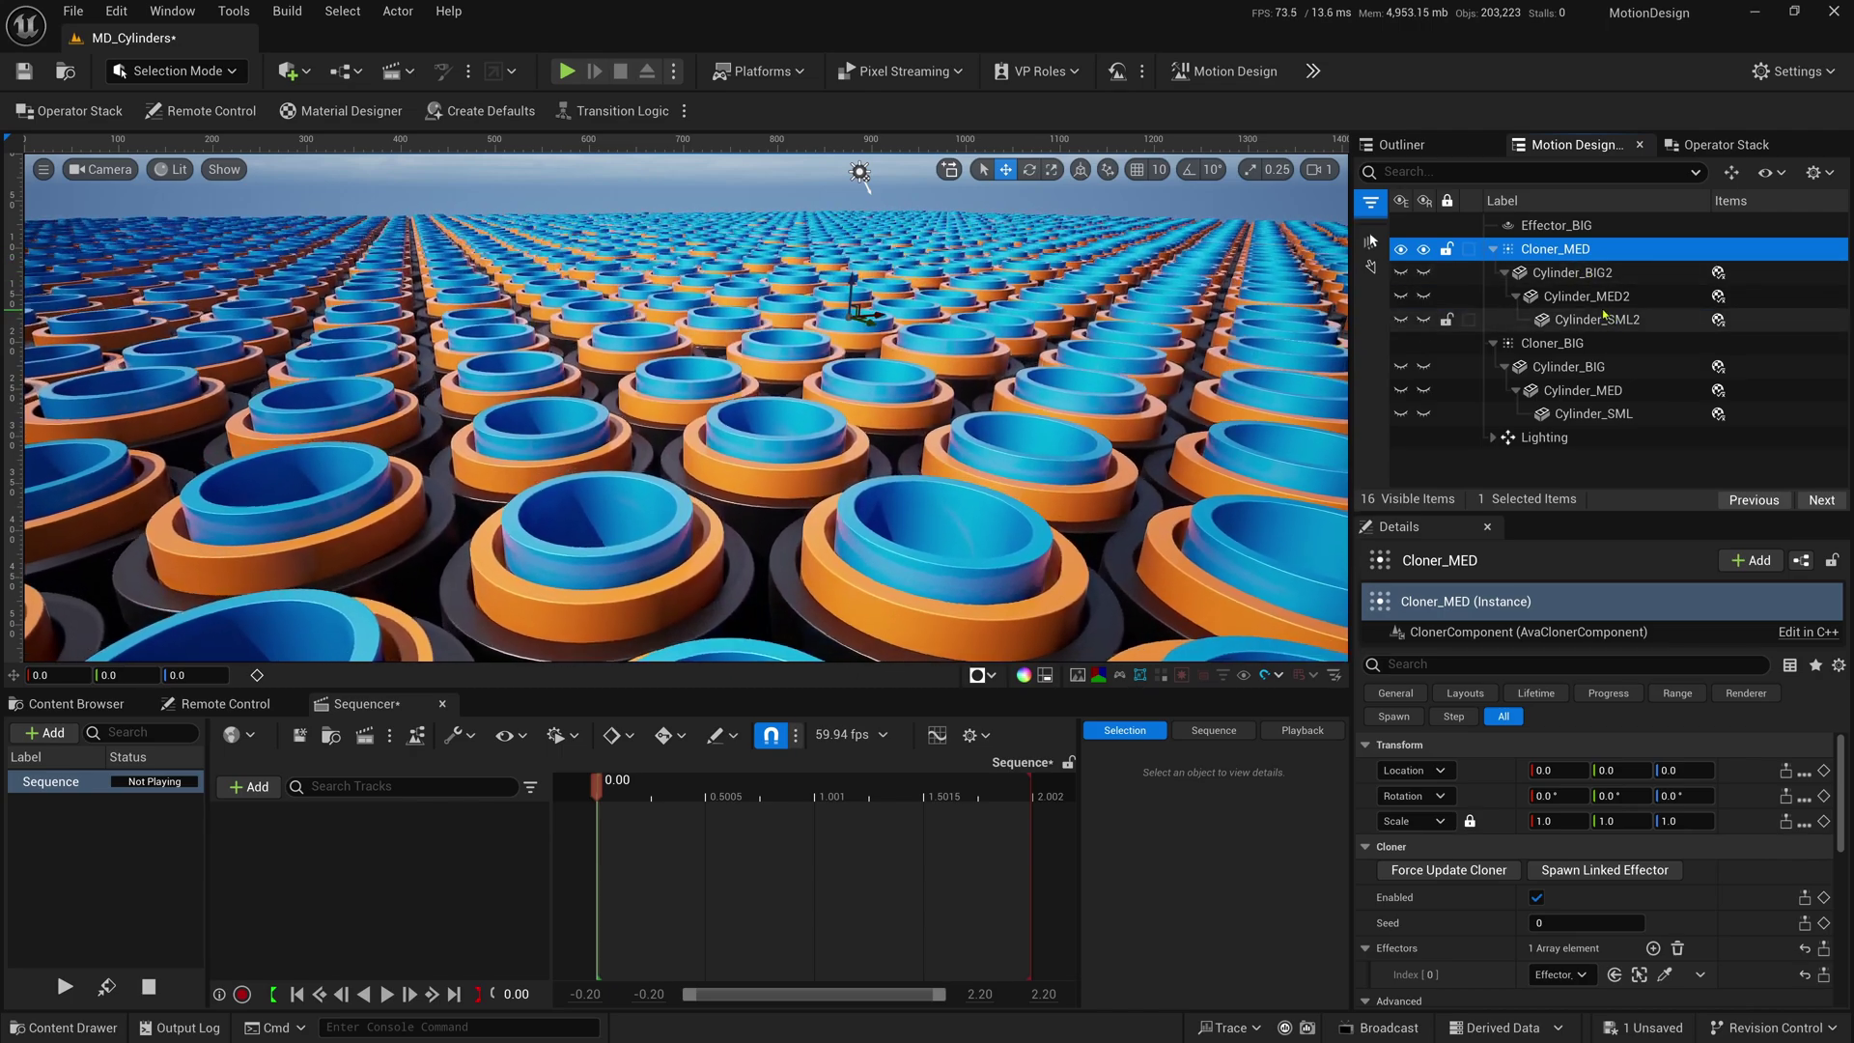
- Reparent Cylinder_MED2 with its small cylinder directly under Cloner_MED and delete Cylinder_BIG2
click(1577, 300)
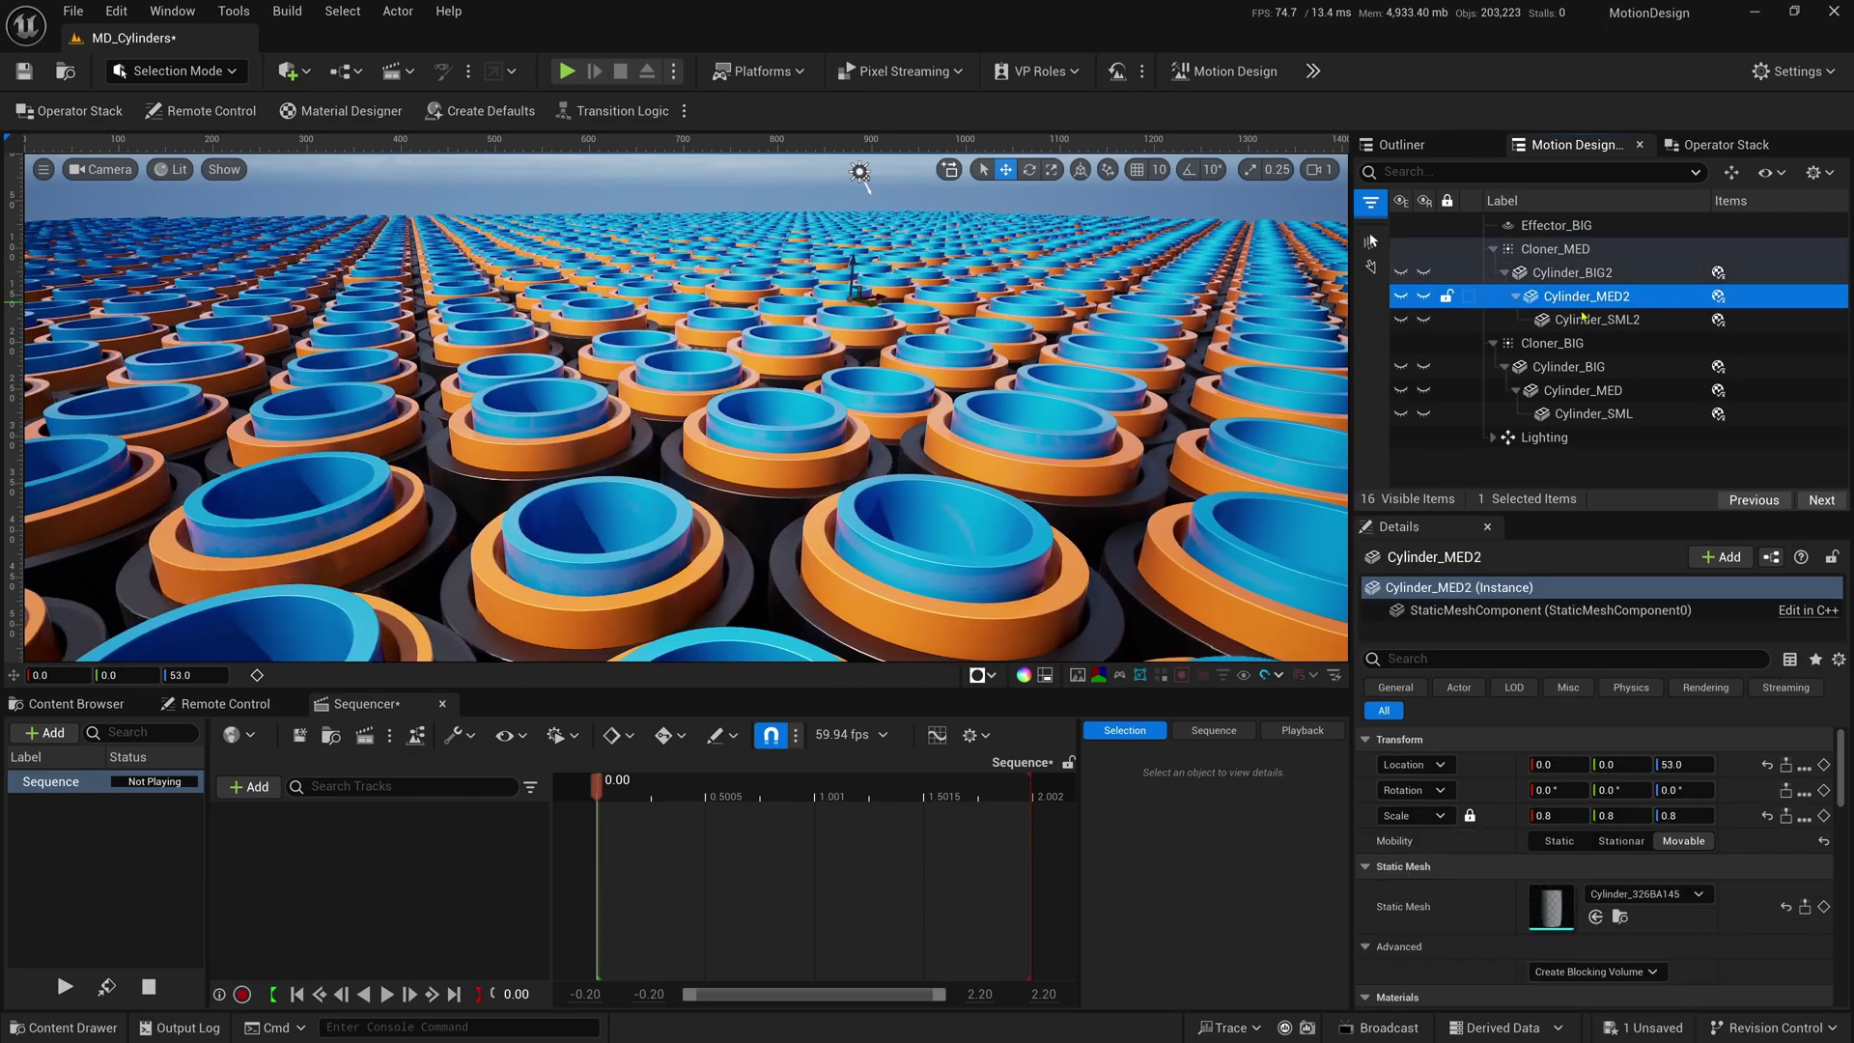
ctrl+click(1596, 320)
drag(1596, 320, 1565, 249)
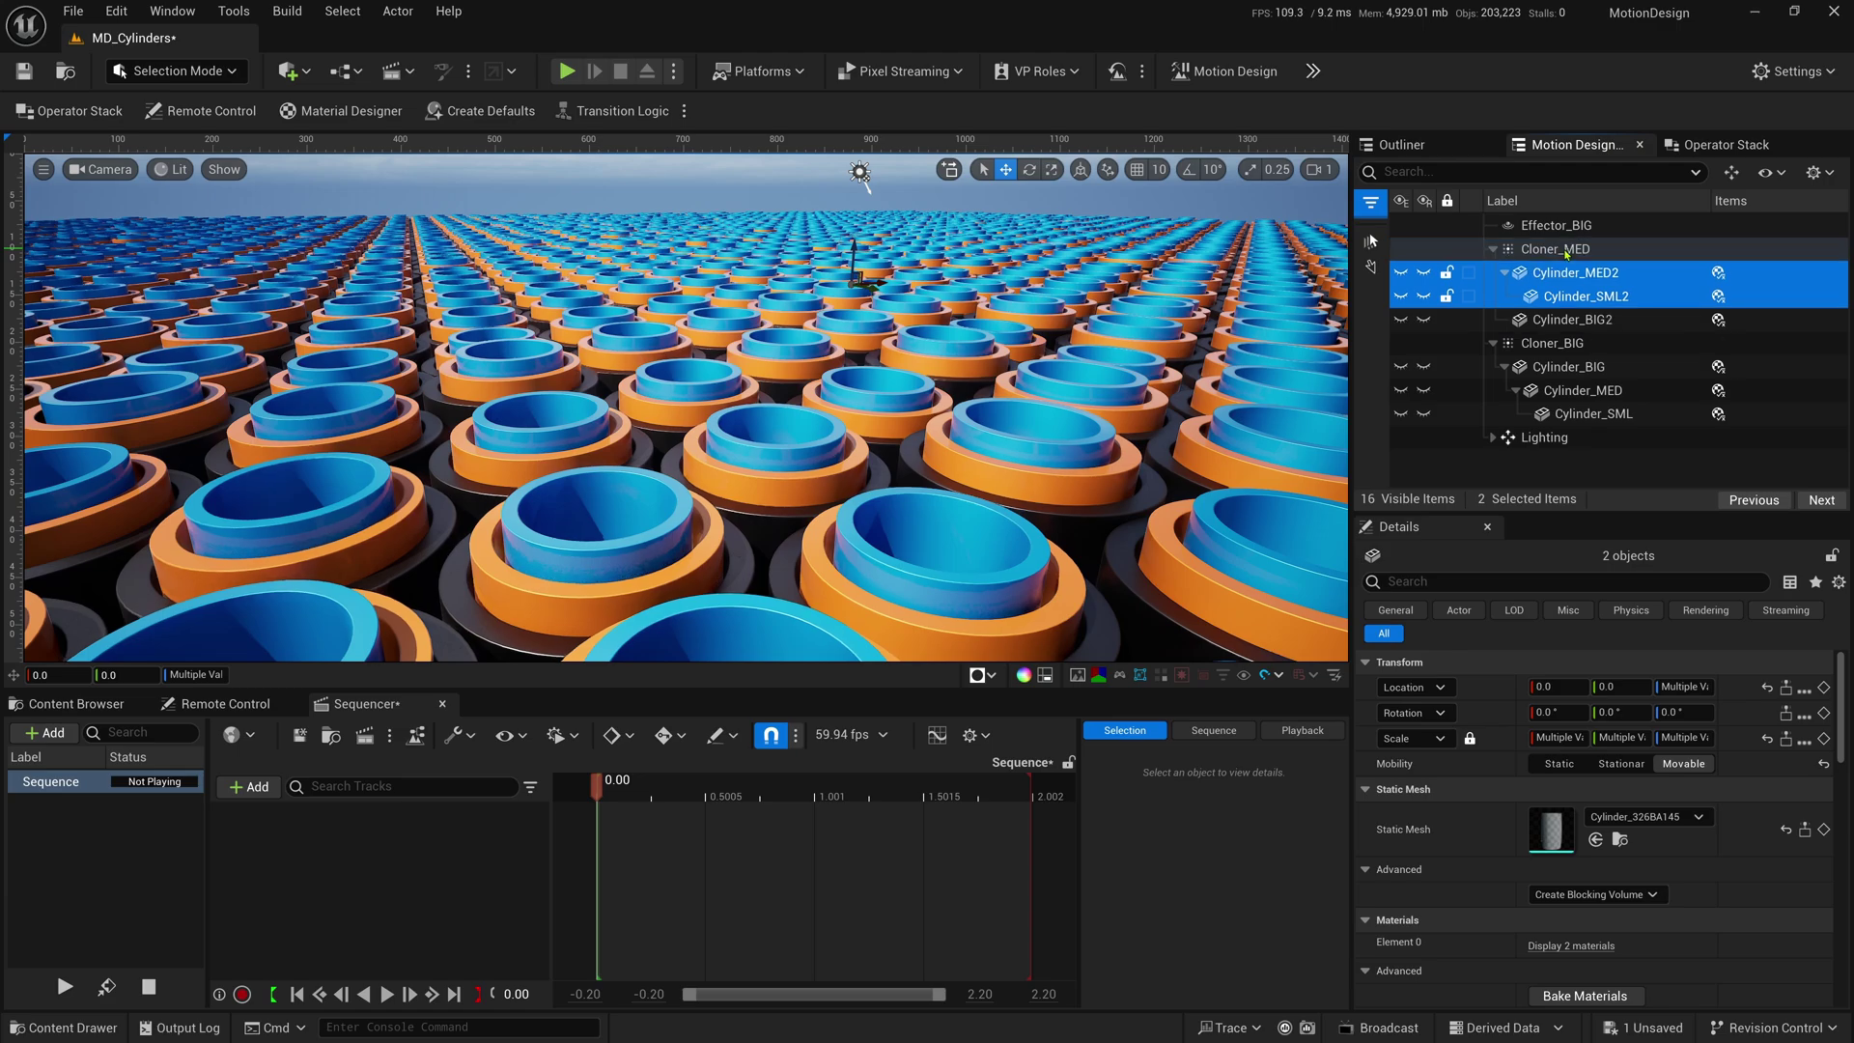
click(1655, 323)
key(Delete)
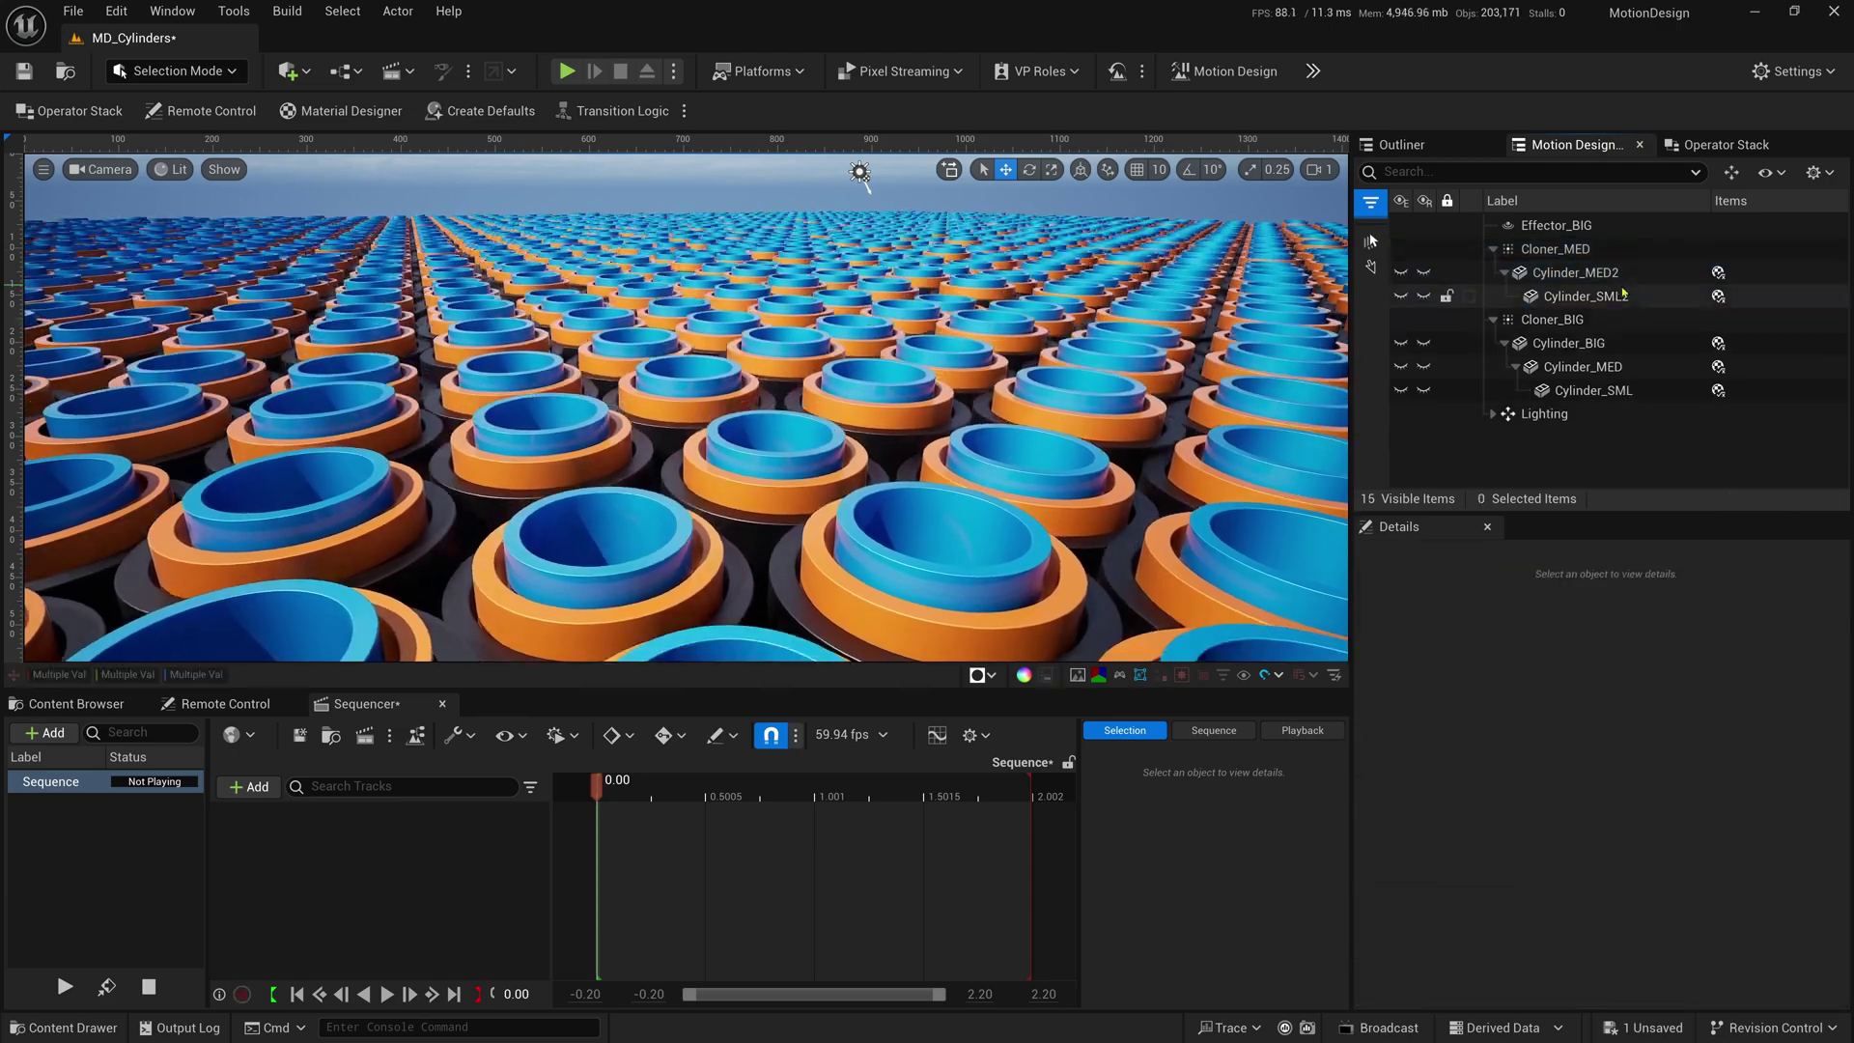
- Duplicate Cloner_MED with its cylinders and rename the copy as Cloner_SML
click(1547, 251)
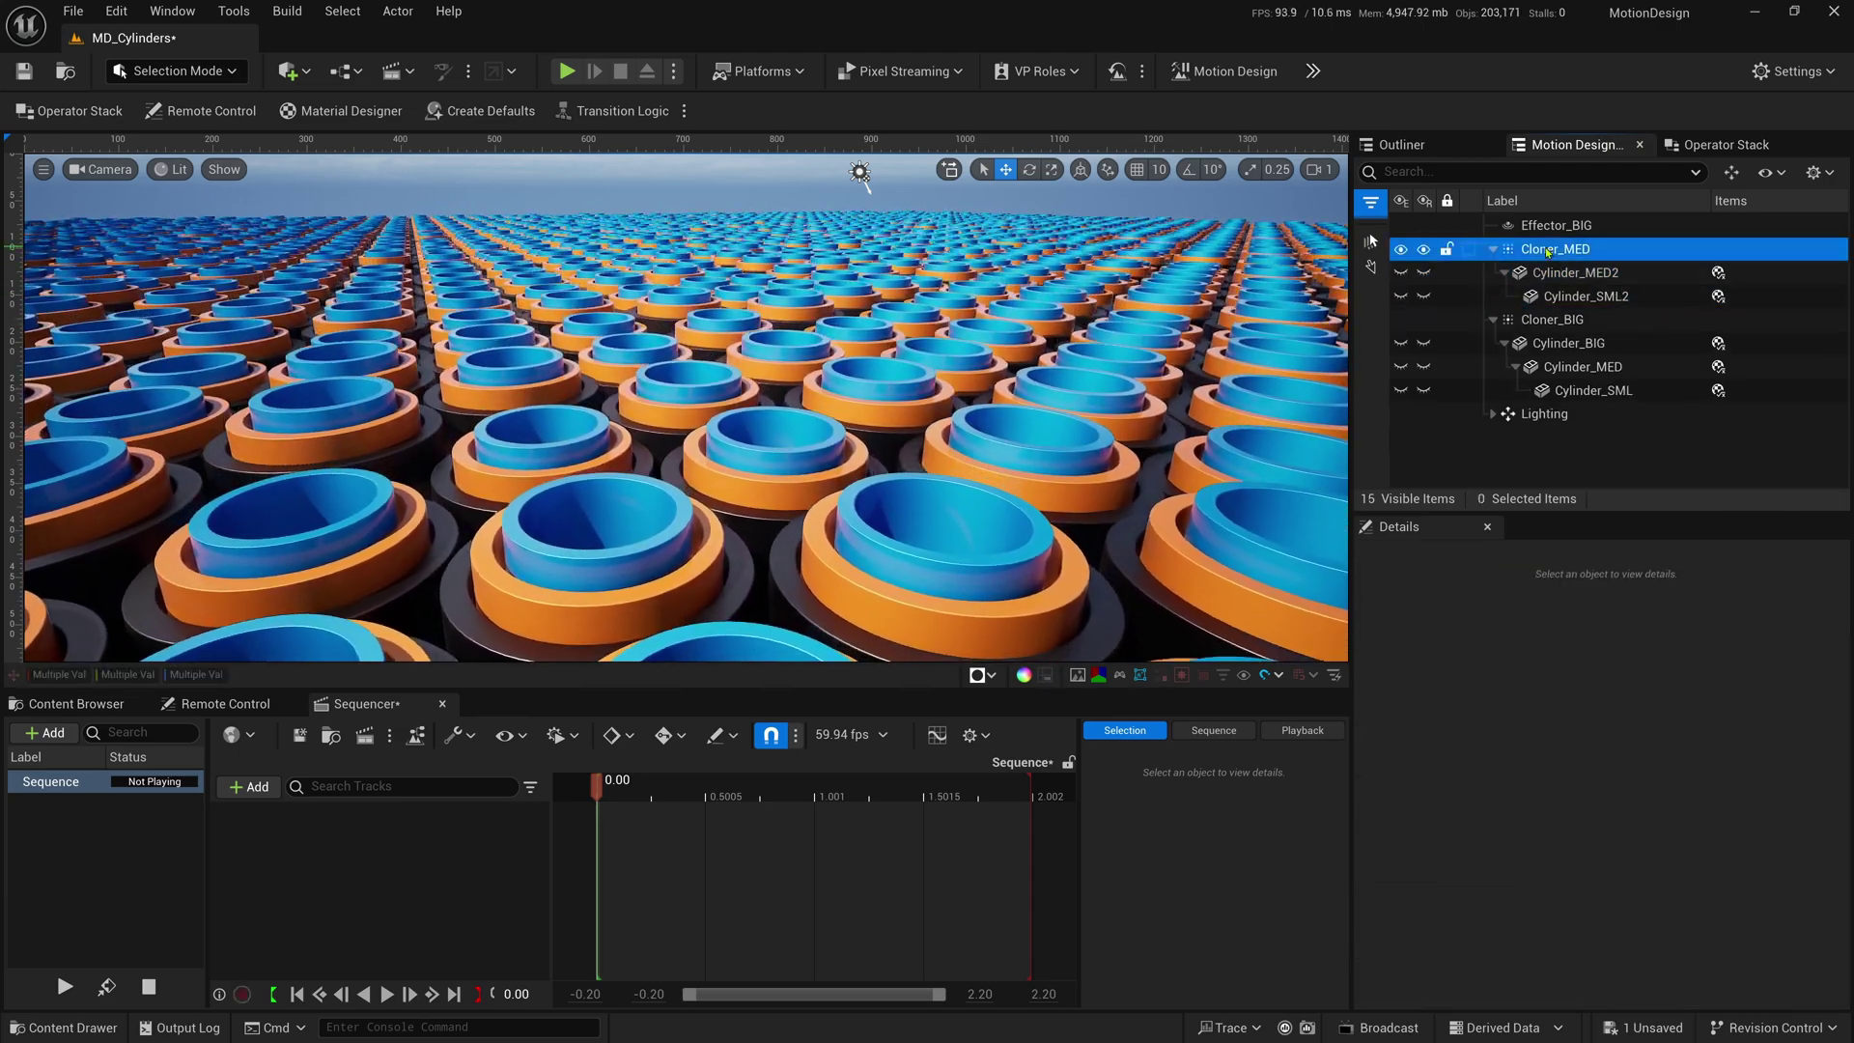
key(ctrl+d)
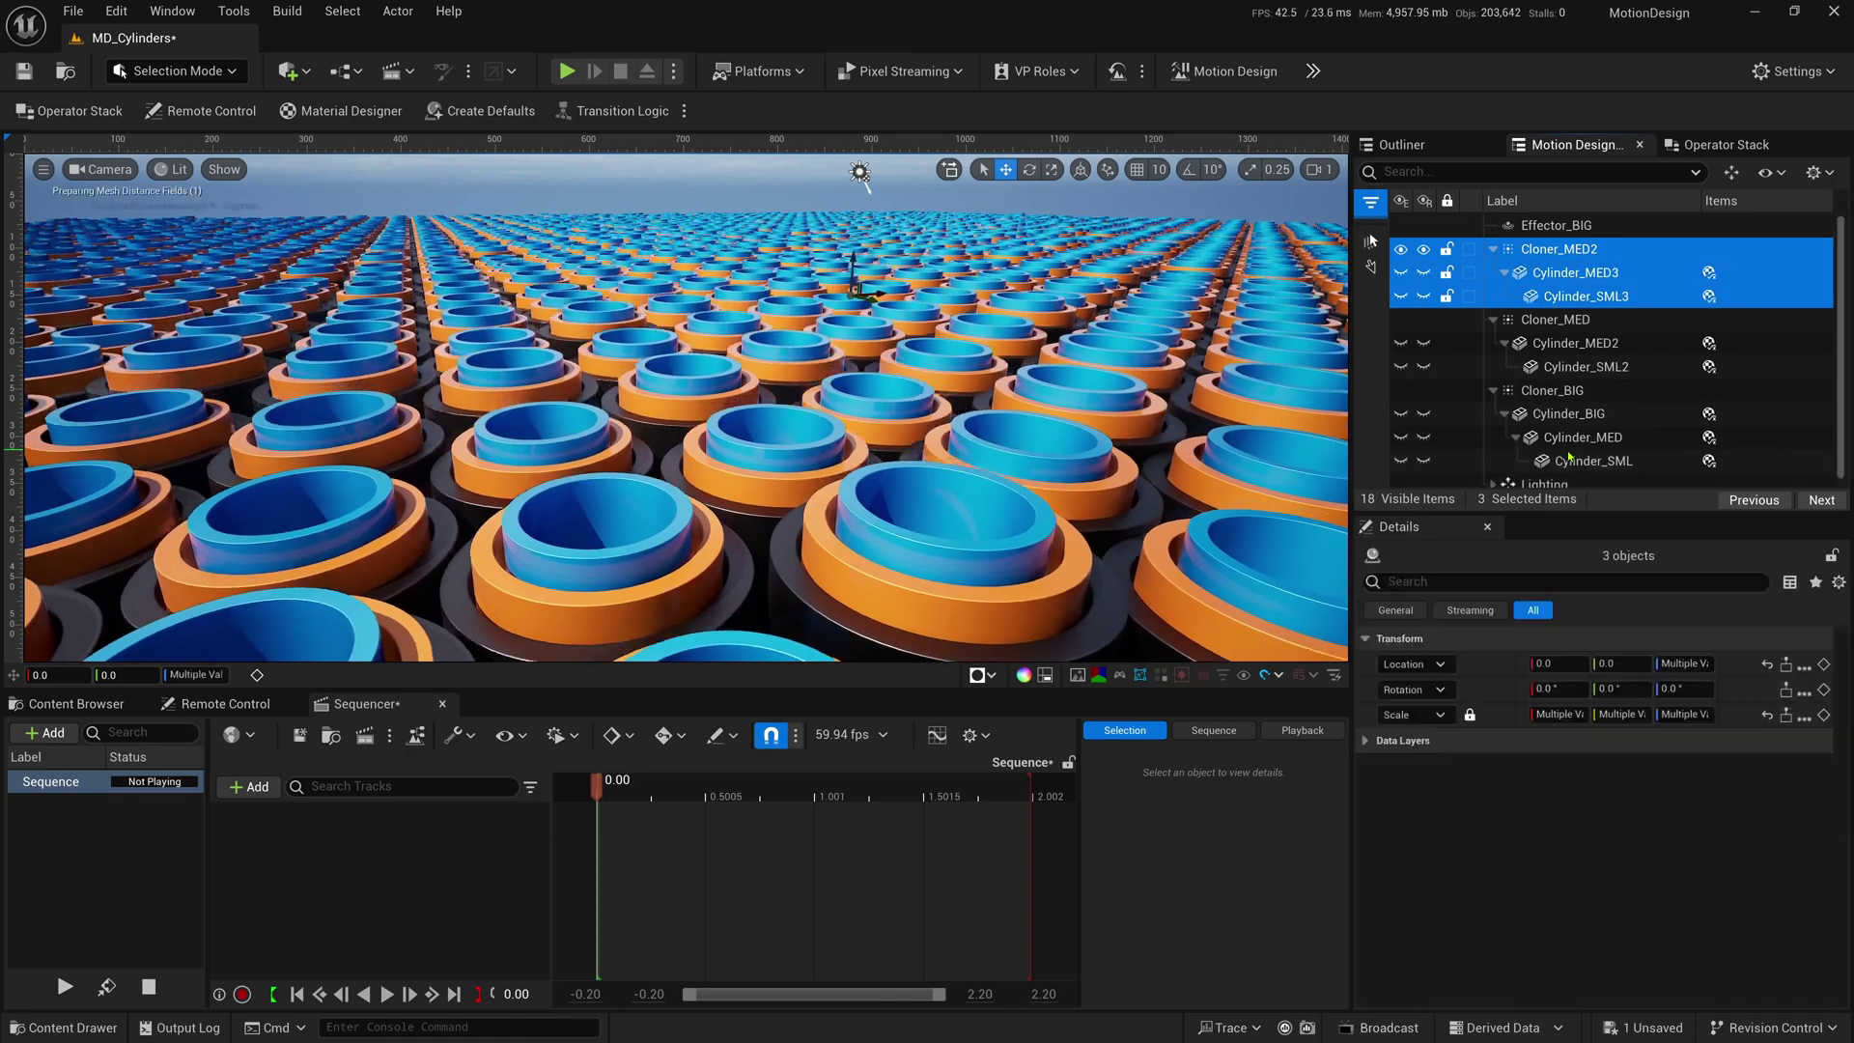
click(1554, 253)
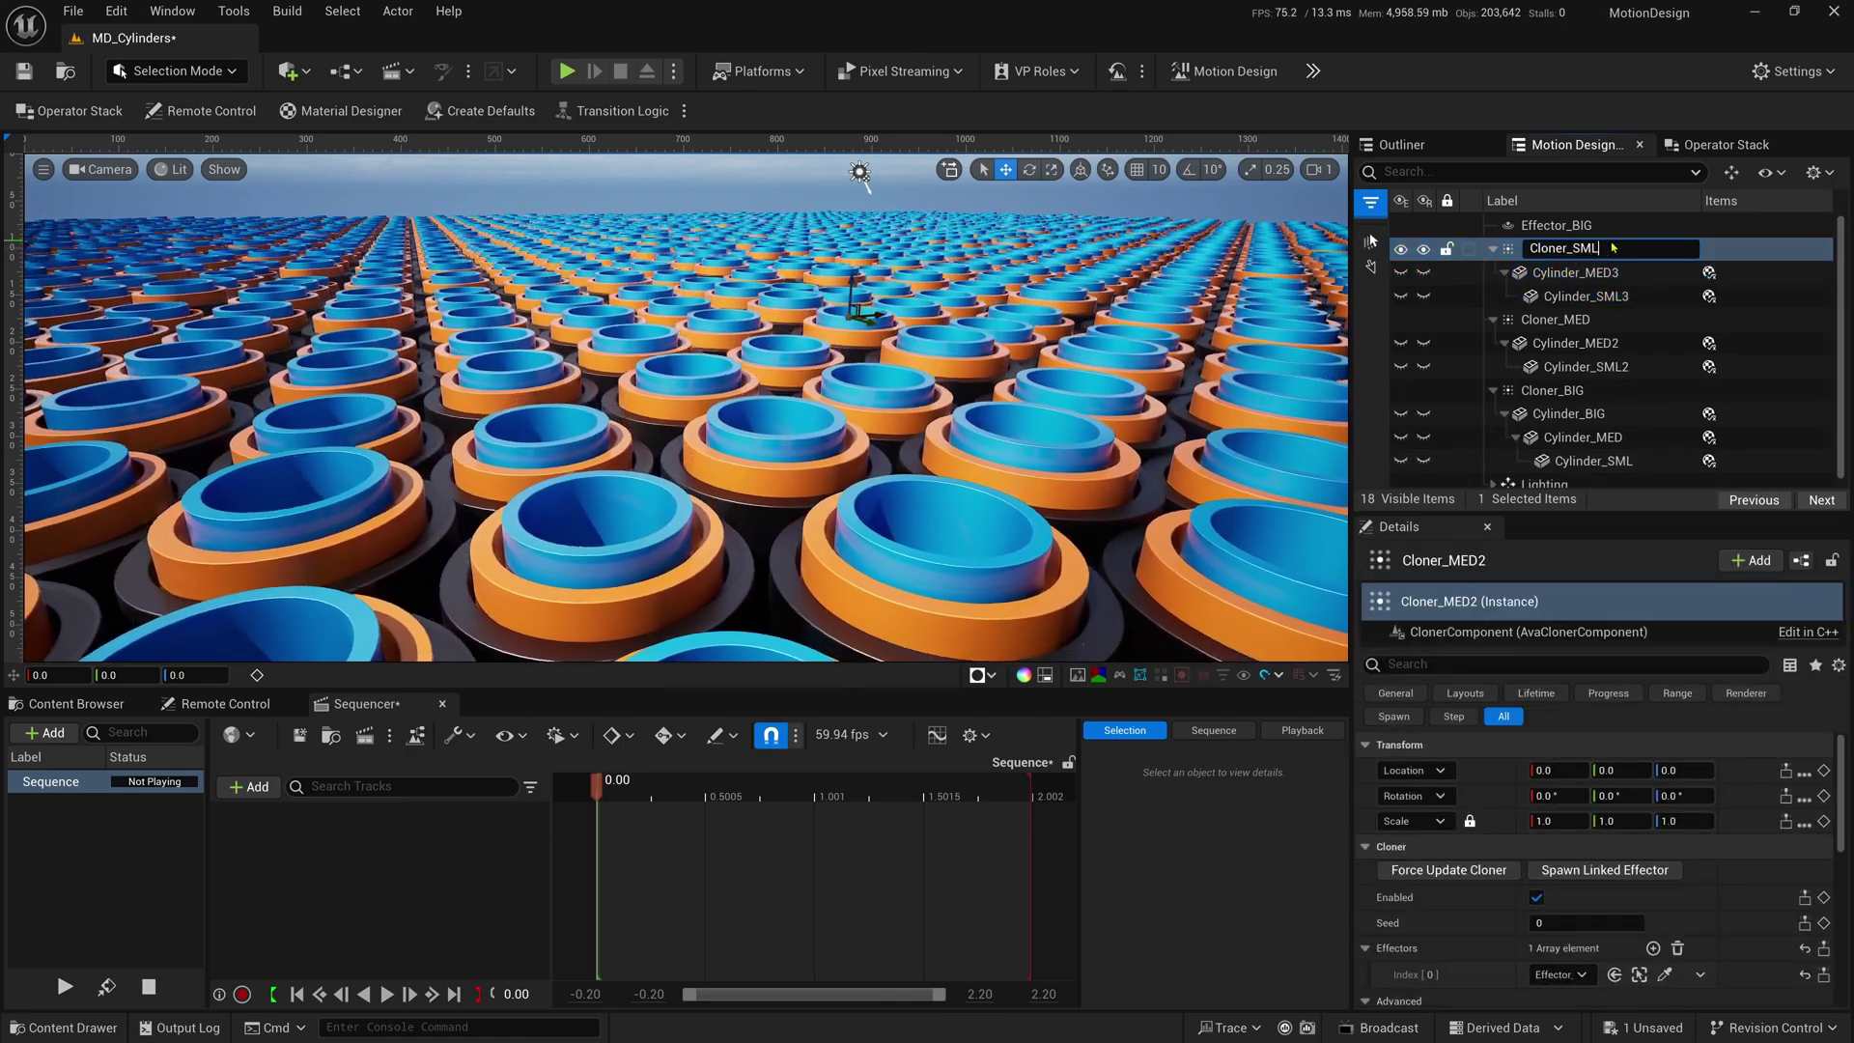
key(Return)
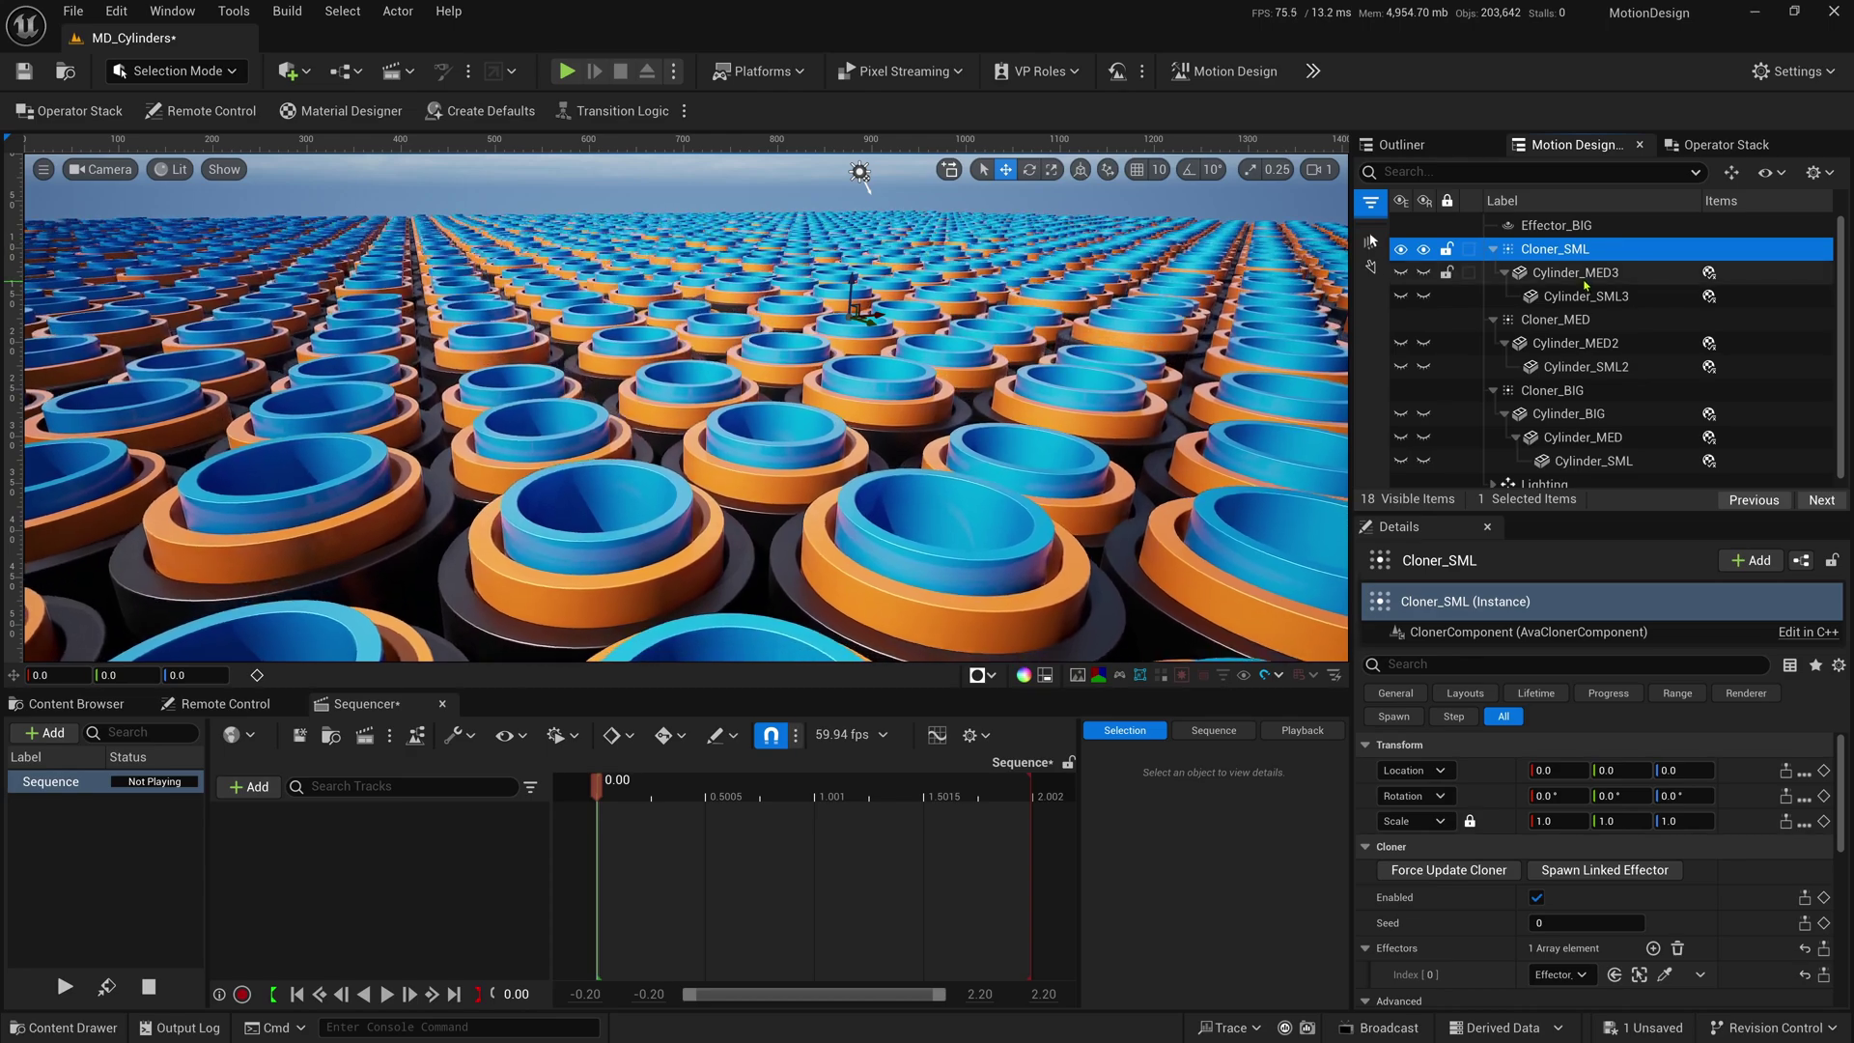
- Reparent Cylinder_SML3 directly under Cloner_SML and delete Cylinder_MED3
click(1642, 273)
click(1659, 298)
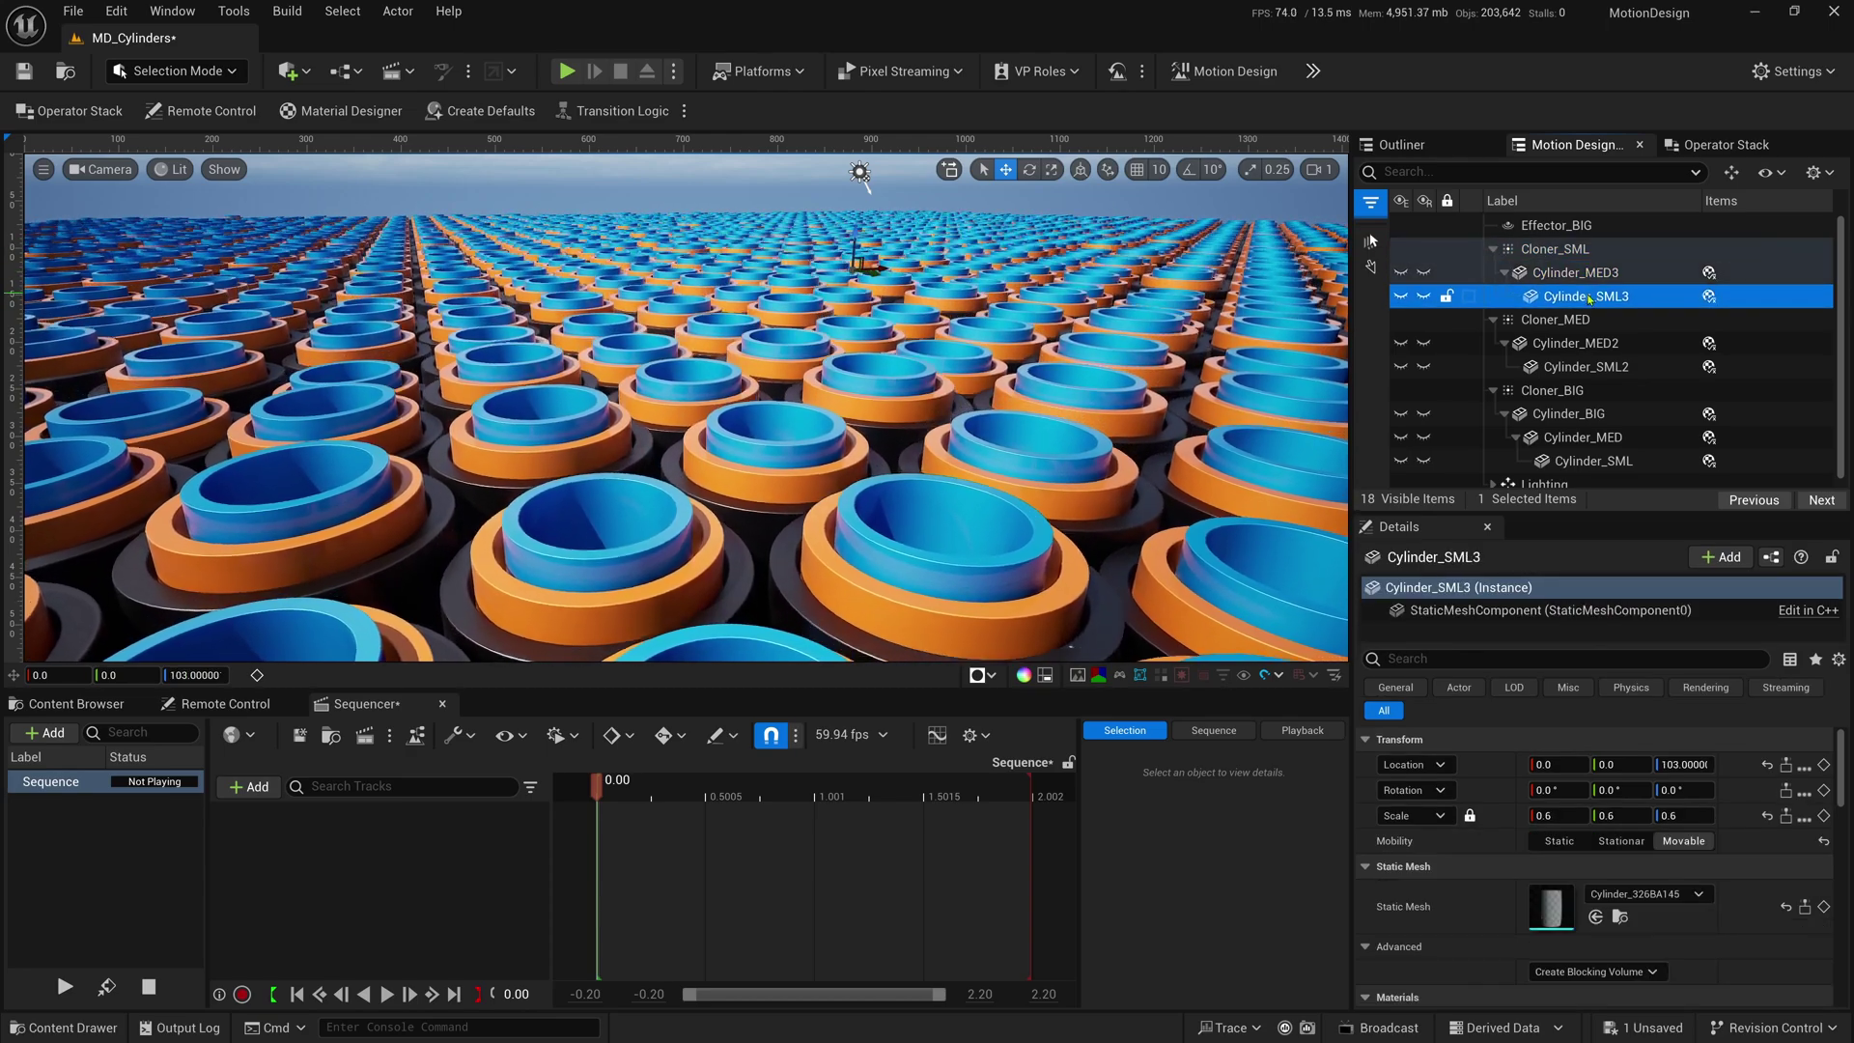
drag(1578, 274, 1572, 249)
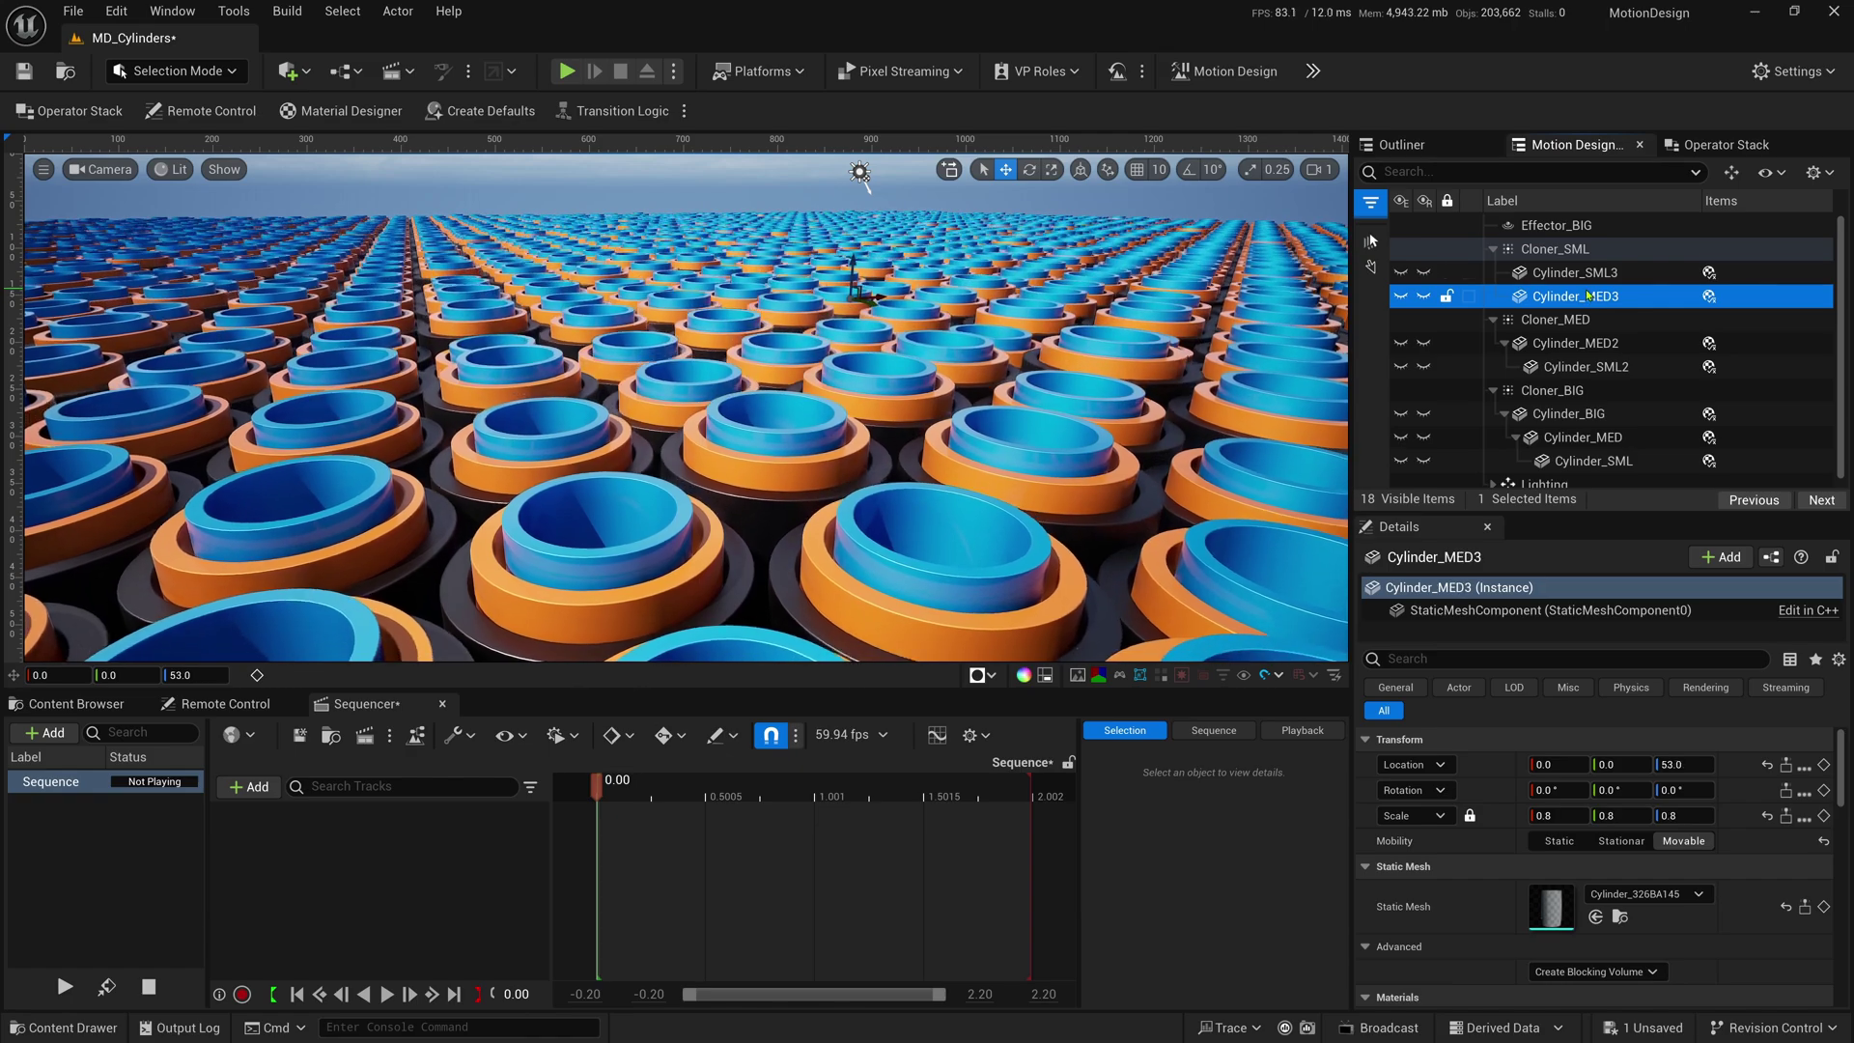
key(Delete)
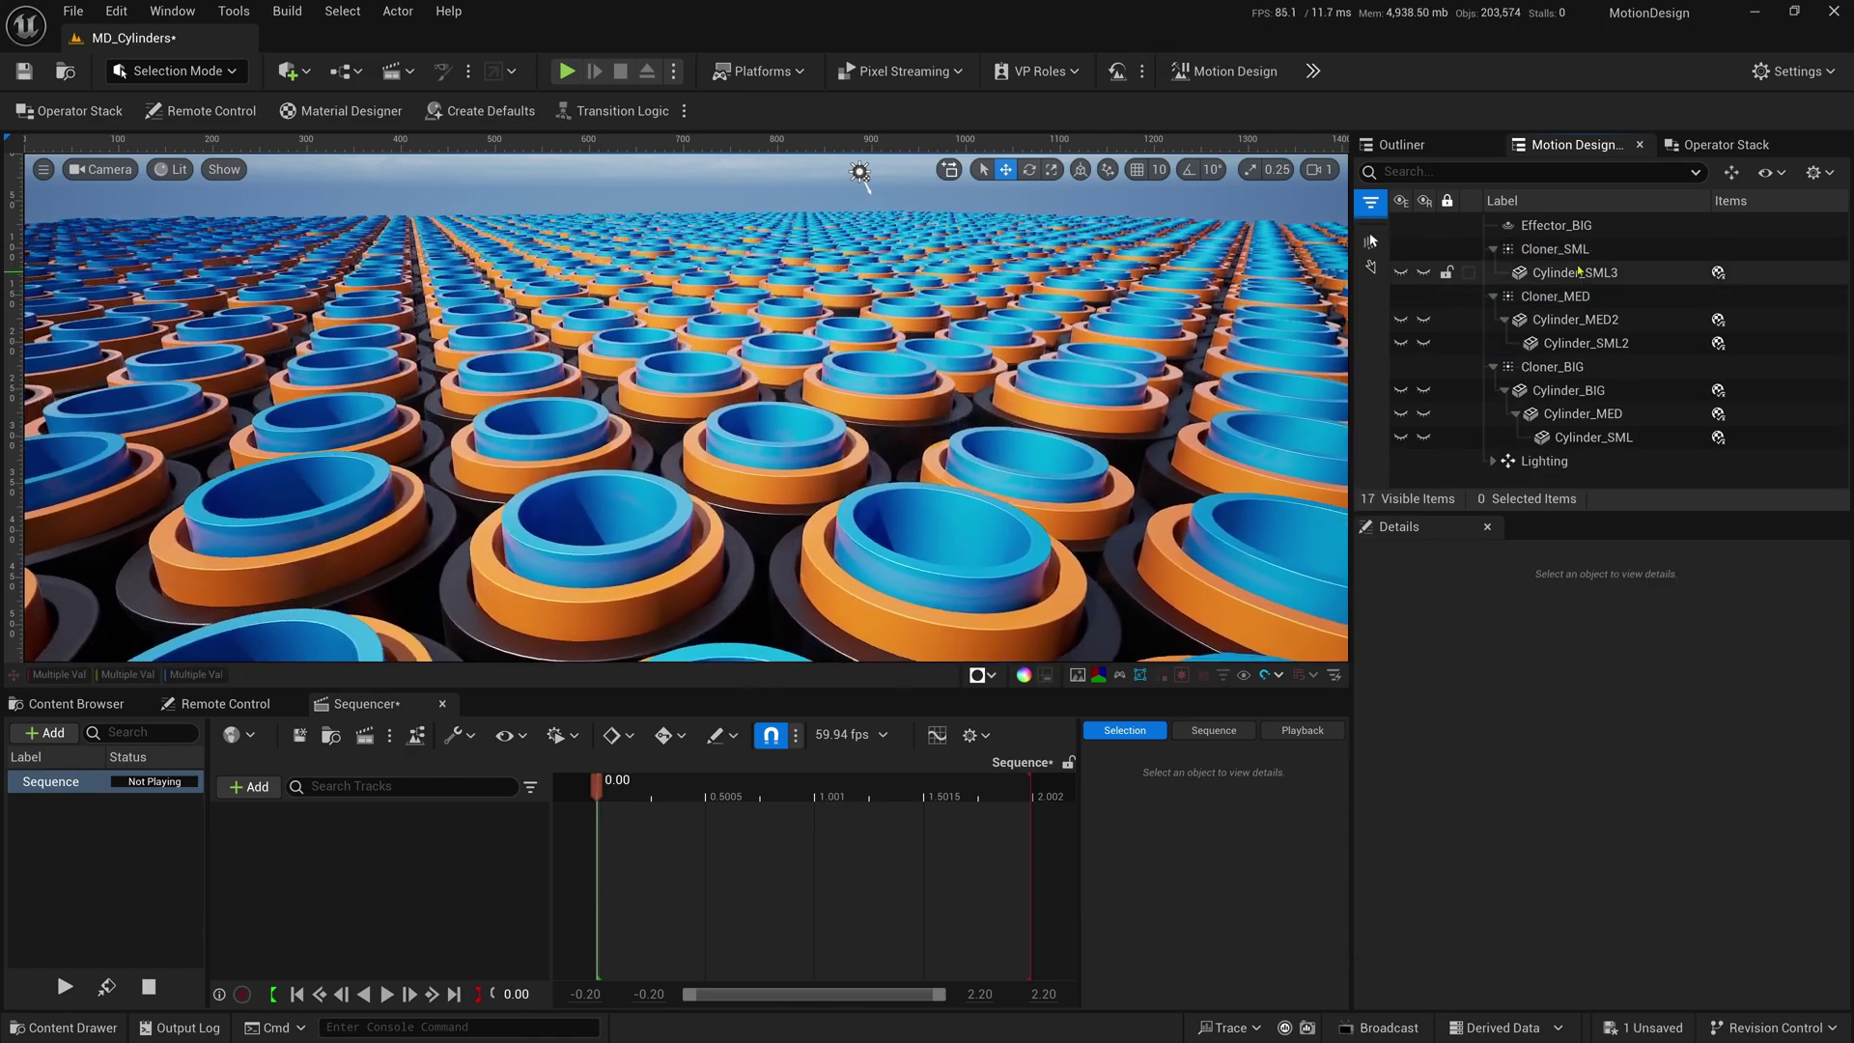
- Rename Cylinder_SML3 under Cloner_SML as Cylinder_SML
click(1555, 249)
click(1603, 273)
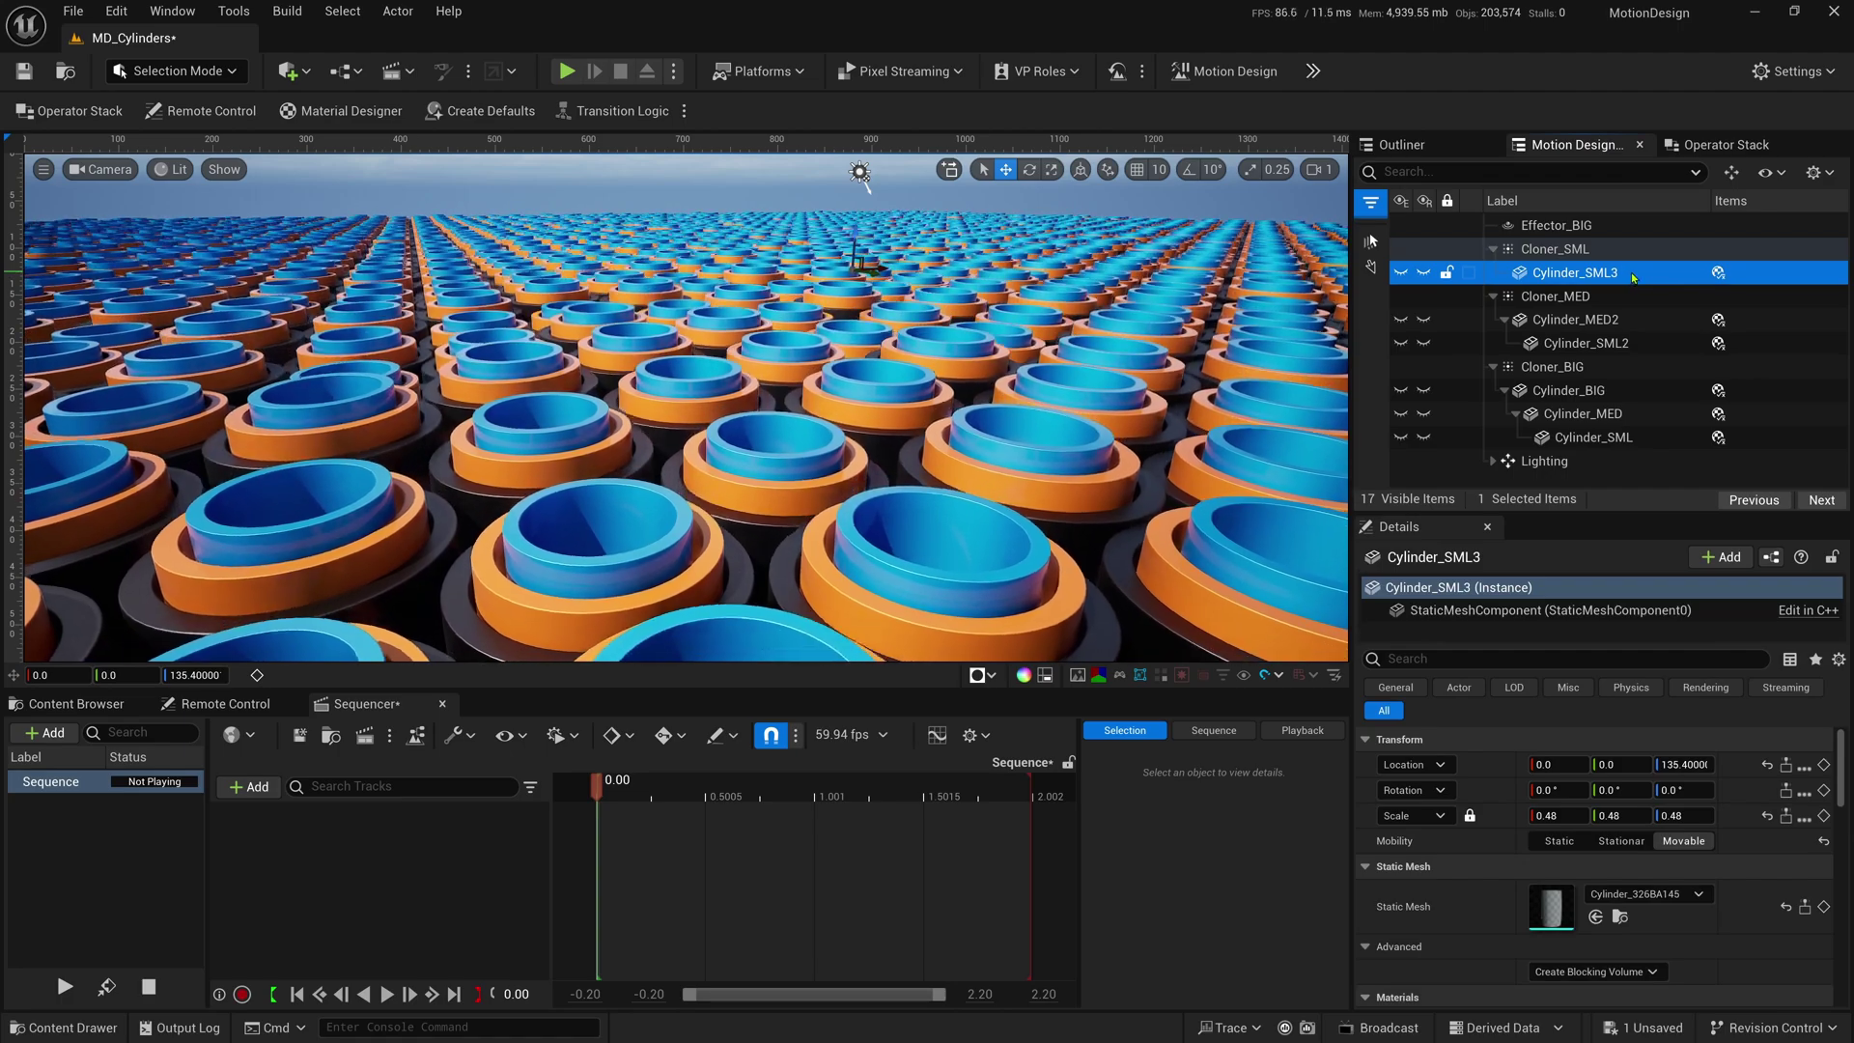
click(1603, 296)
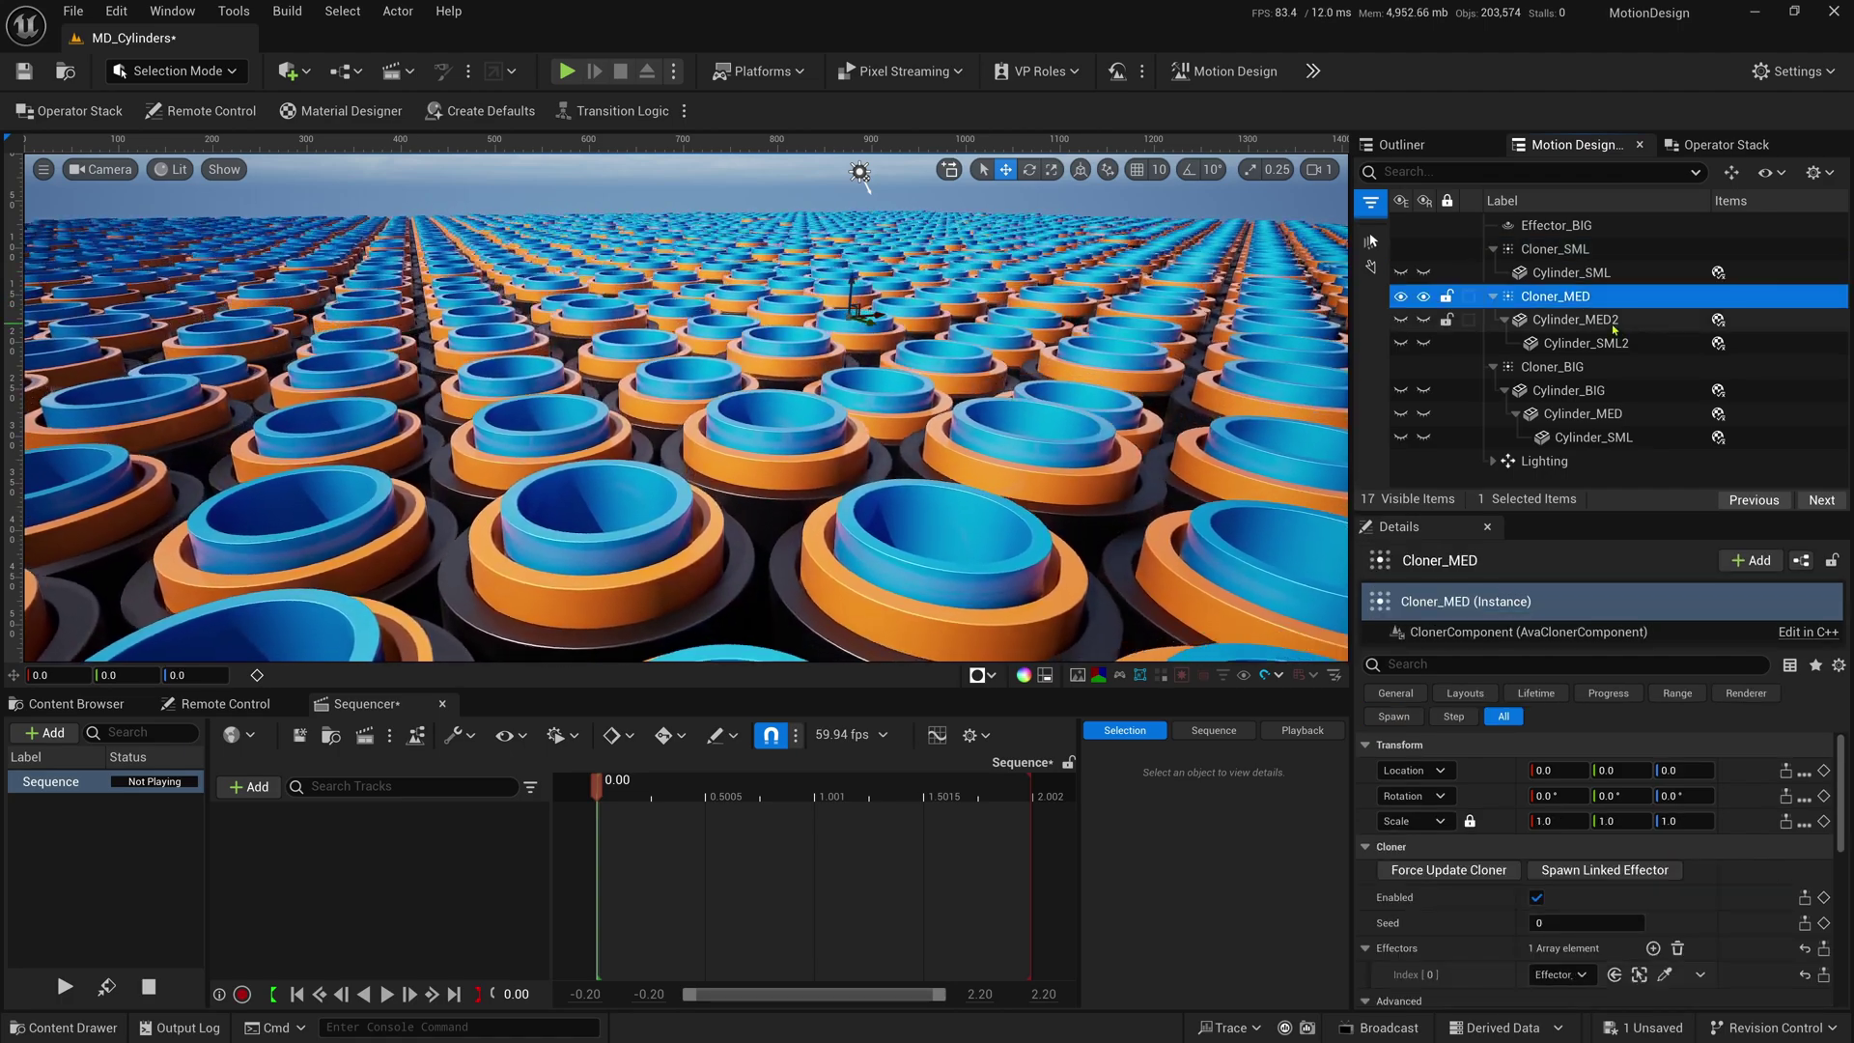
- Delete Cylinder_SML2 from Cloner_MED and rename Cylinder_MED2 as Cylinder_MED
click(1603, 344)
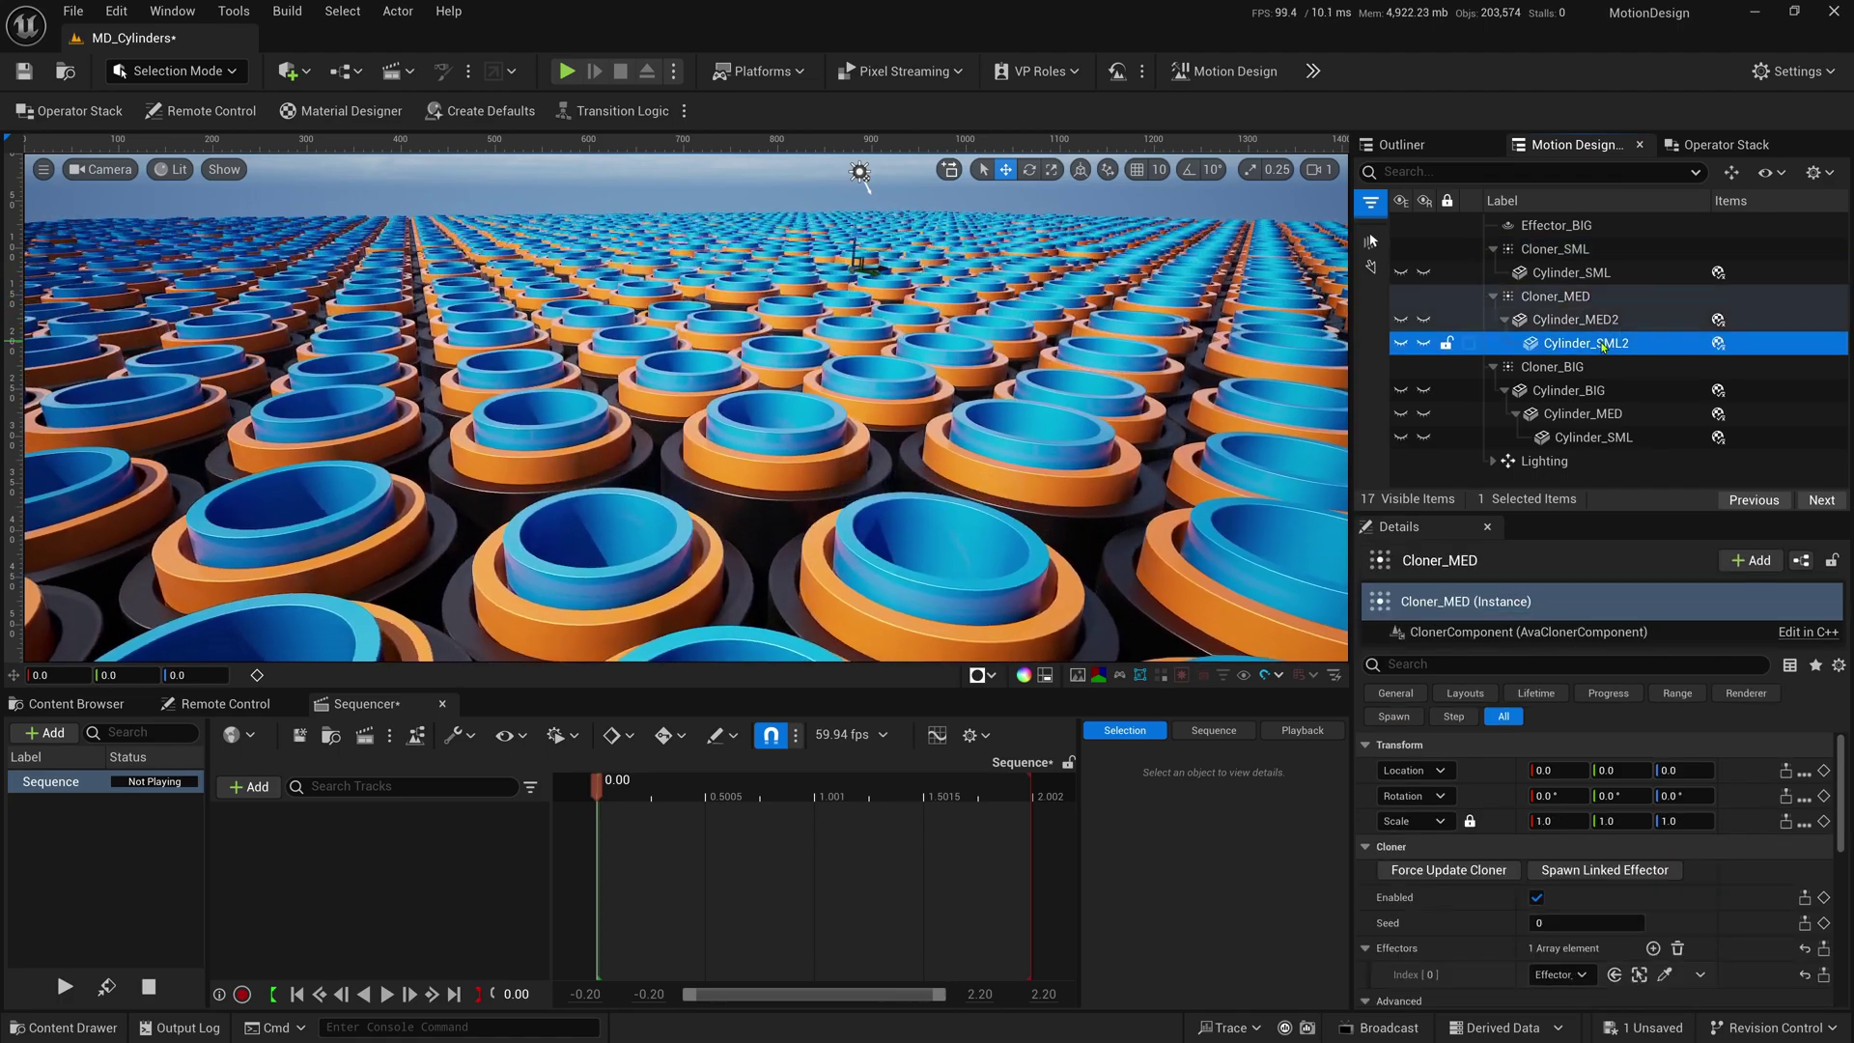
key(Delete)
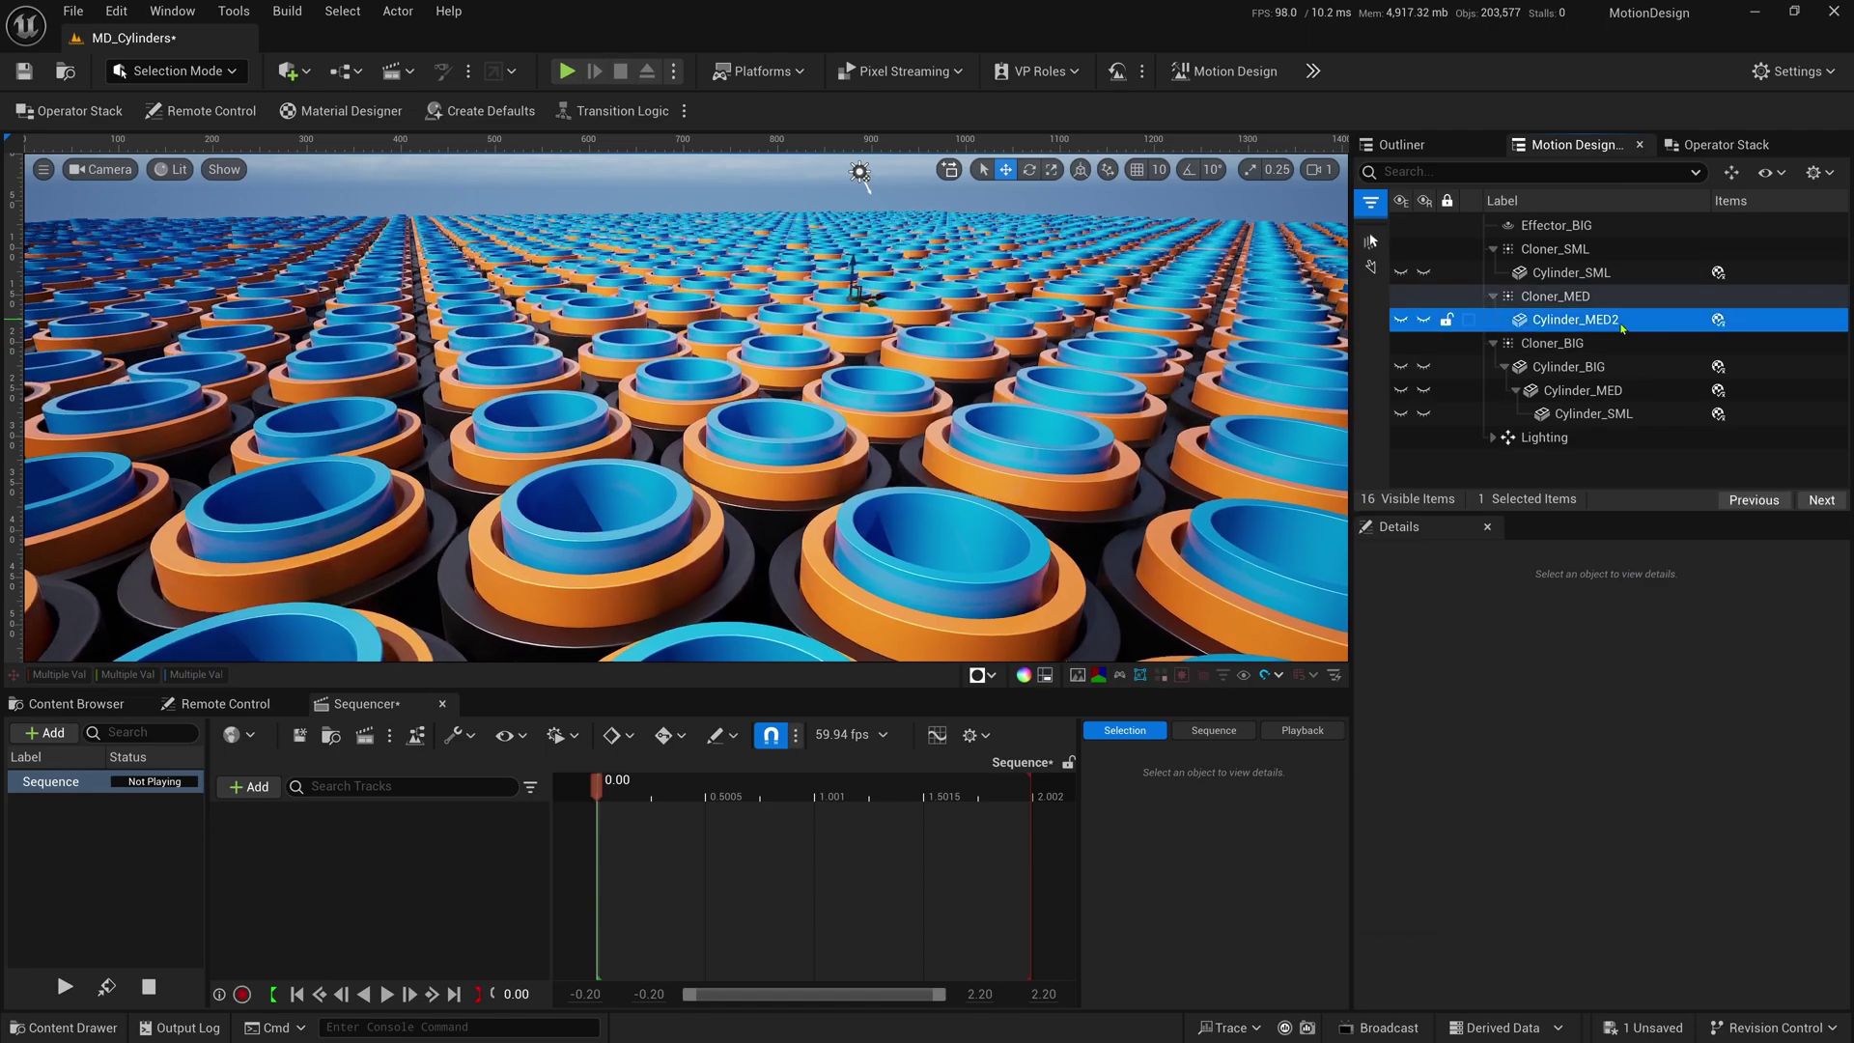
click(1622, 327)
key(F2)
click(1631, 325)
key(BackSpace)
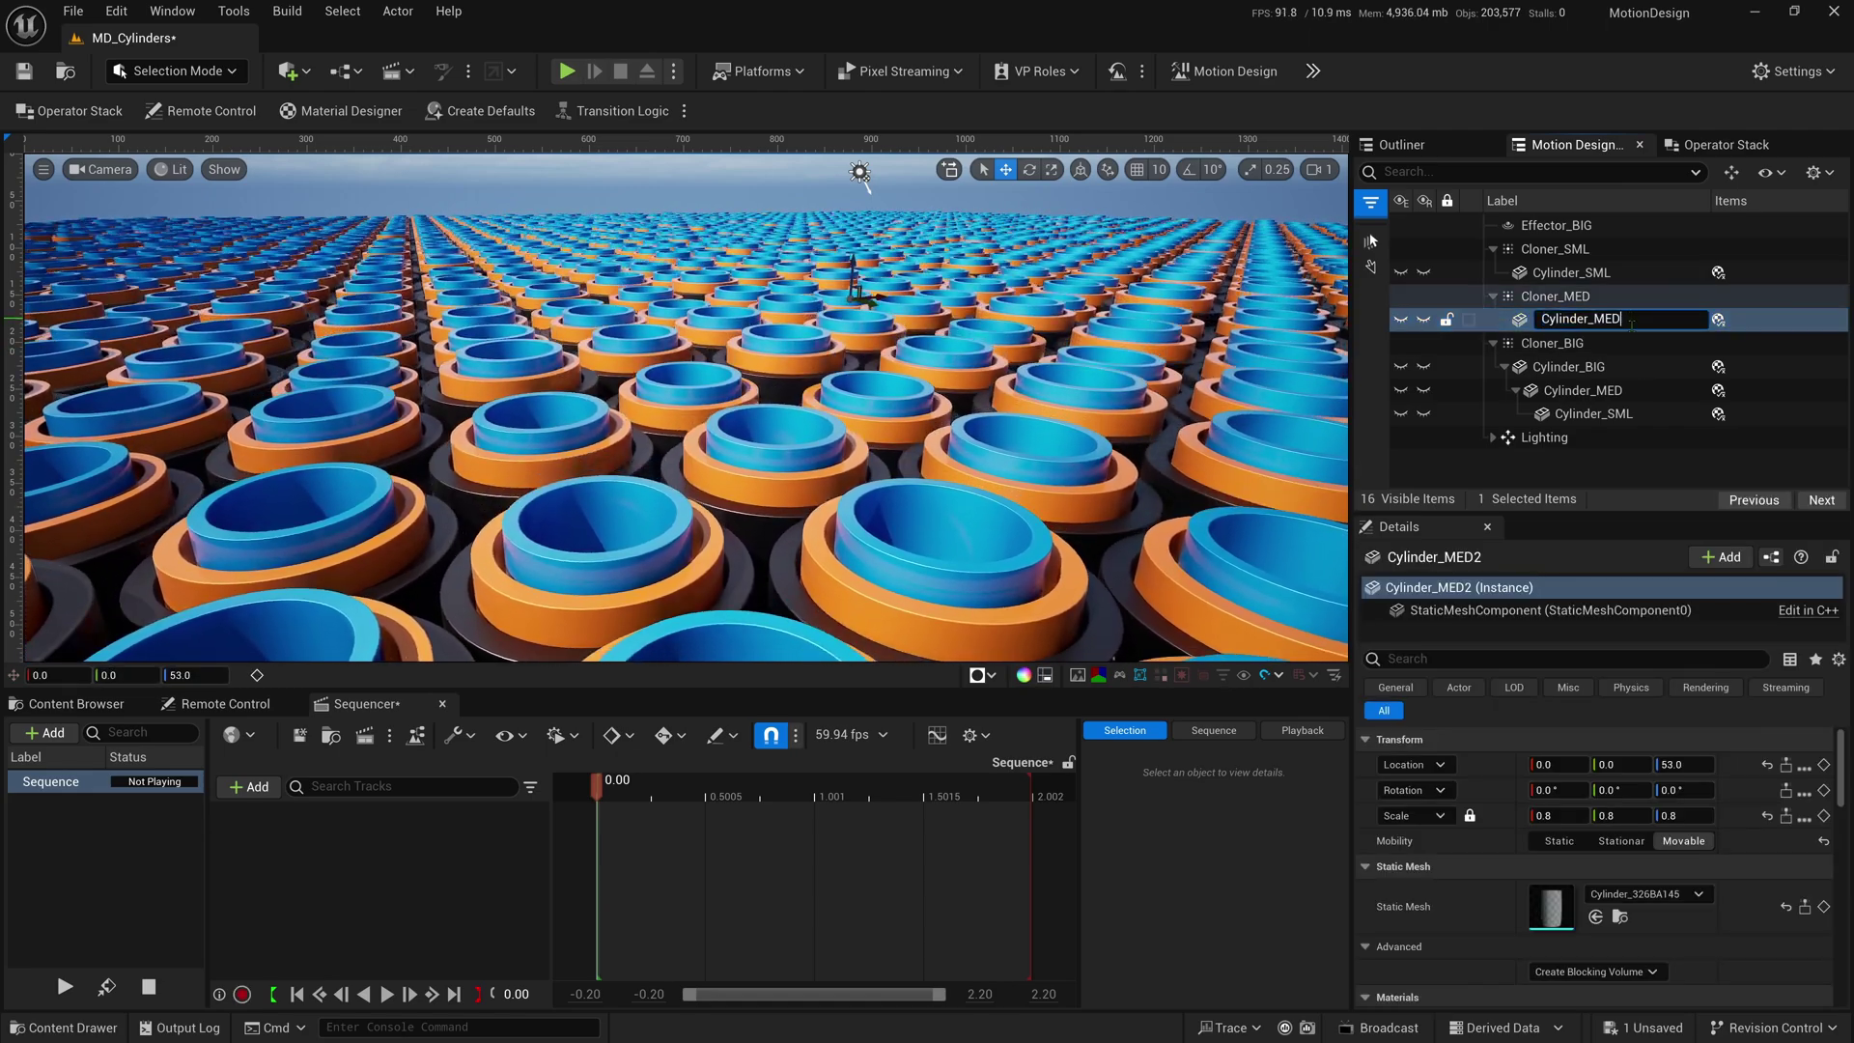
click(1628, 344)
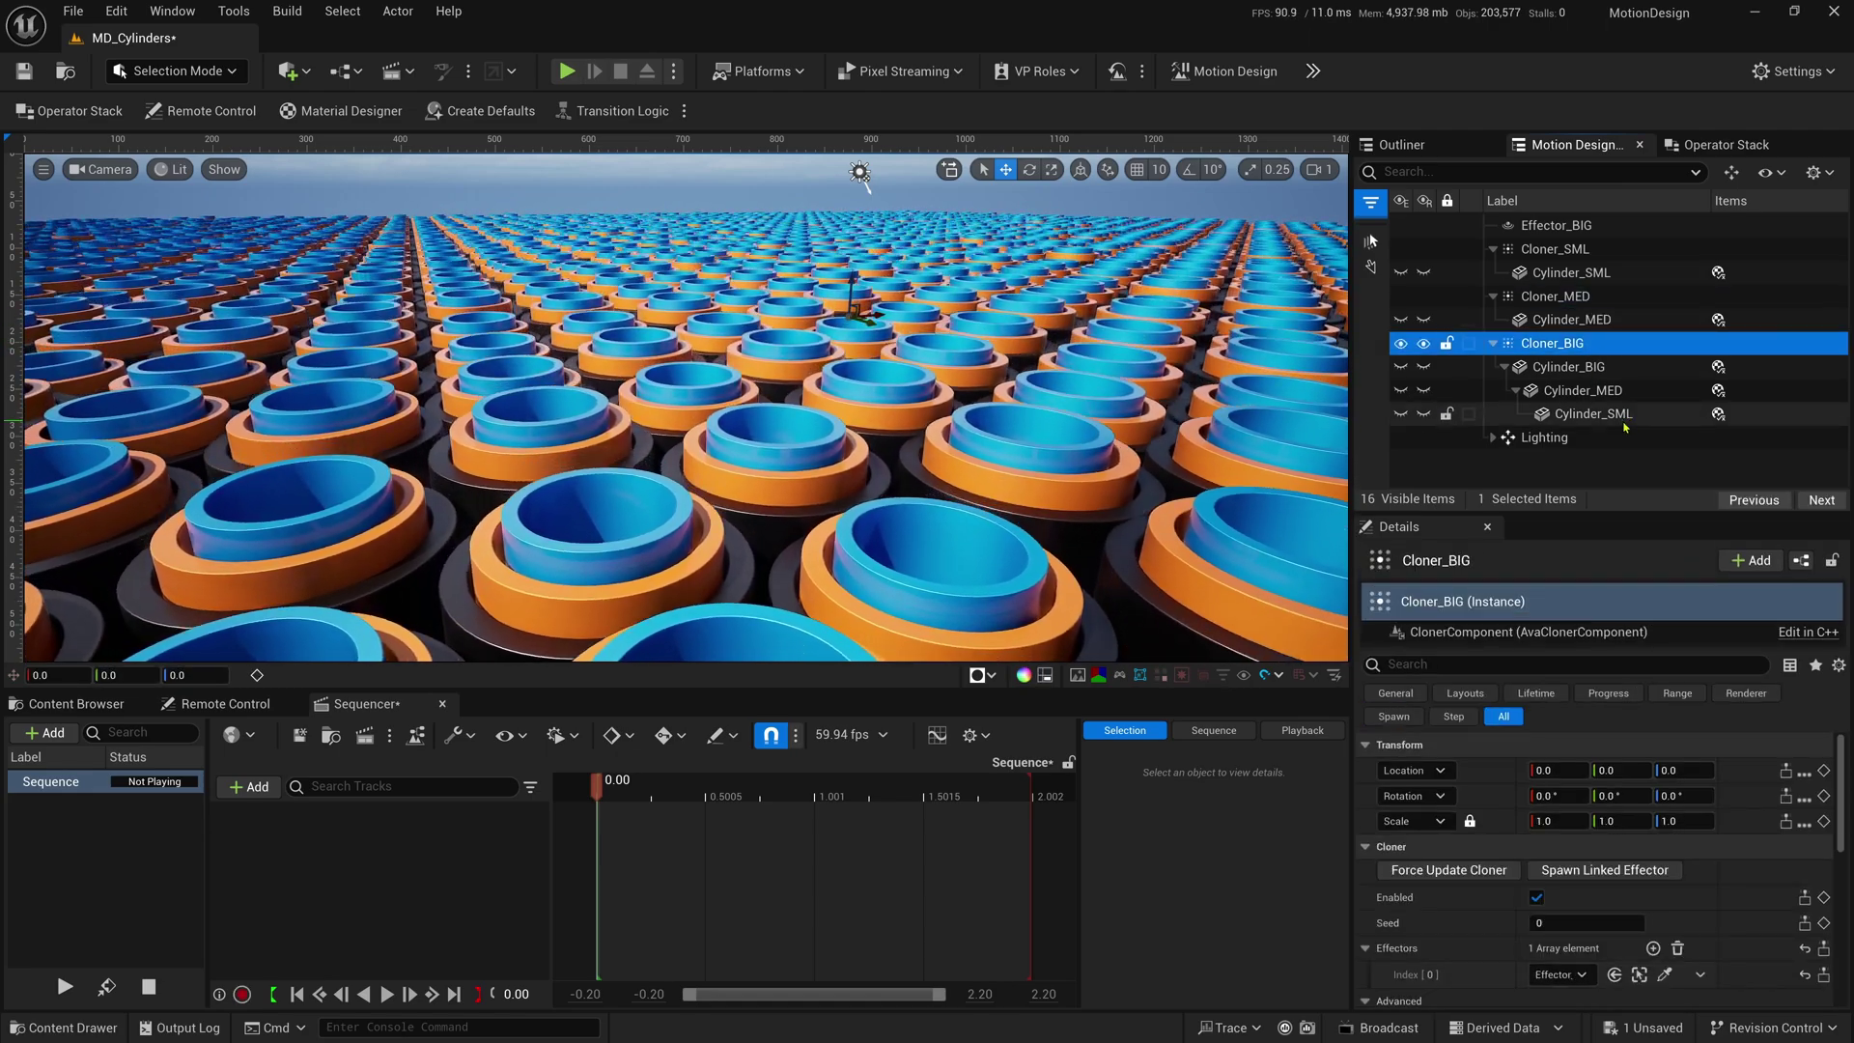
- Delete Cylinder_MED and its child Cylinder_SML from under Cylinder_BIG in Cloner_BIG
click(1587, 392)
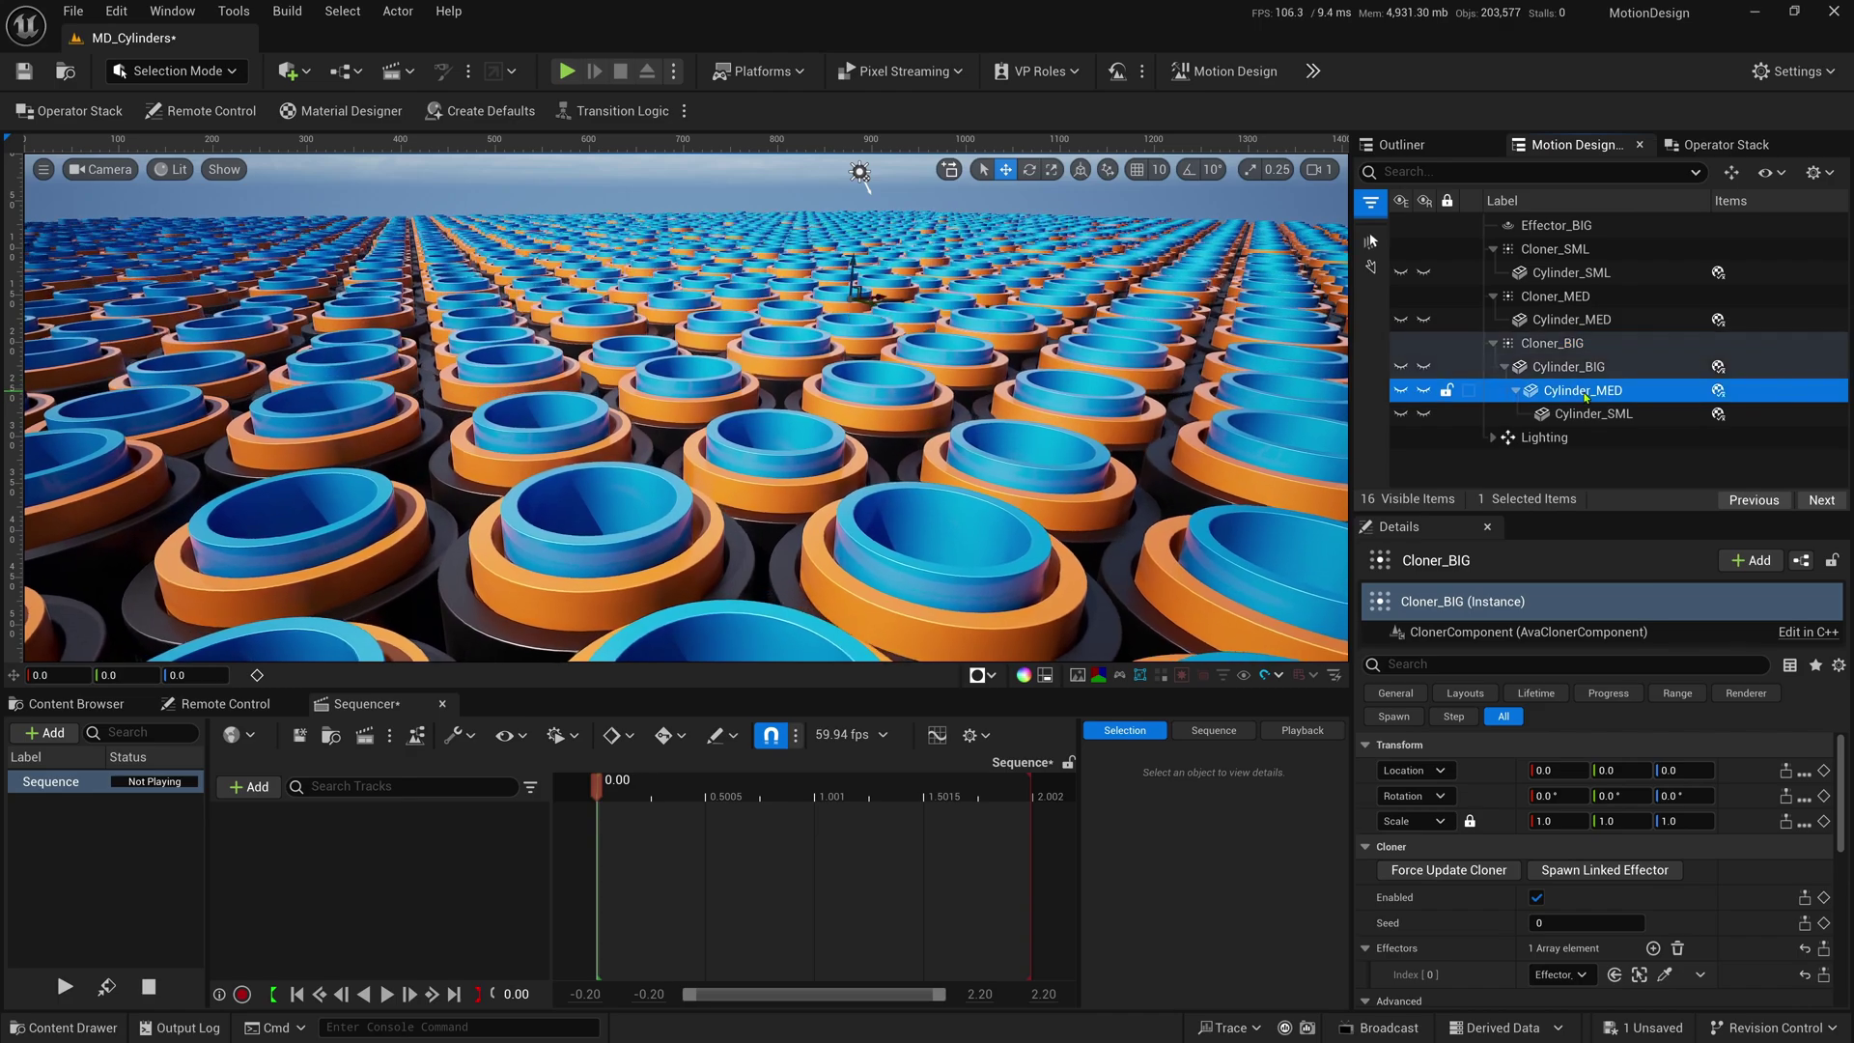
key(Delete)
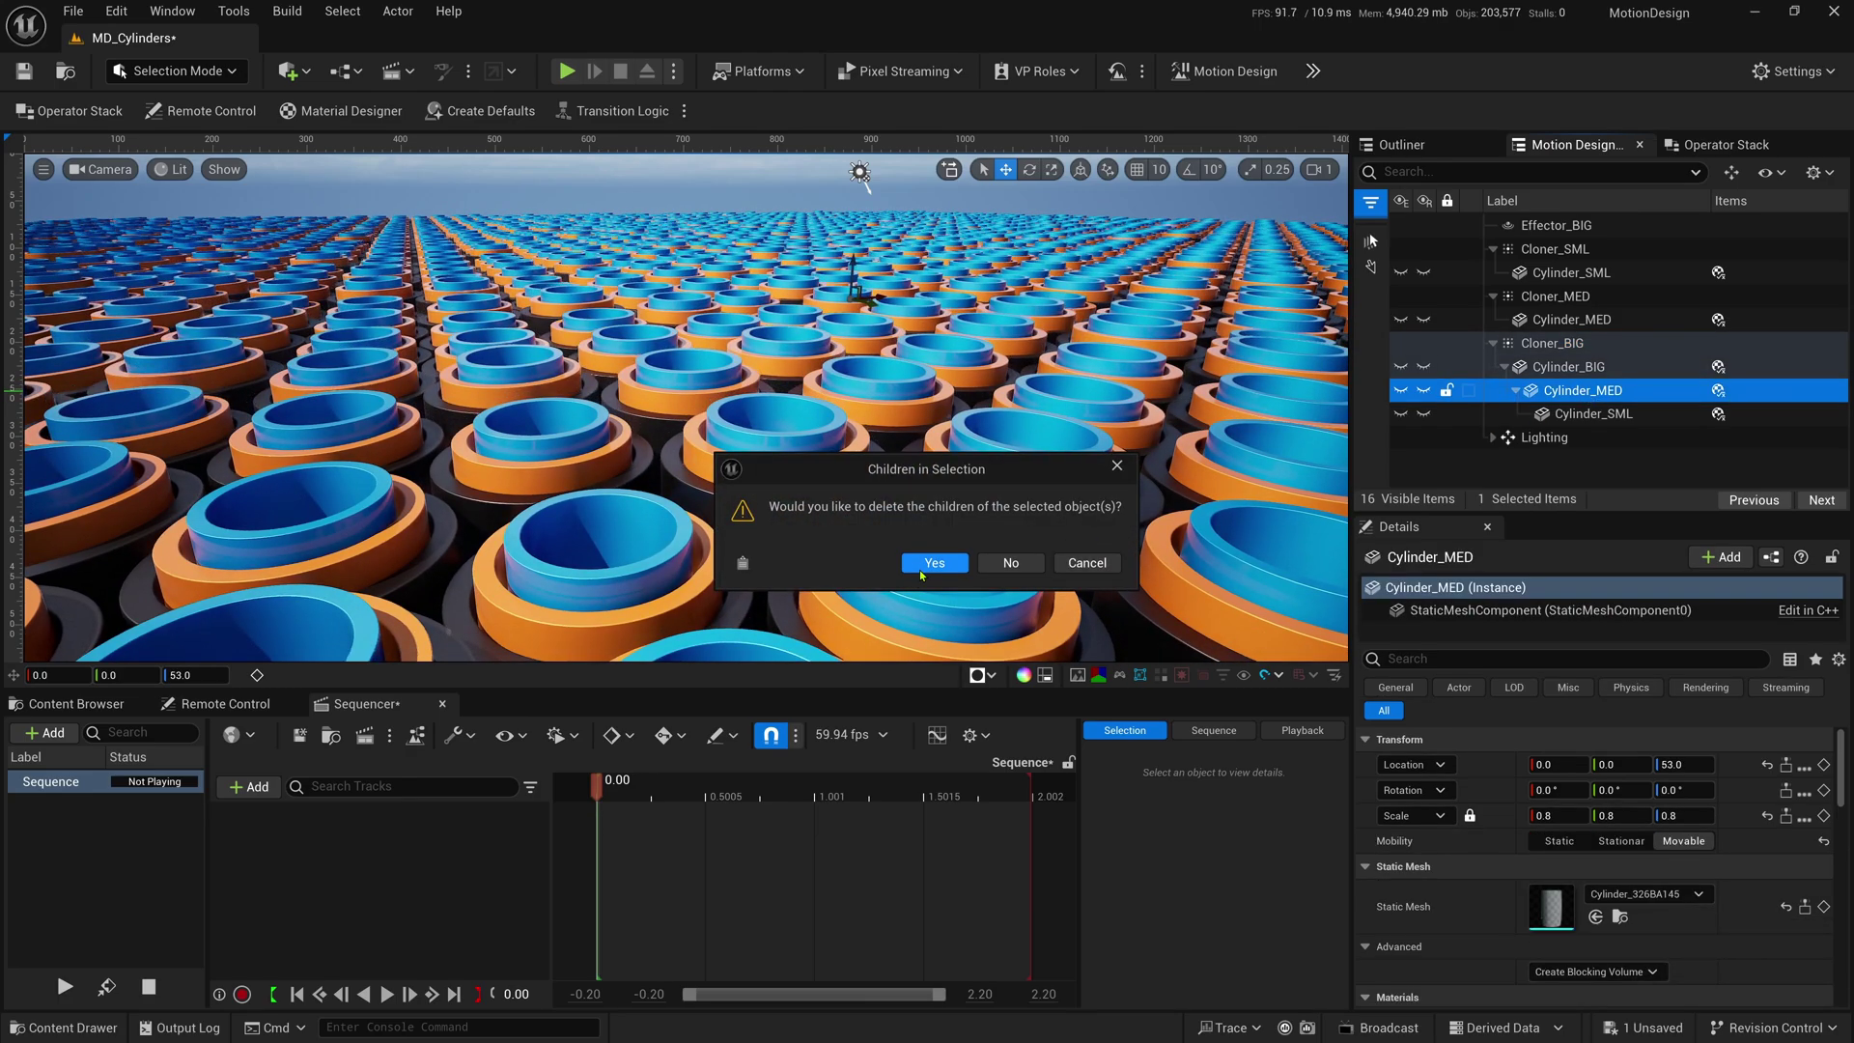
click(932, 563)
- Review the hierarchy of the three cloners, their single cylinders and Effector_BIG
click(1623, 367)
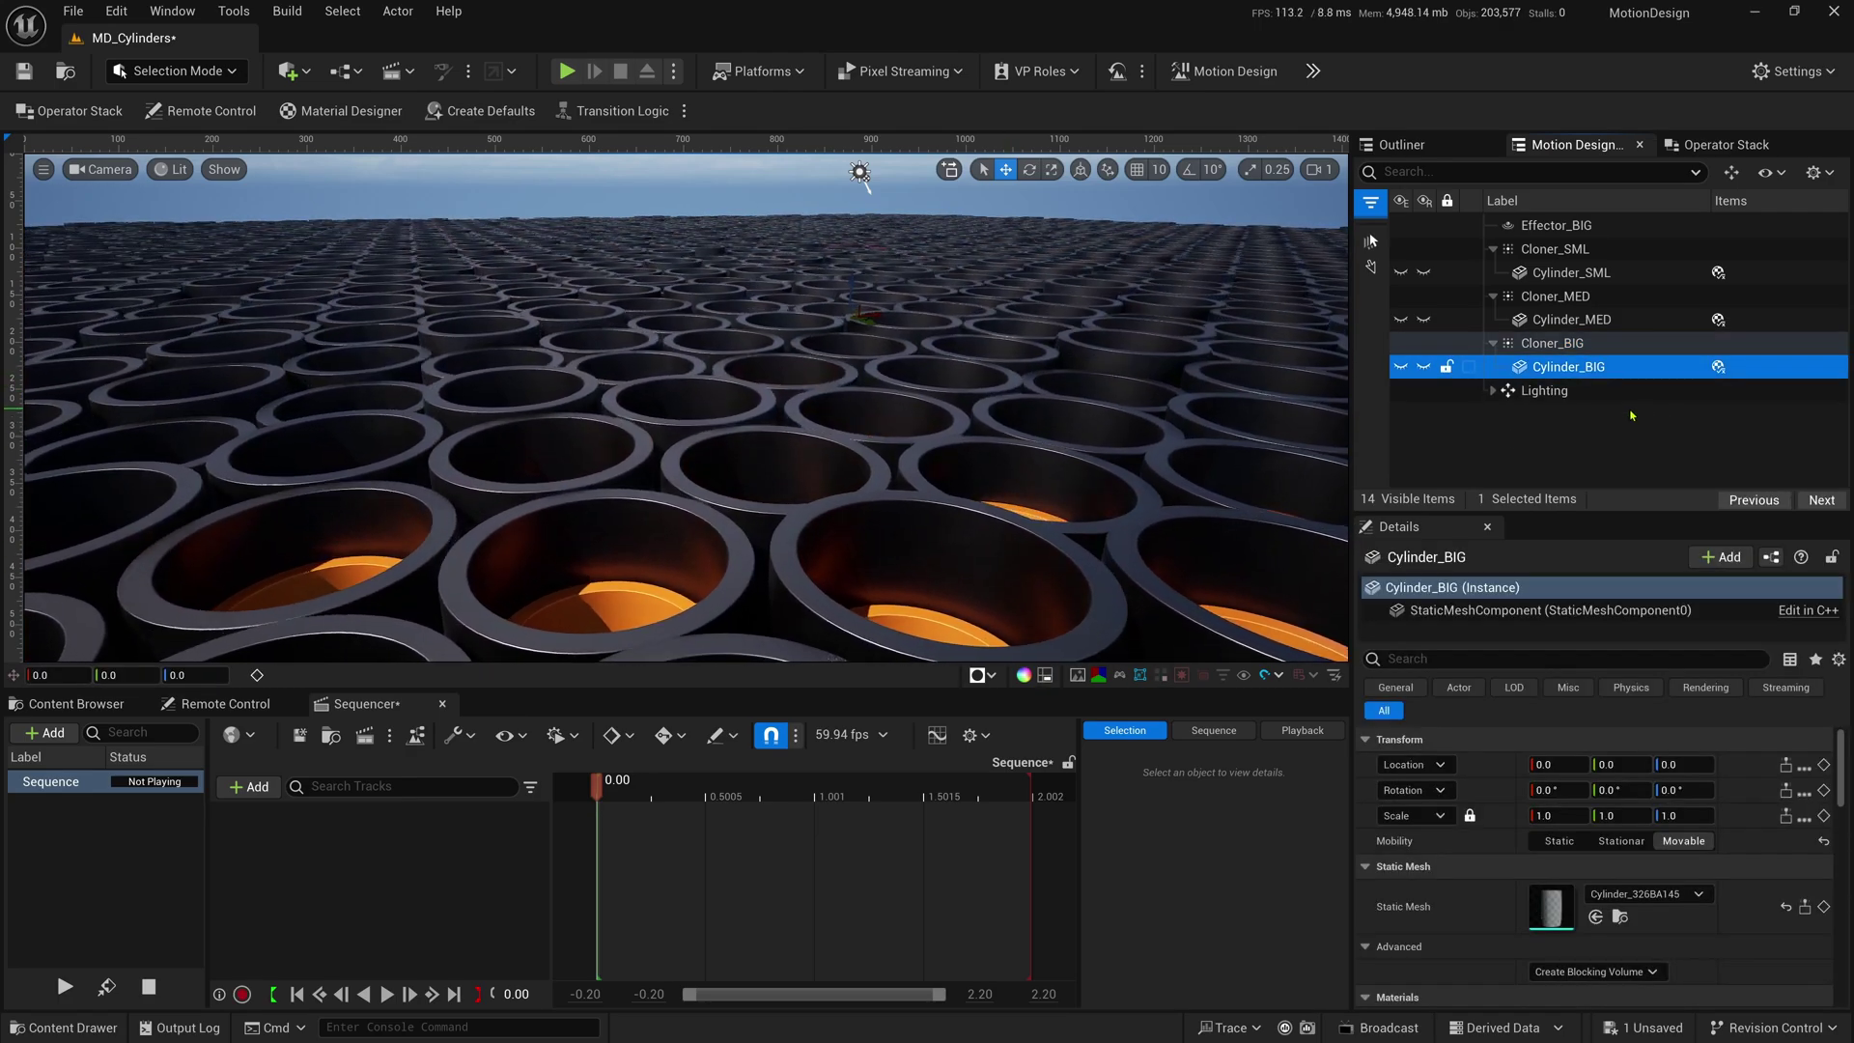
click(1573, 344)
double_click(1623, 367)
click(1639, 425)
click(1572, 343)
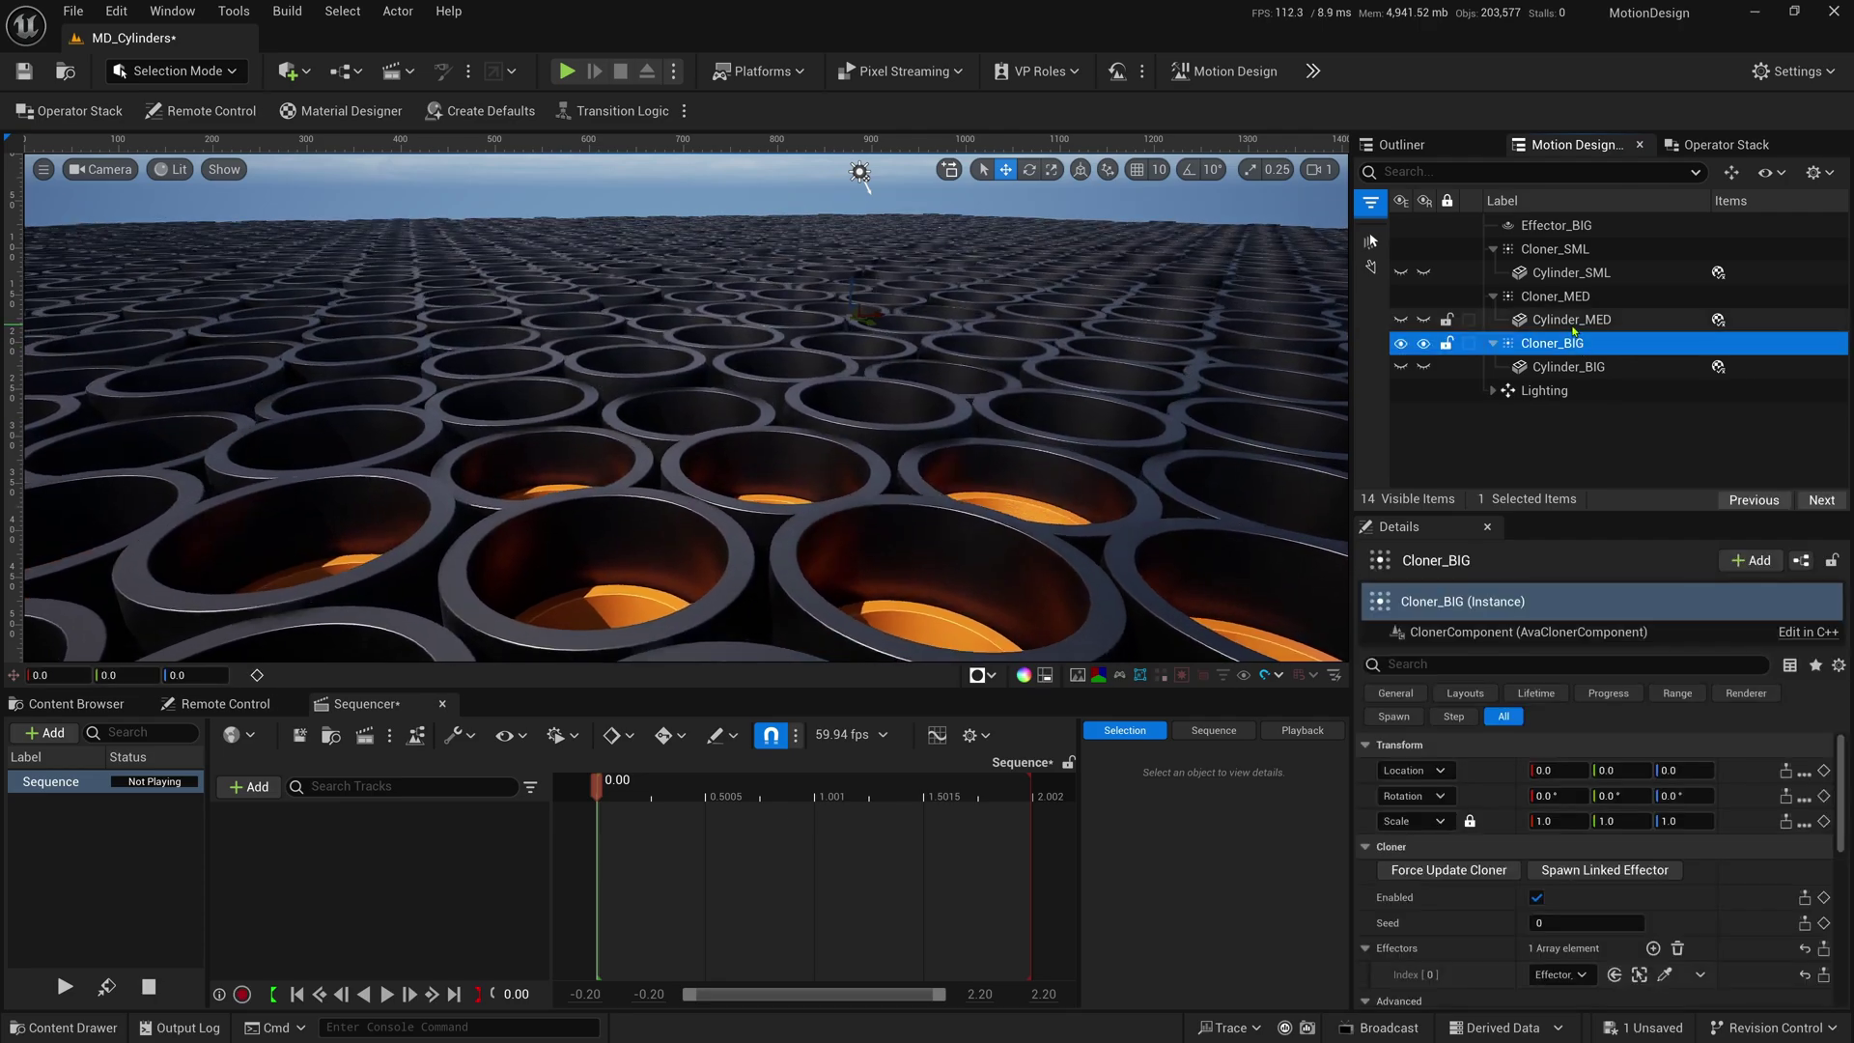
click(1572, 320)
click(1571, 273)
click(1523, 447)
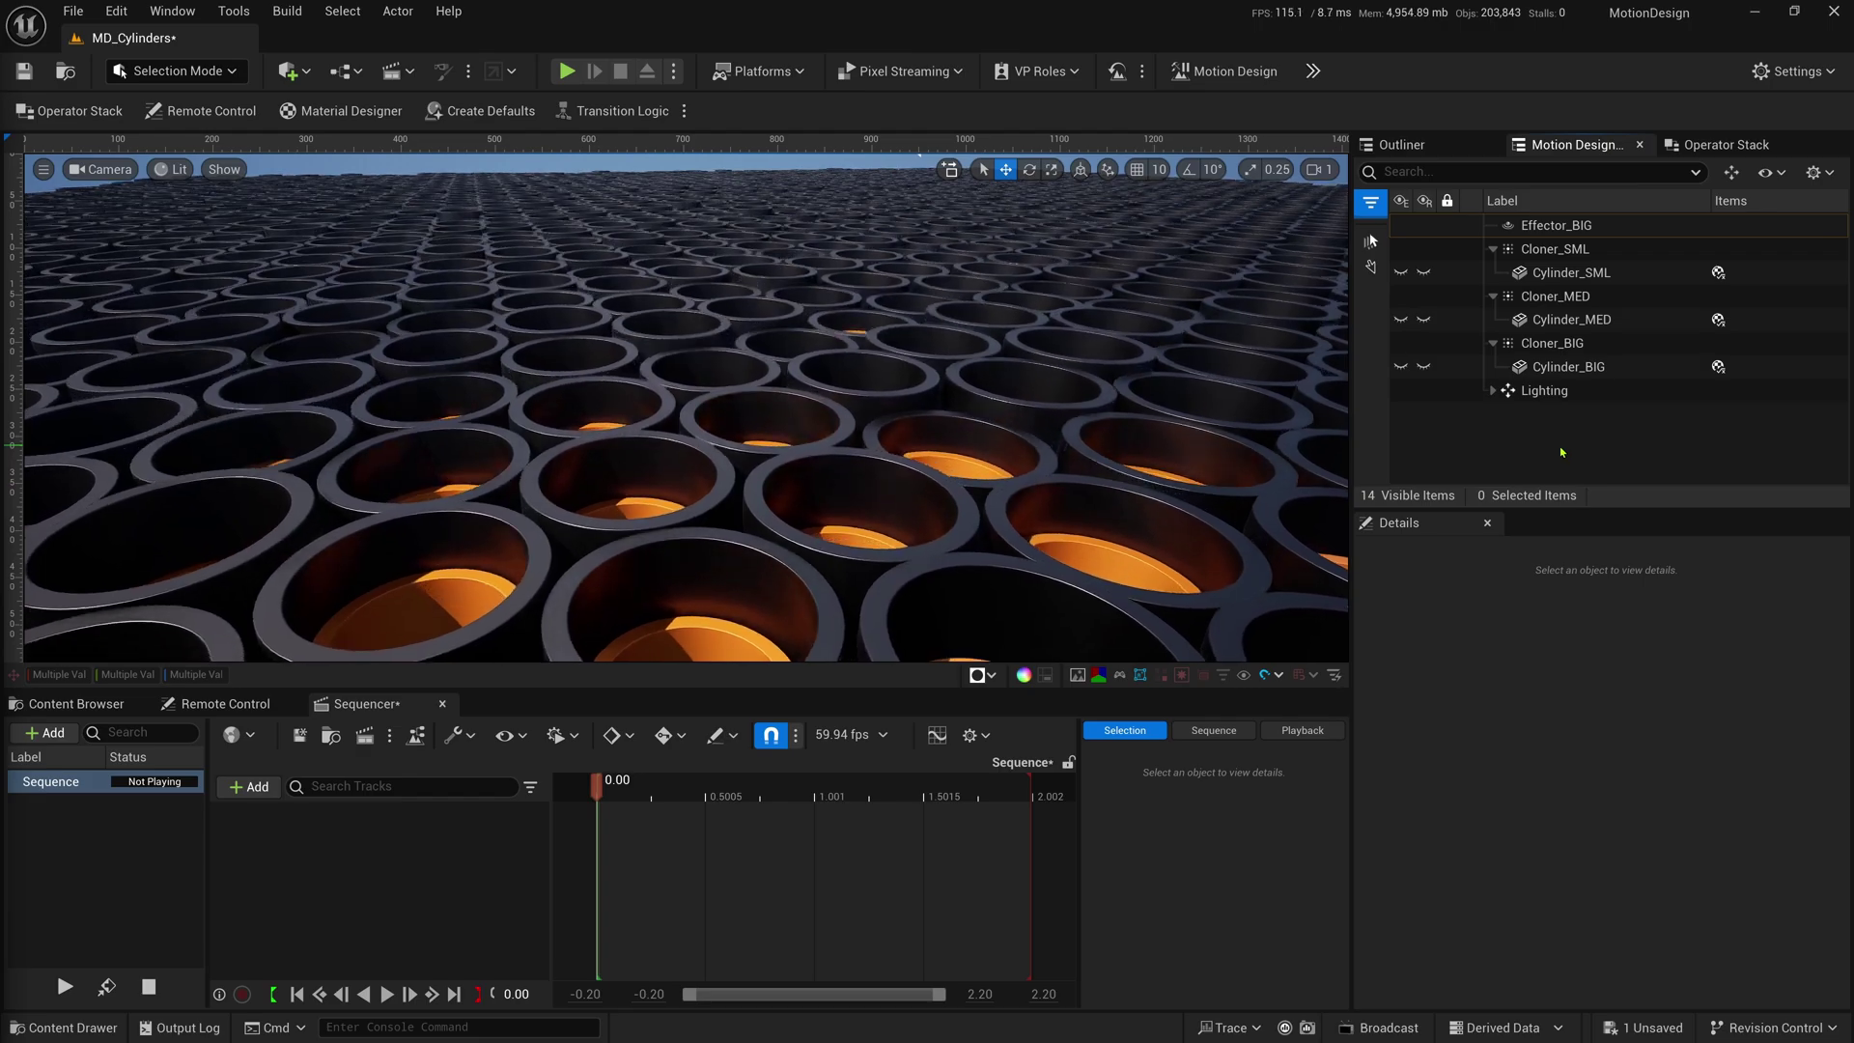
click(1599, 229)
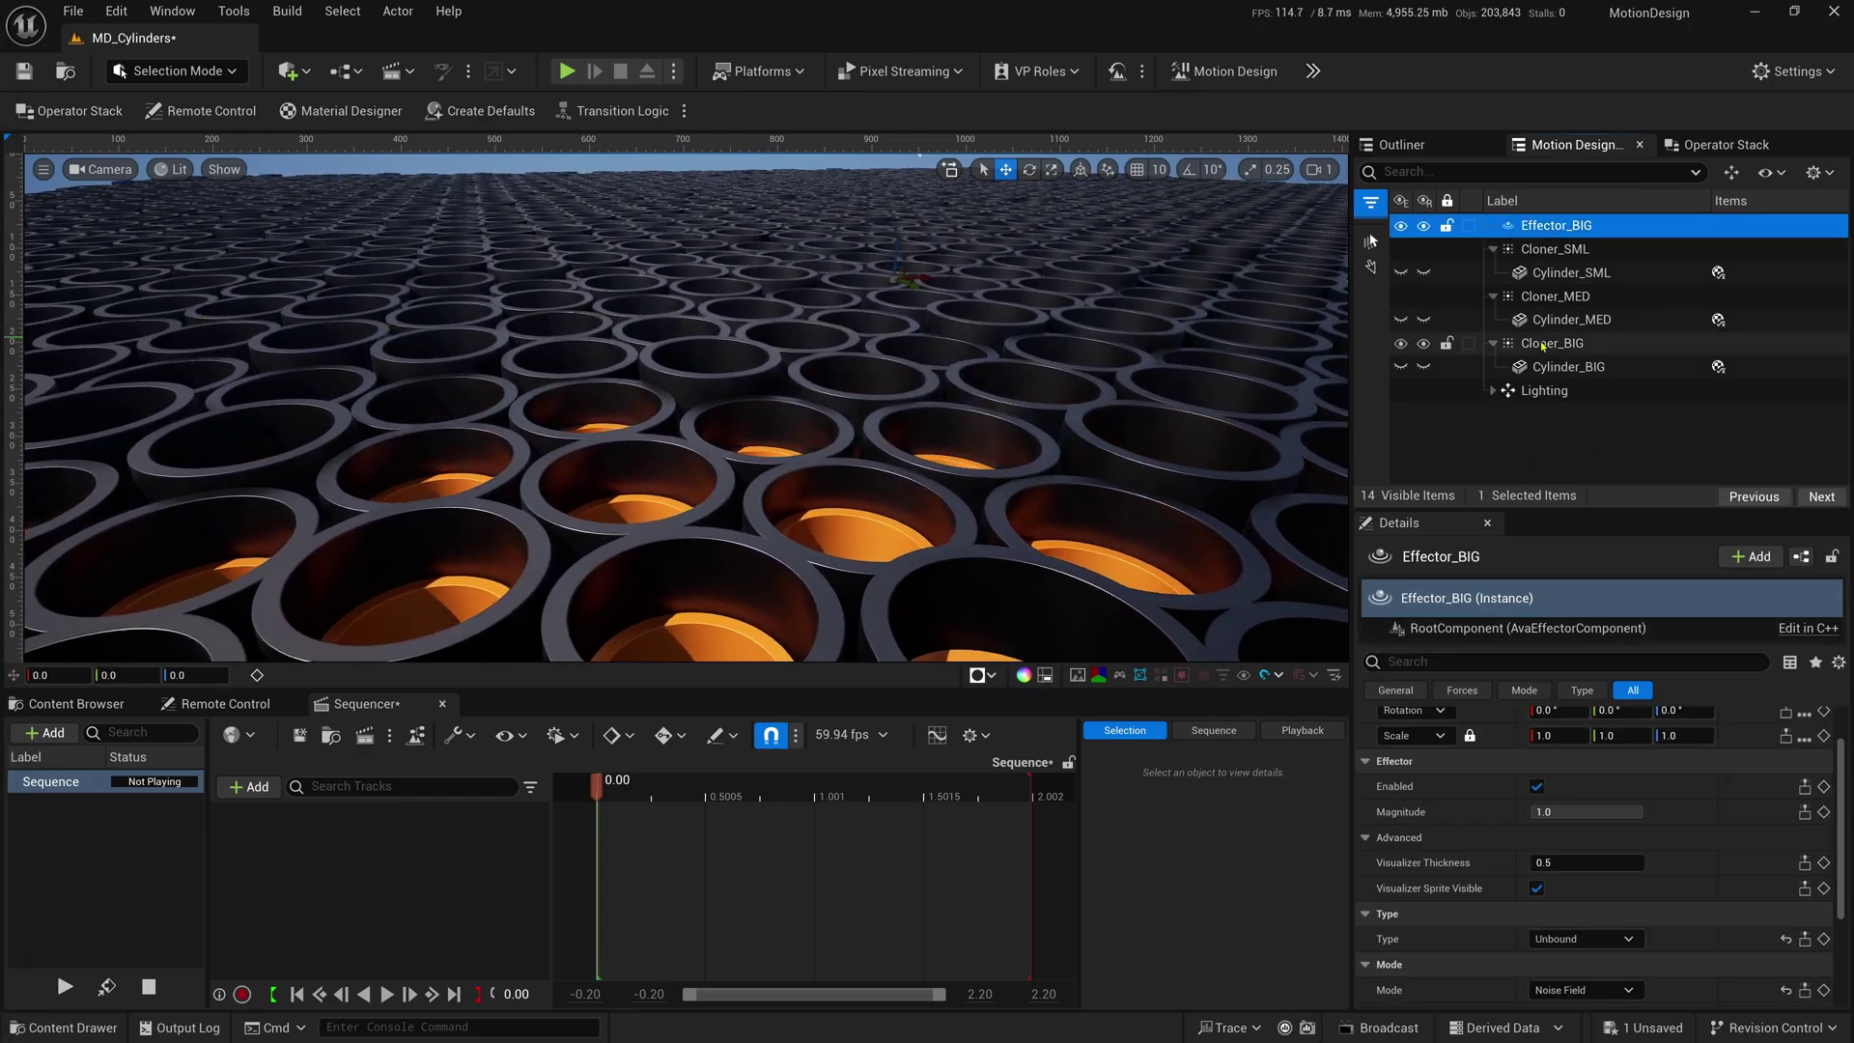
- Check which effector is linked in Cloner_BIG's Effectors array, comparing it with Effector_BIG
click(1543, 344)
click(1594, 226)
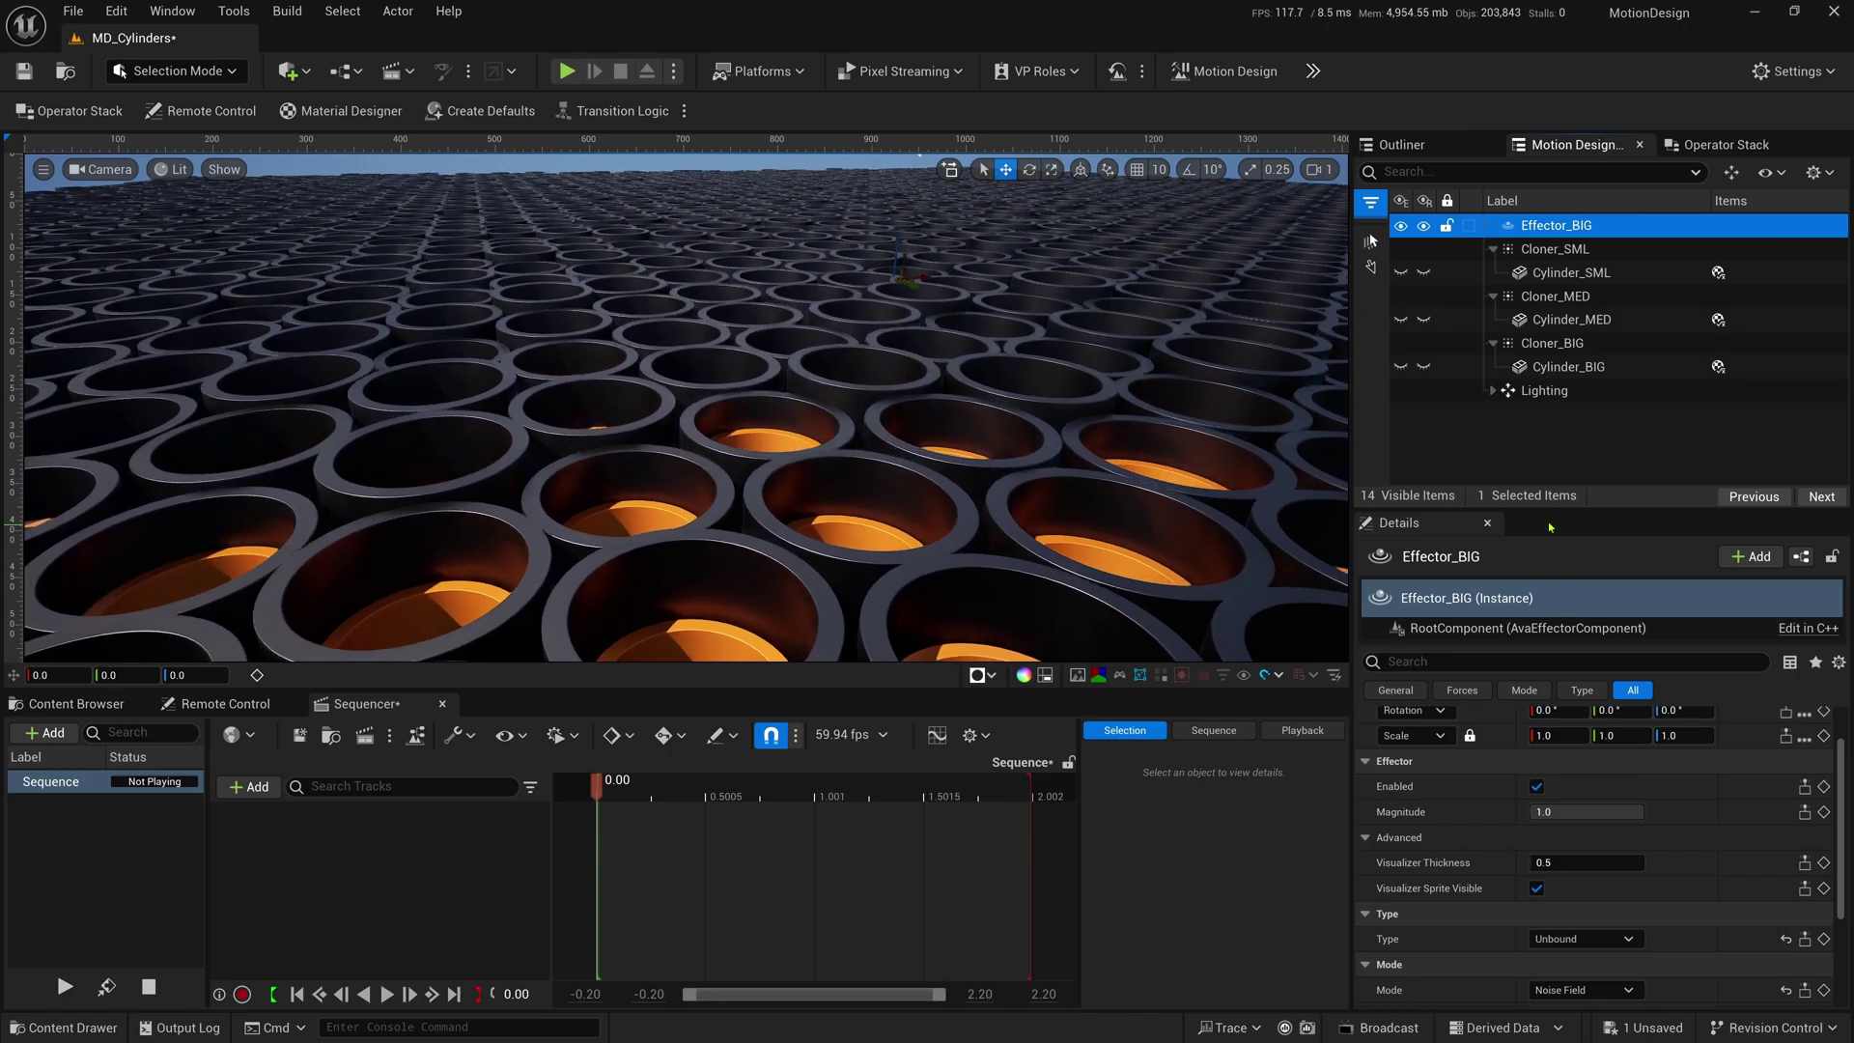
click(1552, 344)
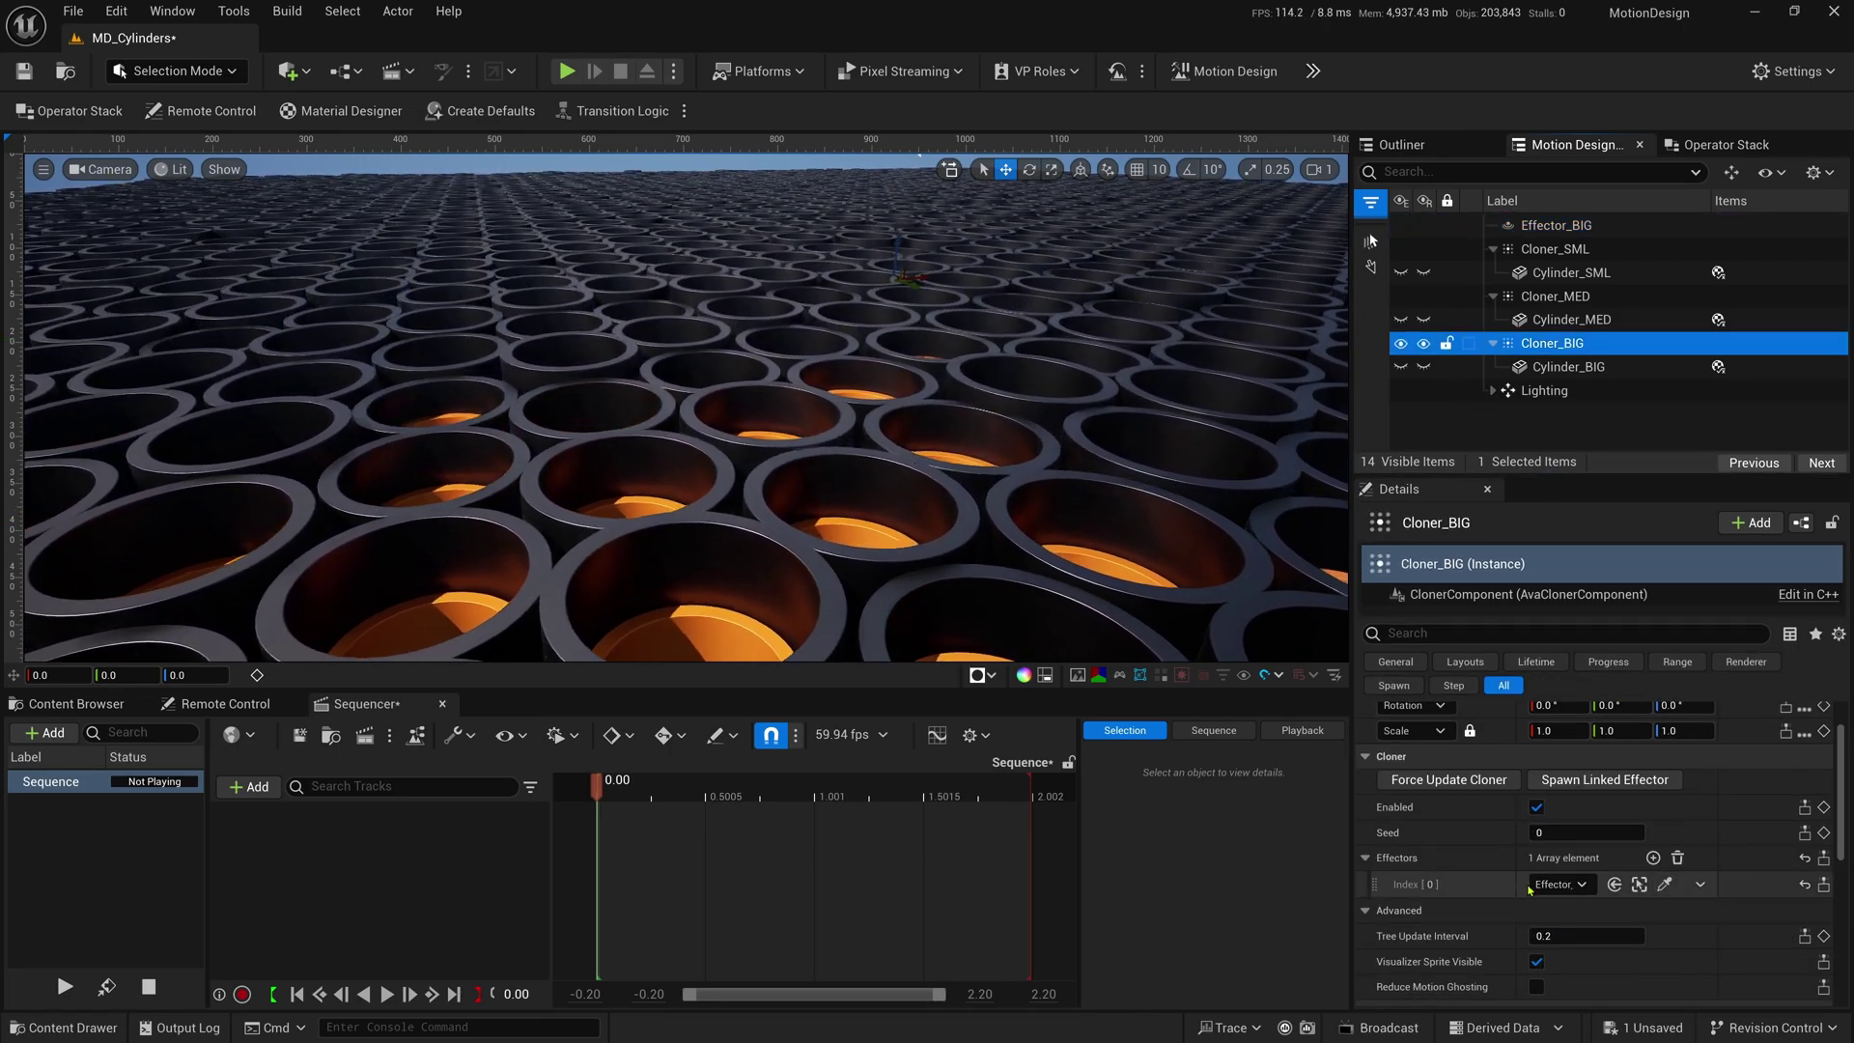
drag(1518, 884, 1494, 884)
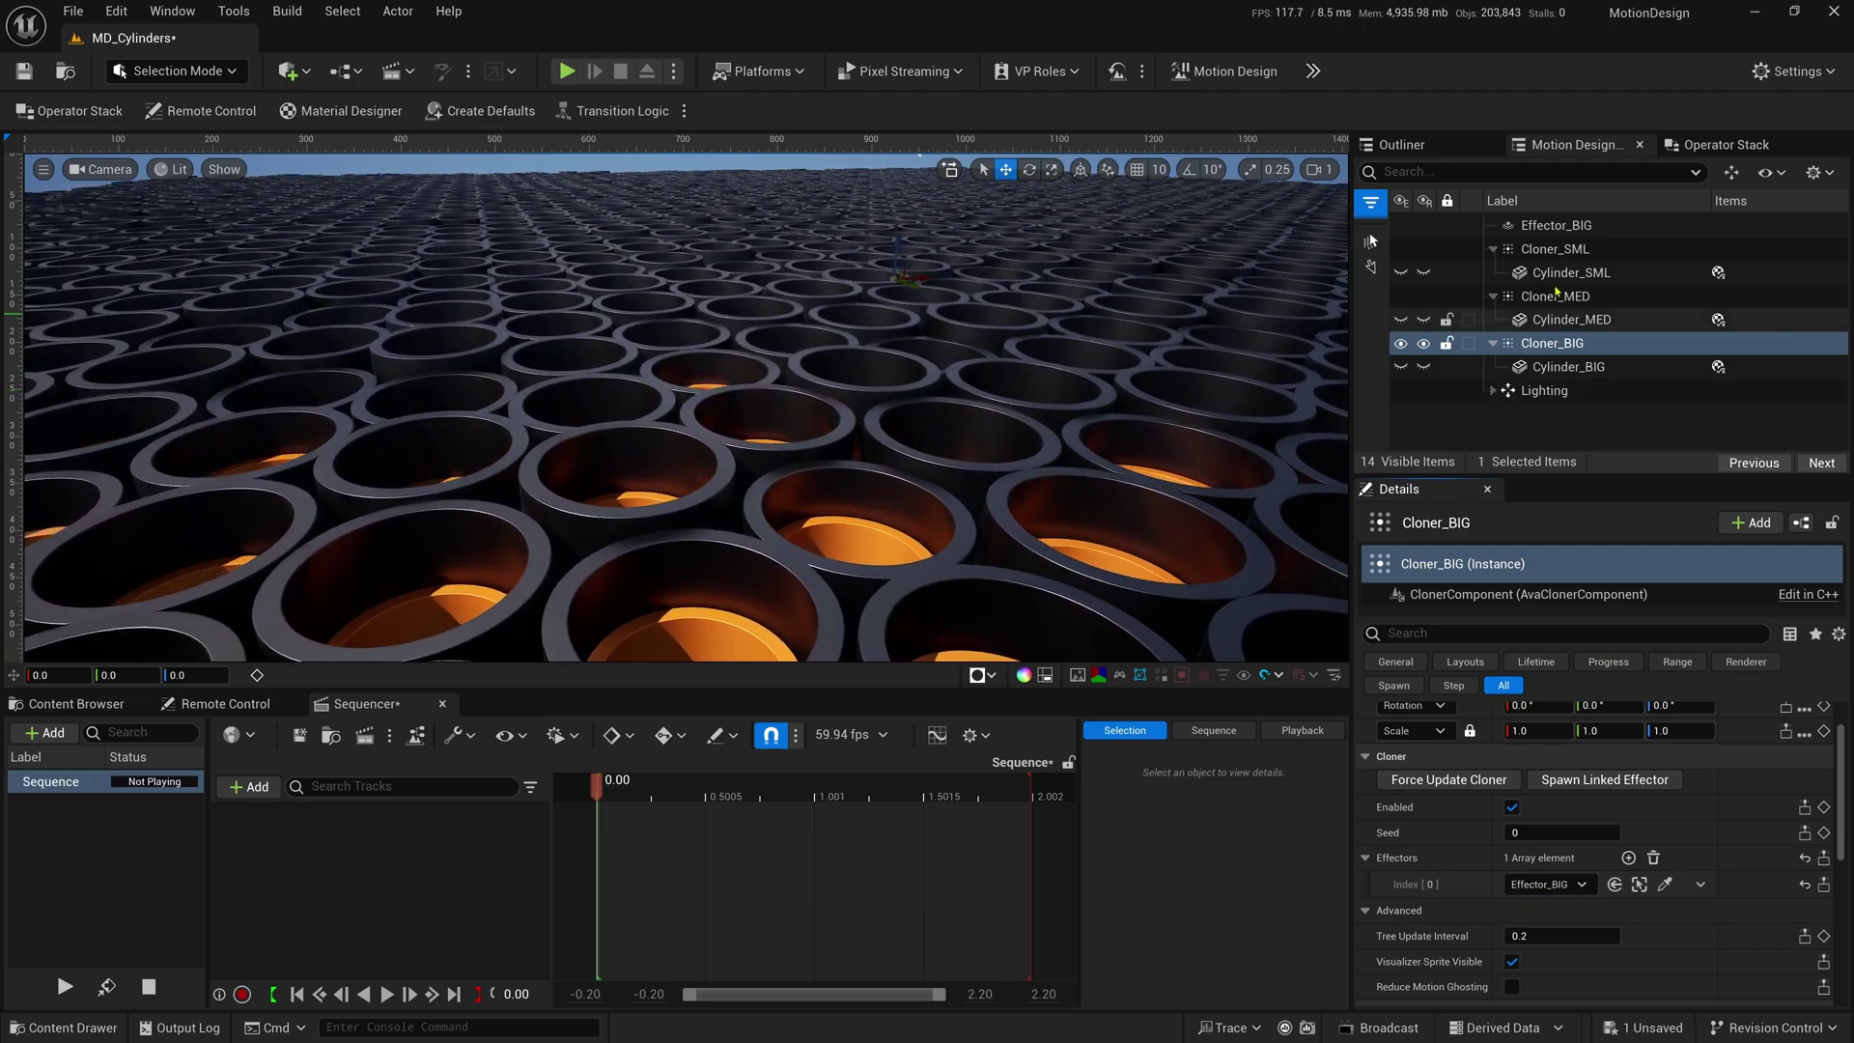
- Duplicate Effector_BIG and rename the copy as Effector_MED
click(1555, 230)
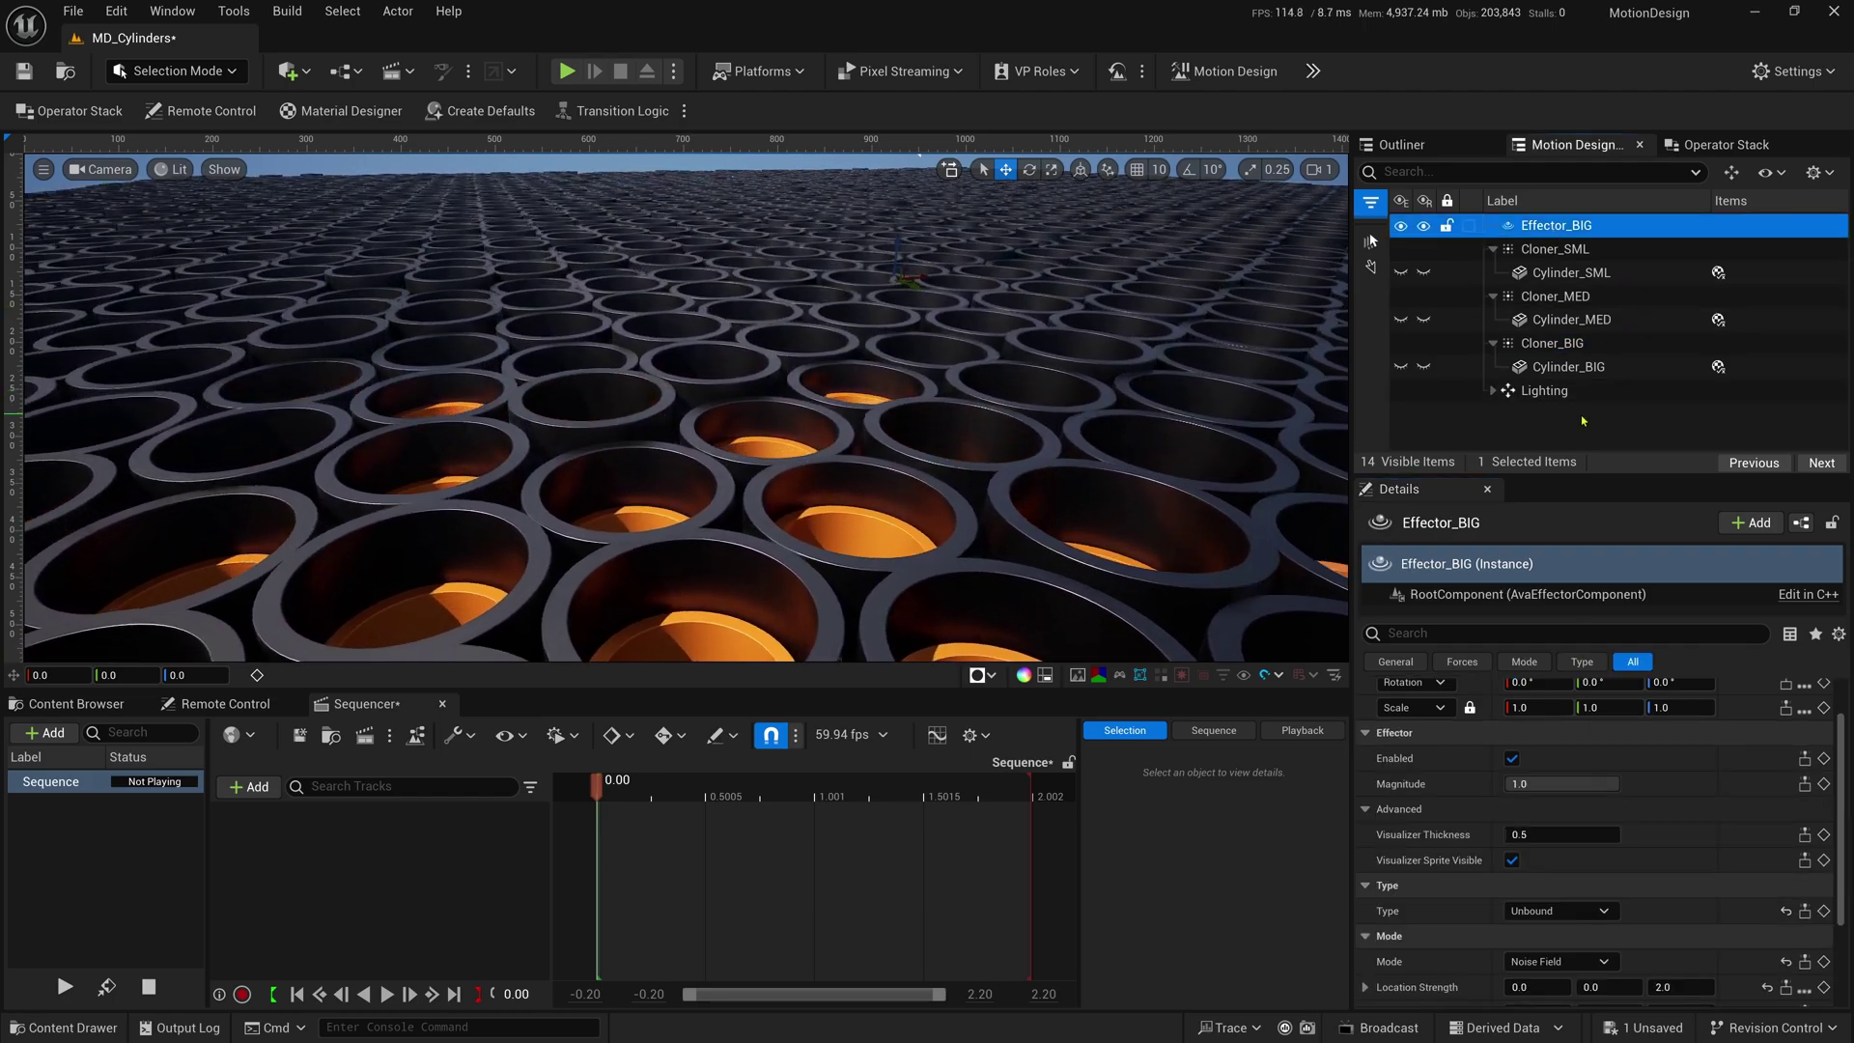
key(ctrl+d)
double_click(1593, 226)
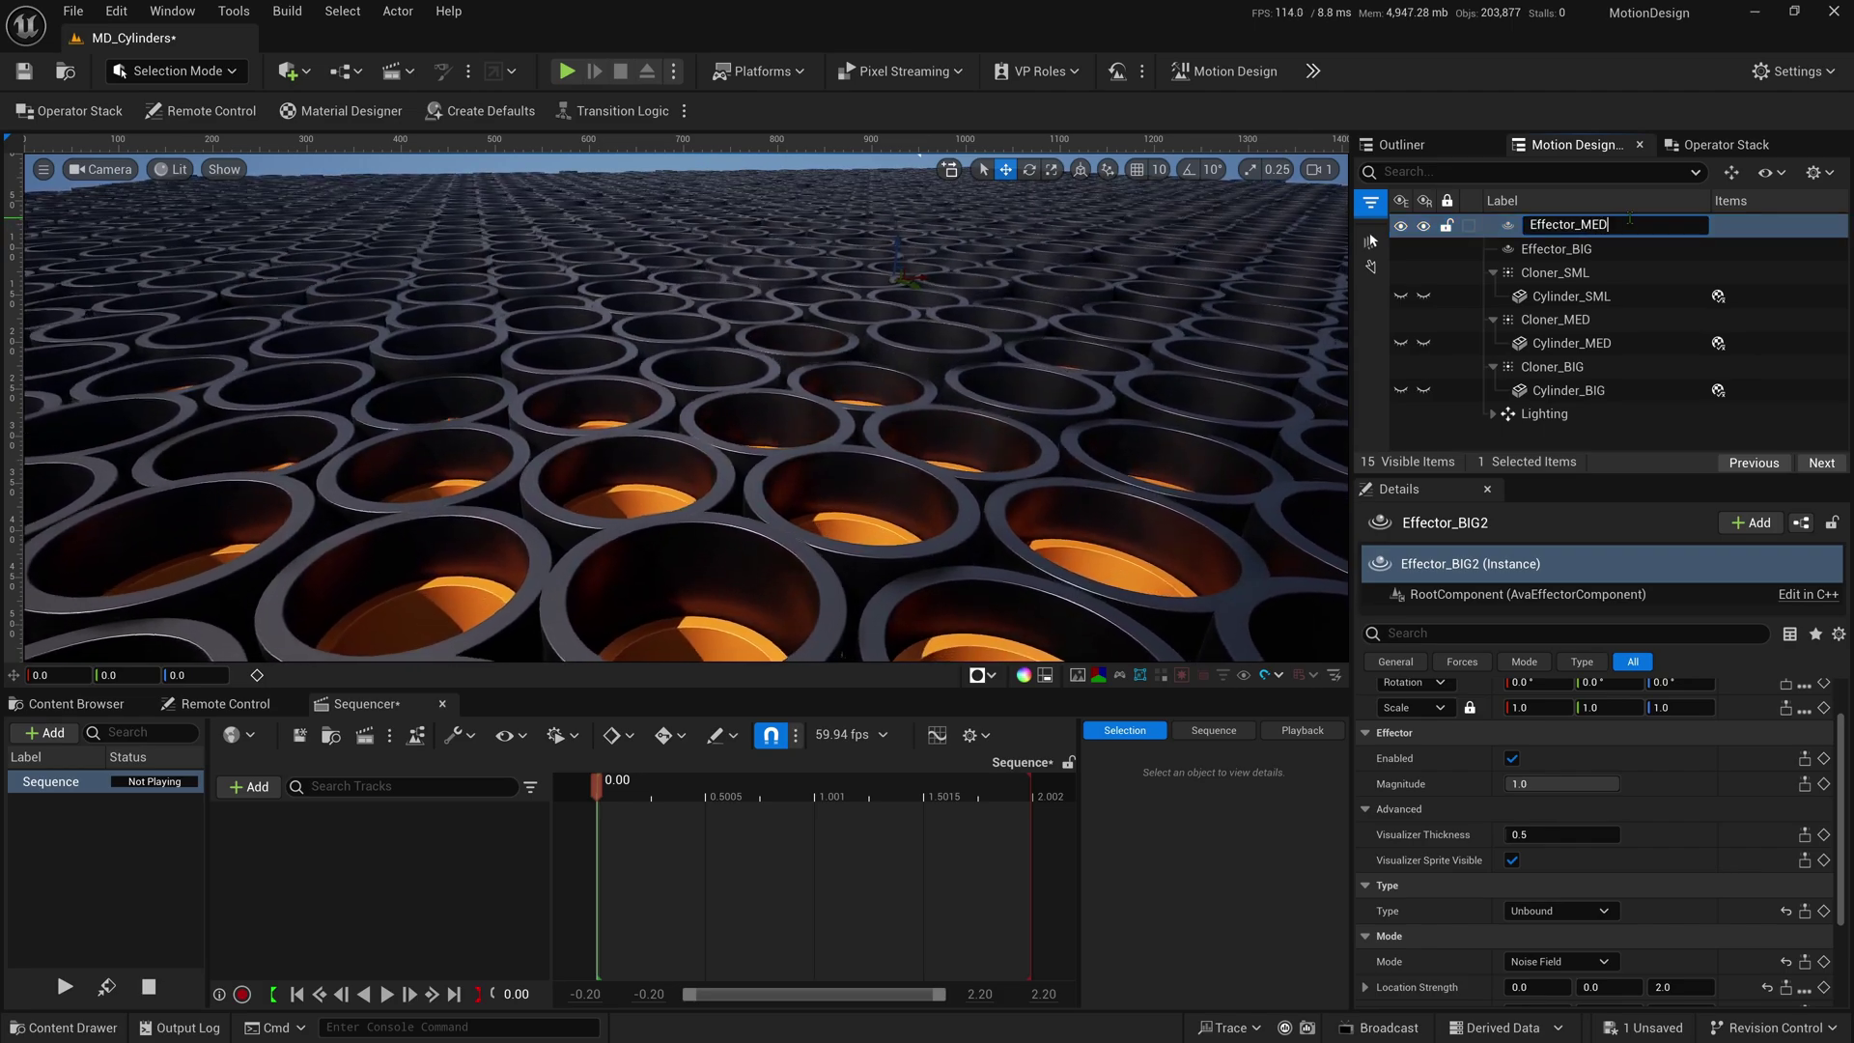
text(Effector_MED)
key(Return)
- Duplicate Effector_MED and rename the copy as Effector_SML
key(ctrl+d)
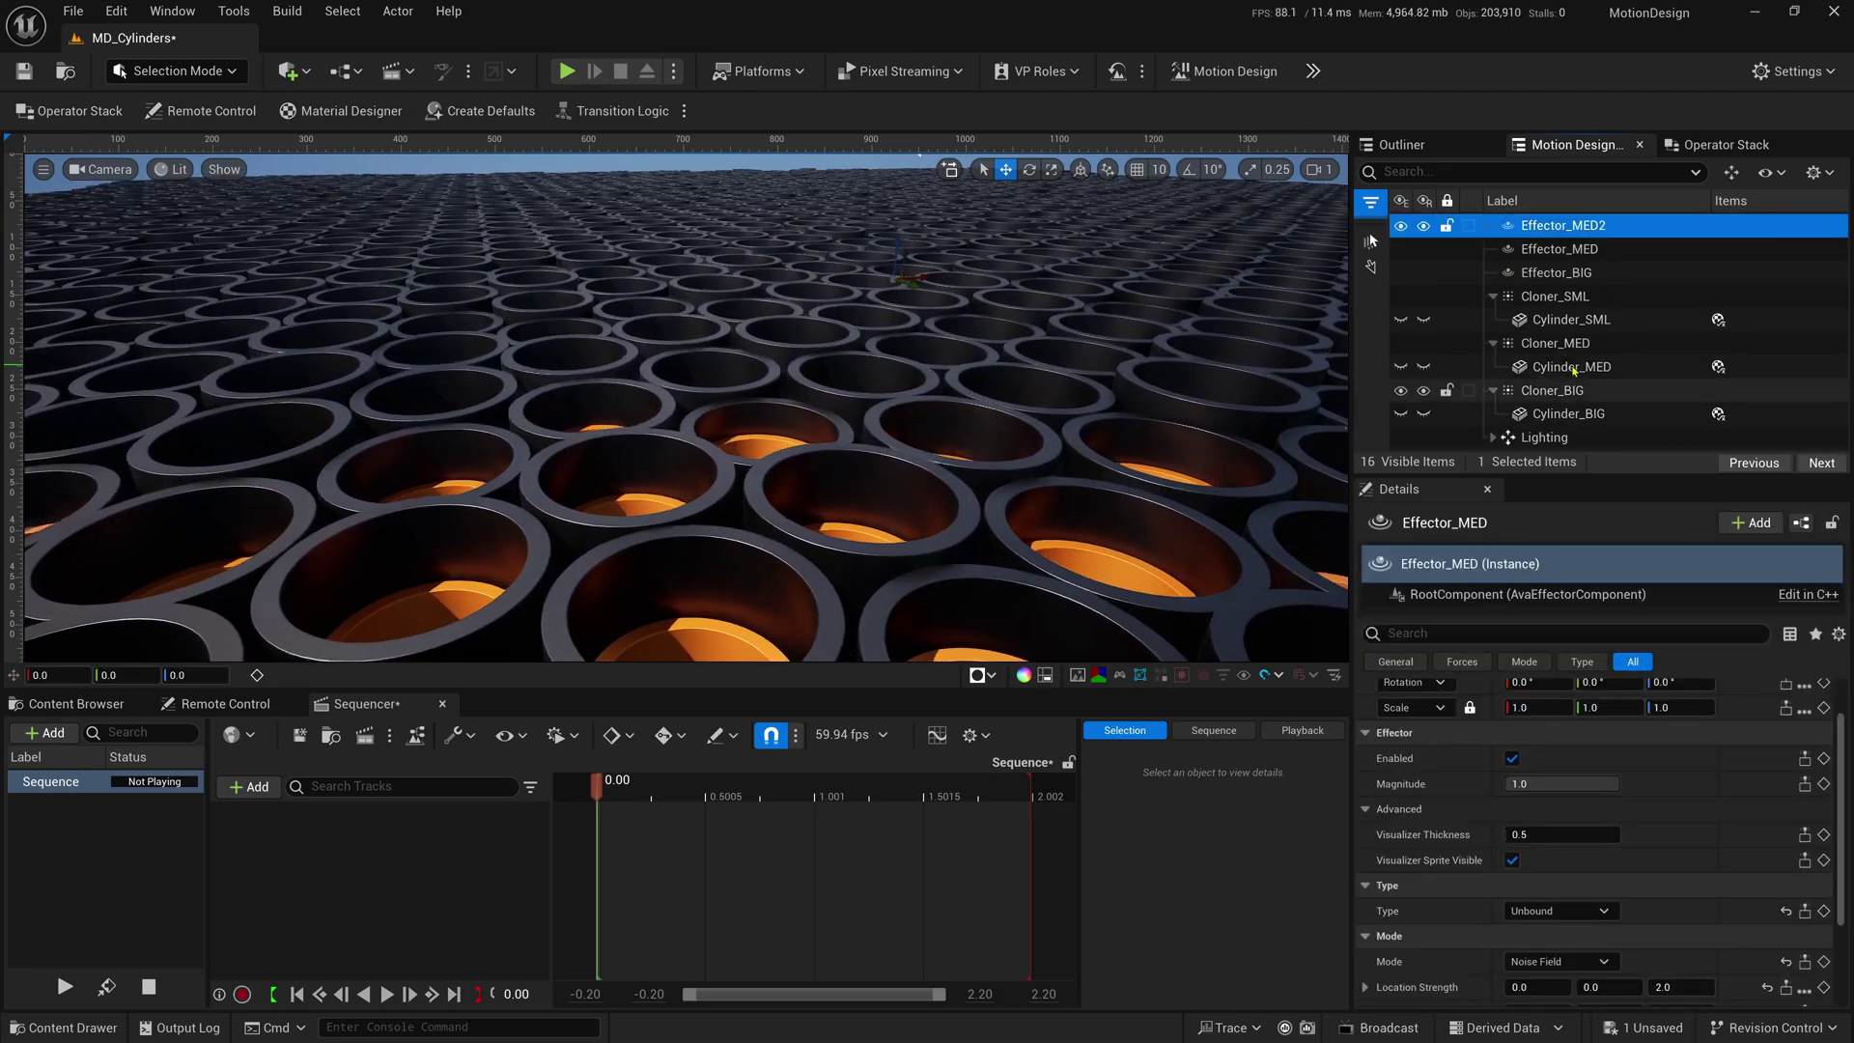
double_click(1617, 225)
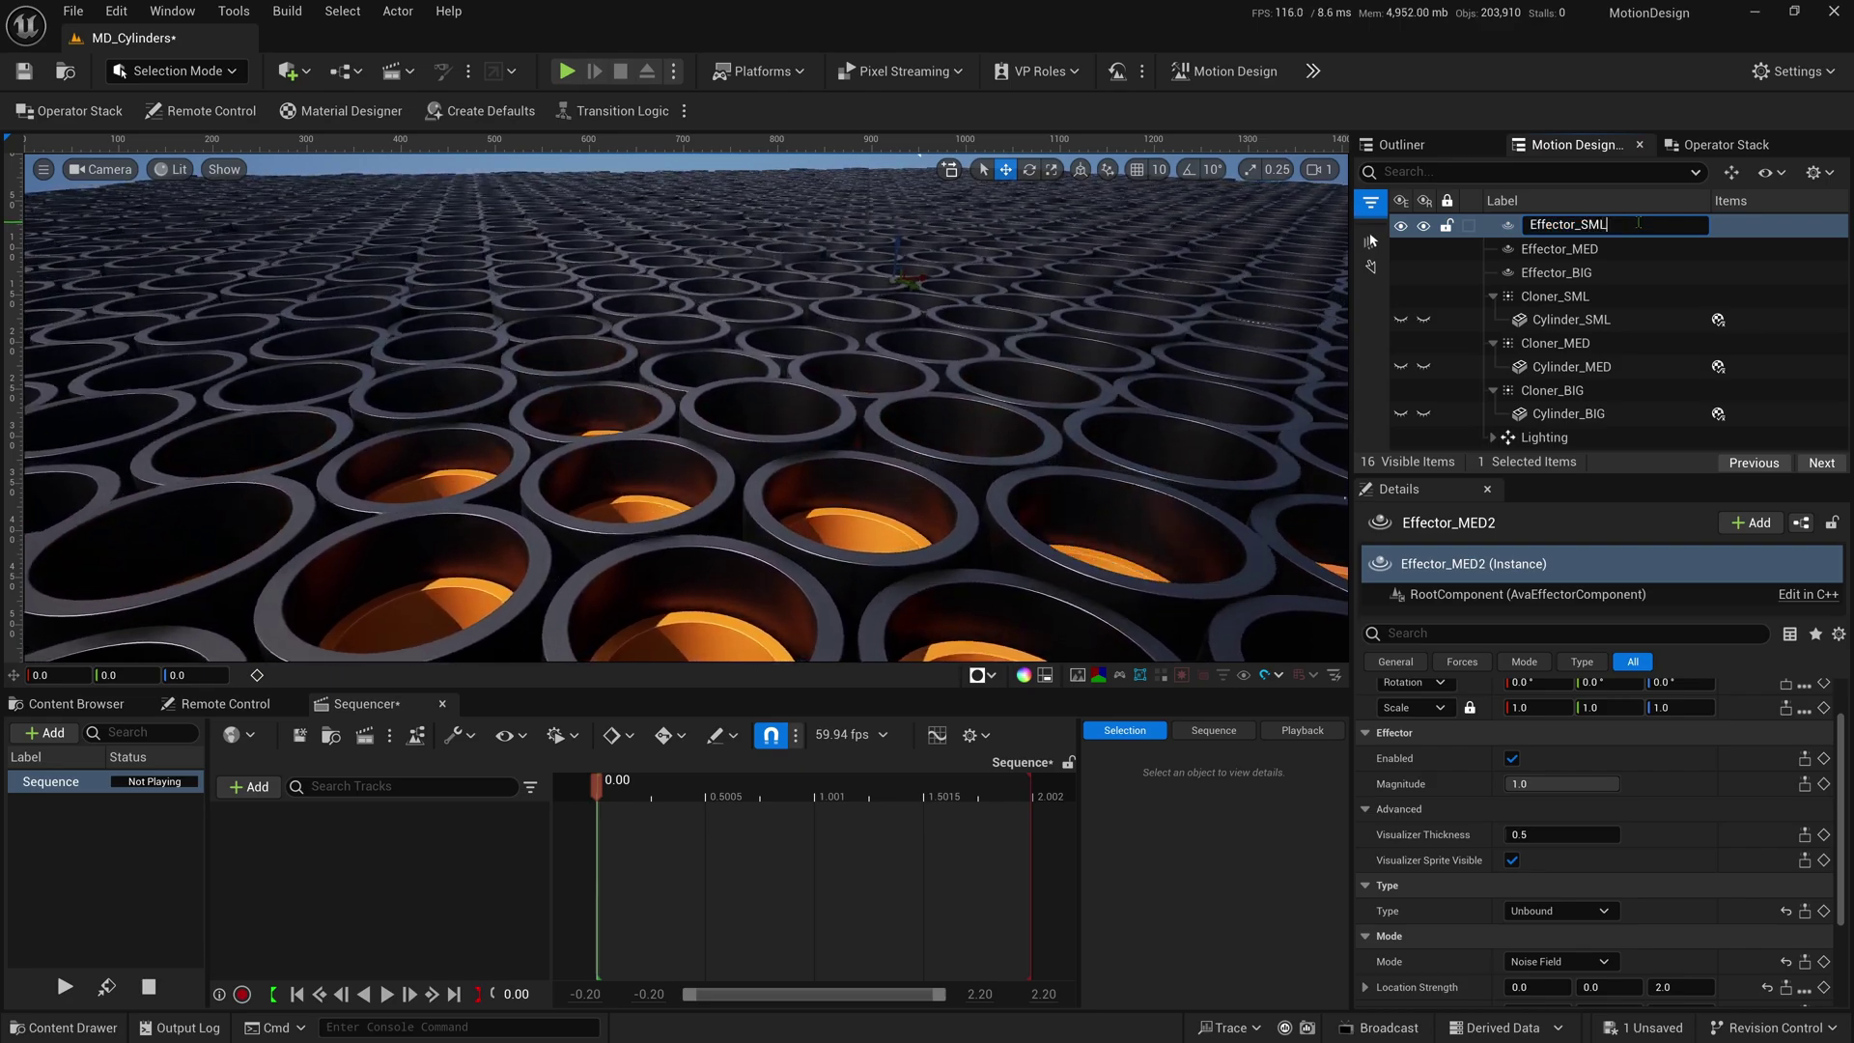
text(Effector_SML)
- Replace the effector linked to Cloner_MED with Effector_MED
click(1632, 366)
click(1632, 344)
scroll(1662, 836, down, 1)
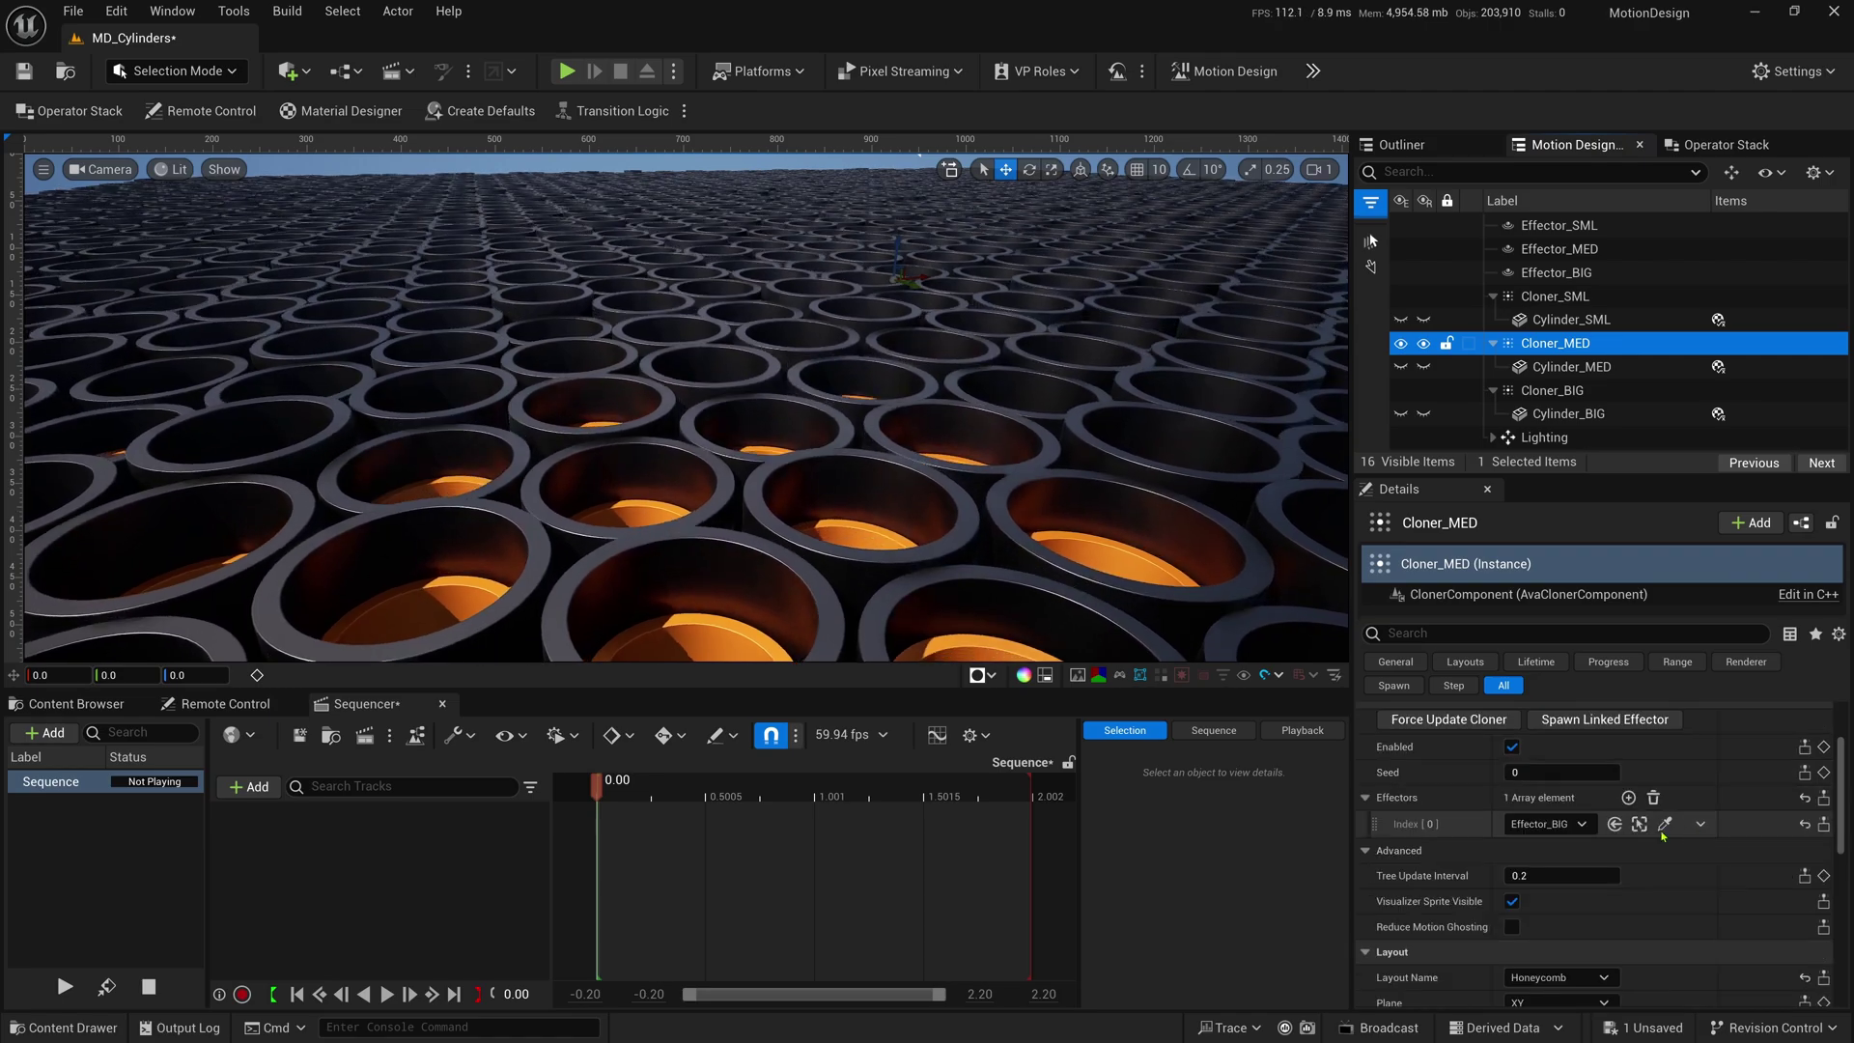
click(1545, 824)
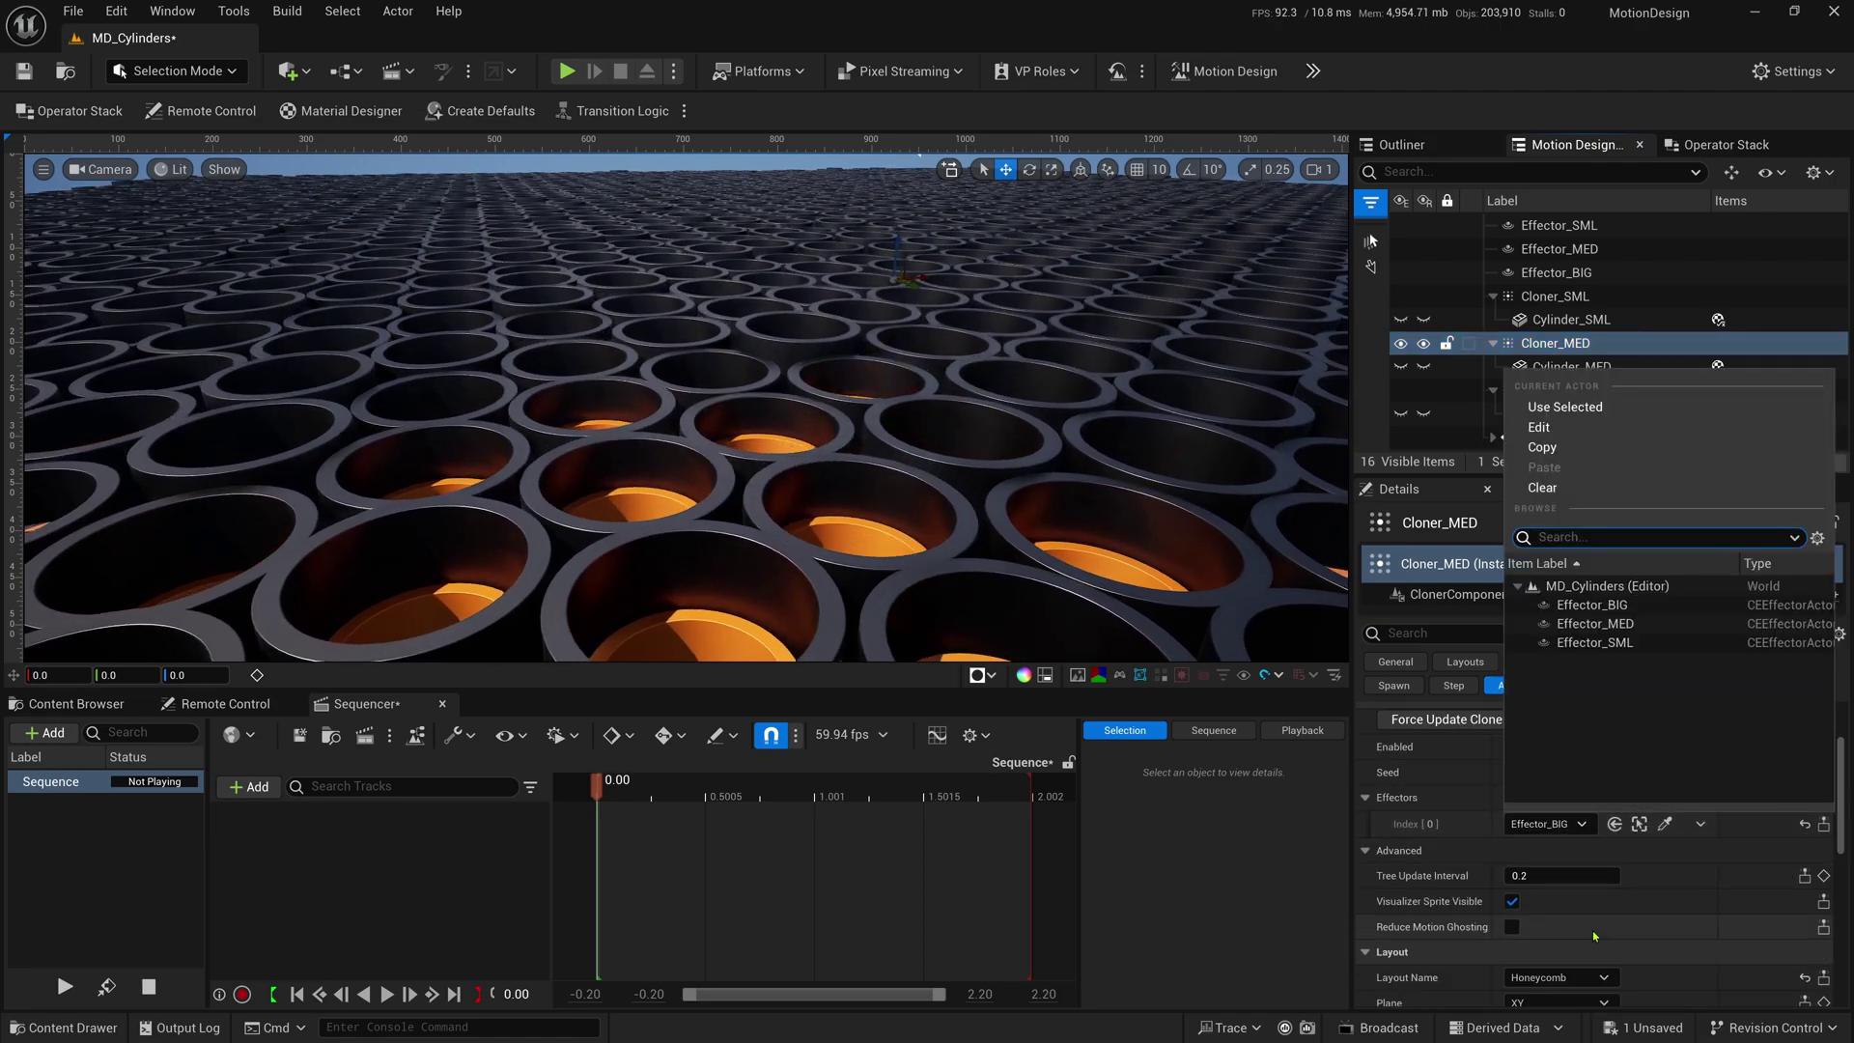
click(1652, 626)
- Replace the effector linked to Cloner_SML with Effector_SML
click(1610, 298)
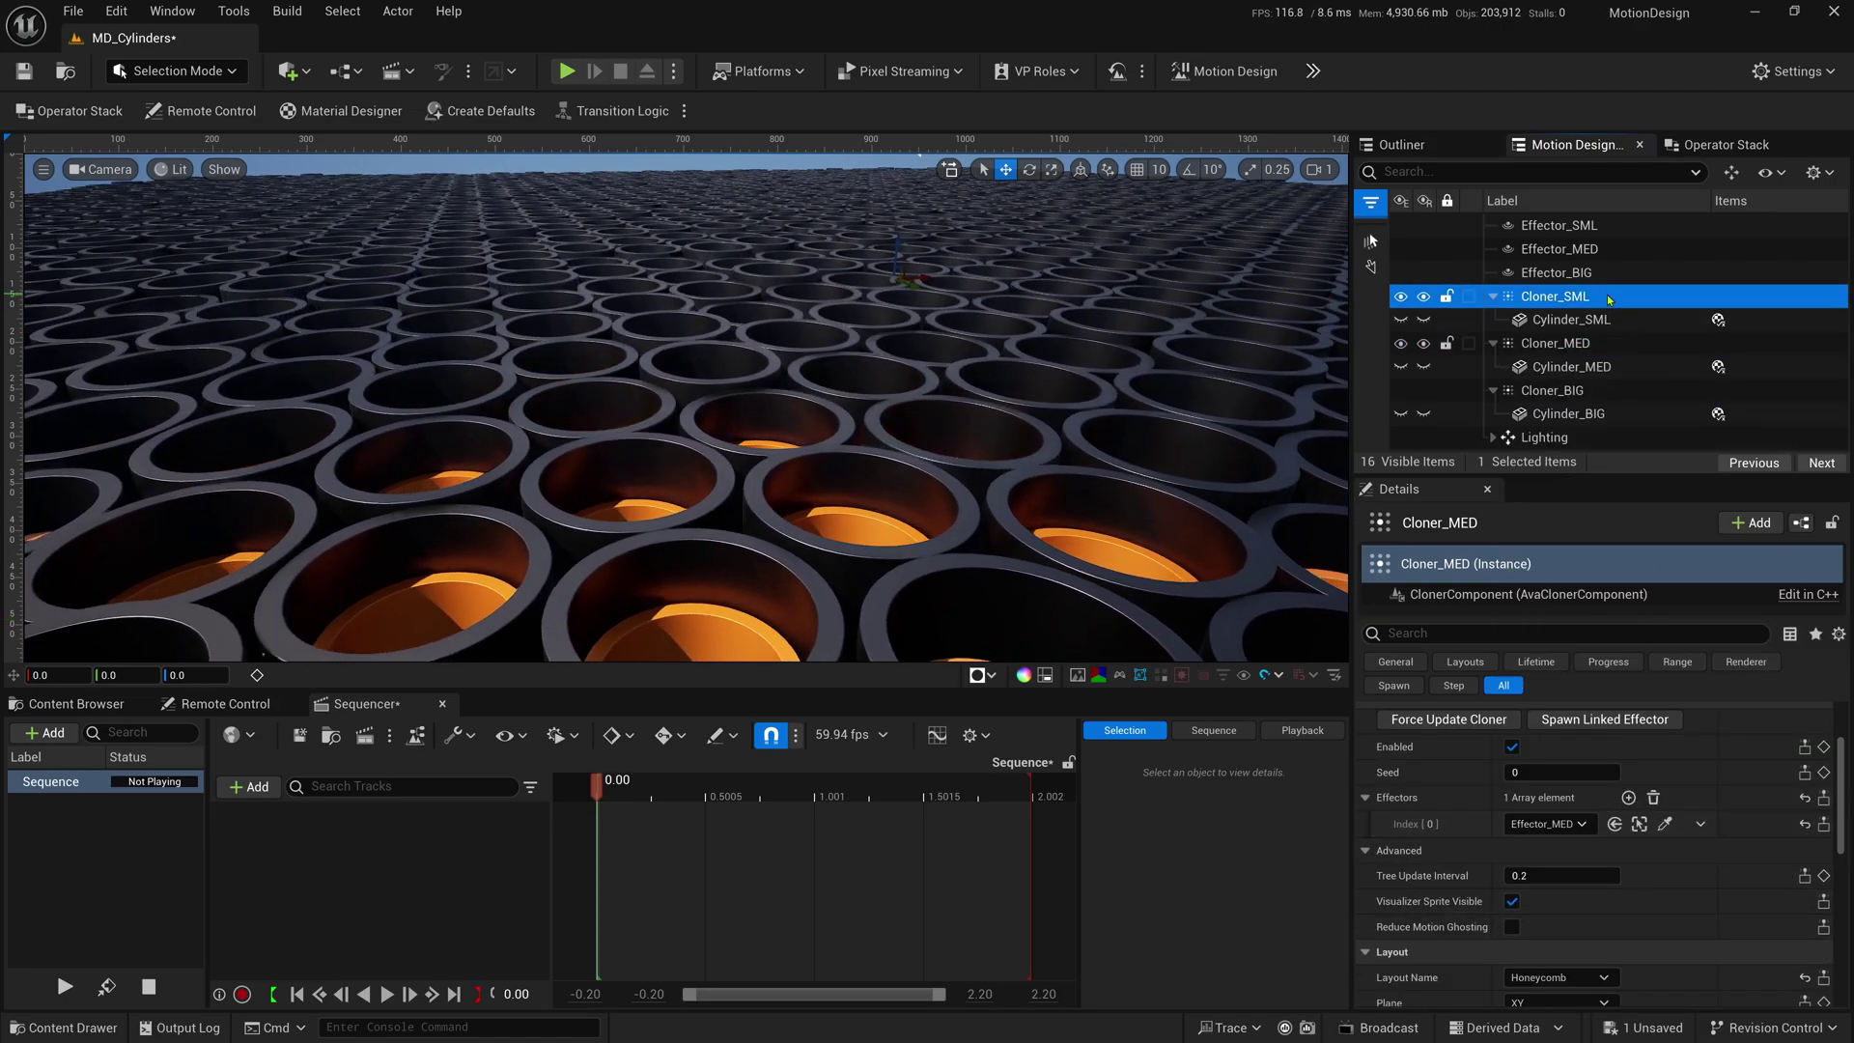
click(1583, 824)
click(1650, 642)
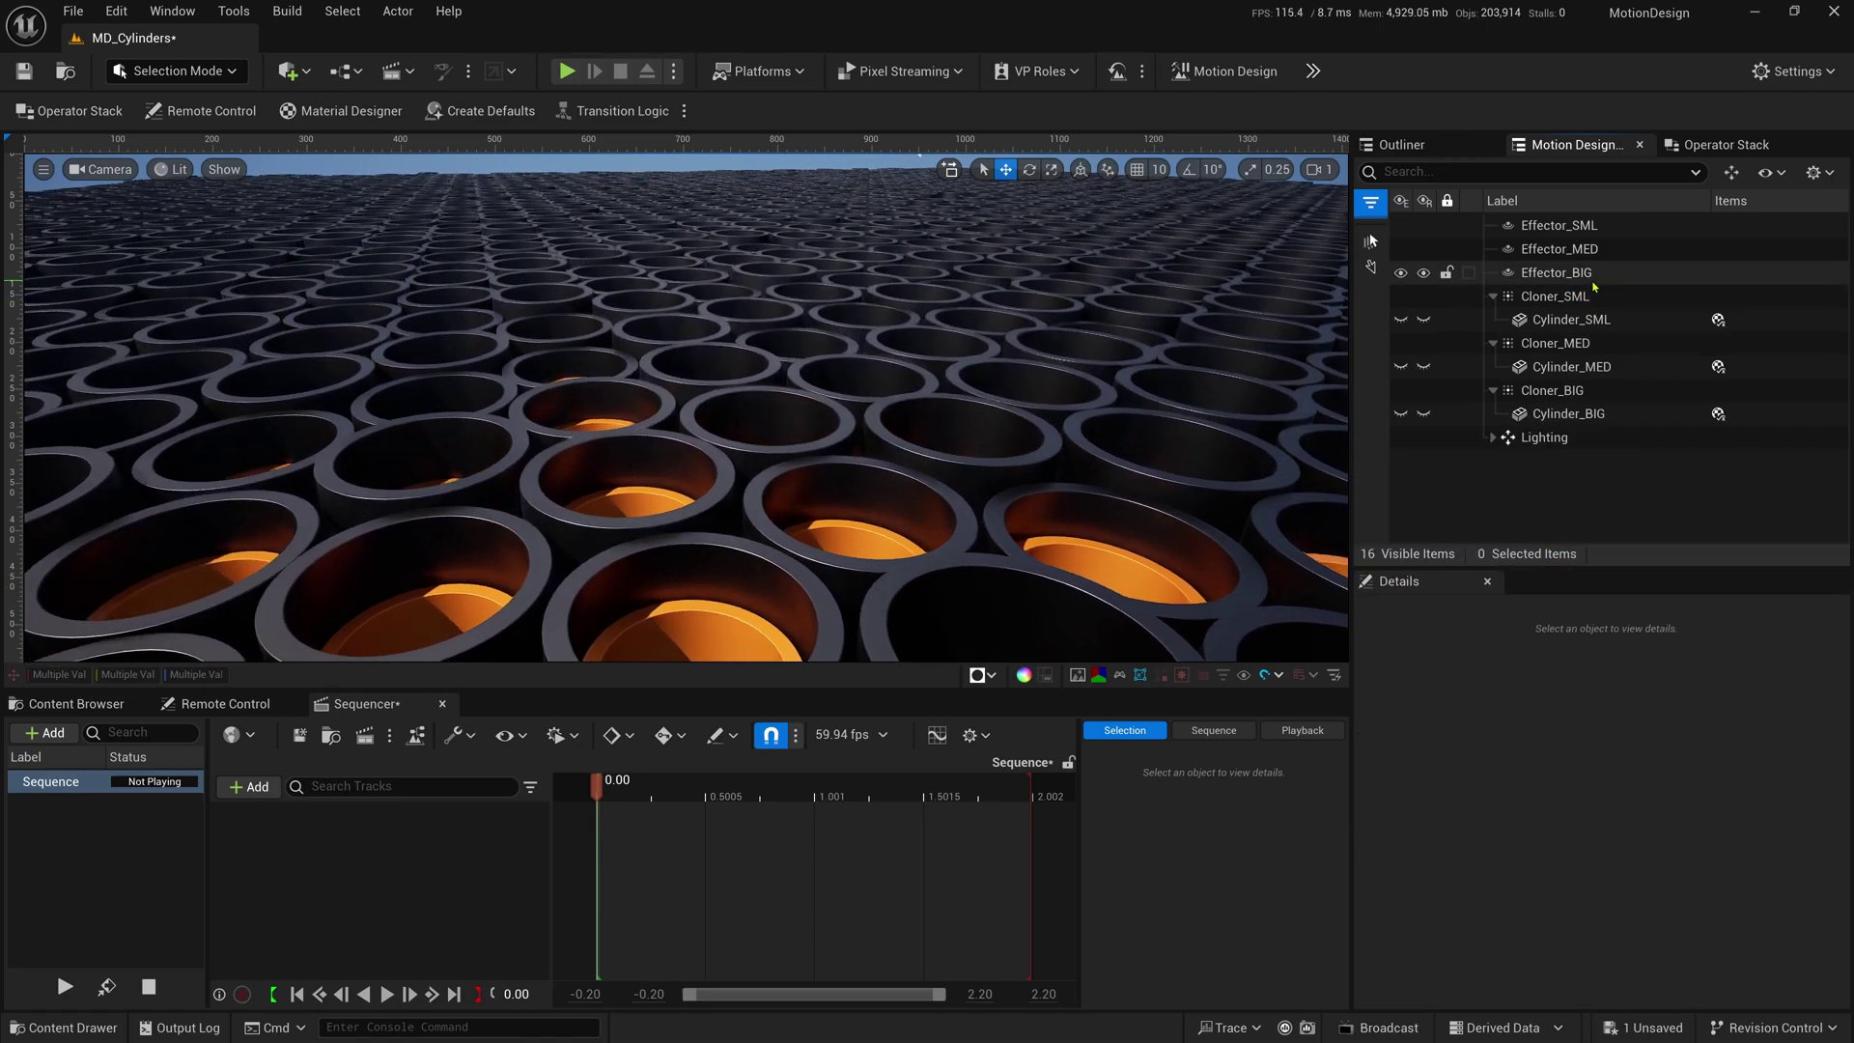
- Verify the effector assigned to each of Cloner_BIG, Cloner_MED and Cloner_SML
click(1592, 275)
click(1583, 391)
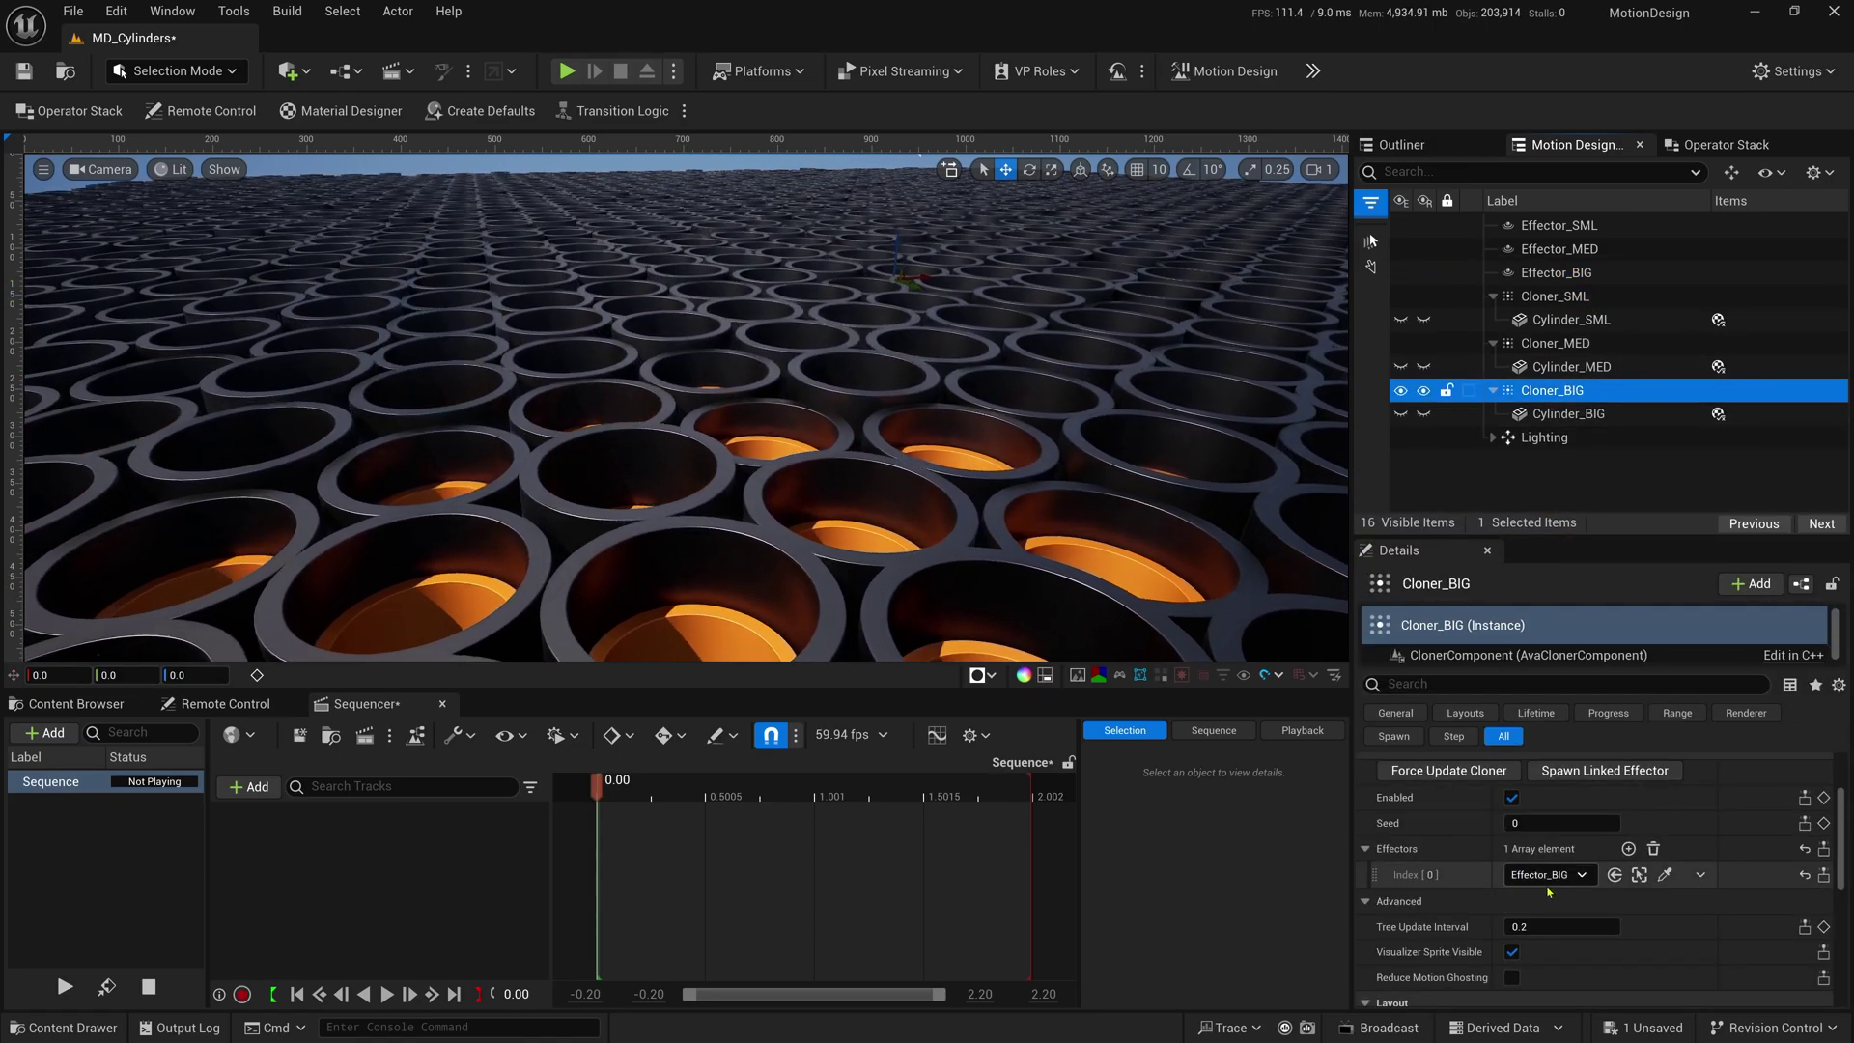
click(1555, 343)
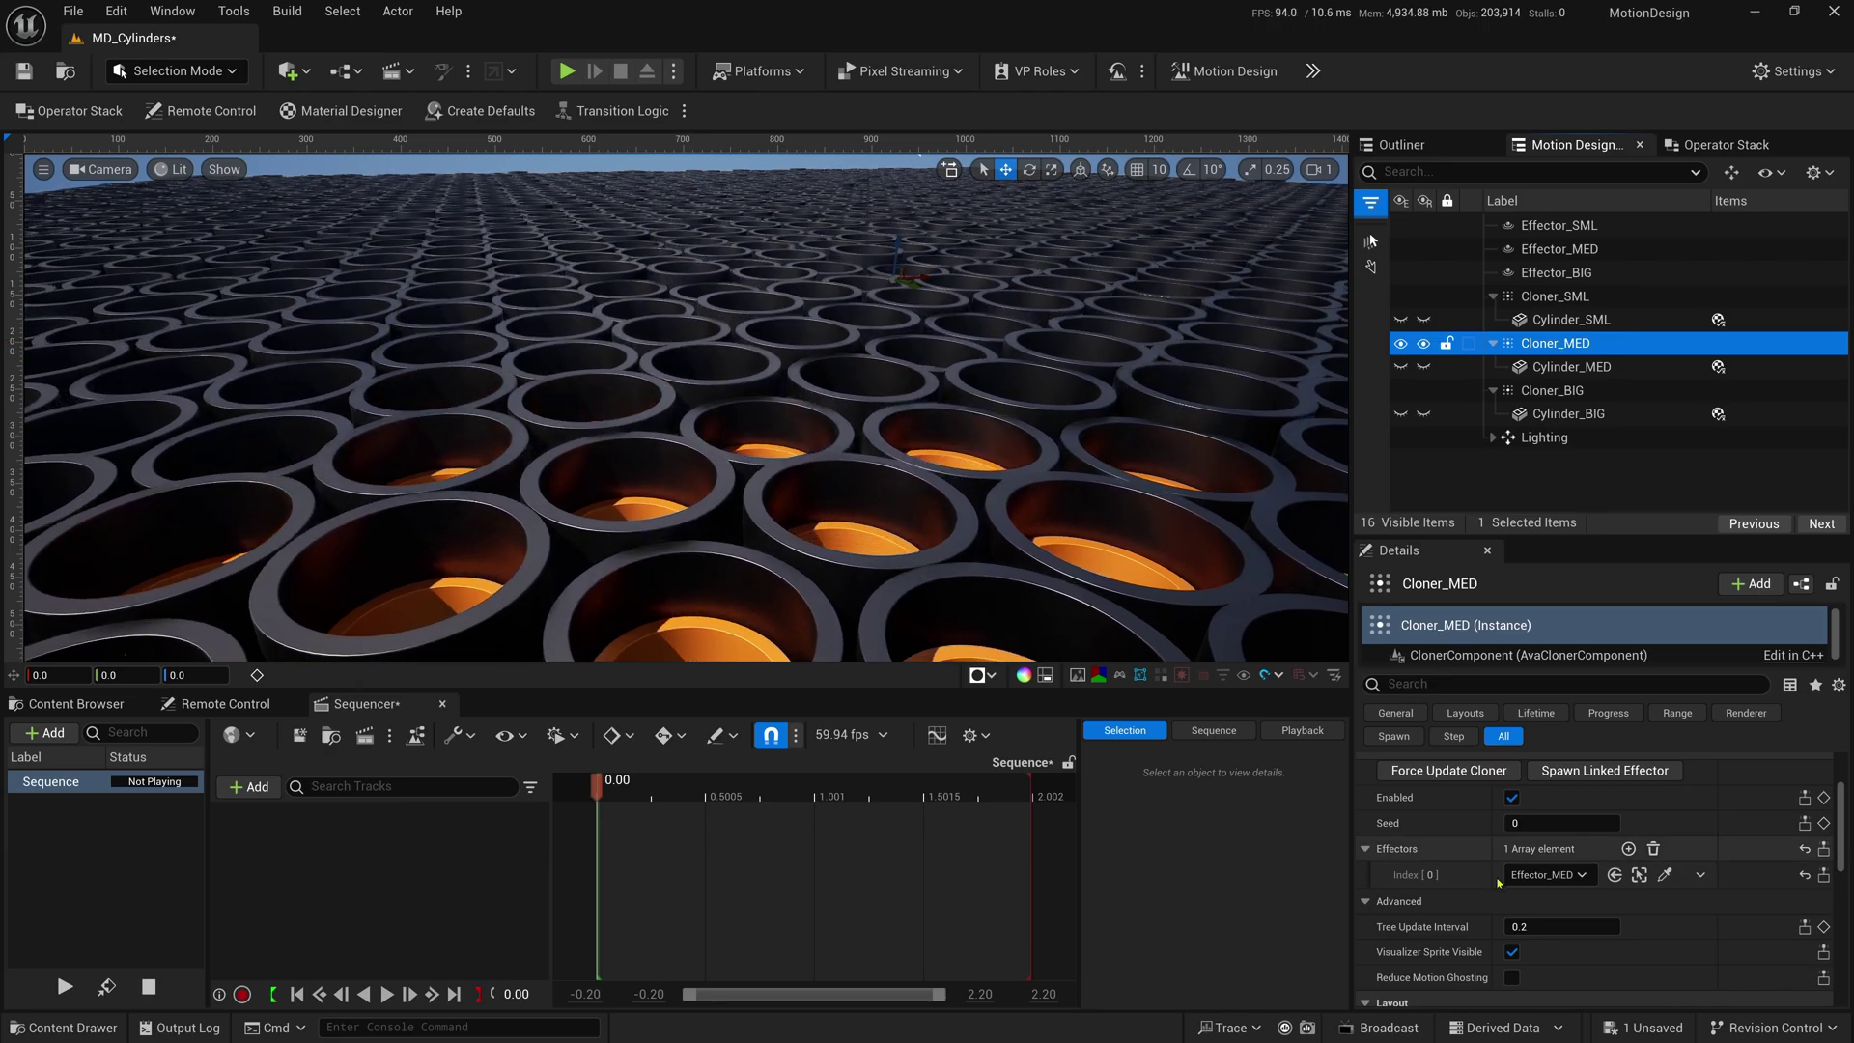
click(1555, 296)
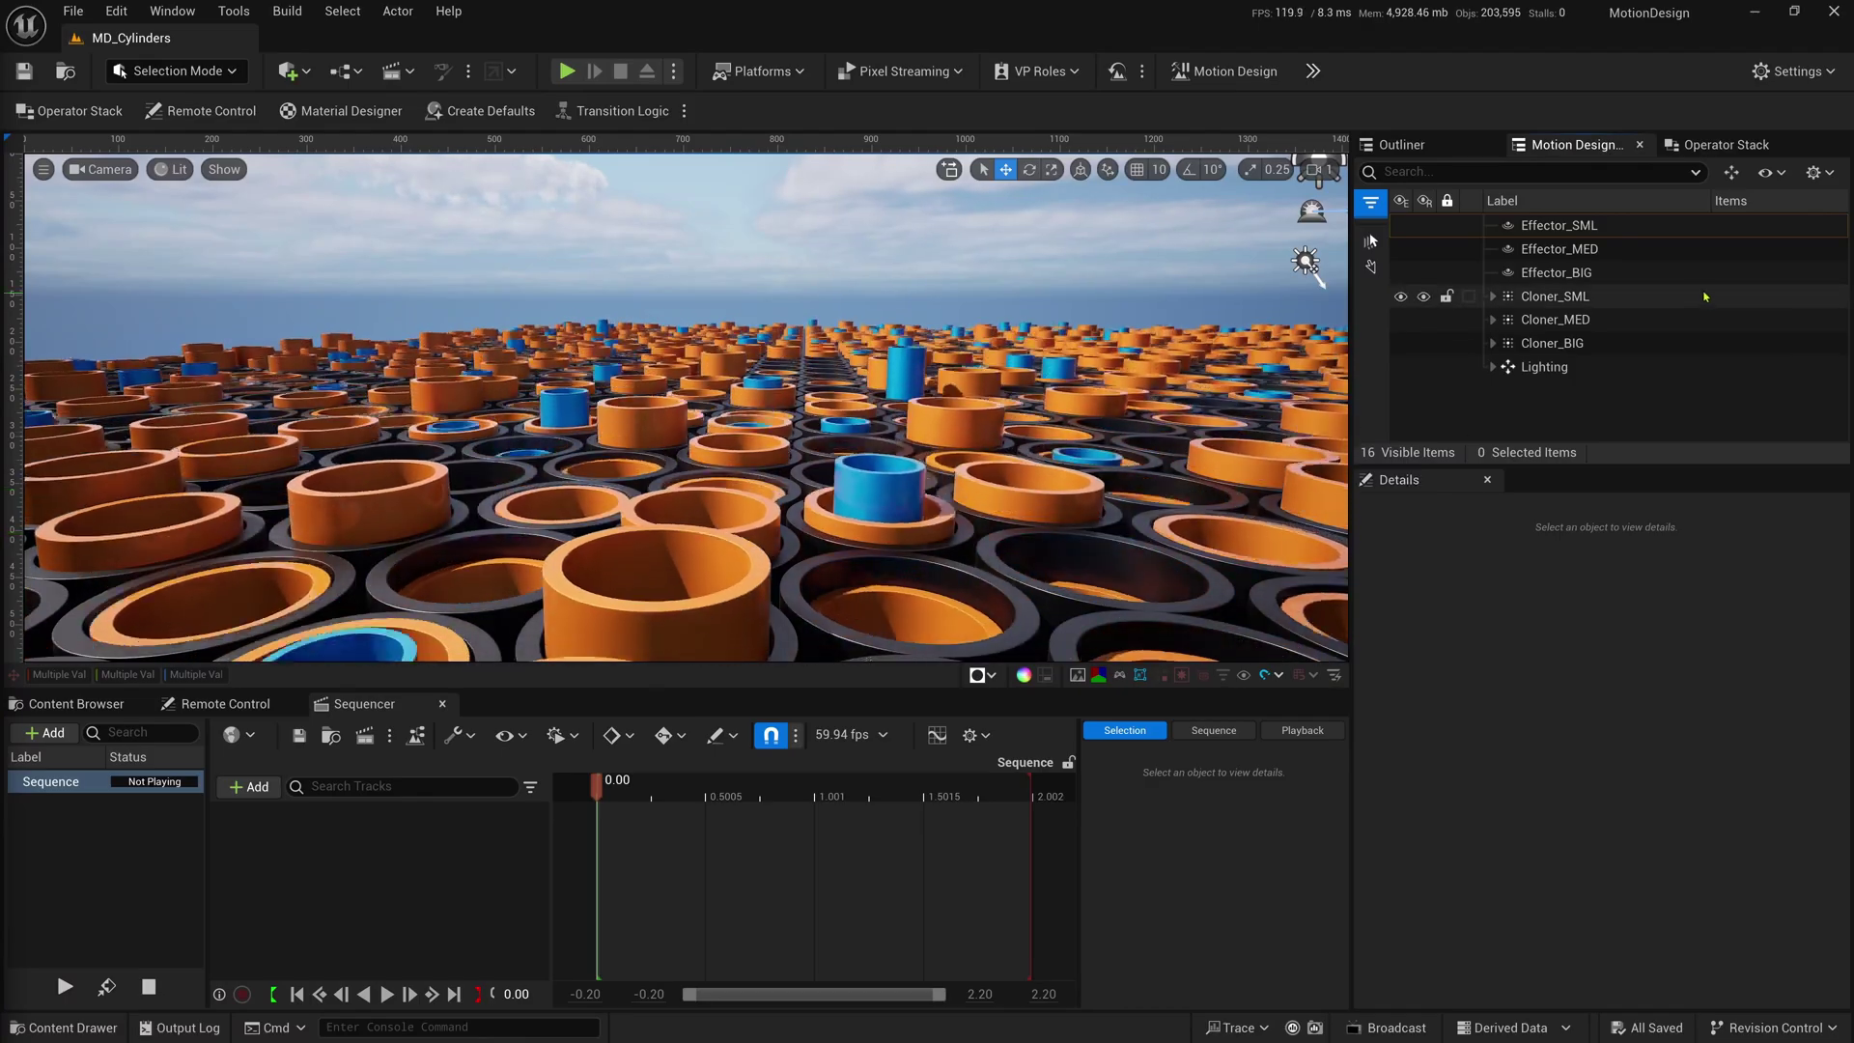
- Compare the noise field location strength, pan and frequency of Effector_SML, Effector_MED and Effector_BIG
click(1566, 228)
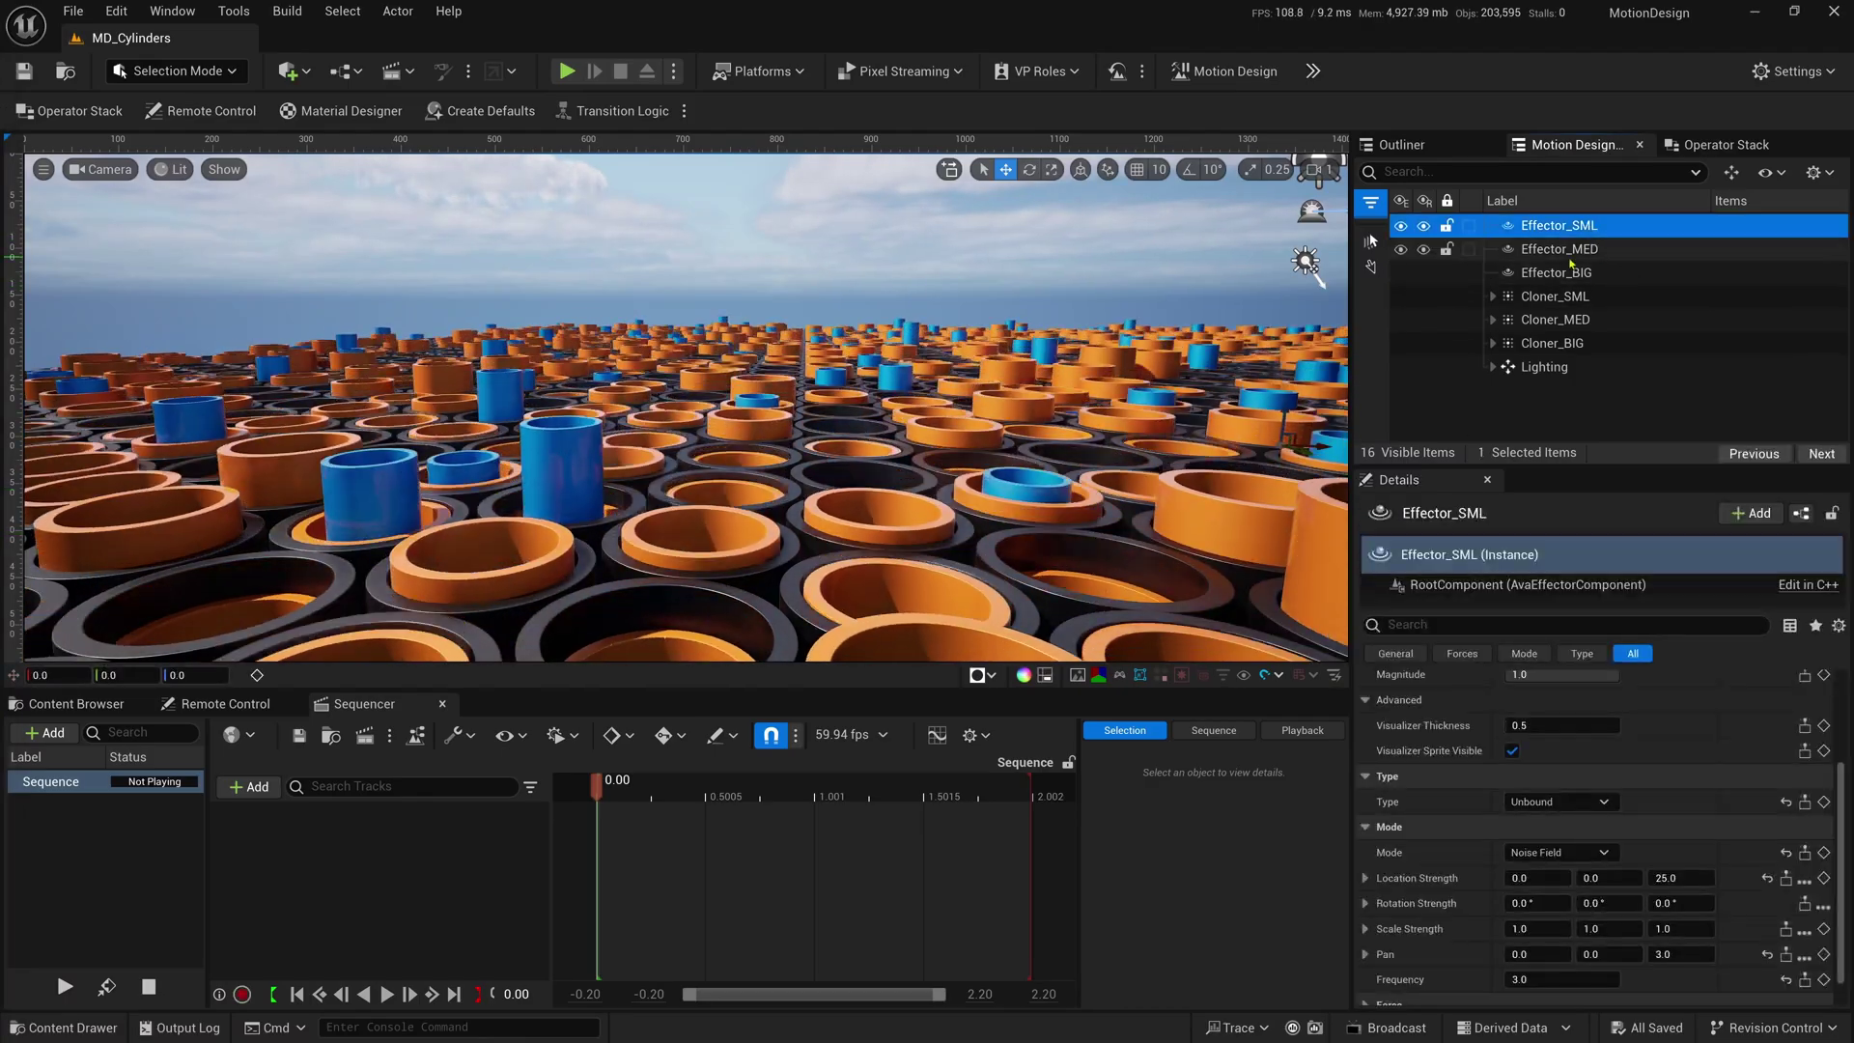
drag(1480, 466, 1479, 420)
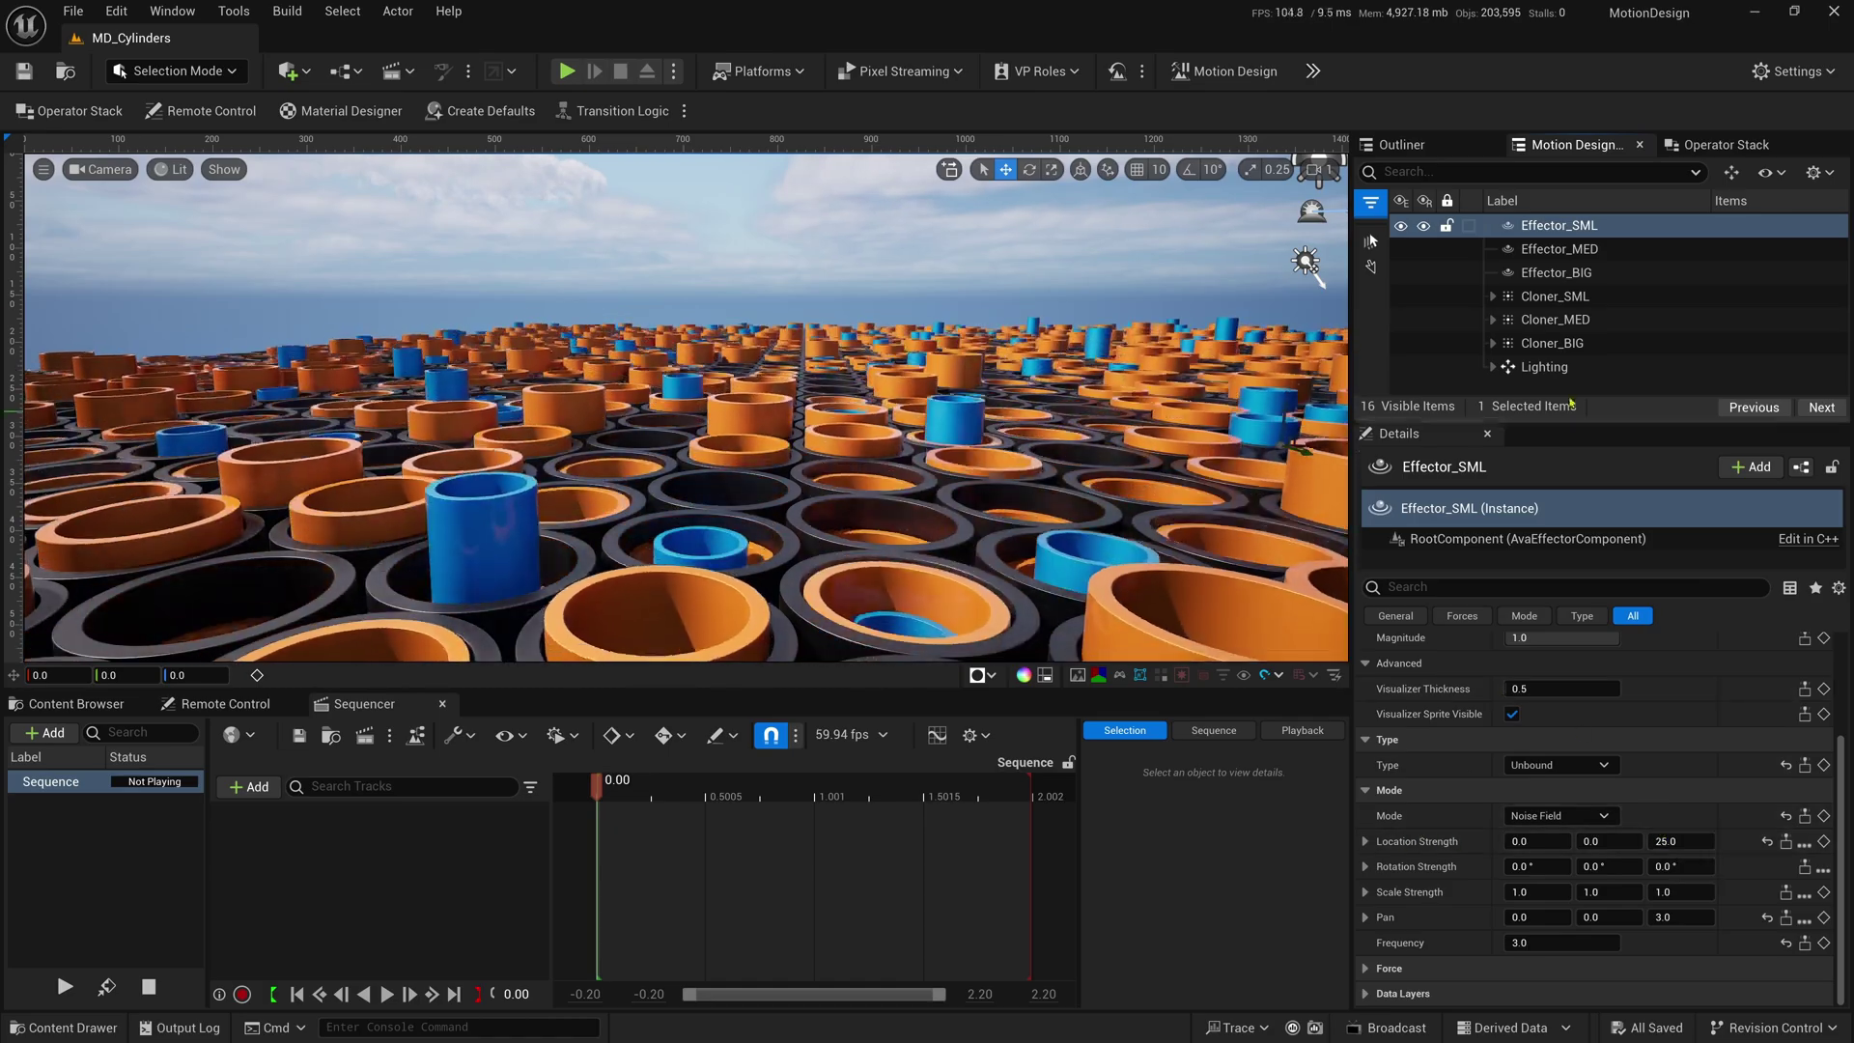
click(1560, 249)
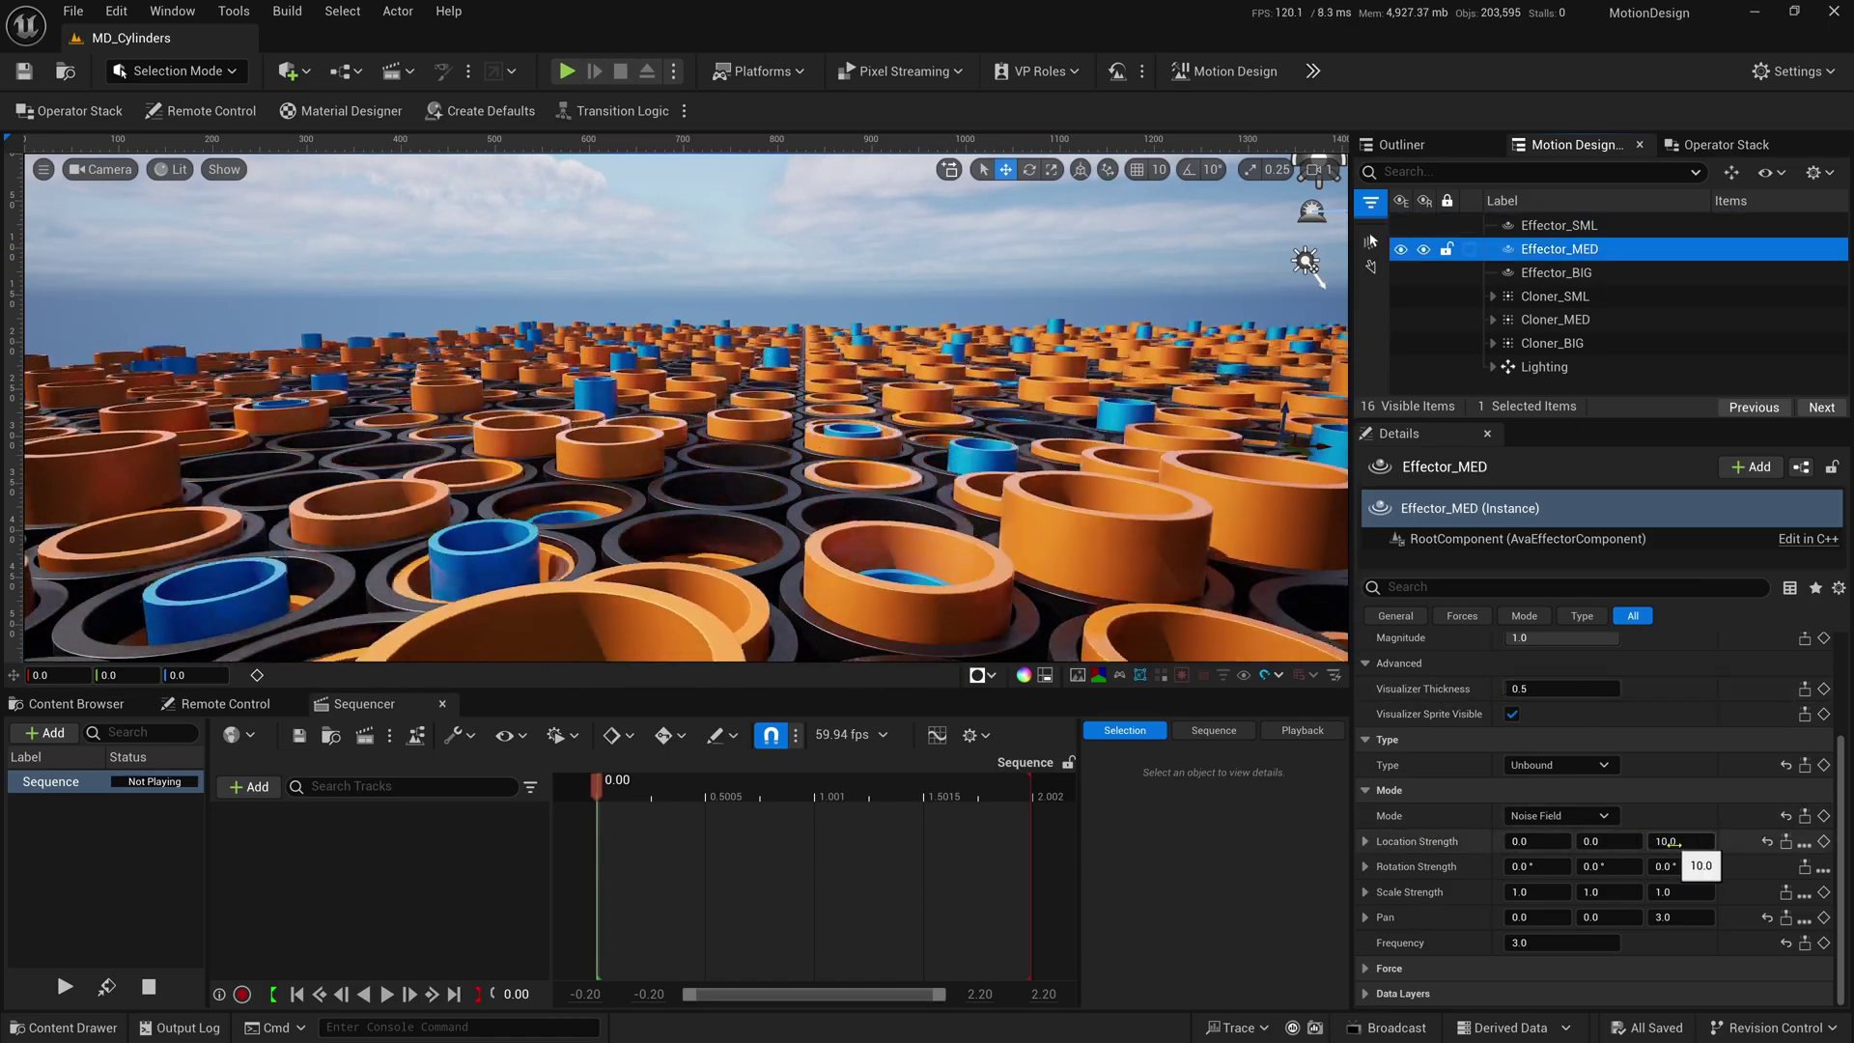
click(1601, 273)
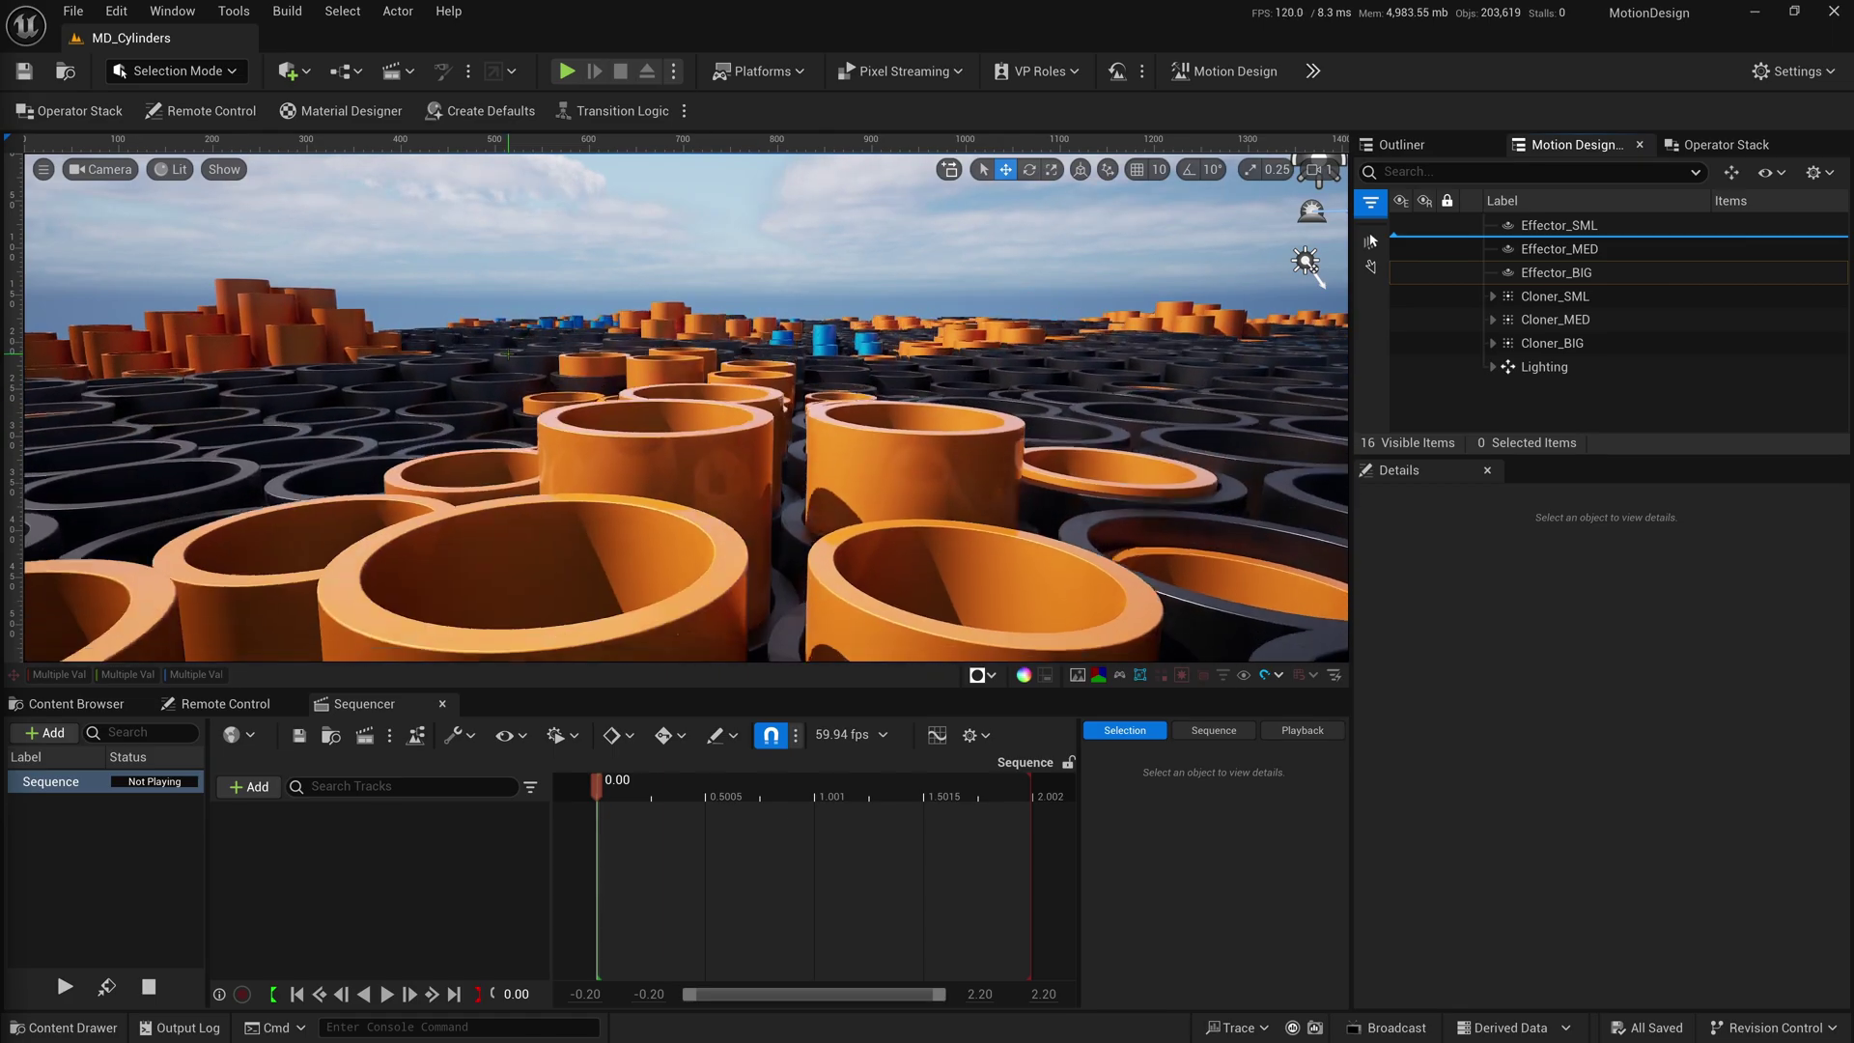
- Create a Cine Camera Actor from the current perspective view and name it CAM1
click(99, 169)
click(116, 318)
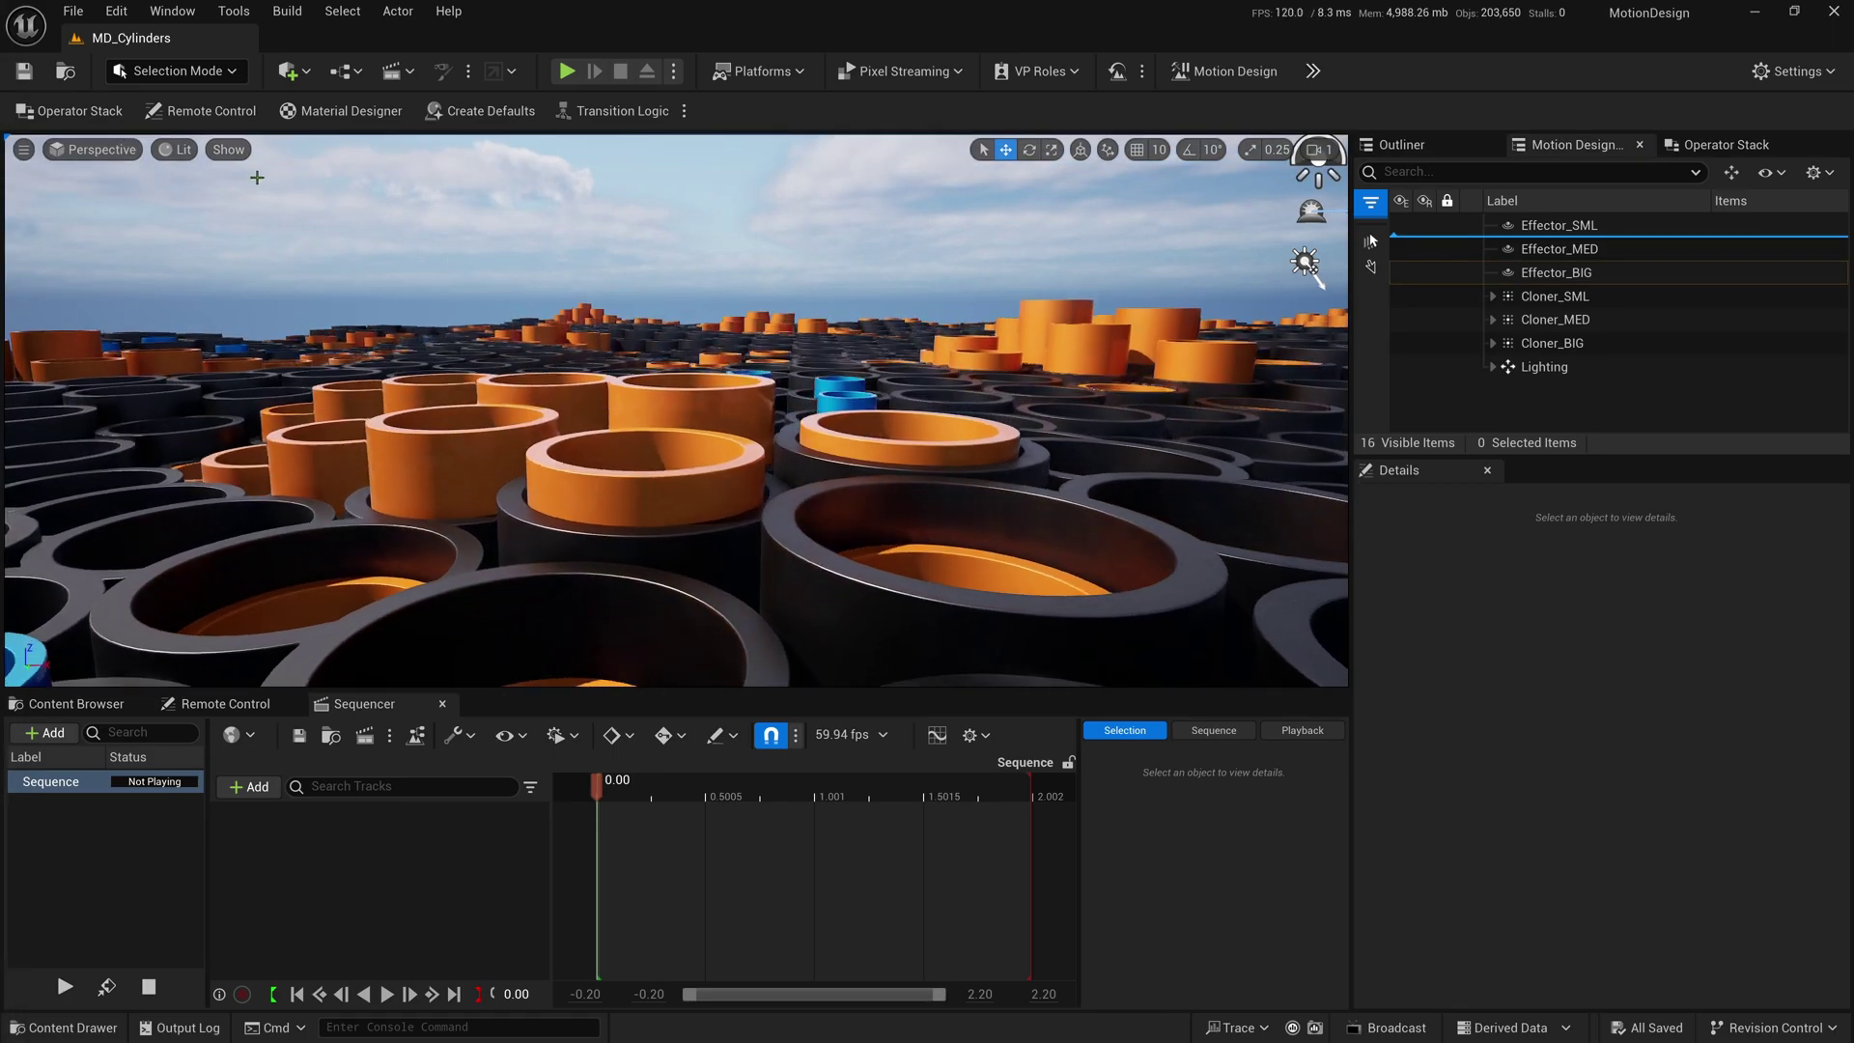
click(23, 150)
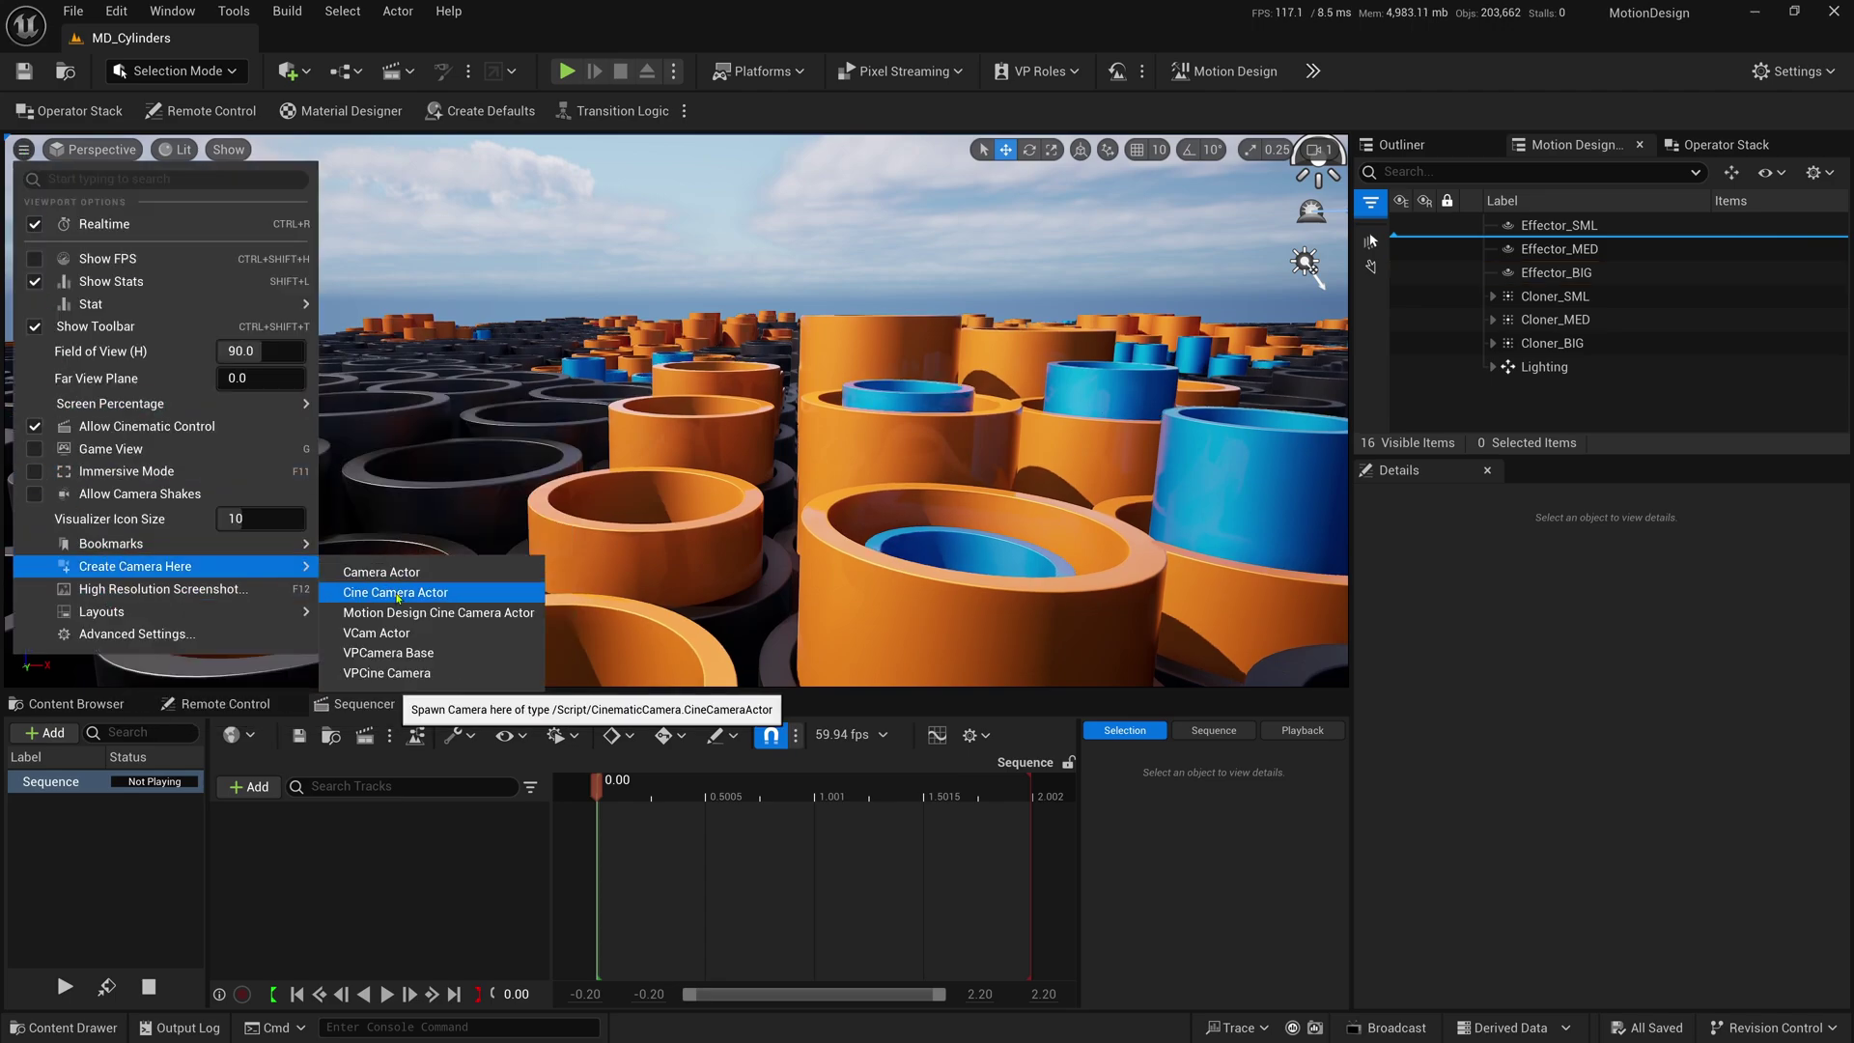
click(398, 593)
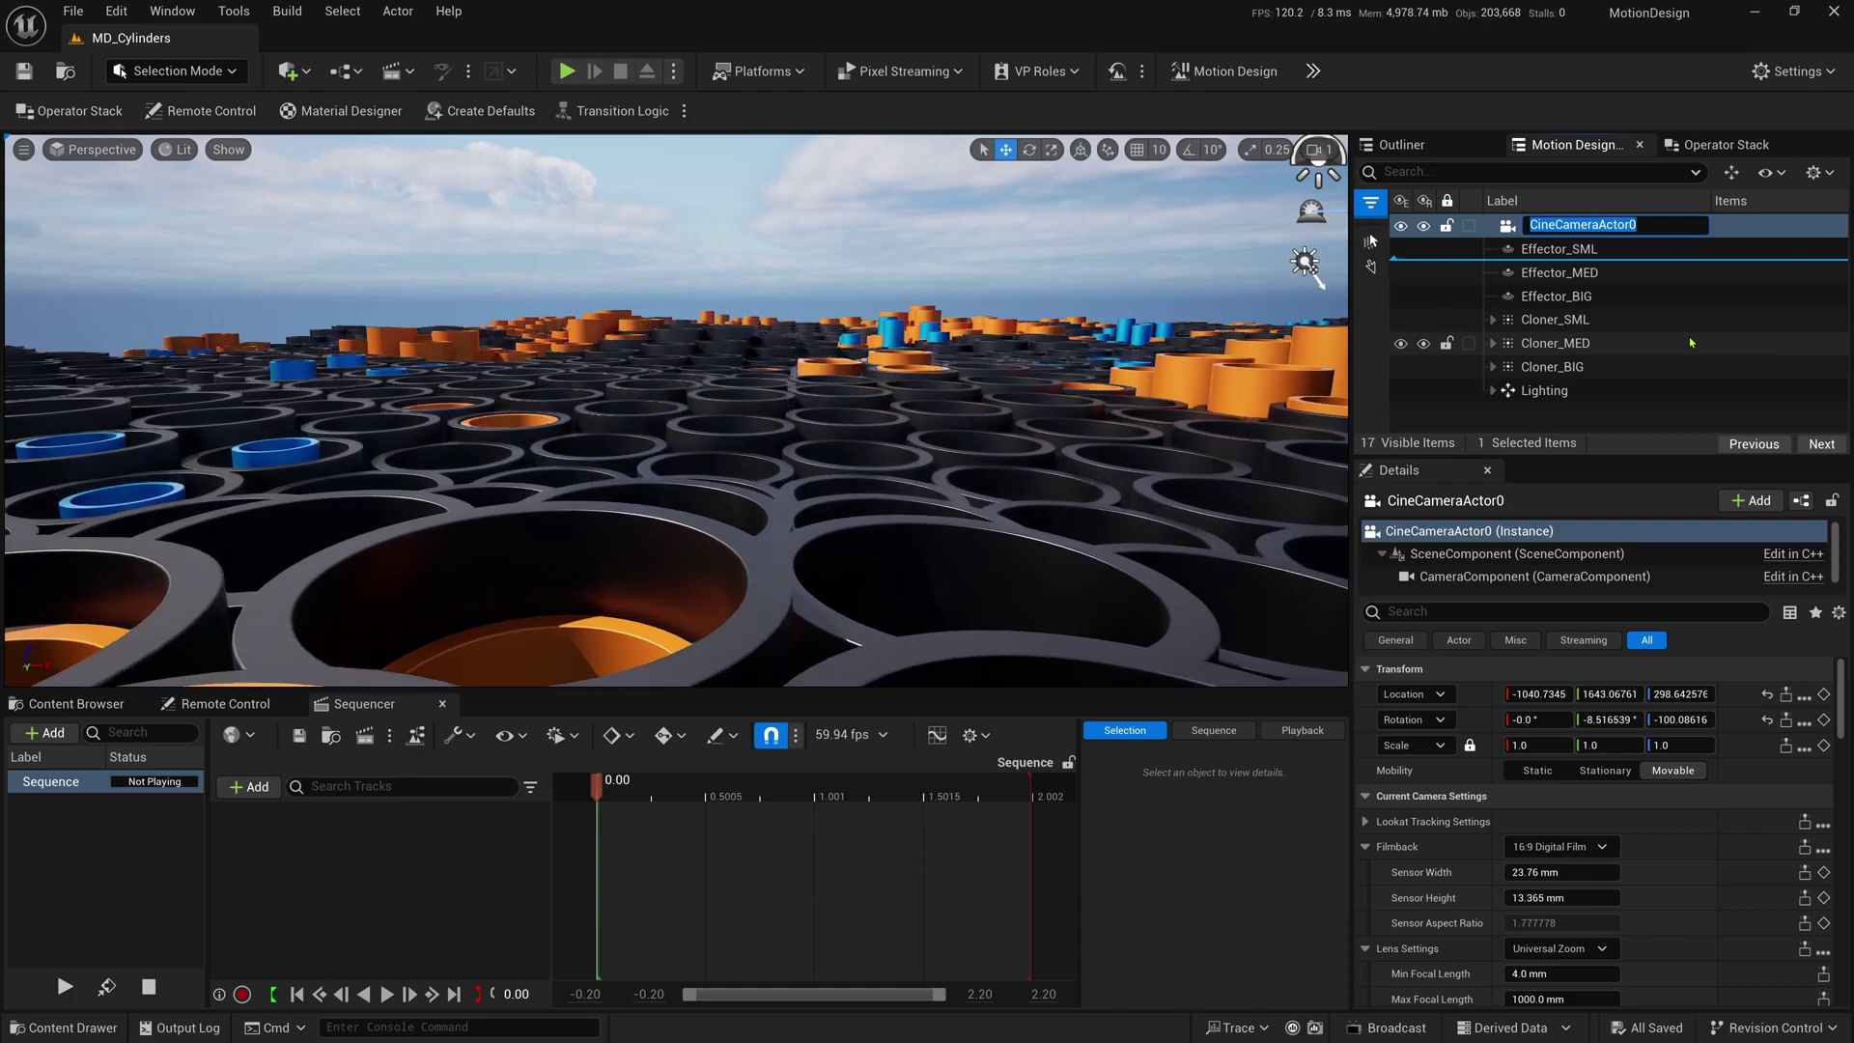
text(CAM1)
key(Return)
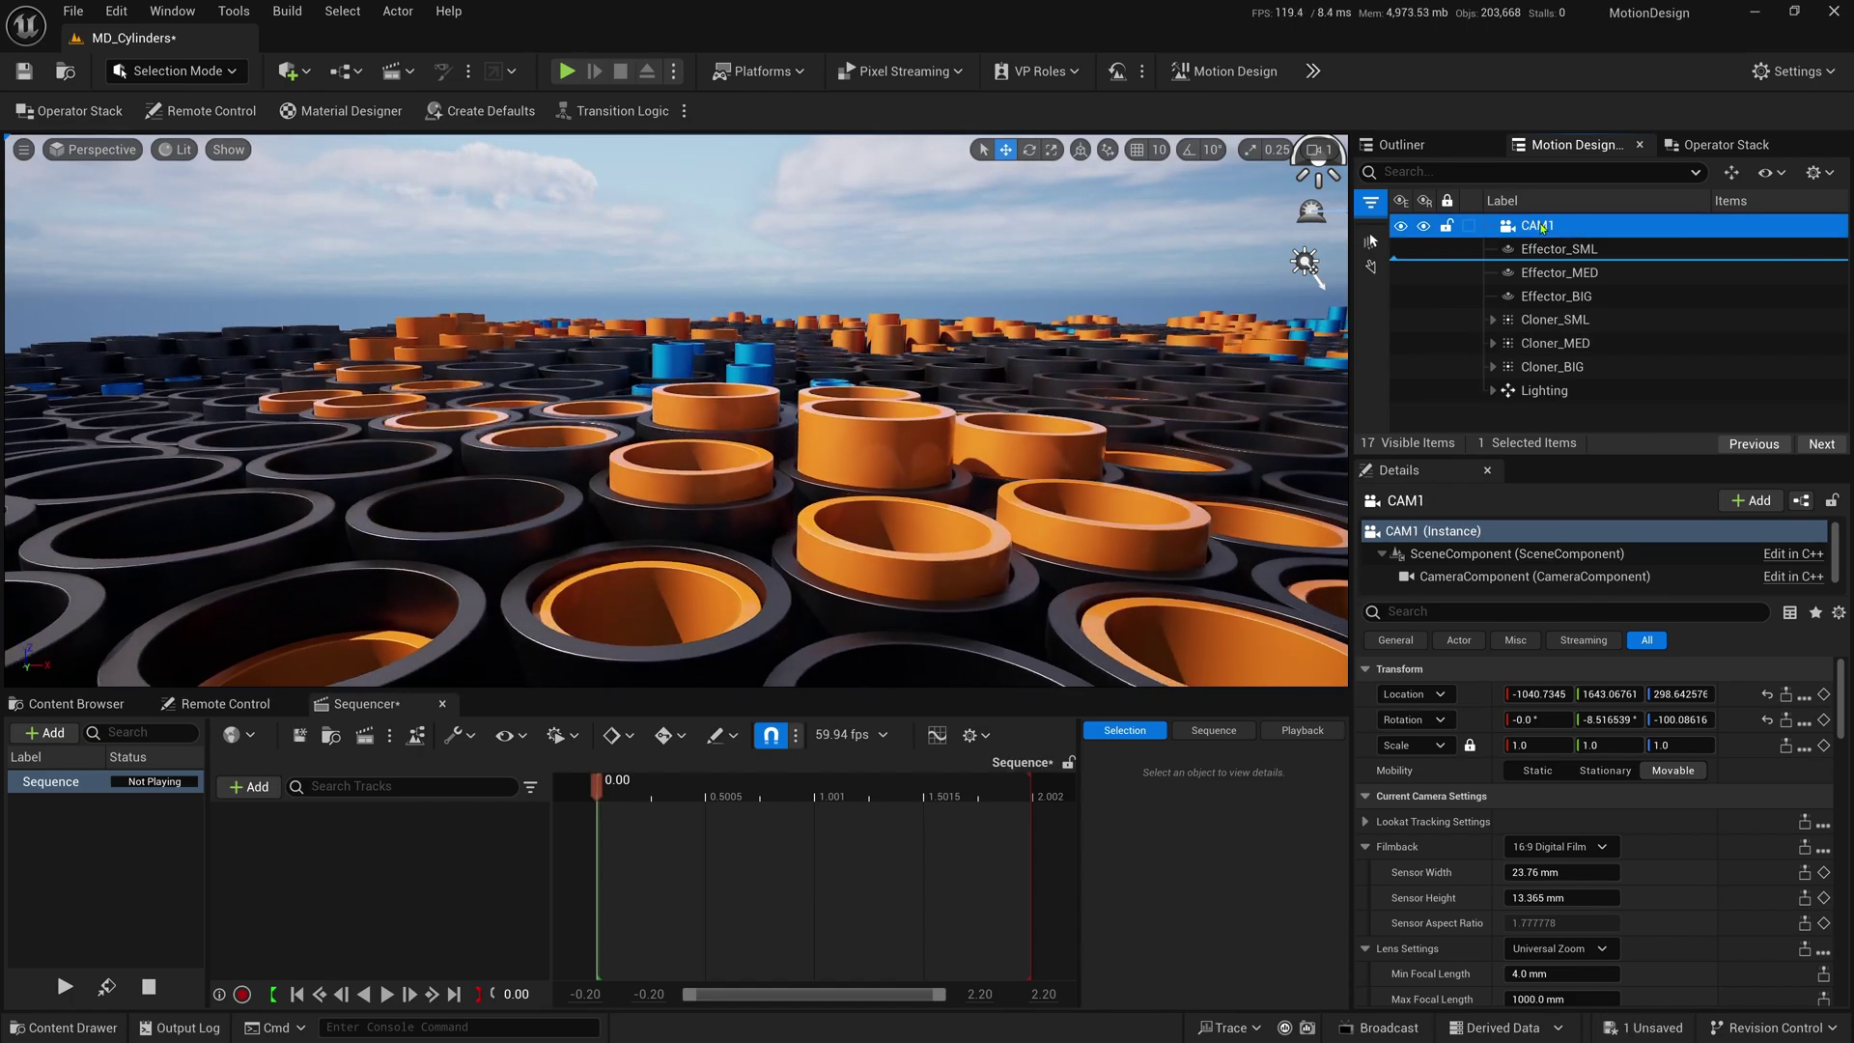
- Add CAM1 to the sequence with a camera cut and key its transform at time 0.00
drag(1542, 228, 623, 806)
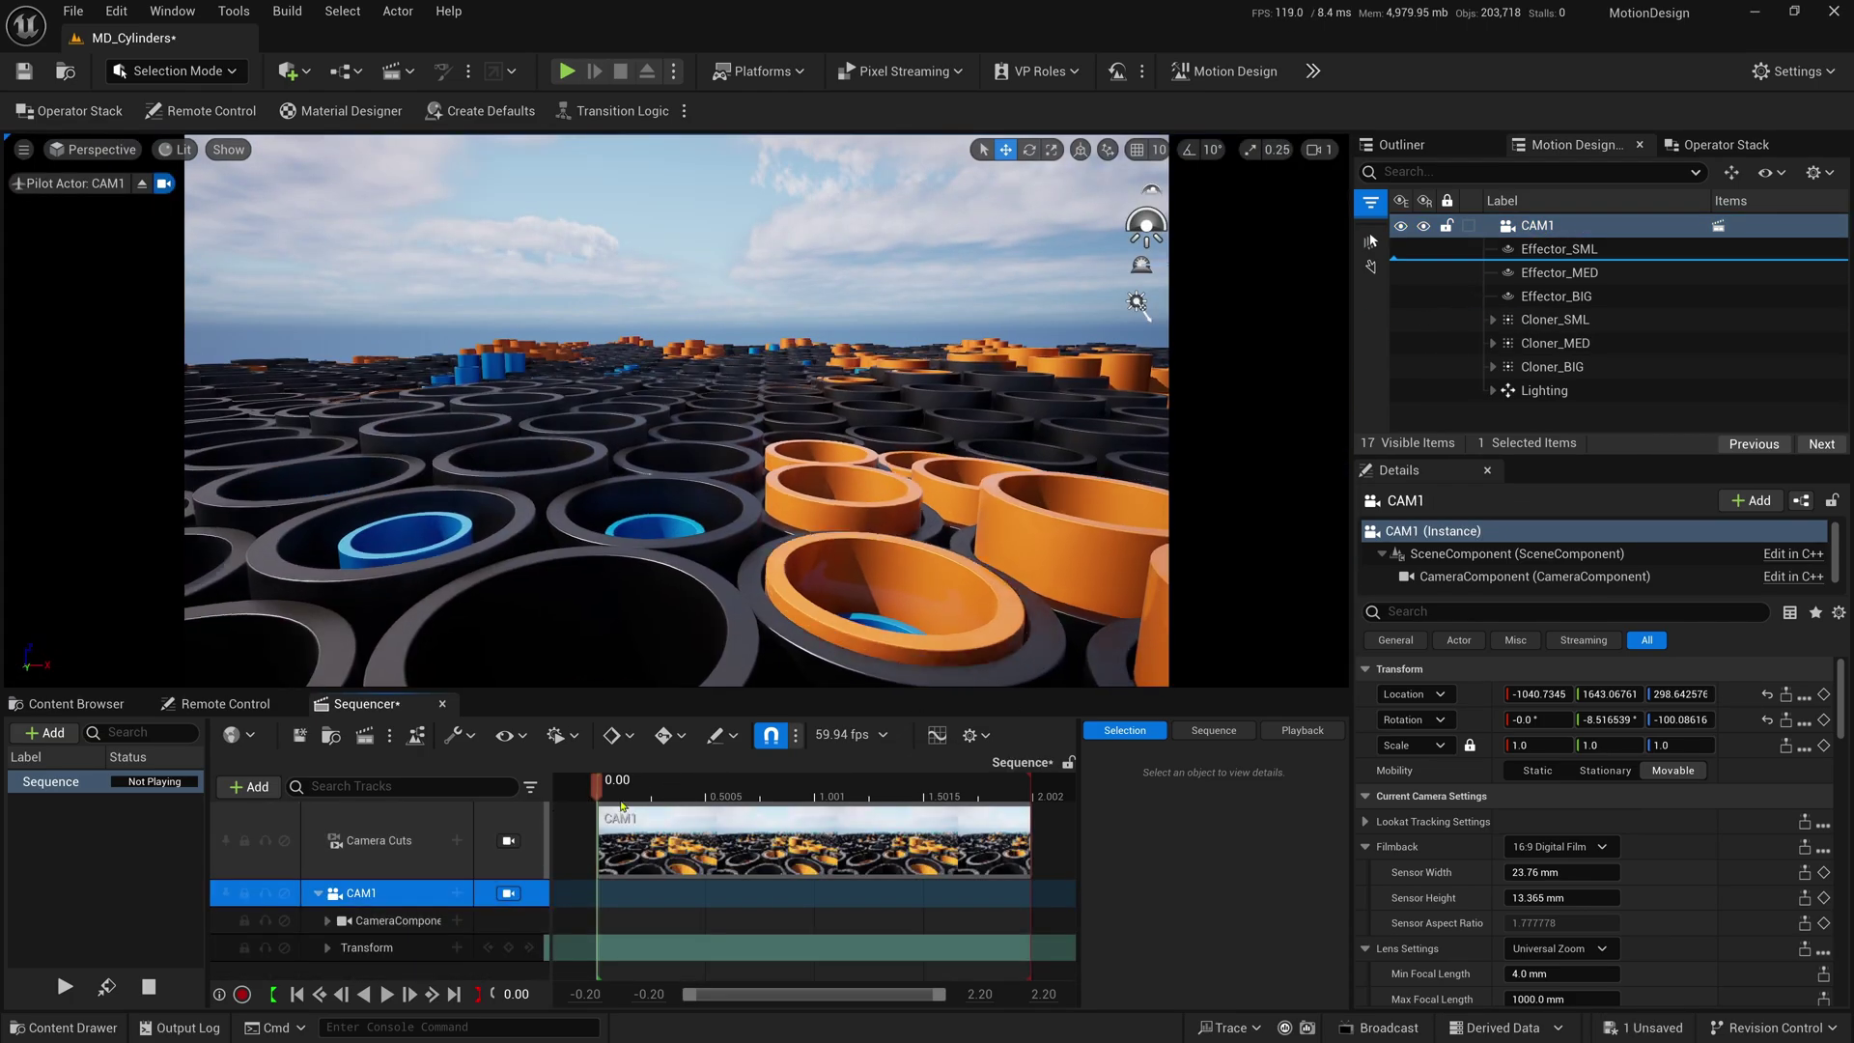
click(508, 948)
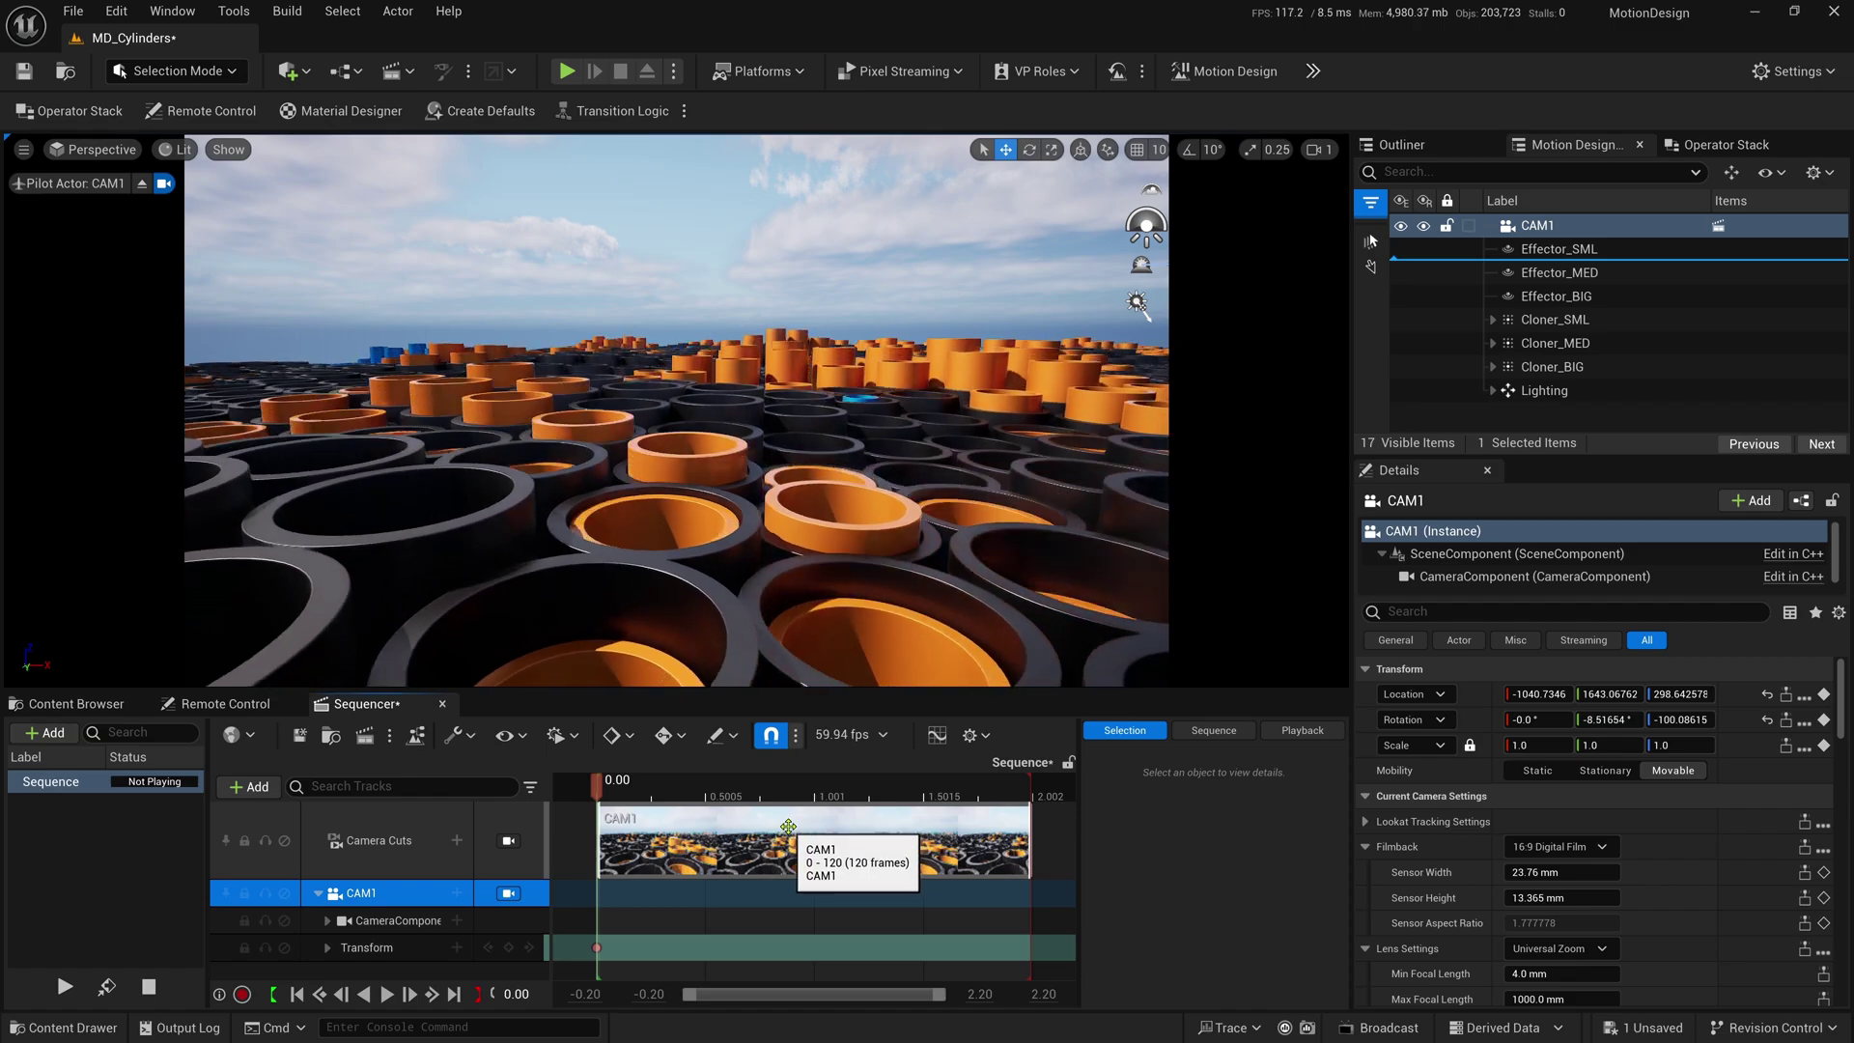
drag(696, 699, 696, 680)
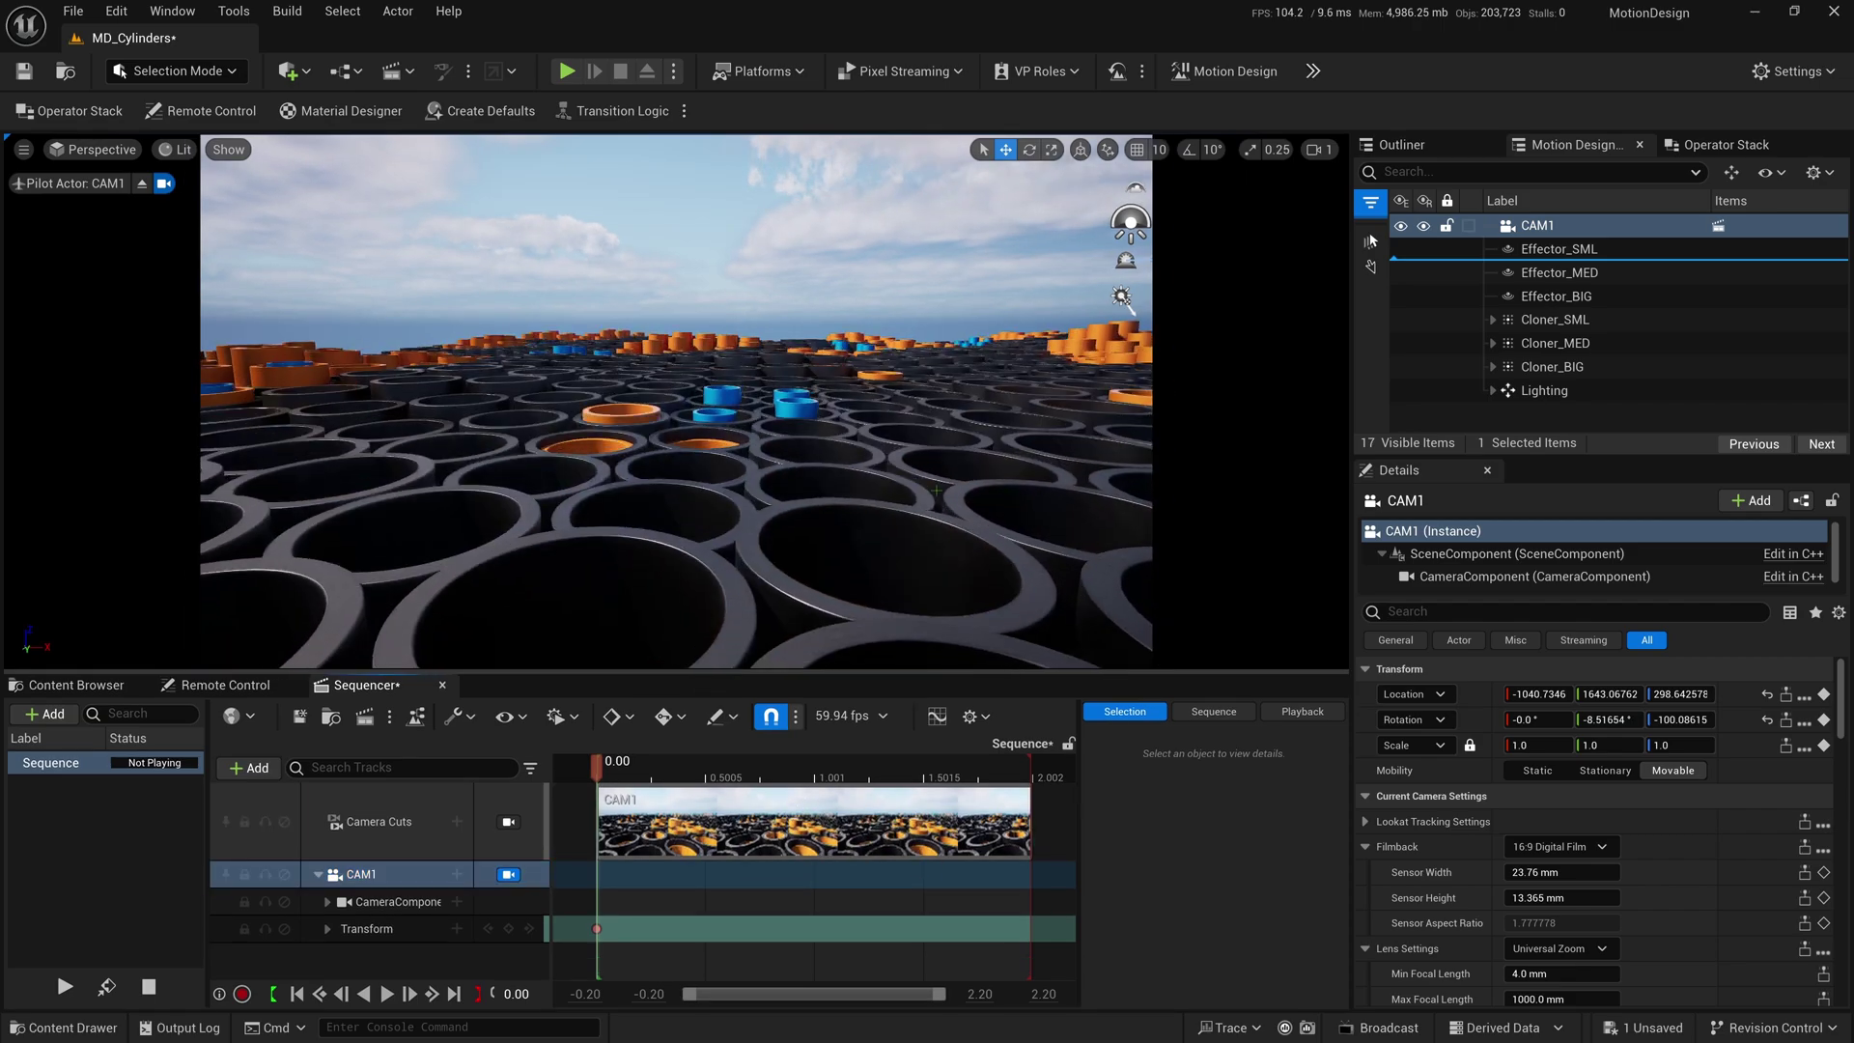
- Move the piloted CAM1 higher and sideways to frame more of the cylinder field and sky
right_drag(953, 479, 953, 479)
key(s)
right_drag(683, 377, 746, 390)
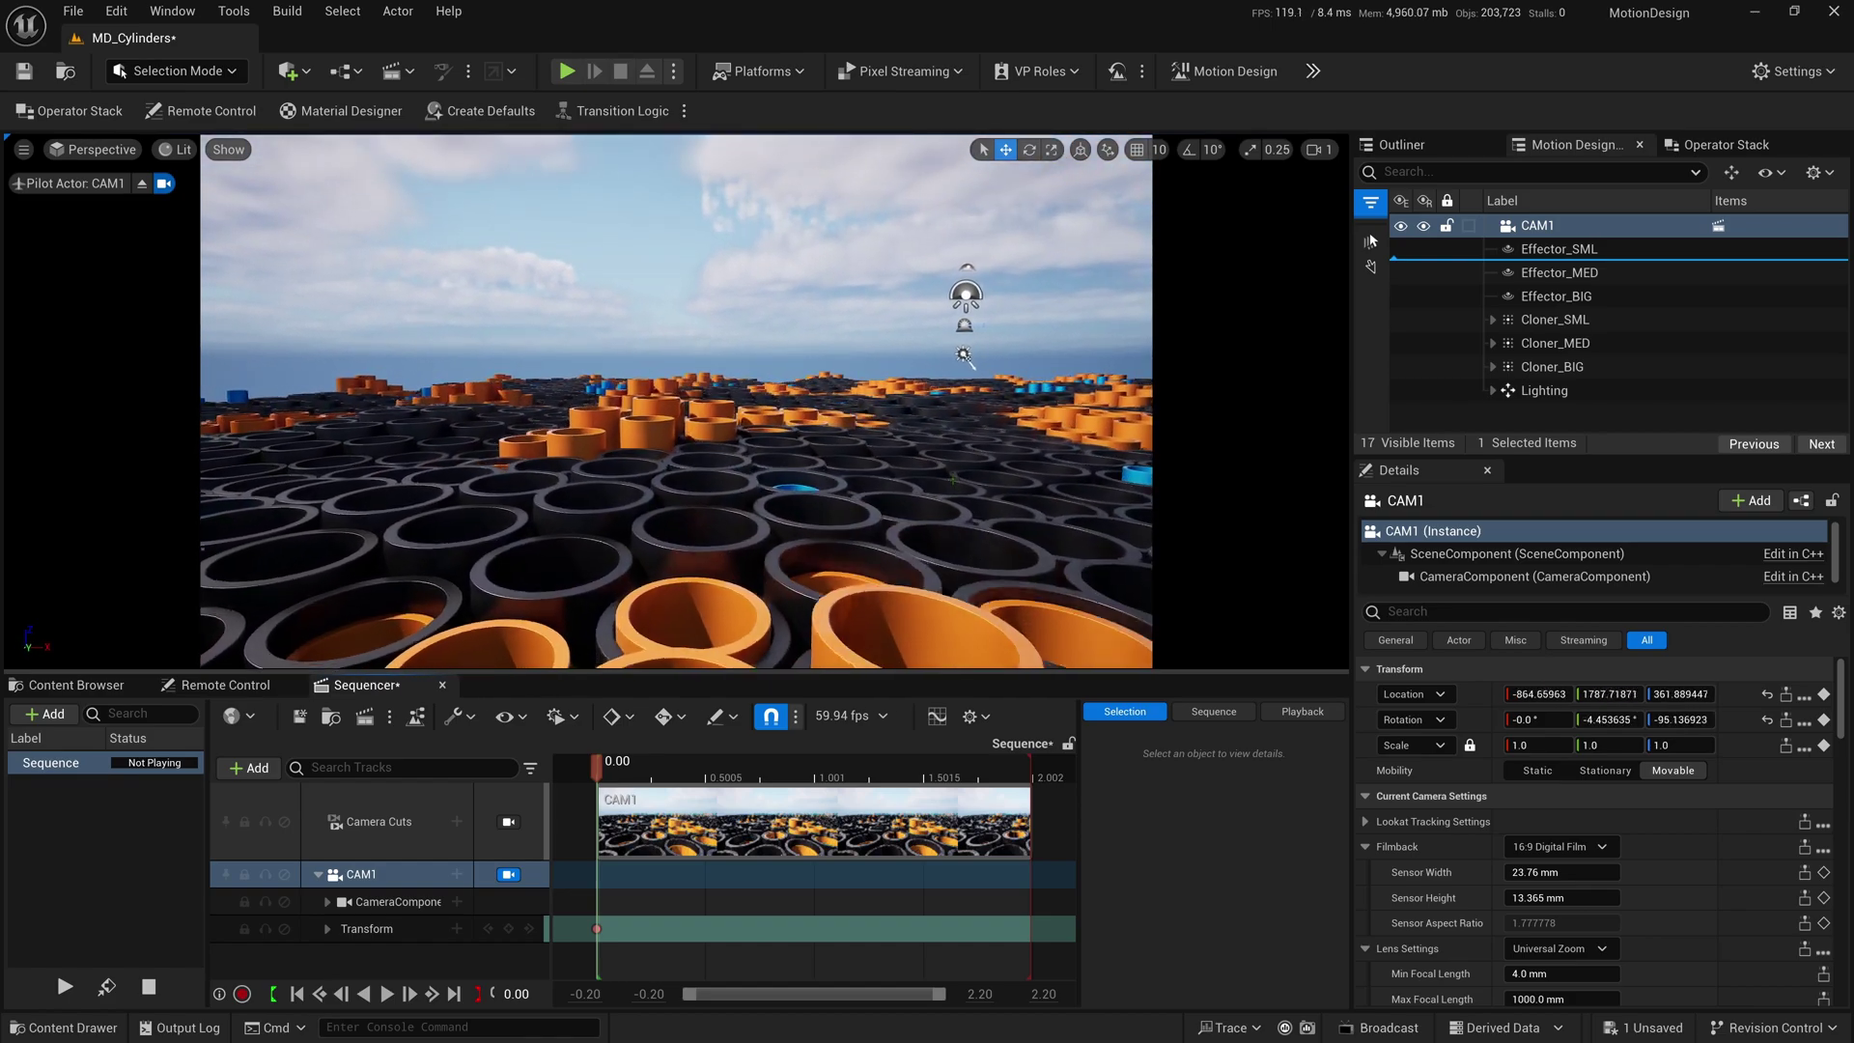
right_drag(953, 479, 946, 479)
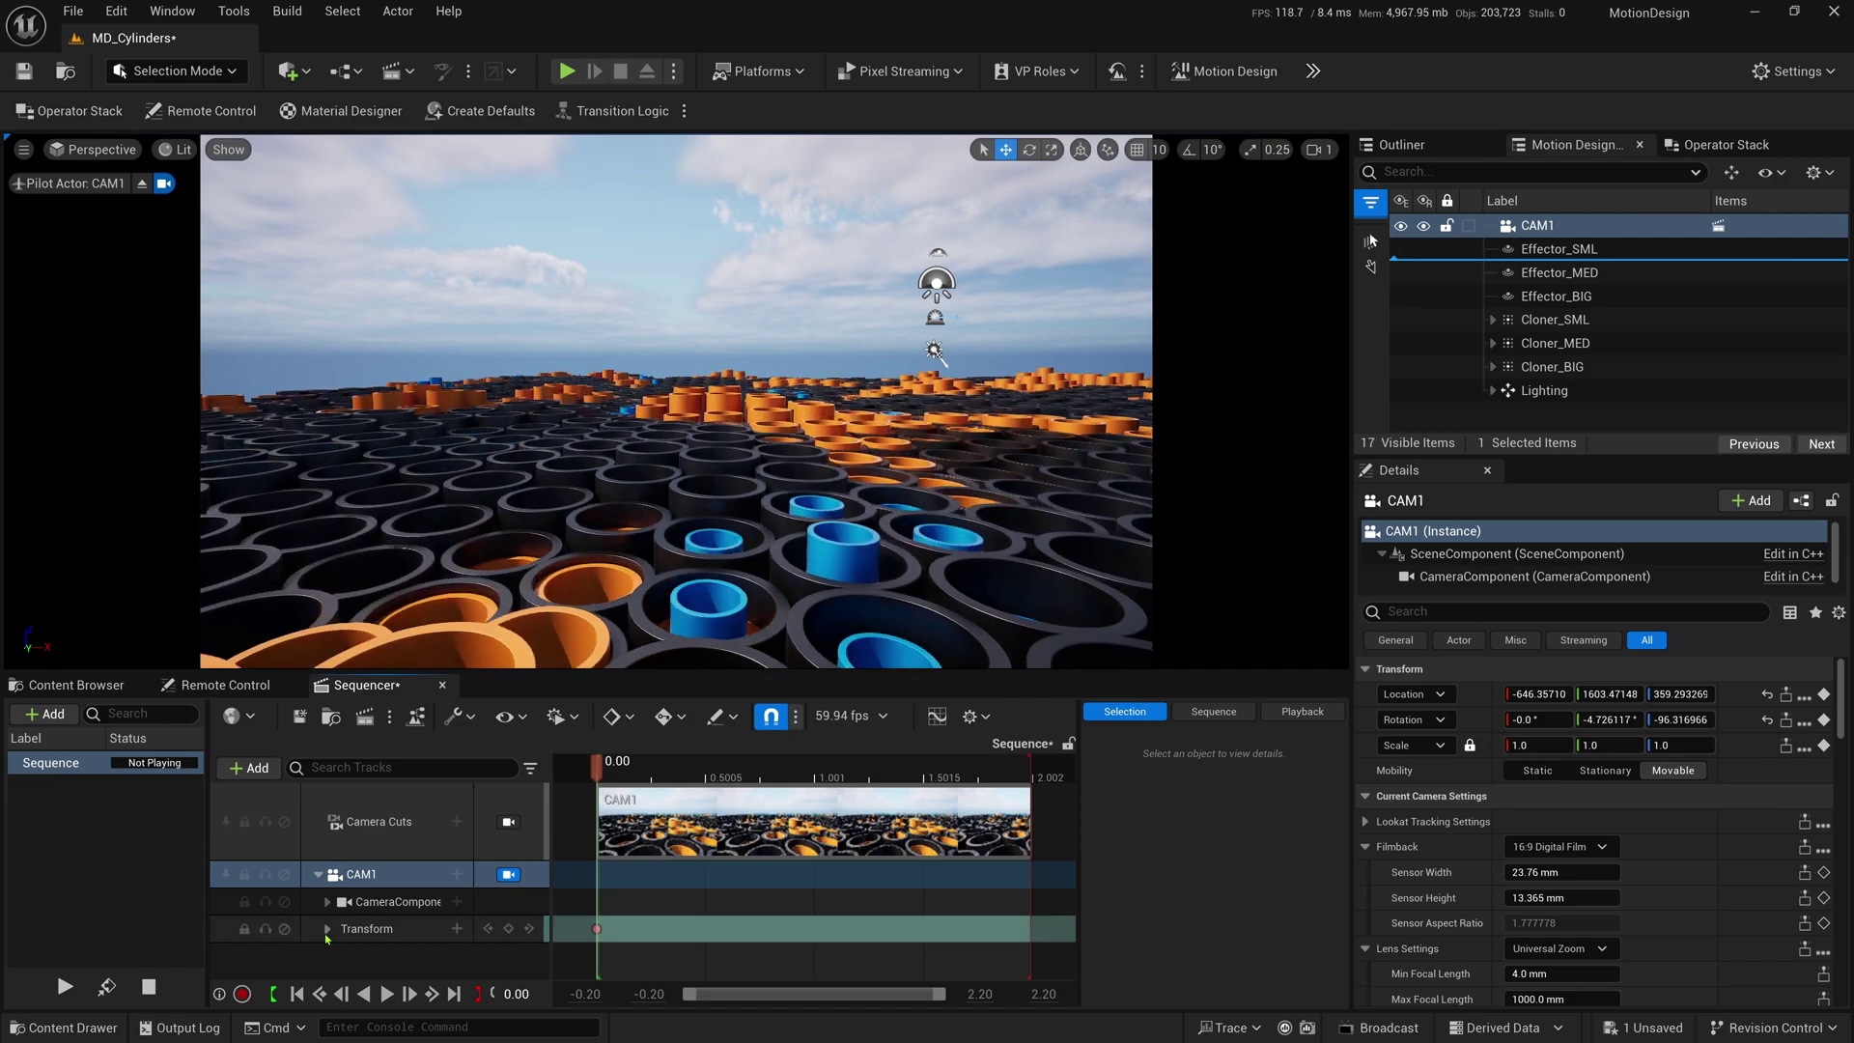
- Tilt CAM1 through its rotation tracks in the sequence, setting roll to 21.0 and yaw to -134.0
click(328, 929)
scroll(425, 939, down, 1)
click(337, 939)
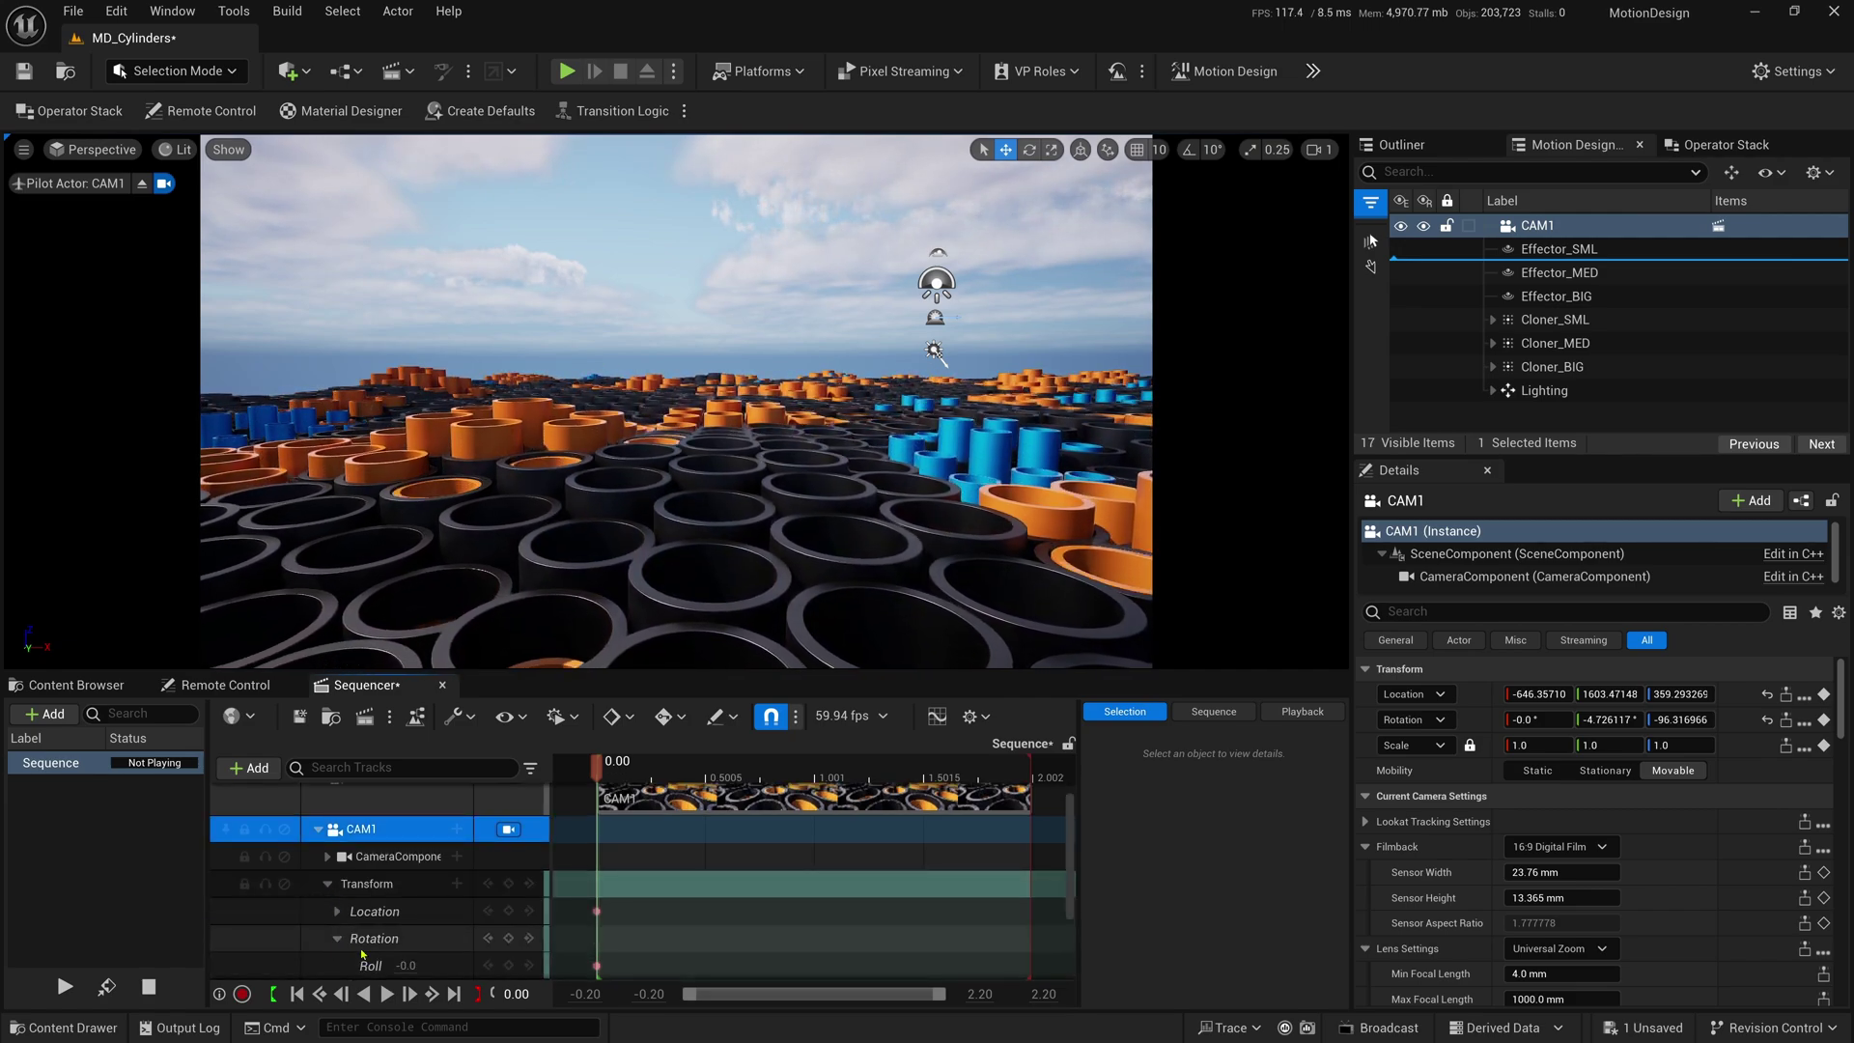
scroll(412, 902, down, 2)
drag(406, 884, 449, 883)
drag(426, 938, 382, 938)
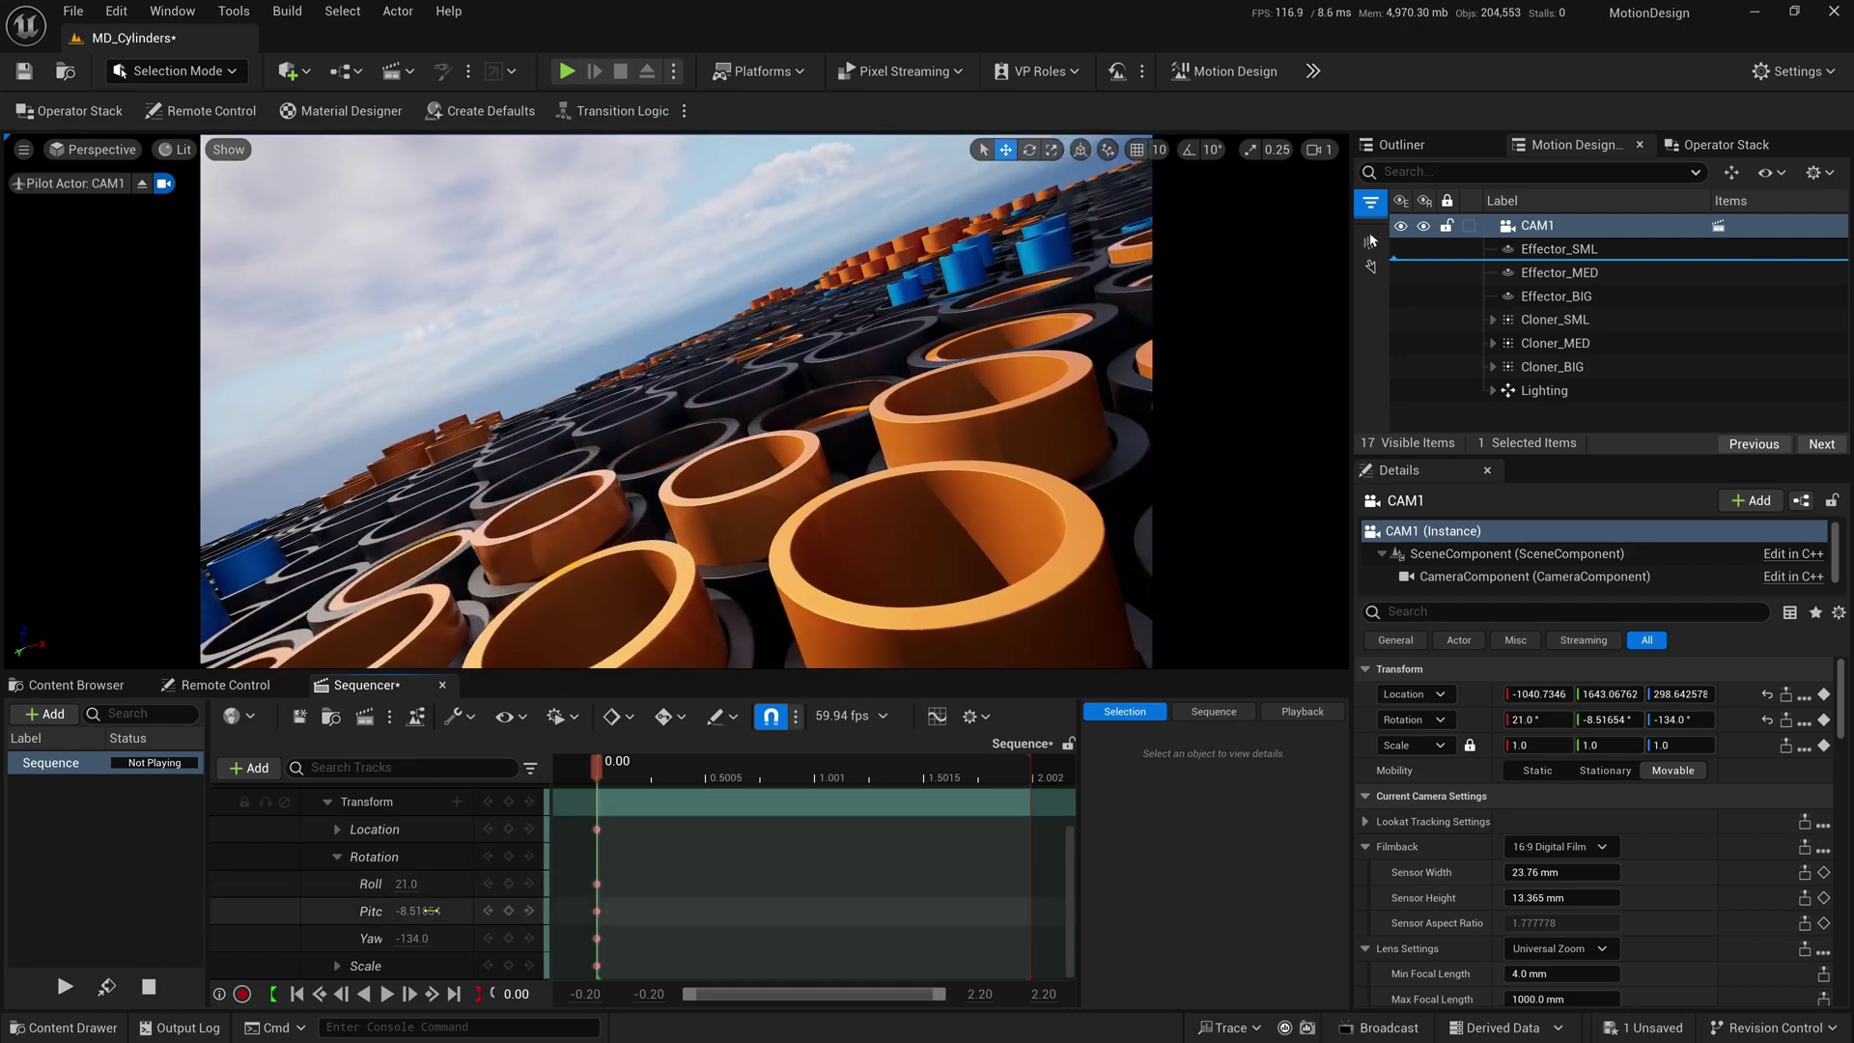
- Reveal CAM1's aperture, focal length and focus distance tracks at full width, and reframe the camera across the tilted cylinder field
scroll(422, 935, up, 3)
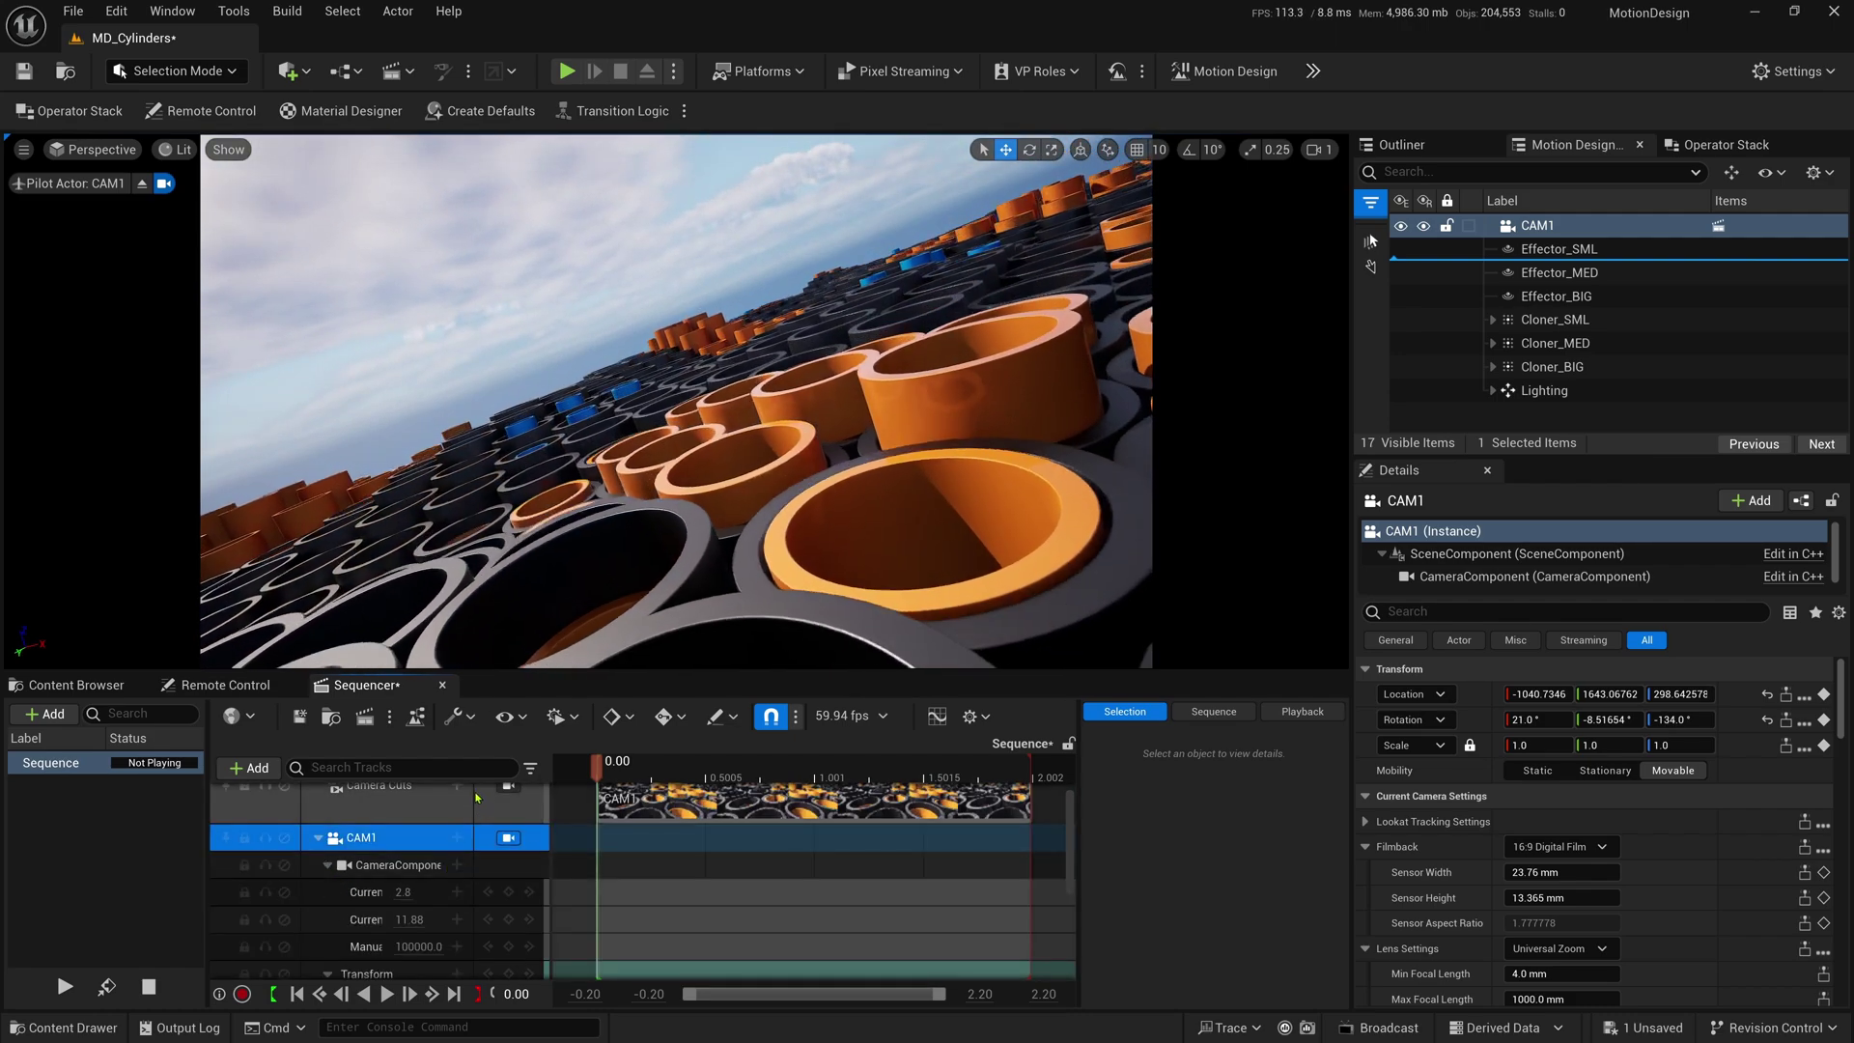
drag(474, 804, 519, 805)
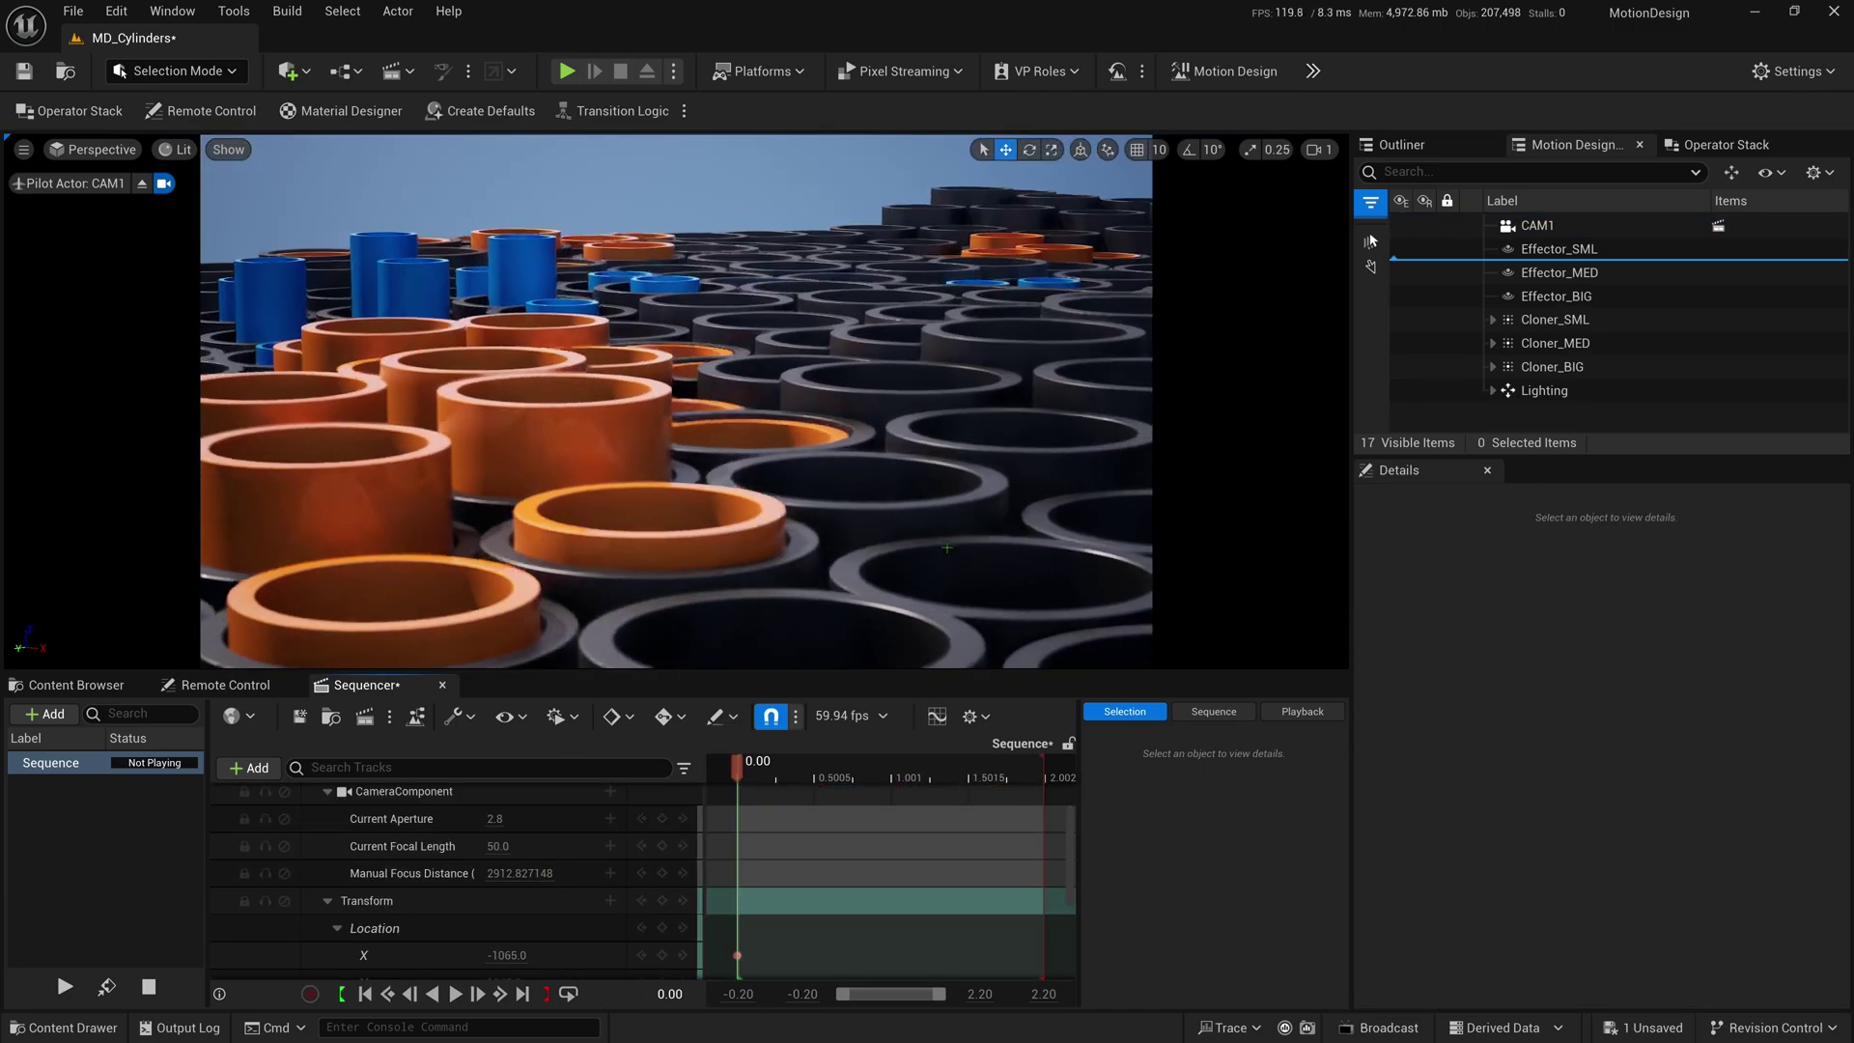
right_drag(946, 548, 947, 547)
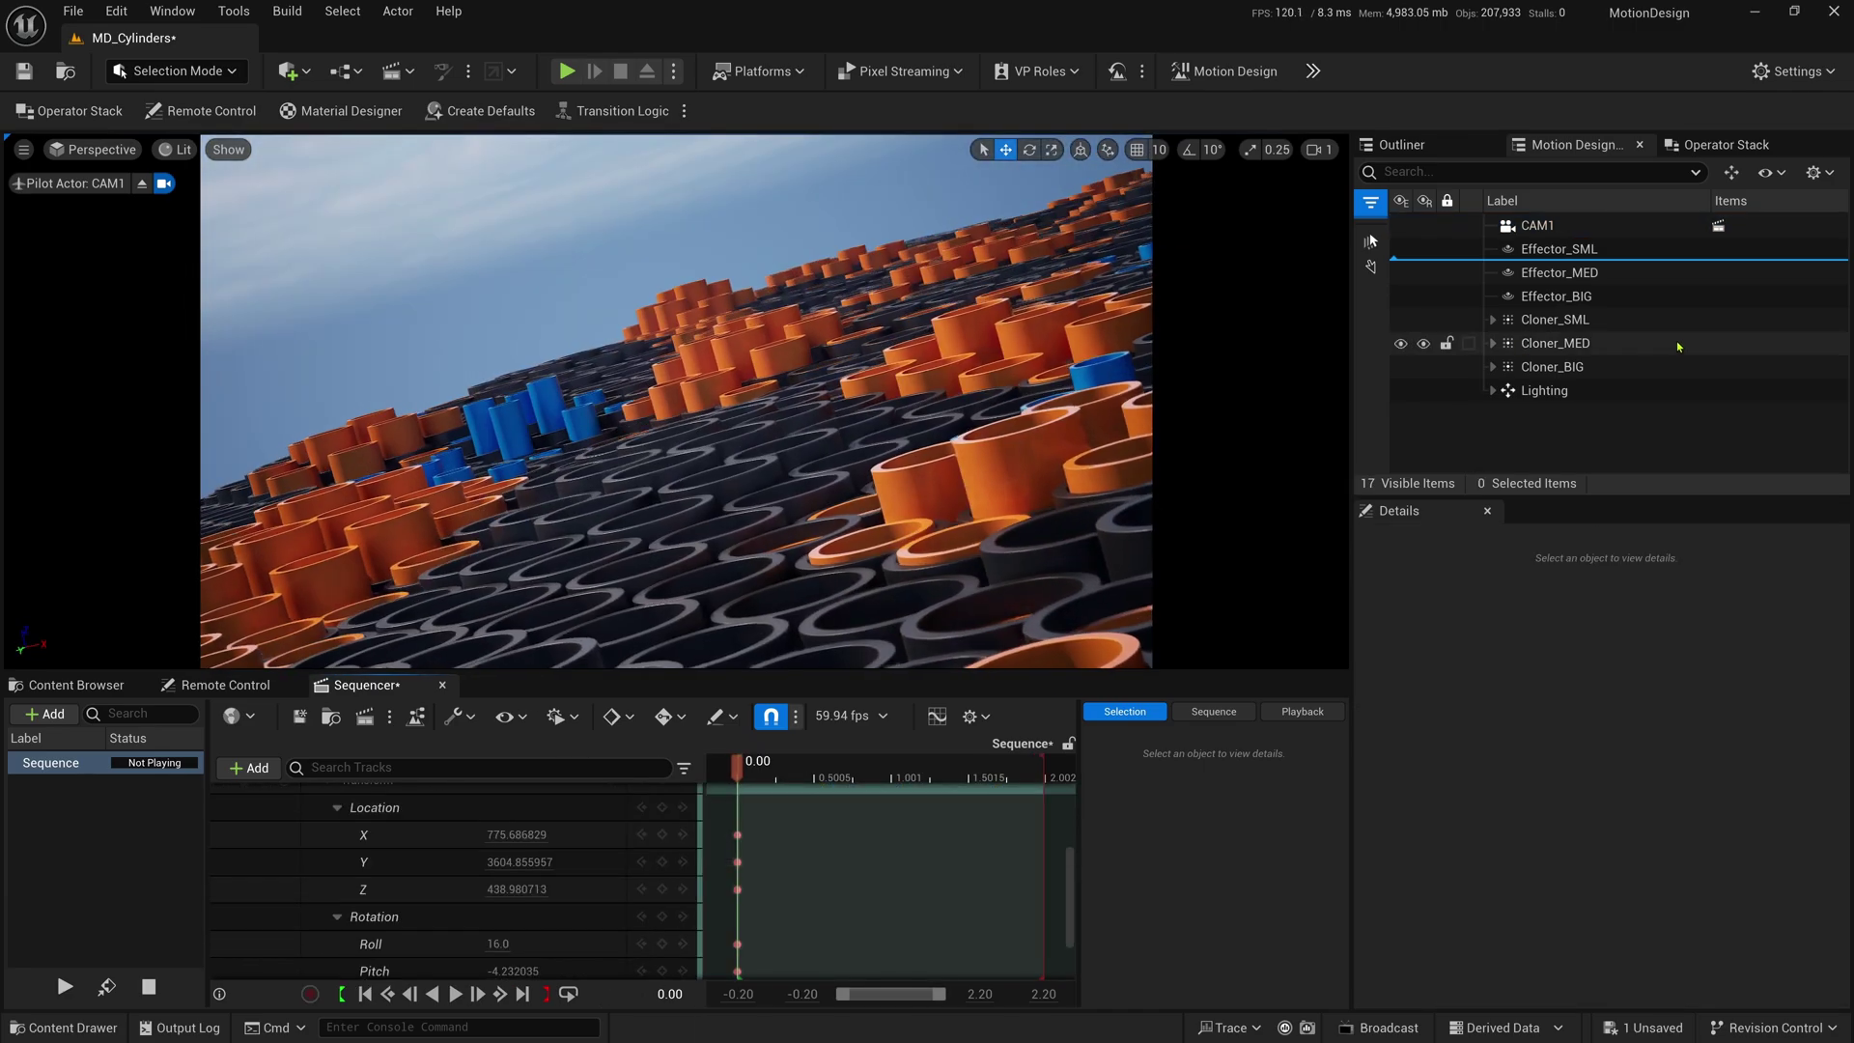
- Turn on CAM1's debug focus plane and bring its manual focus distance in to about 1893 cm
click(1545, 225)
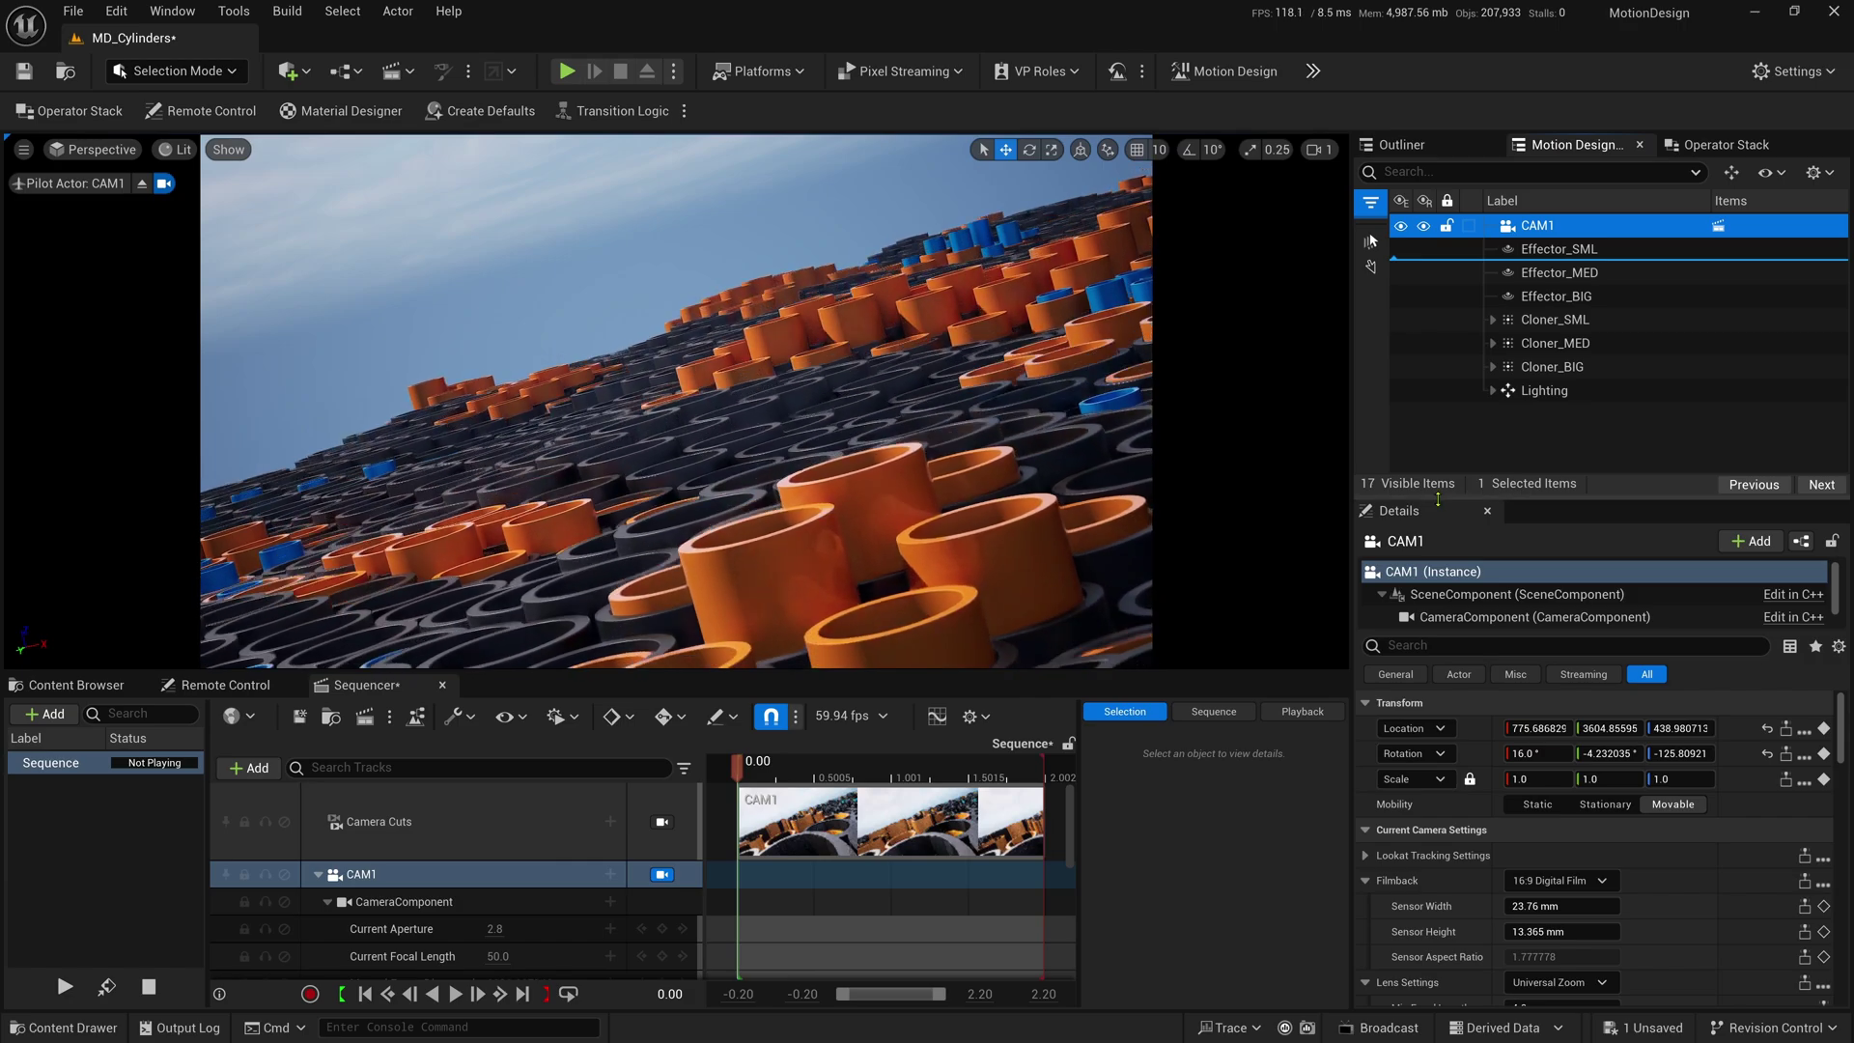
drag(1439, 497, 1438, 424)
scroll(1548, 935, down, 5)
click(1513, 935)
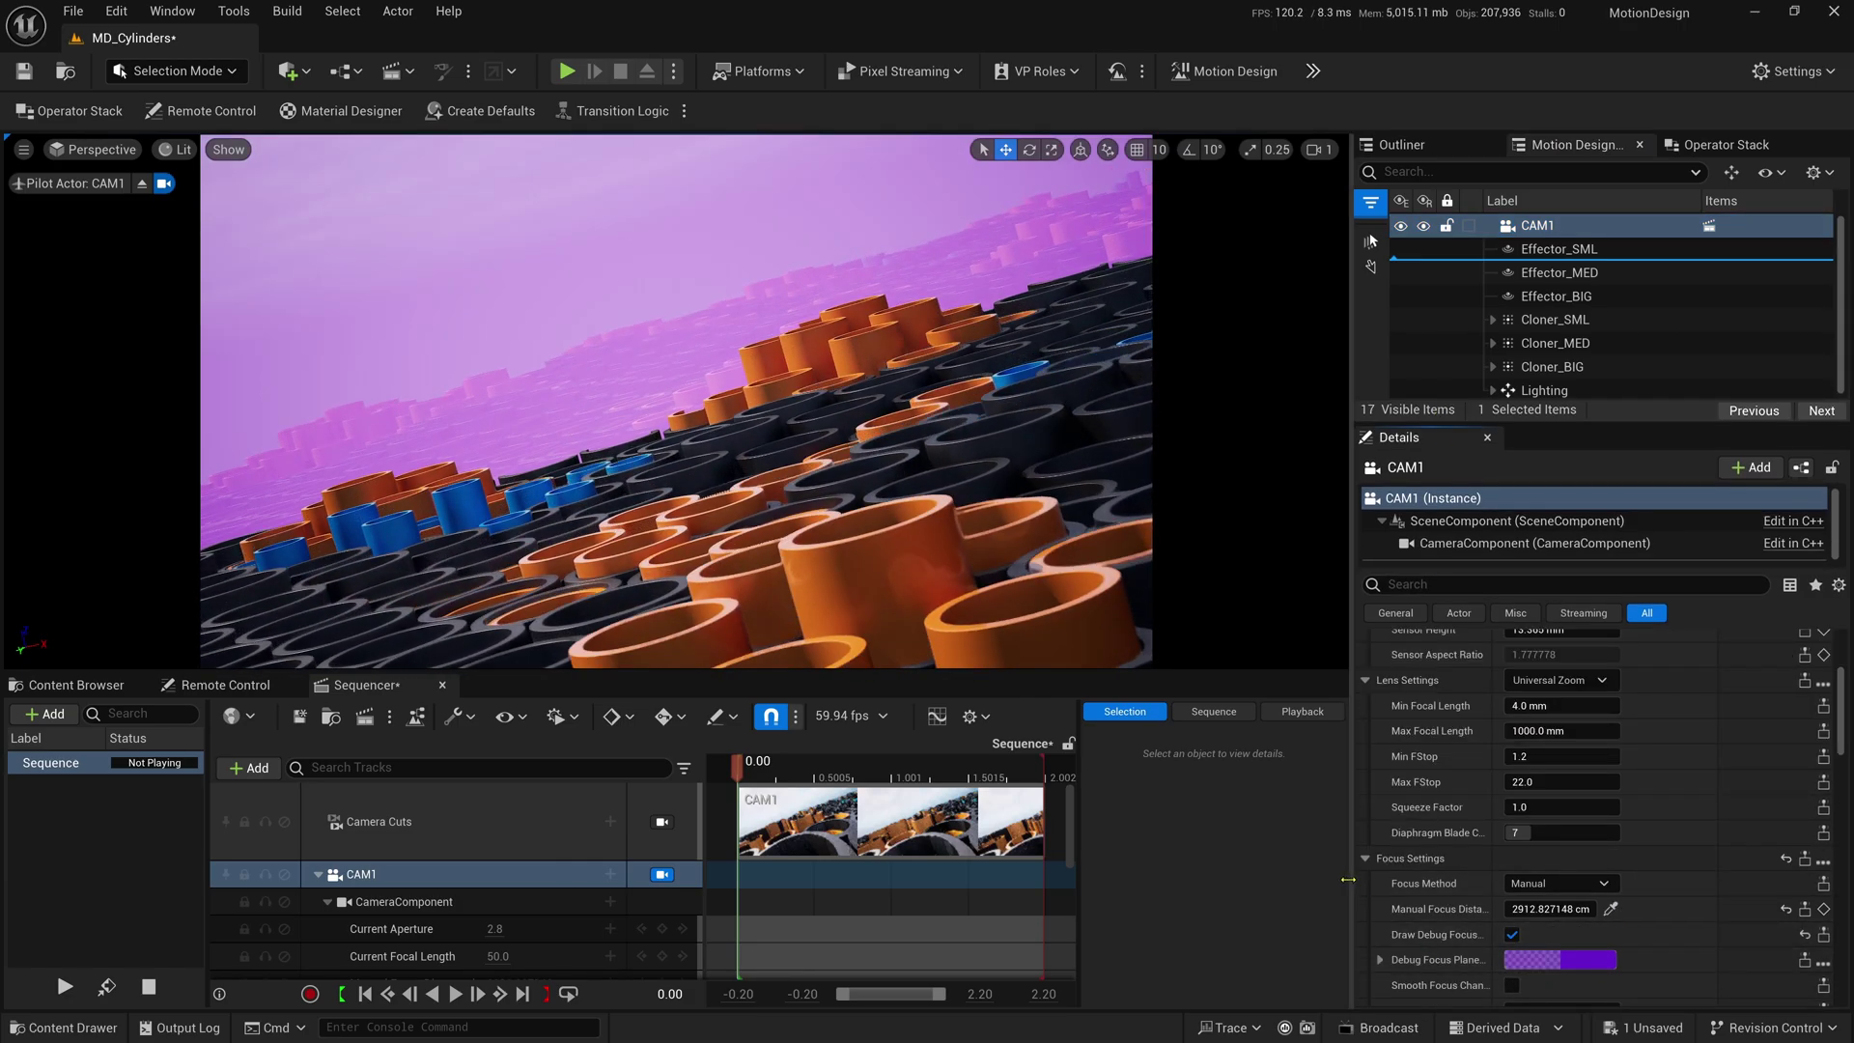
drag(1353, 887, 1313, 886)
drag(1521, 908, 1492, 909)
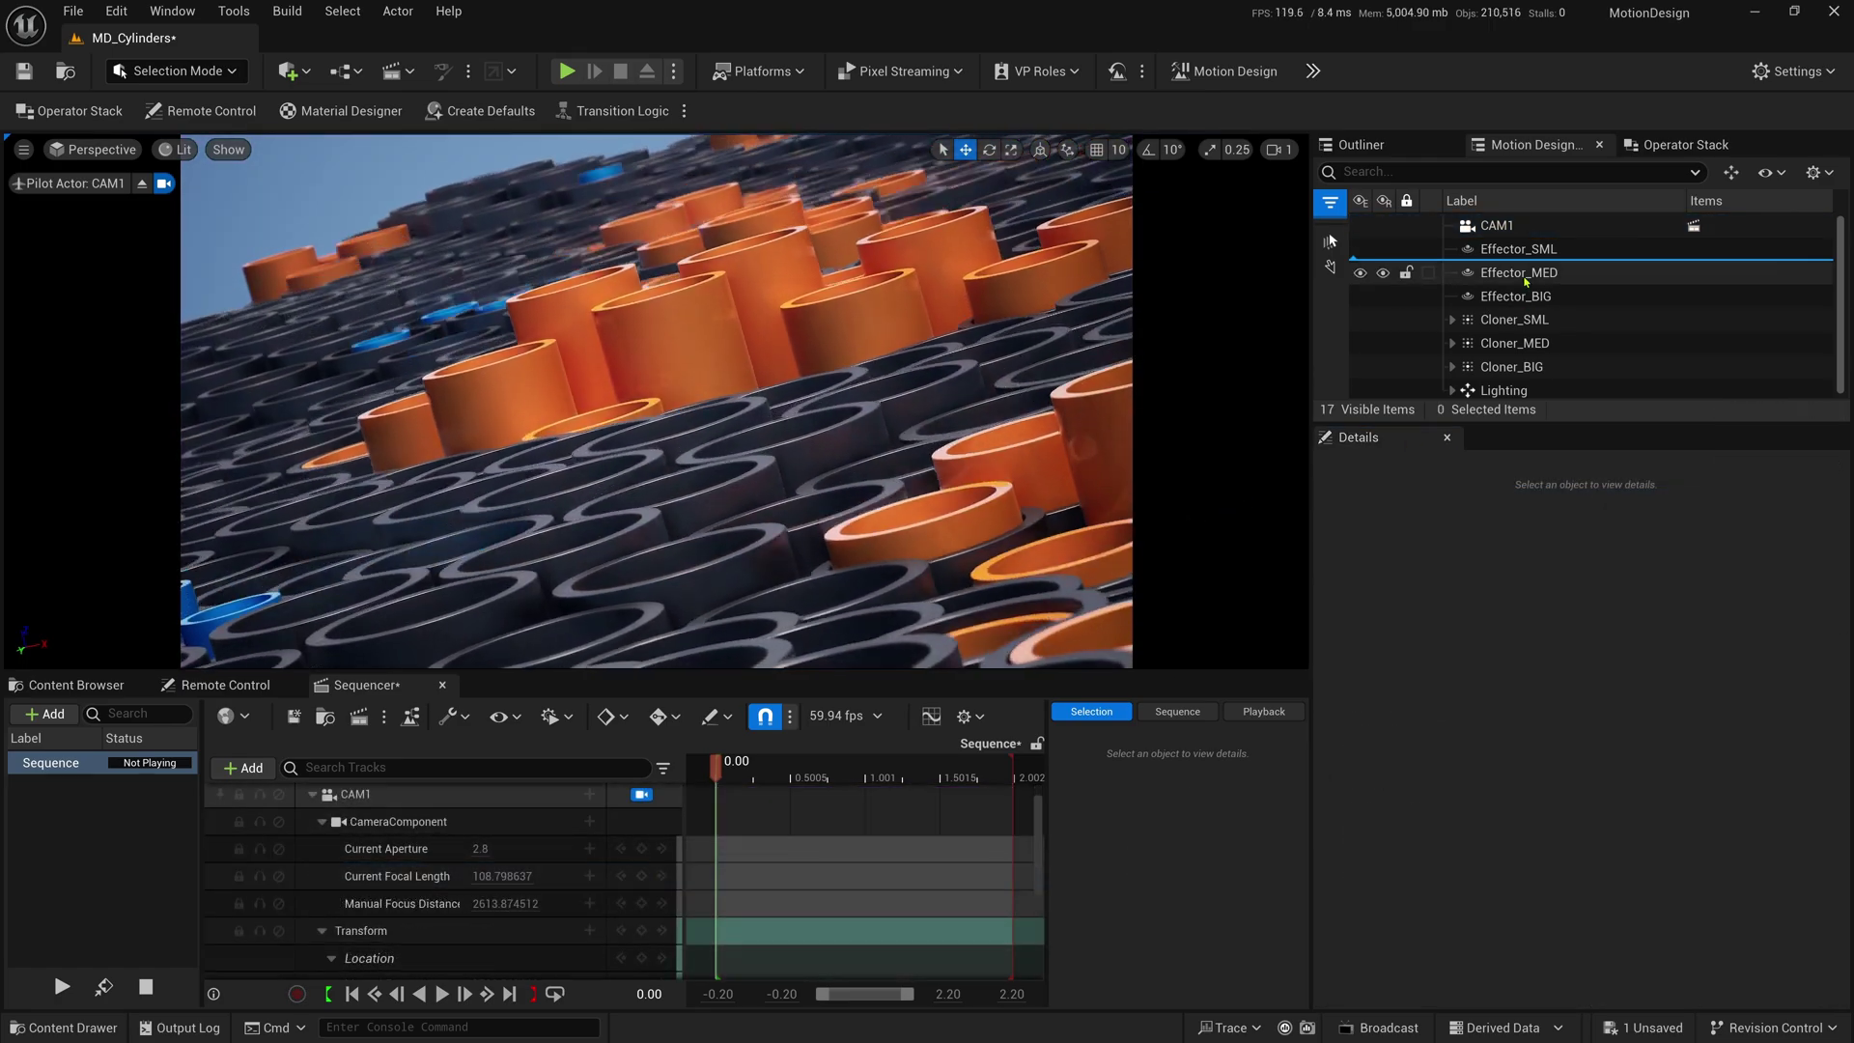
- Select Effector_SML to examine its noise field settings
click(1518, 249)
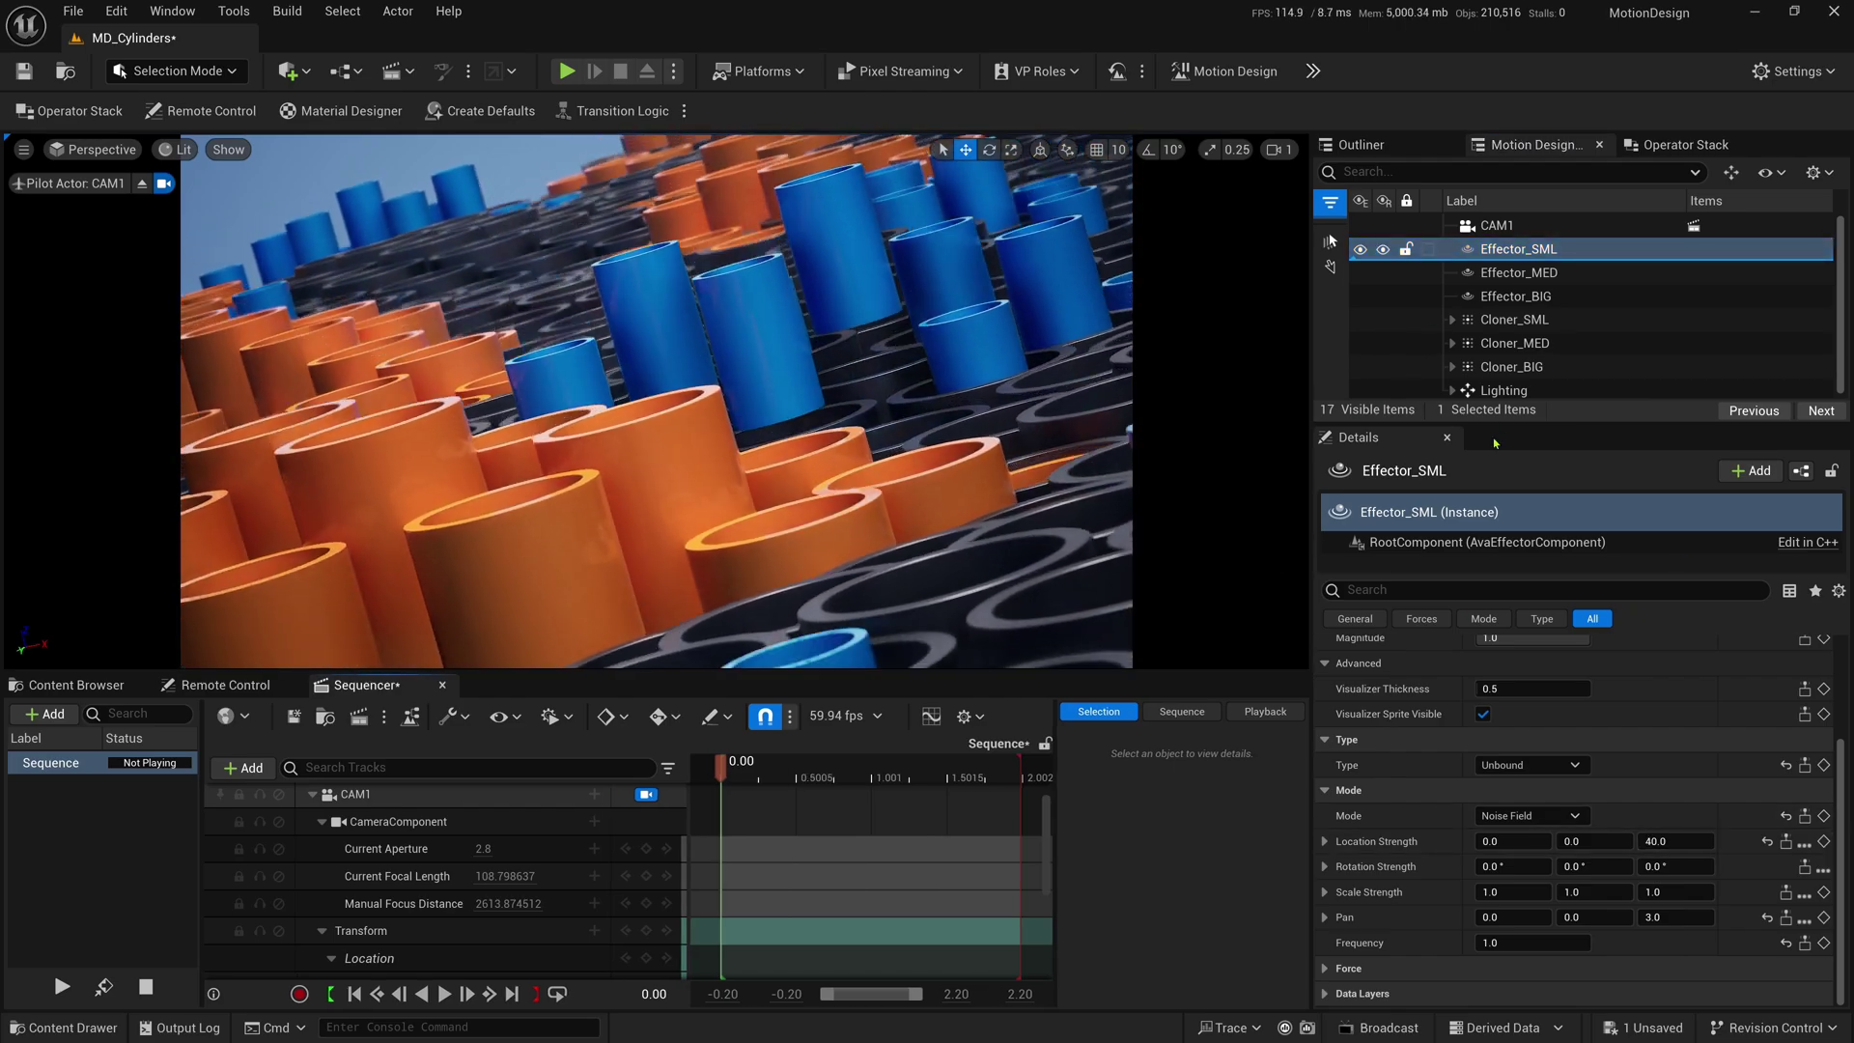
drag(1496, 423, 1496, 483)
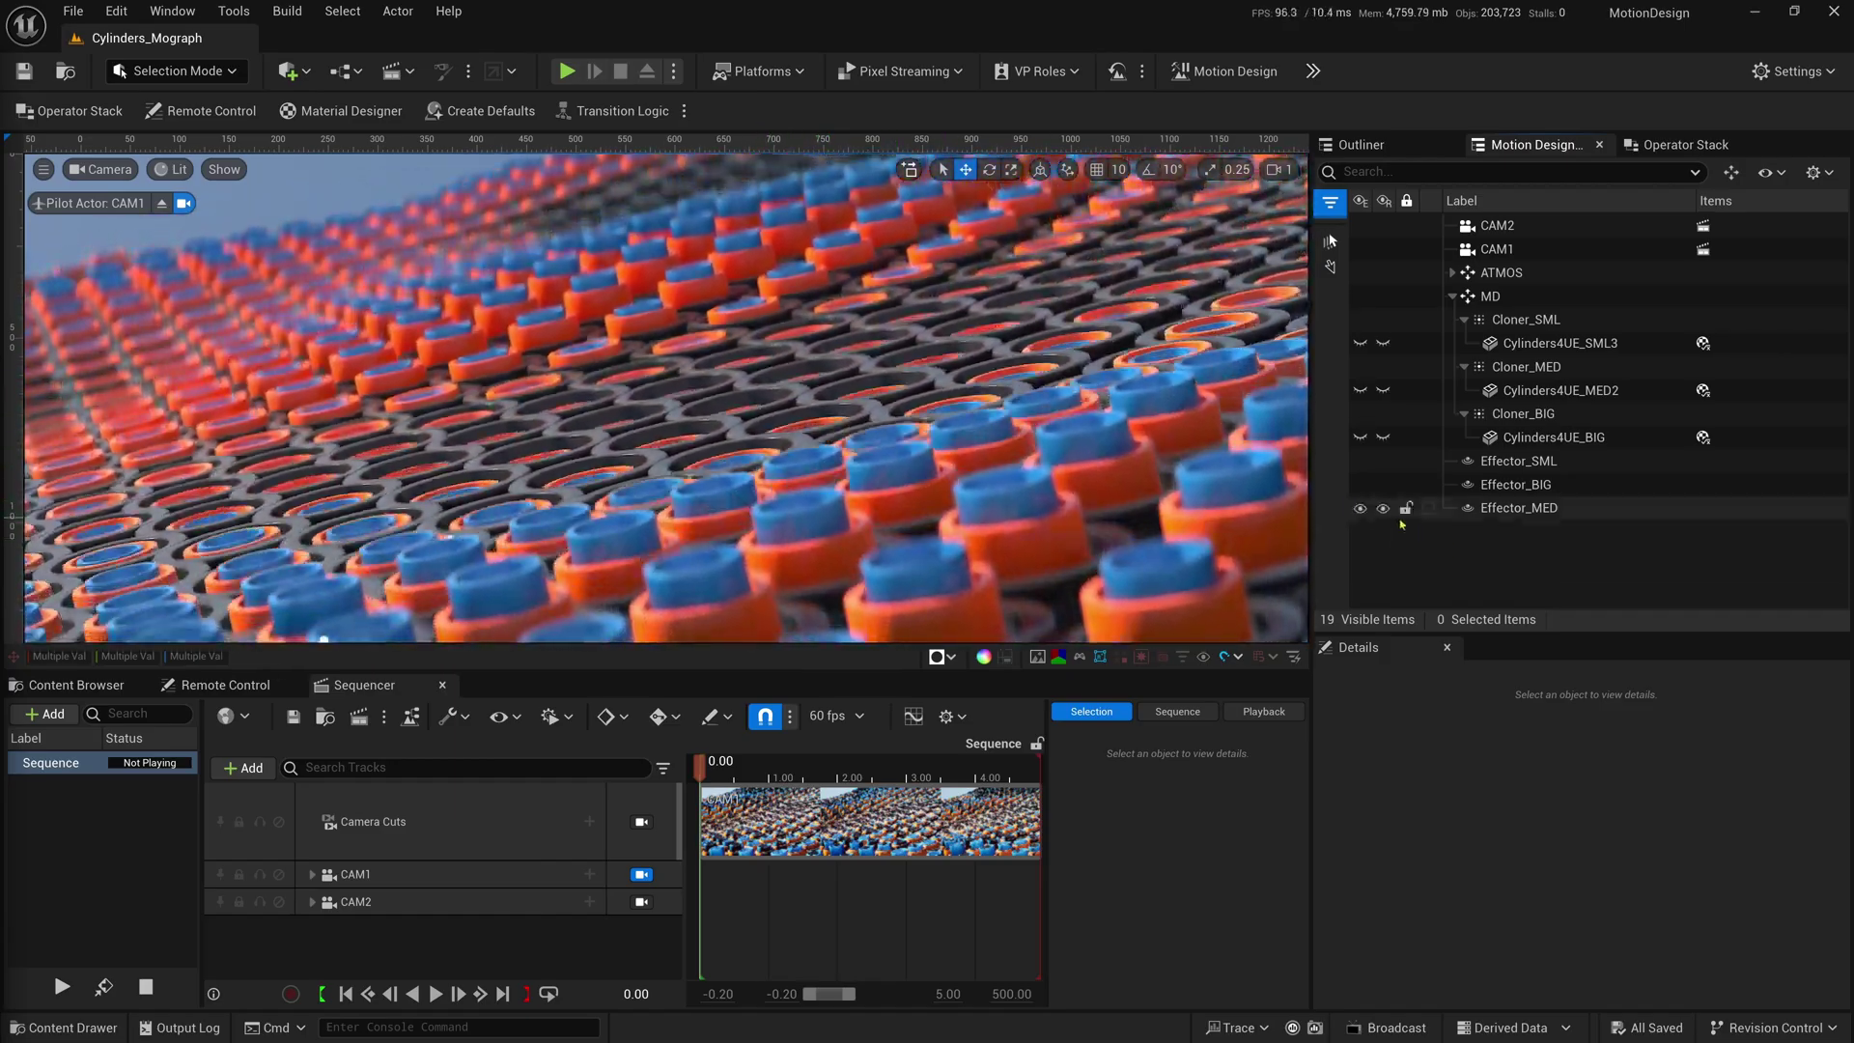
- Add a sphere shape to the Cylinders_Mograph scene and nest it under Cloner_SML
click(287, 72)
mouse_move(318, 382)
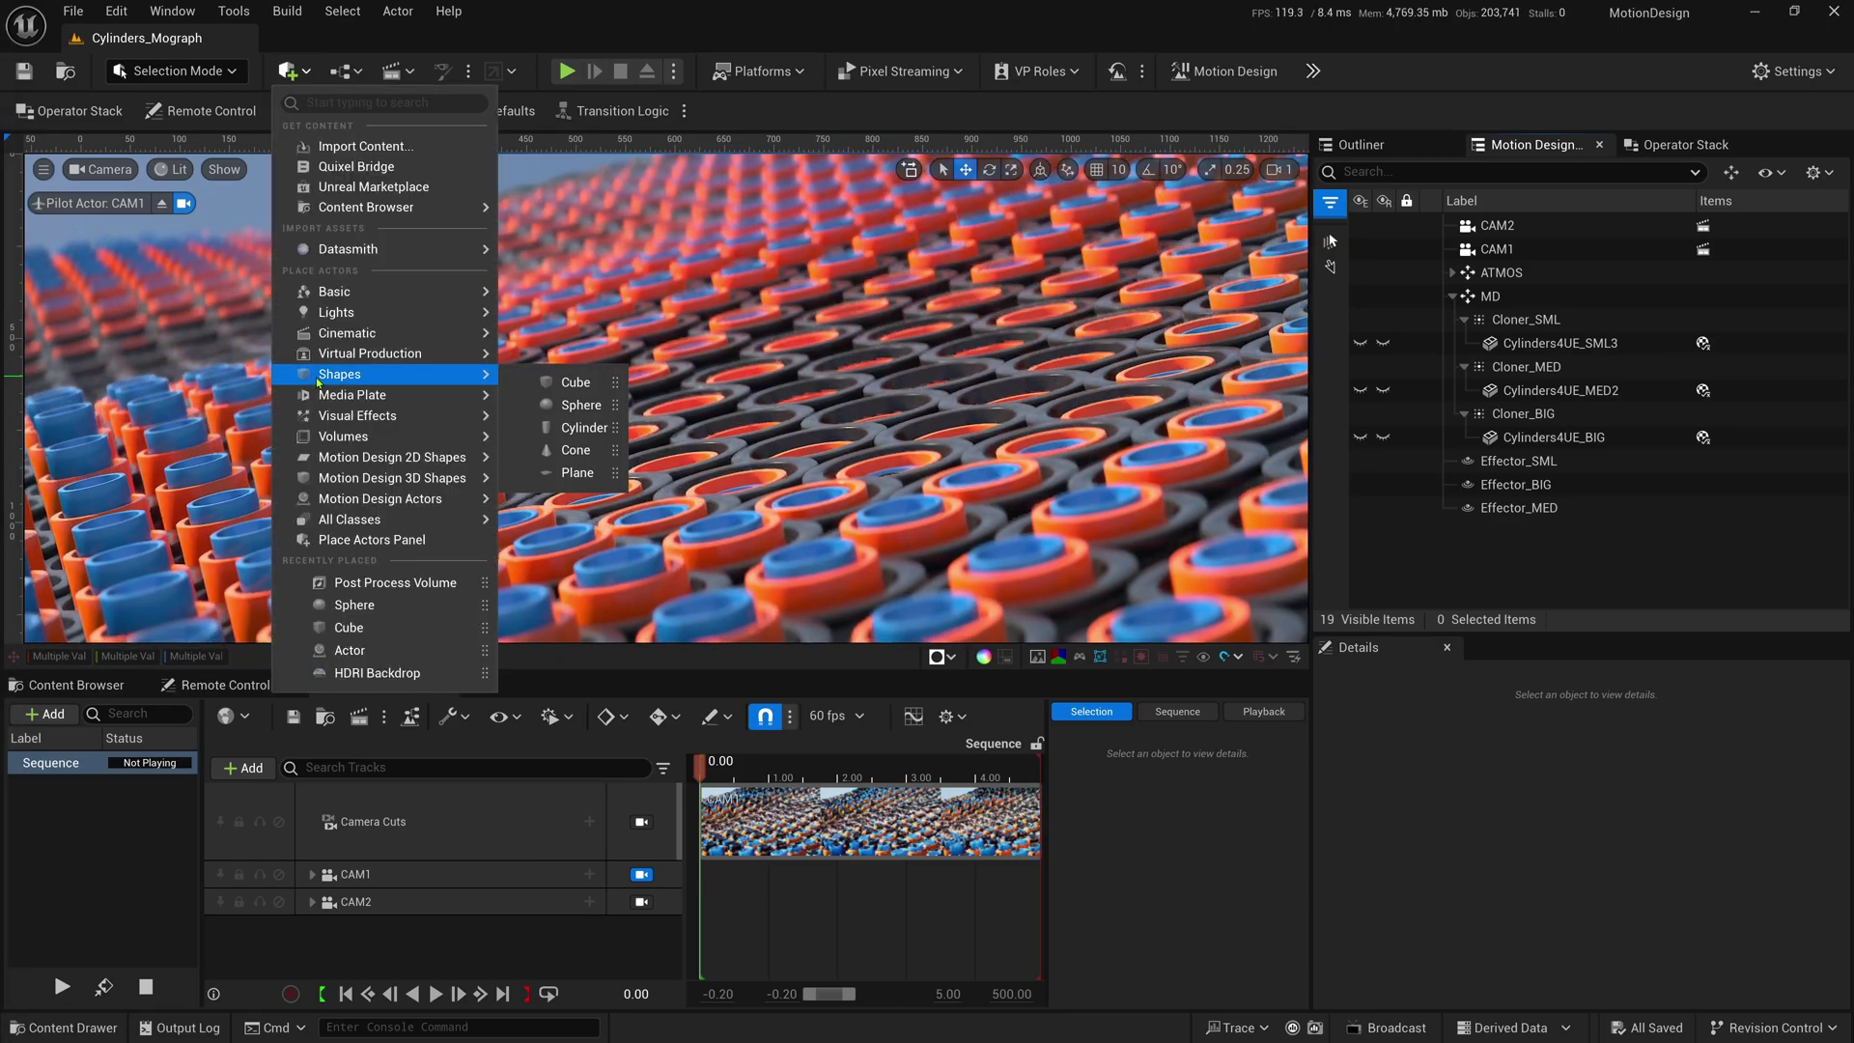
click(586, 407)
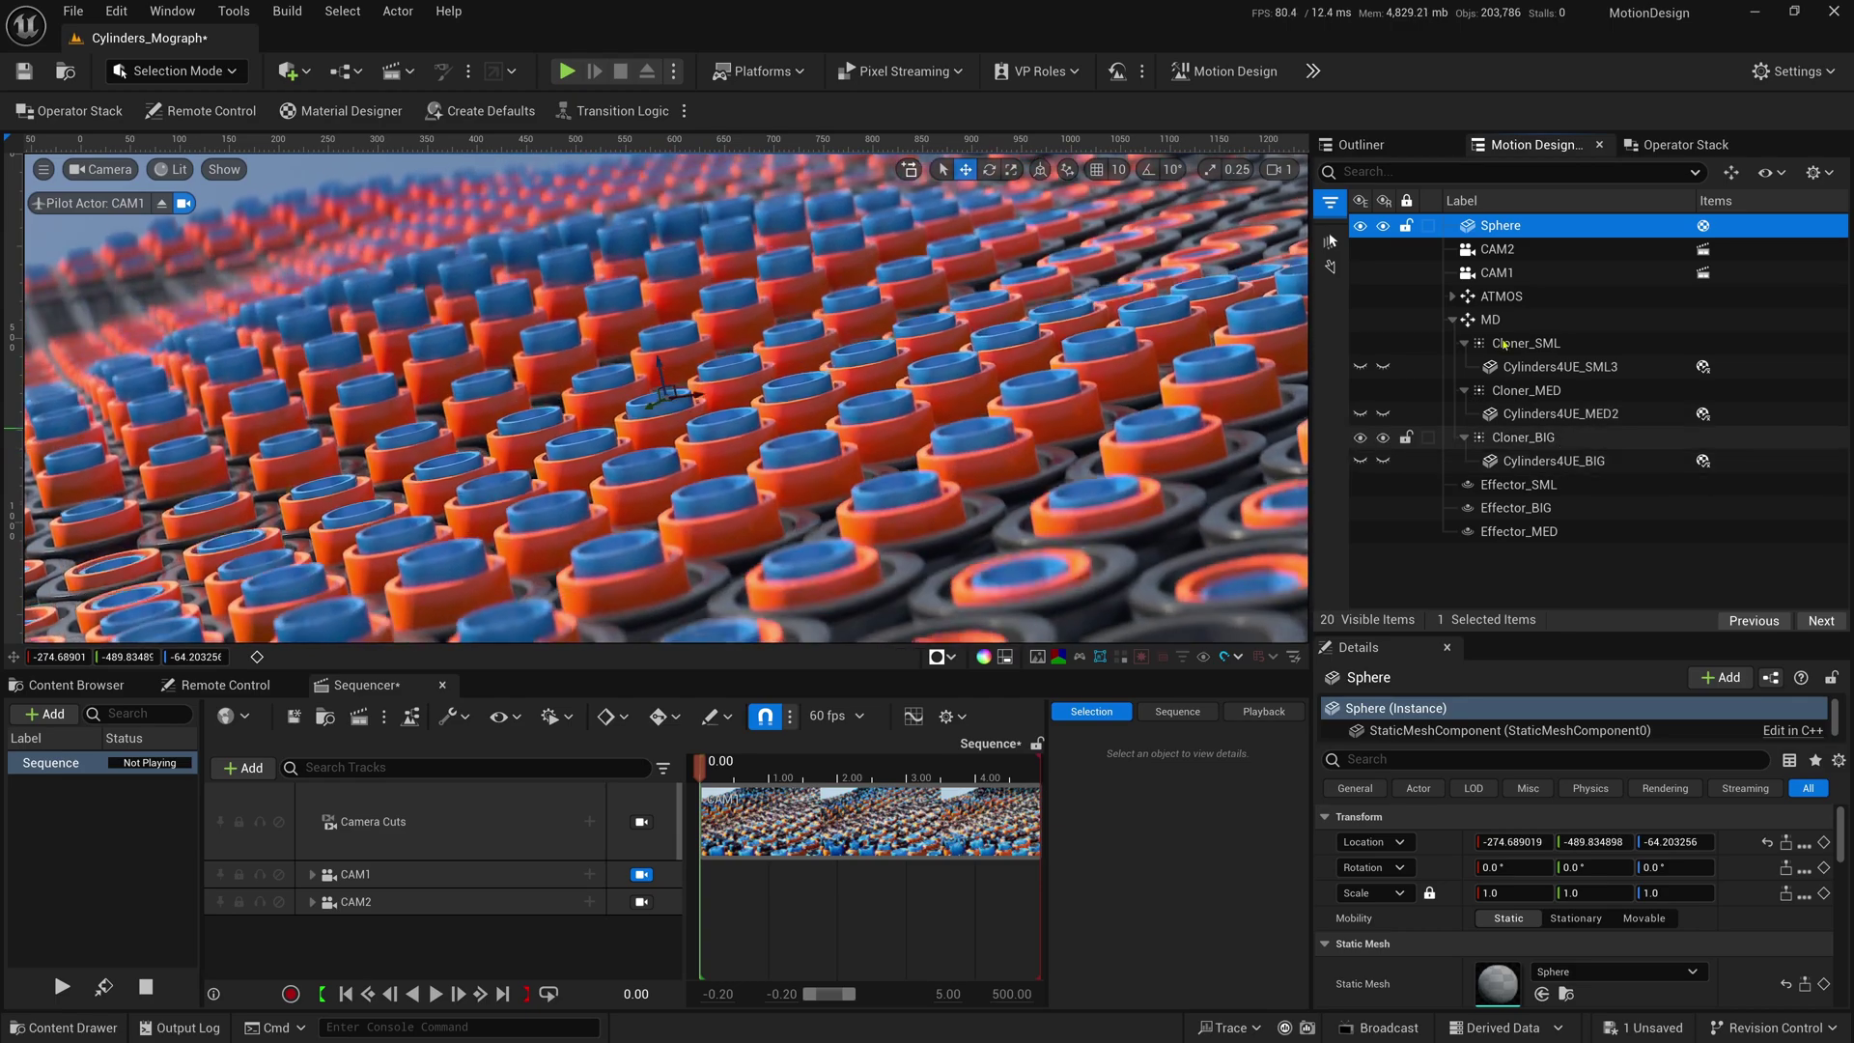
drag(1494, 226, 1545, 346)
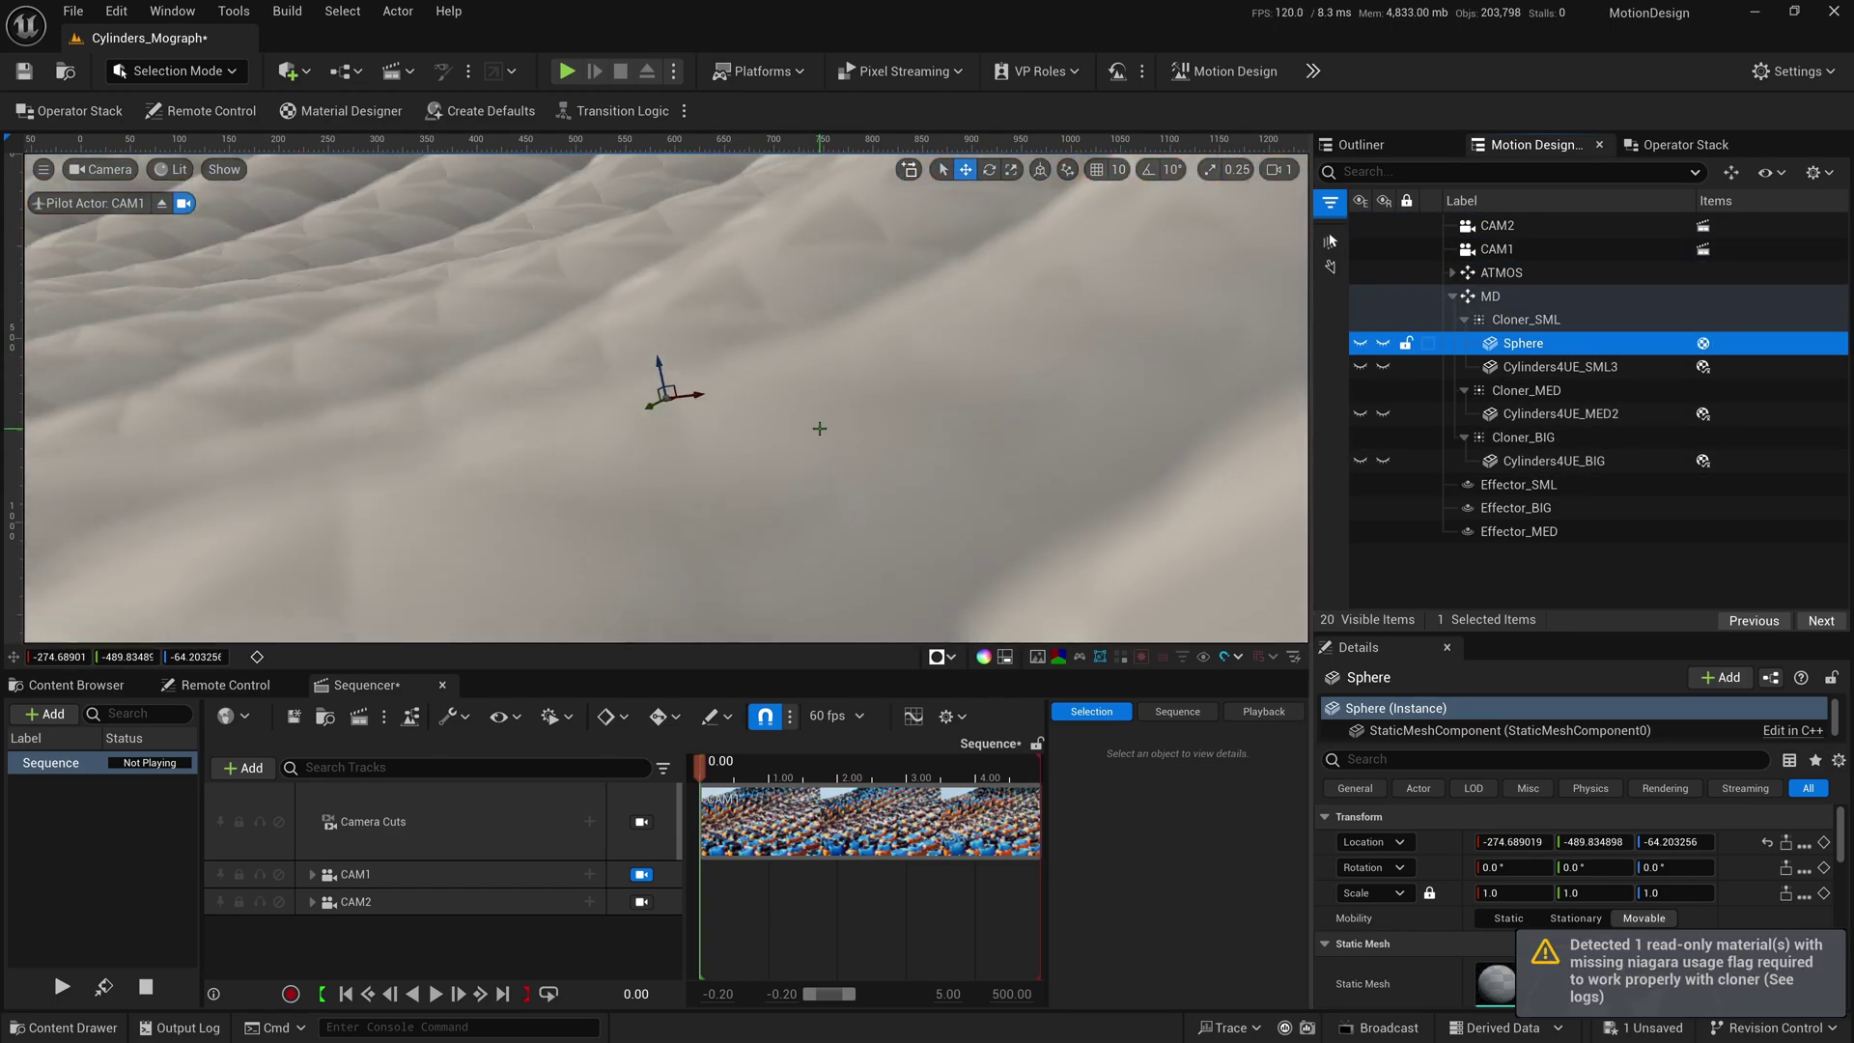
- Reset the cloned sphere's location to its default and set its uniform scale to 0.1
drag(1662, 634, 1650, 505)
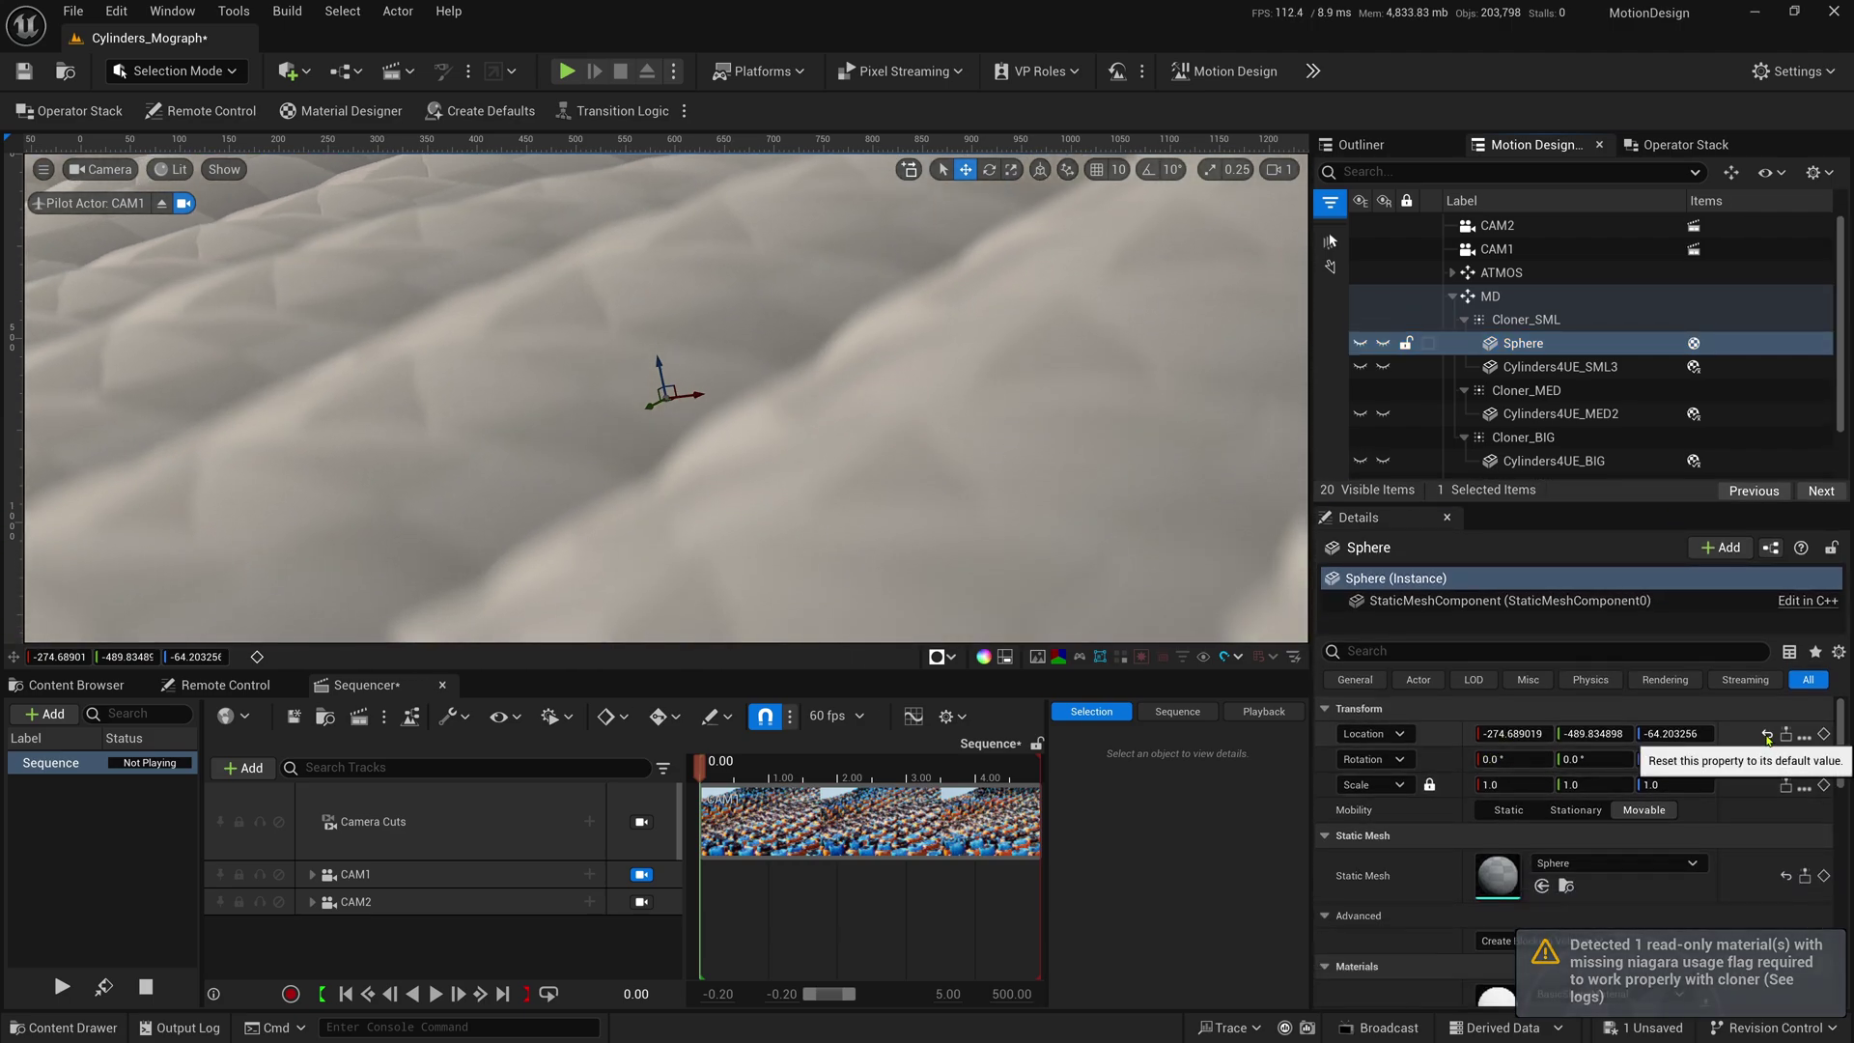
click(1766, 734)
click(1511, 785)
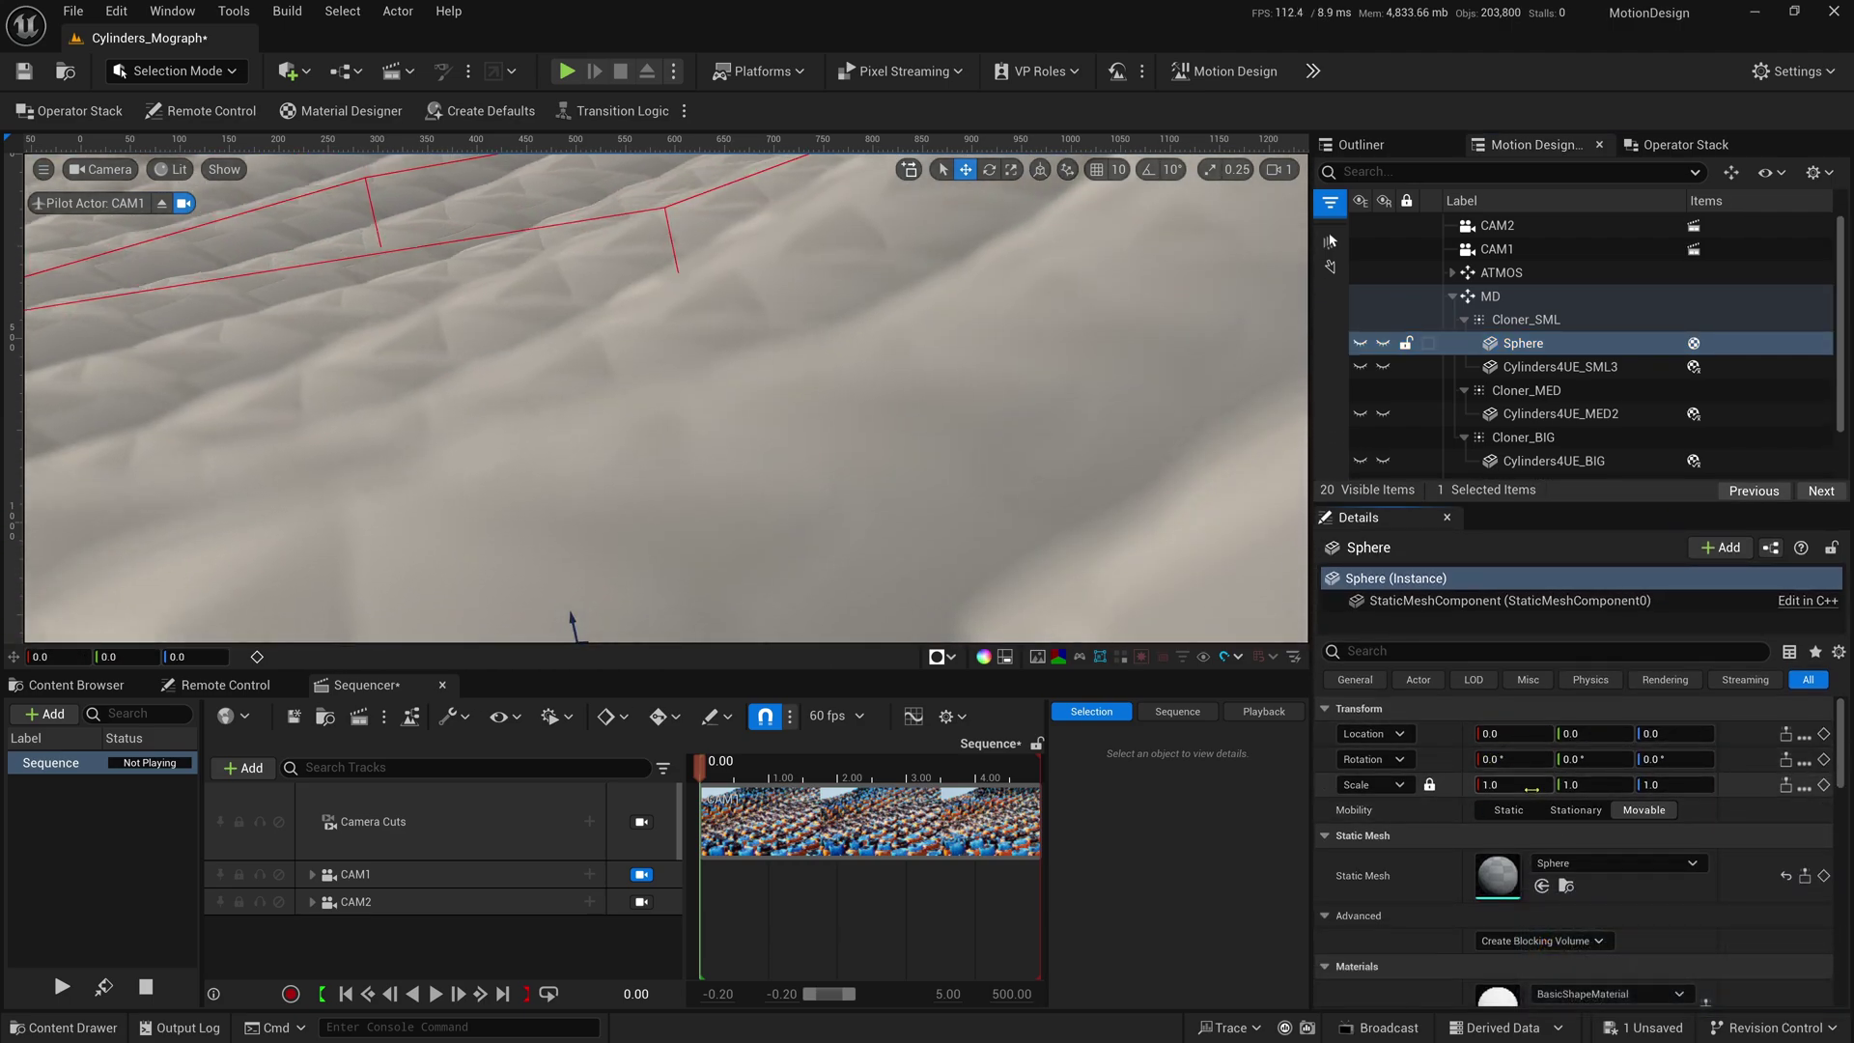
text(0.1)
key(Return)
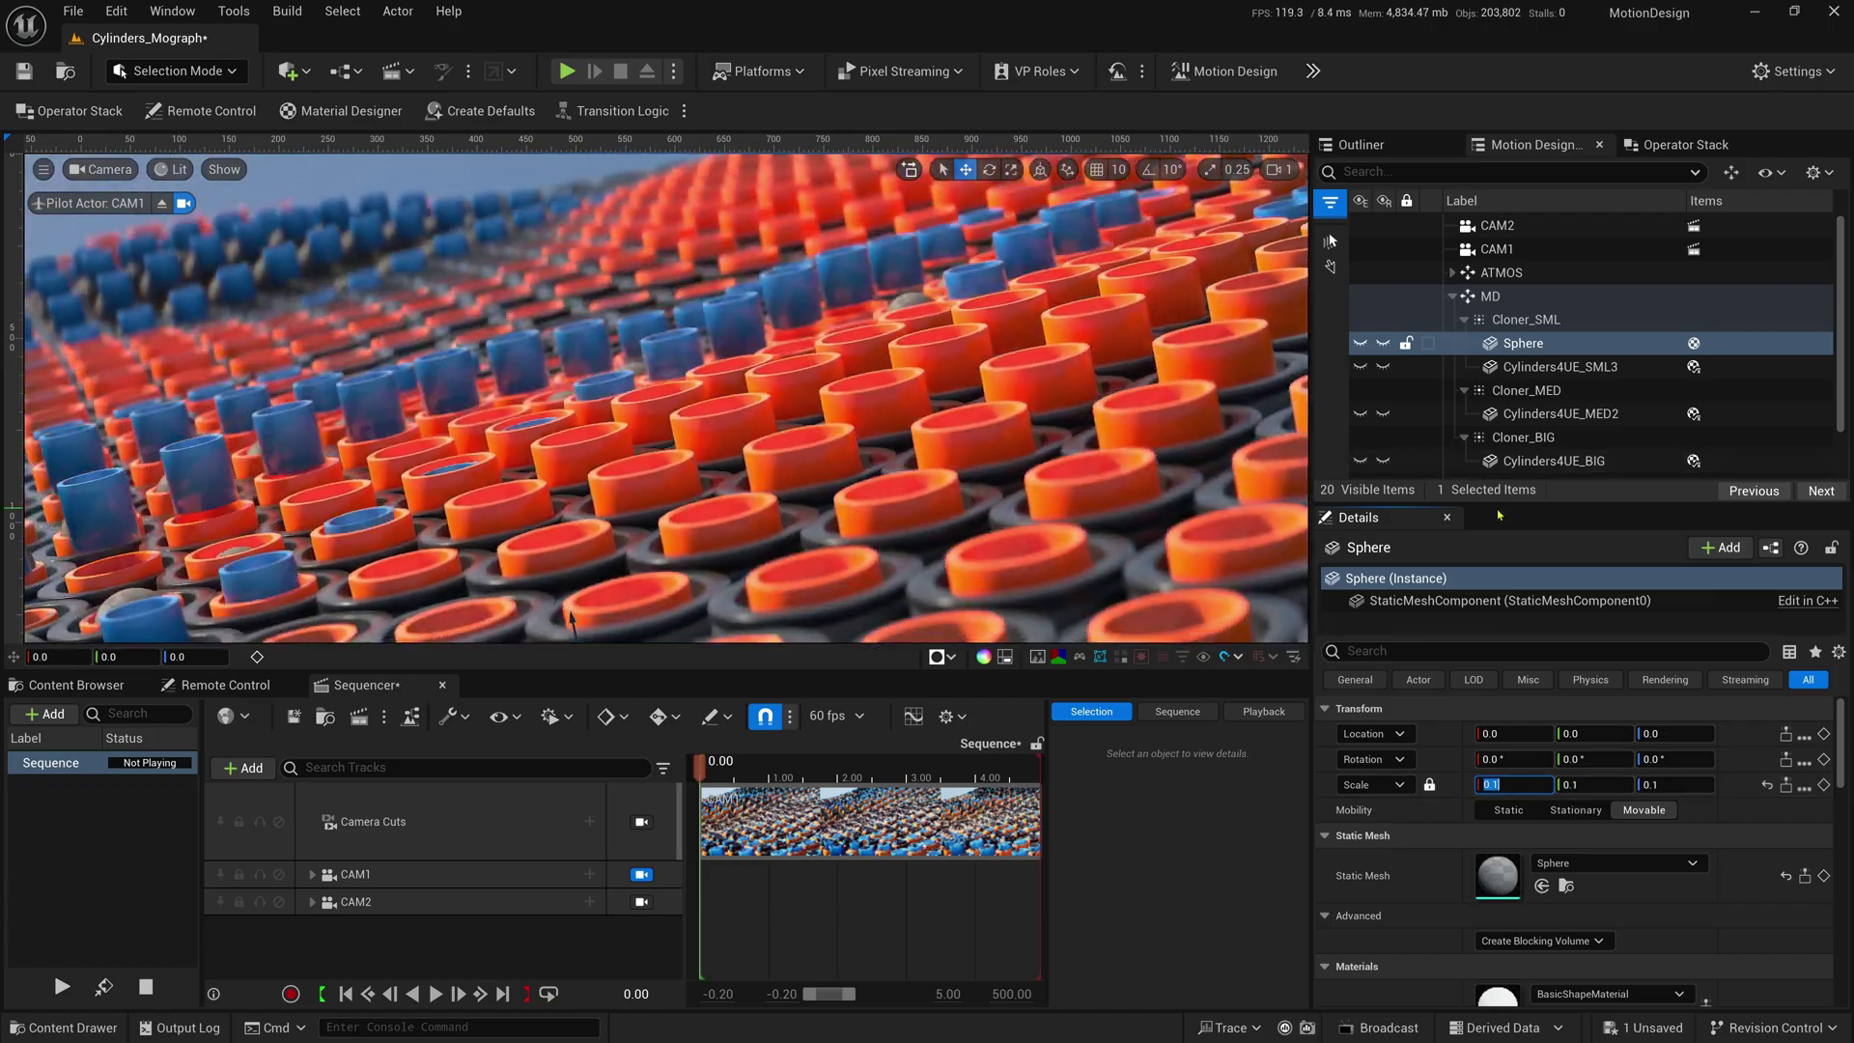
- Delete the Cylinders4UE_SML3 mesh from Cloner_SML so it clones only the sphere
drag(1500, 512, 1499, 551)
click(1559, 367)
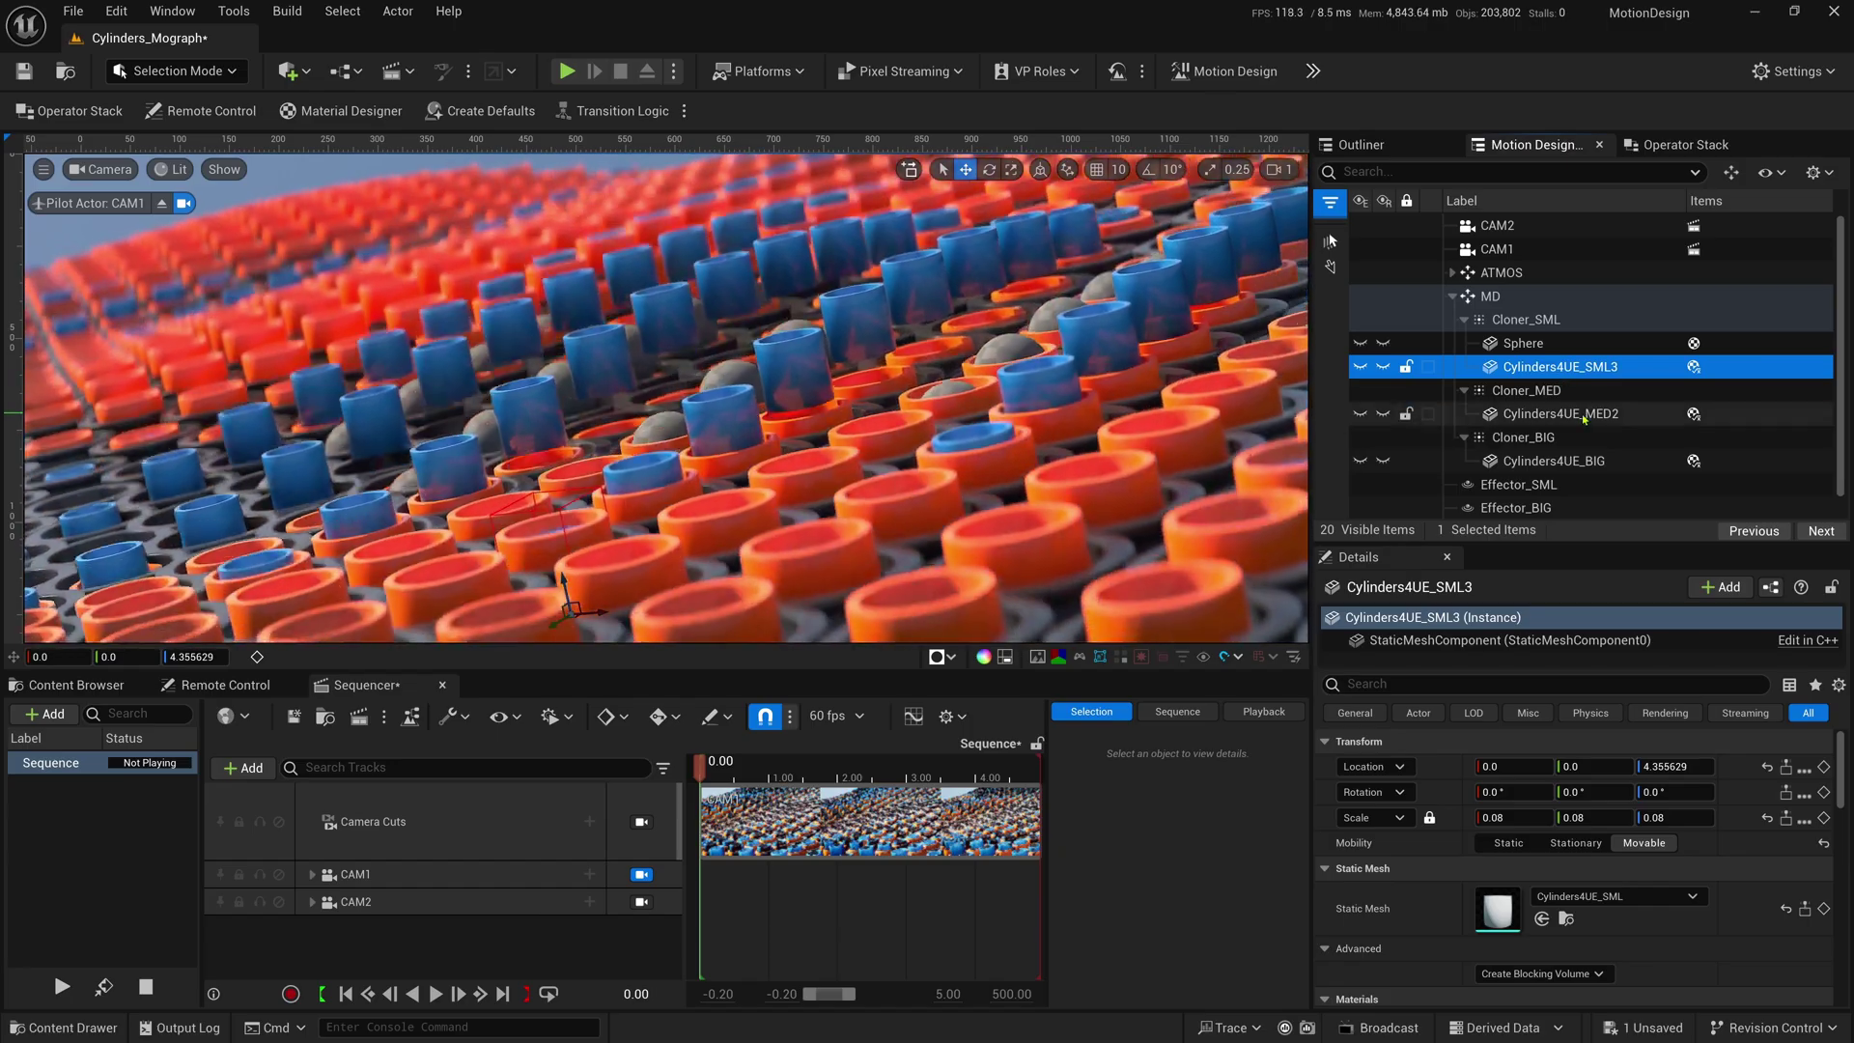
key(Delete)
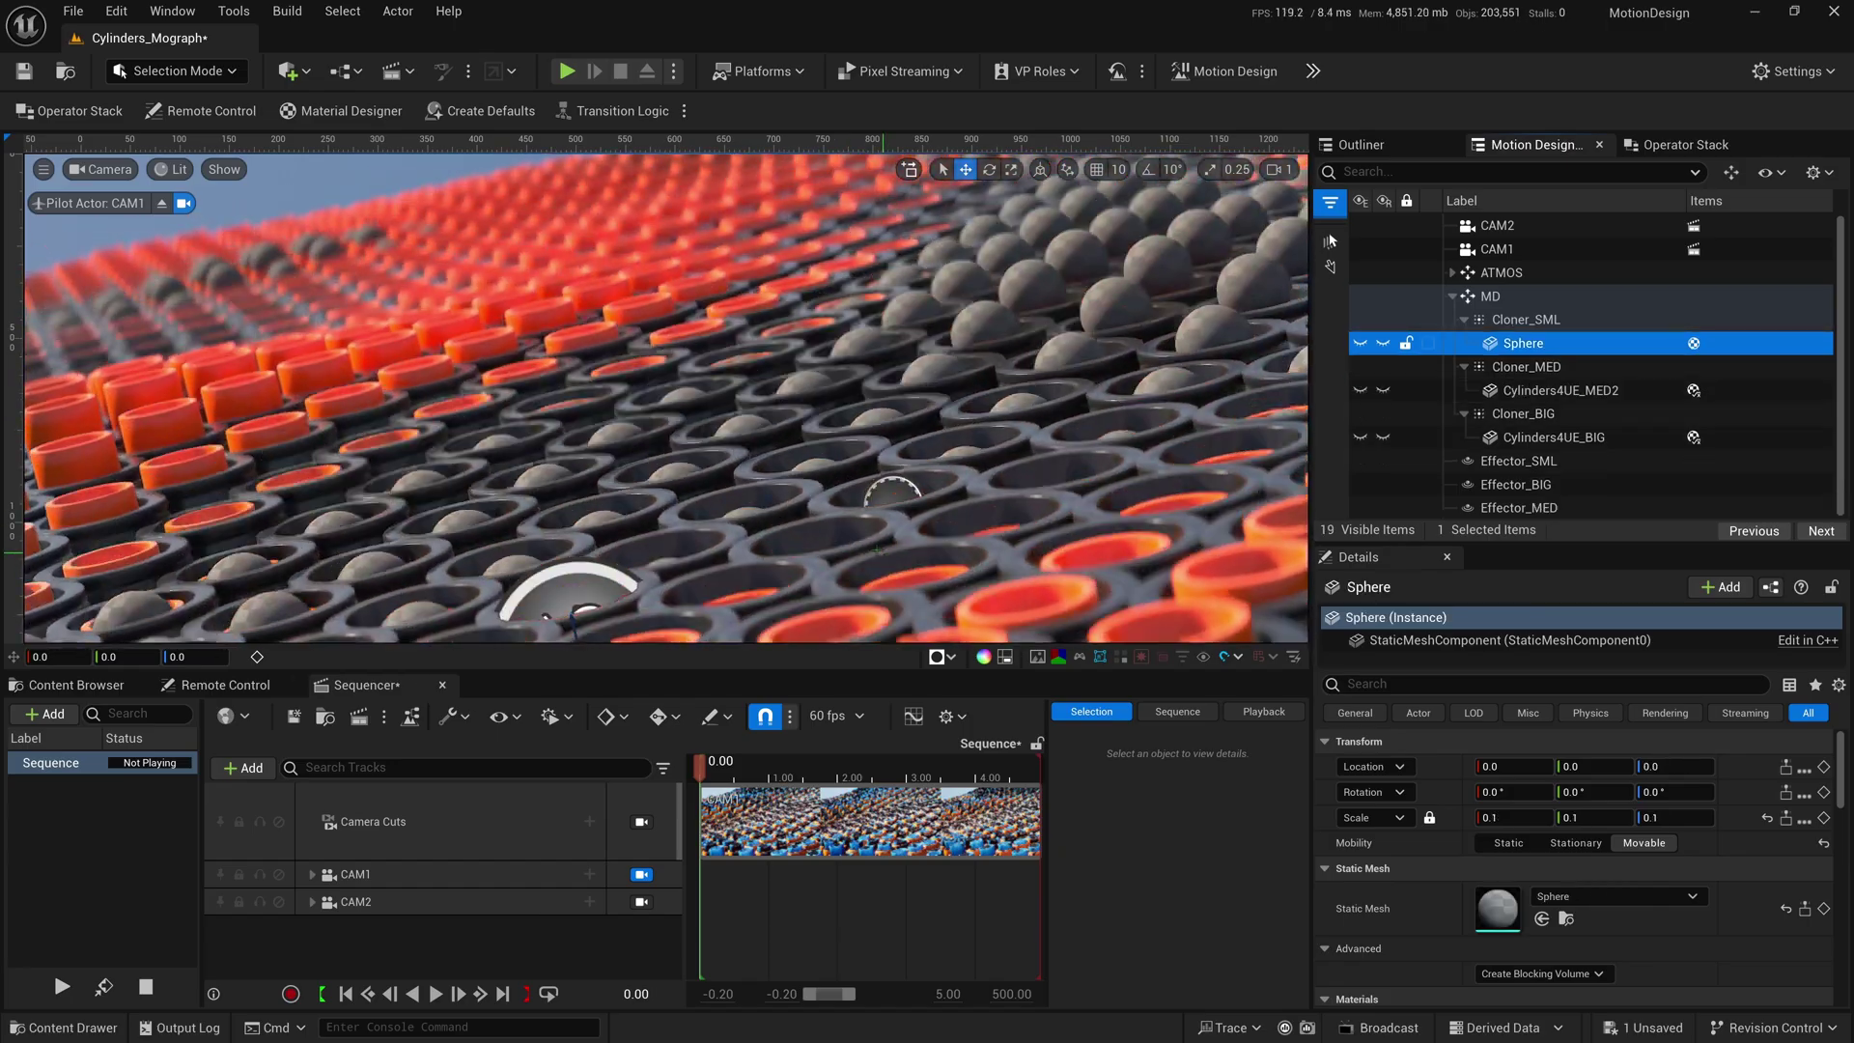
- Assign the MI_CarPaint_LightBlue material instance from the AutomotiveMaterials folder to the sphere's Element 0 slot
drag(1477, 544, 1477, 521)
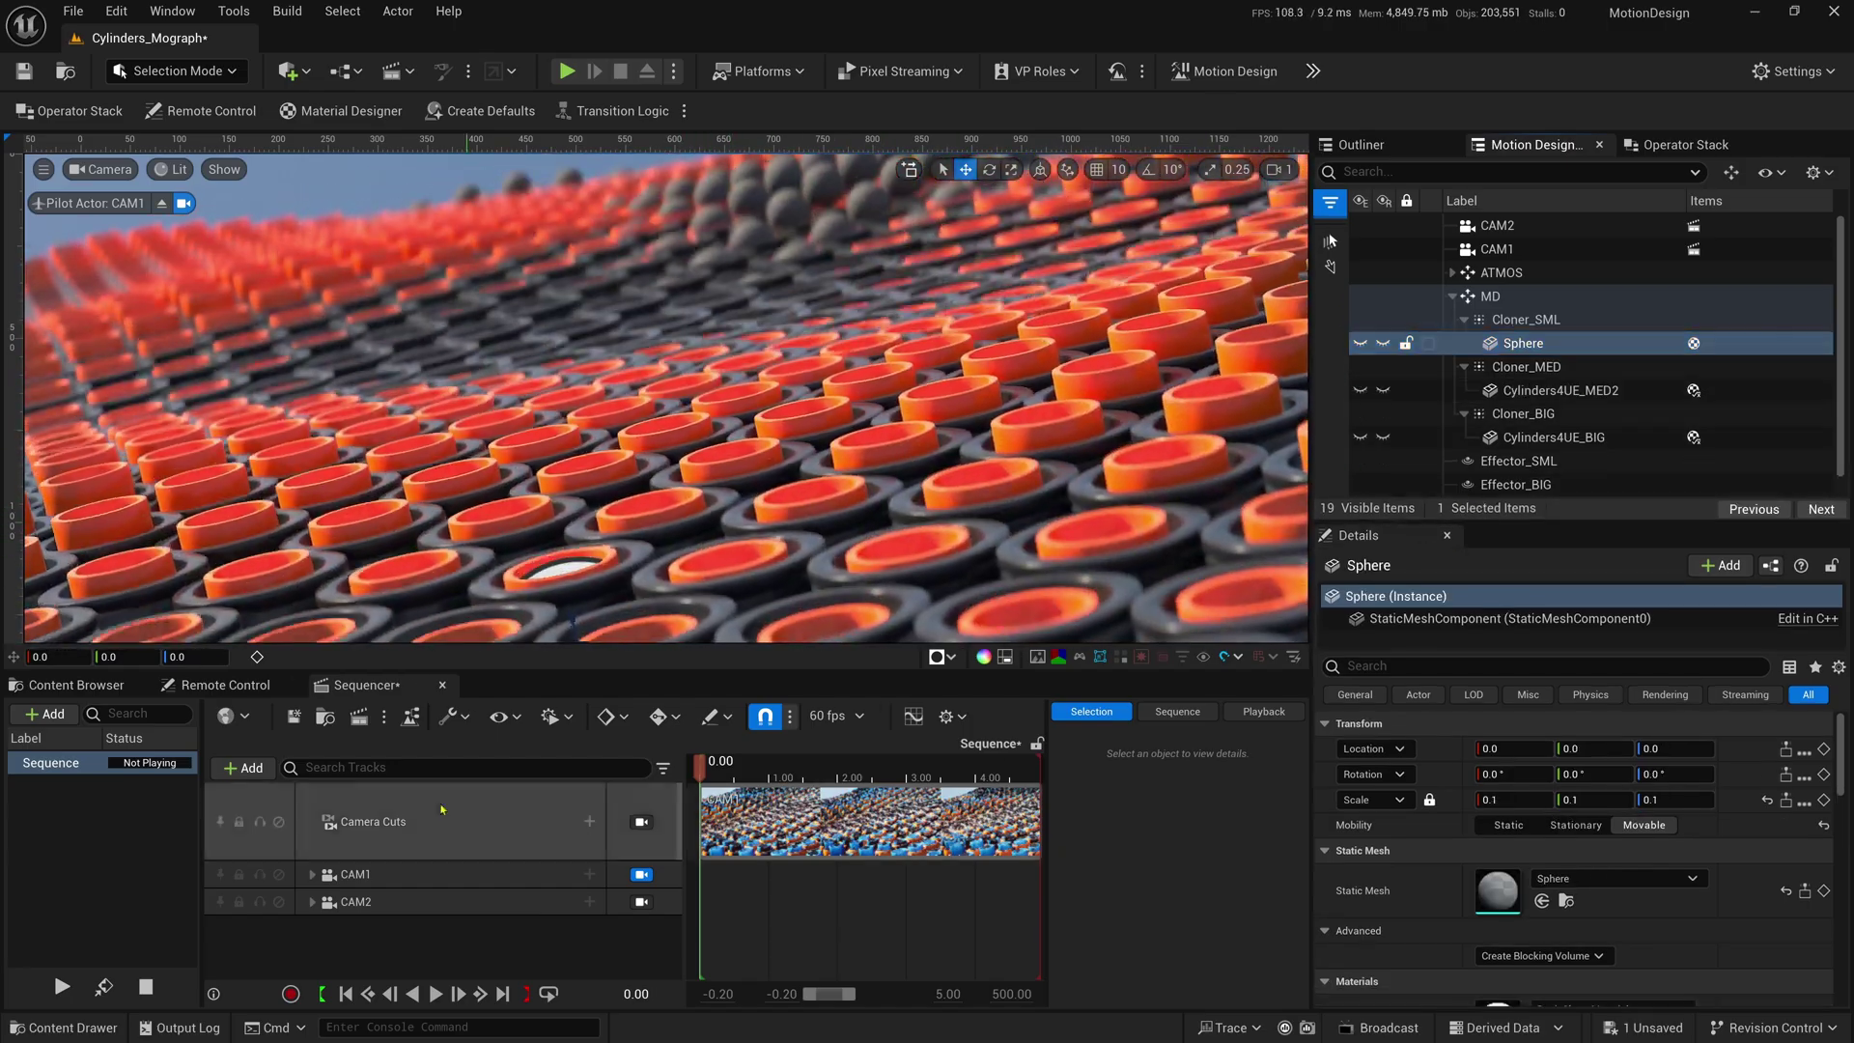
click(77, 685)
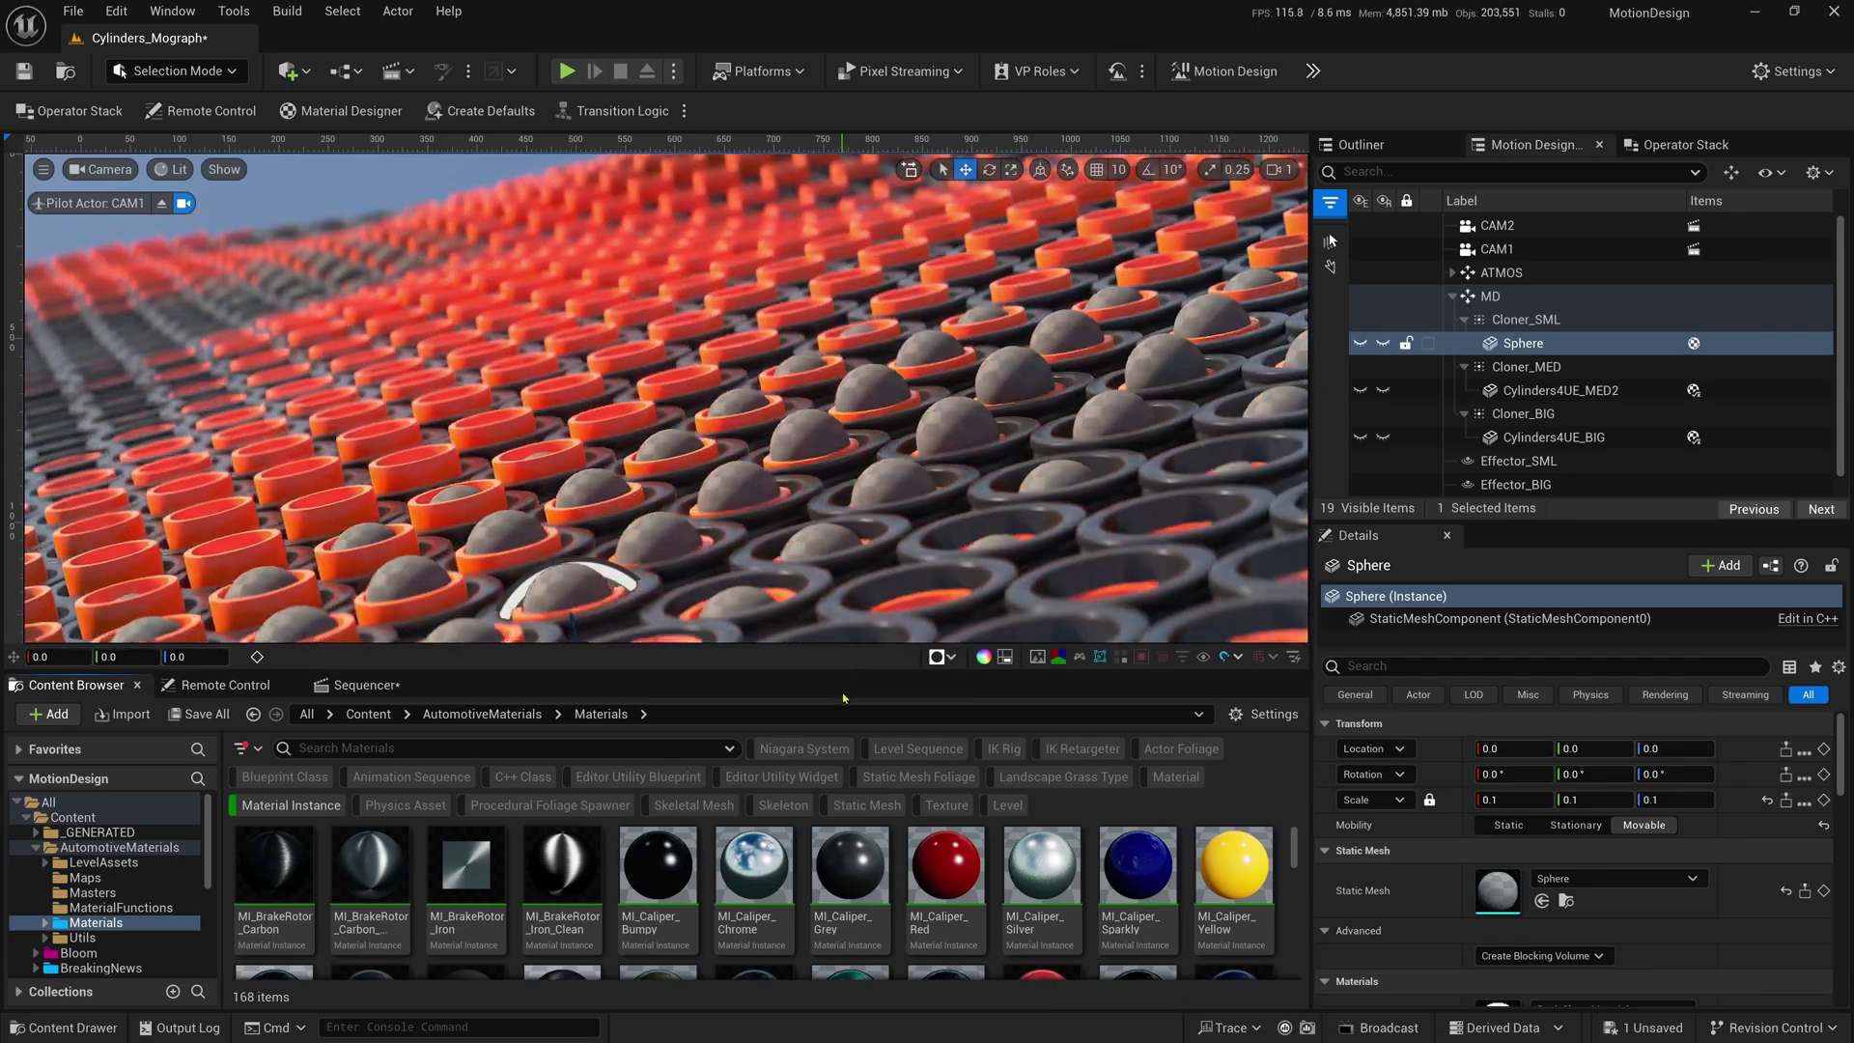
drag(836, 668, 835, 570)
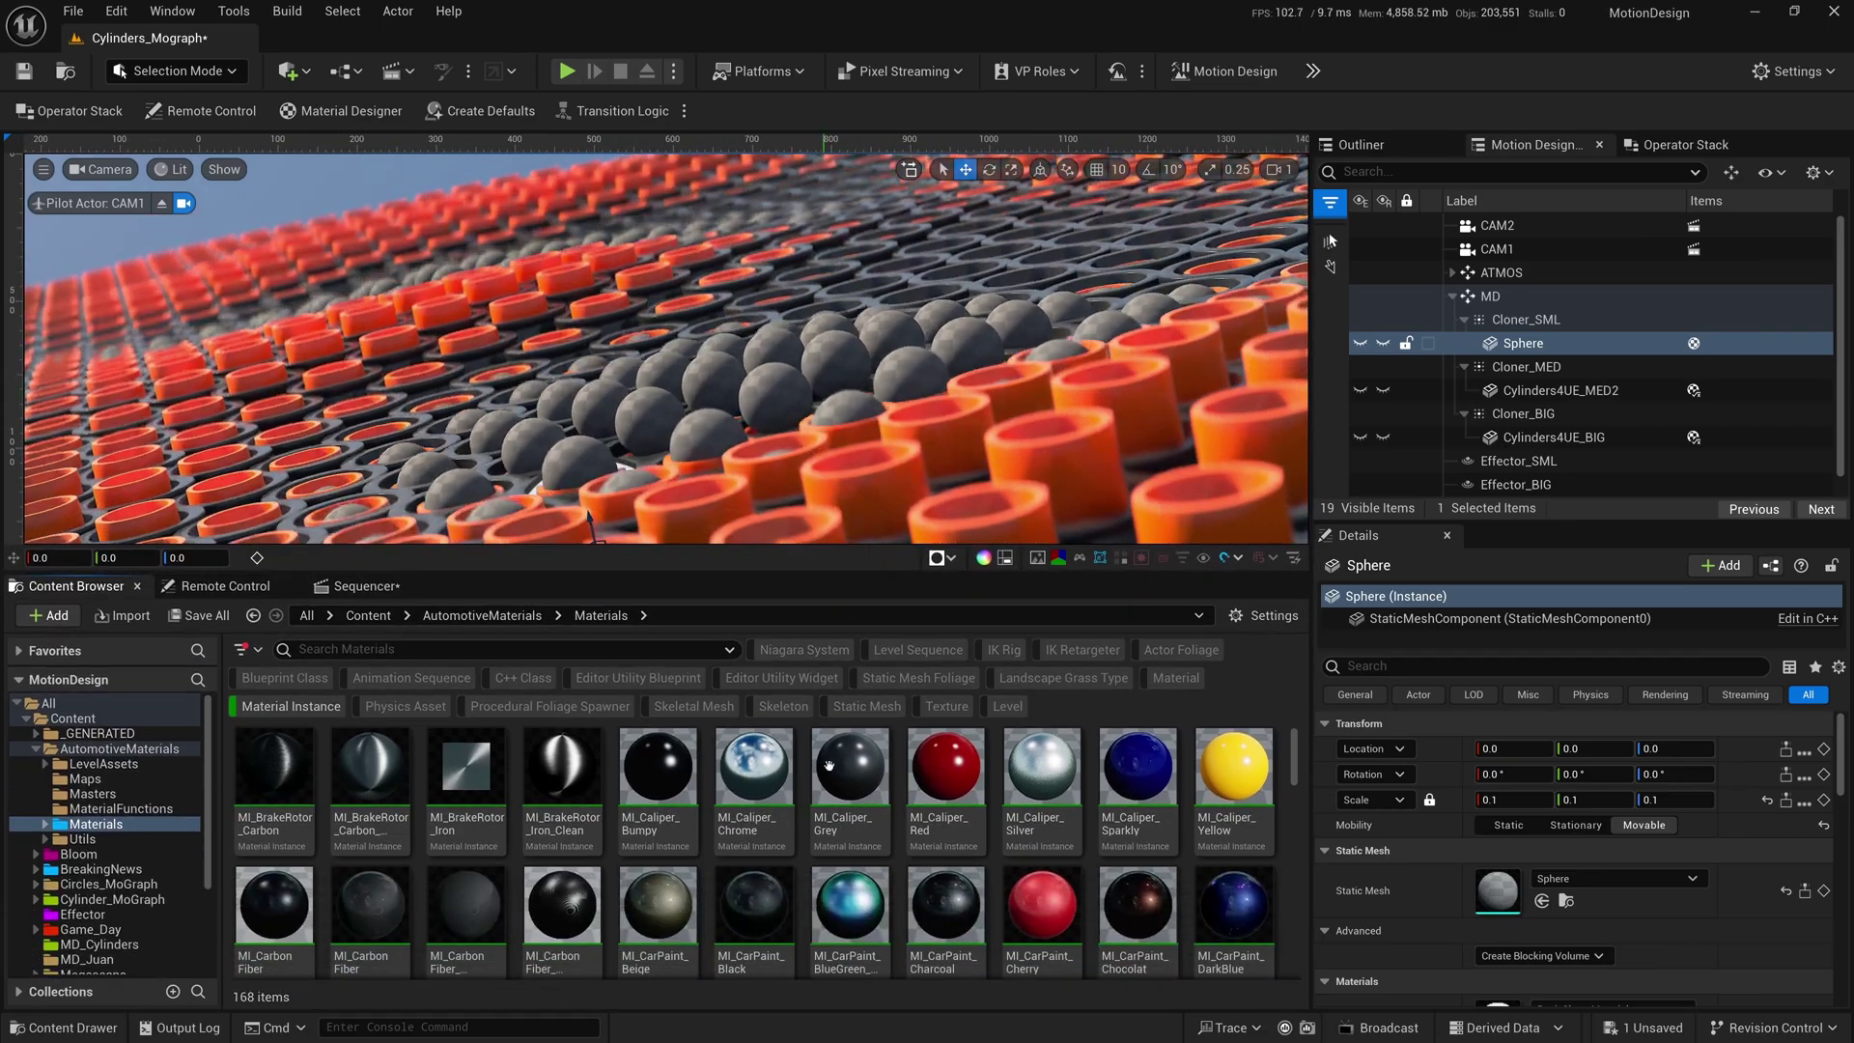
scroll(1564, 850, down, 3)
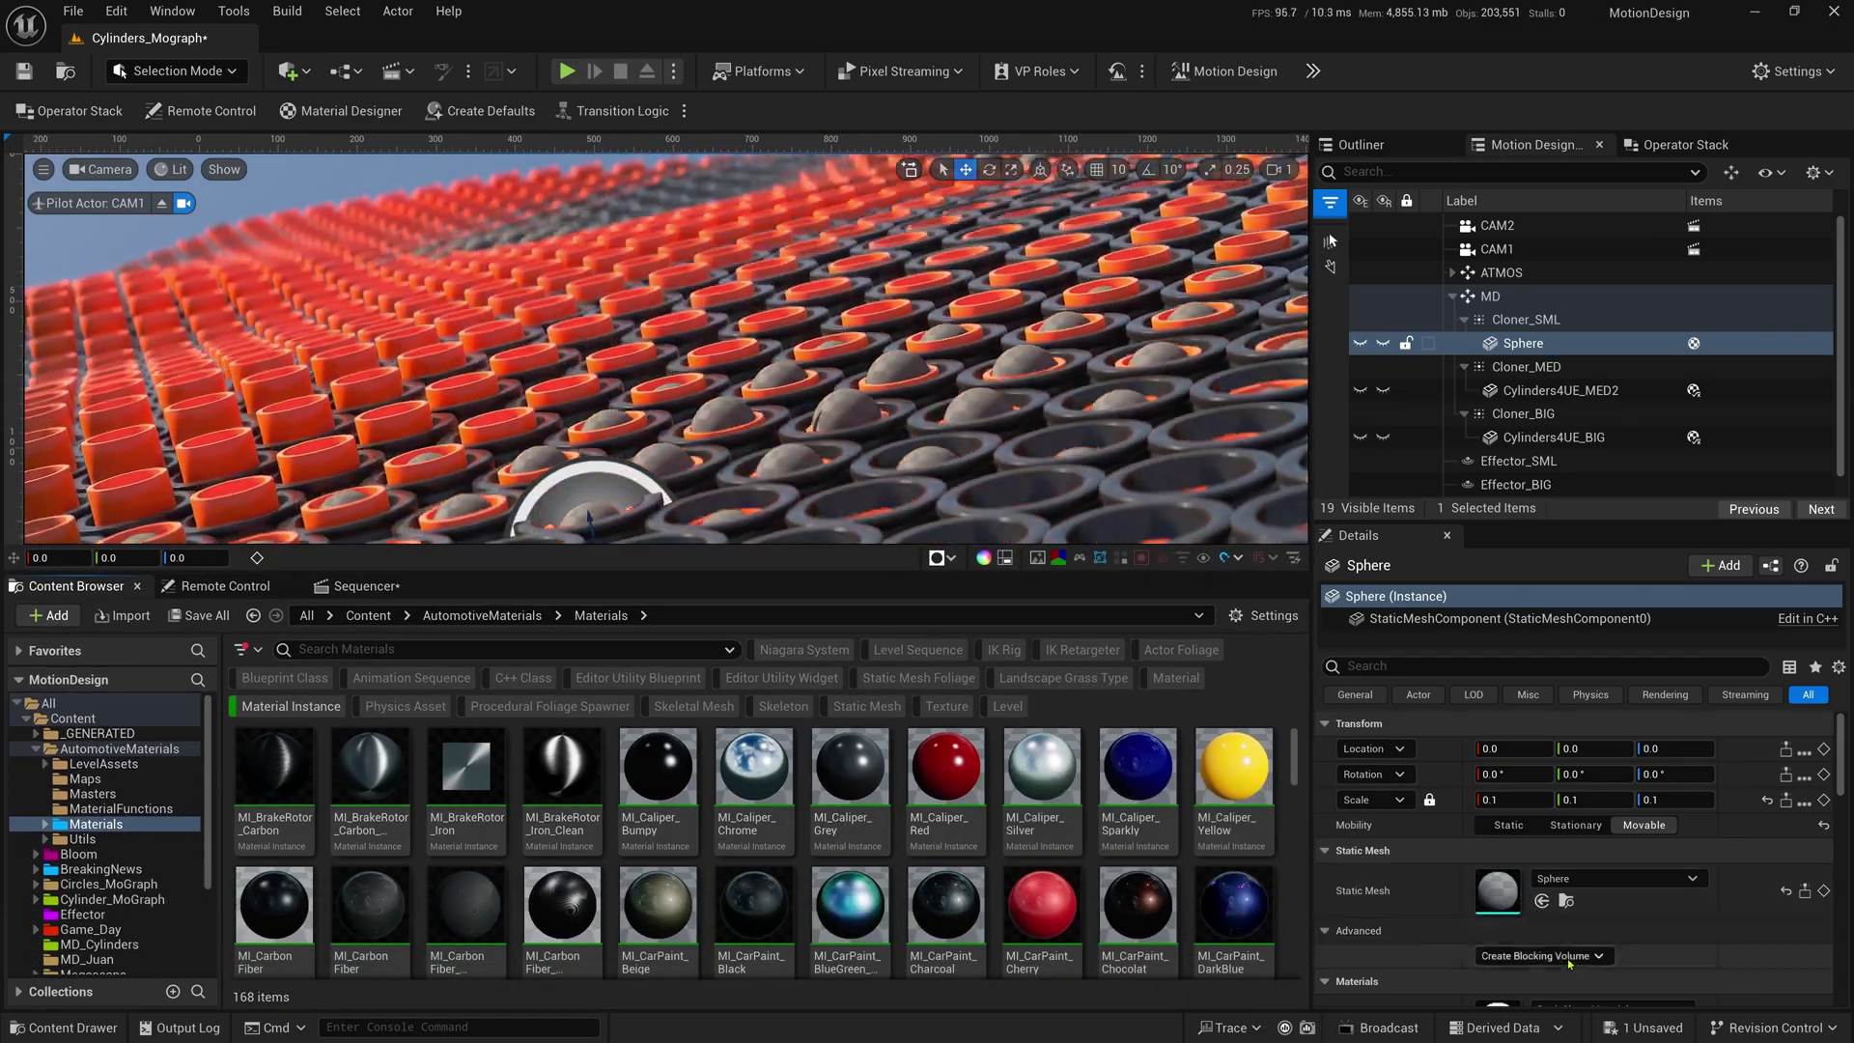
scroll(753, 869, down, 3)
drag(465, 903, 1492, 896)
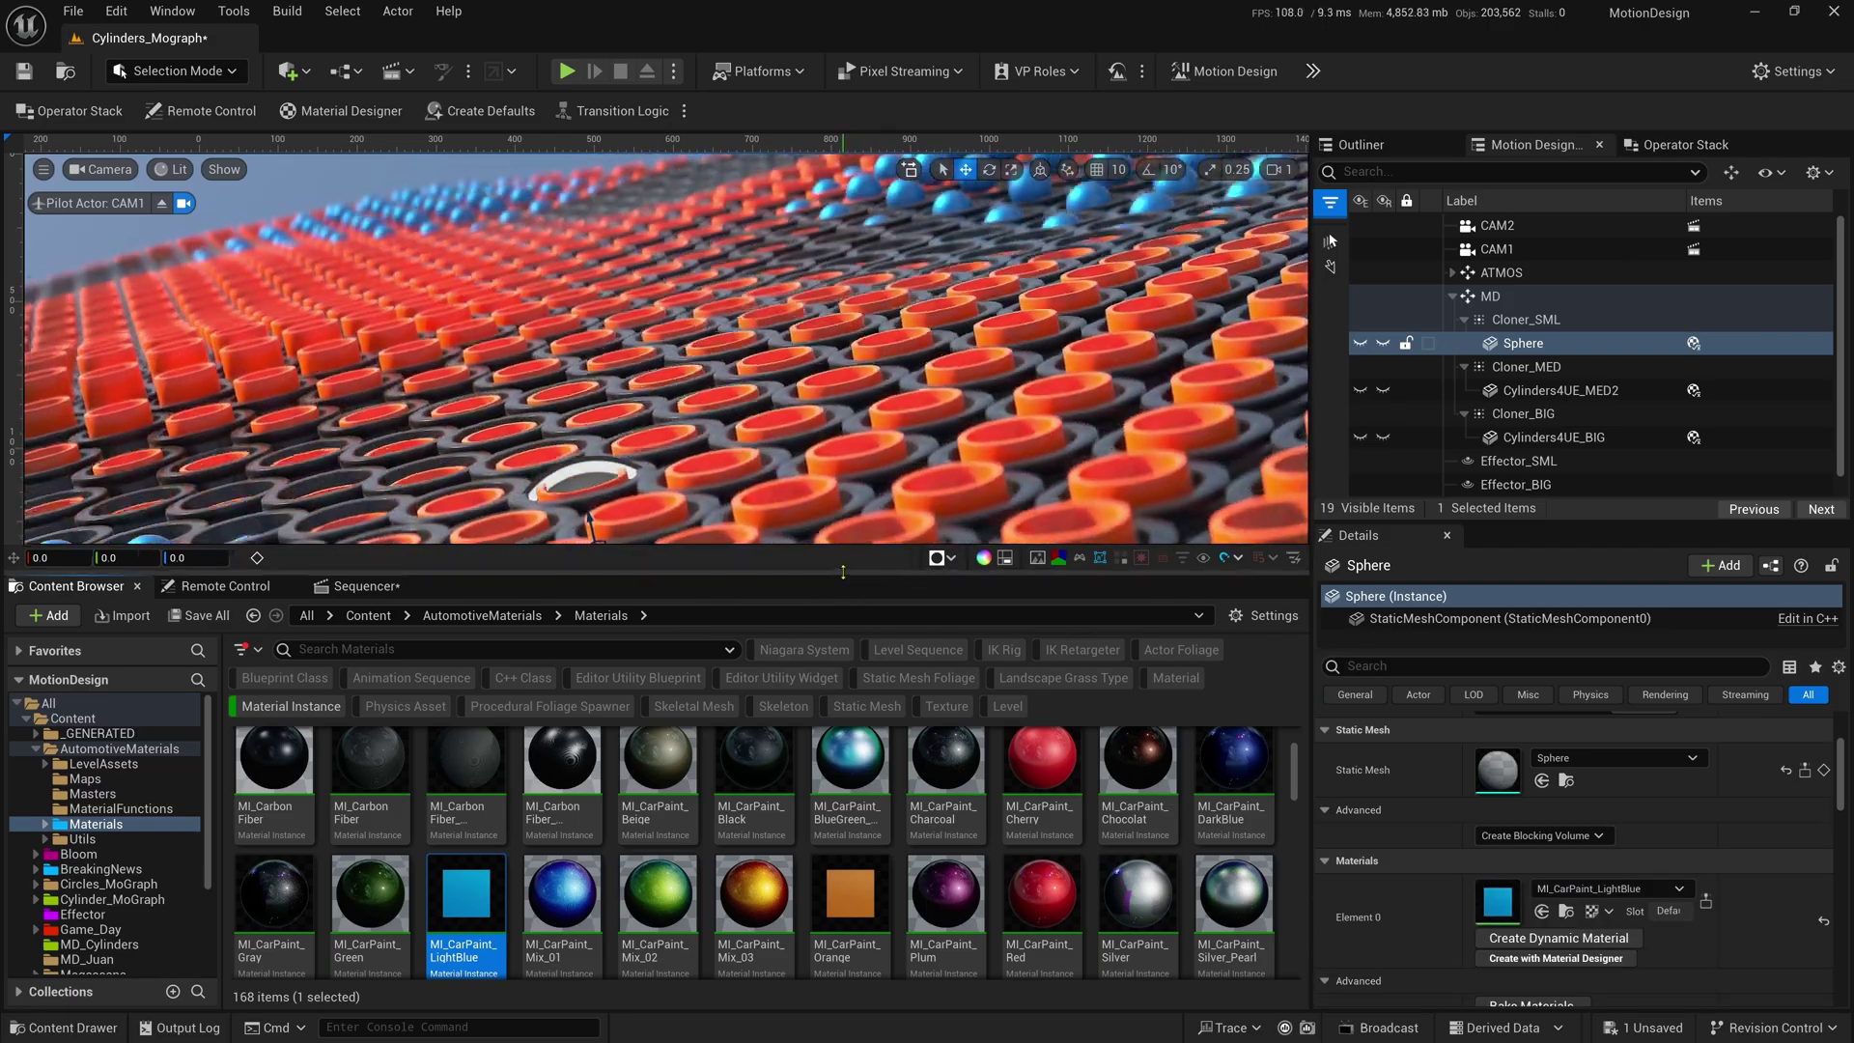
drag(843, 572, 843, 742)
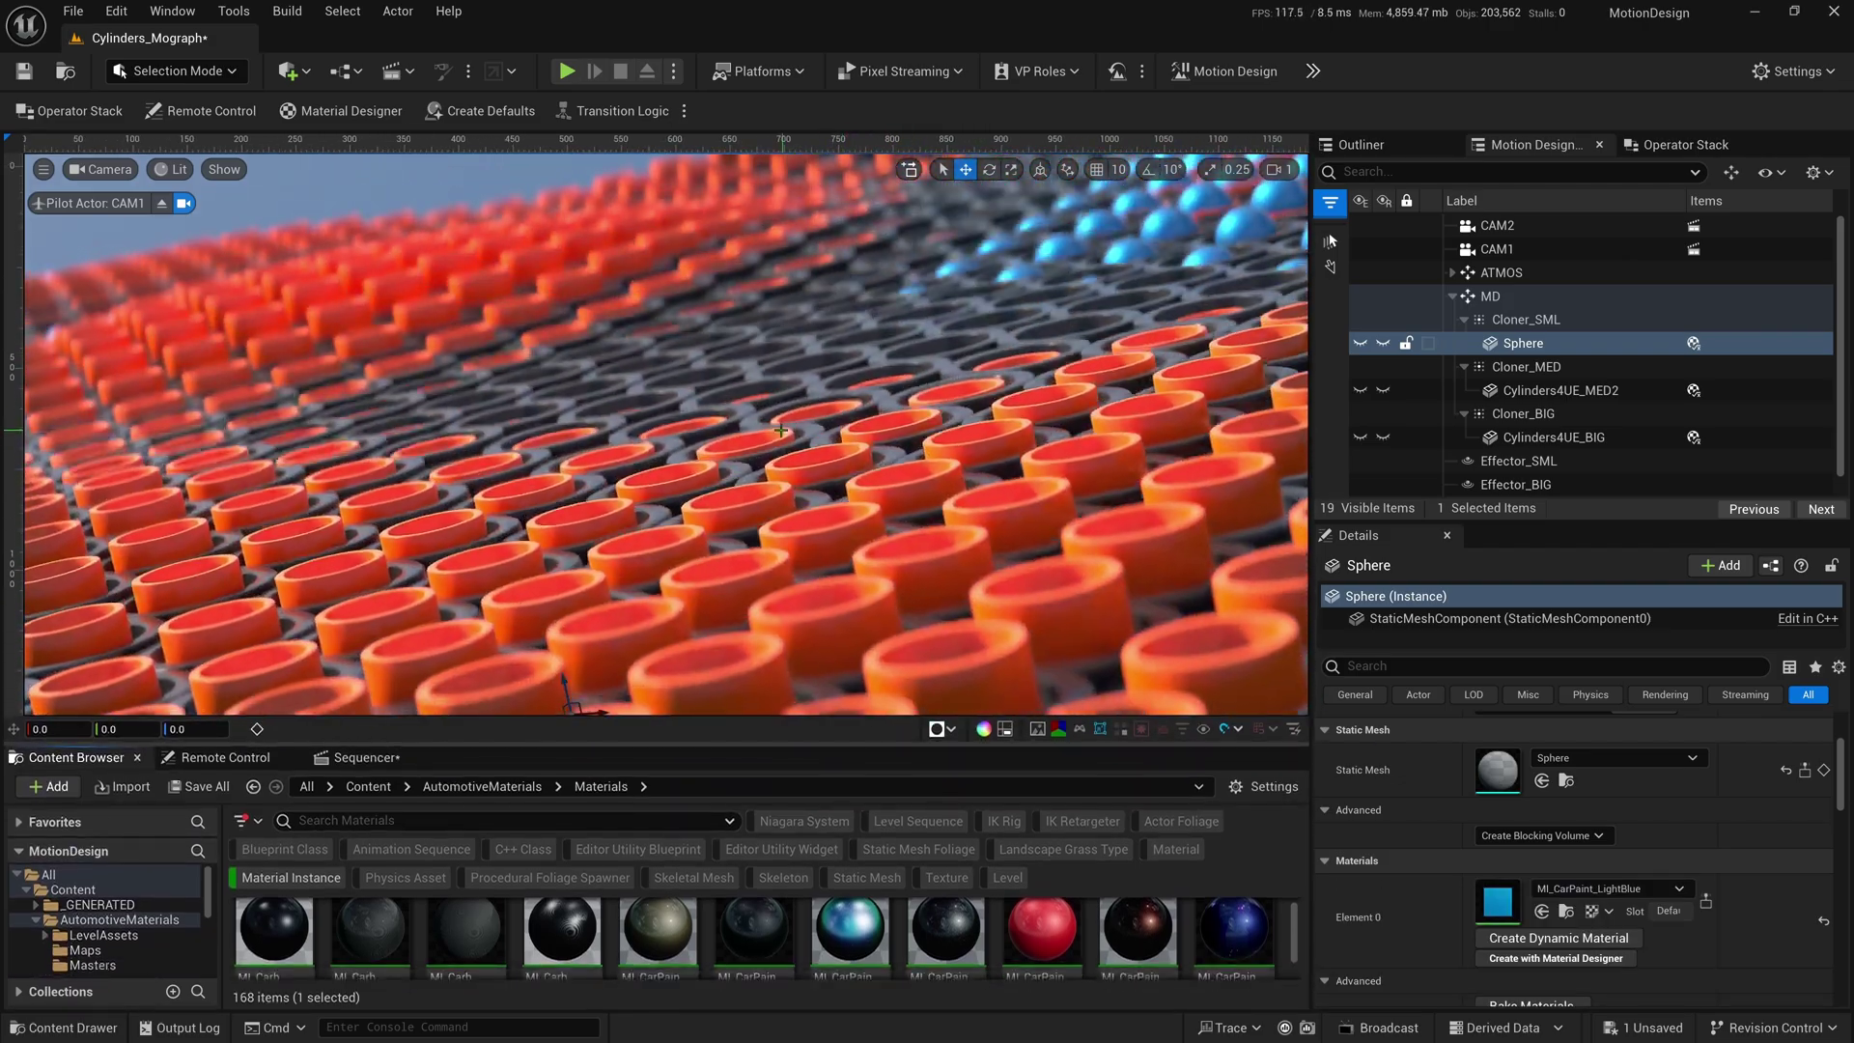
- Set Effector_SML's Z location strength to -4.0
click(1526, 320)
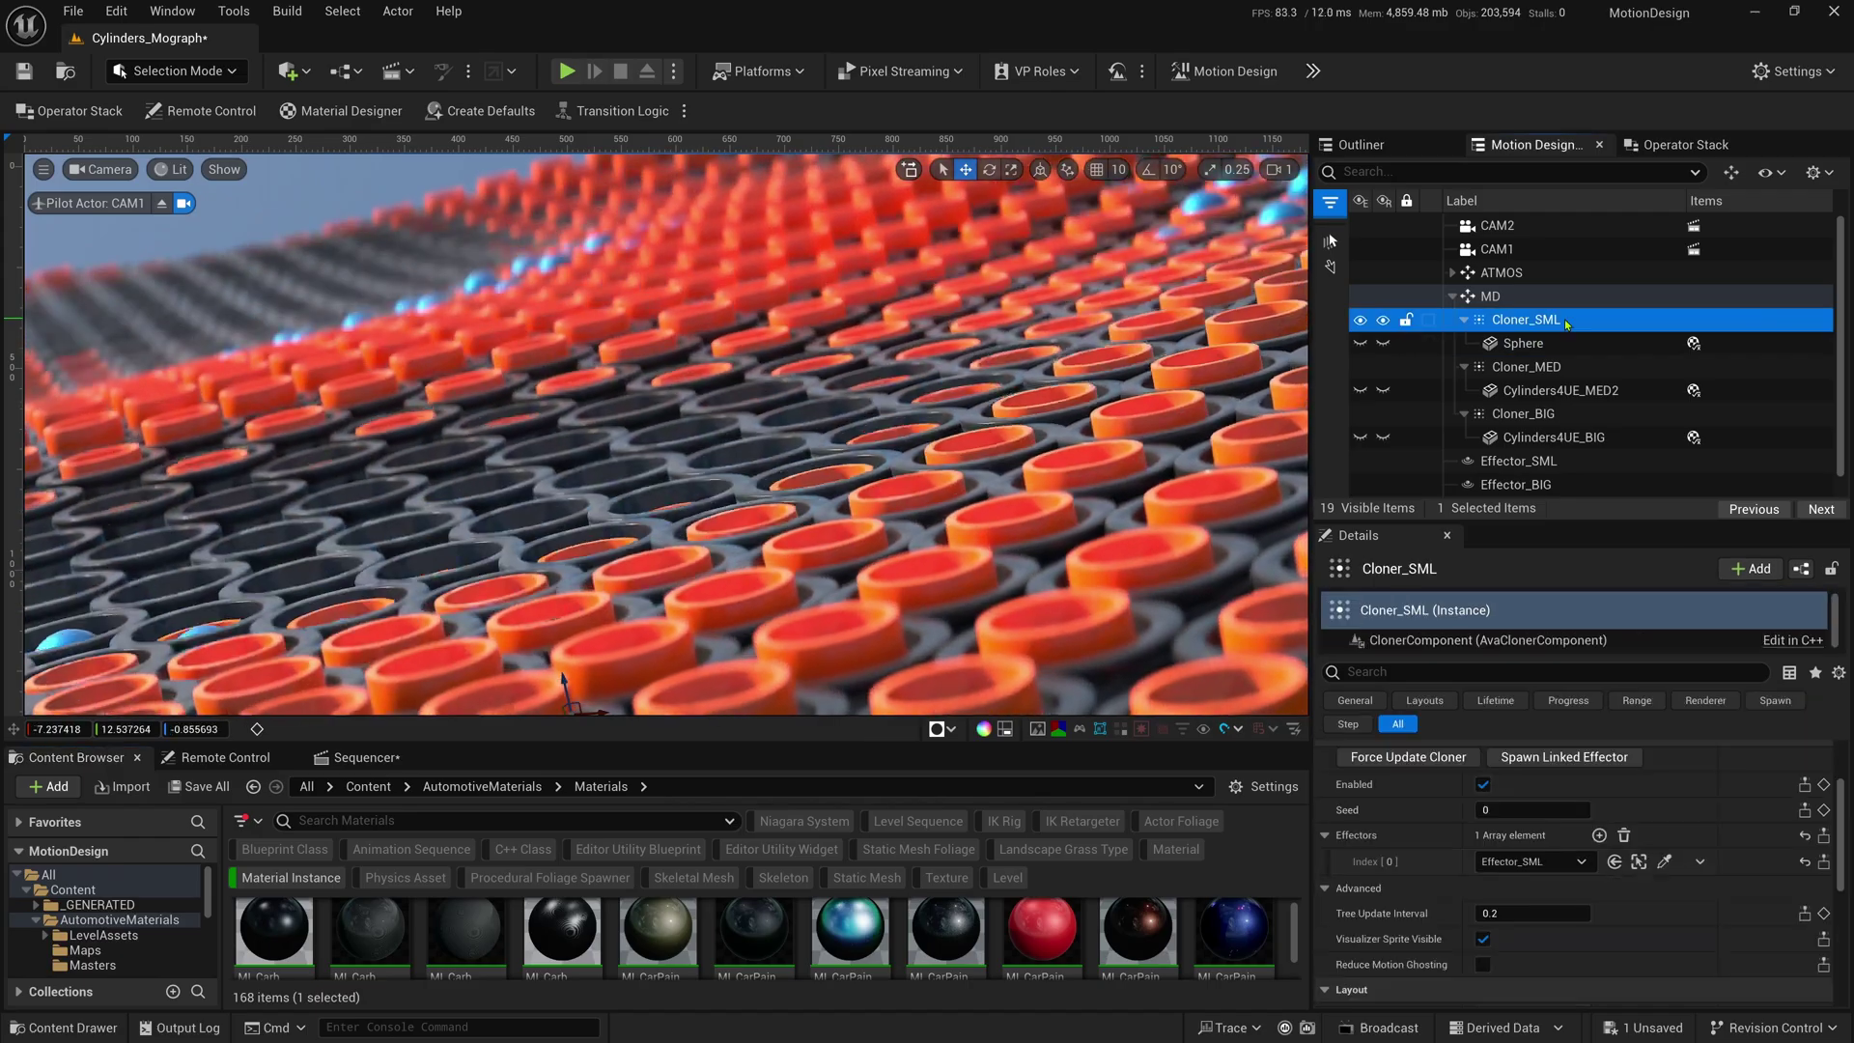
drag(1456, 521, 1459, 416)
click(1518, 460)
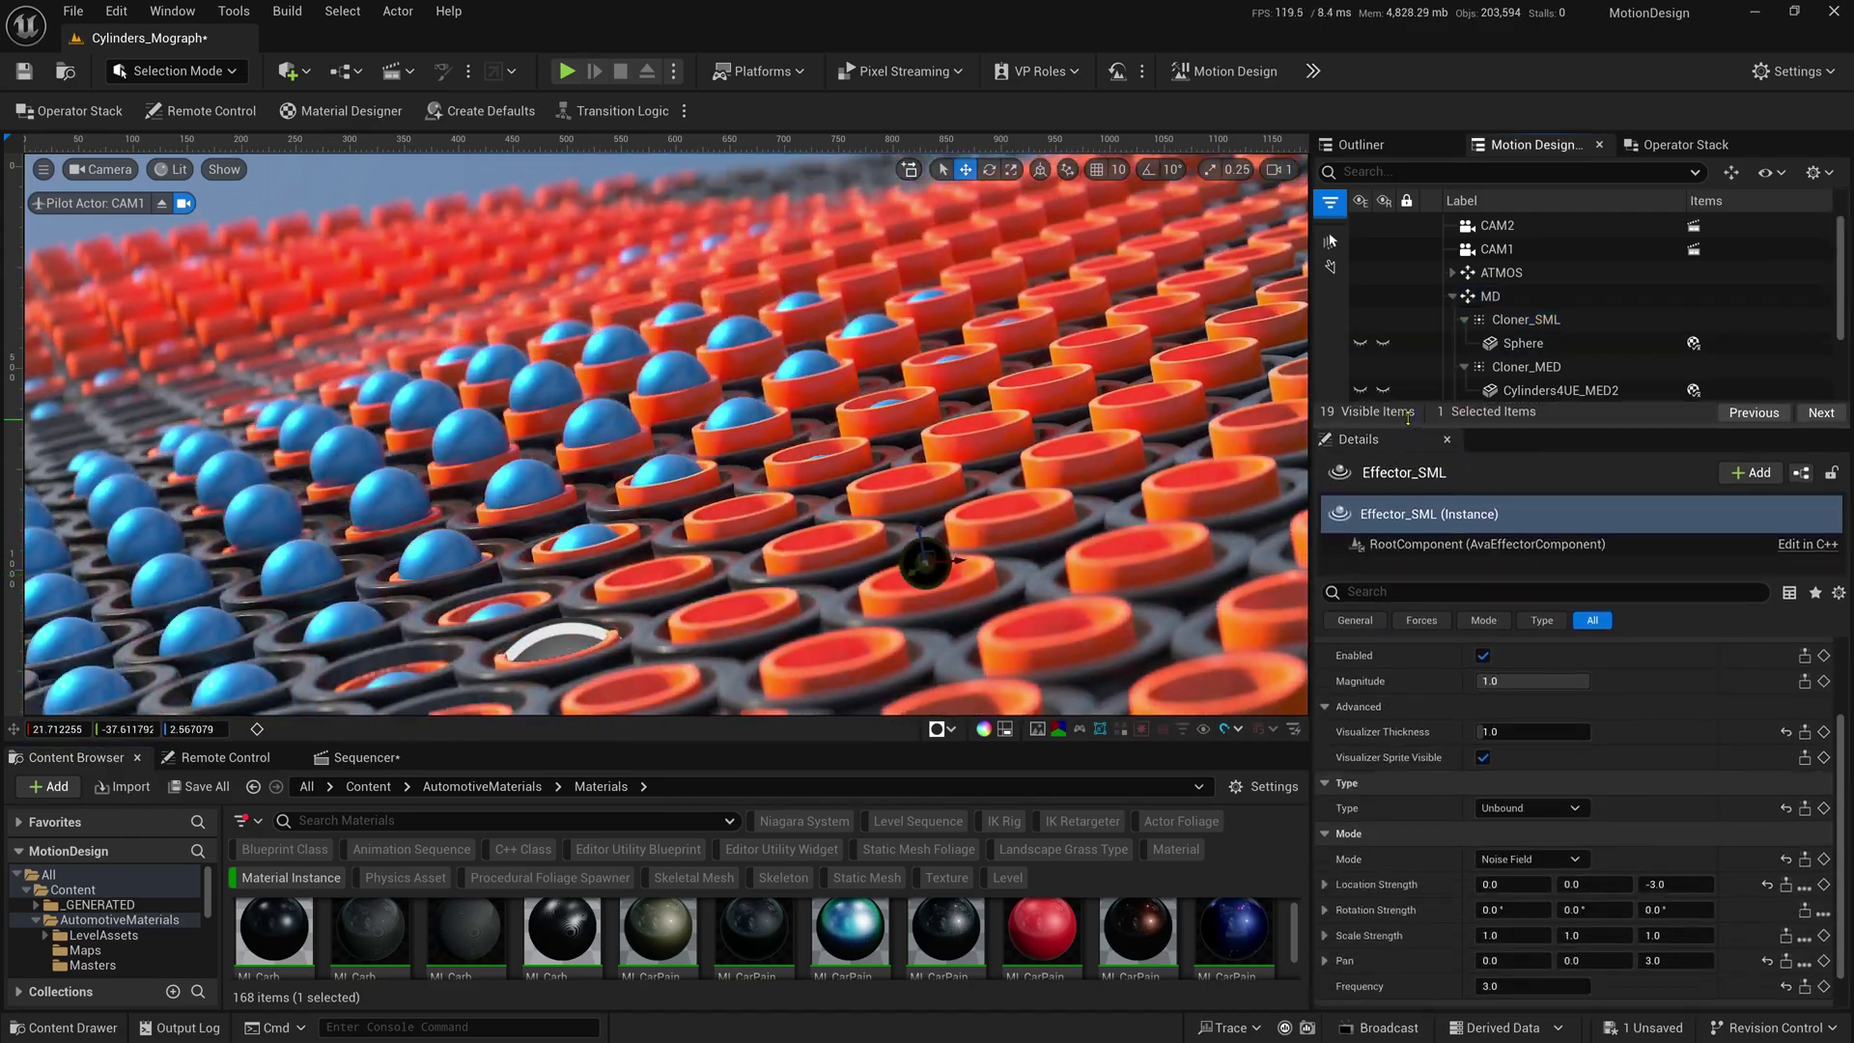
click(1695, 874)
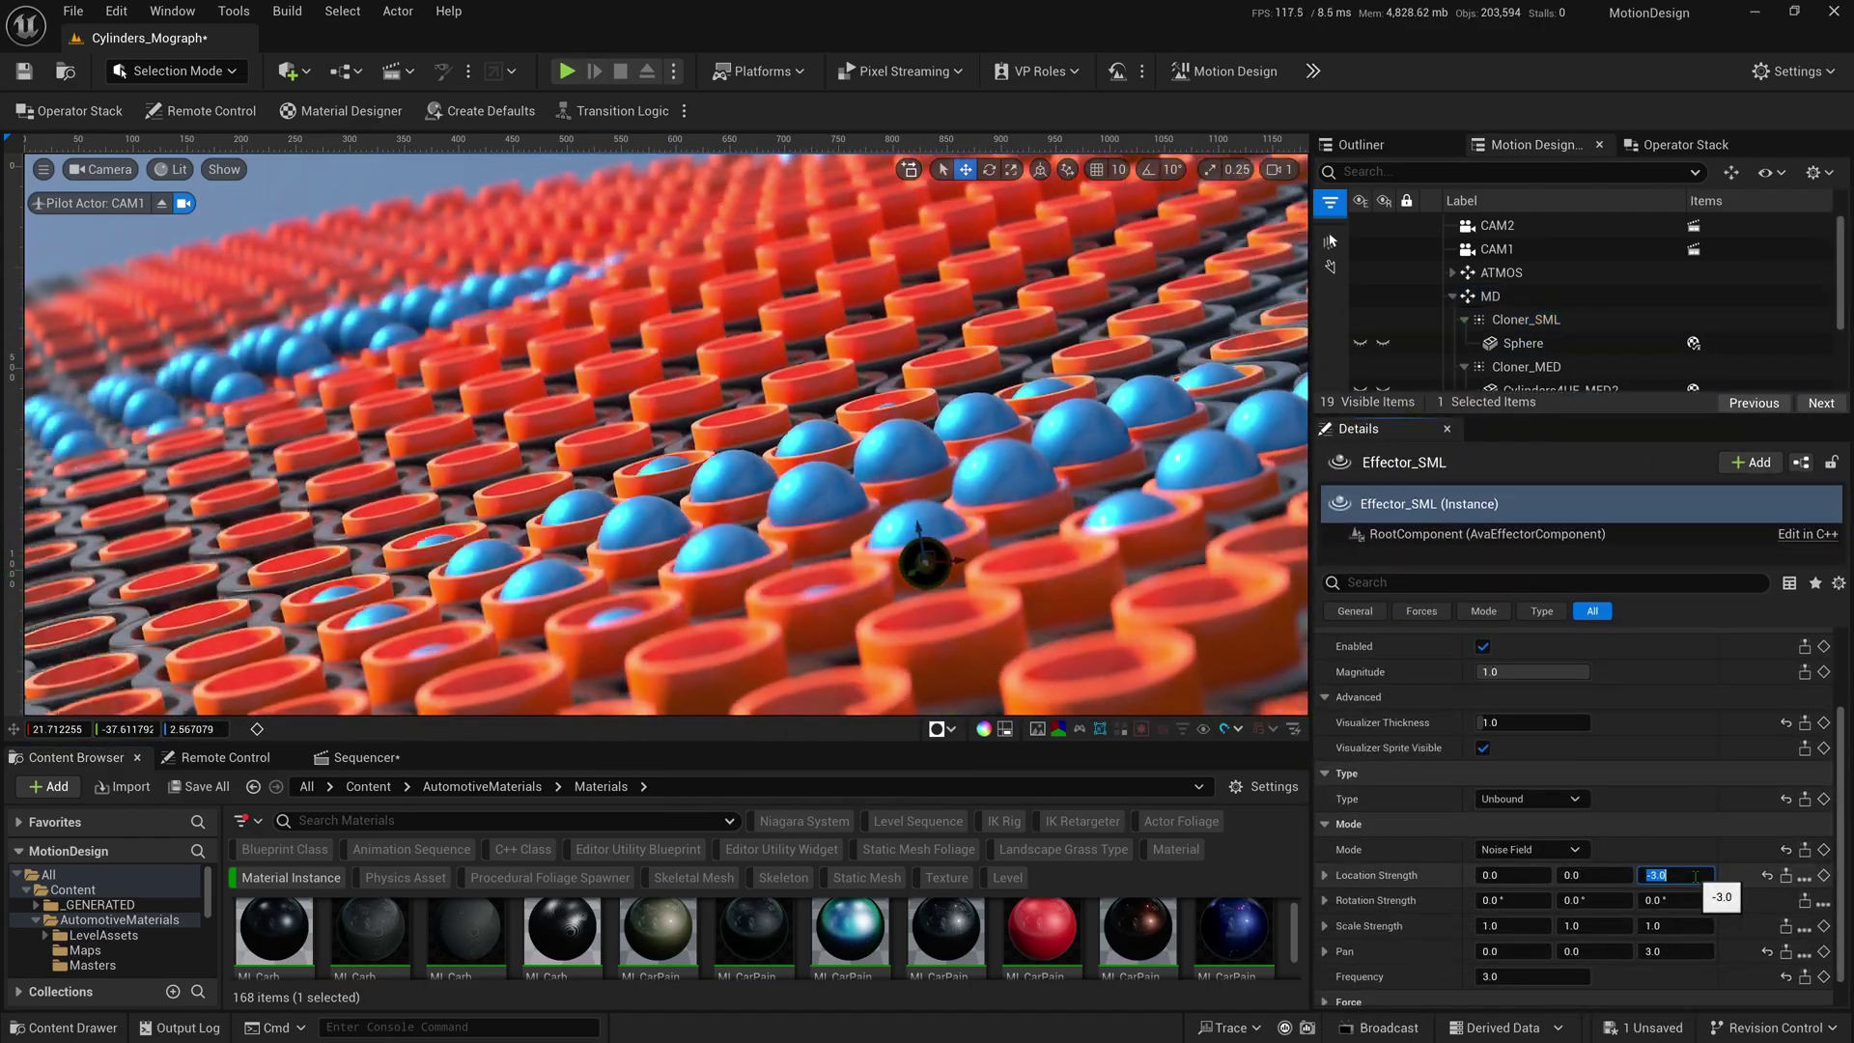
text(-5)
key(Return)
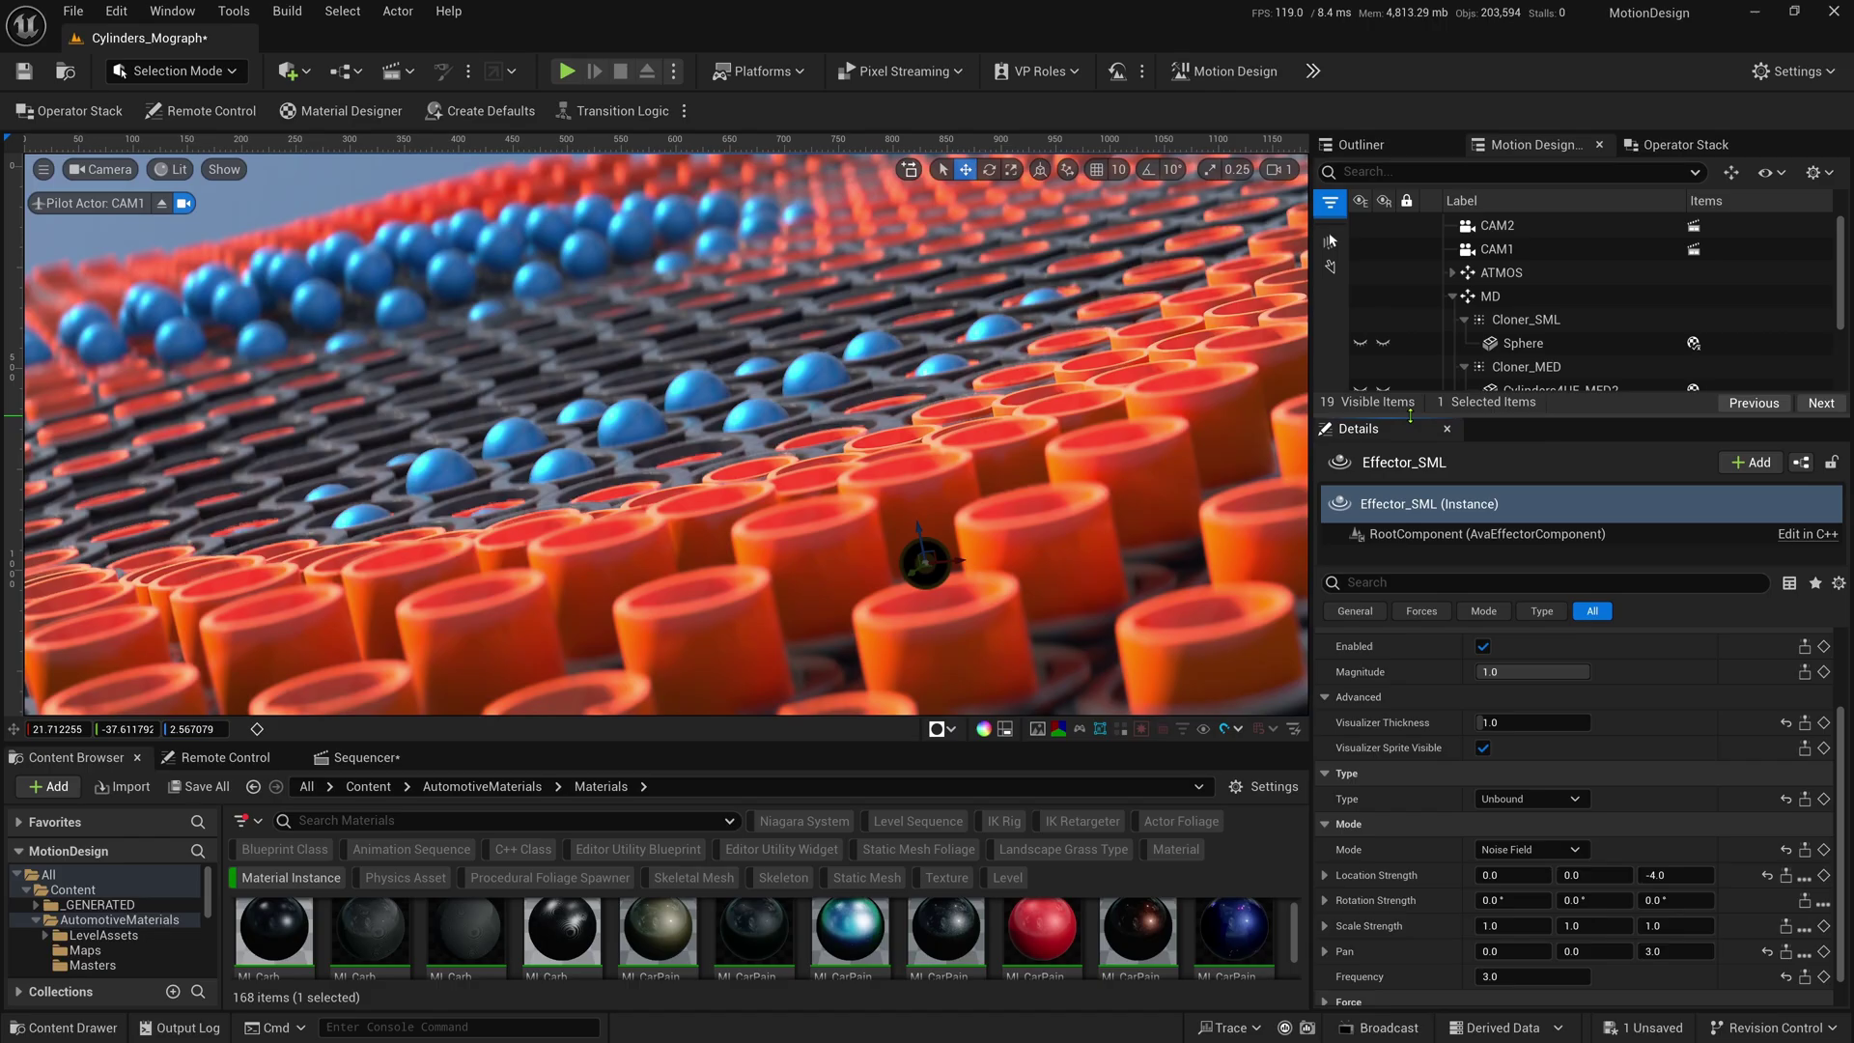
drag(1408, 415, 1408, 589)
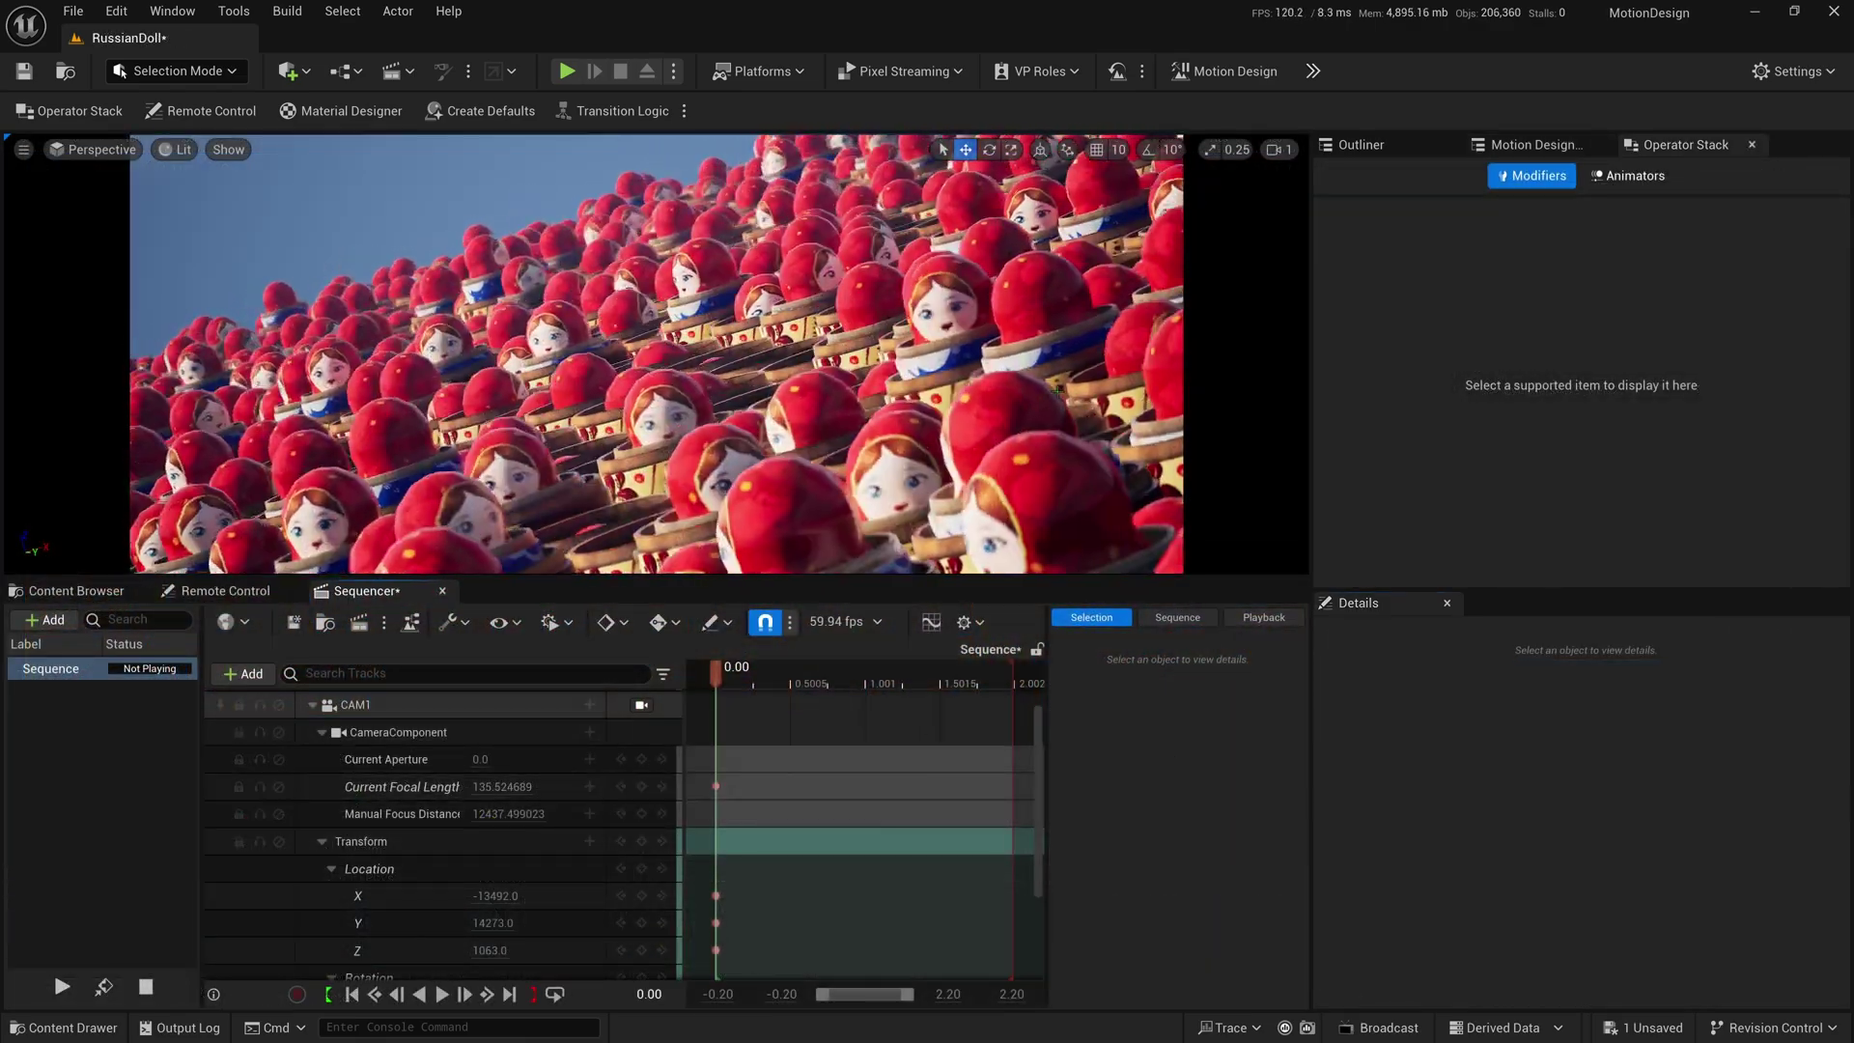
- Enlarge the viewport to view more of the RussianDoll scene
drag(1224, 576, 1220, 620)
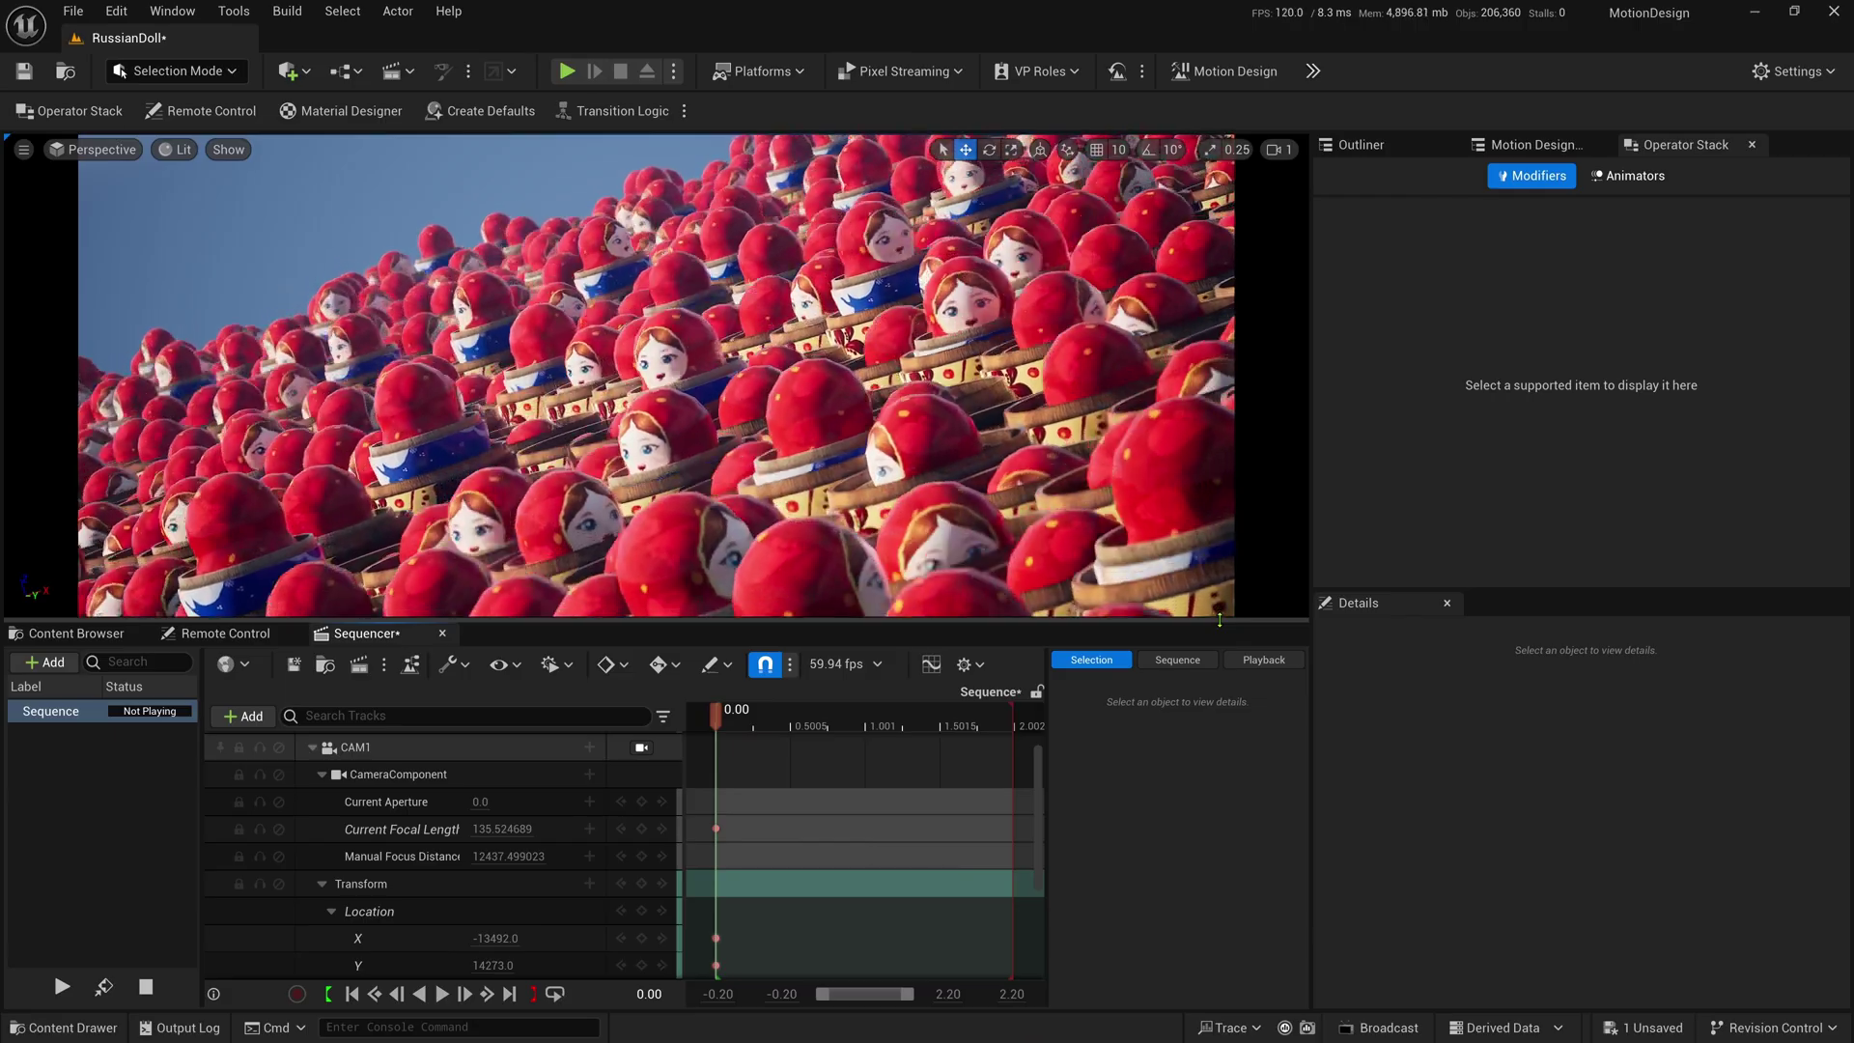